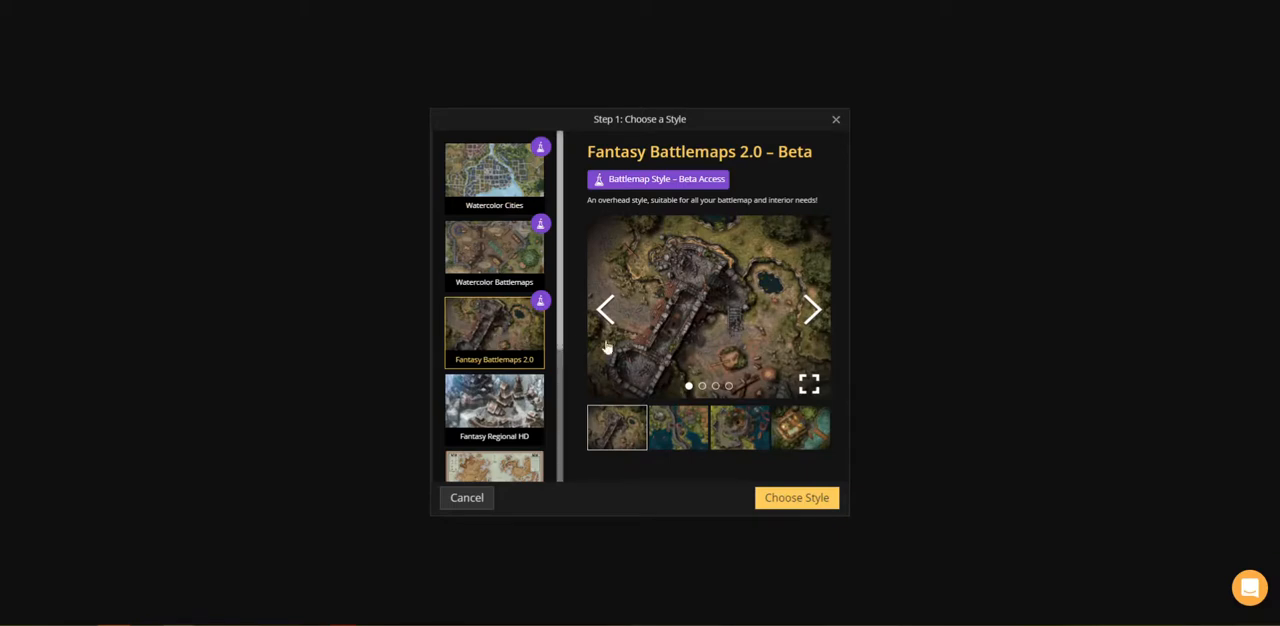
Step: Create a square 40 x 40 tile map in the Fantasy Battlemaps 2.0 style at High (2k) resolution
click(828, 500)
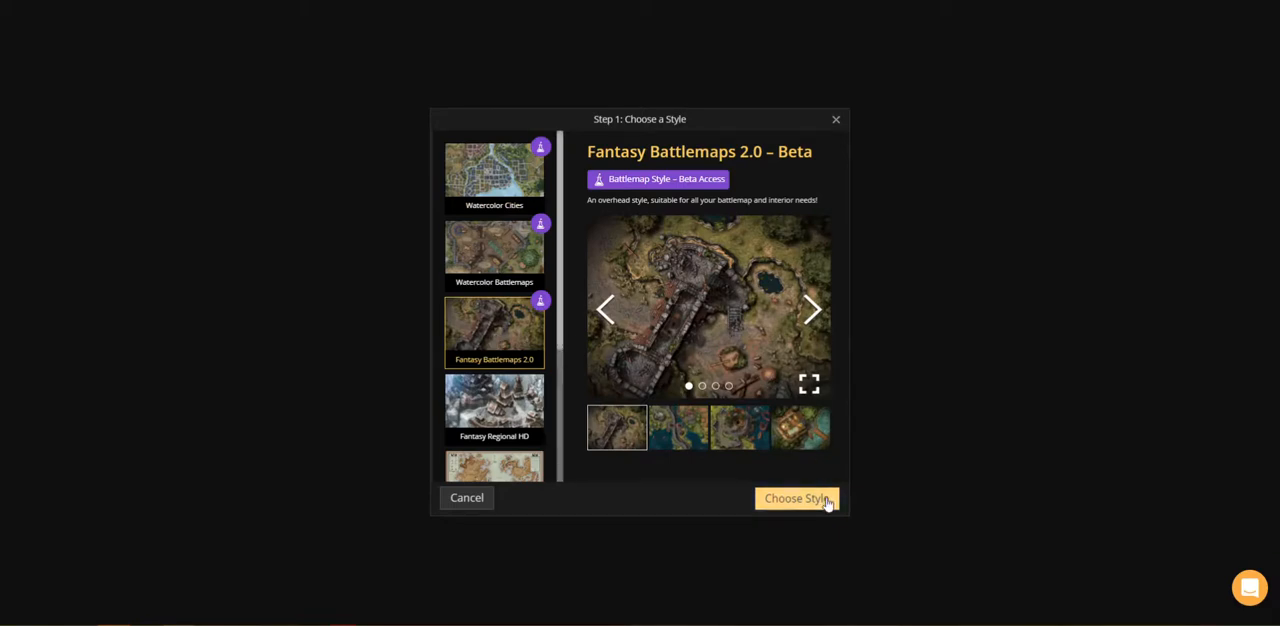
click(660, 260)
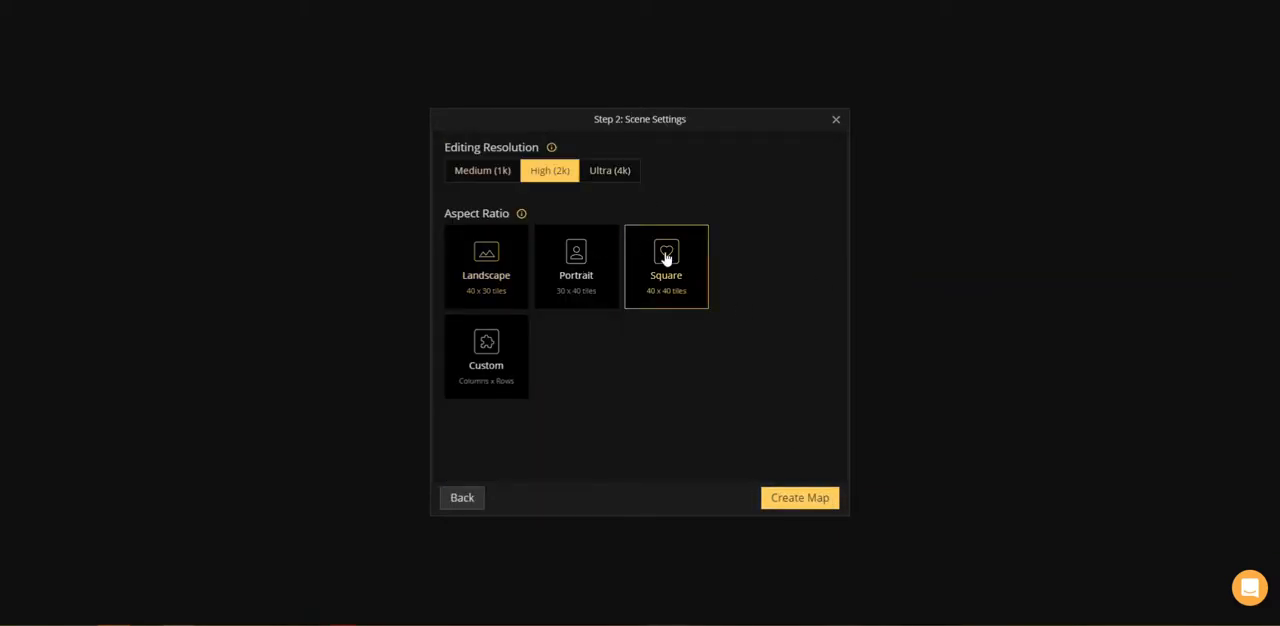
click(801, 506)
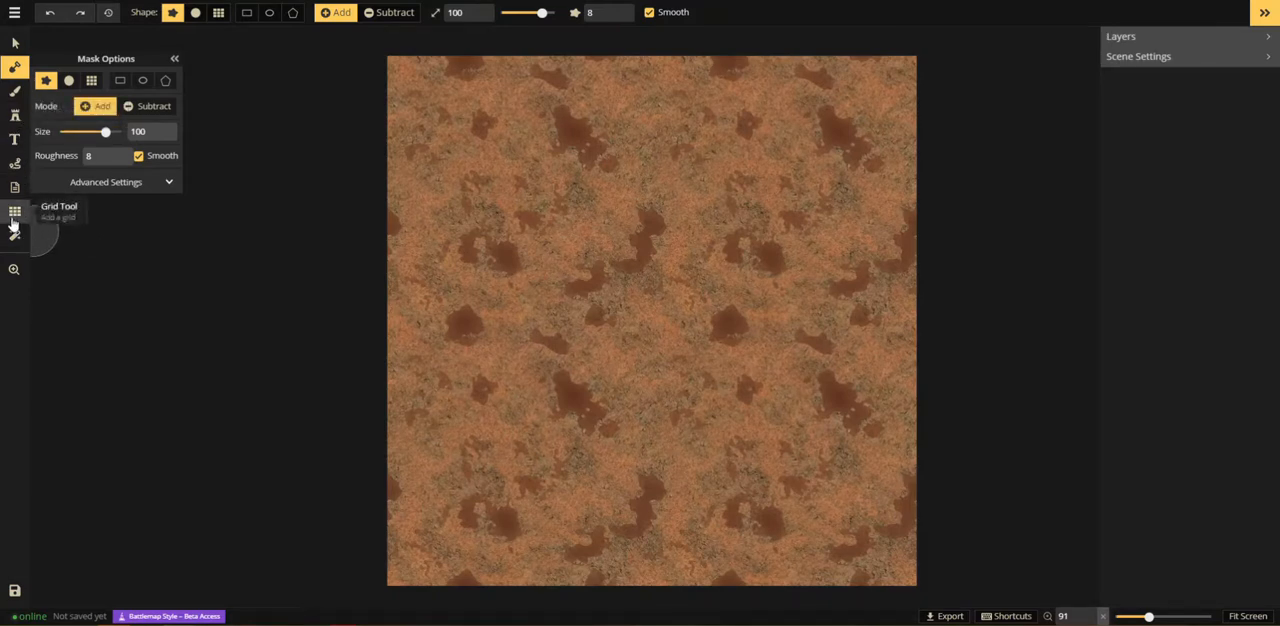
Step: Show a square grid on the map with 10 columns and 10 rows
click(15, 212)
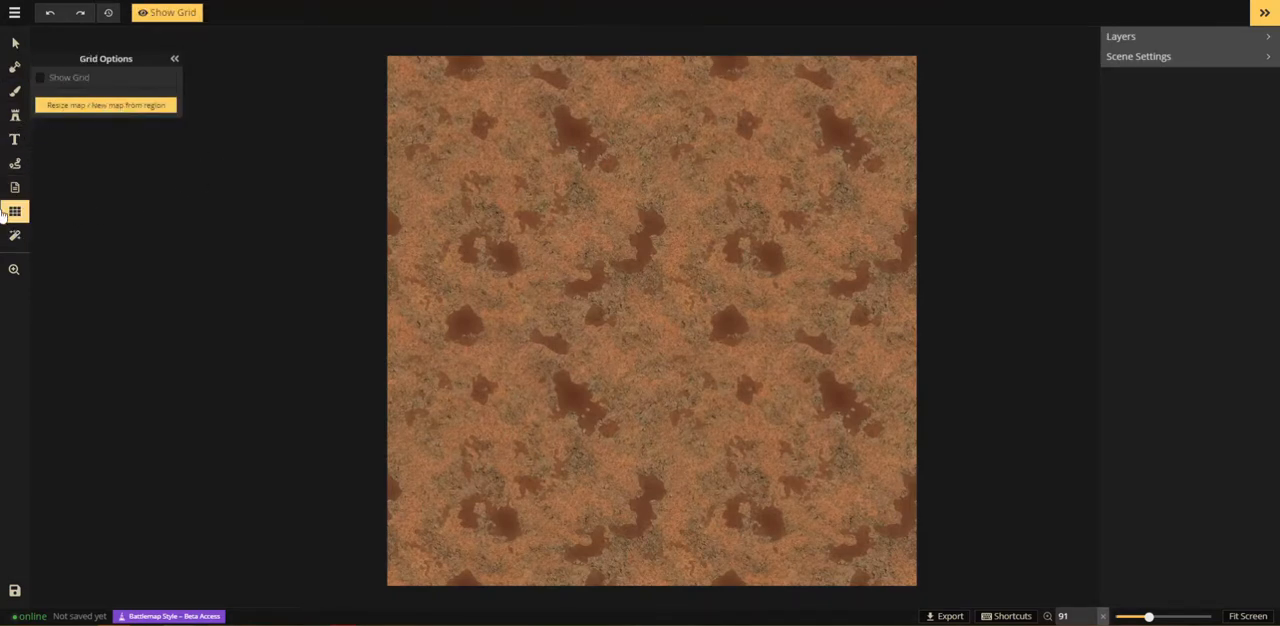
click(44, 78)
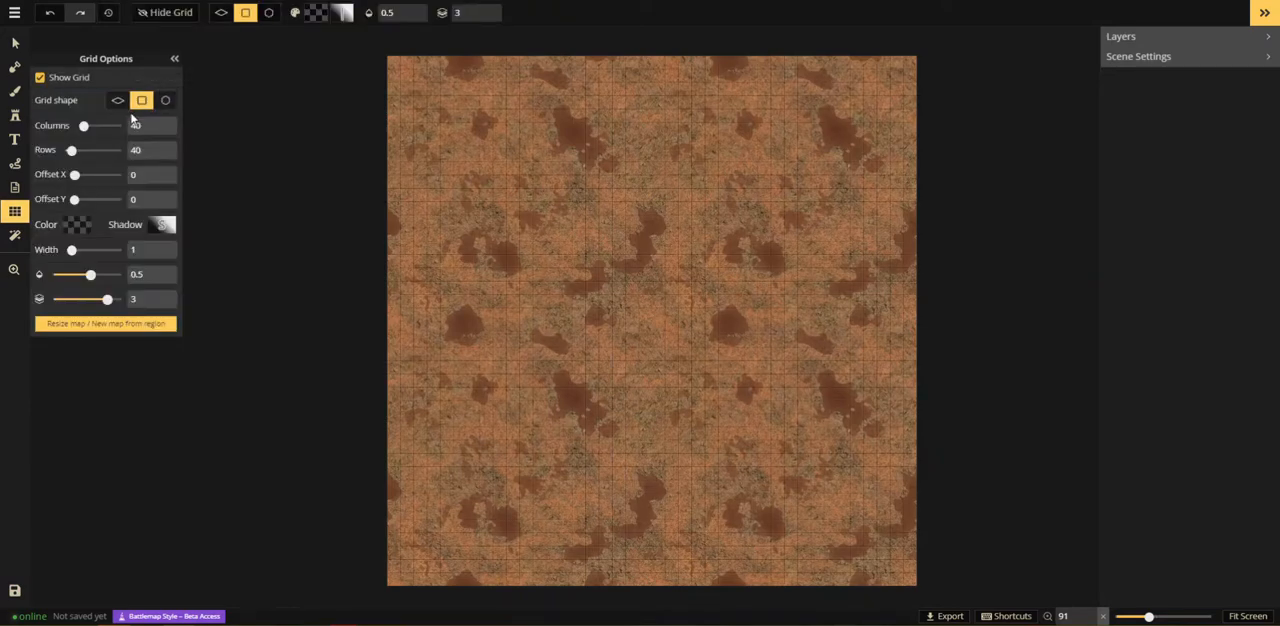
double_click(136, 125)
text(10)
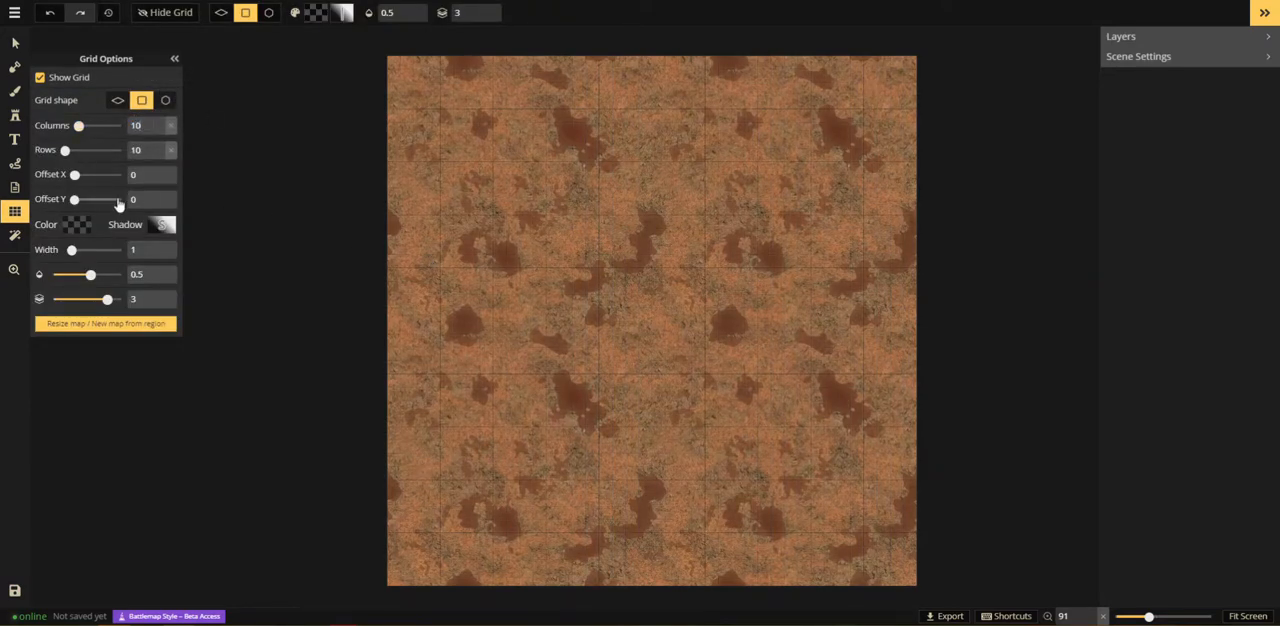
Step: Cover the entire map with grass by adding a rectangular mask slightly larger than the canvas
click(15, 66)
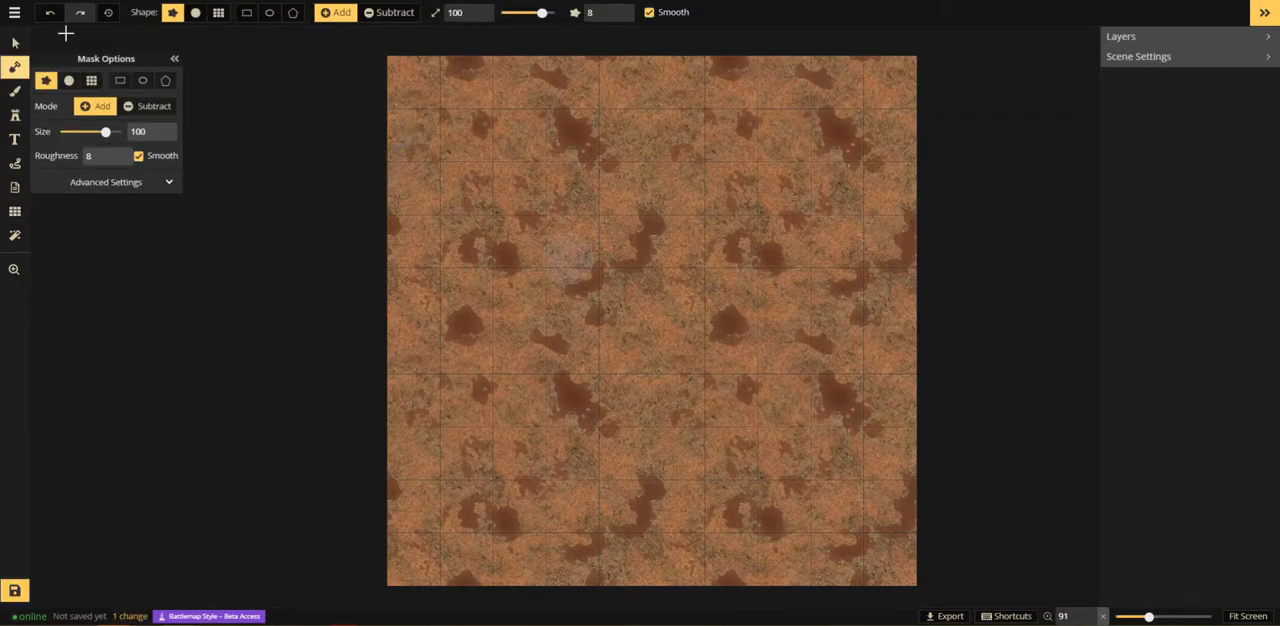
click(246, 12)
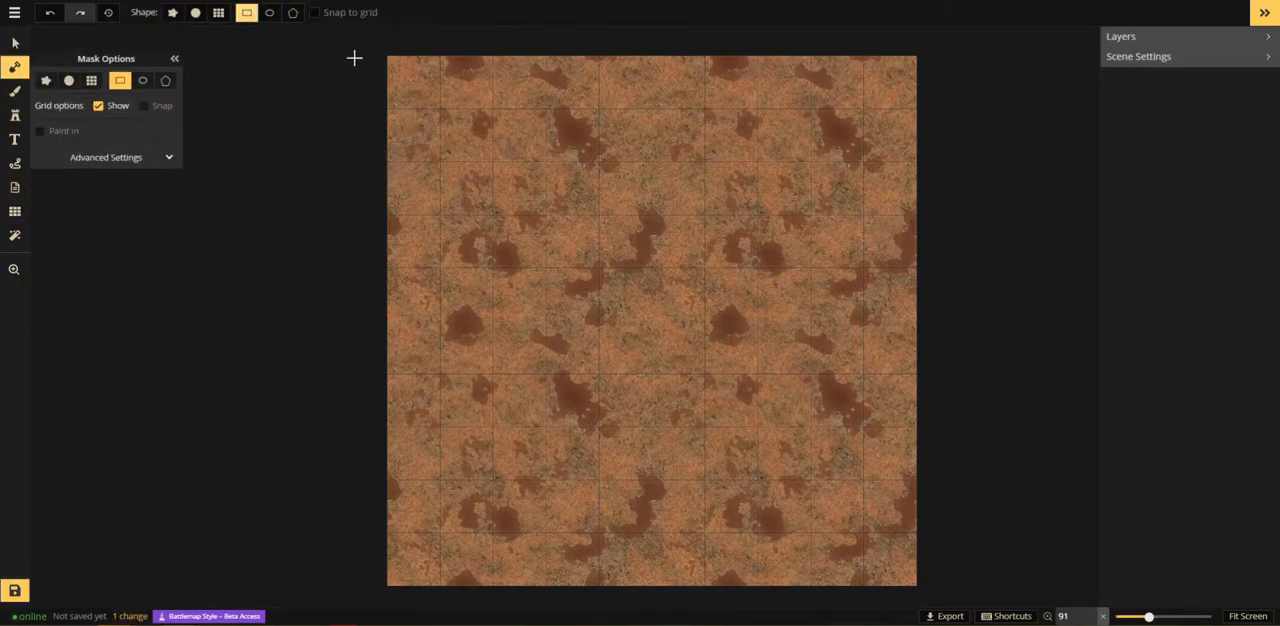
drag(376, 52, 935, 598)
scroll(746, 431, down, 2)
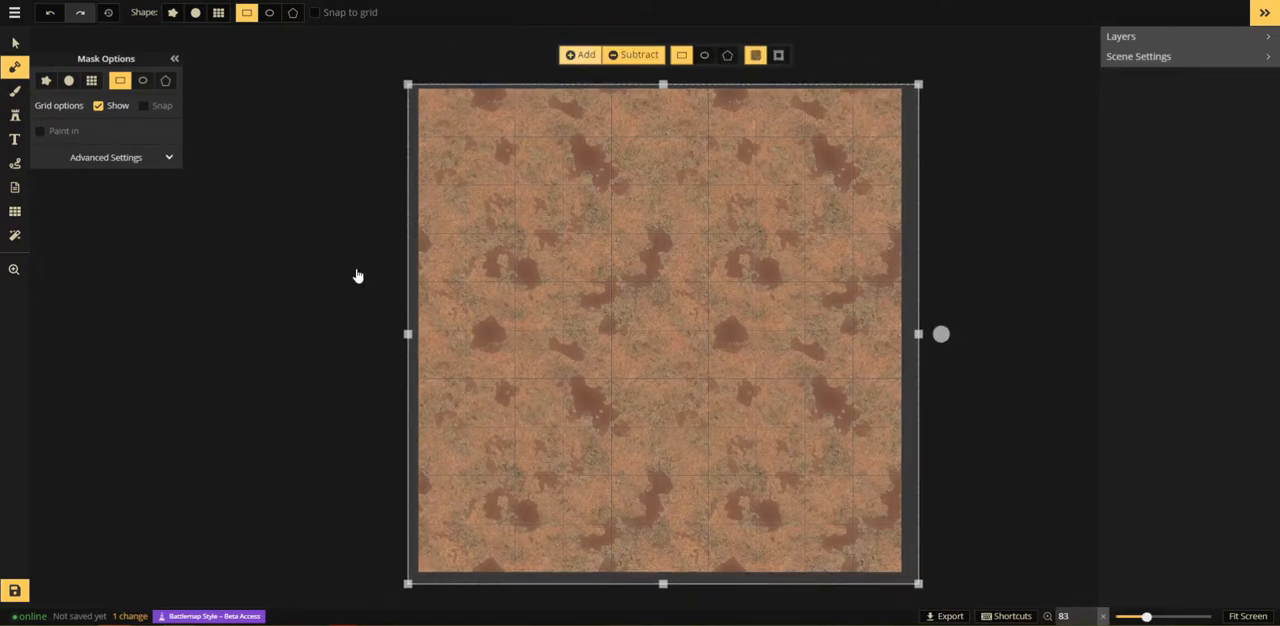
click(564, 58)
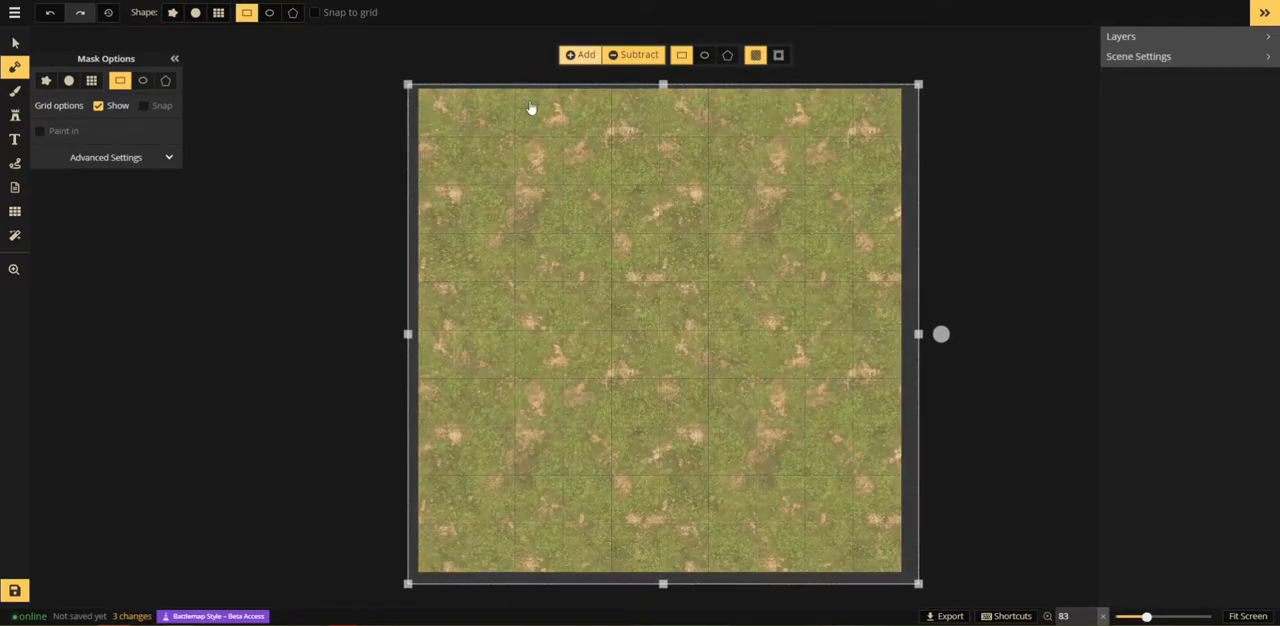
Step: Save the map under the name "Tips & Tricks"
click(15, 590)
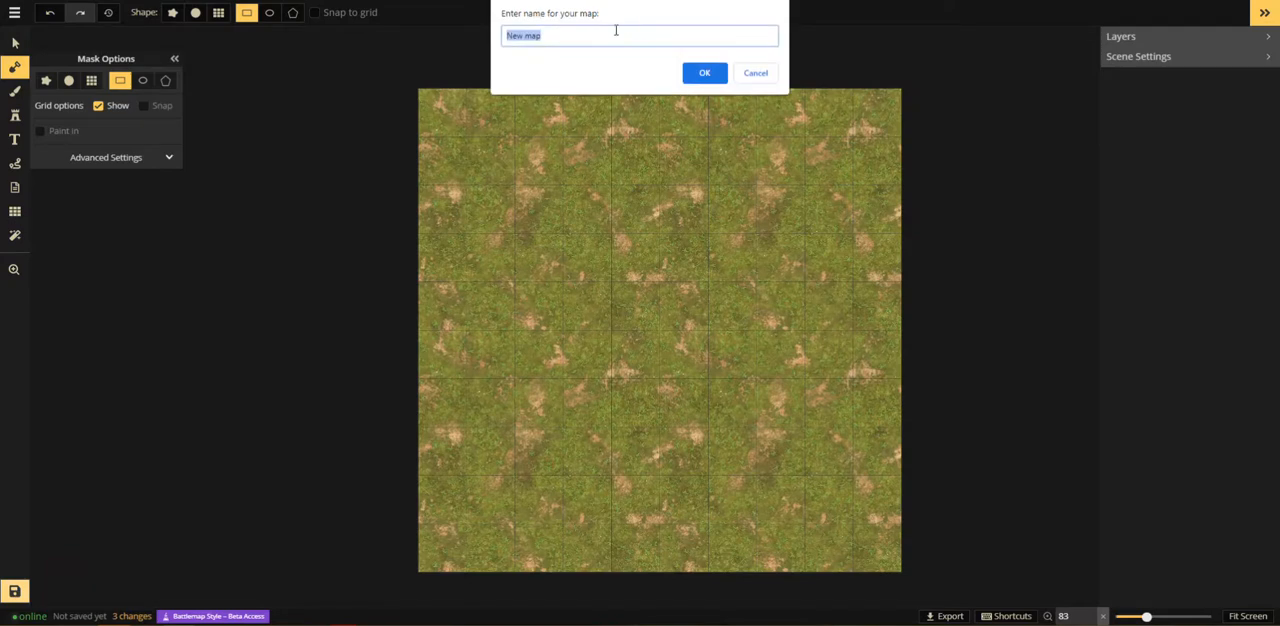
text(Tips & Tricks)
key(Return)
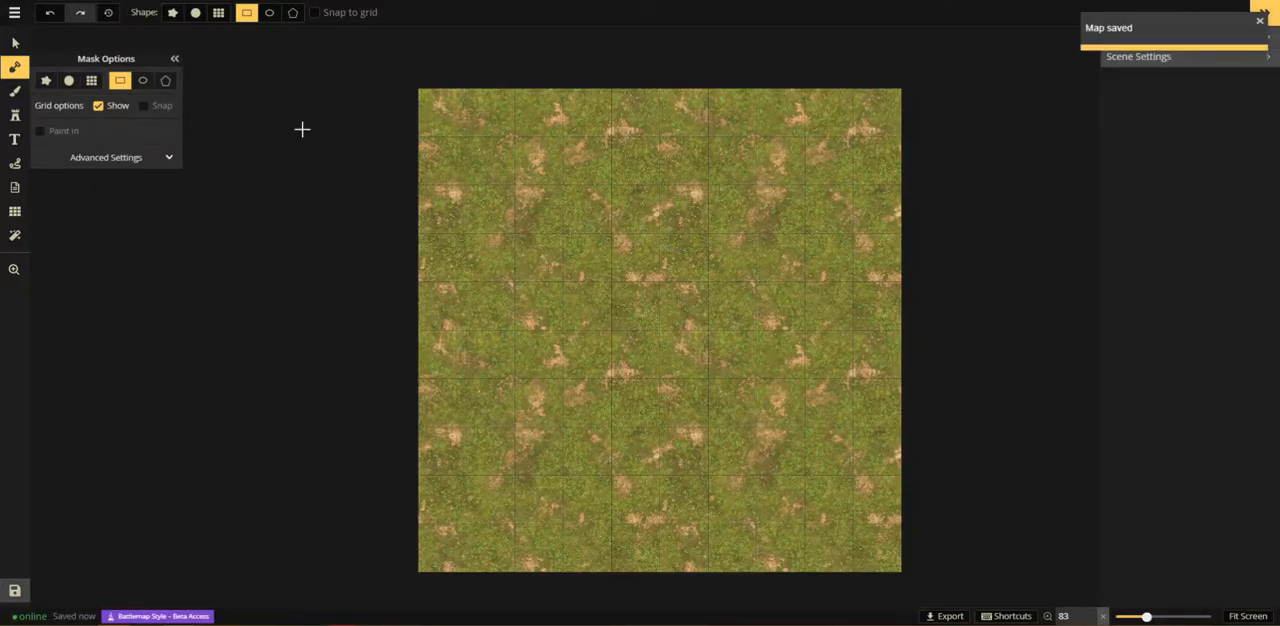
Step: Choose the Wooden Walls stamp set from the Tavern section of the stamp catalog
click(10, 117)
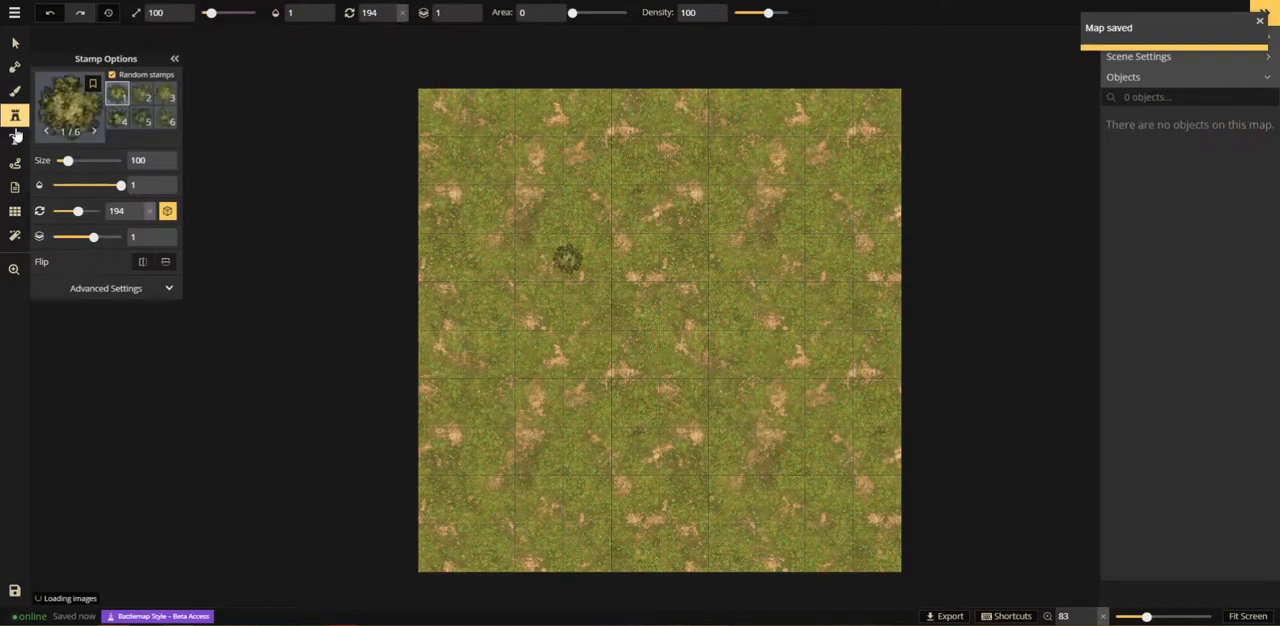
click(72, 110)
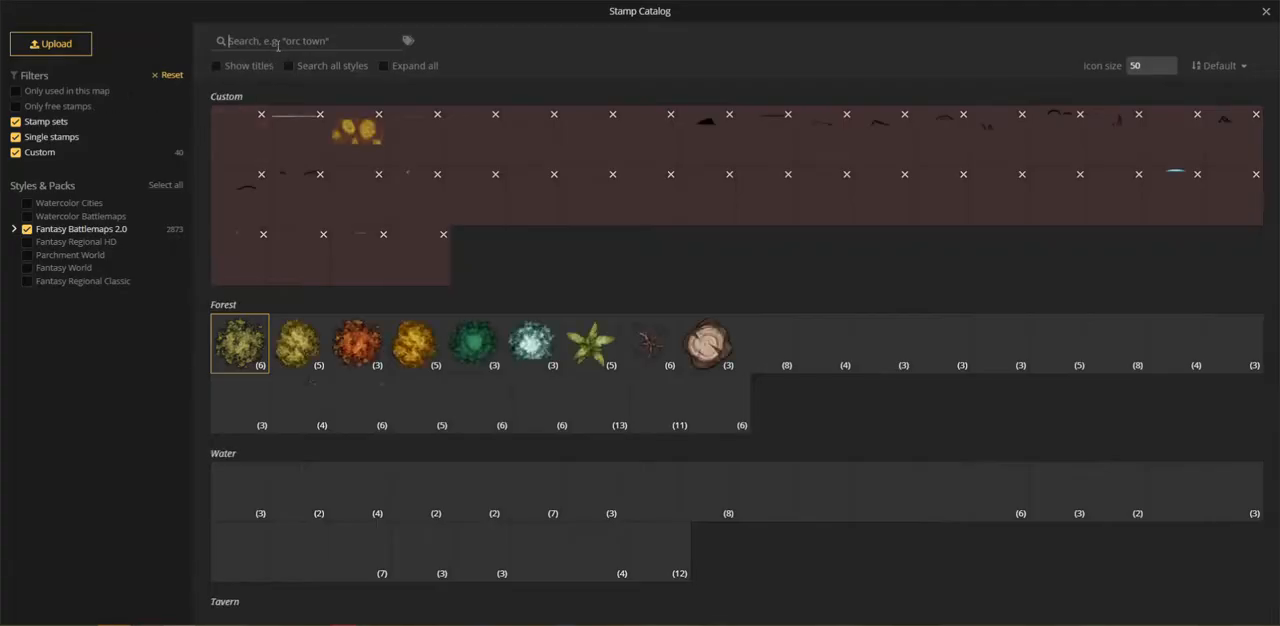
scroll(533, 362, down, 6)
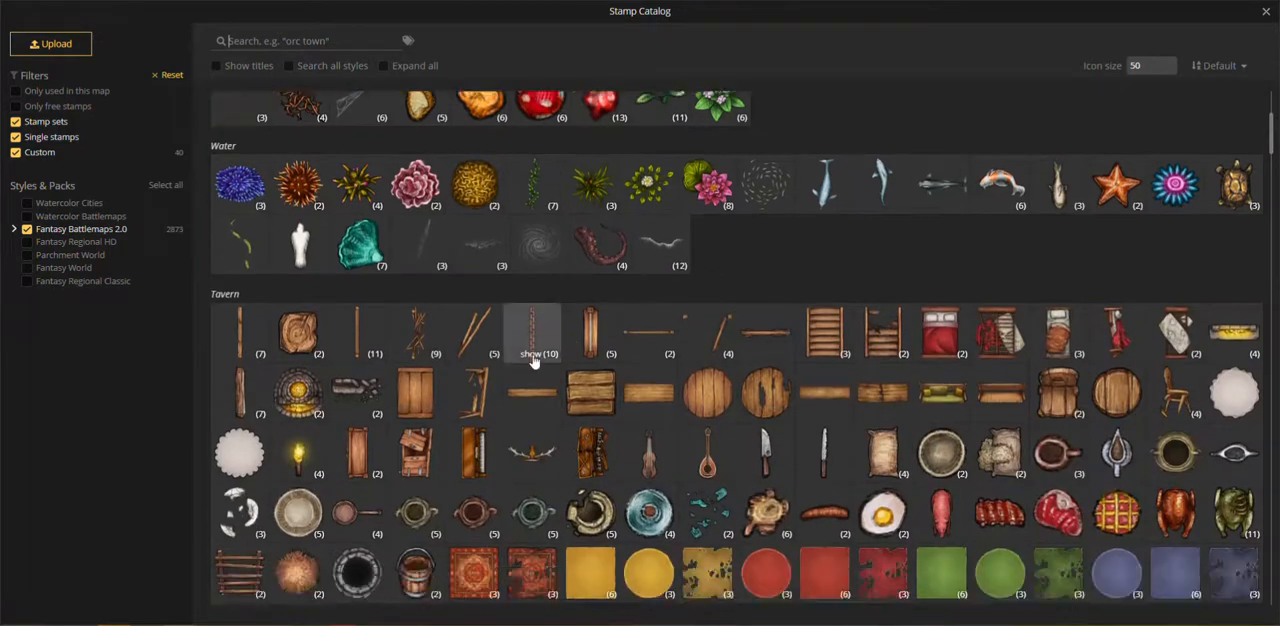
scroll(533, 340, up, 2)
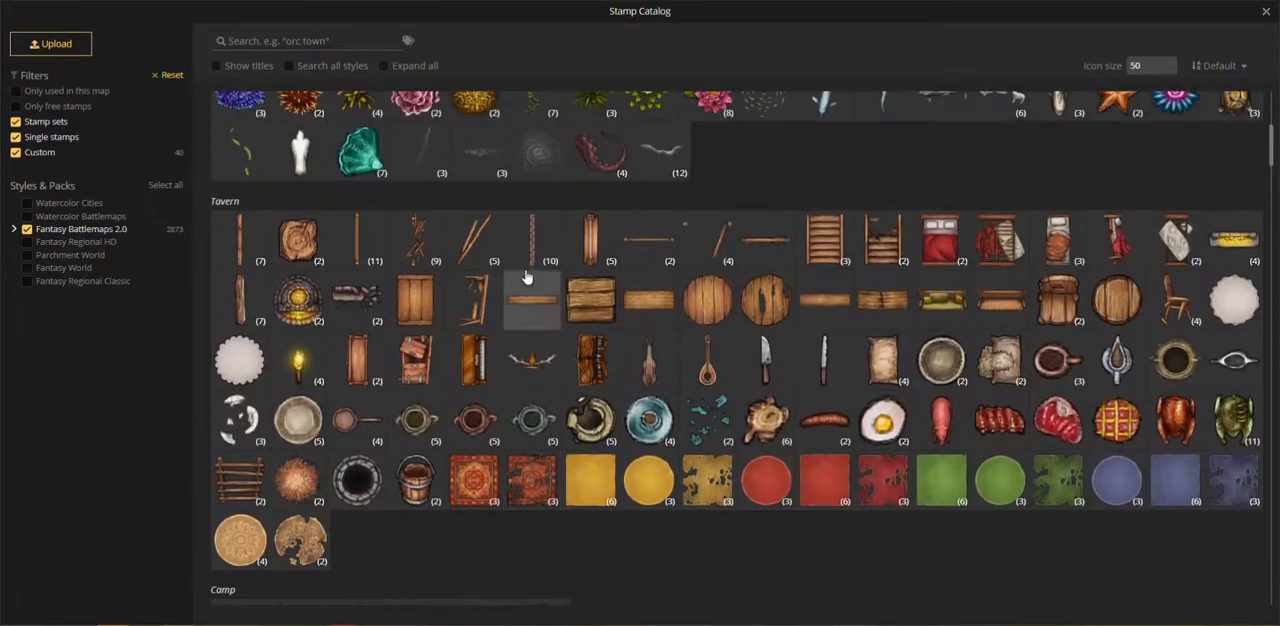
click(251, 247)
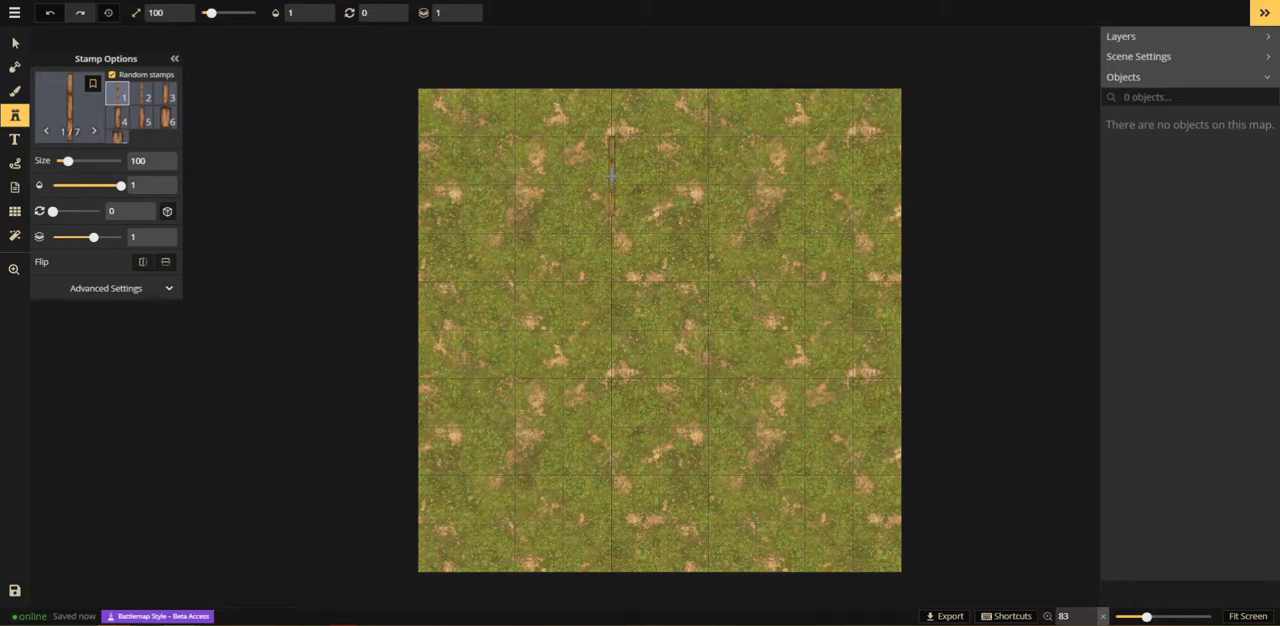
Step: Stamp wooden wall variant 1 vertically on a grid line in the map's upper part and add variant 3 directly below it
scroll(611, 175, up, 2)
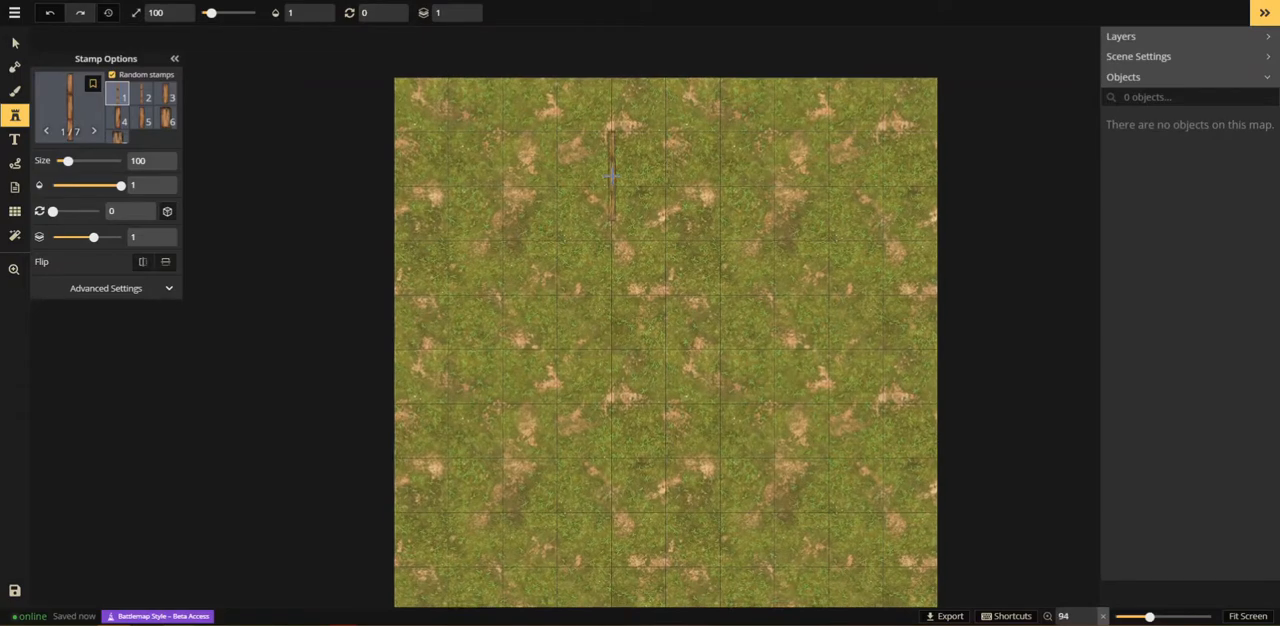
click(612, 175)
click(145, 95)
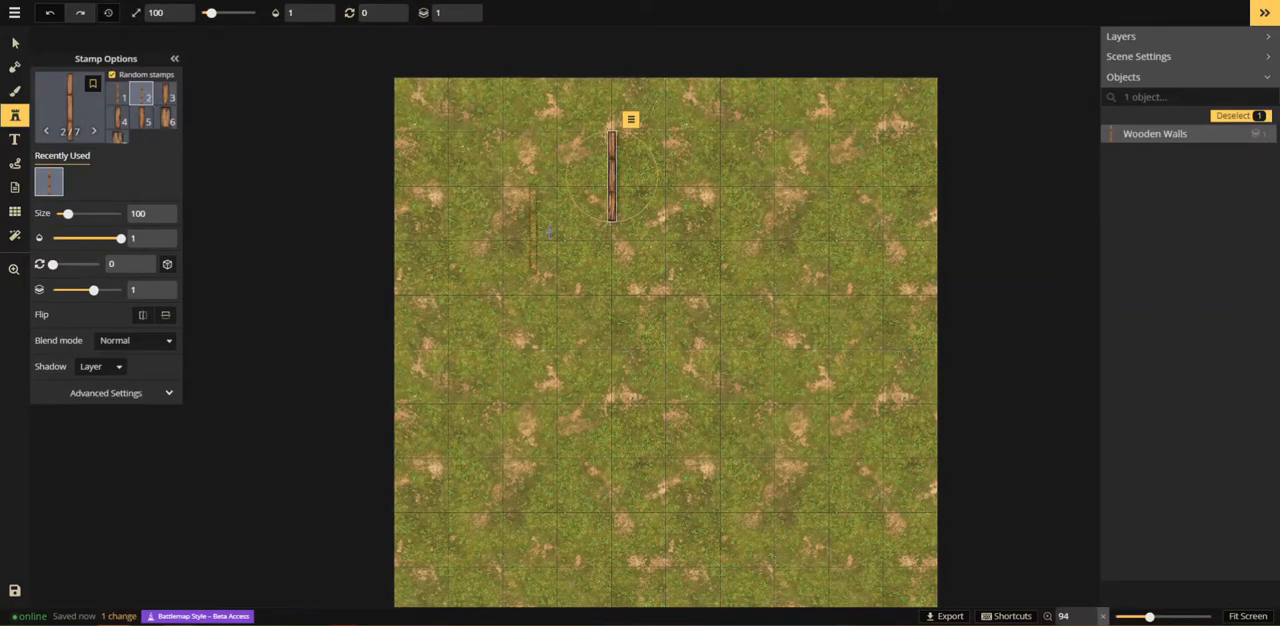
click(615, 256)
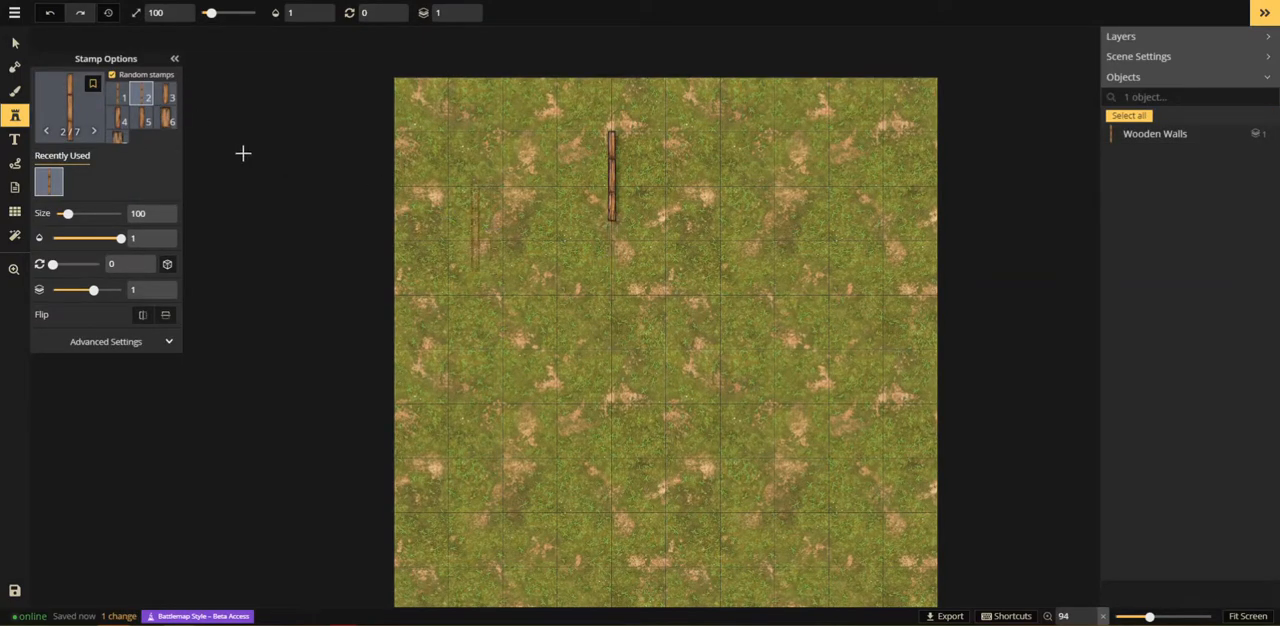
click(166, 95)
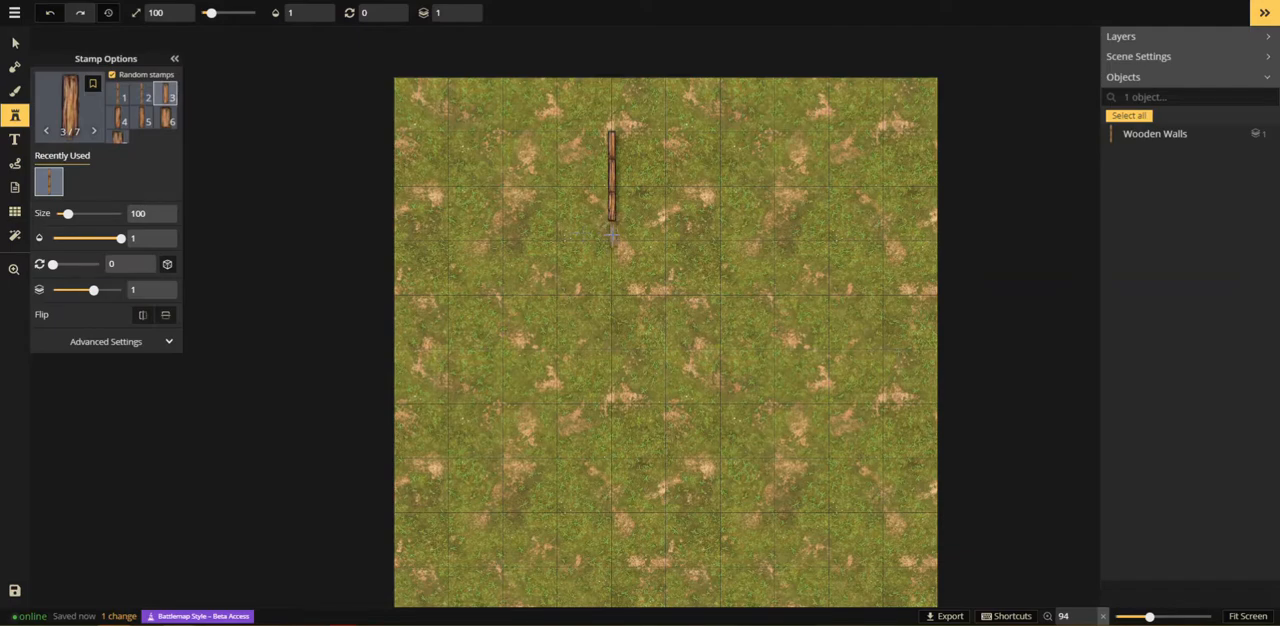
click(610, 235)
Step: Extend the vertical wooden wall downward with a variant 5 piece and a variant 4 piece, ending at a grid intersection
scroll(611, 235, up, 3)
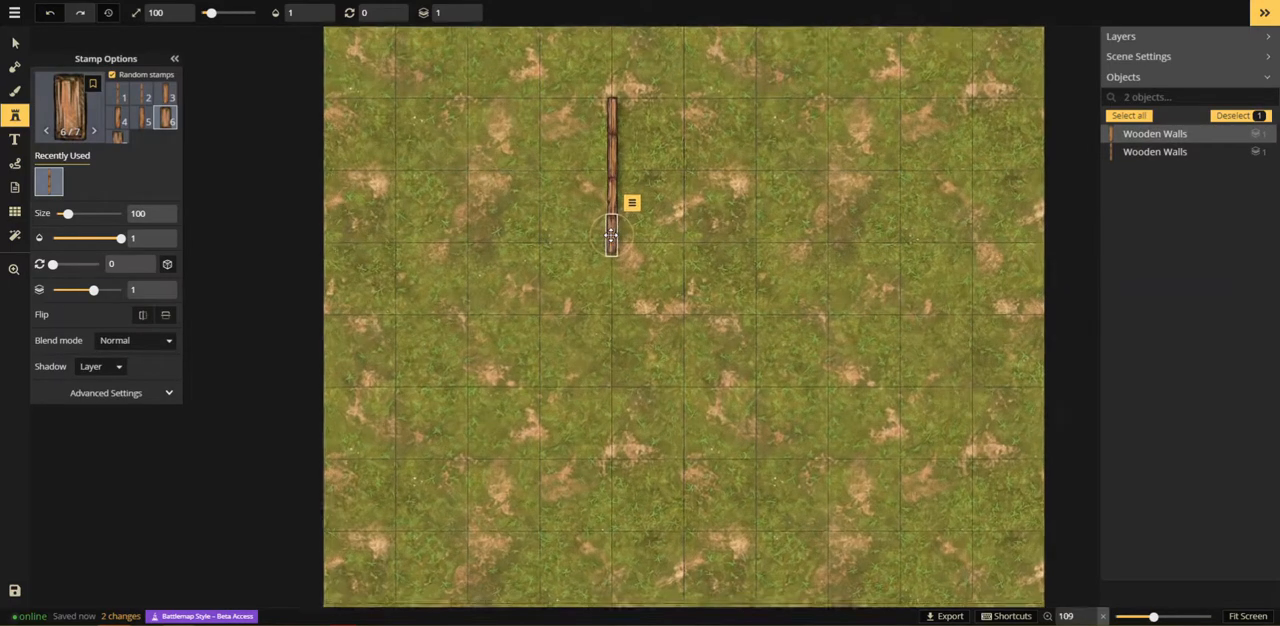
scroll(611, 235, up, 5)
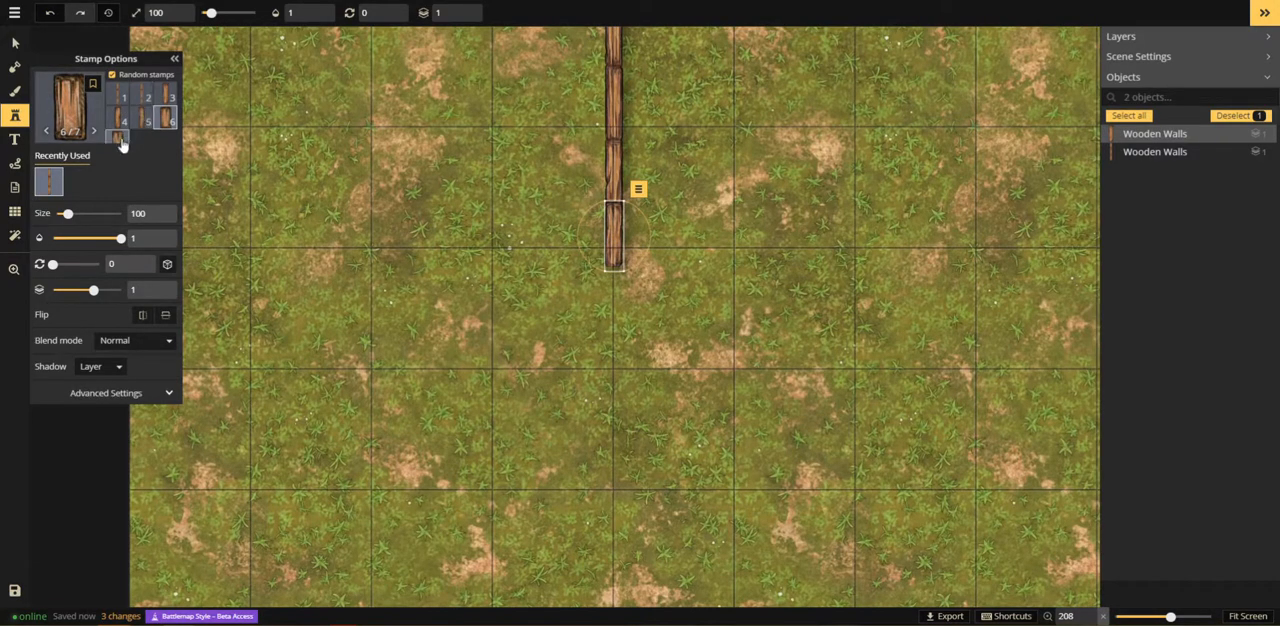
scroll(123, 144, down, 1)
scroll(160, 100, up, 1)
click(141, 117)
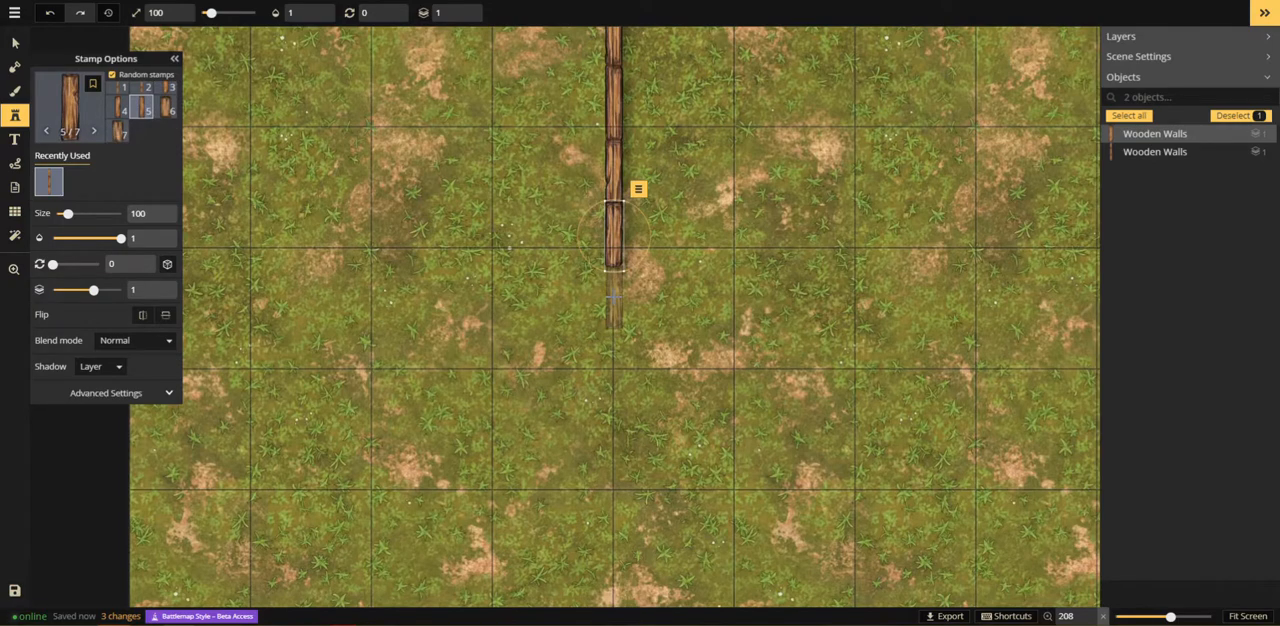
key(Escape)
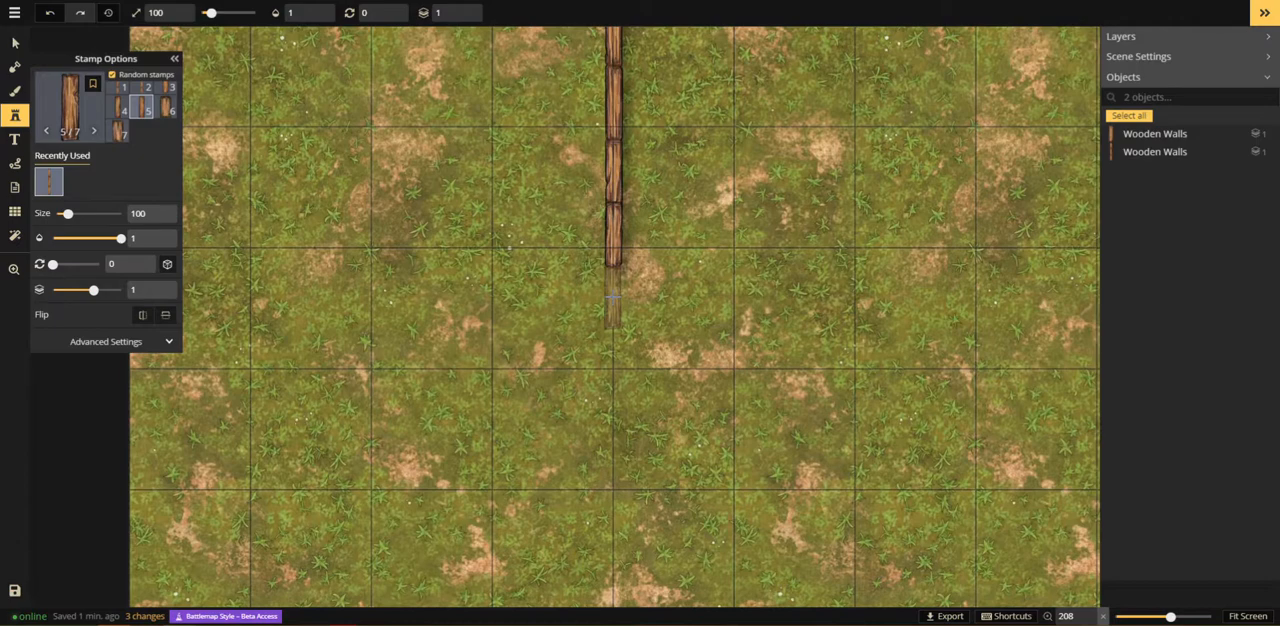
click(613, 296)
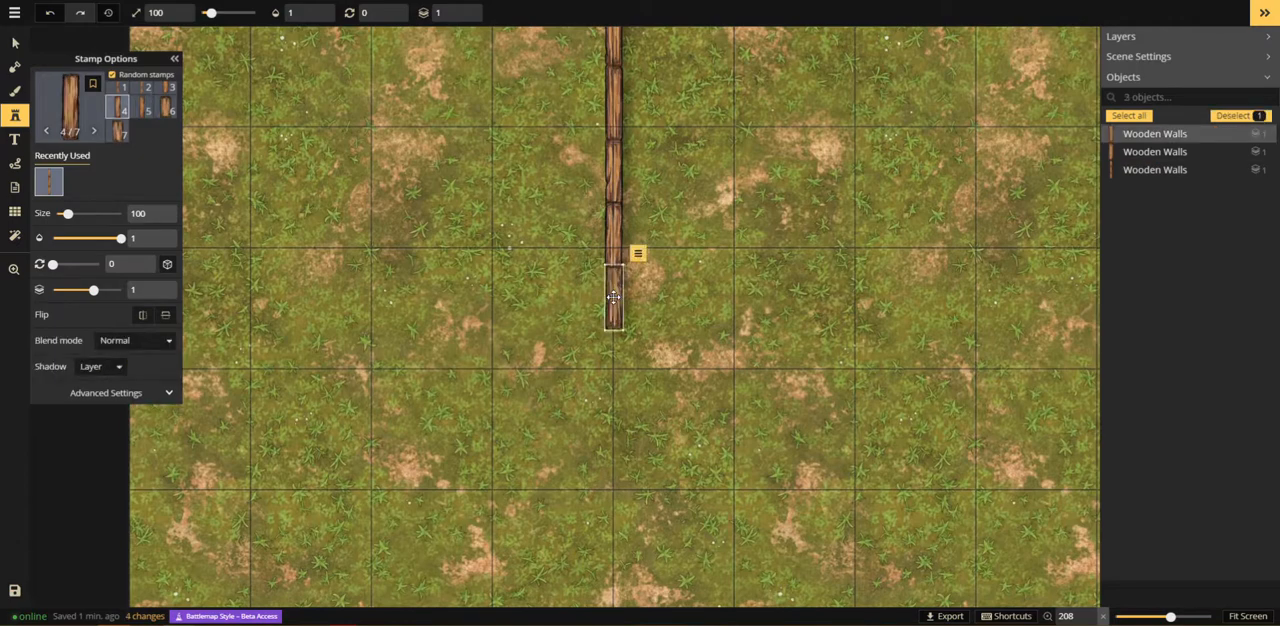
drag(613, 297, 612, 297)
key(Escape)
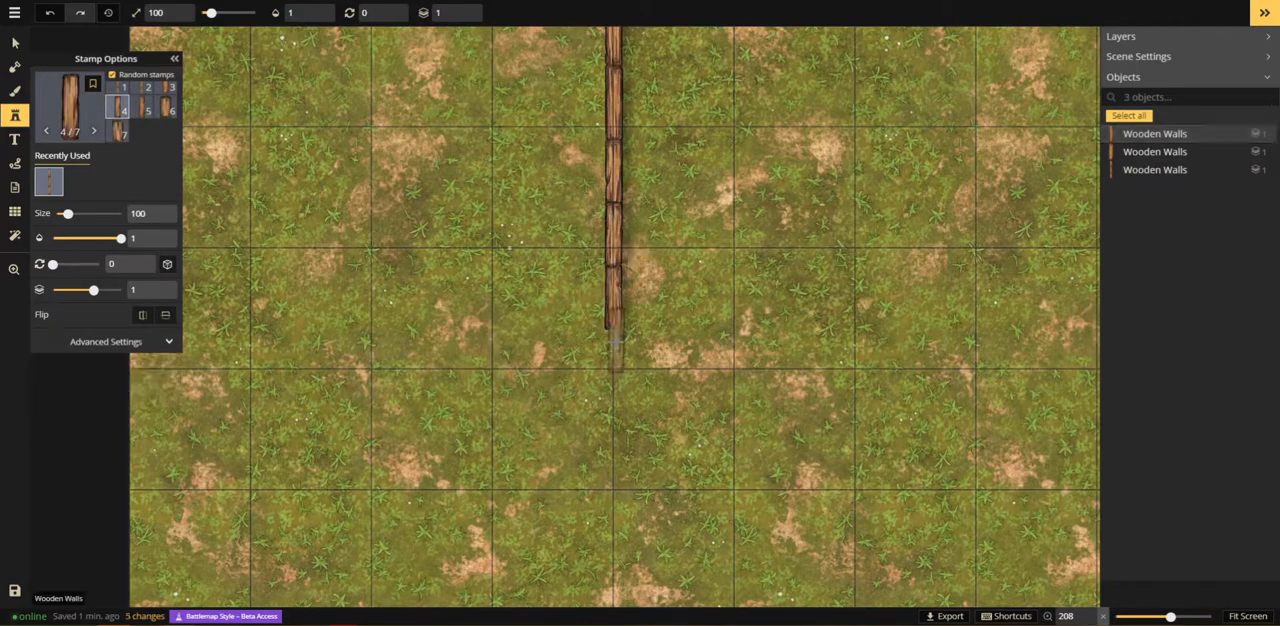
click(613, 346)
Step: Rotate wooden wall variant 1 to 90 degrees and place it as a horizontal wall starting at the vertical wall's lower end
click(122, 90)
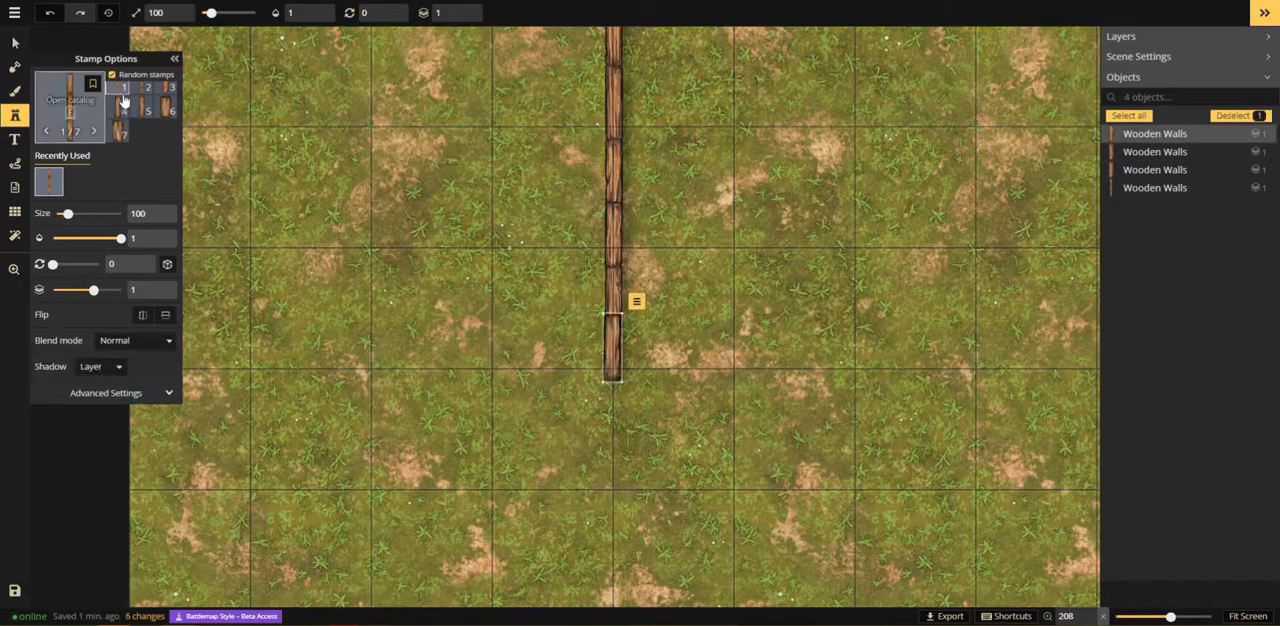
scroll(691, 357, up, 4)
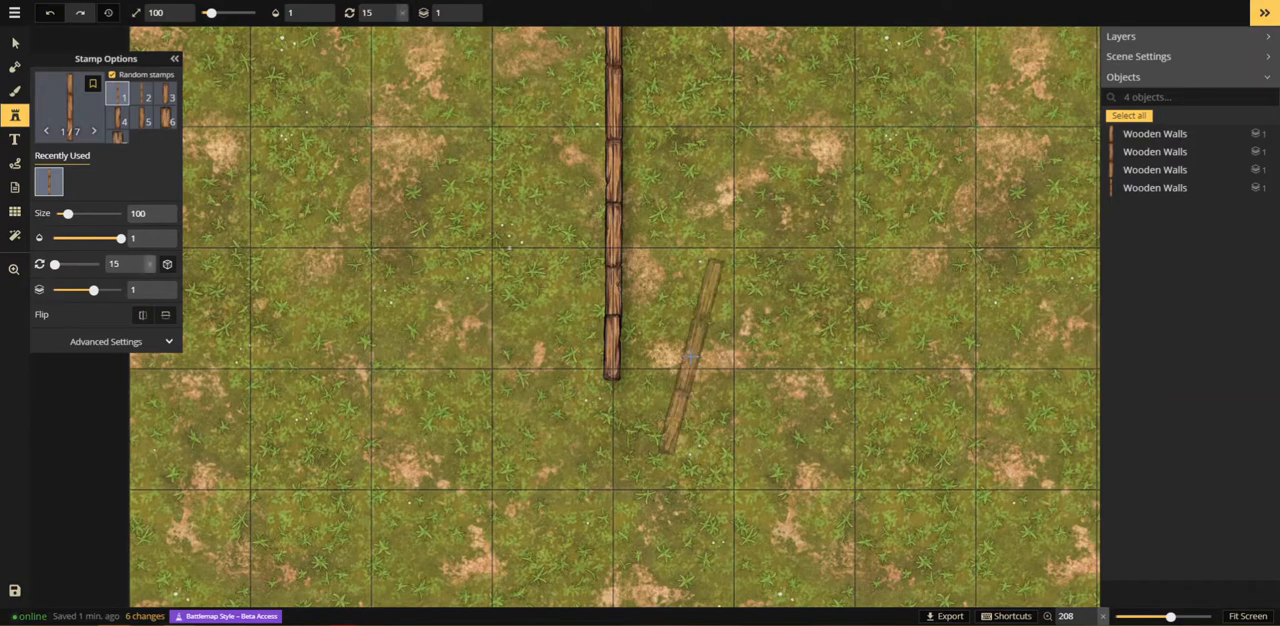
scroll(691, 357, up, 2)
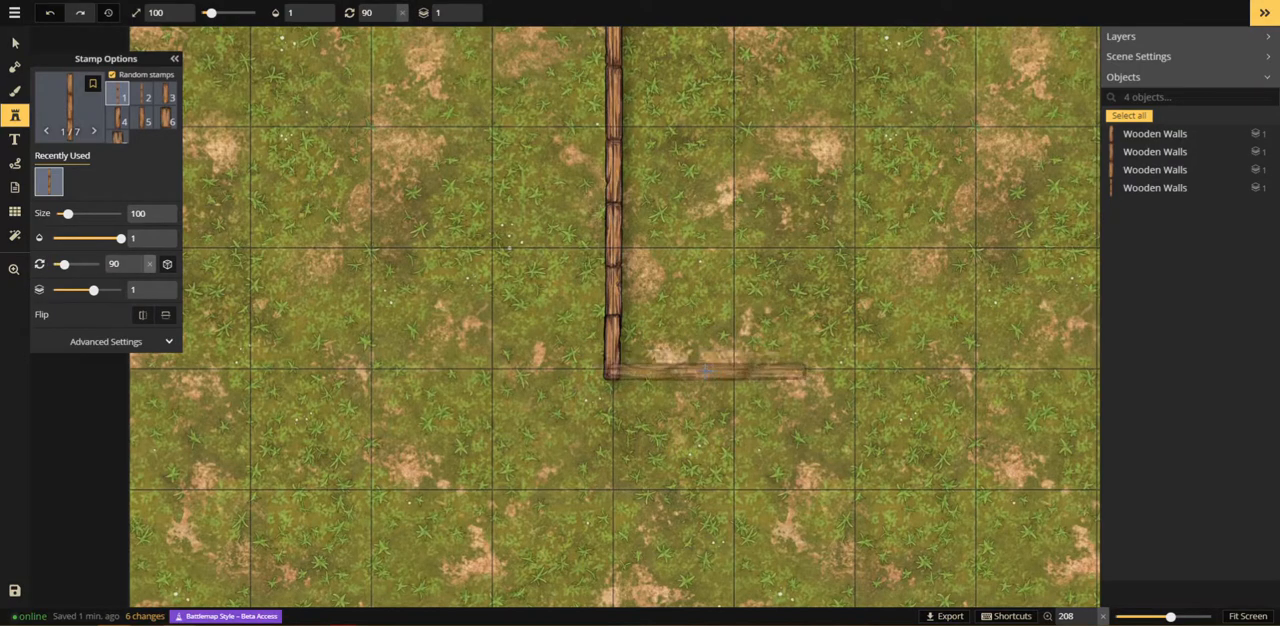
click(705, 371)
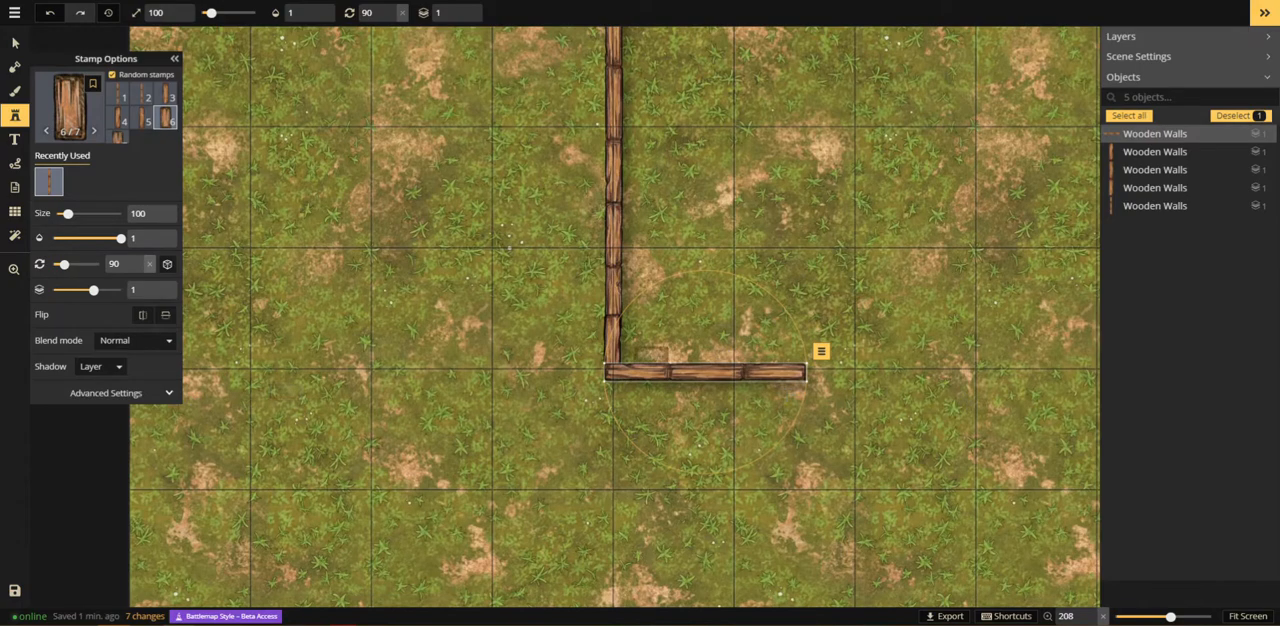
Step: Try out the width and height transform on the horizontal wall piece and reset both to 100
click(129, 393)
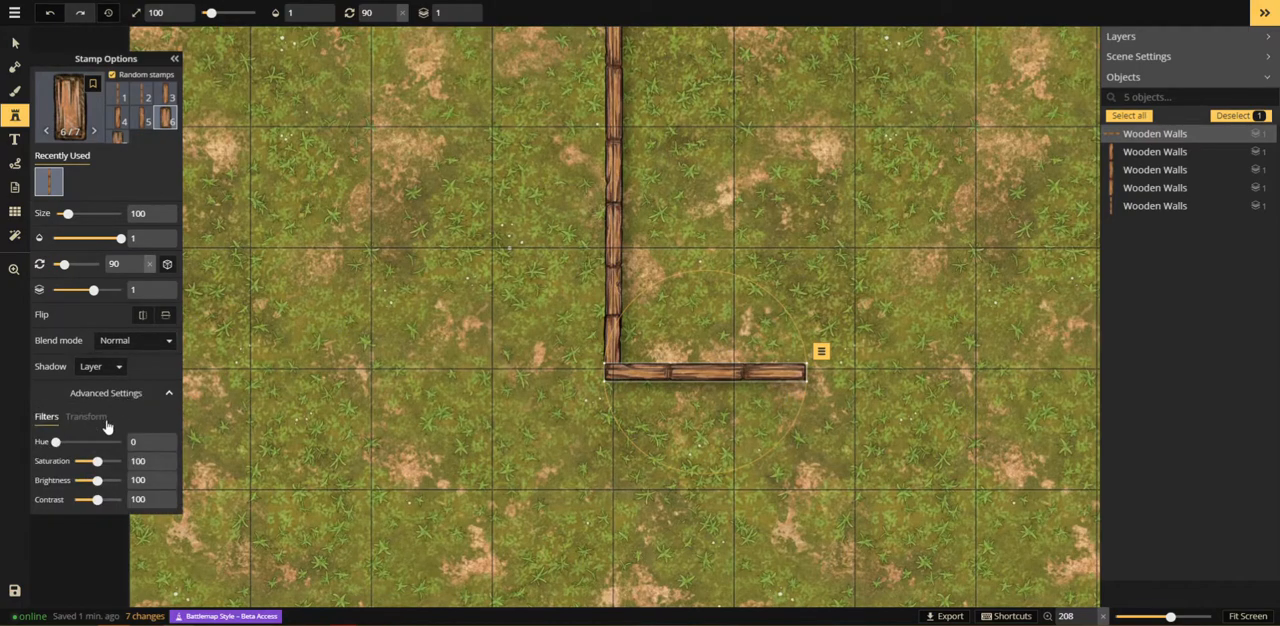
click(90, 416)
drag(105, 446, 131, 461)
click(170, 466)
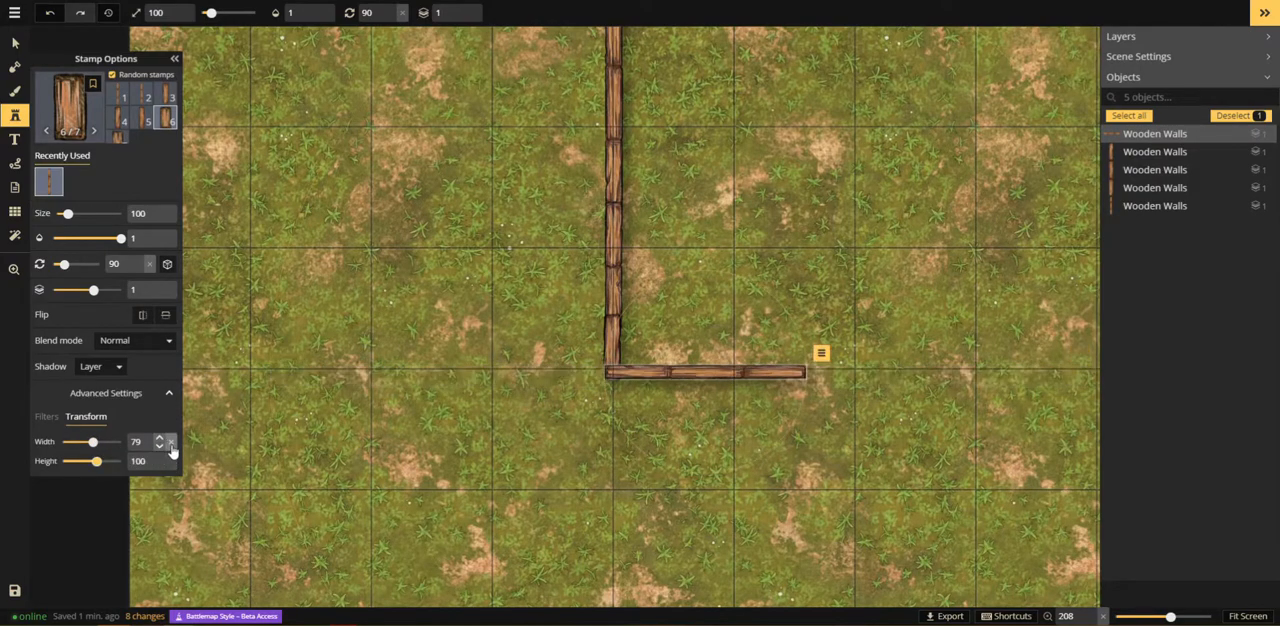
Step: Extend the horizontal wall to the right with another variant 1 piece at 90 degrees, butted against its end
click(118, 95)
drag(910, 283, 640, 430)
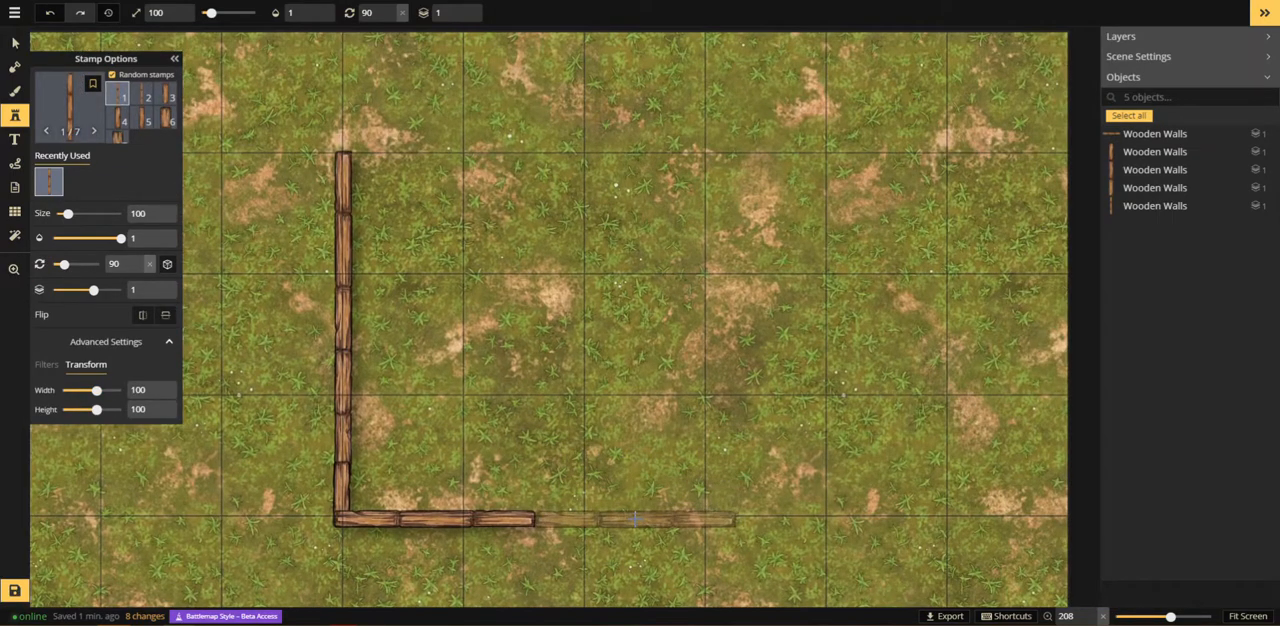
click(634, 518)
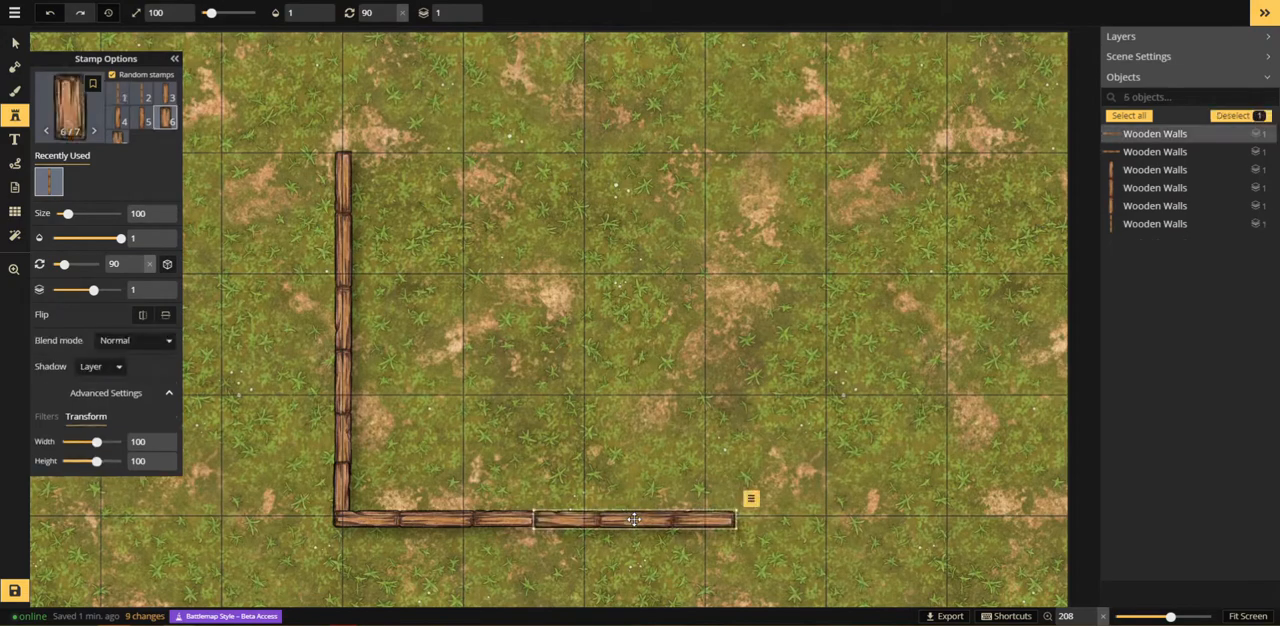
Step: Shift the horizontal wall's end piece back to the grid intersection and build the right wall upward from two variant 1 pieces at 180 degrees
drag(634, 519, 613, 519)
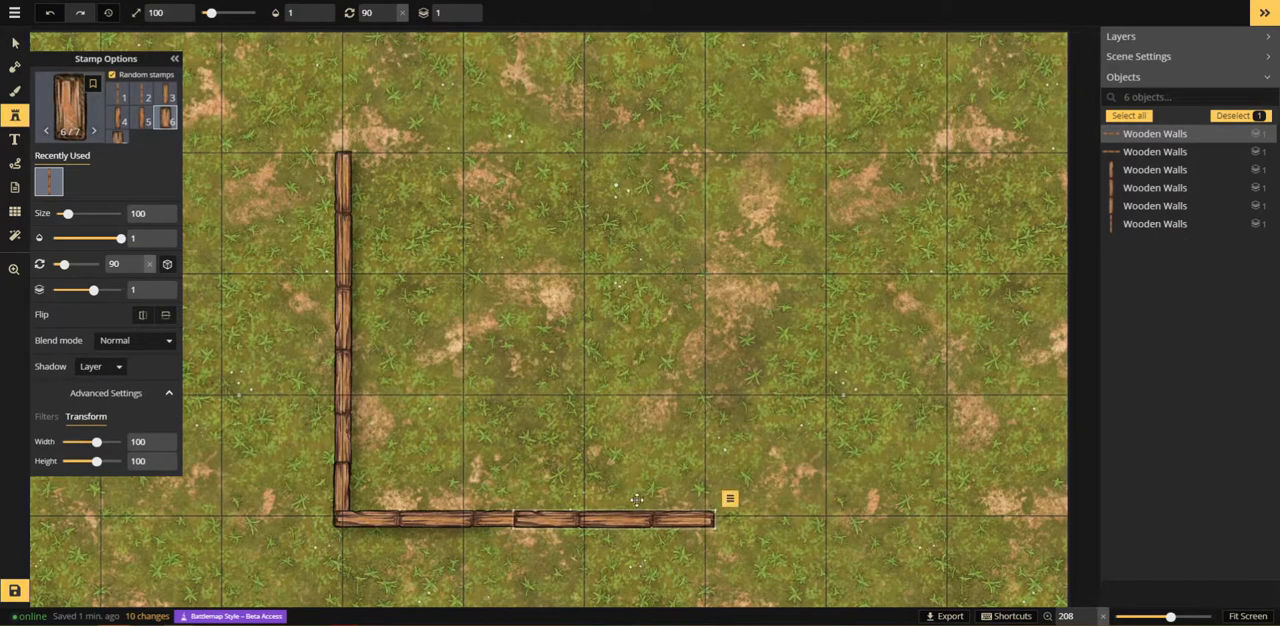
click(718, 368)
click(119, 96)
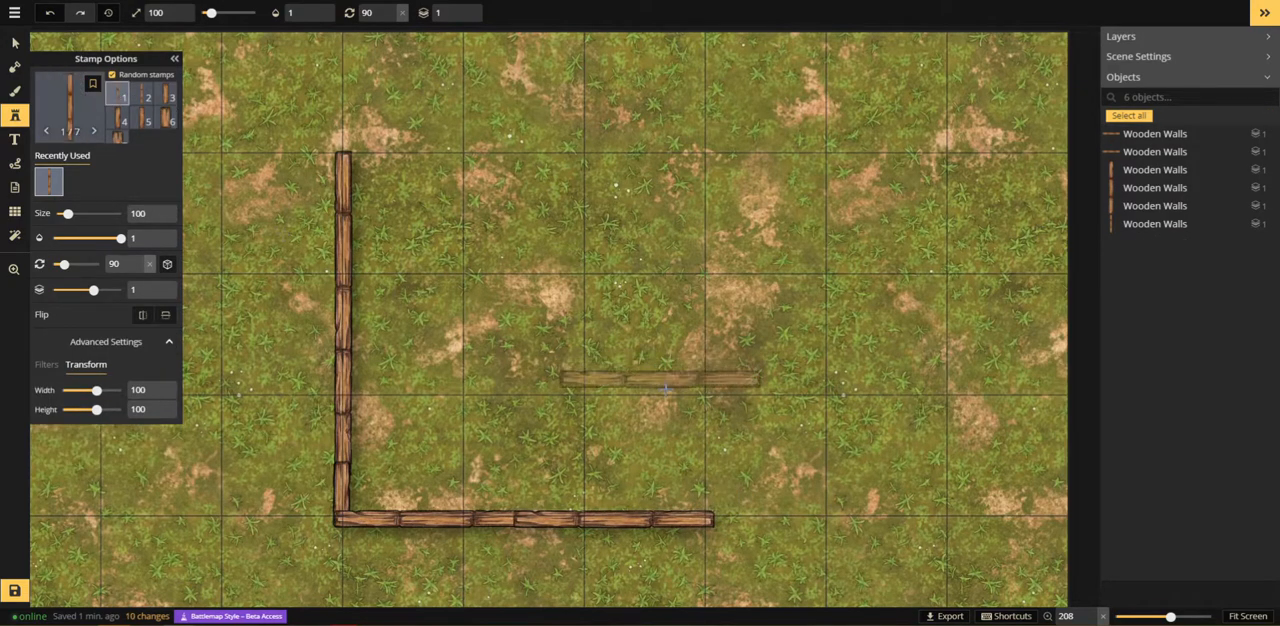
scroll(673, 415, up, 1)
scroll(690, 420, up, 3)
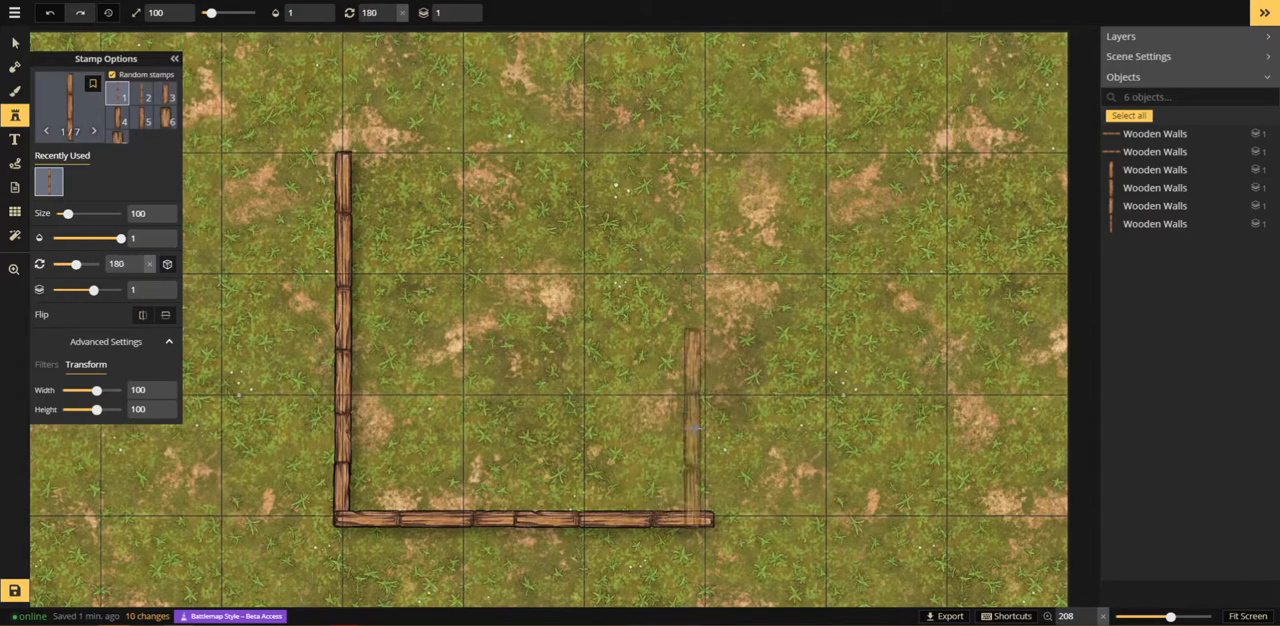
click(706, 425)
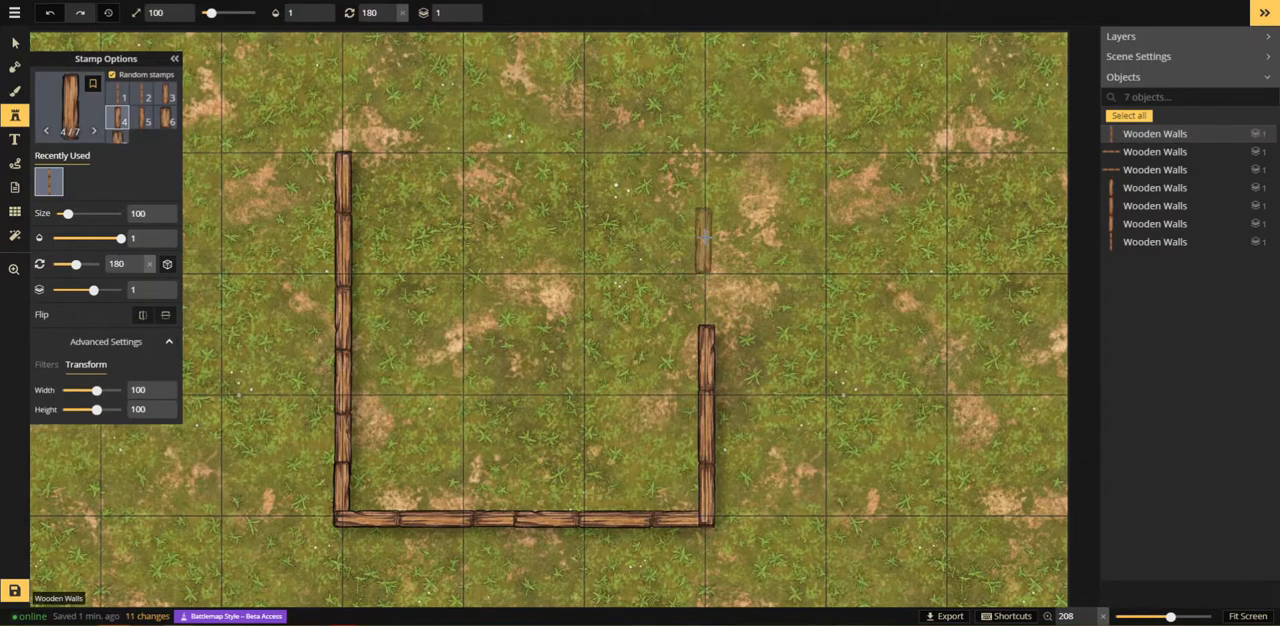
click(119, 96)
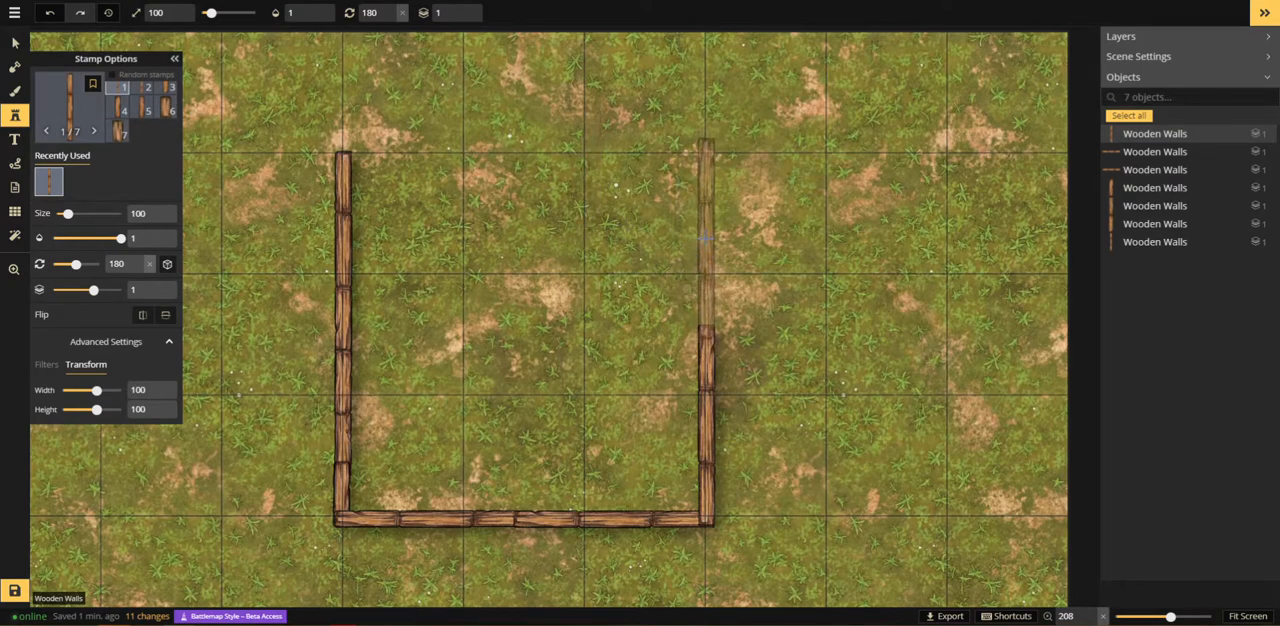
click(707, 243)
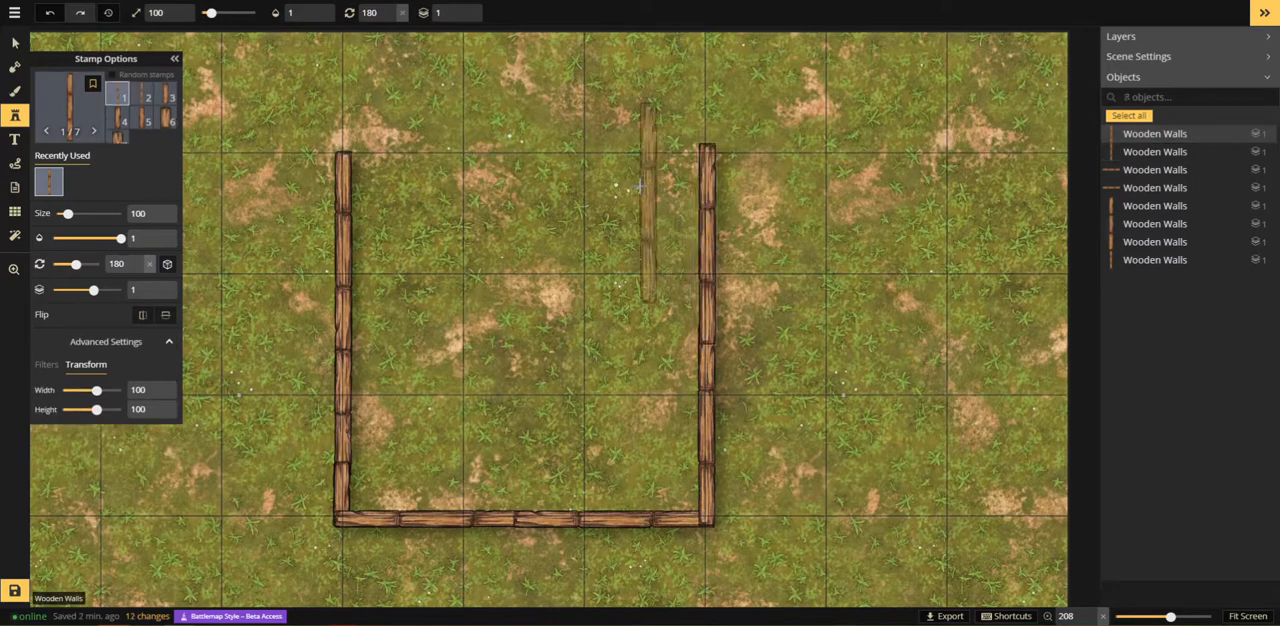
Step: Close the building's upper side with two variant 1 wooden wall pieces rotated to 270 degrees, placed end to end
scroll(639, 175, up, 7)
scroll(624, 152, down, 1)
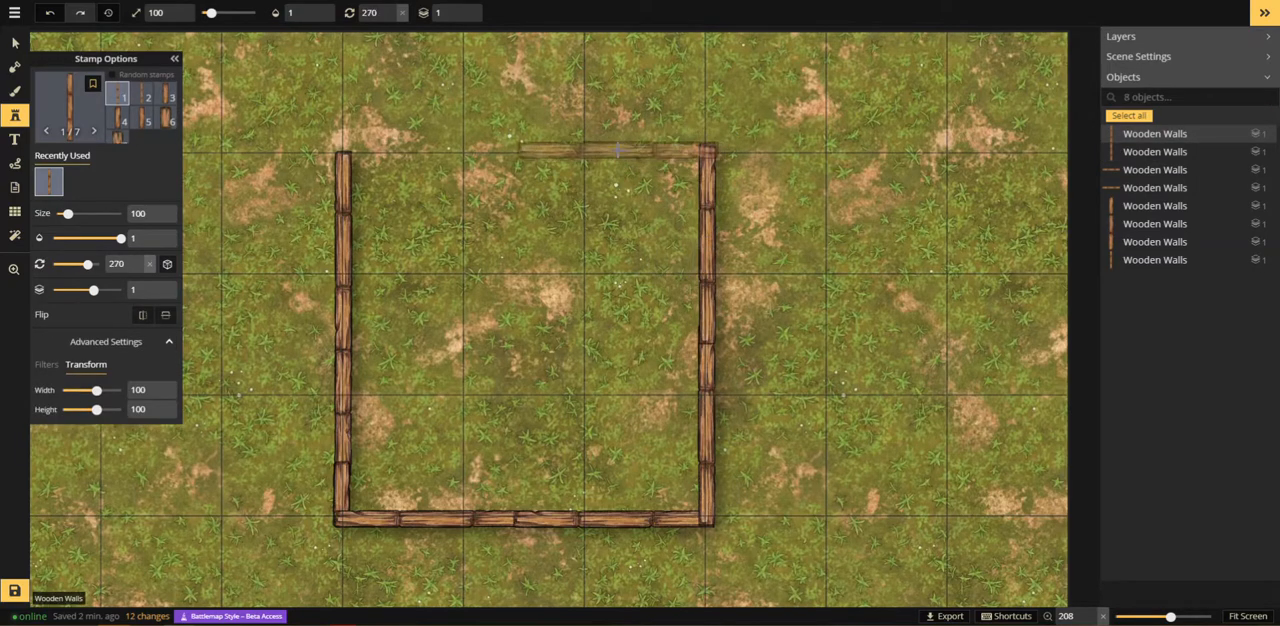
click(615, 150)
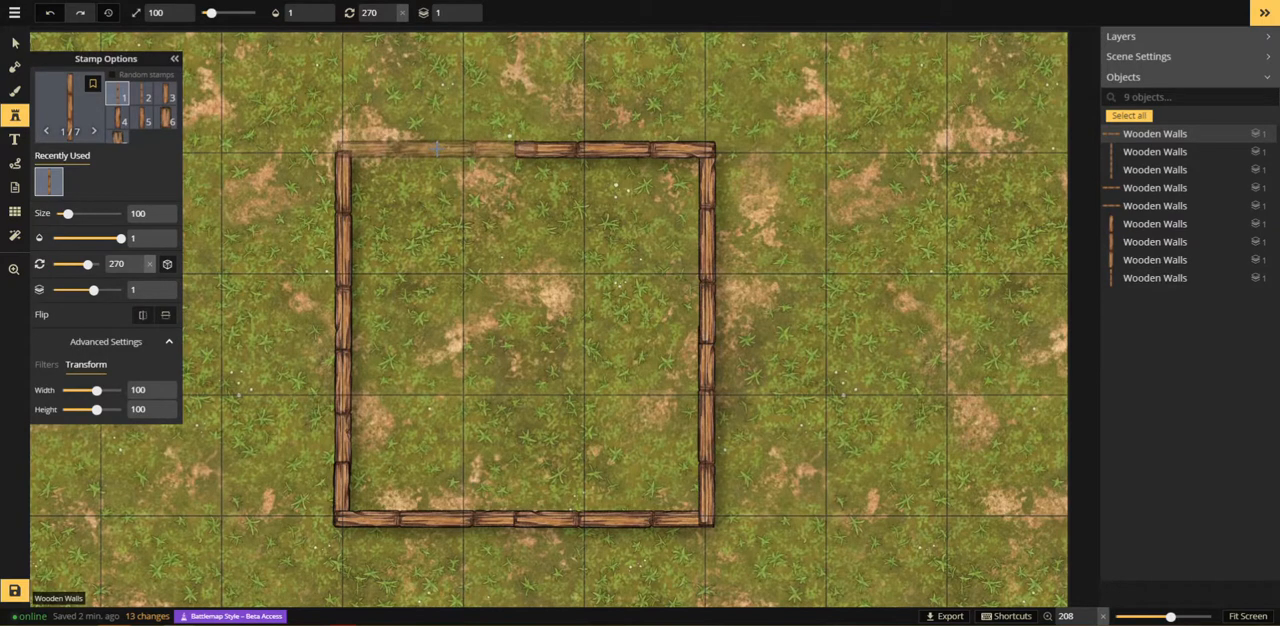
click(433, 149)
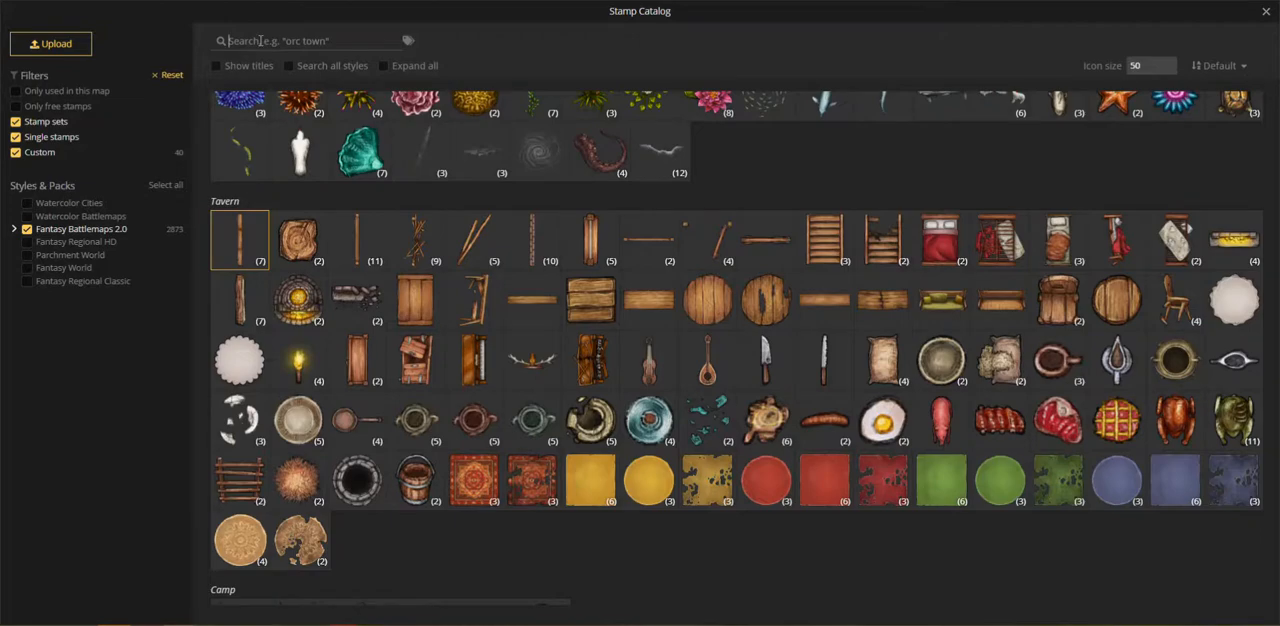
Step: Search the stamp catalog for "door" and place the Beamless Wood Door at 270 degrees on the left wall
click(260, 41)
text(door)
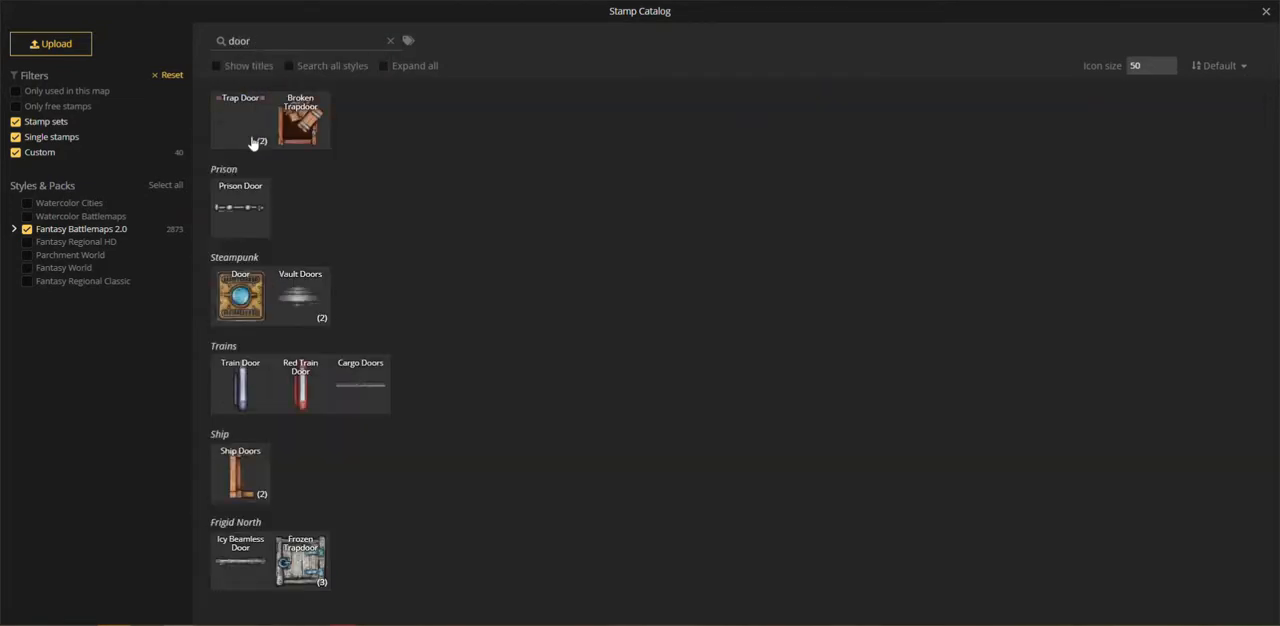
scroll(272, 364, up, 2)
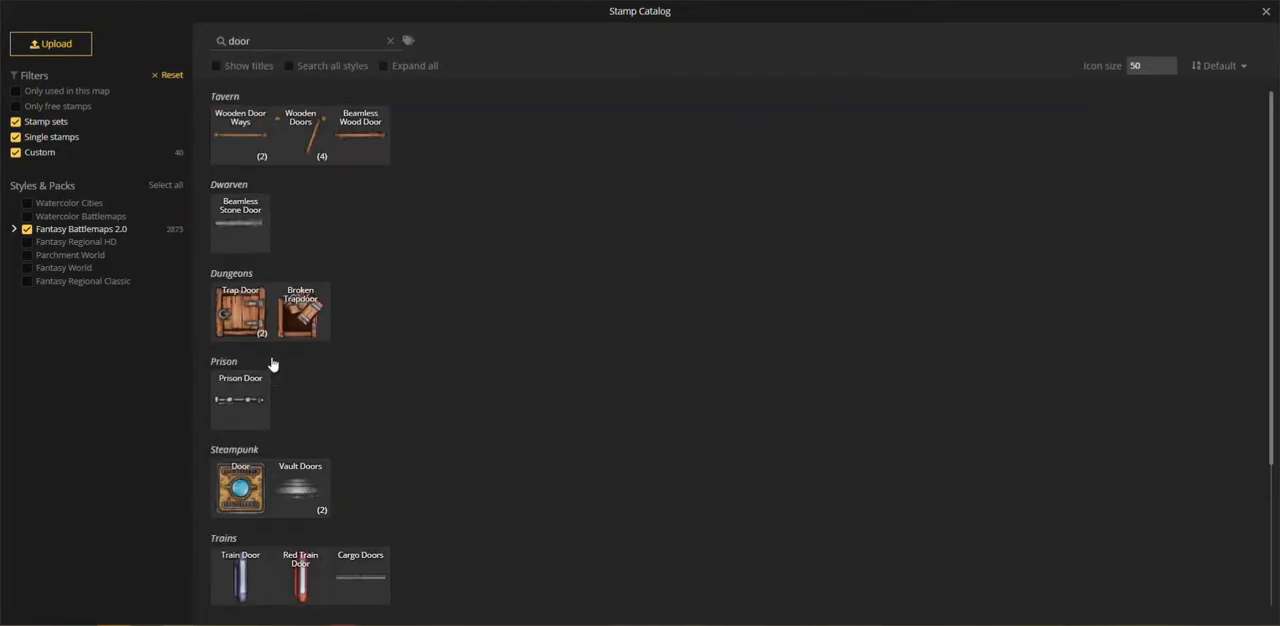
click(367, 141)
scroll(343, 321, down, 6)
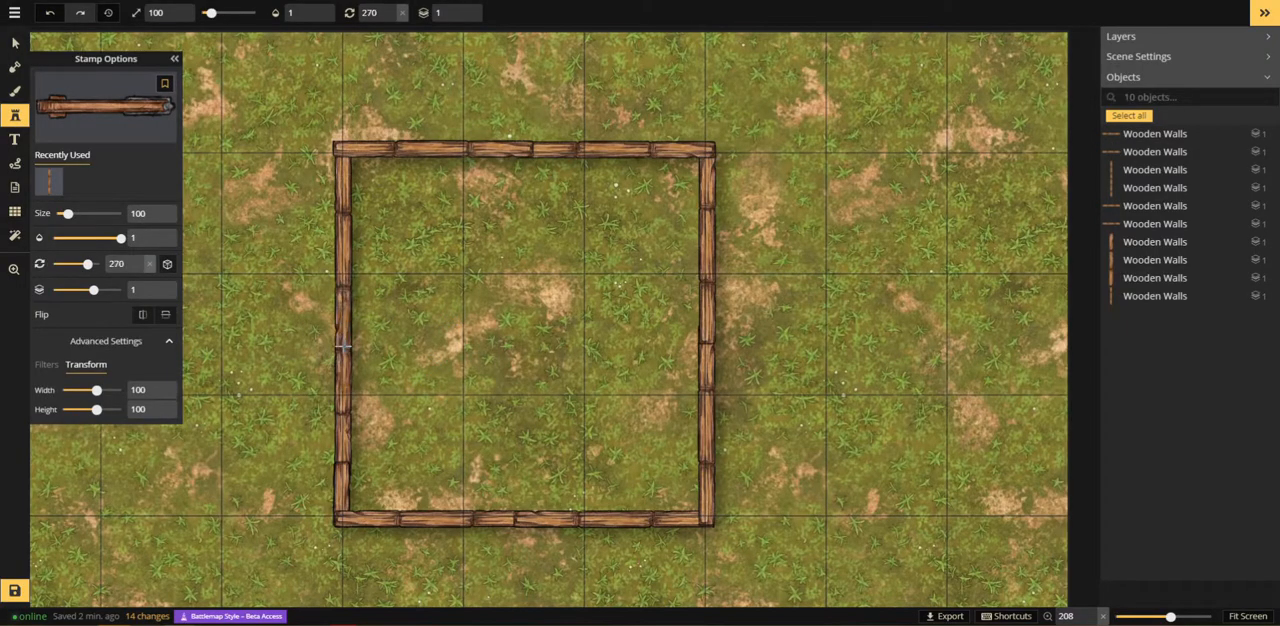
click(343, 346)
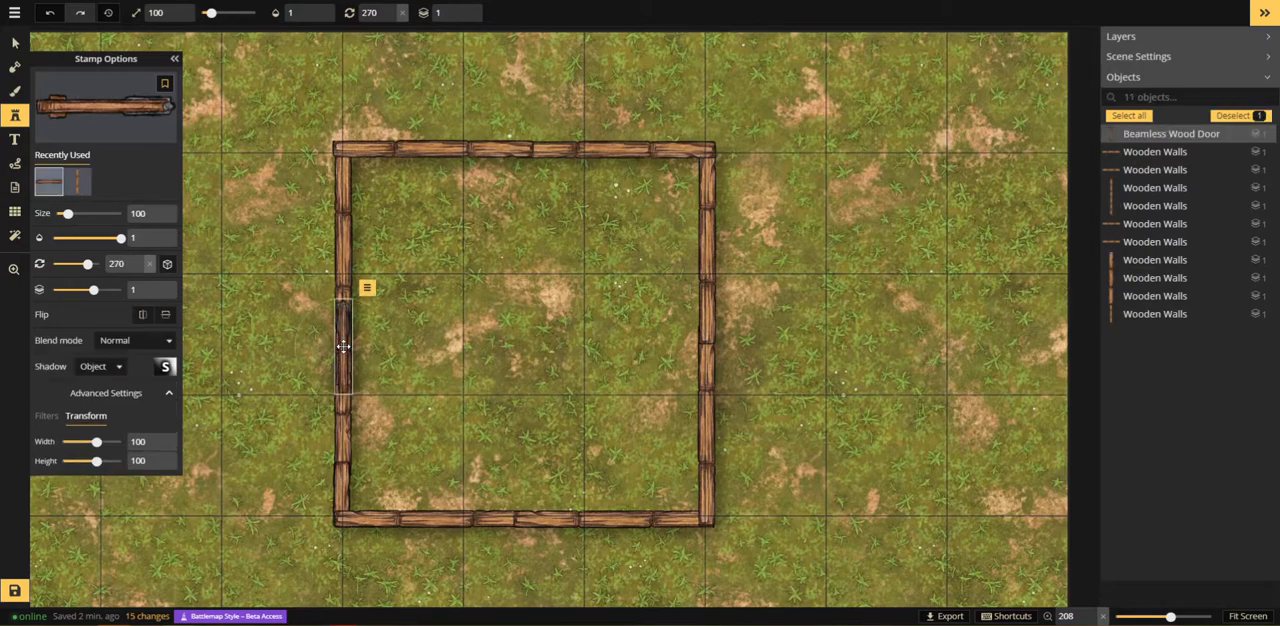
Step: Delete the long wall piece above the door and one of the overlapping short pieces below it on the left wall
key(v)
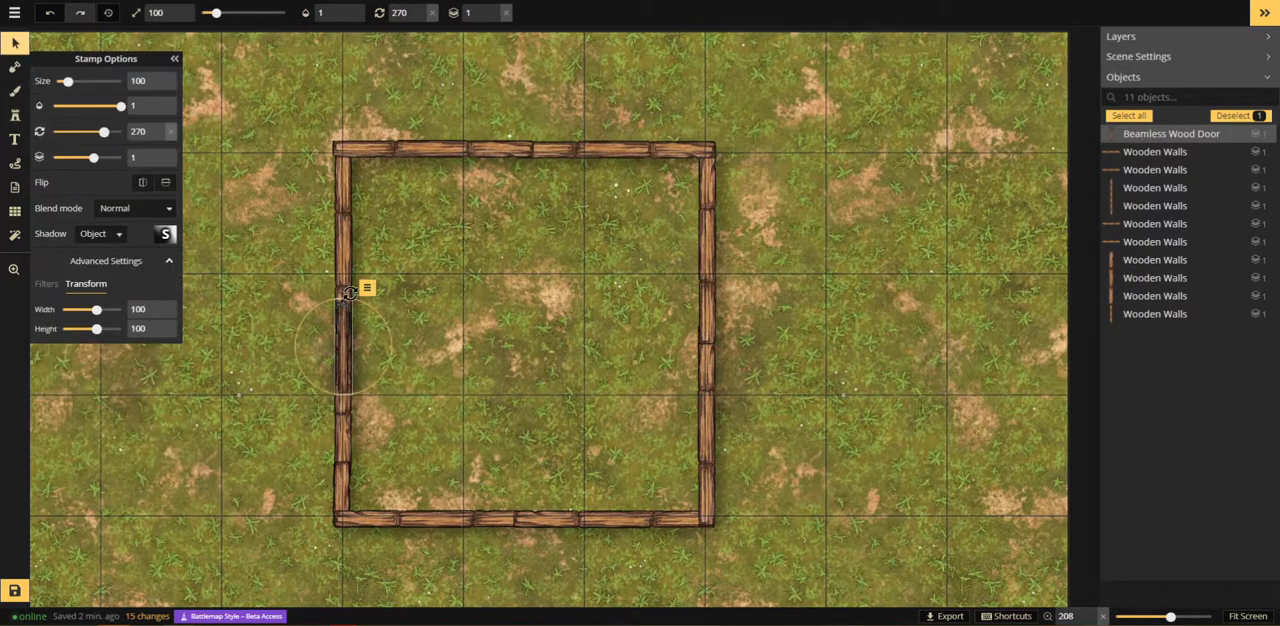
click(349, 291)
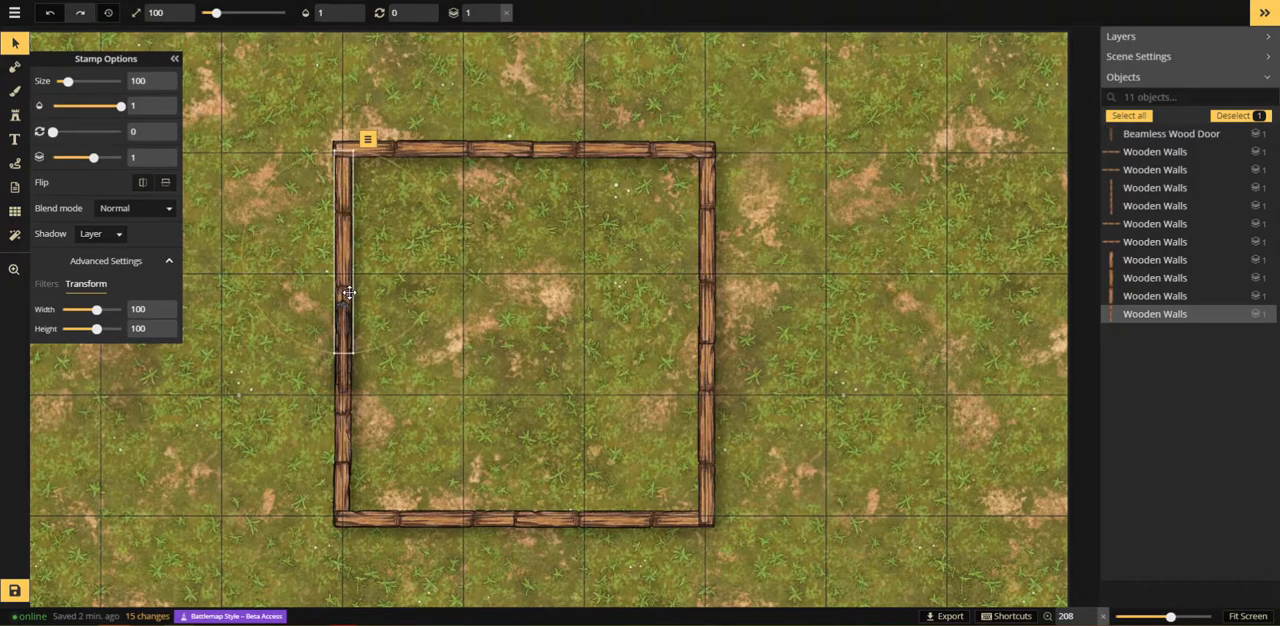
key(Delete)
drag(342, 391, 342, 437)
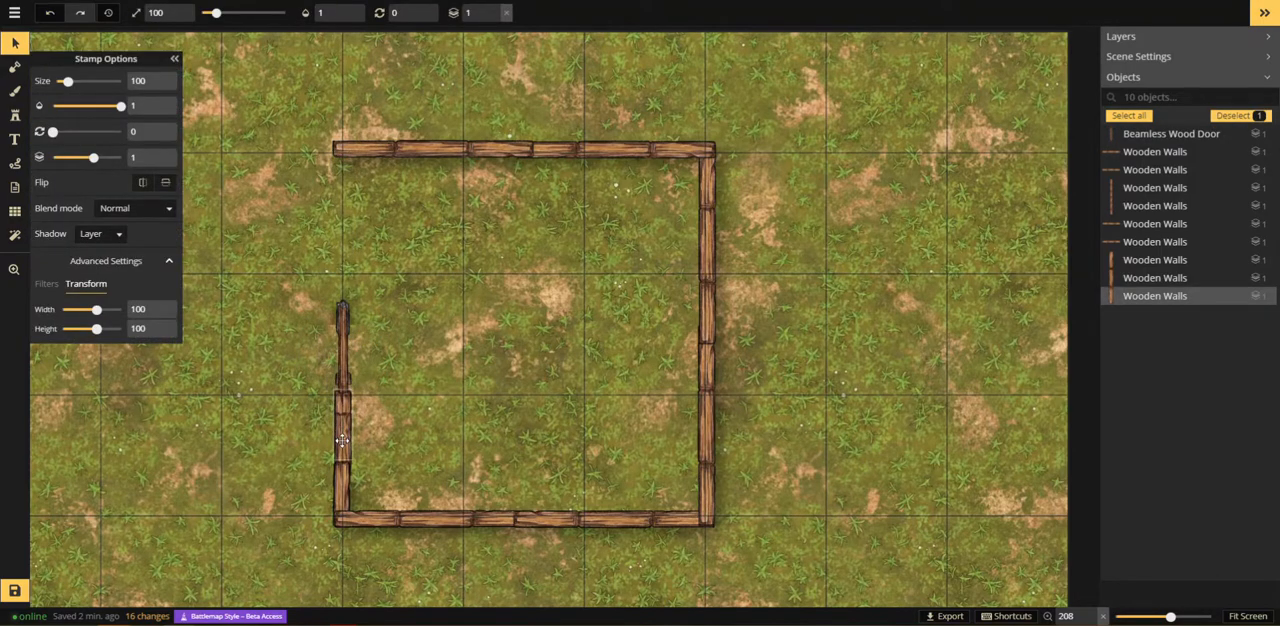
click(342, 440)
key(Delete)
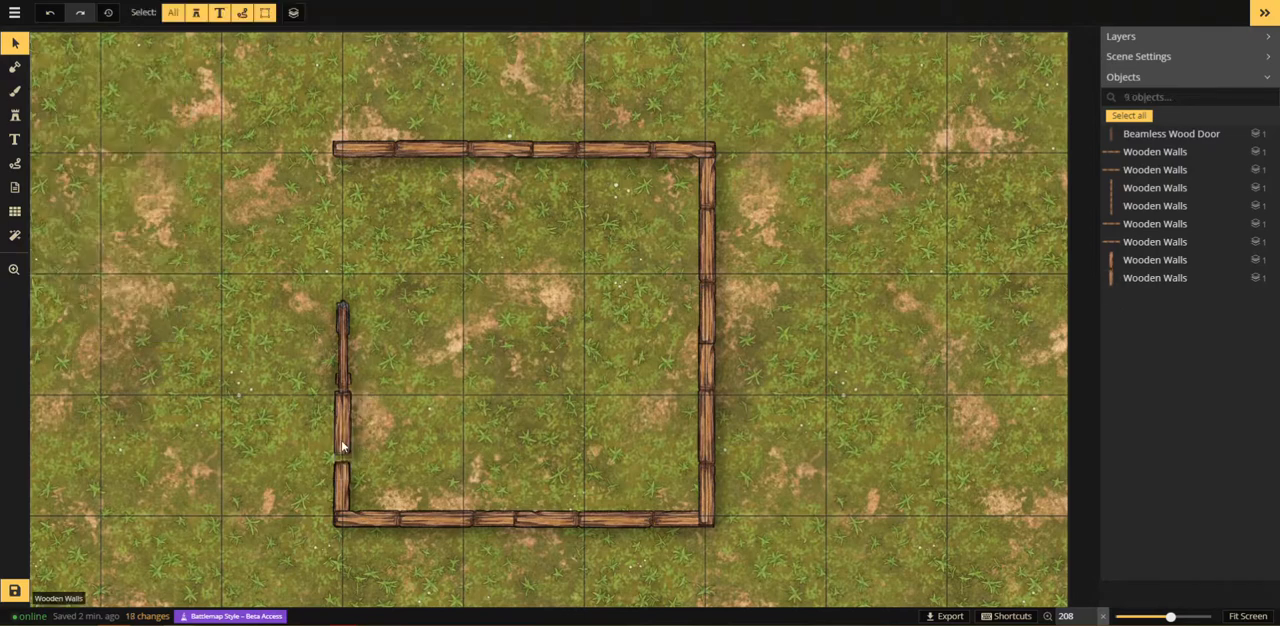
Step: Realign the short wall piece below the door and stretch its height to 113 to fill the gap
click(342, 446)
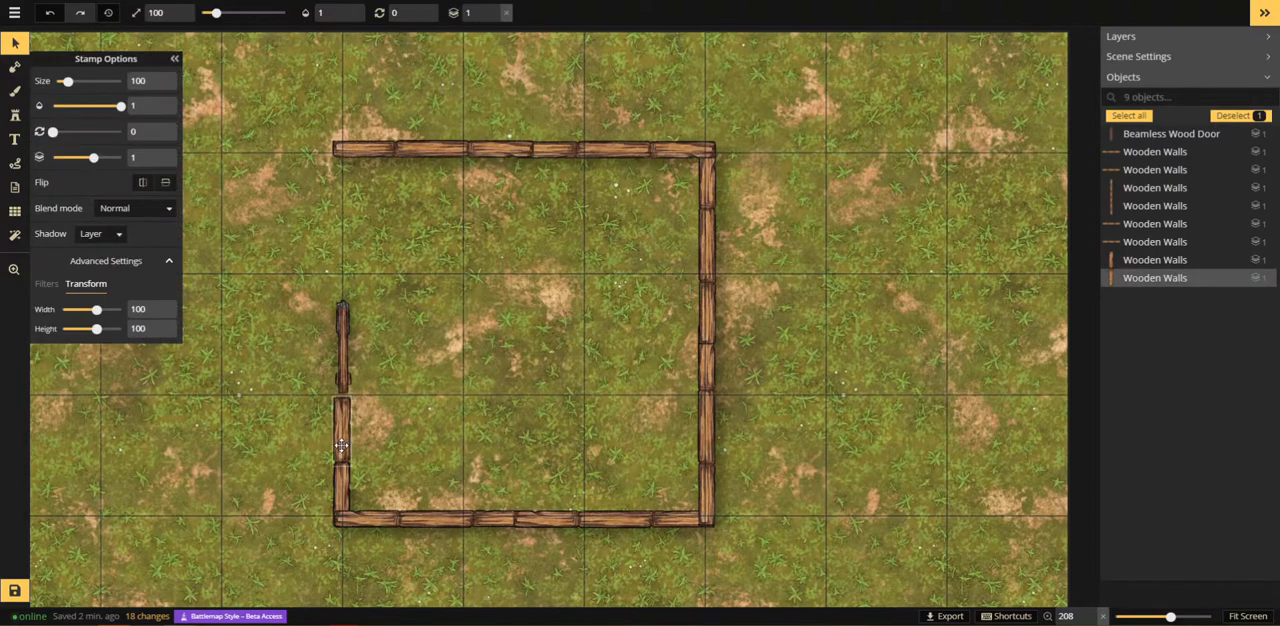
click(161, 328)
click(161, 328)
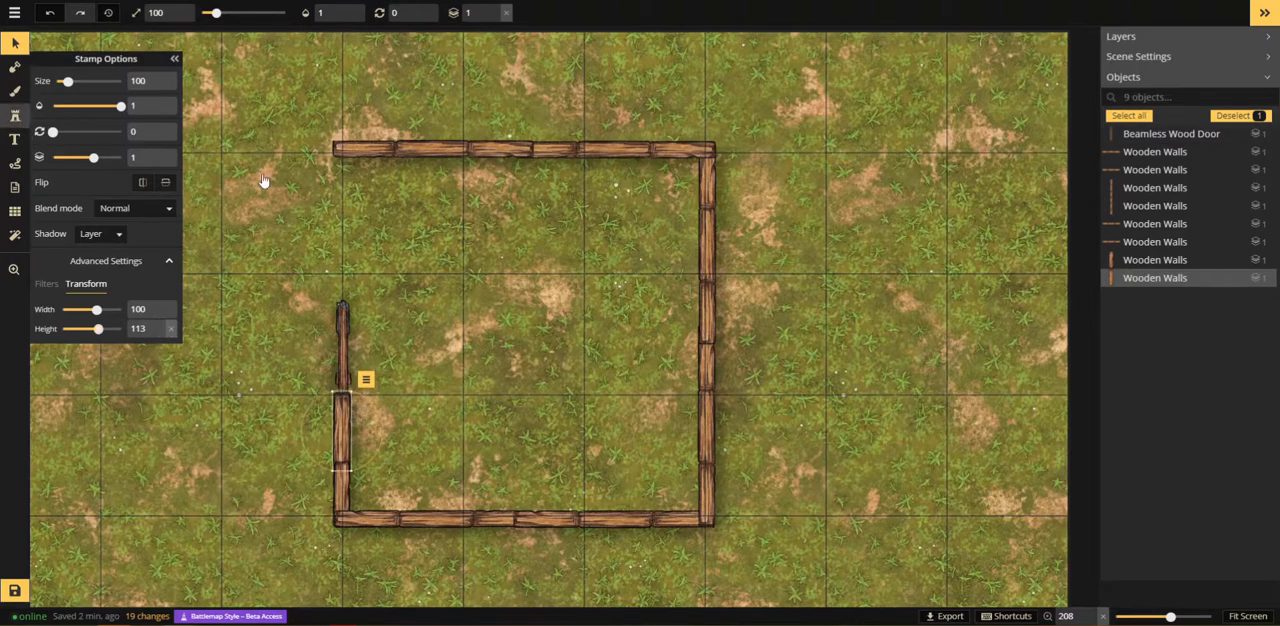
Step: Place a variant 1 wooden wall at 0 degrees above the door and reduce its height to 86
key(s)
click(126, 98)
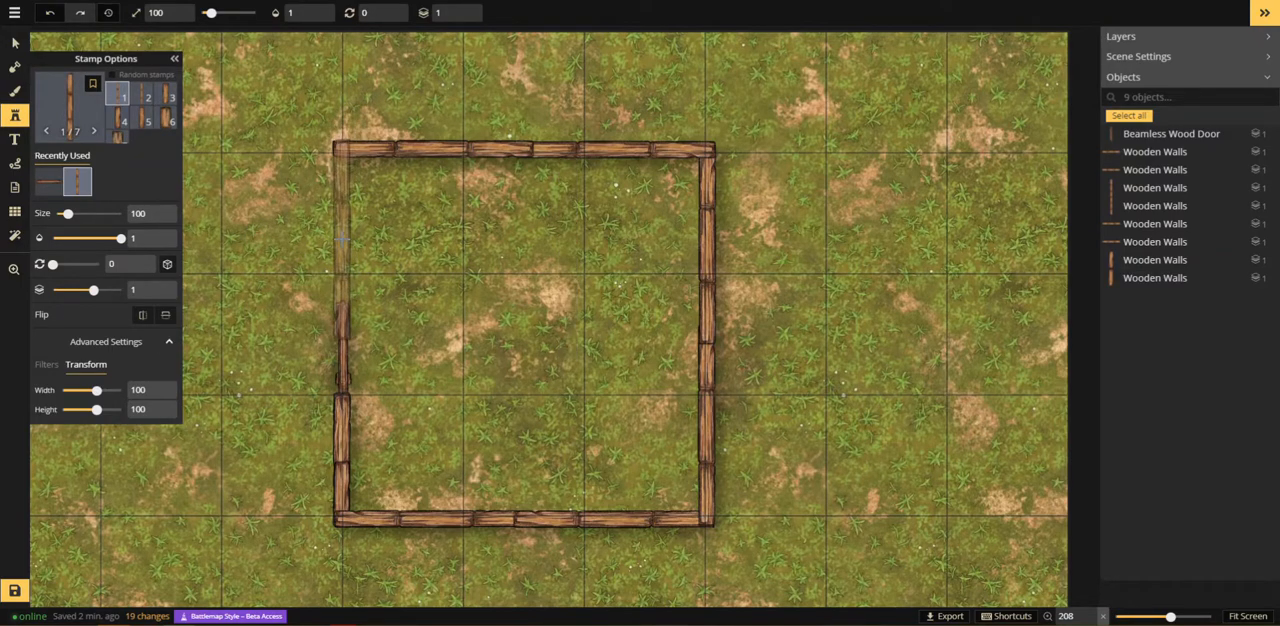
click(340, 241)
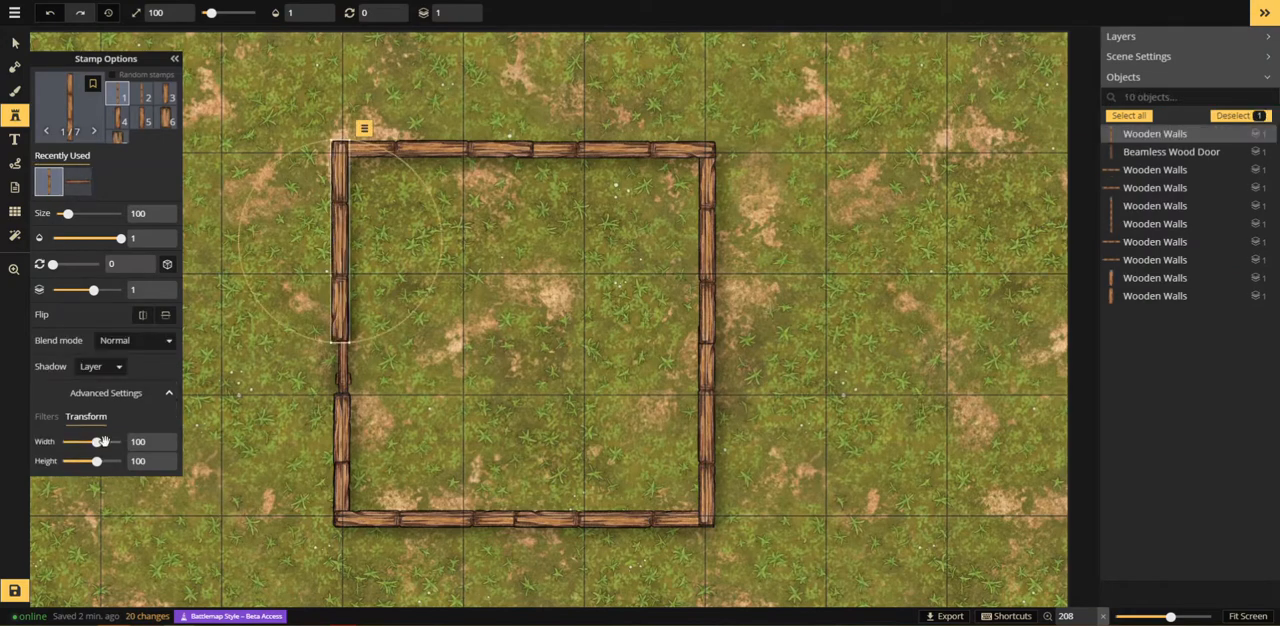
click(158, 467)
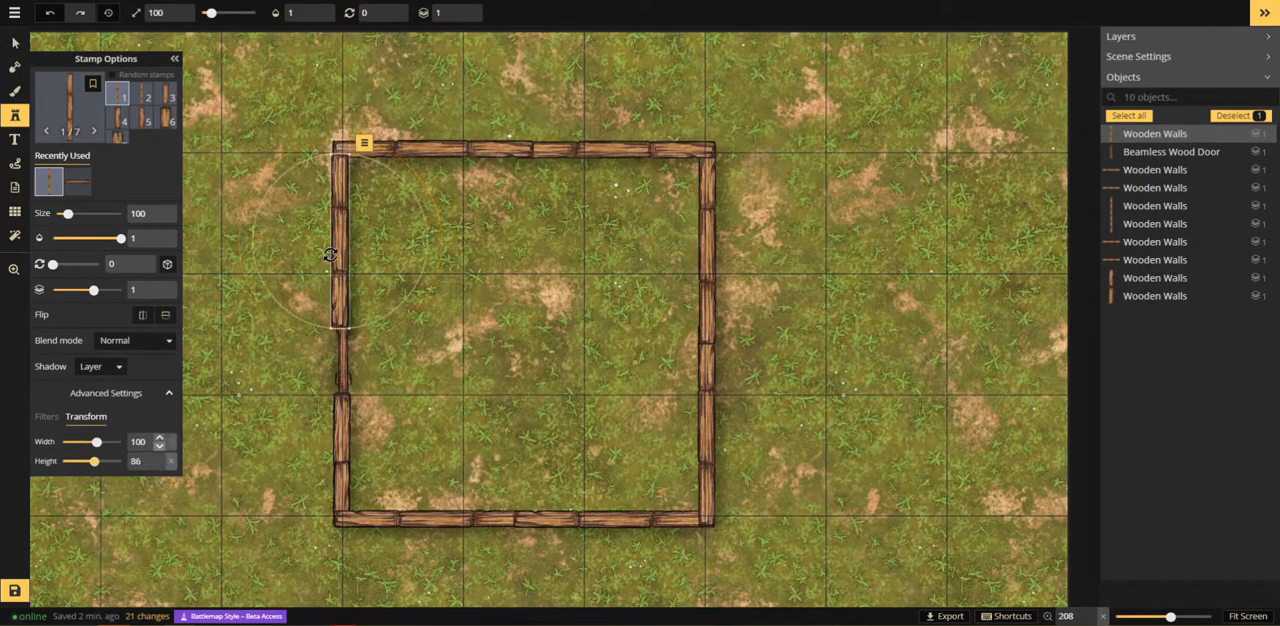
click(327, 242)
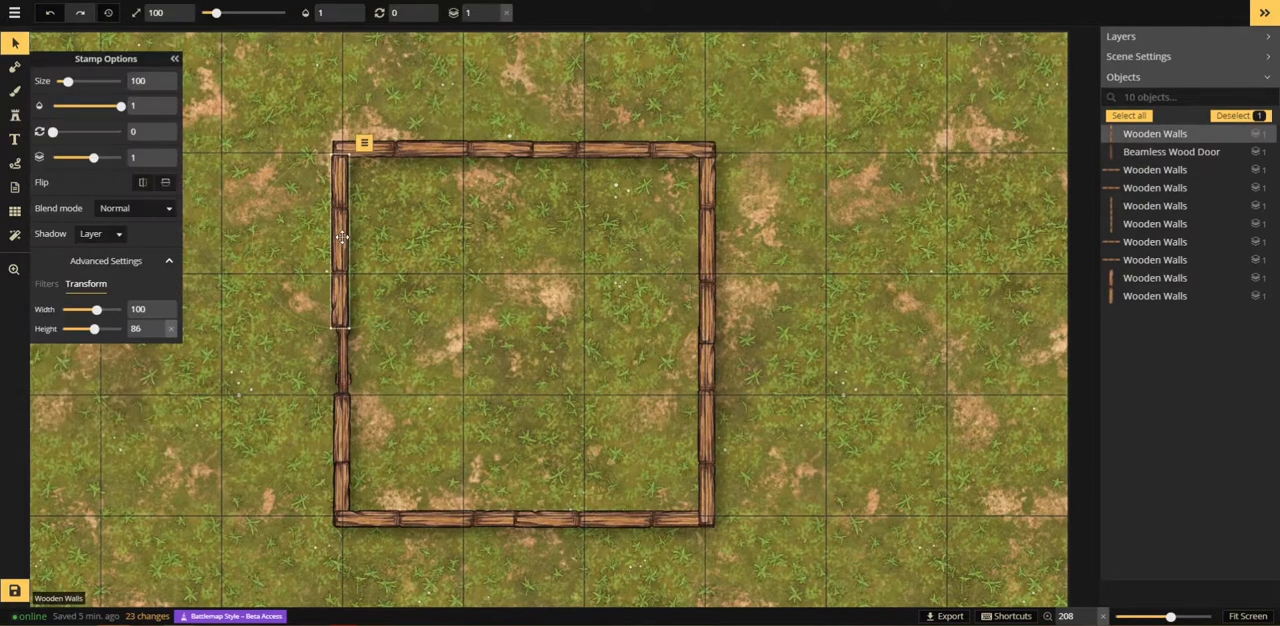
Step: Move the wall piece above the door up into the building's corner and shorten its height to about 82
drag(342, 237, 344, 224)
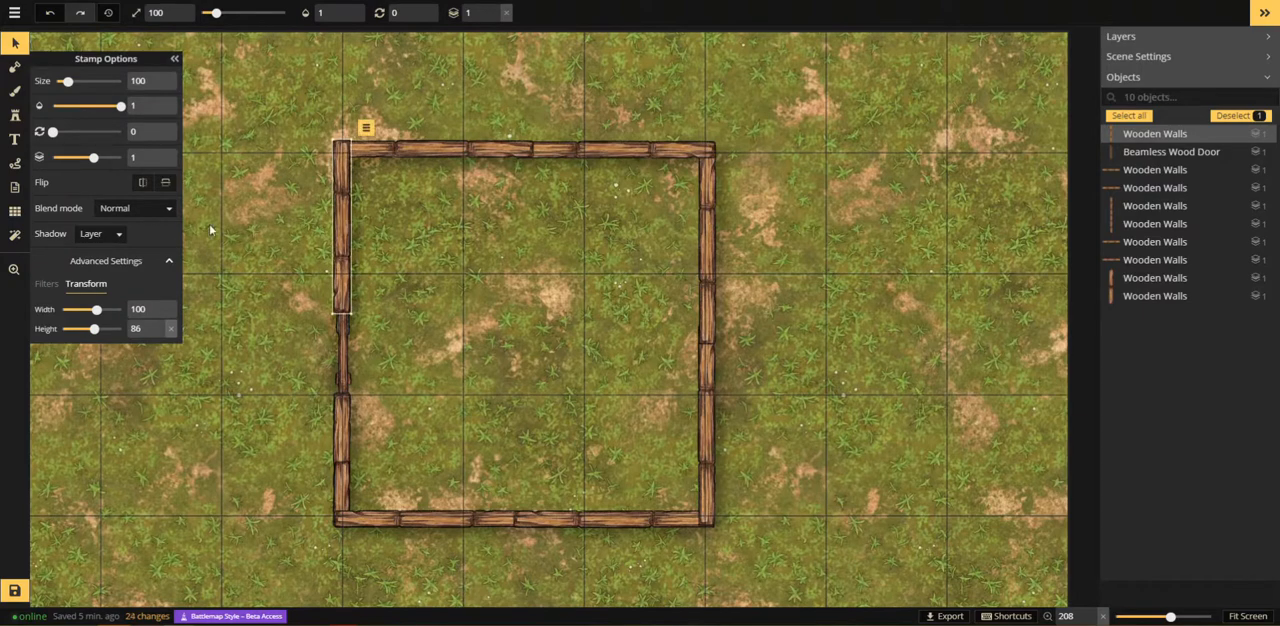
click(160, 335)
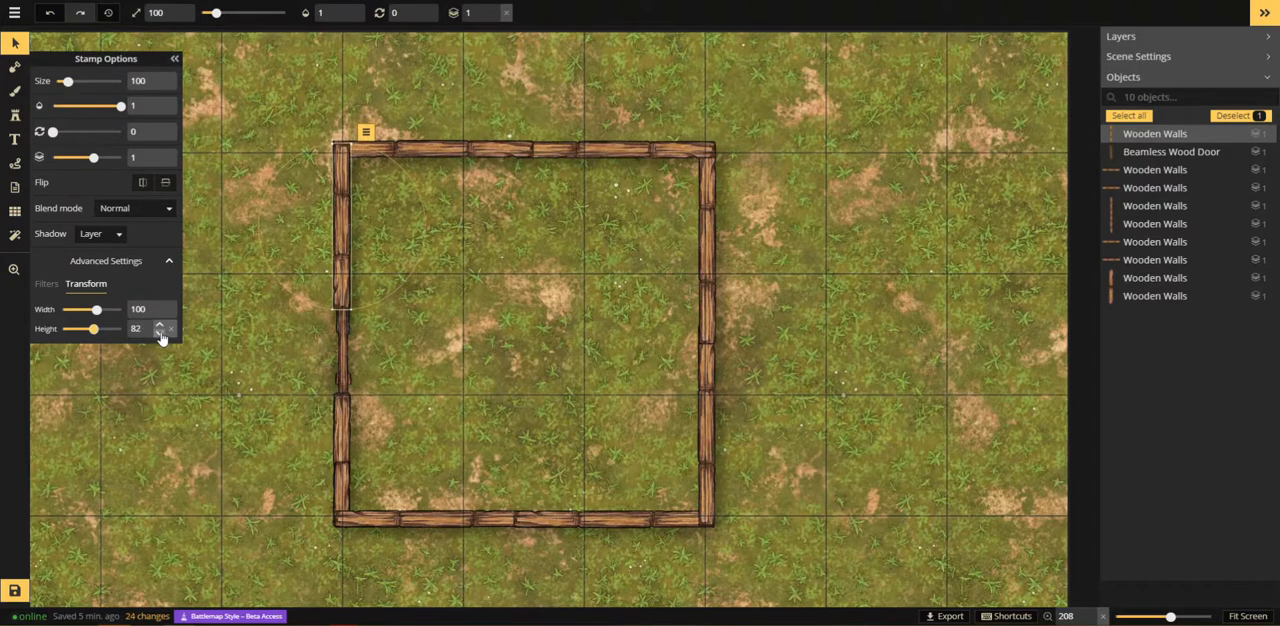
click(160, 335)
click(160, 335)
drag(345, 265, 340, 259)
click(831, 270)
Step: Choose the fifth grass texture, the dark brown-green one, from the Fantasy Battlemaps 2.0 textures for the brush
scroll(780, 311, down, 6)
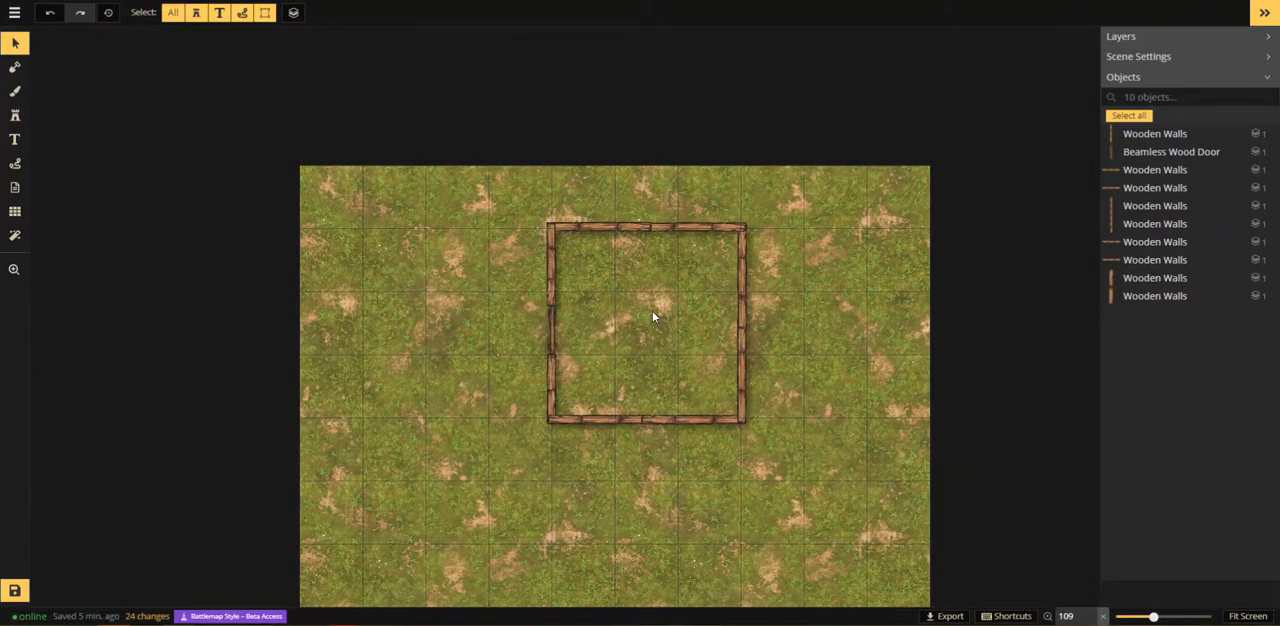
drag(374, 443, 339, 284)
scroll(443, 329, down, 2)
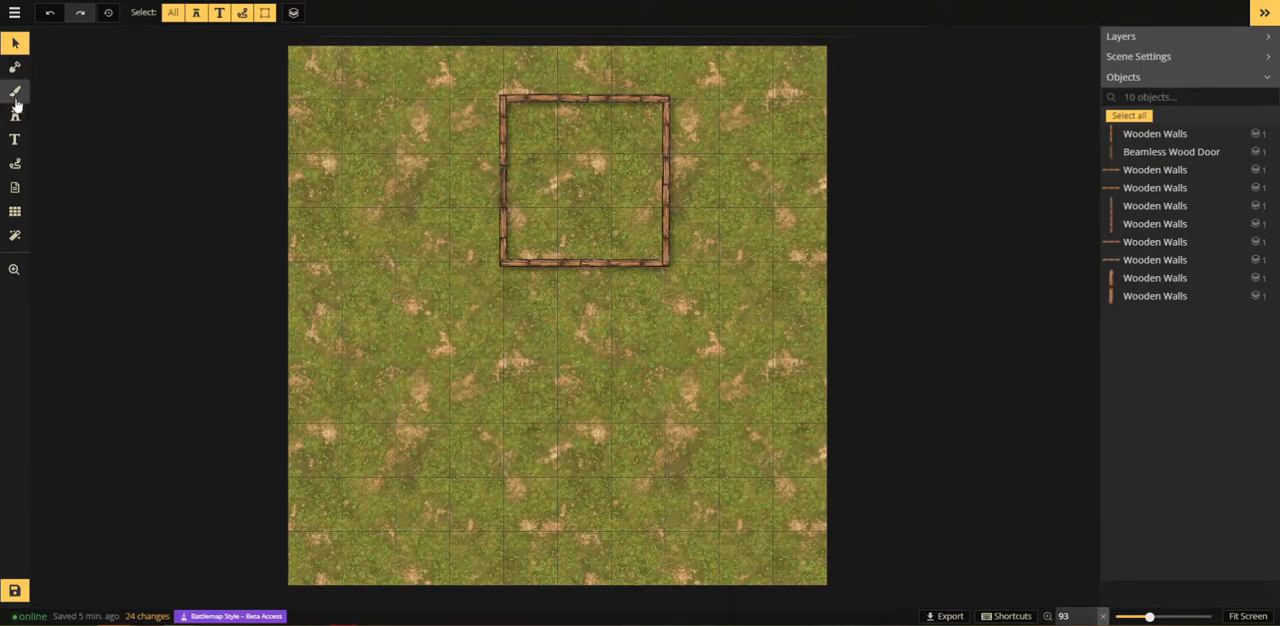
click(15, 94)
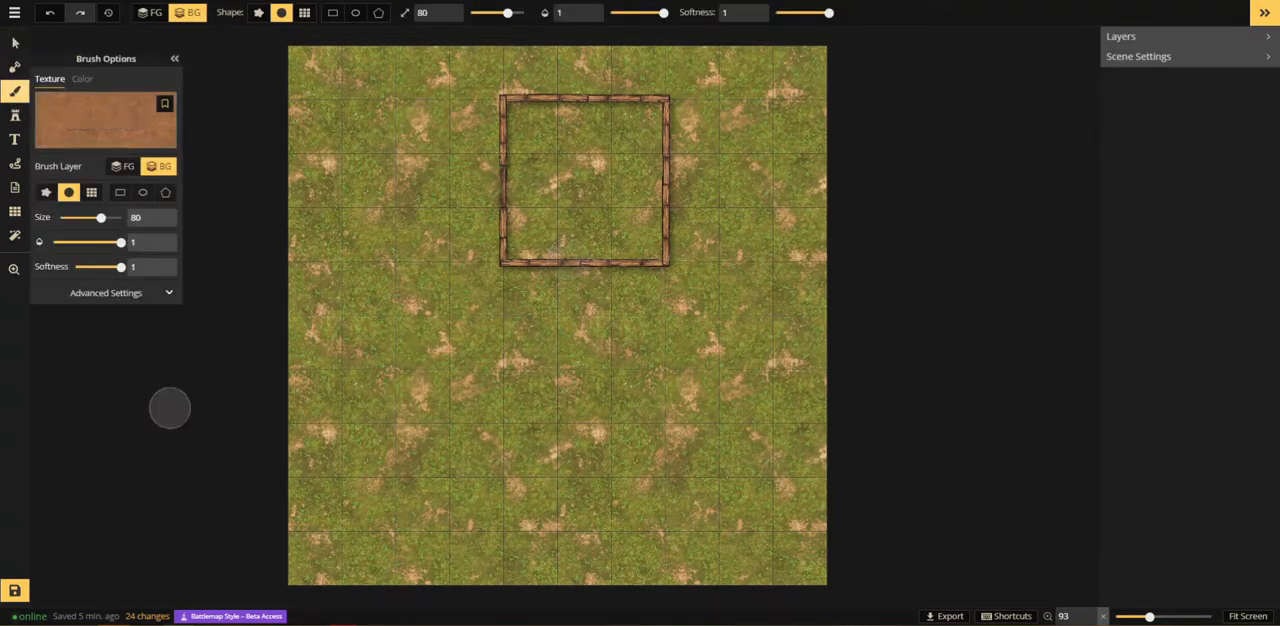
click(90, 145)
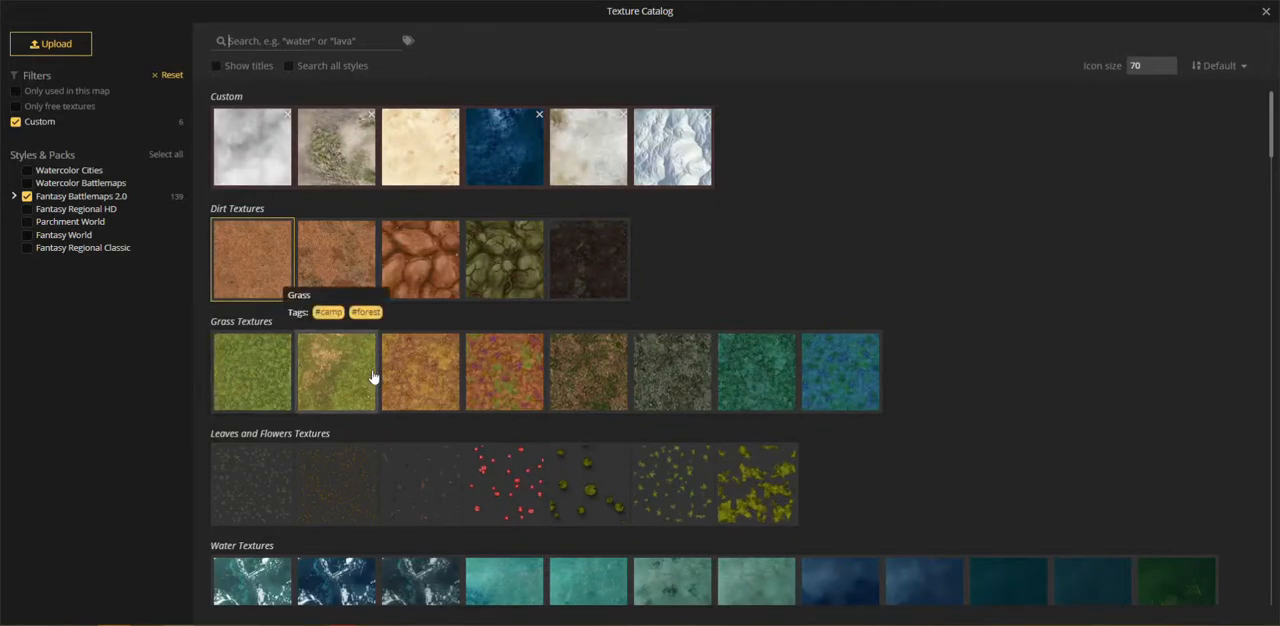
click(573, 372)
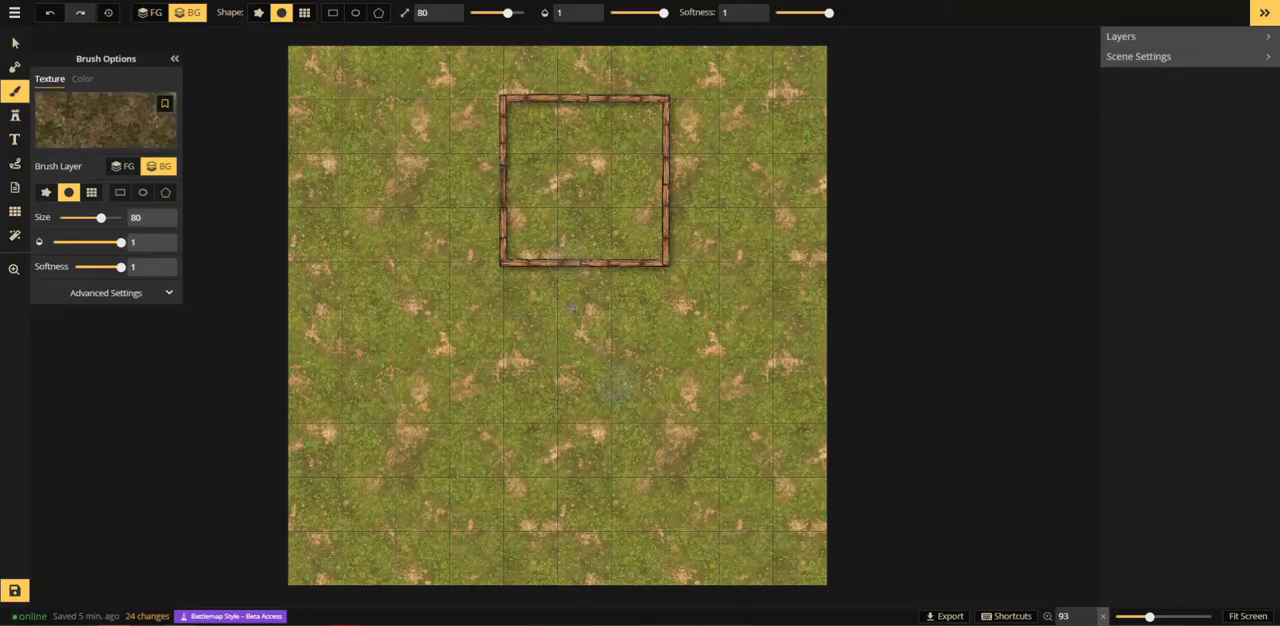
Step: Set the brush to opacity 0.49 and size 200, painting on the foreground layer
click(638, 12)
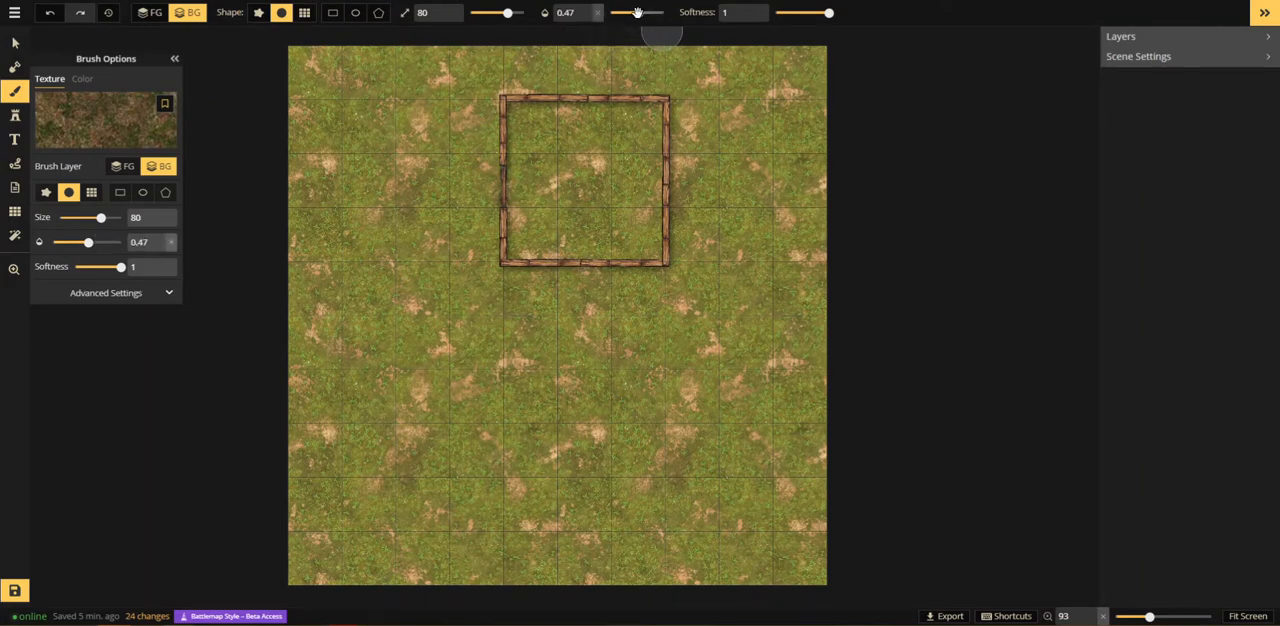
key(w)
key(w)
key(w)
key(w)
key(w)
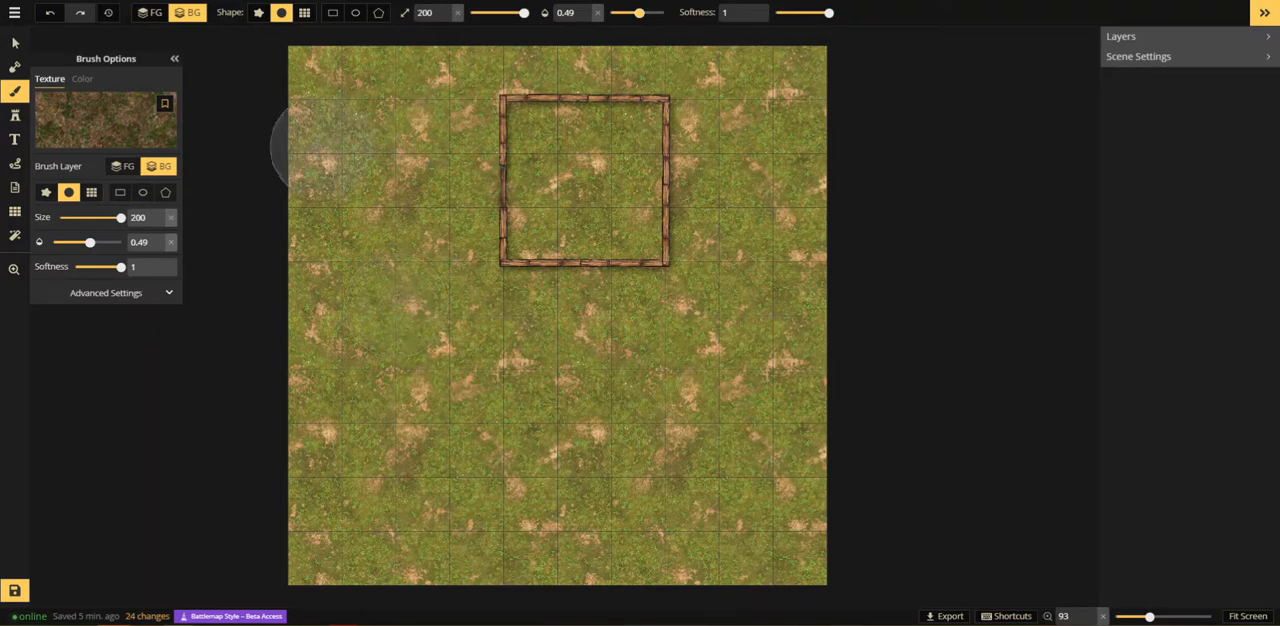
click(149, 12)
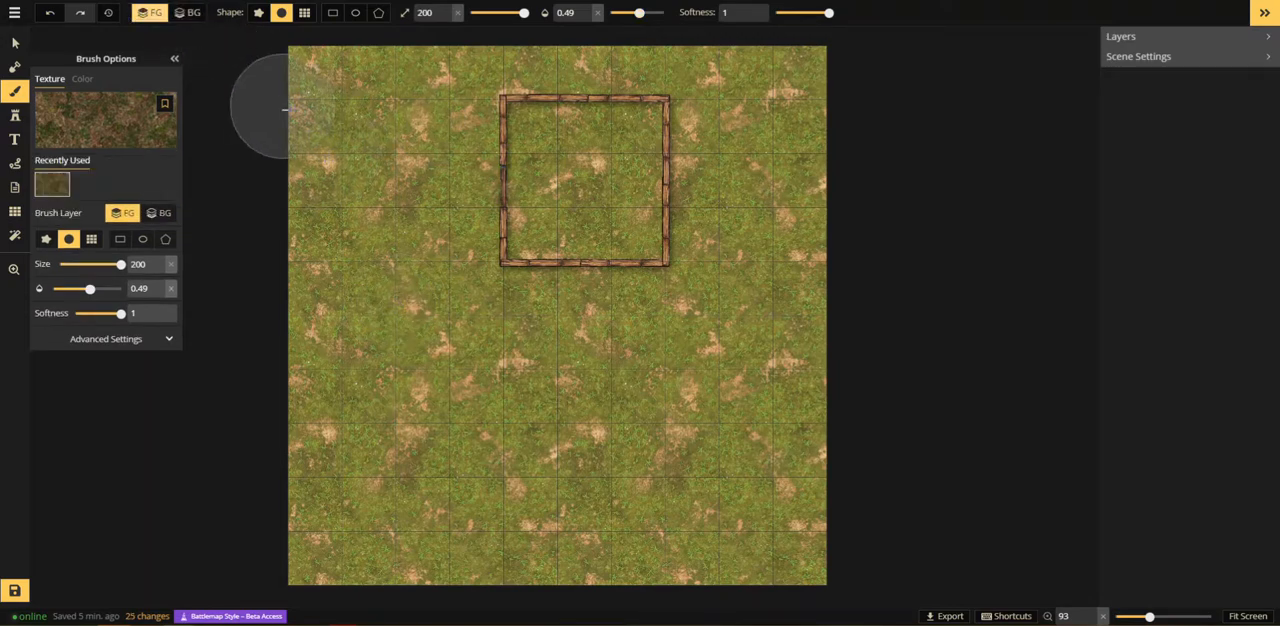
Step: Paint soft patches of the dark grass texture across the ground around the building to vary the terrain
mouse_move(344, 328)
mouse_down()
mouse_move(343, 214)
mouse_move(400, 320)
mouse_move(357, 349)
mouse_move(343, 483)
mouse_move(297, 507)
mouse_move(394, 40)
mouse_move(358, 160)
mouse_move(346, 328)
mouse_up()
mouse_move(722, 80)
mouse_down()
mouse_move(768, 281)
mouse_move(764, 92)
mouse_move(811, 198)
mouse_move(804, 286)
mouse_move(738, 410)
mouse_up()
mouse_move(537, 350)
mouse_down()
mouse_move(624, 375)
mouse_move(644, 425)
mouse_move(604, 500)
mouse_move(616, 572)
mouse_move(509, 465)
mouse_move(489, 500)
mouse_move(519, 554)
mouse_up()
mouse_move(765, 385)
mouse_down()
mouse_move(736, 480)
mouse_move(716, 500)
mouse_move(724, 575)
mouse_move(731, 420)
mouse_move(716, 450)
mouse_move(846, 582)
mouse_move(771, 515)
mouse_move(799, 432)
mouse_move(742, 570)
mouse_move(686, 335)
mouse_move(546, 480)
mouse_move(446, 335)
mouse_move(501, 315)
mouse_move(586, 475)
mouse_move(491, 465)
mouse_move(356, 596)
mouse_move(536, 395)
mouse_move(606, 290)
mouse_move(474, 360)
mouse_move(467, 609)
mouse_move(591, 320)
mouse_move(586, 290)
mouse_move(736, 343)
mouse_move(578, 78)
mouse_move(468, 75)
mouse_move(740, 72)
mouse_move(500, 318)
mouse_up()
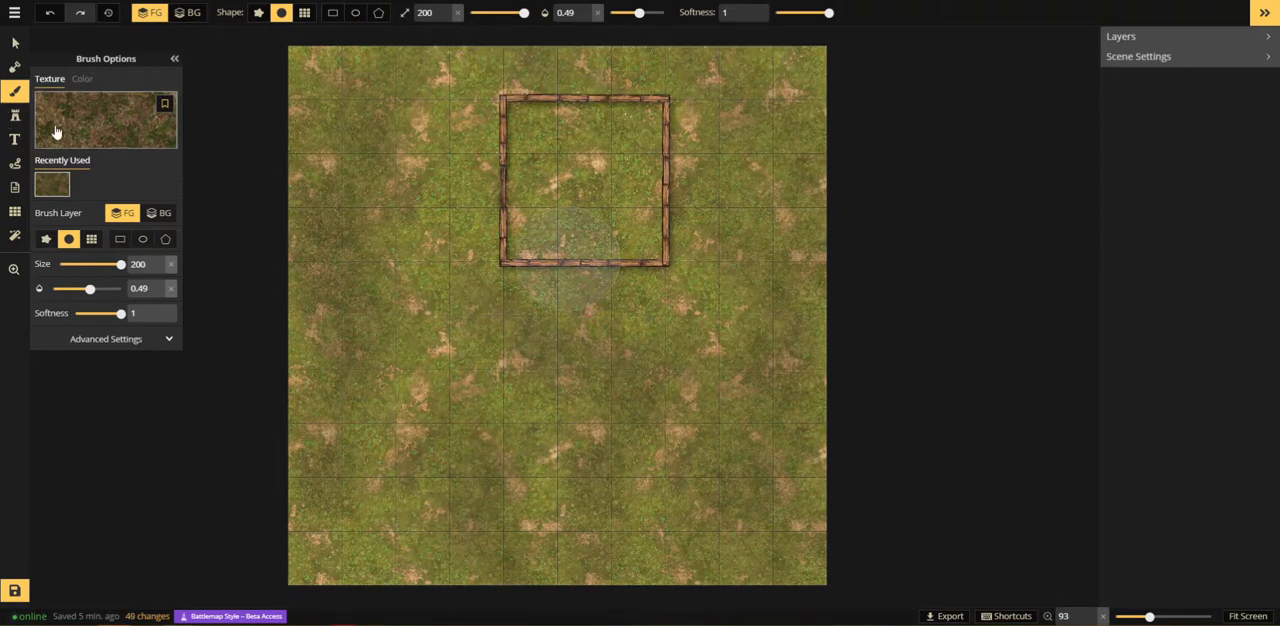
Step: Choose the second dirt texture from Fantasy Battlemaps 2.0 for the brush, with brush size 100 and texture placement size about 52
click(58, 130)
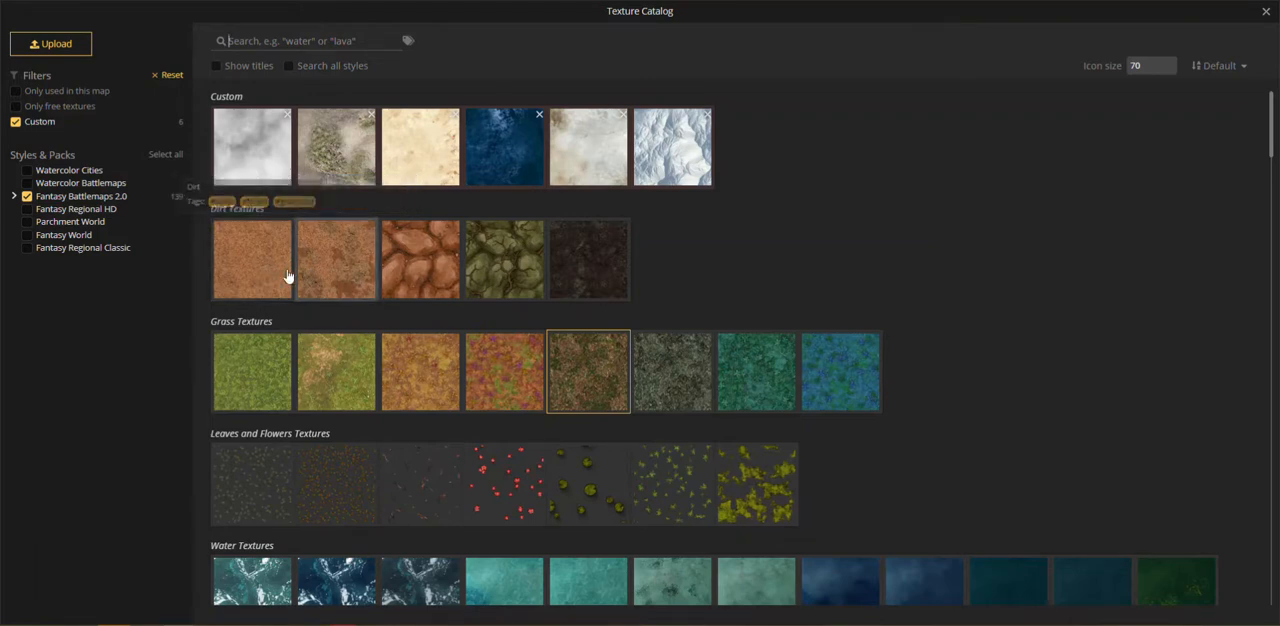
click(341, 254)
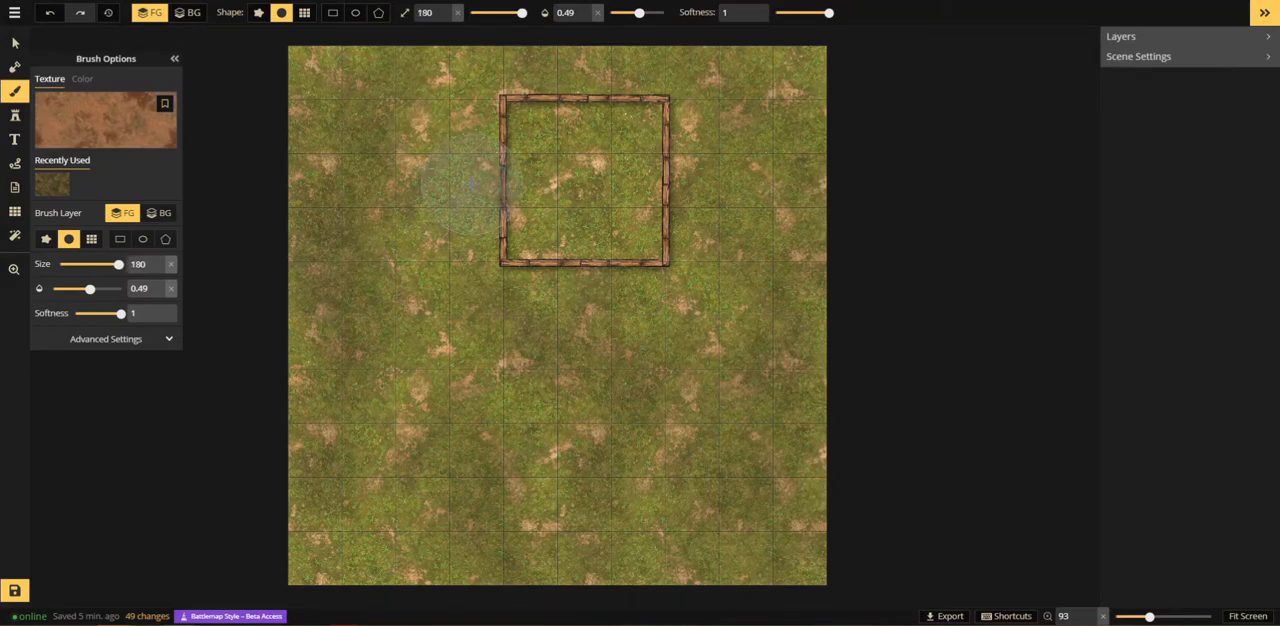
scroll(480, 183, up, 5)
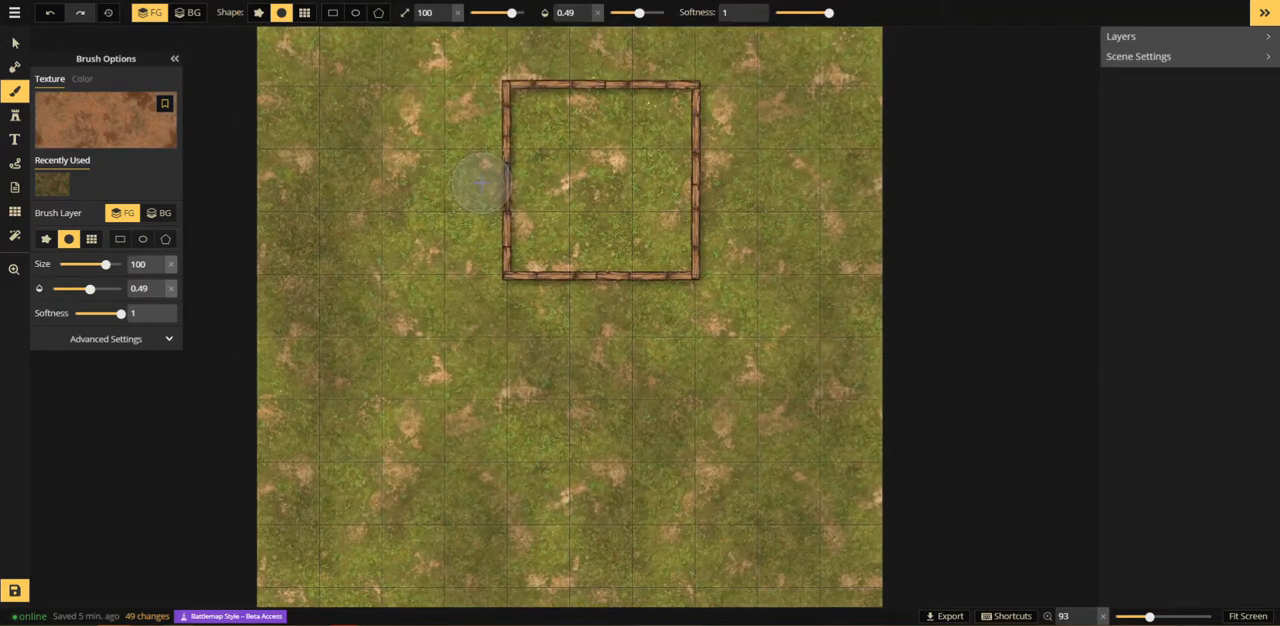
click(113, 342)
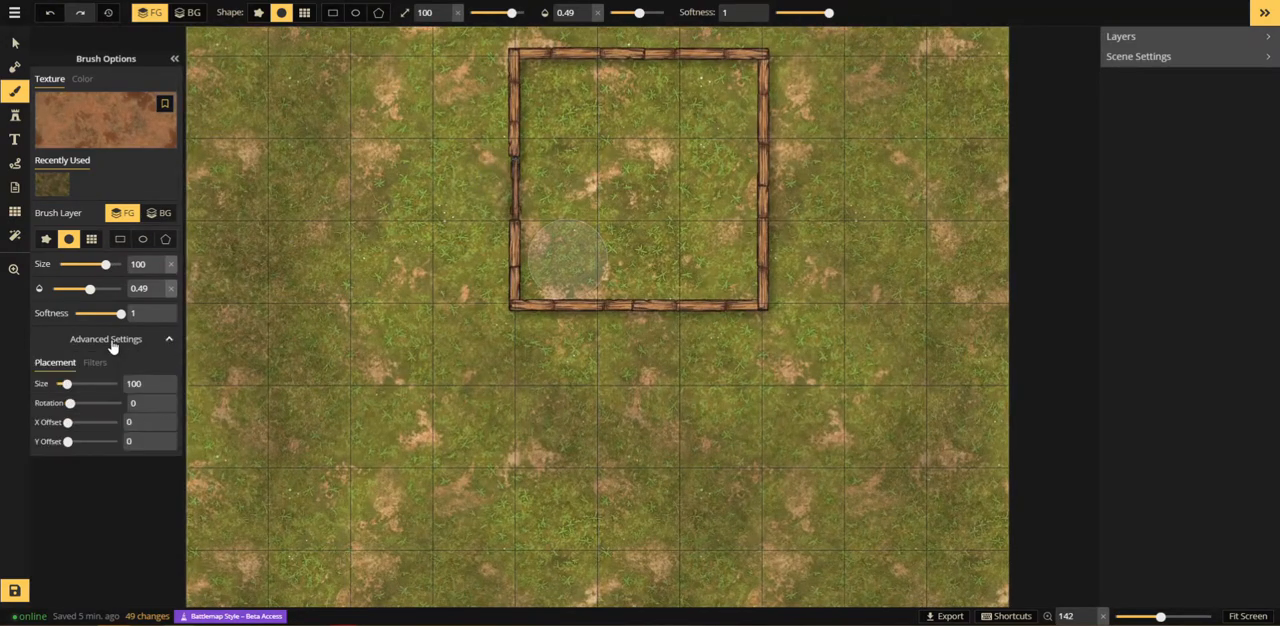
drag(66, 384, 60, 384)
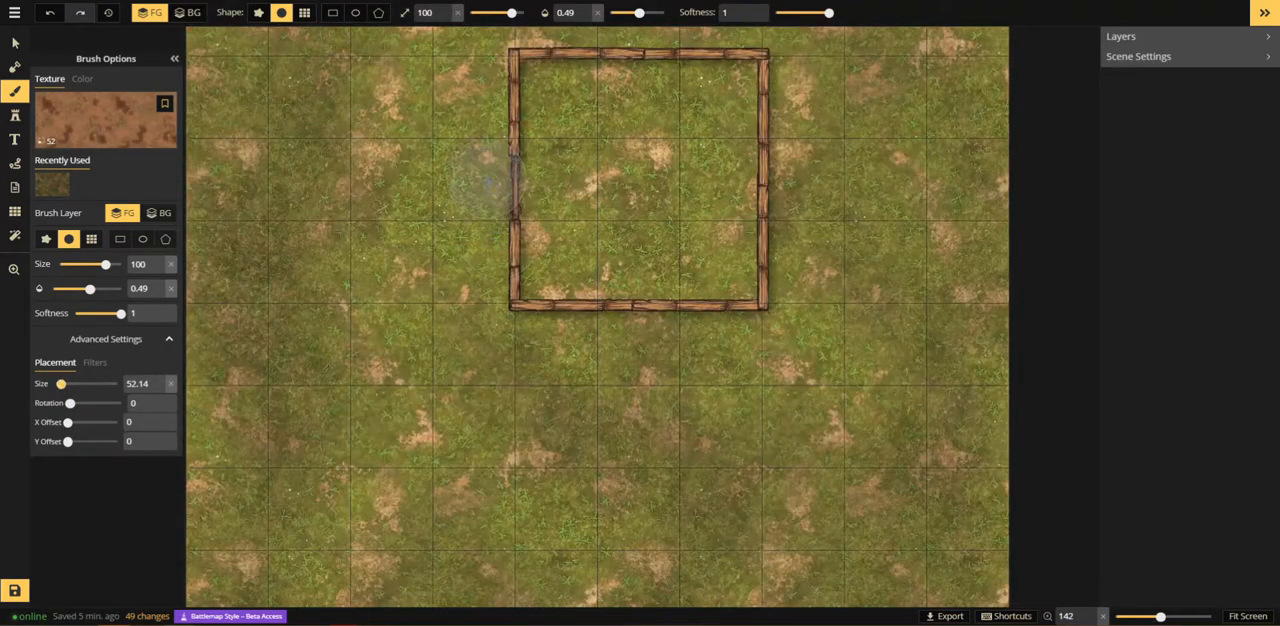
Step: Paint a dirt path at opacity 1 from the door in the building's west wall to the map's west edge
click(458, 191)
key(space)
drag(442, 195, 588, 203)
drag(657, 18, 664, 12)
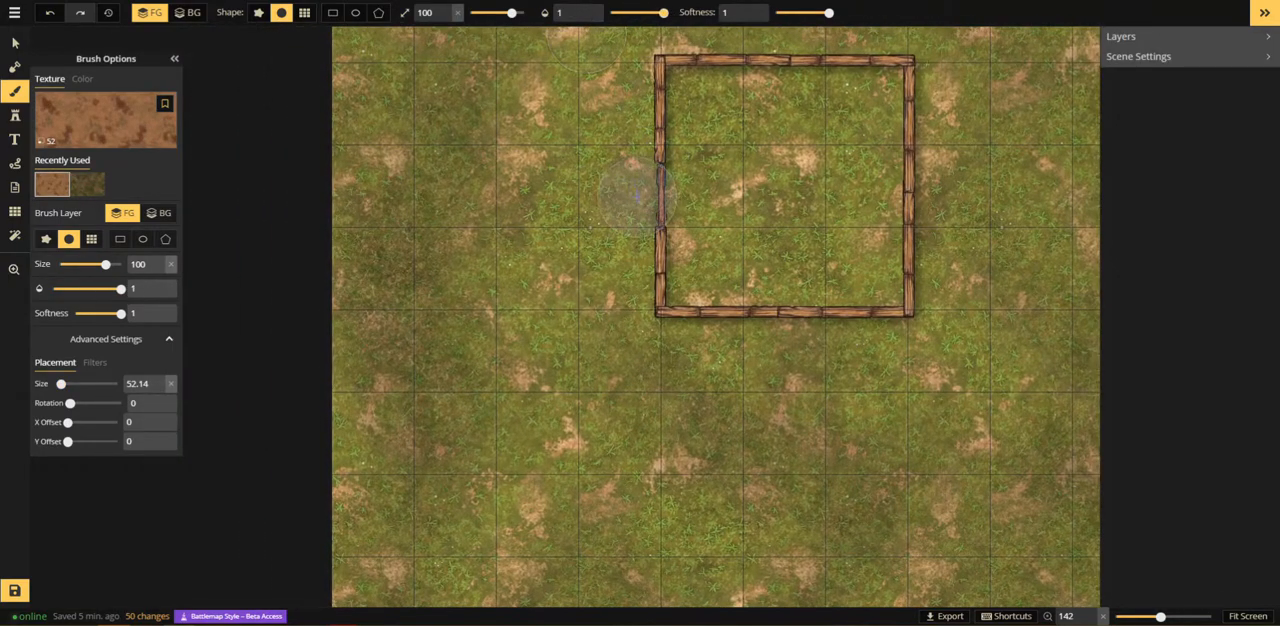
click(608, 200)
mouse_move(550, 222)
mouse_down()
mouse_move(474, 236)
mouse_move(329, 236)
mouse_move(264, 265)
mouse_up()
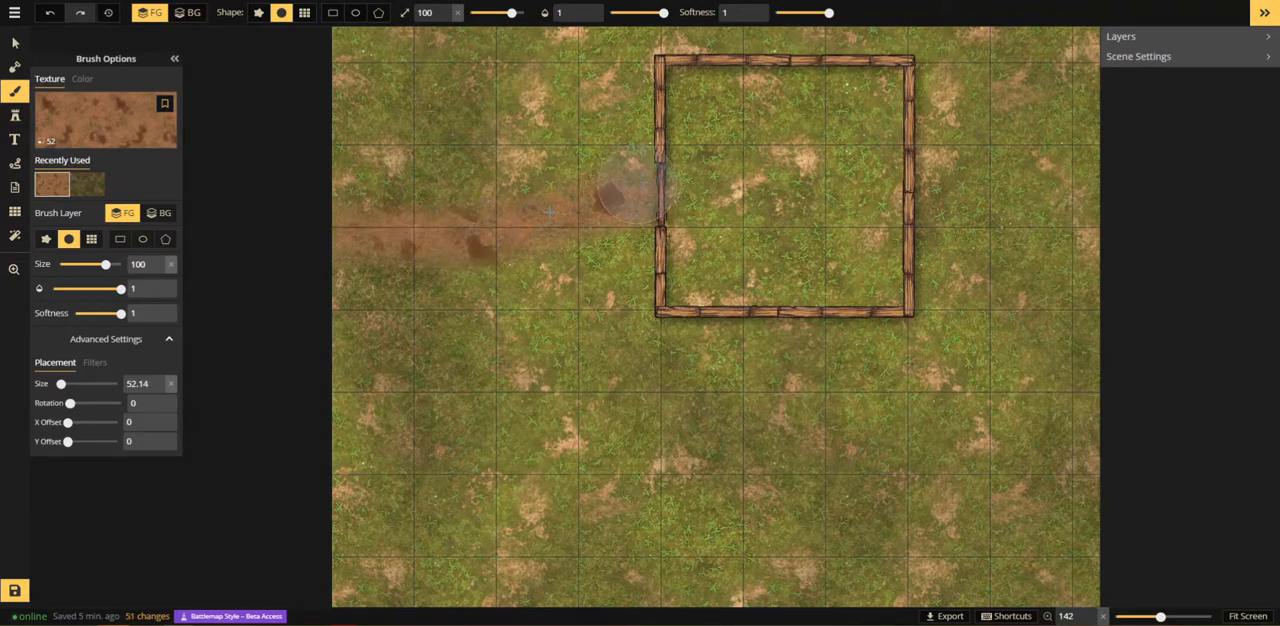
mouse_move(637, 187)
mouse_down()
mouse_move(371, 266)
mouse_move(300, 249)
mouse_move(500, 253)
mouse_move(660, 189)
mouse_up()
Step: Blend the path by painting over it with the first dirt texture at opacity 0.67 and brush size 59
click(101, 120)
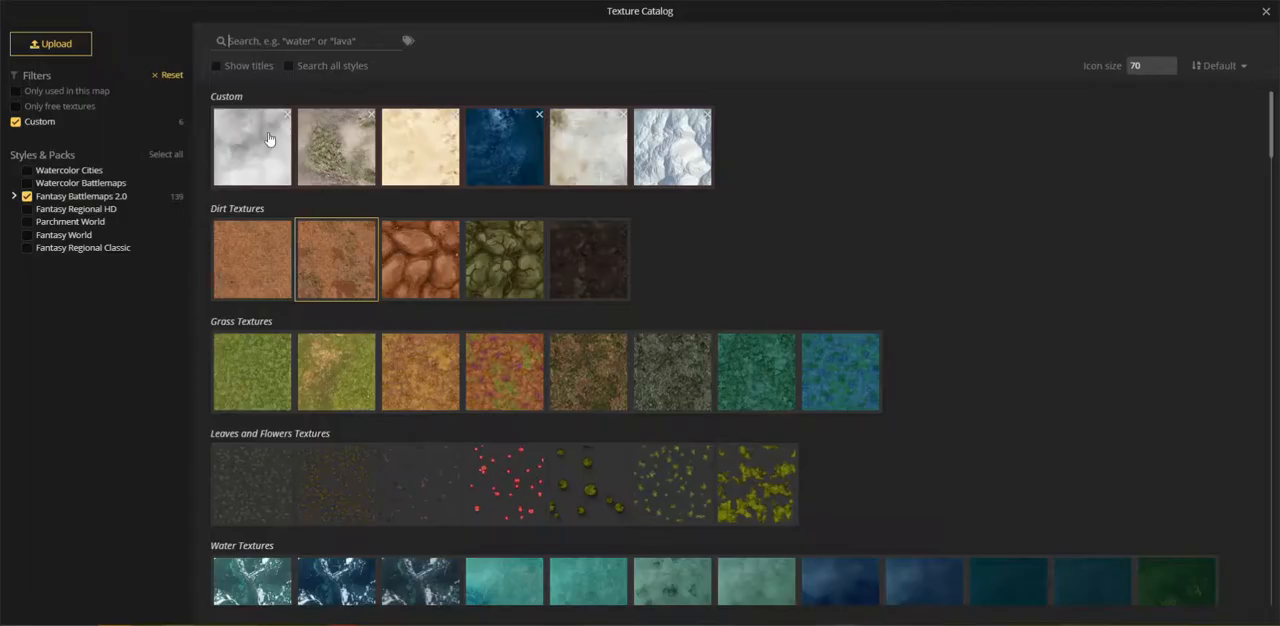
click(251, 266)
drag(647, 10, 649, 12)
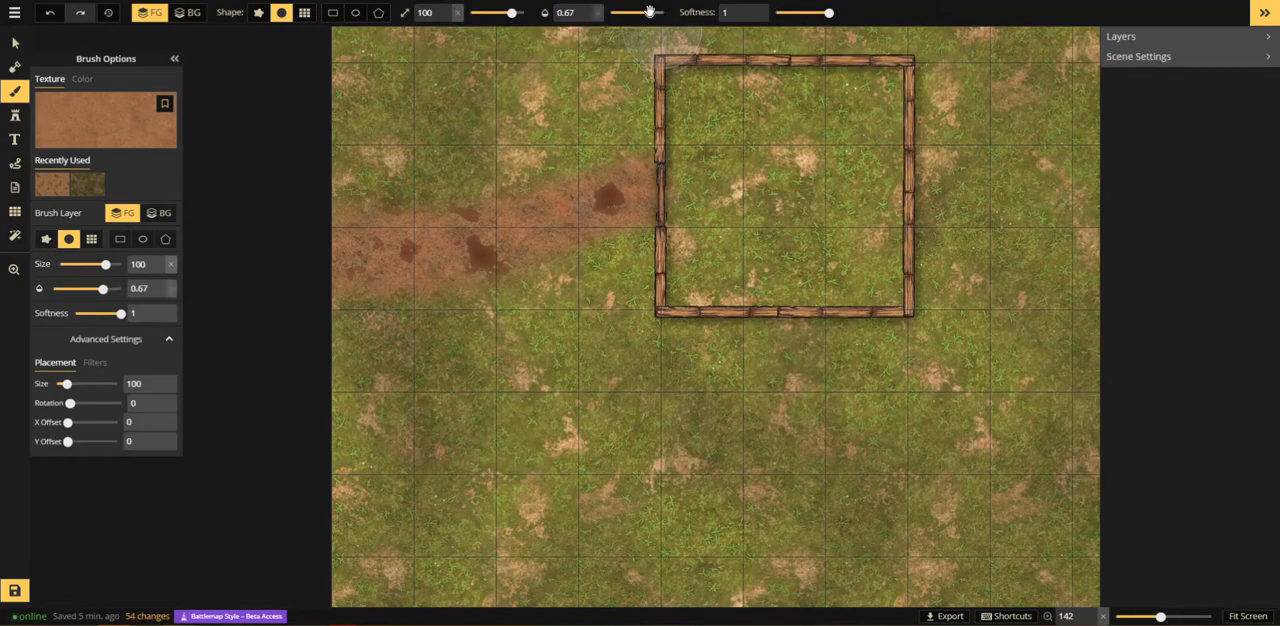
click(504, 11)
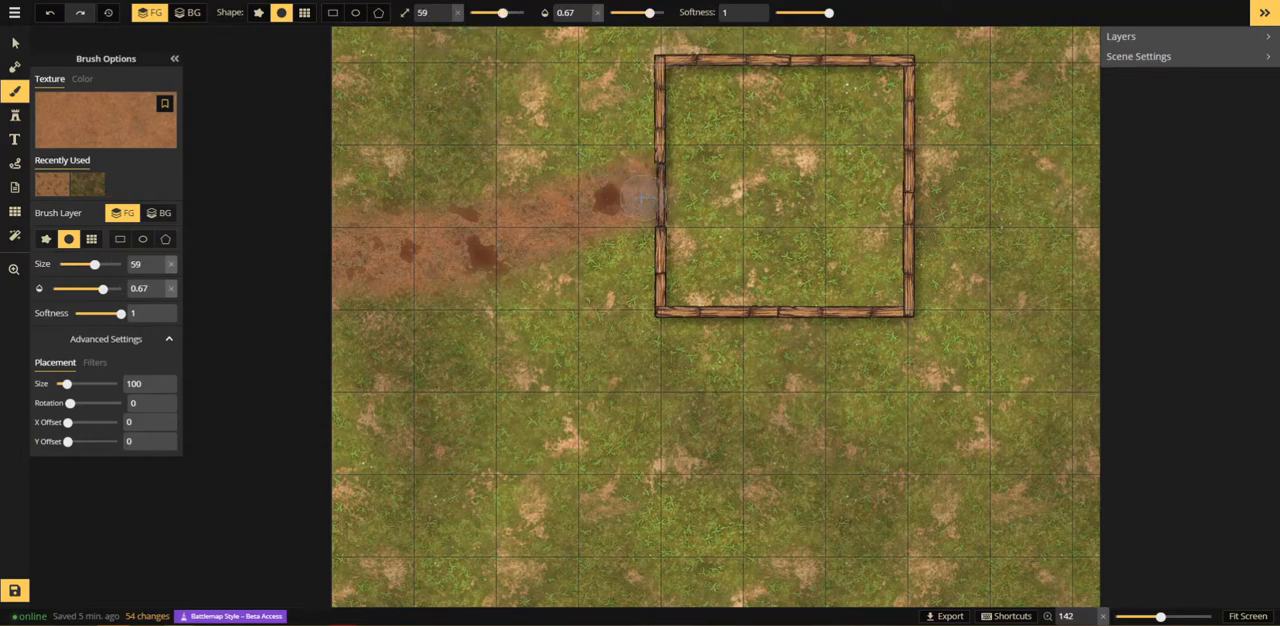
mouse_move(540, 232)
mouse_down()
mouse_move(310, 257)
mouse_move(468, 252)
mouse_move(583, 197)
mouse_move(646, 185)
mouse_move(476, 246)
mouse_move(416, 252)
mouse_move(492, 242)
mouse_move(458, 254)
mouse_move(470, 218)
mouse_move(434, 234)
mouse_move(496, 261)
mouse_move(500, 276)
mouse_move(468, 284)
mouse_move(649, 172)
mouse_move(619, 185)
mouse_up()
Step: Examine the dirt path and the surrounding ground at closer and wider zoom levels
click(13, 273)
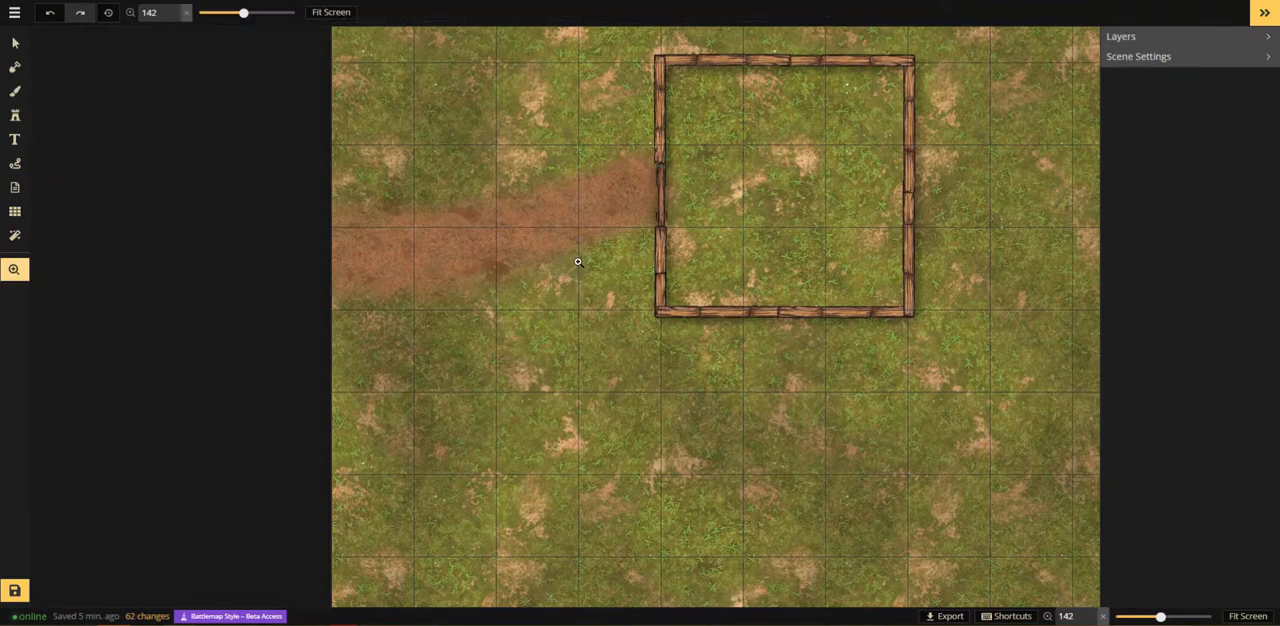
scroll(582, 270, down, 3)
scroll(584, 276, up, 2)
scroll(584, 276, up, 4)
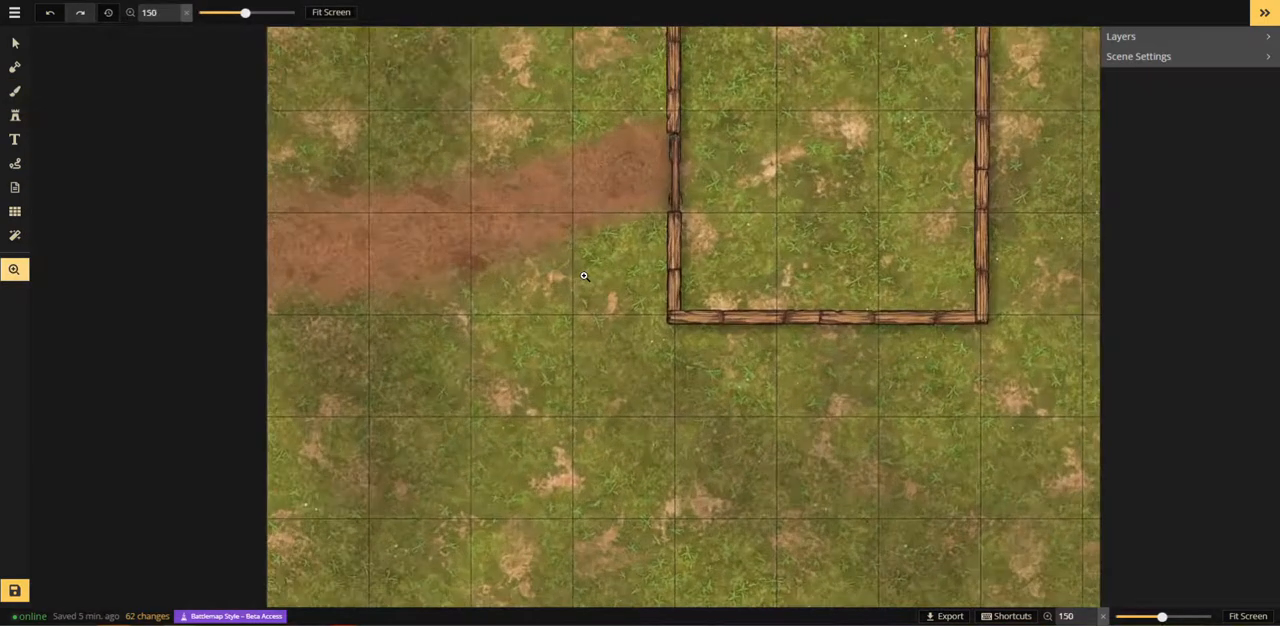
scroll(584, 278, down, 2)
scroll(584, 278, down, 2)
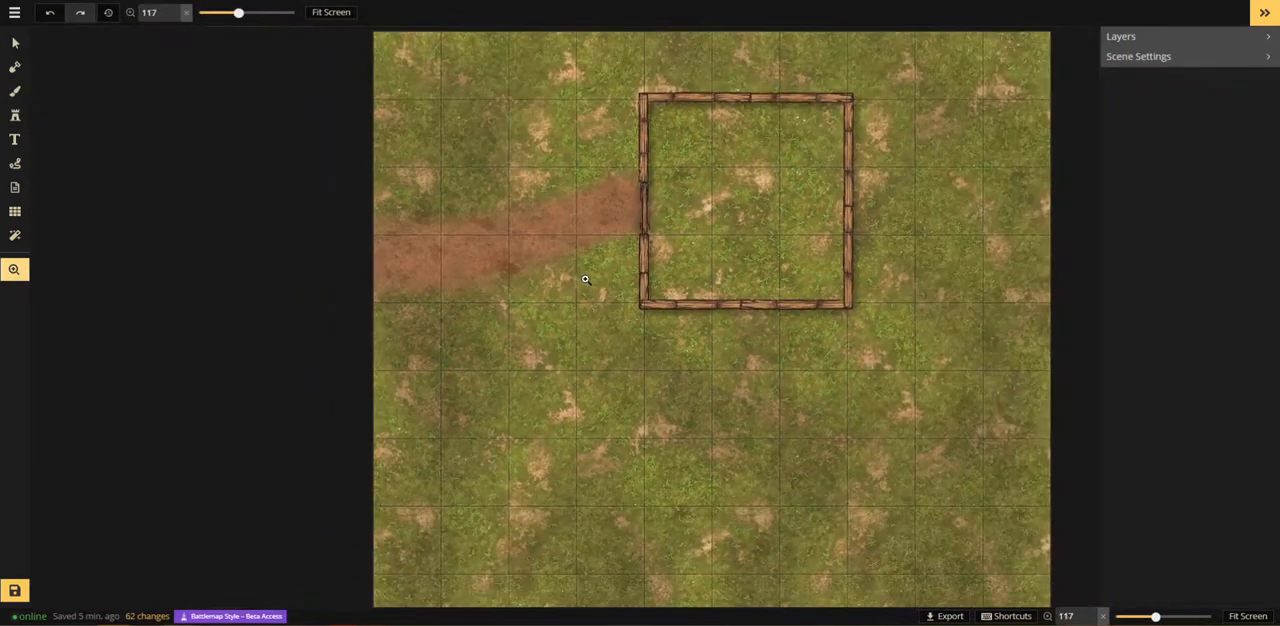
scroll(593, 282, down, 1)
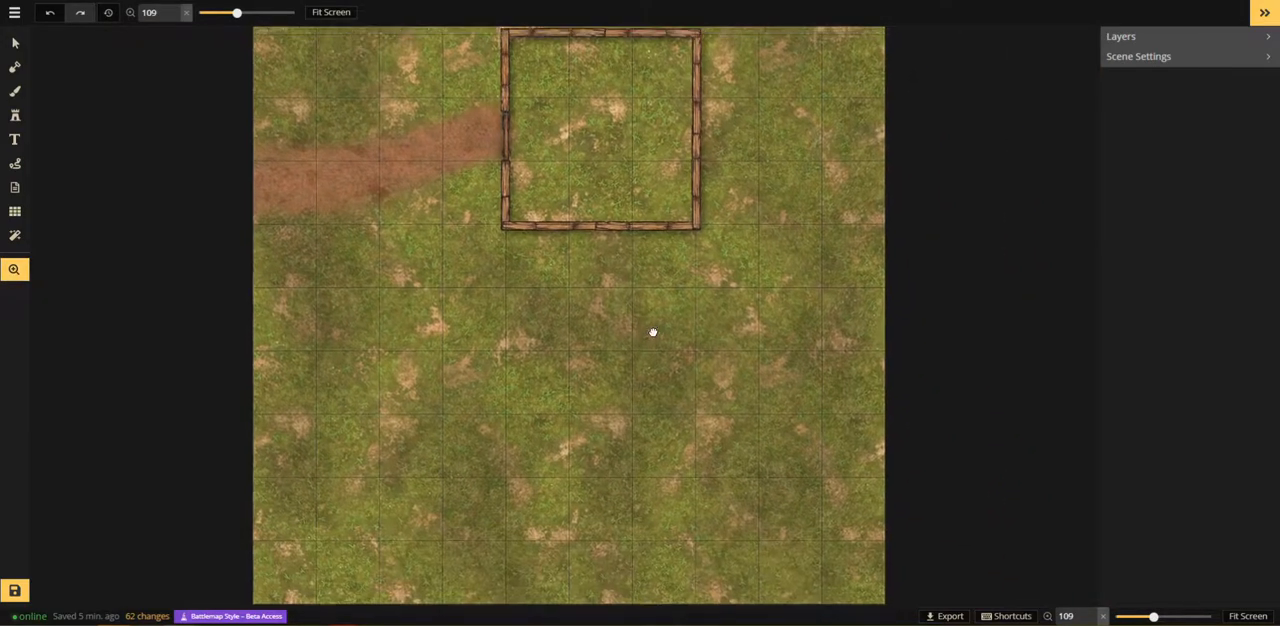
Step: Choose the Moss texture from the Leaves and Flowers textures and dab it on the ground east of the building
click(15, 91)
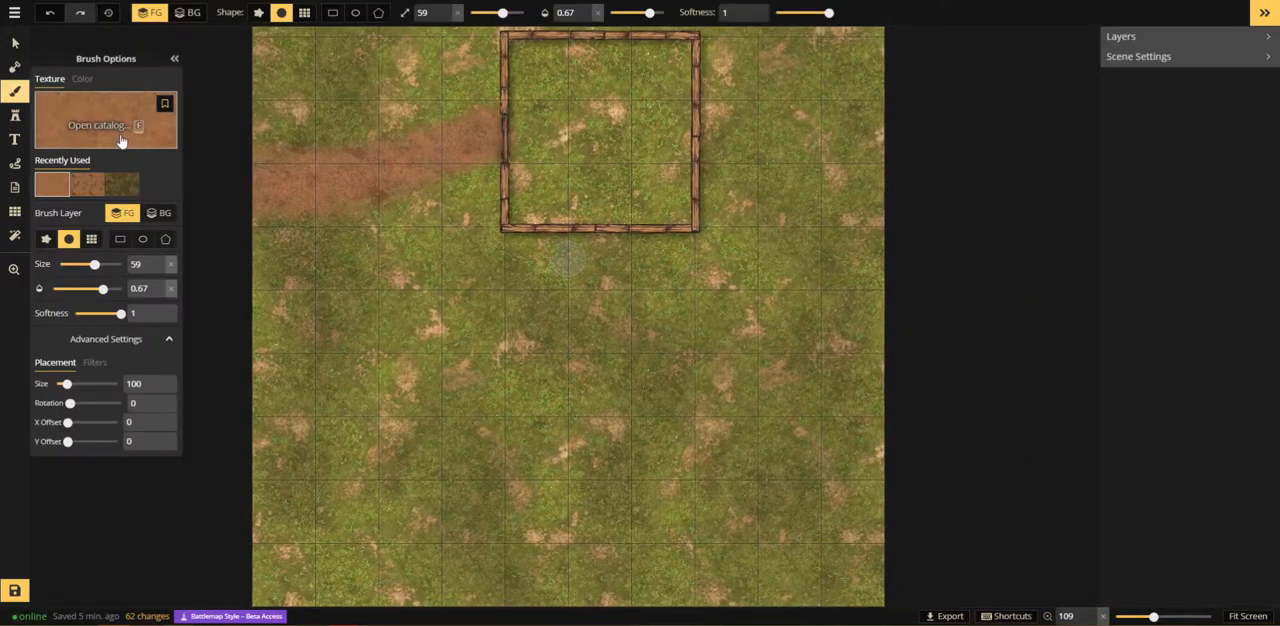
click(118, 133)
scroll(595, 320, down, 3)
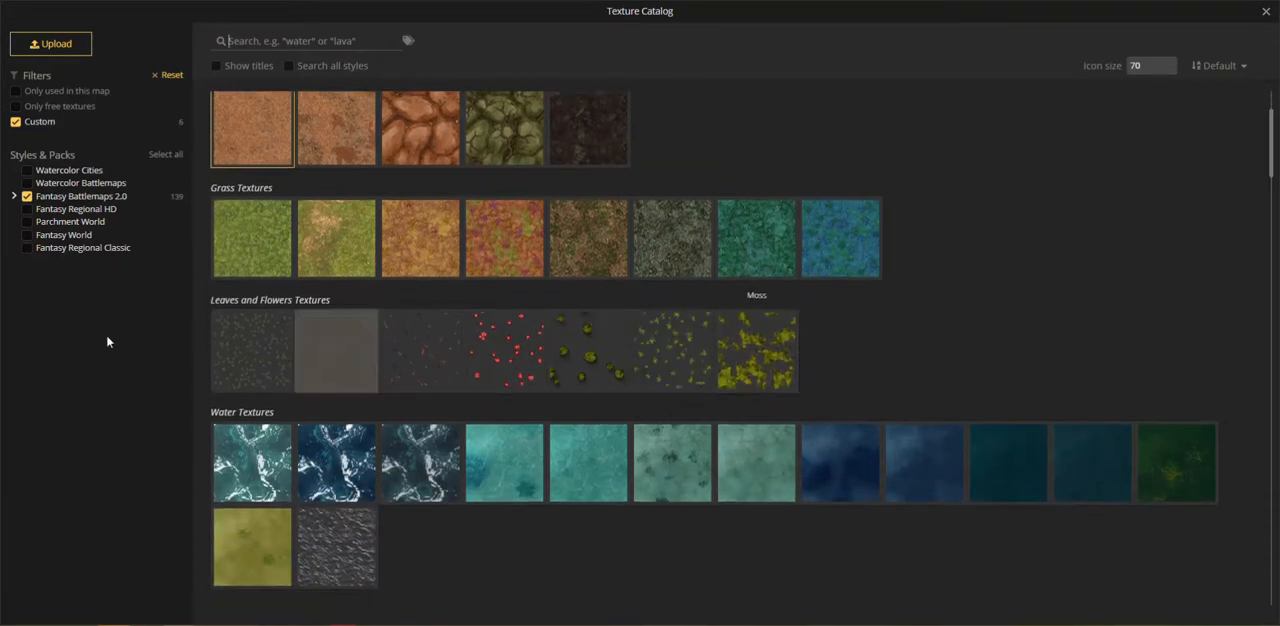
scroll(246, 336, down, 6)
scroll(252, 326, up, 3)
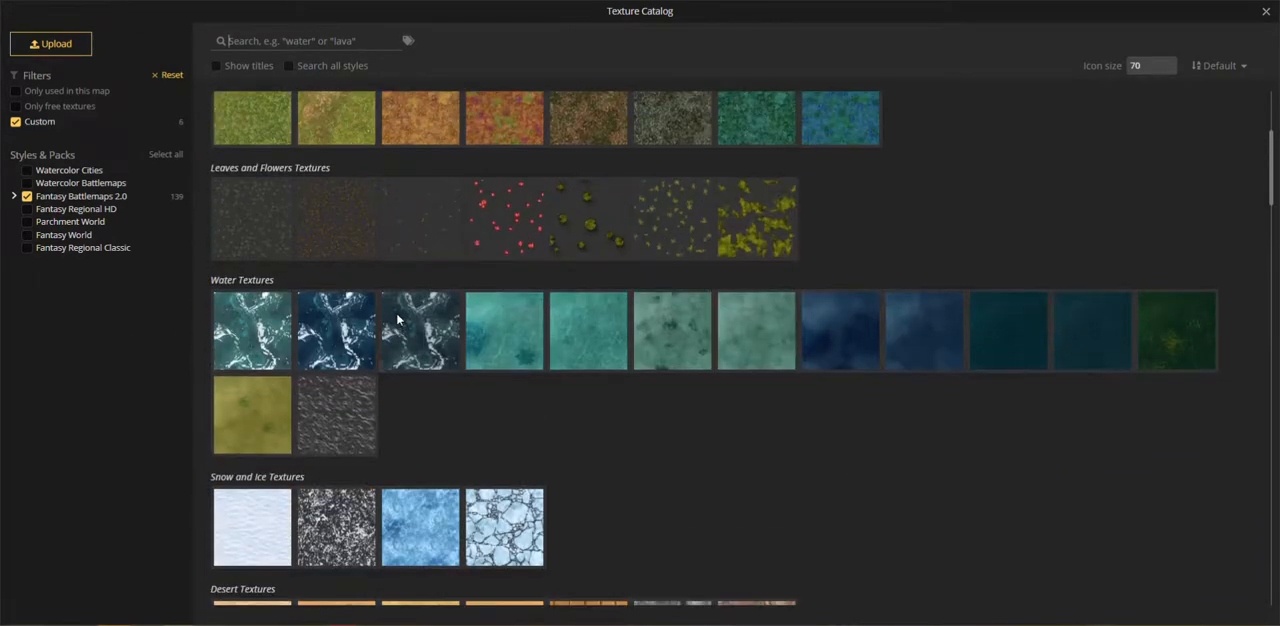
click(816, 269)
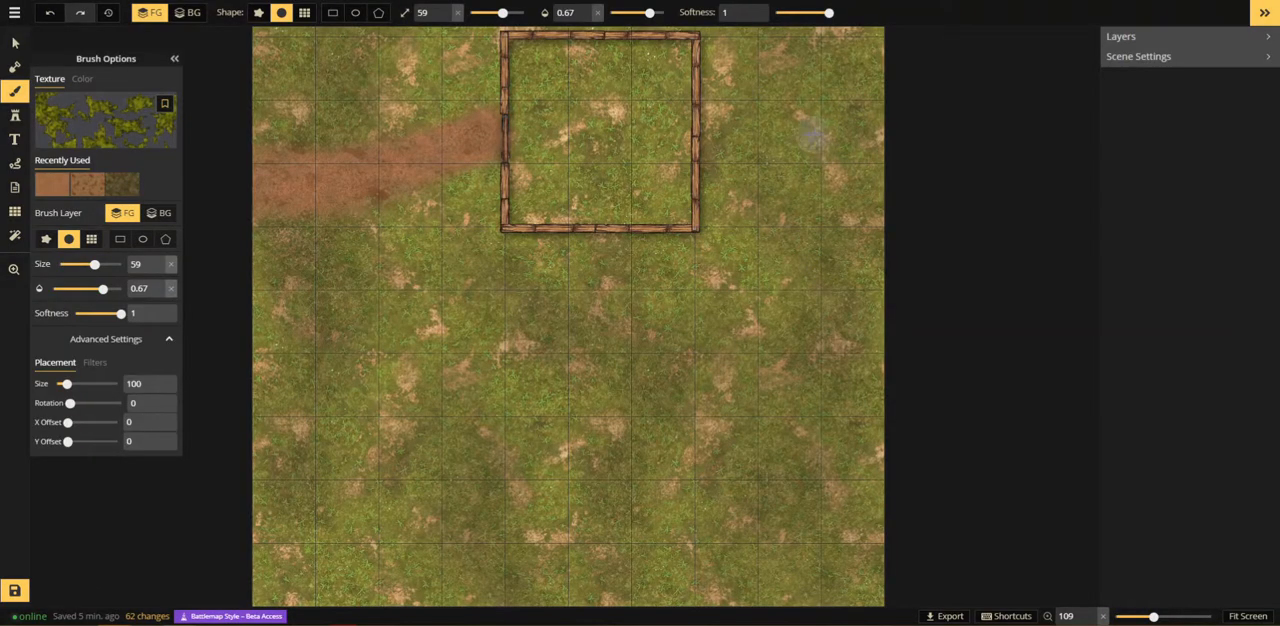
click(815, 135)
Step: Set the brush to size 79, opacity 1 and softness 0, and paint moss in the map's northeast corner
drag(816, 155, 651, 313)
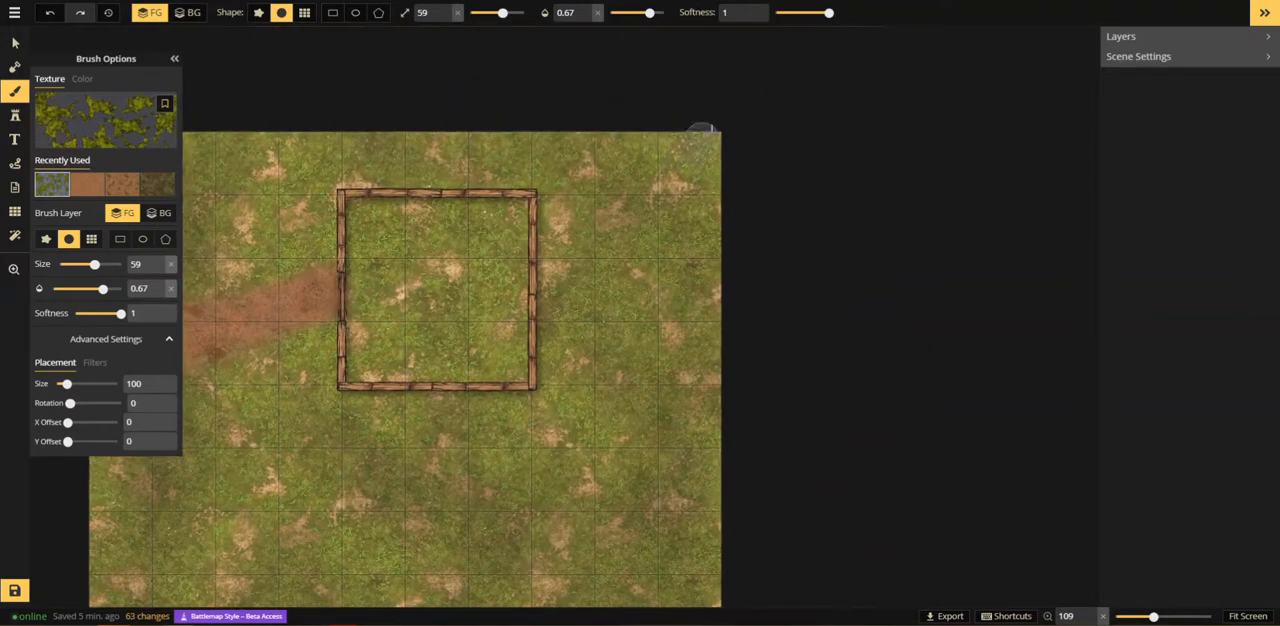
scroll(676, 195, up, 2)
scroll(672, 193, up, 2)
drag(828, 12, 775, 12)
key(bracketright)
click(597, 13)
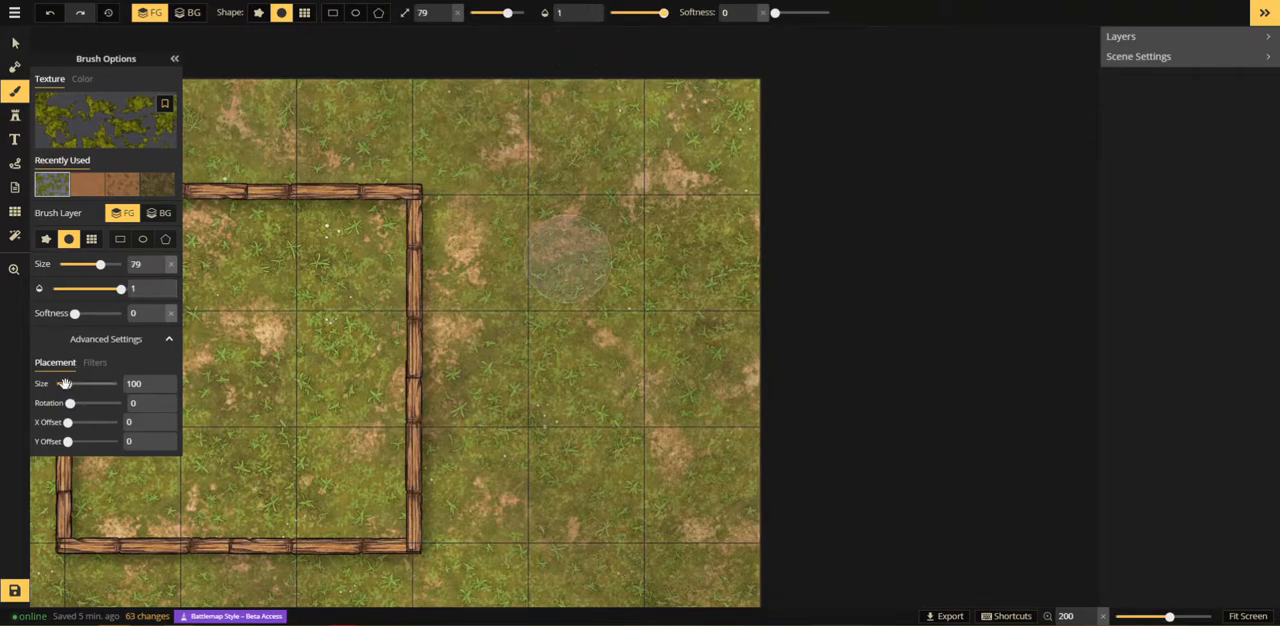
drag(64, 384, 65, 384)
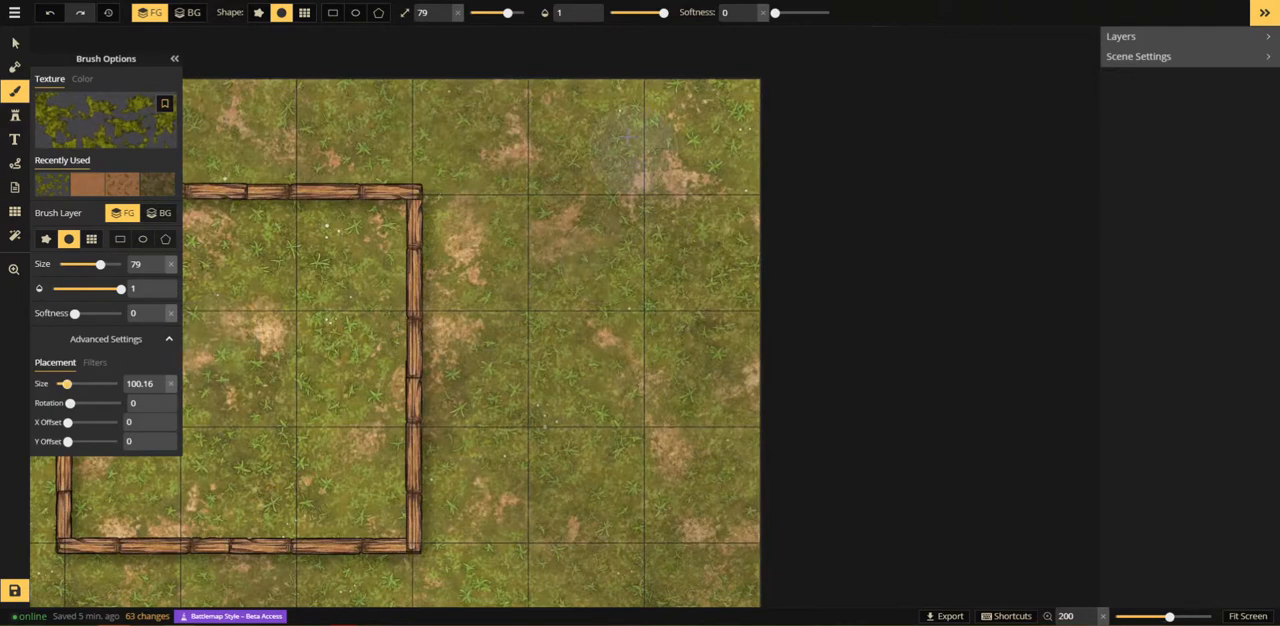
mouse_move(663, 95)
mouse_down()
mouse_move(717, 178)
mouse_move(735, 177)
mouse_move(764, 126)
mouse_move(737, 54)
mouse_up()
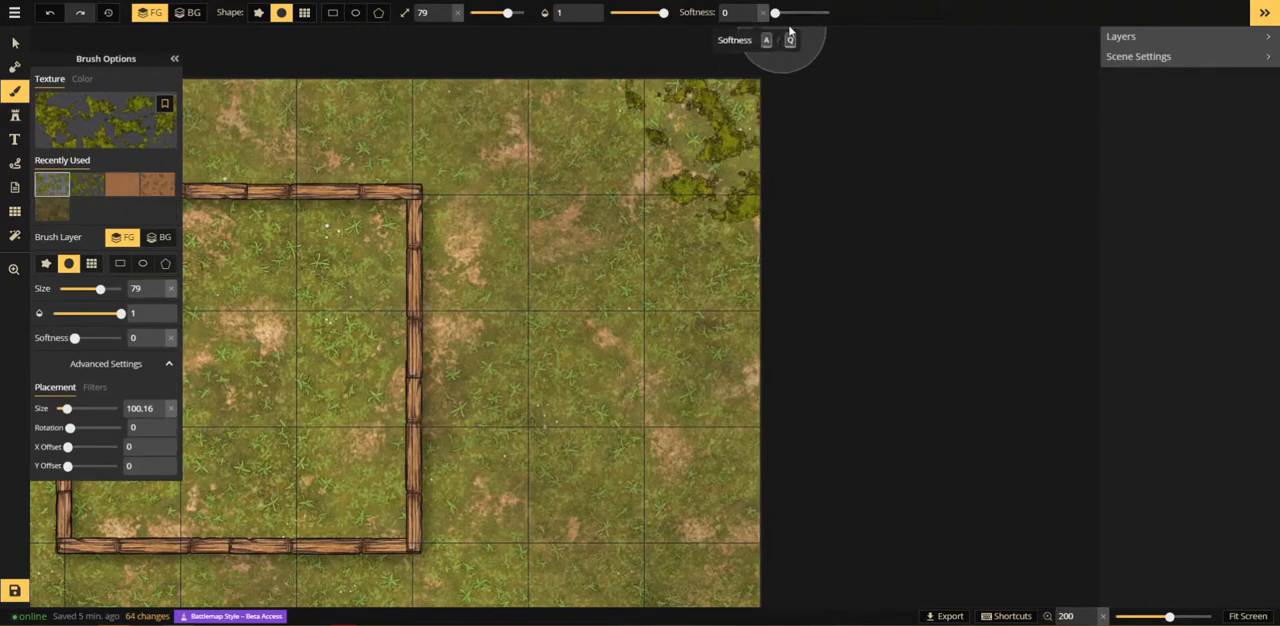
Step: Extend and refine the moss patches around the northeast corner with progressively smaller brush sizes of 49, 29 and 19
key([)
key([)
key([)
scroll(627, 91, up, 1)
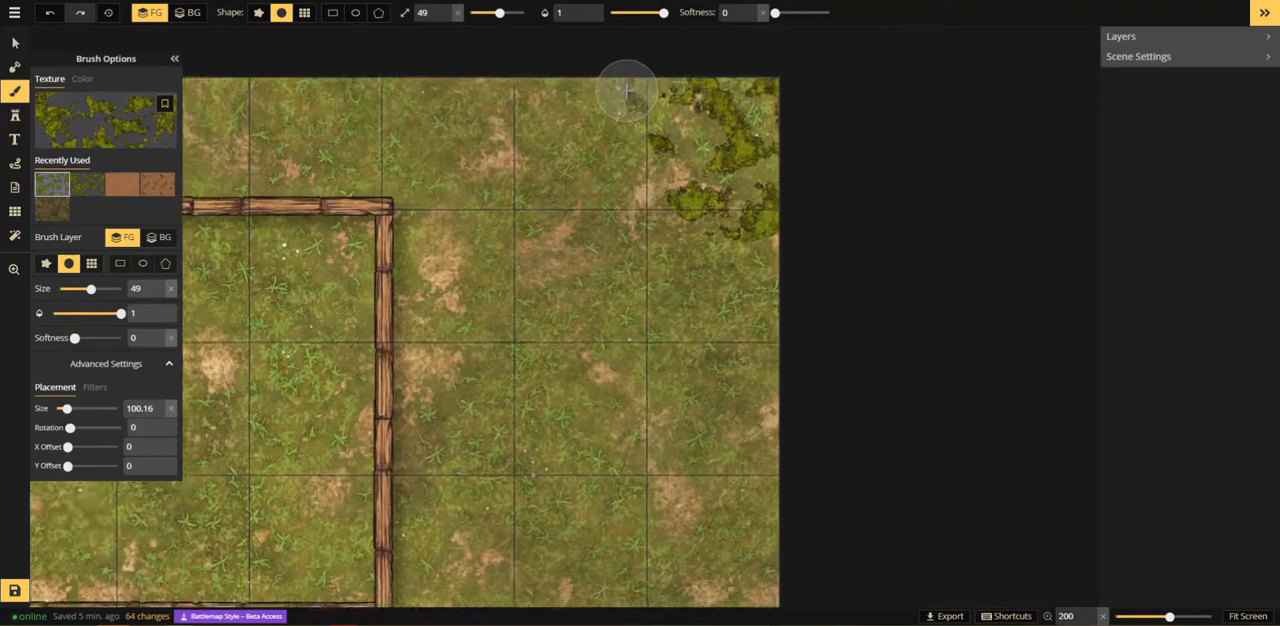
drag(612, 89, 608, 101)
key([)
key([)
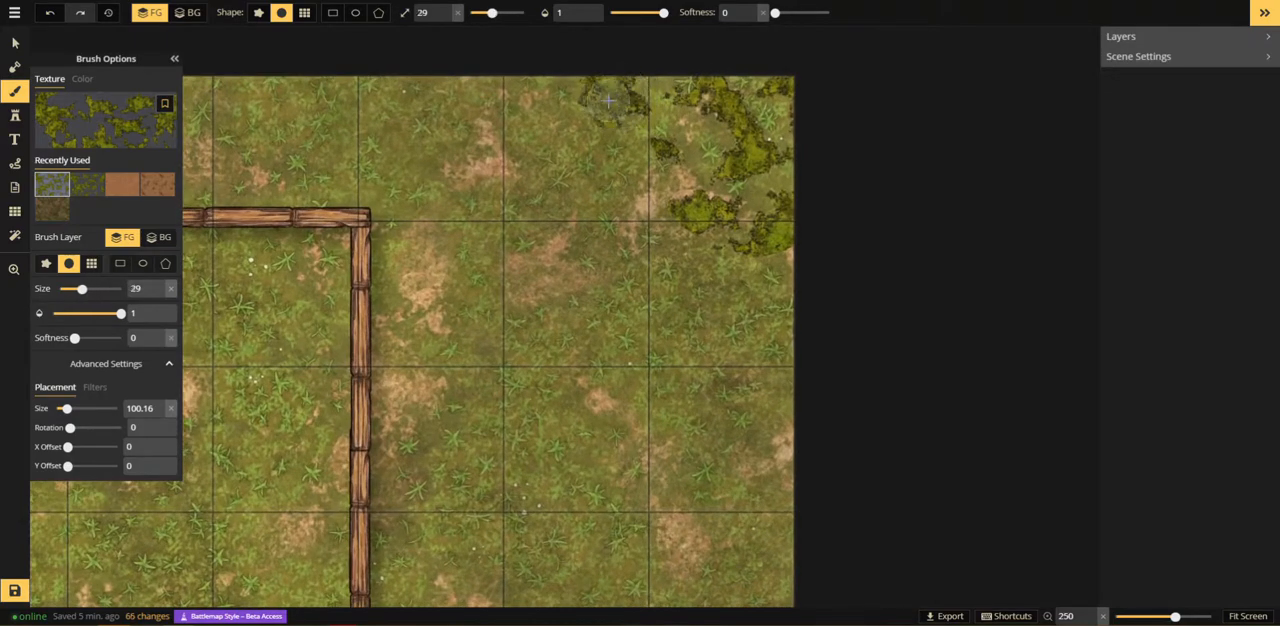
key([)
key([)
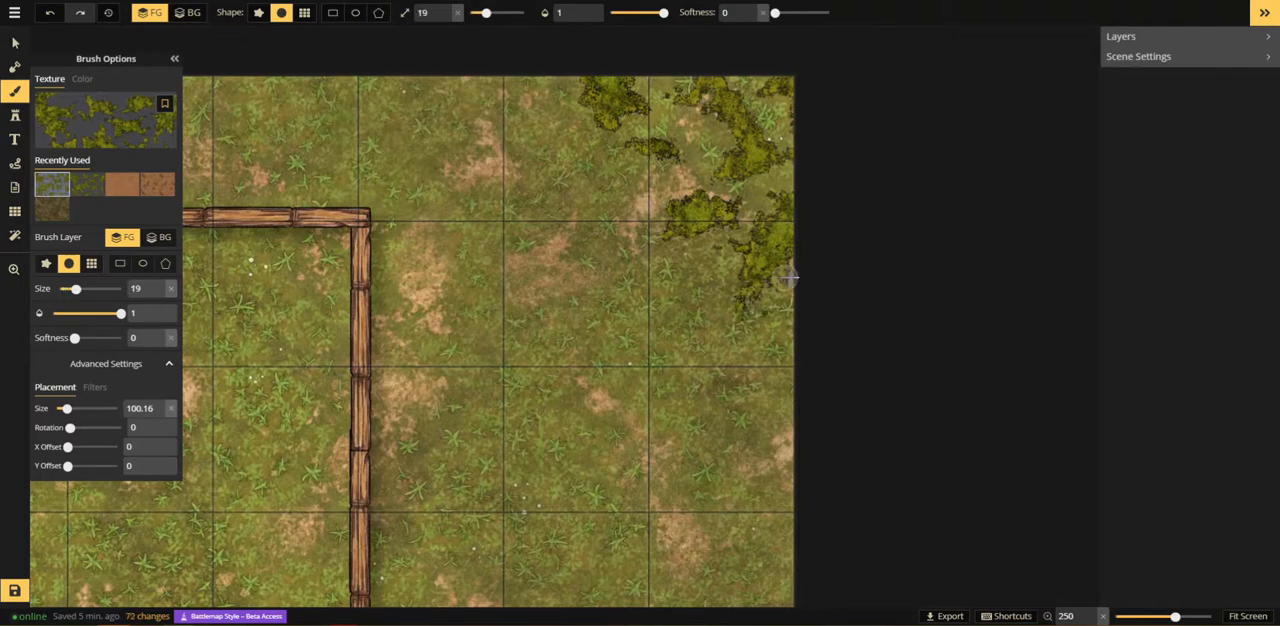
mouse_move(788, 278)
mouse_down()
mouse_move(788, 196)
mouse_move(819, 40)
mouse_move(801, 133)
mouse_move(824, 116)
mouse_move(814, 218)
mouse_move(806, 145)
mouse_move(760, 278)
mouse_up()
Step: Browse the Fantasy Battlemaps 2.0 texture catalog through its desert, cobblestone, dungeon, sewer and temple textures and leave it without picking one
scroll(781, 254, down, 1)
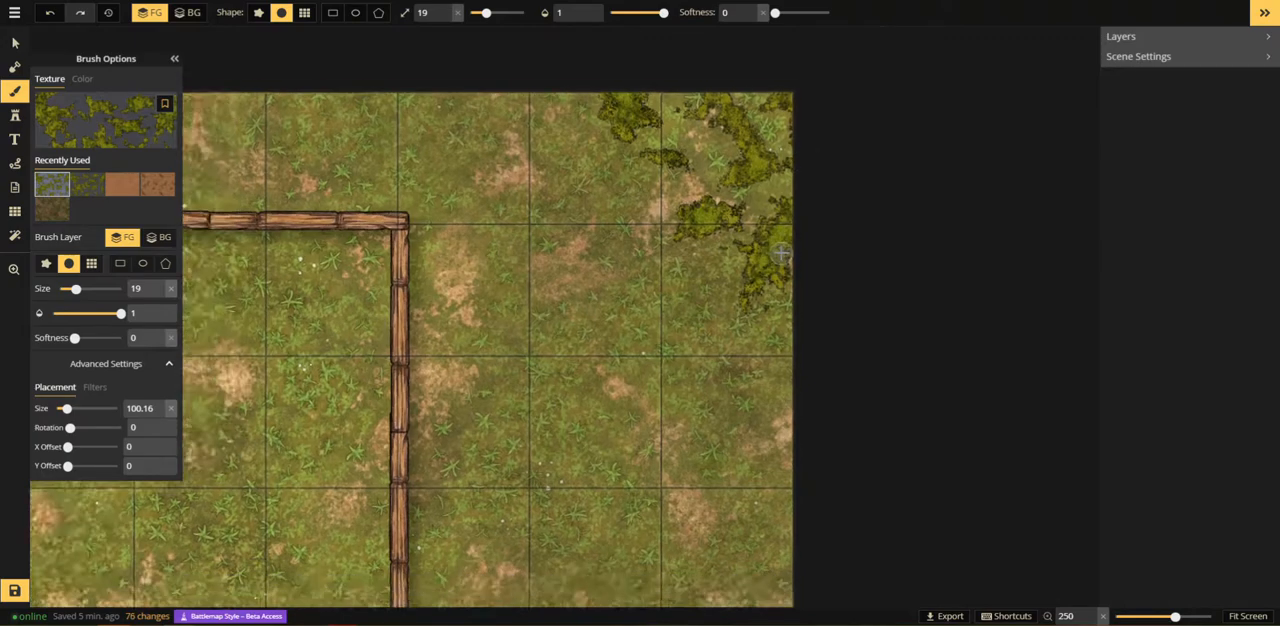
scroll(781, 254, down, 5)
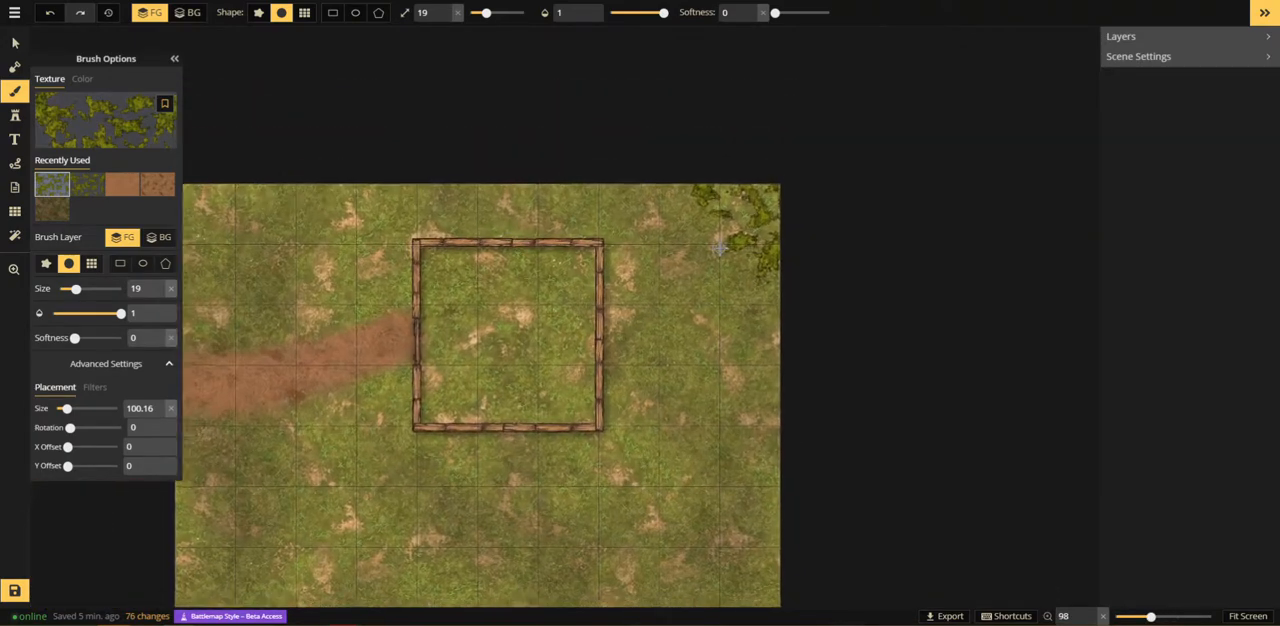
scroll(719, 248, up, 1)
scroll(520, 270, down, 2)
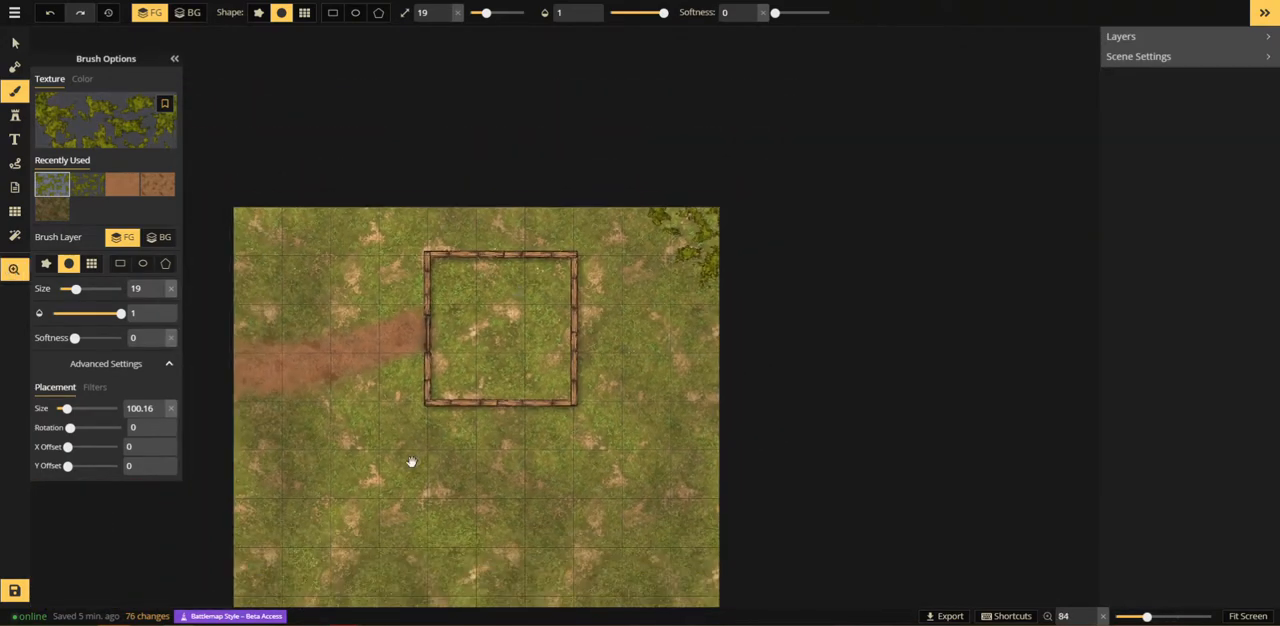
drag(411, 463, 580, 220)
scroll(600, 232, down, 1)
click(106, 132)
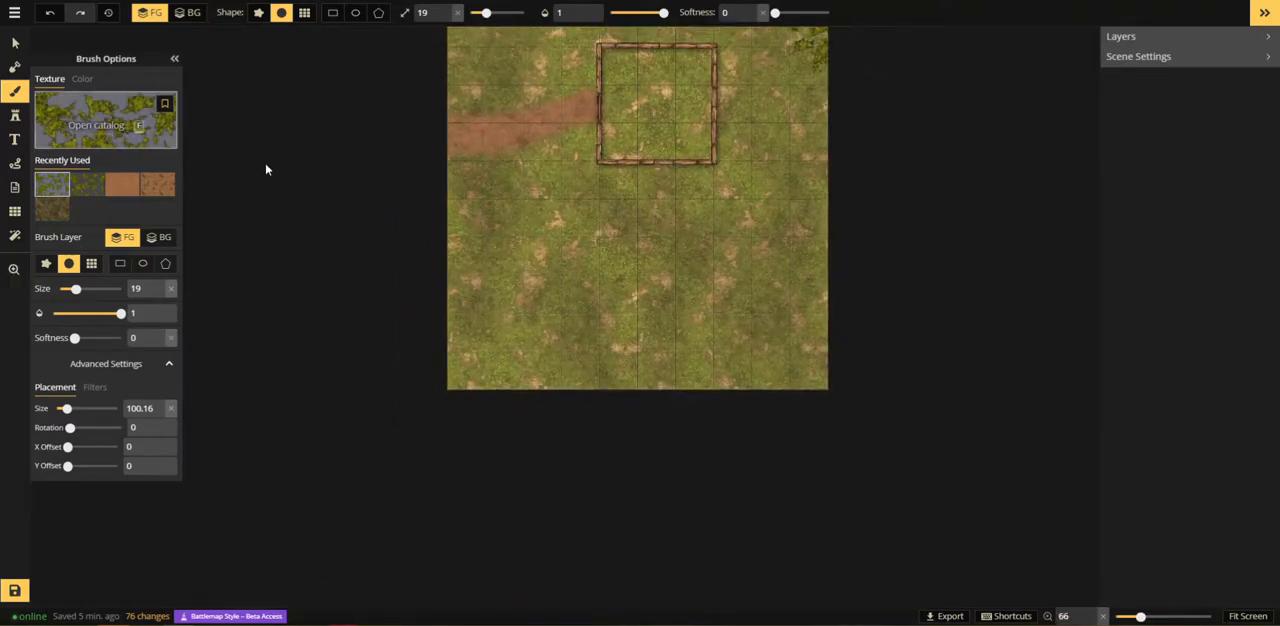
scroll(436, 354, down, 5)
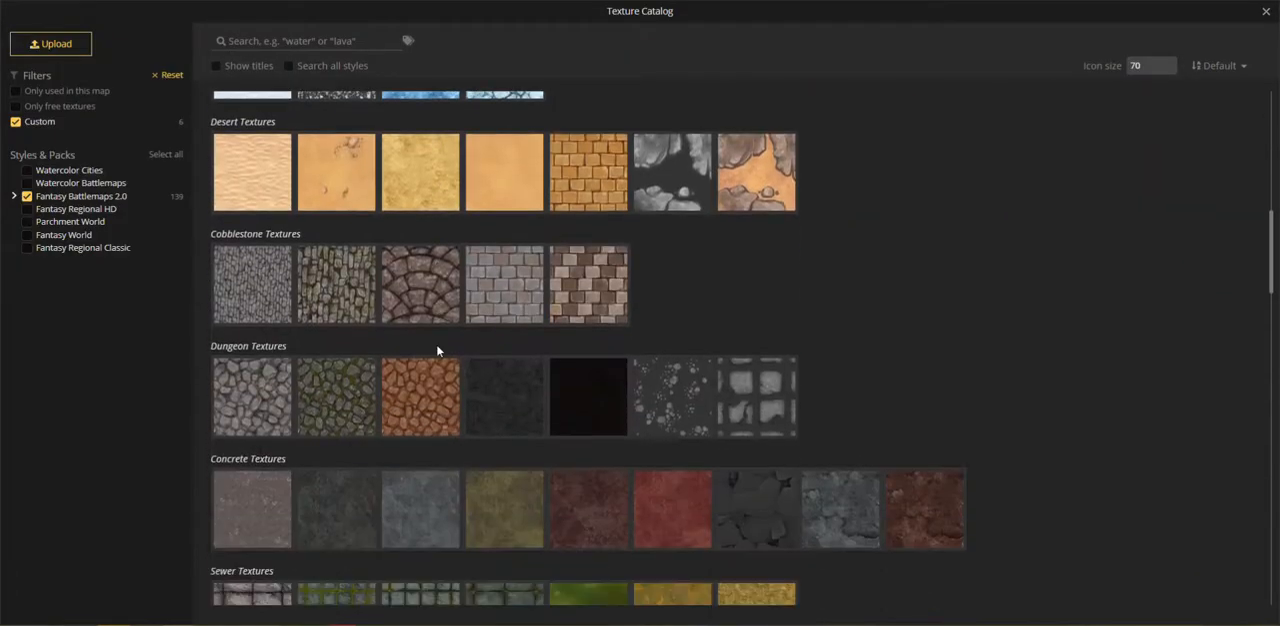
scroll(436, 350, down, 1)
scroll(437, 349, down, 3)
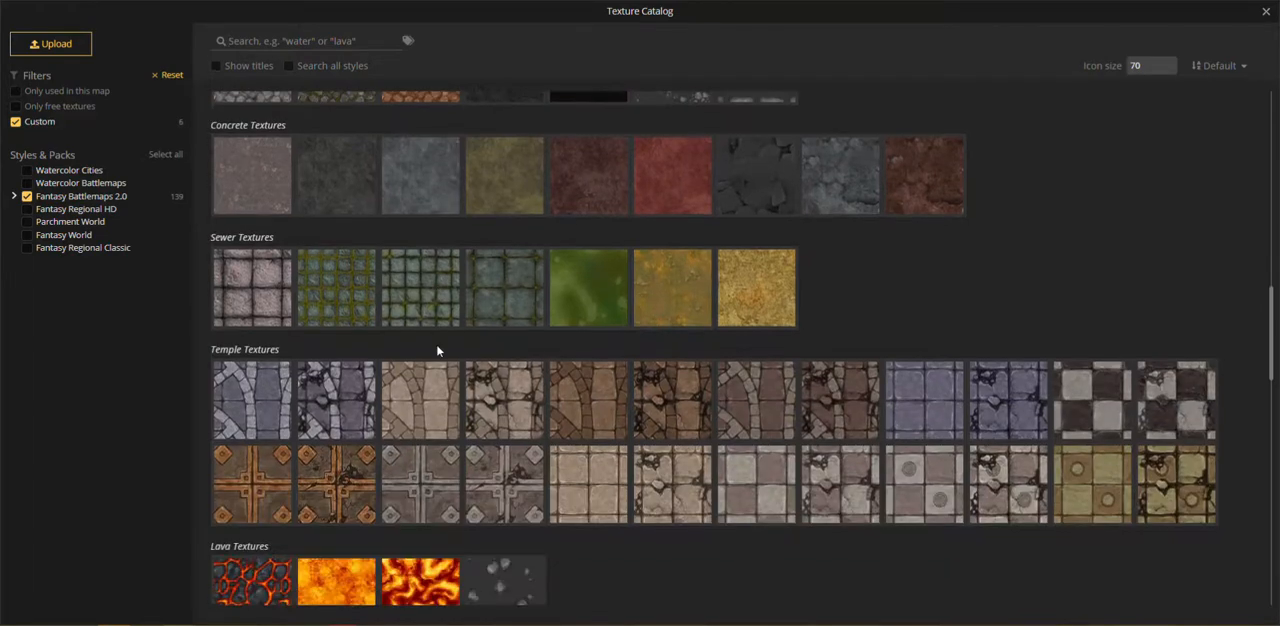
scroll(437, 347, up, 5)
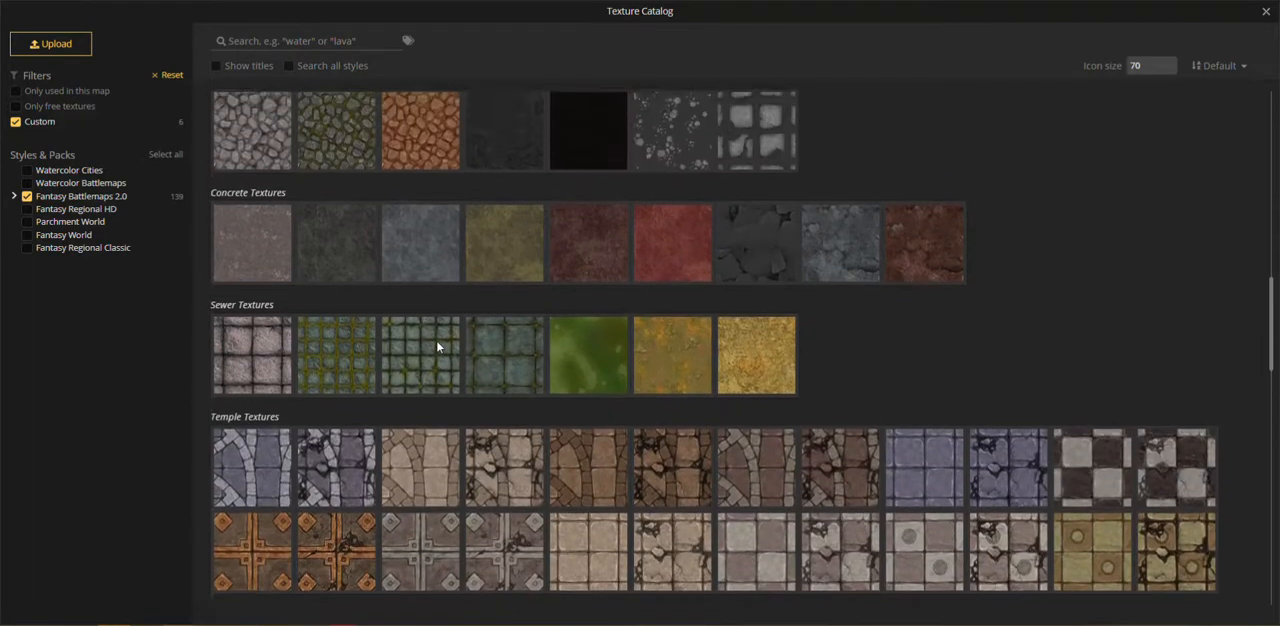
scroll(437, 347, up, 10)
scroll(437, 347, up, 5)
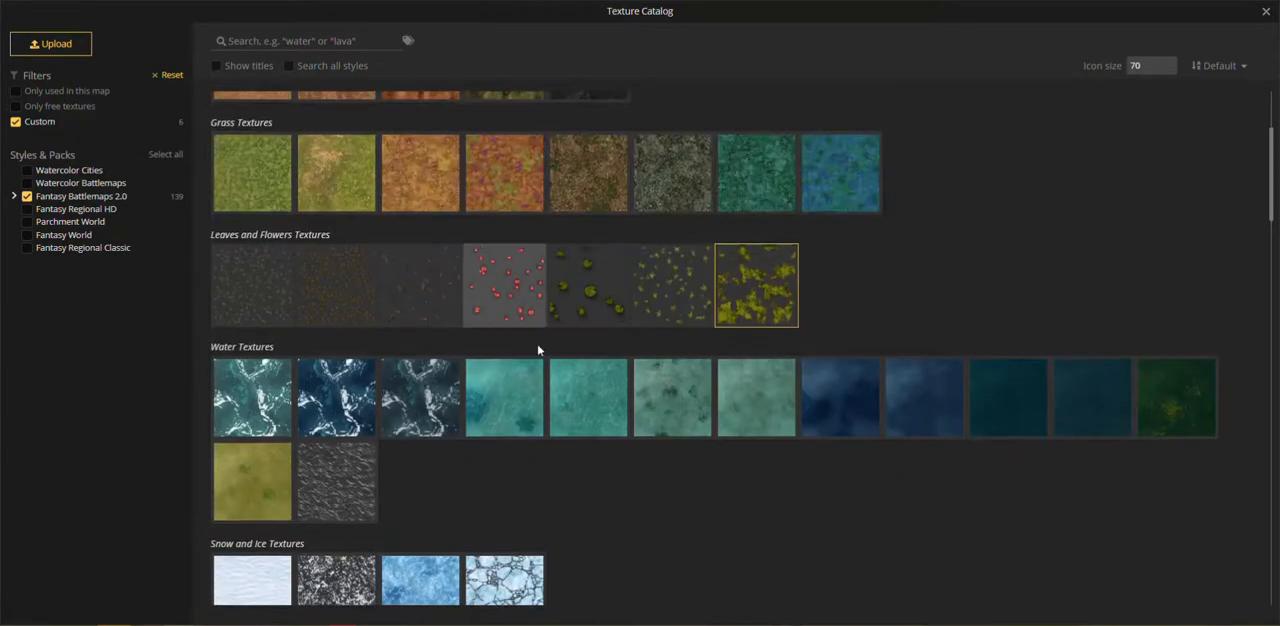
click(1266, 13)
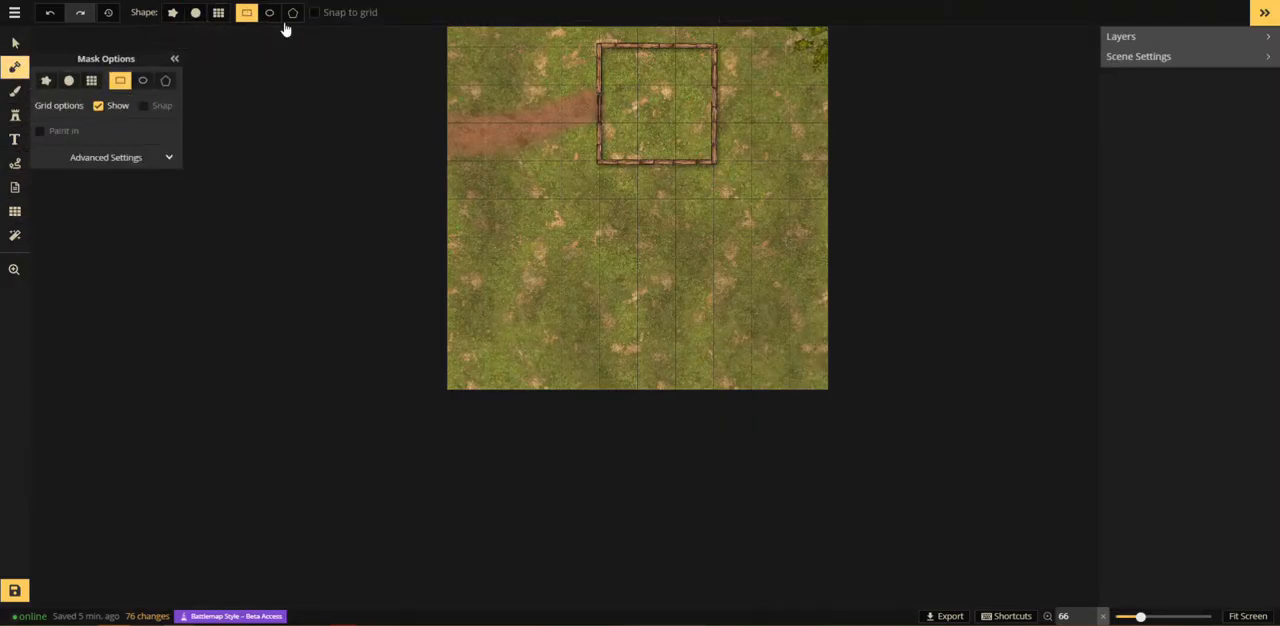
Step: Draw a closed irregular pond outline in the grass south of the building with a circular subtract mask brush at size 10
click(194, 14)
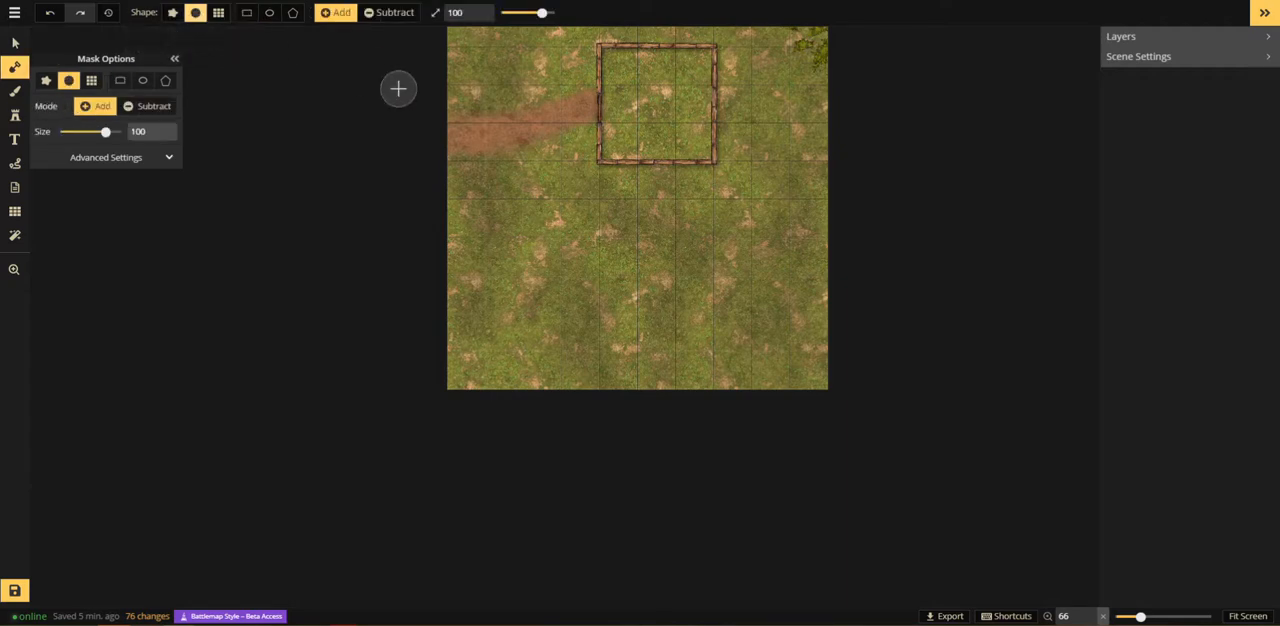
click(389, 12)
scroll(590, 268, up, 2)
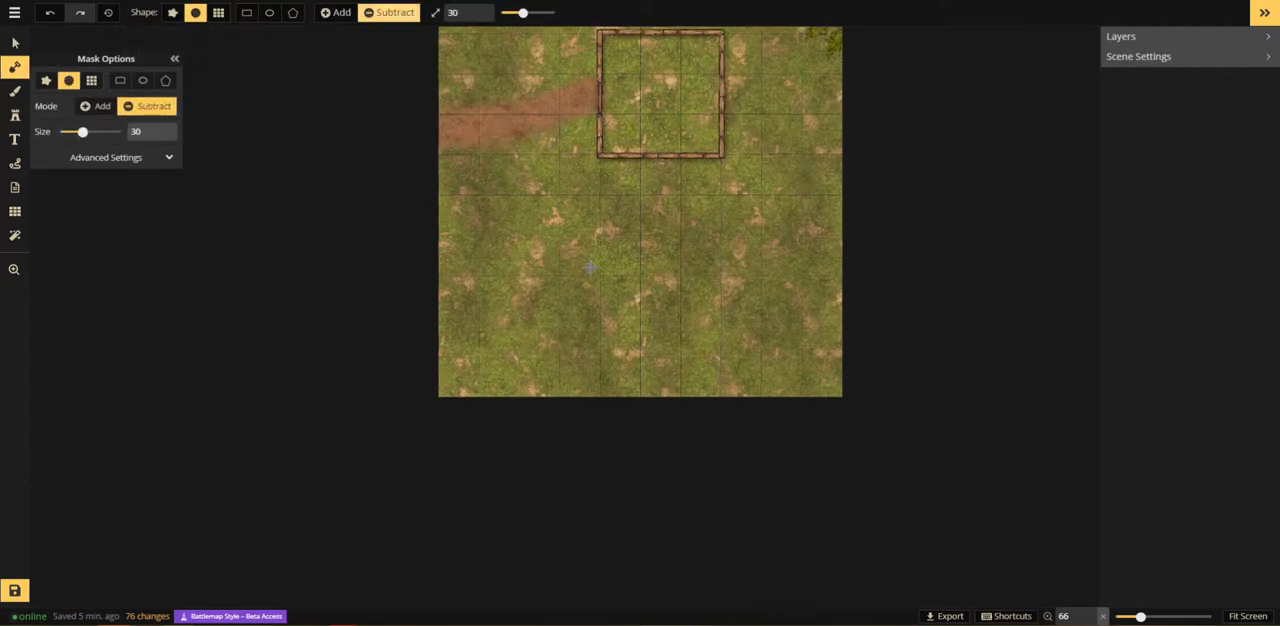
scroll(590, 268, up, 6)
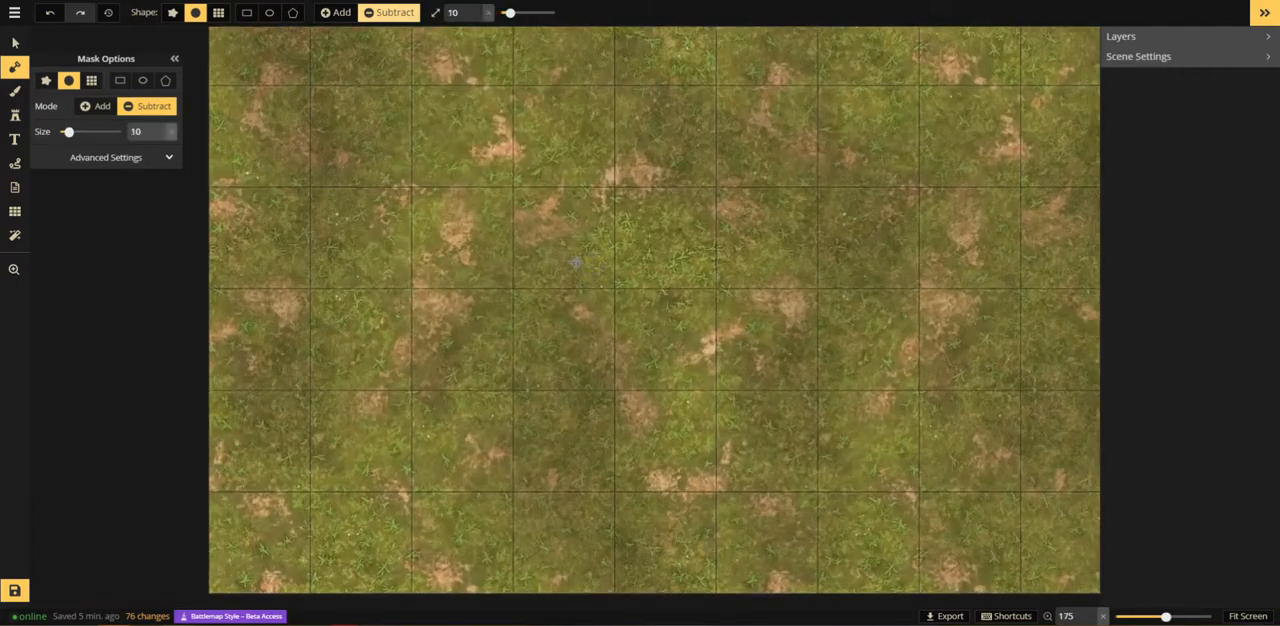
drag(609, 267, 498, 280)
scroll(498, 280, down, 1)
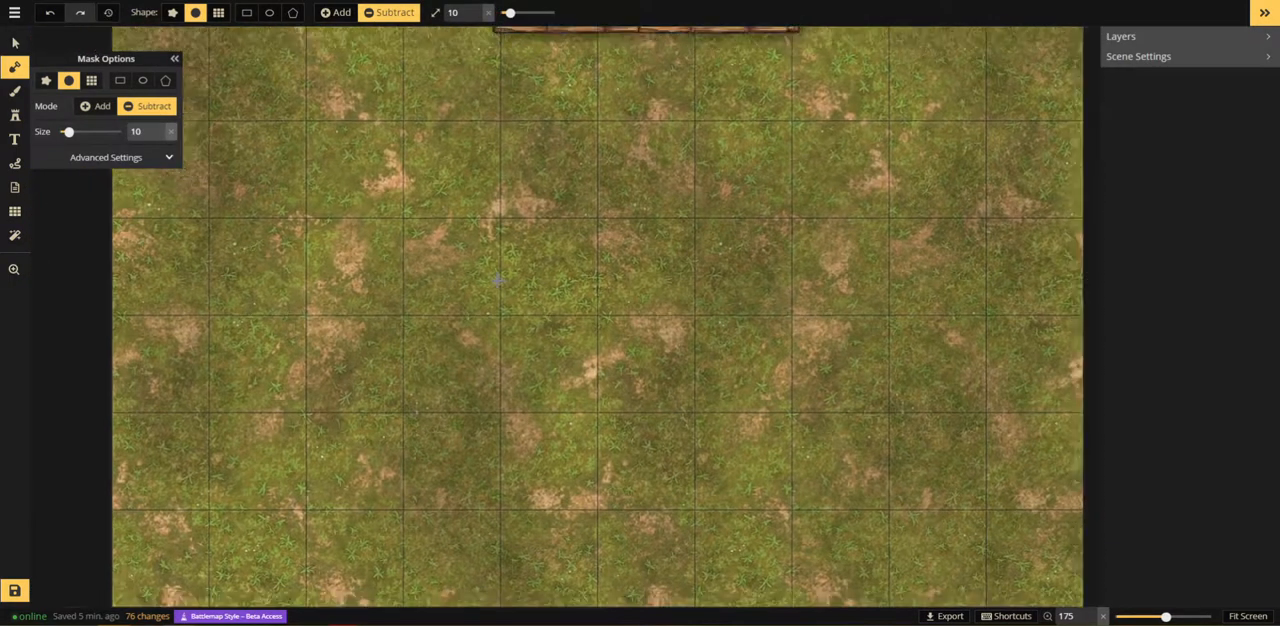
scroll(480, 274, down, 1)
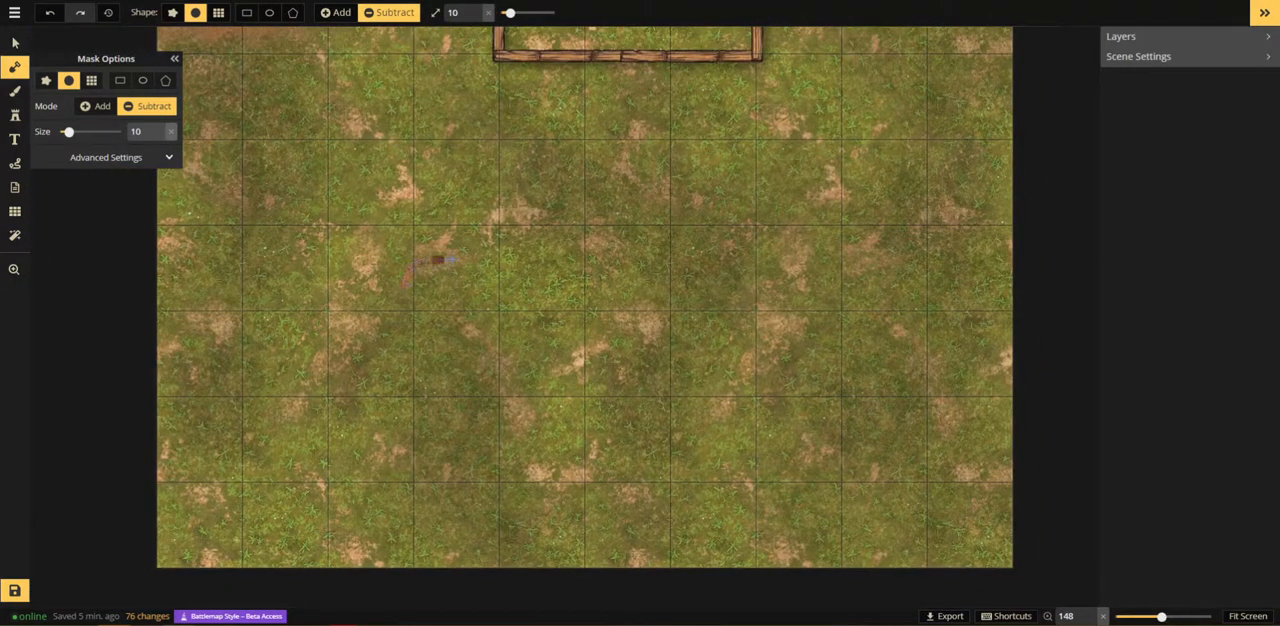
drag(413, 283, 405, 287)
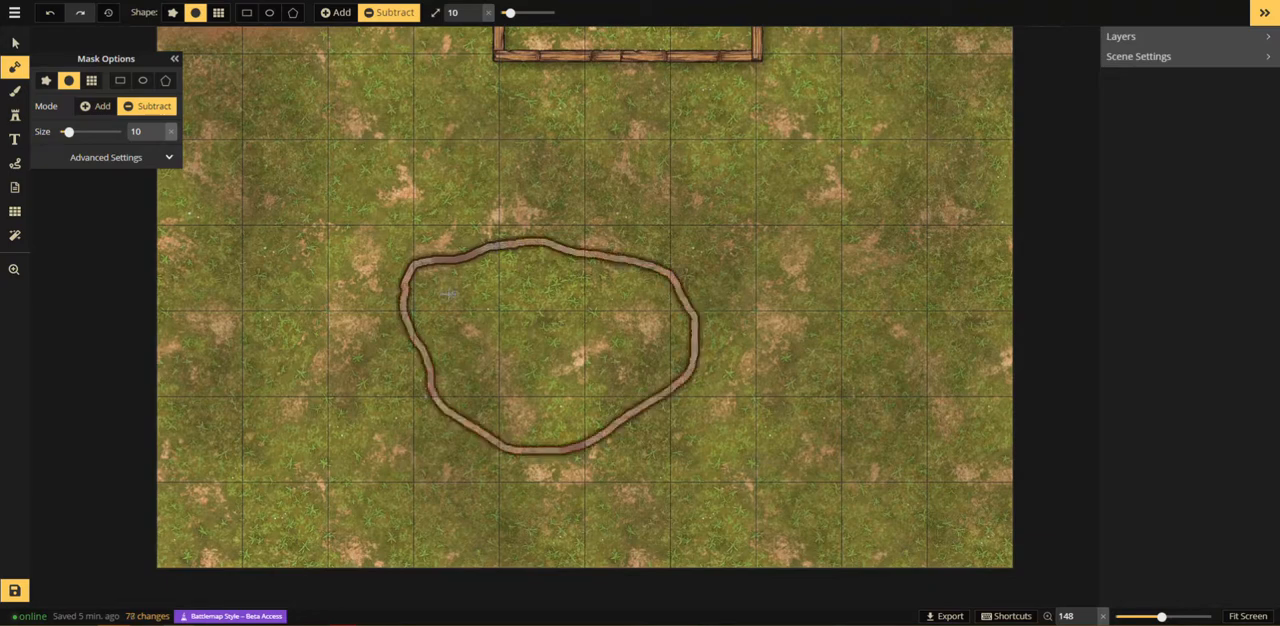
Step: Widen the pond outline inward all the way around with the subtract mask brush at about size 40
scroll(424, 295, up, 3)
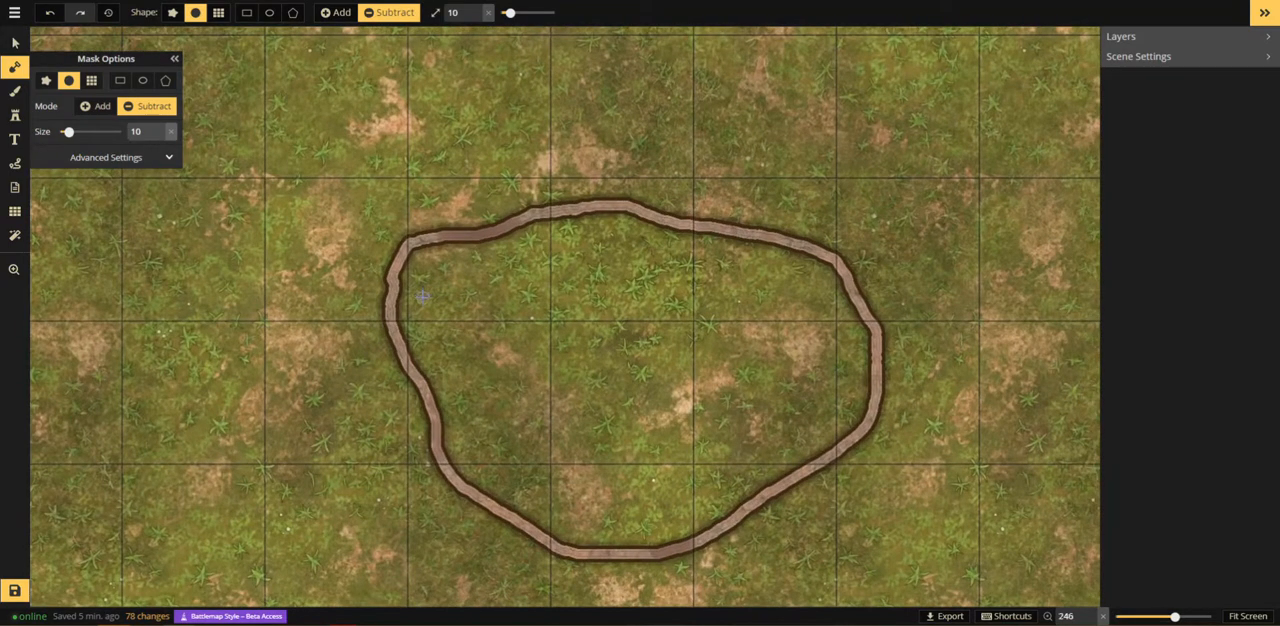
mouse_move(421, 272)
mouse_down()
mouse_move(613, 239)
mouse_move(793, 272)
mouse_move(836, 328)
mouse_move(843, 388)
mouse_move(827, 428)
mouse_move(696, 490)
mouse_move(683, 515)
mouse_move(595, 525)
mouse_move(493, 477)
mouse_up()
mouse_move(464, 442)
mouse_down()
mouse_move(455, 380)
mouse_move(418, 330)
mouse_move(425, 288)
mouse_move(538, 244)
mouse_up()
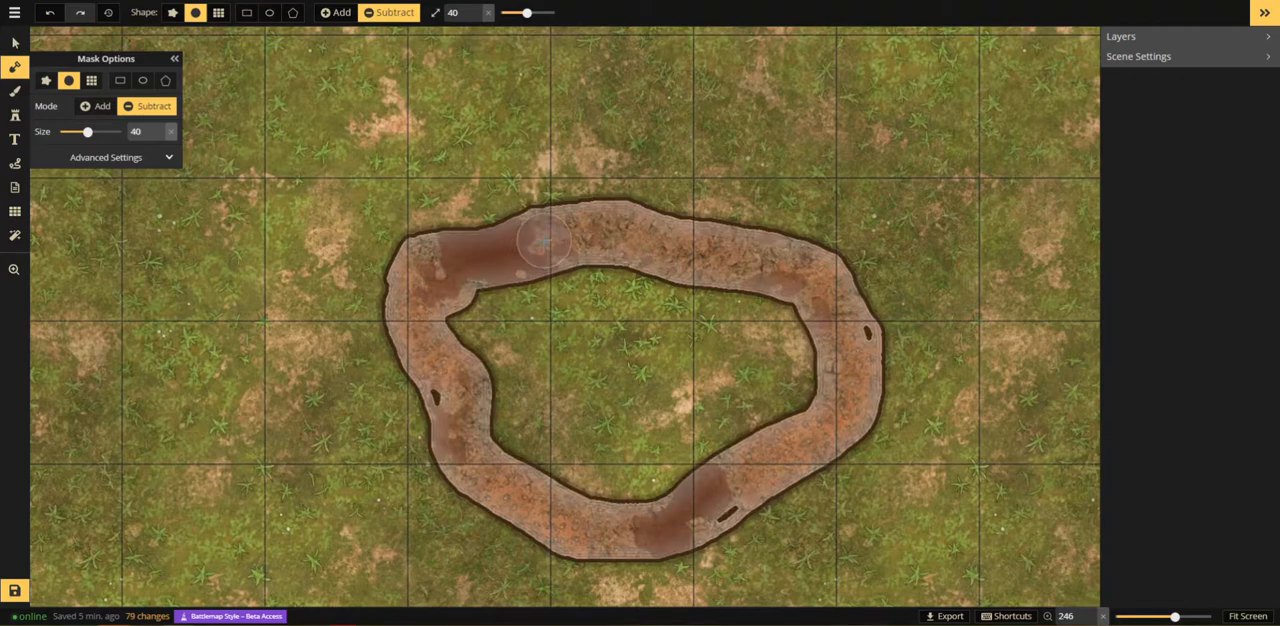
drag(459, 392, 463, 375)
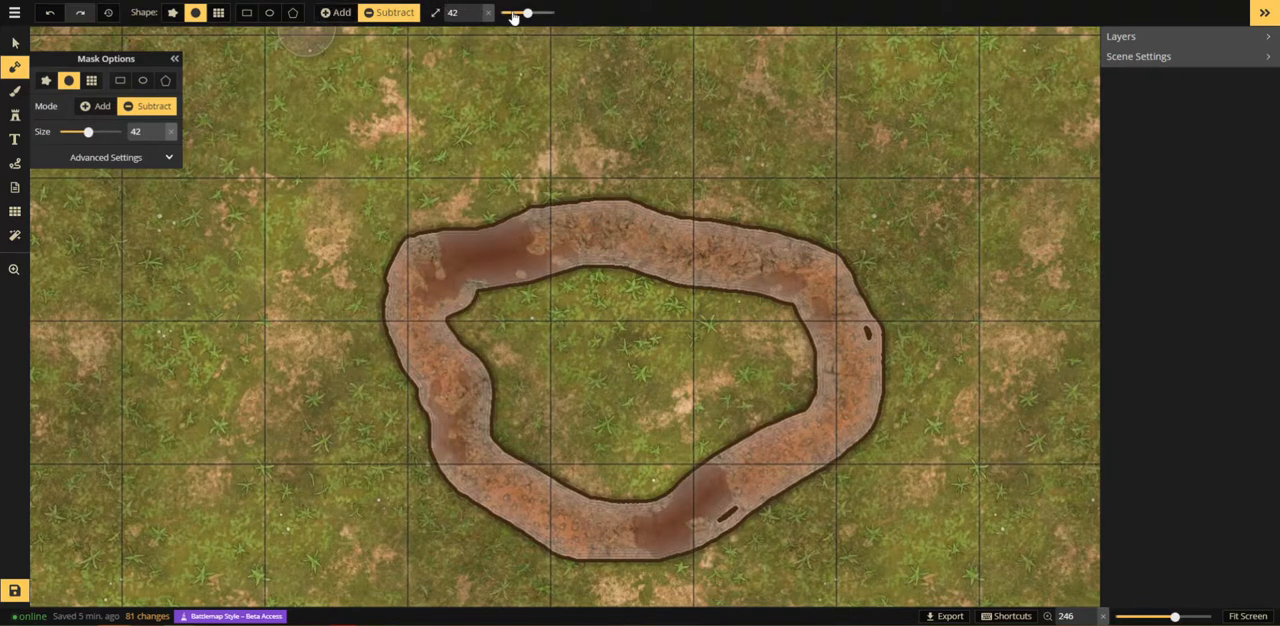
Step: Set the subtract mask brush to size 120 and clear the remaining land inside the pond outline
drag(513, 17, 530, 14)
mouse_move(512, 300)
mouse_down()
mouse_move(510, 345)
mouse_move(612, 338)
mouse_move(702, 350)
mouse_move(759, 376)
mouse_move(606, 445)
mouse_move(562, 412)
mouse_up()
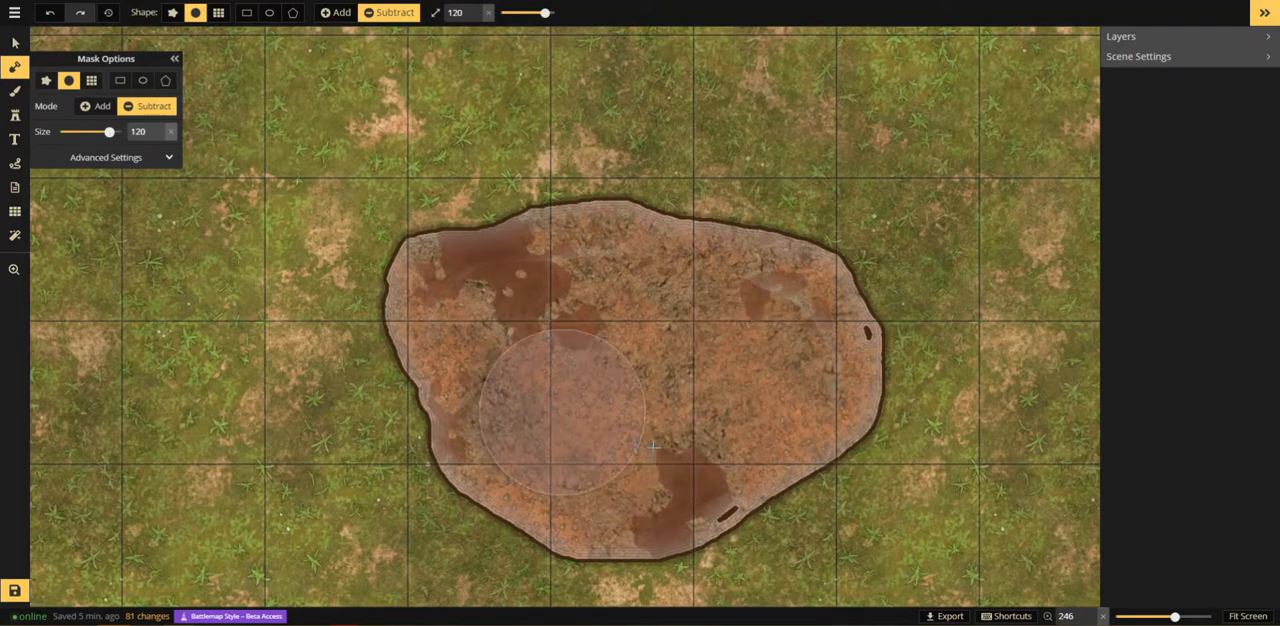
click(677, 458)
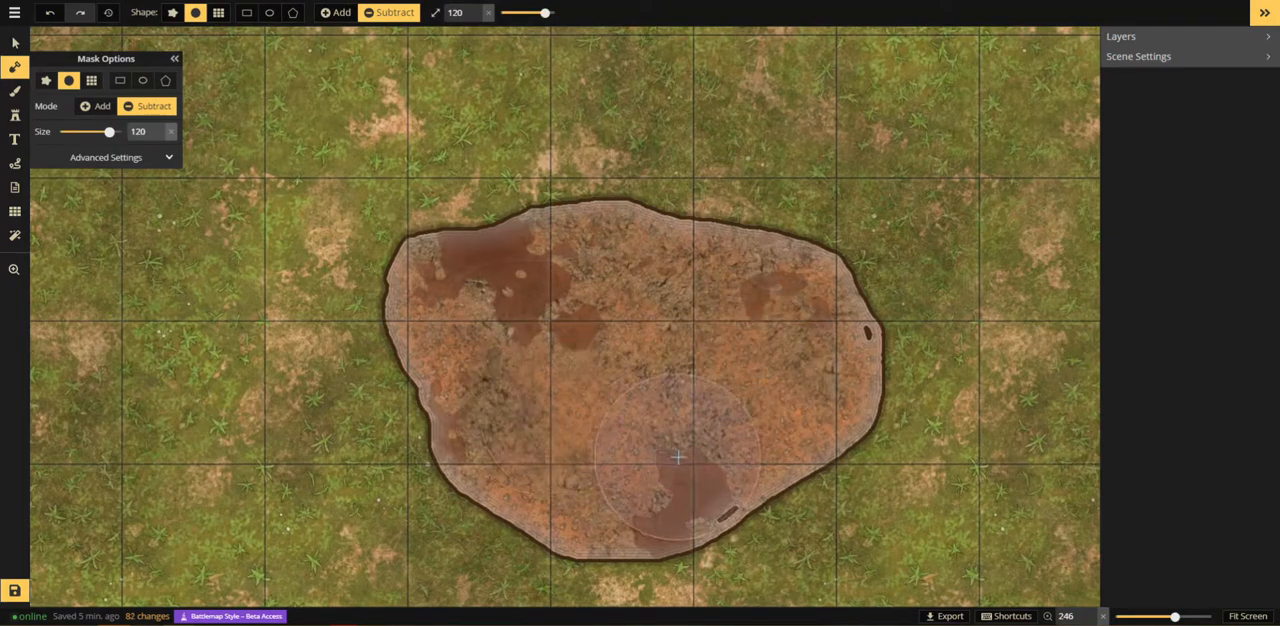
click(796, 363)
Step: Set the subtract mask brush to size 6 and roughen the pond's northern and southwestern shoreline with small irregular cuts
drag(544, 12, 506, 12)
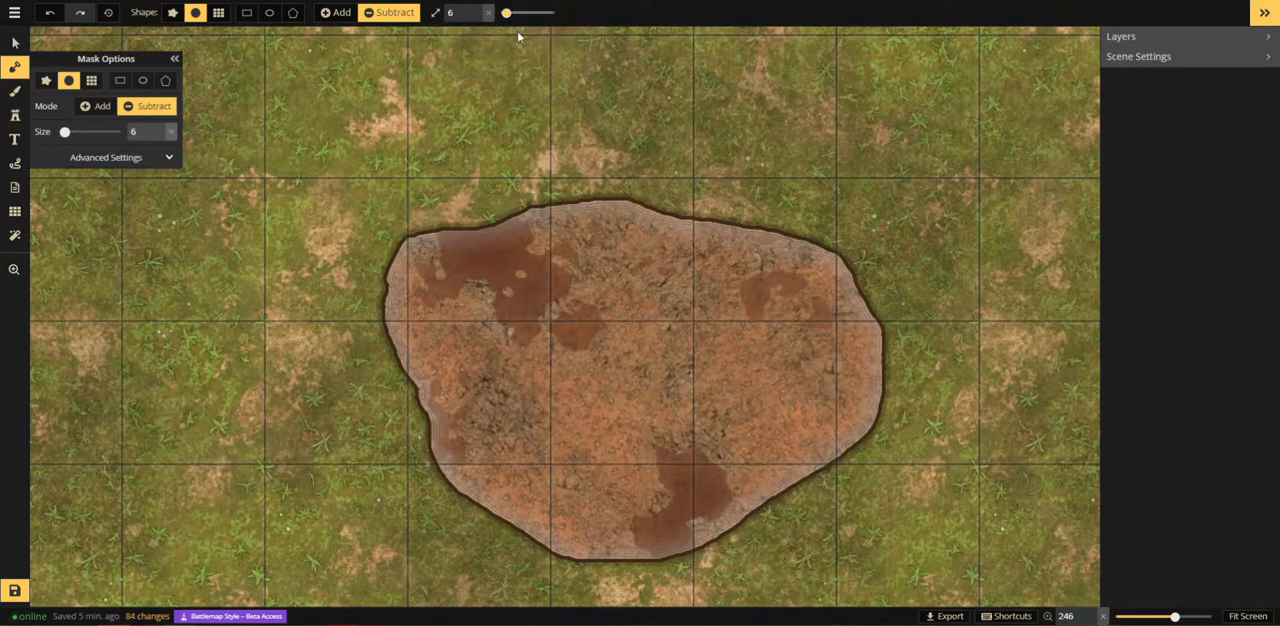
scroll(527, 240, up, 4)
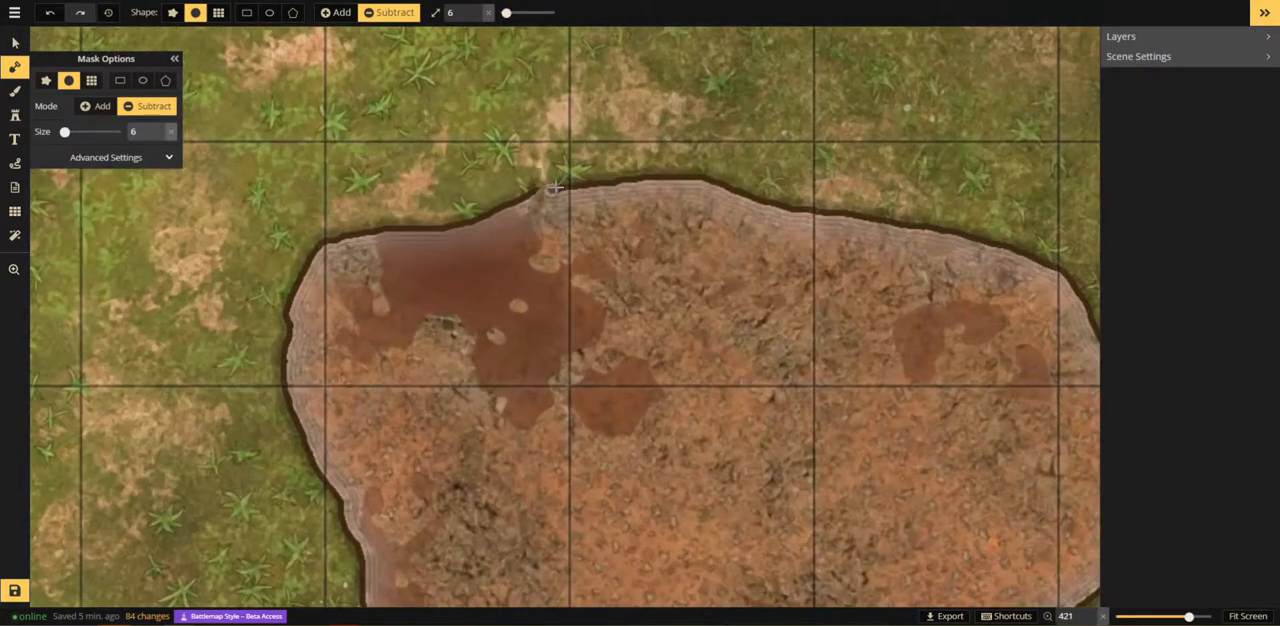
drag(671, 181, 688, 185)
key(space)
drag(823, 309, 561, 167)
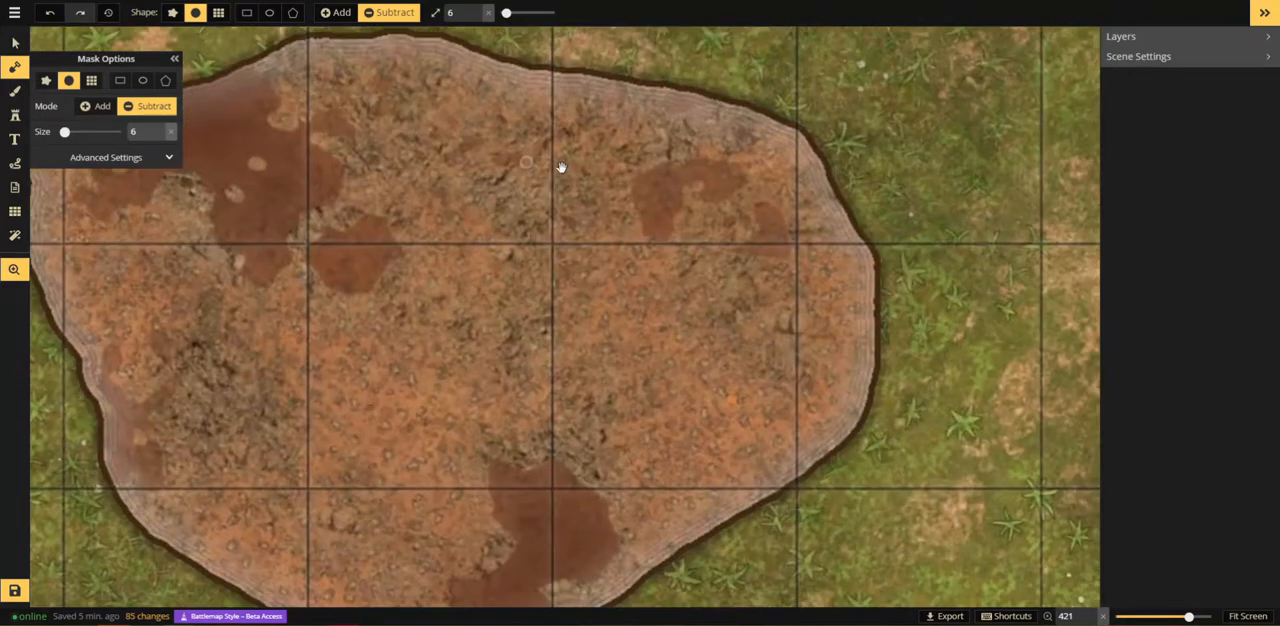
key(space)
drag(628, 322, 983, 172)
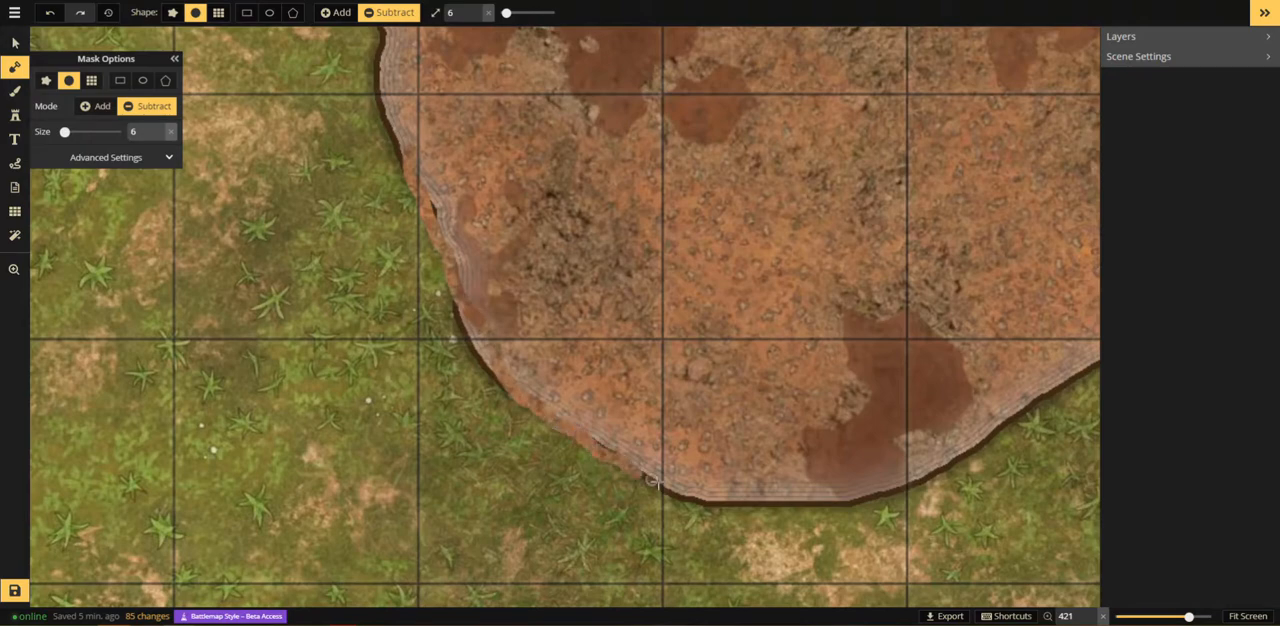
drag(784, 469, 784, 469)
scroll(634, 360, down, 8)
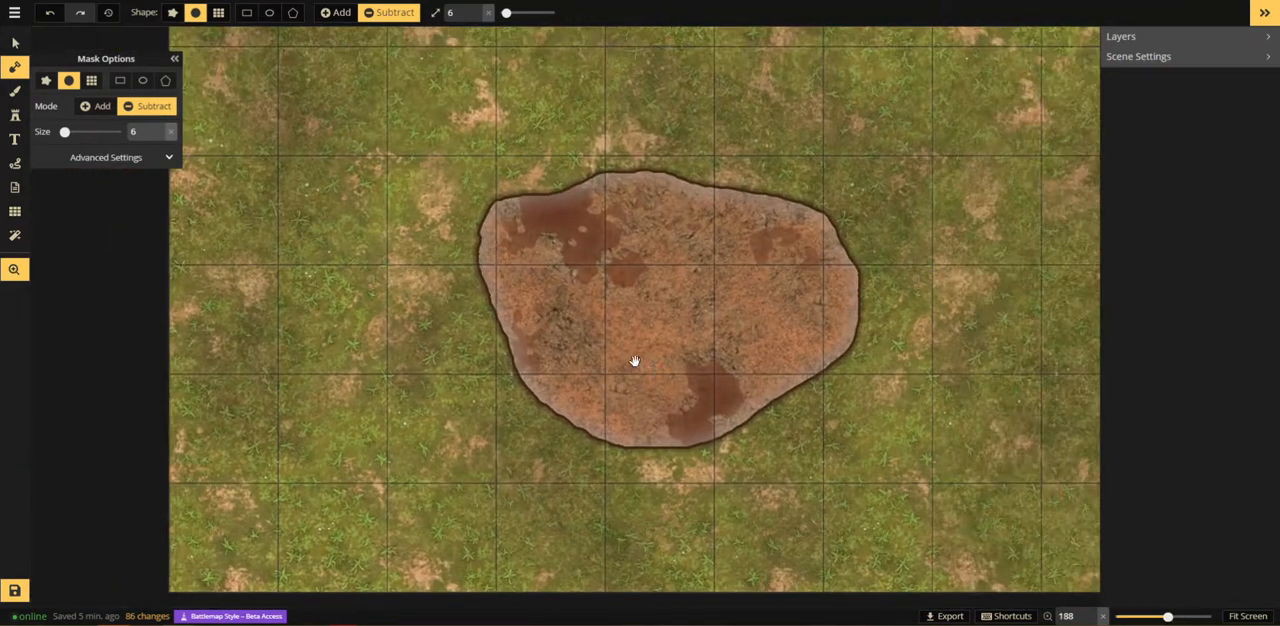
Step: Turn off the Stroke and Ripples Effect in the mask's advanced settings
click(92, 162)
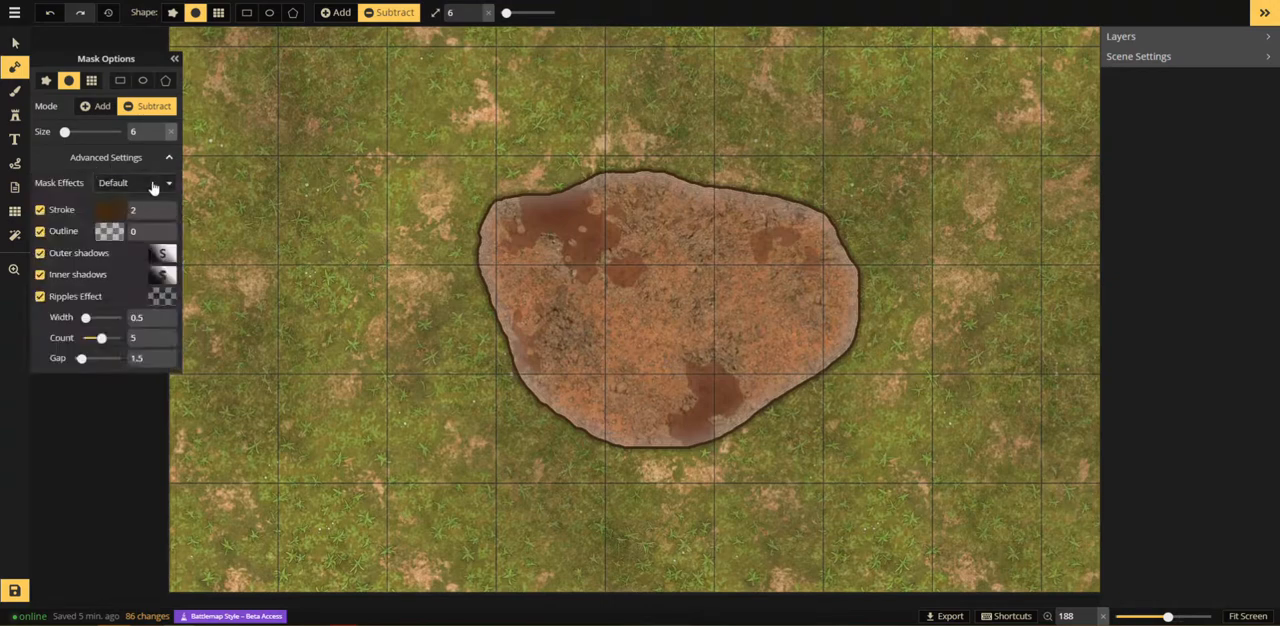
click(42, 215)
click(40, 297)
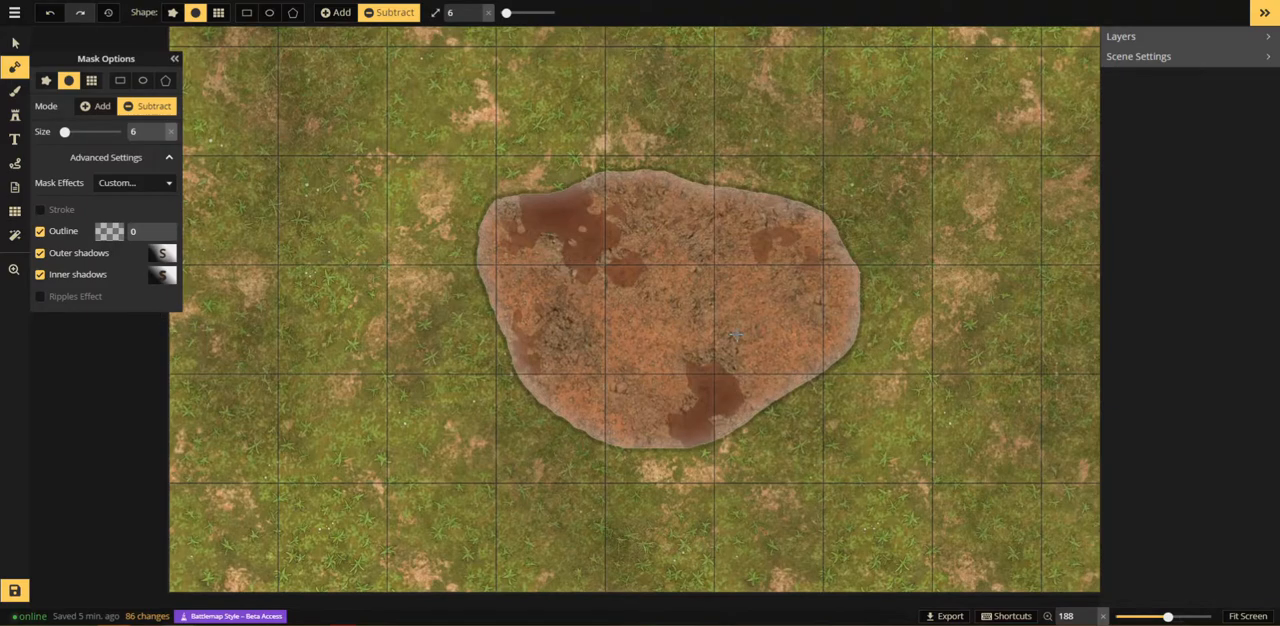
Step: Pick a light teal water texture and paint it over the whole pond on the background layer
click(18, 92)
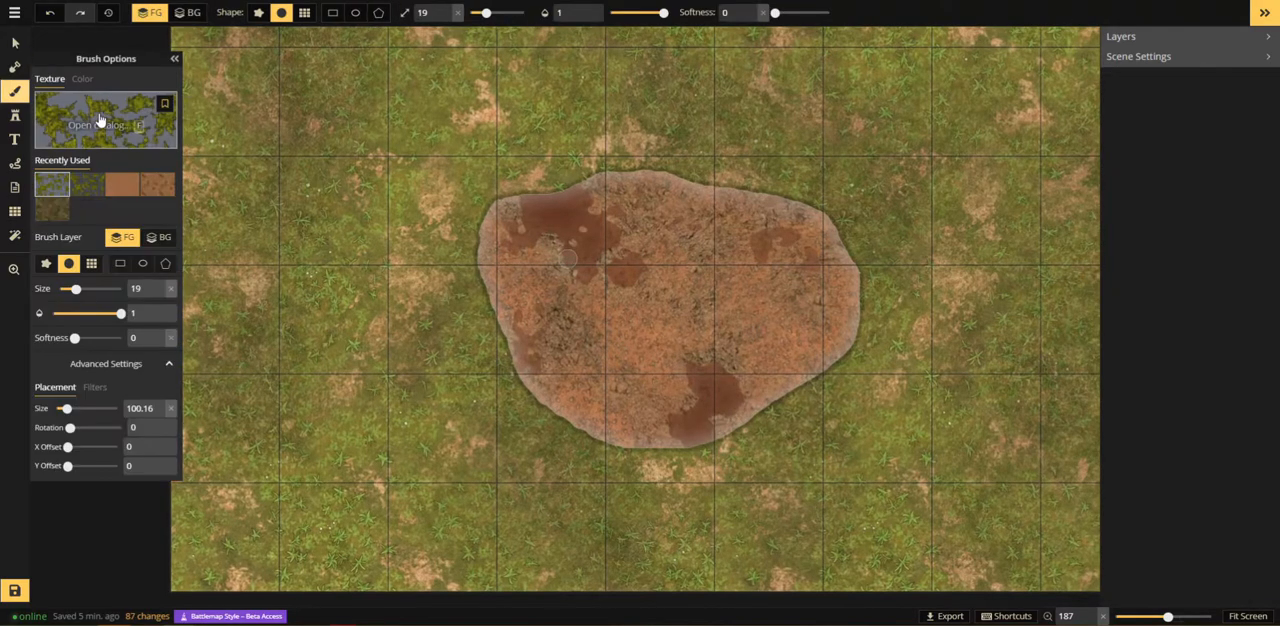
click(102, 120)
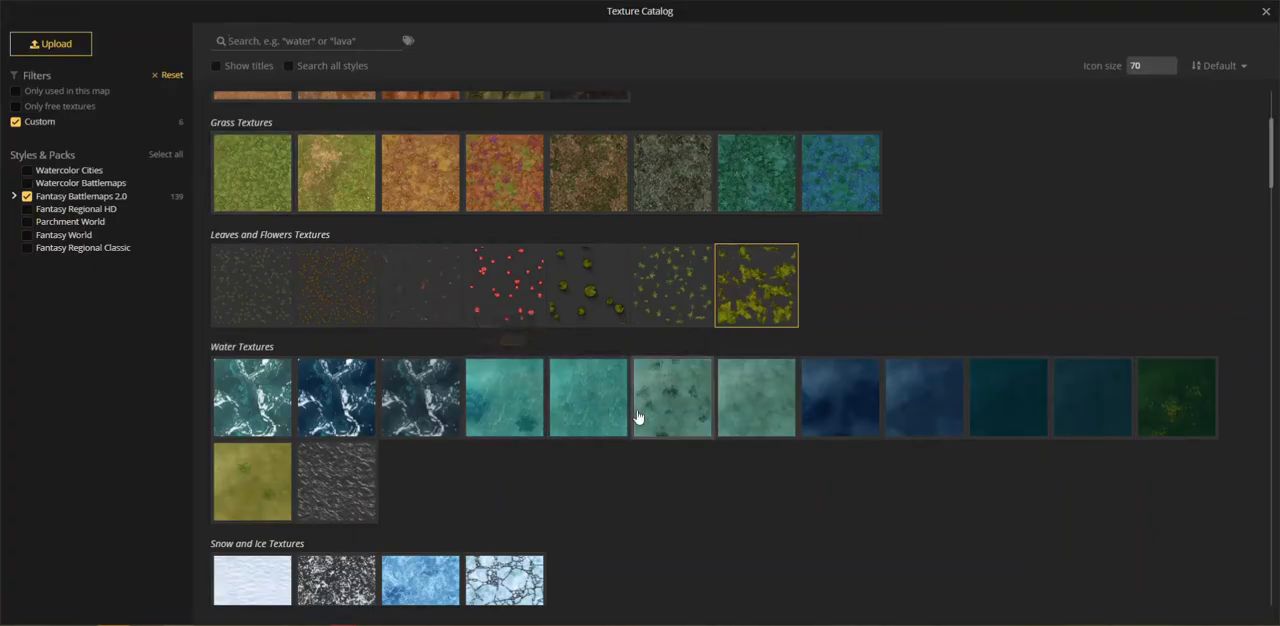
click(782, 426)
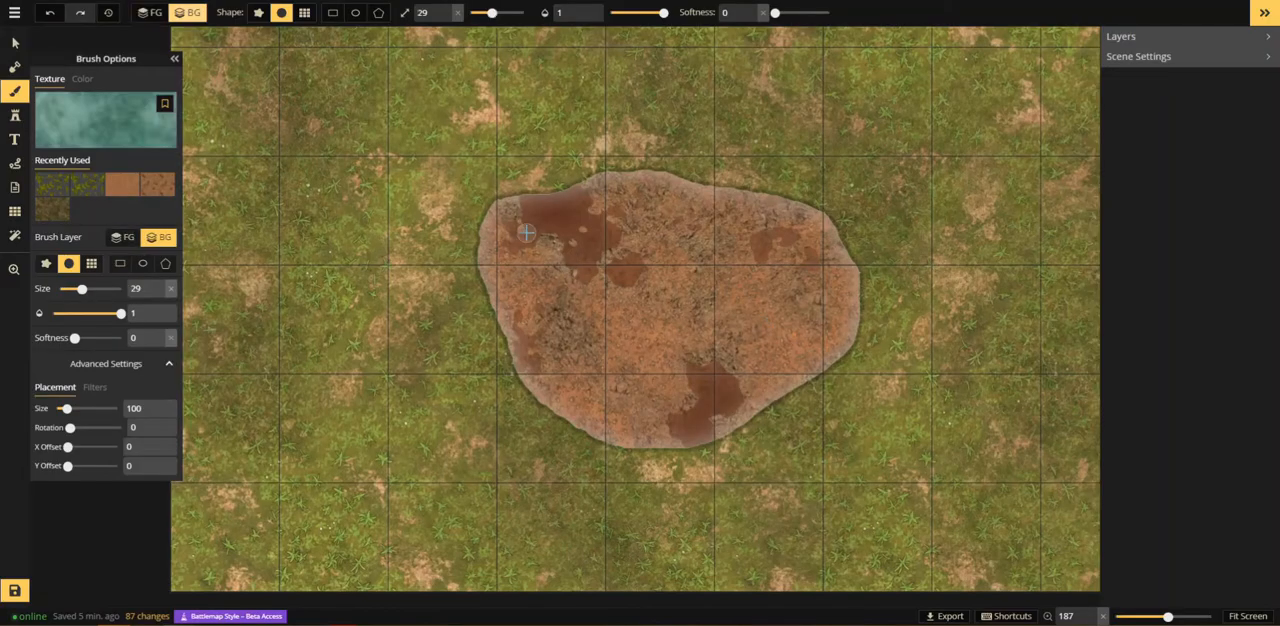
mouse_move(645, 225)
mouse_down()
mouse_move(530, 305)
mouse_move(682, 395)
mouse_move(887, 270)
mouse_move(615, 443)
mouse_move(522, 253)
mouse_move(870, 240)
mouse_move(727, 205)
mouse_move(590, 252)
mouse_up()
Step: Pick a dark blue water texture and paint the pond's deeper centre at size 119, opacity 0.51 and softness 1
click(143, 138)
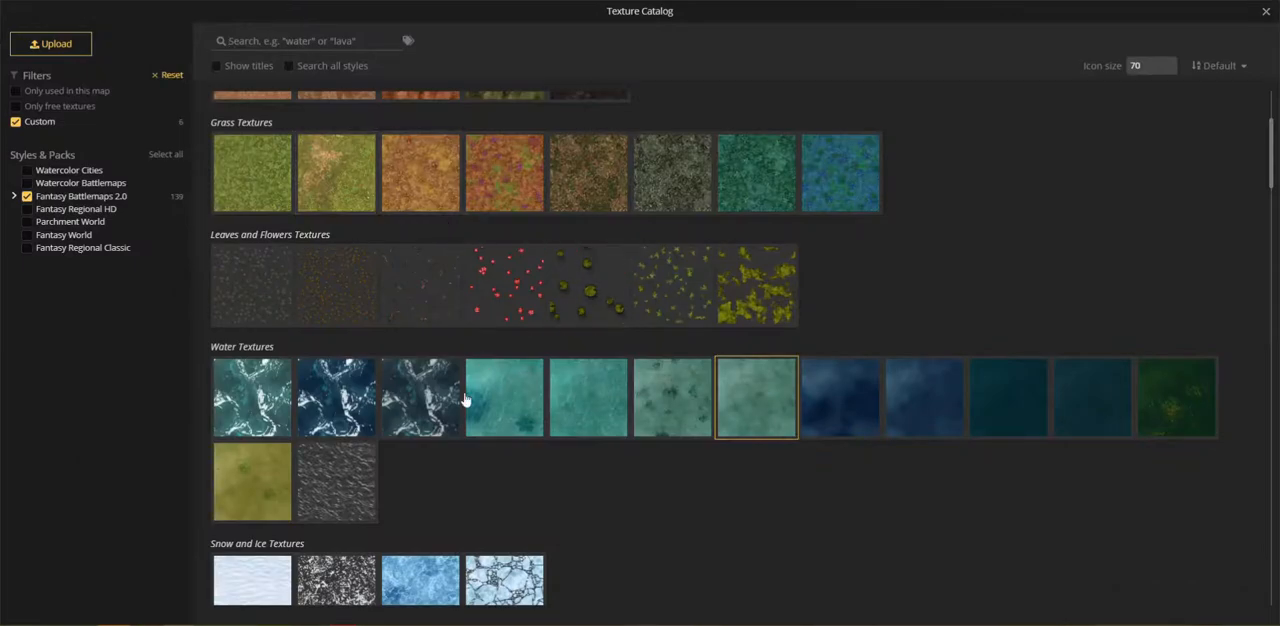
click(875, 416)
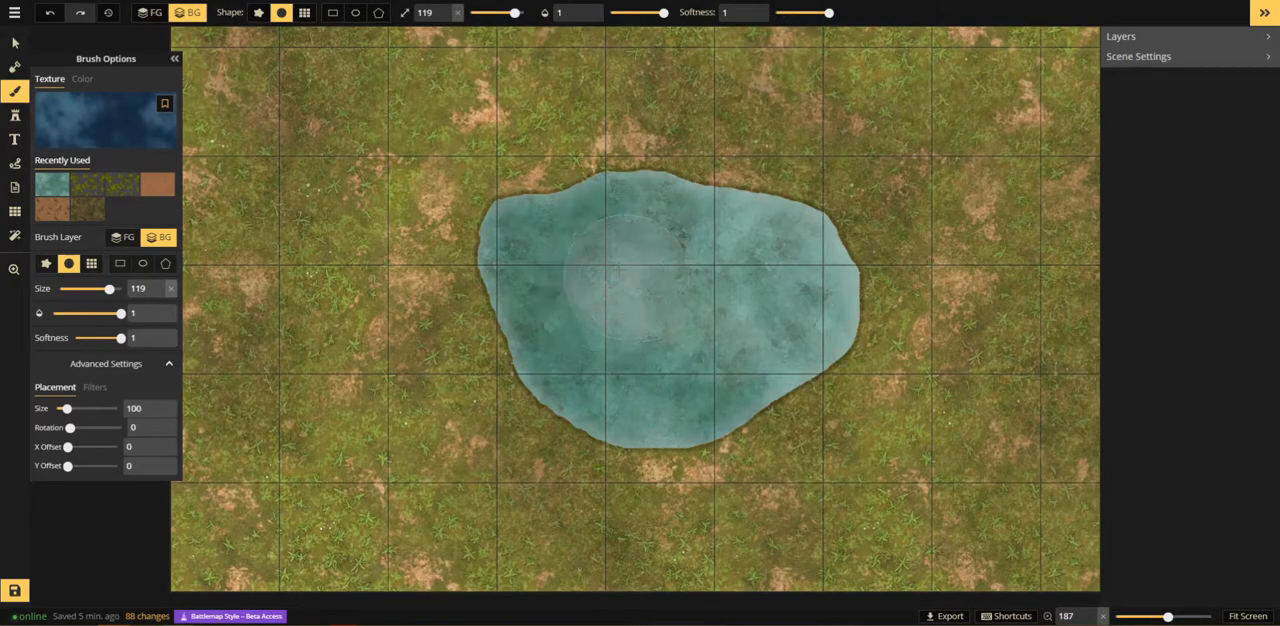
mouse_move(600, 235)
mouse_down()
mouse_move(540, 335)
mouse_move(640, 390)
mouse_move(738, 305)
mouse_move(710, 265)
mouse_move(608, 306)
mouse_move(720, 290)
mouse_move(601, 252)
mouse_move(690, 255)
mouse_move(657, 300)
mouse_move(749, 277)
mouse_move(712, 333)
mouse_move(663, 296)
mouse_move(686, 292)
mouse_move(655, 315)
mouse_up()
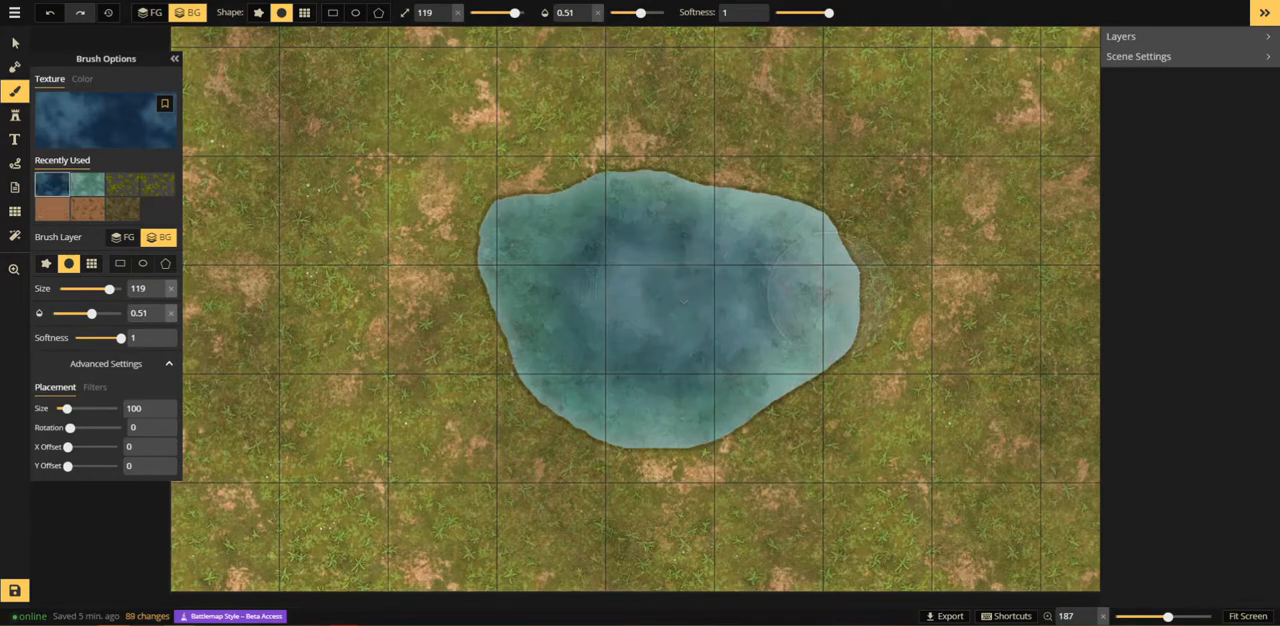
scroll(790, 322, down, 2)
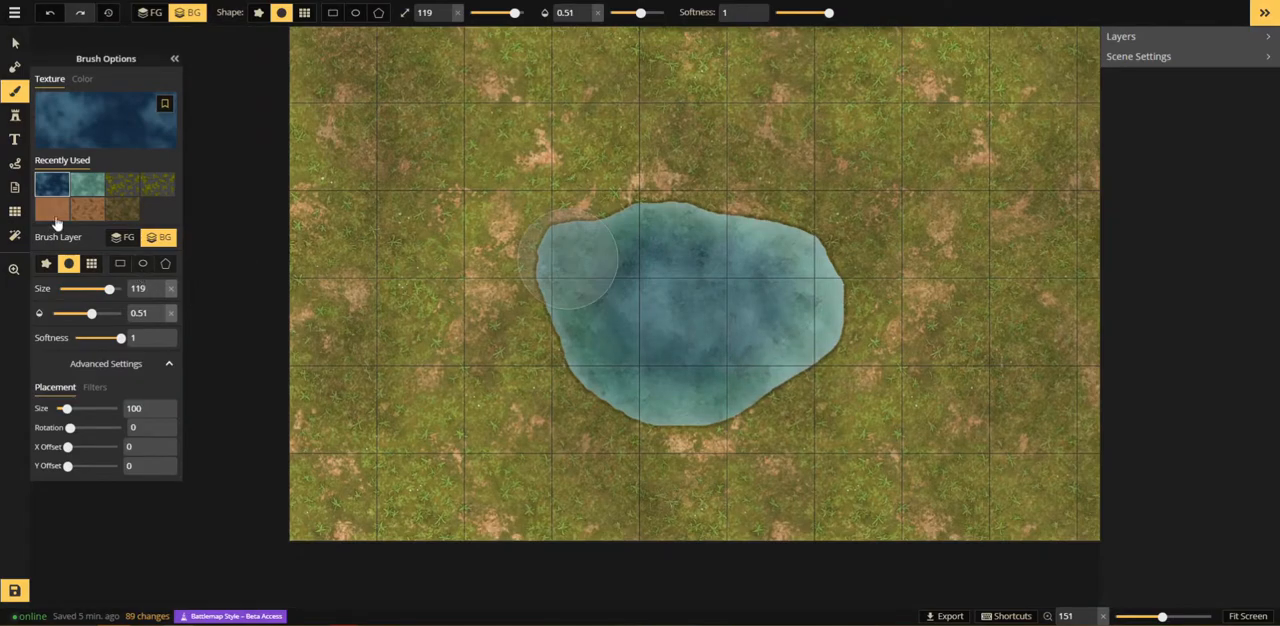
click(15, 114)
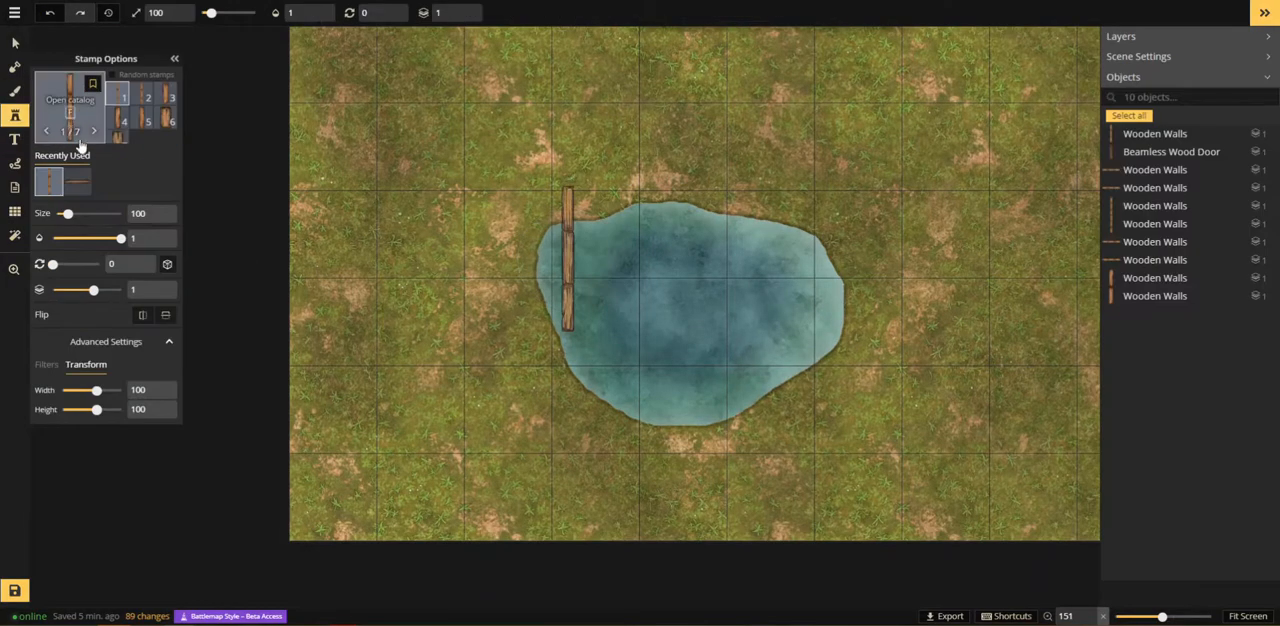
click(68, 128)
click(1266, 13)
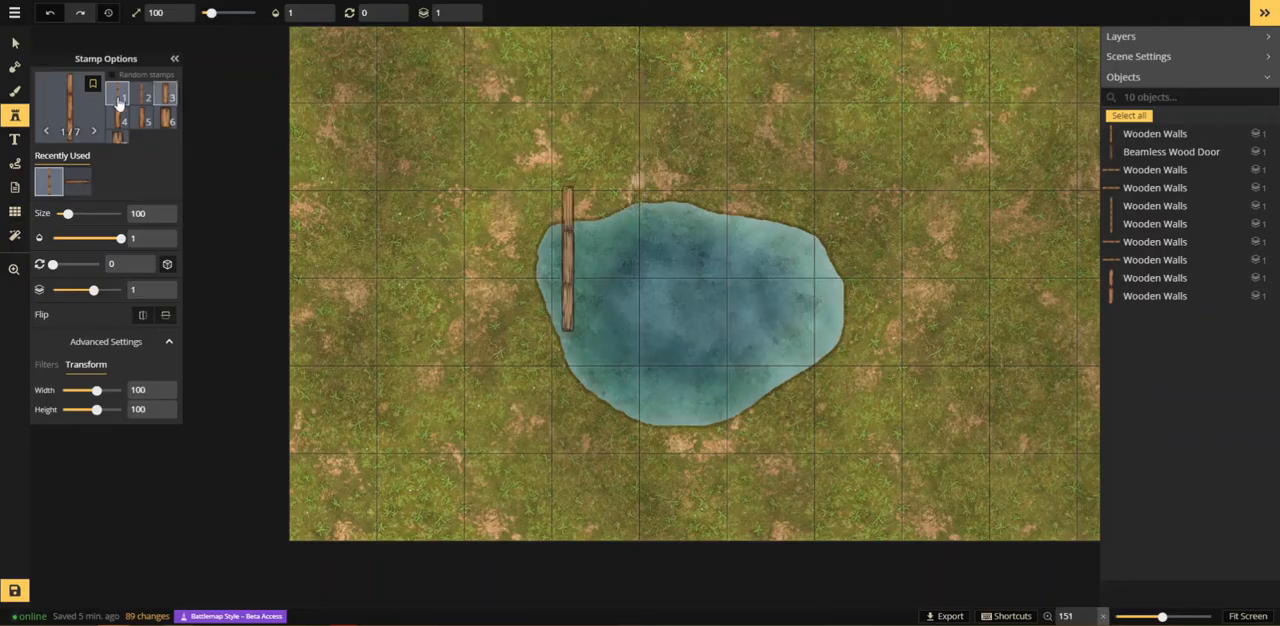
click(15, 90)
scroll(697, 313, up, 3)
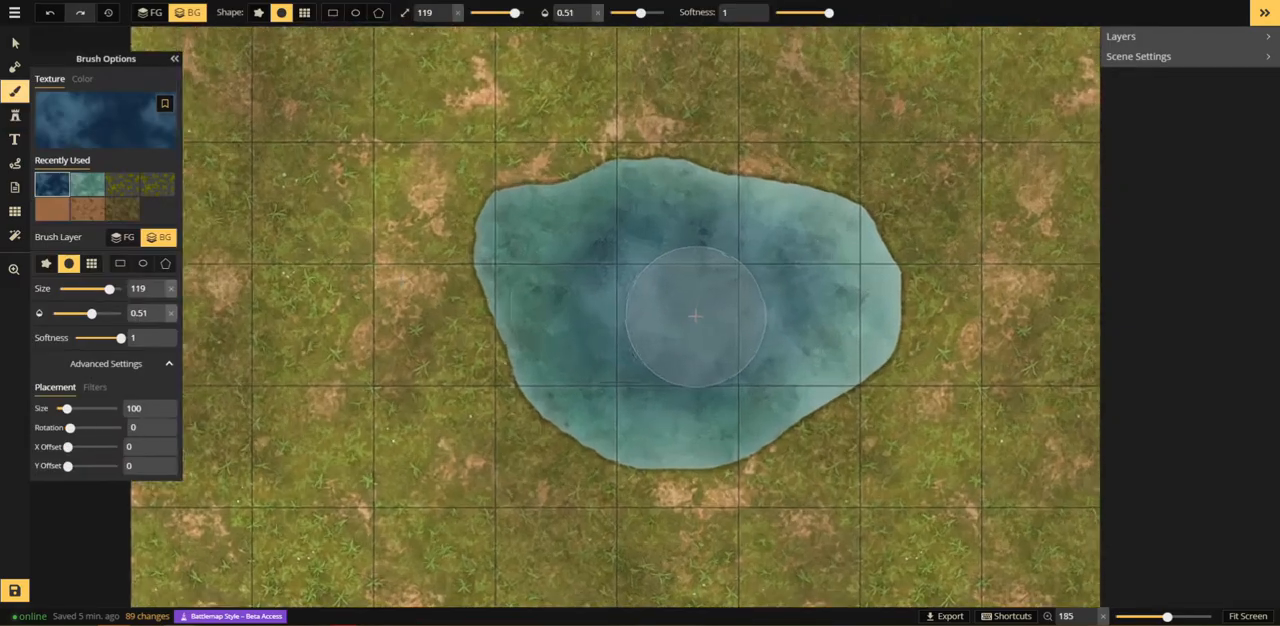
Step: Browse the texture catalog and pick the scattered small stones texture from Dungeon Textures for the brush
key(f)
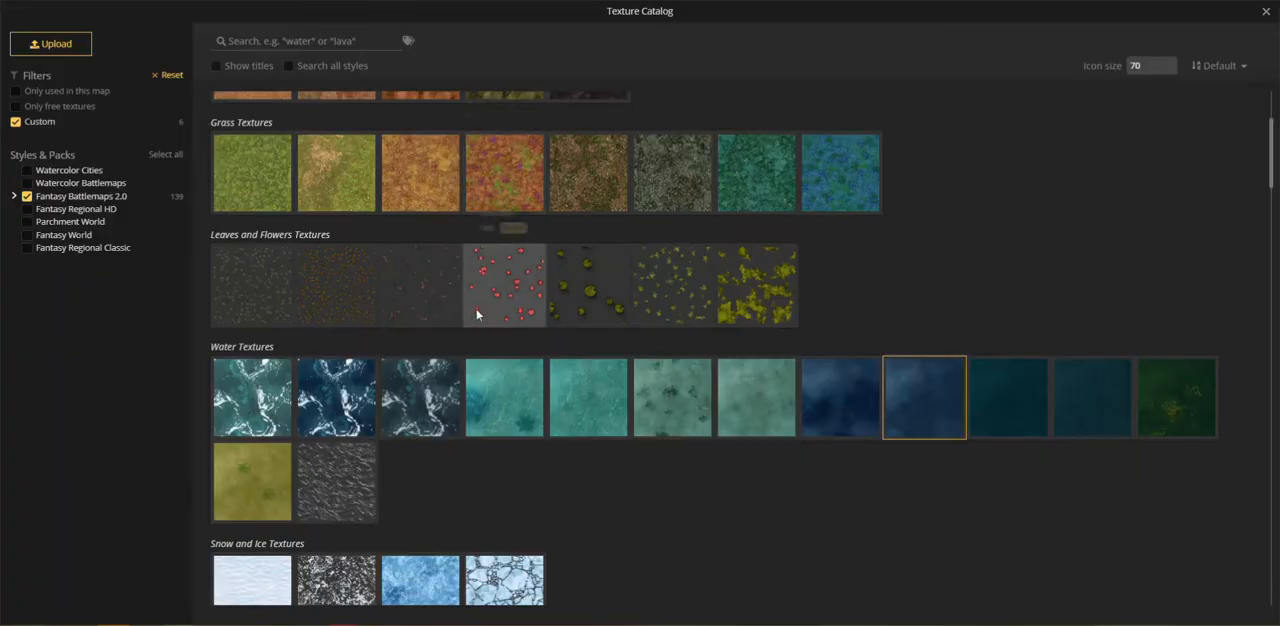
scroll(510, 333, down, 3)
scroll(510, 333, up, 2)
scroll(510, 333, up, 3)
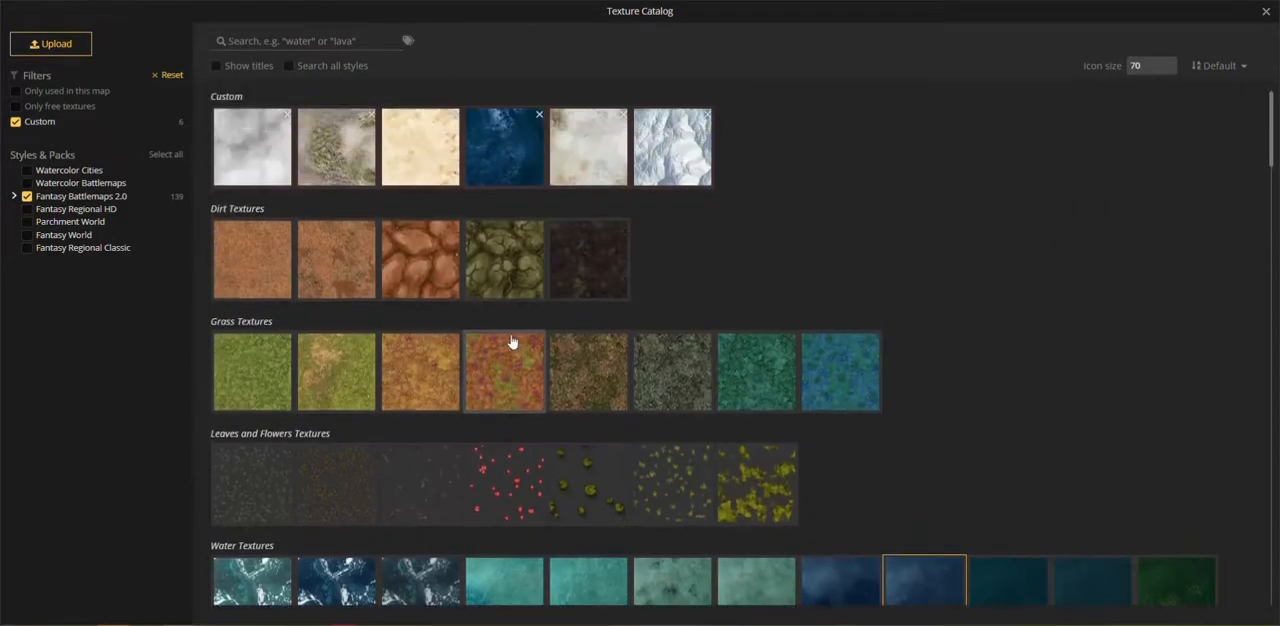
scroll(510, 333, down, 7)
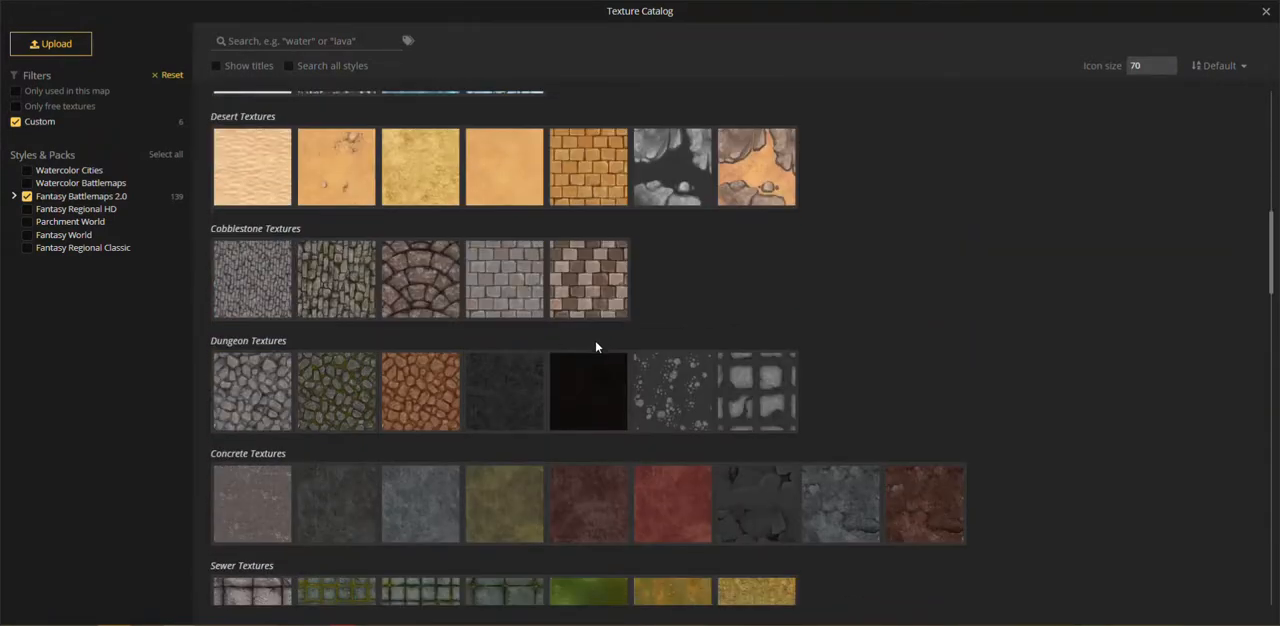
scroll(594, 346, down, 4)
scroll(595, 340, down, 2)
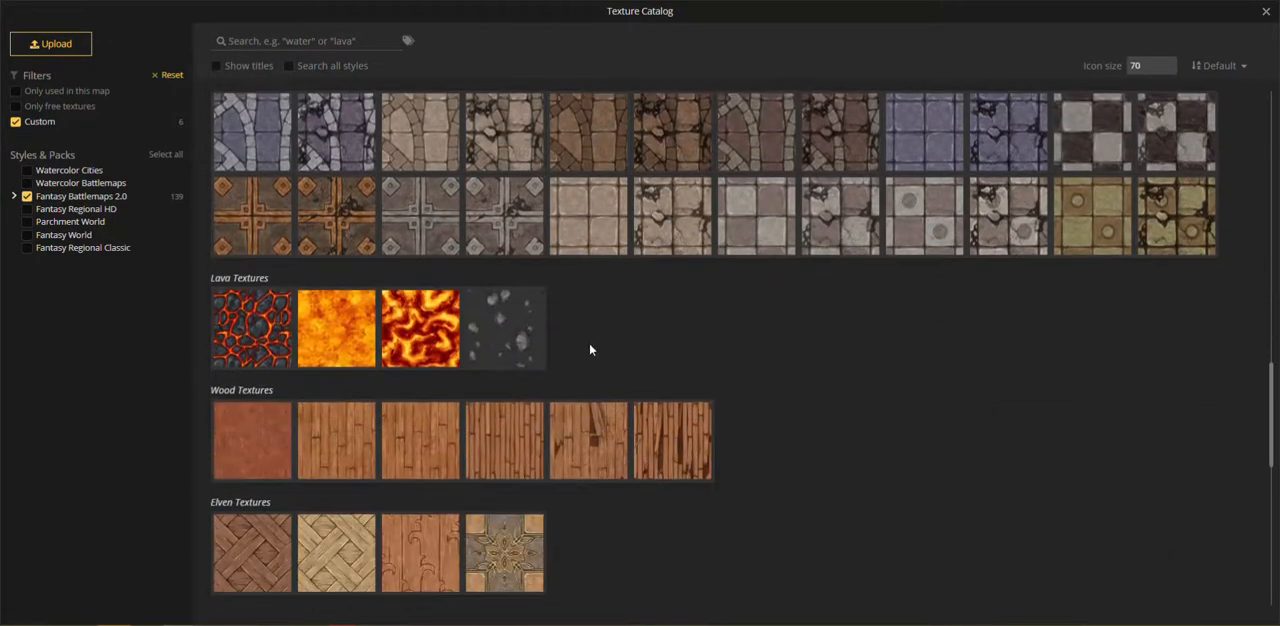
scroll(637, 358, down, 5)
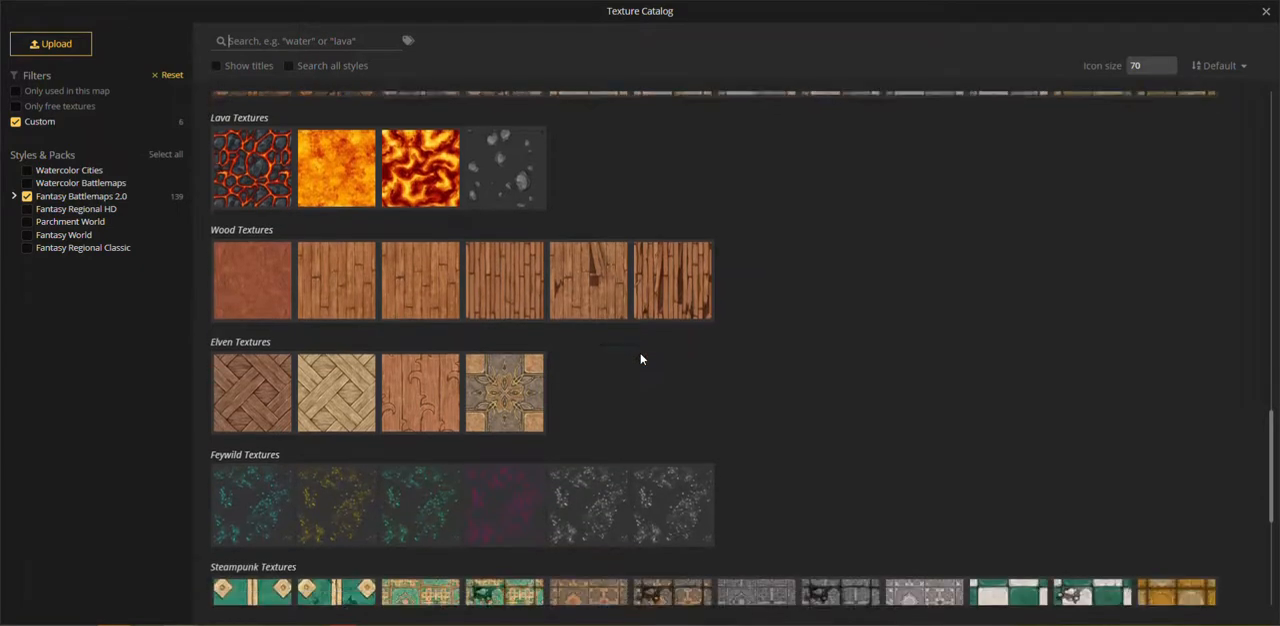
scroll(641, 356, up, 10)
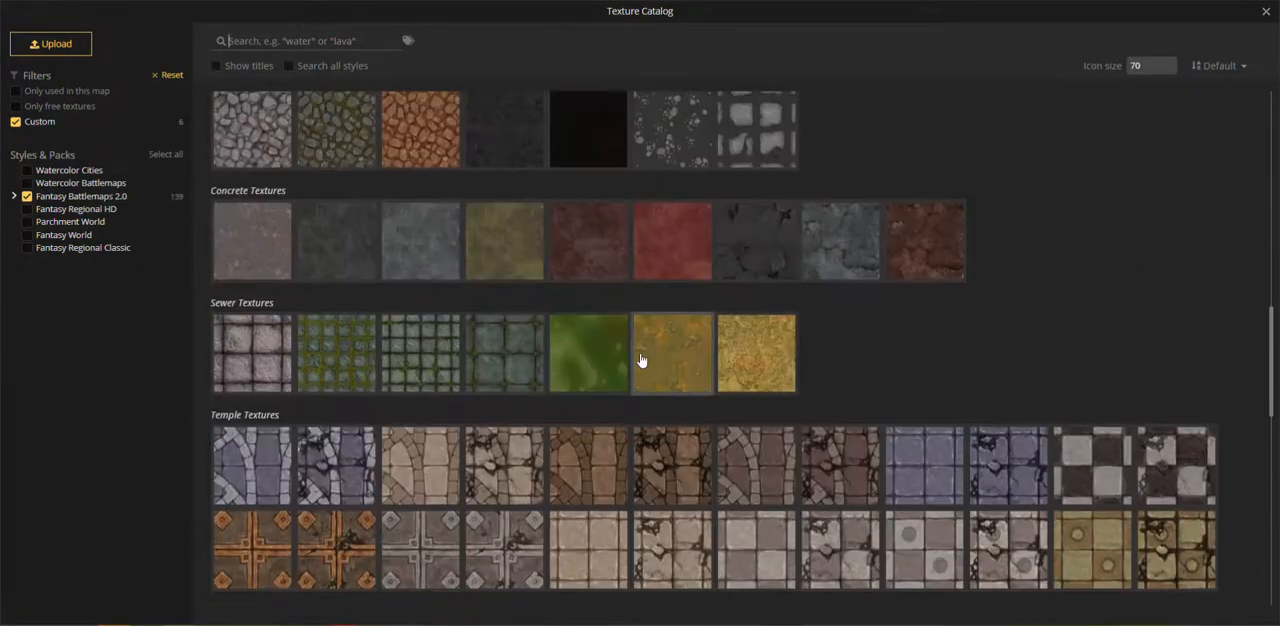
scroll(641, 358, up, 2)
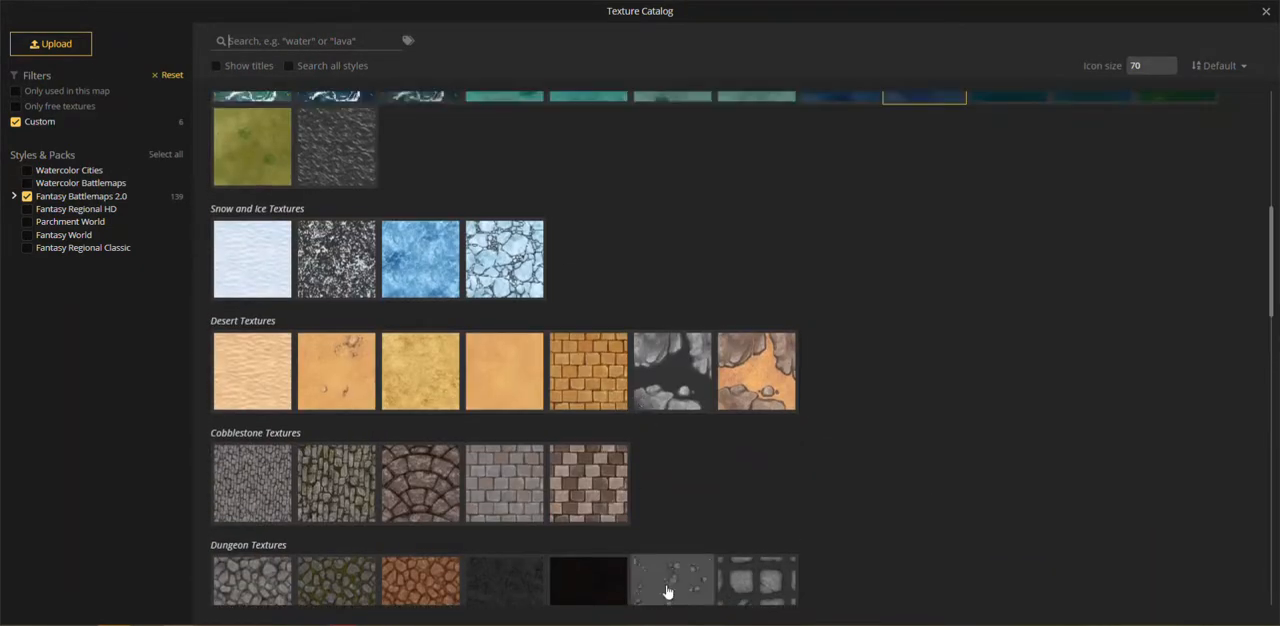
click(666, 590)
Step: Set the stone brush to size 49, opacity 0.25 and softness 0, with the texture's placement size at 76.15
key(bracketleft)
key(bracketleft)
key(bracketleft)
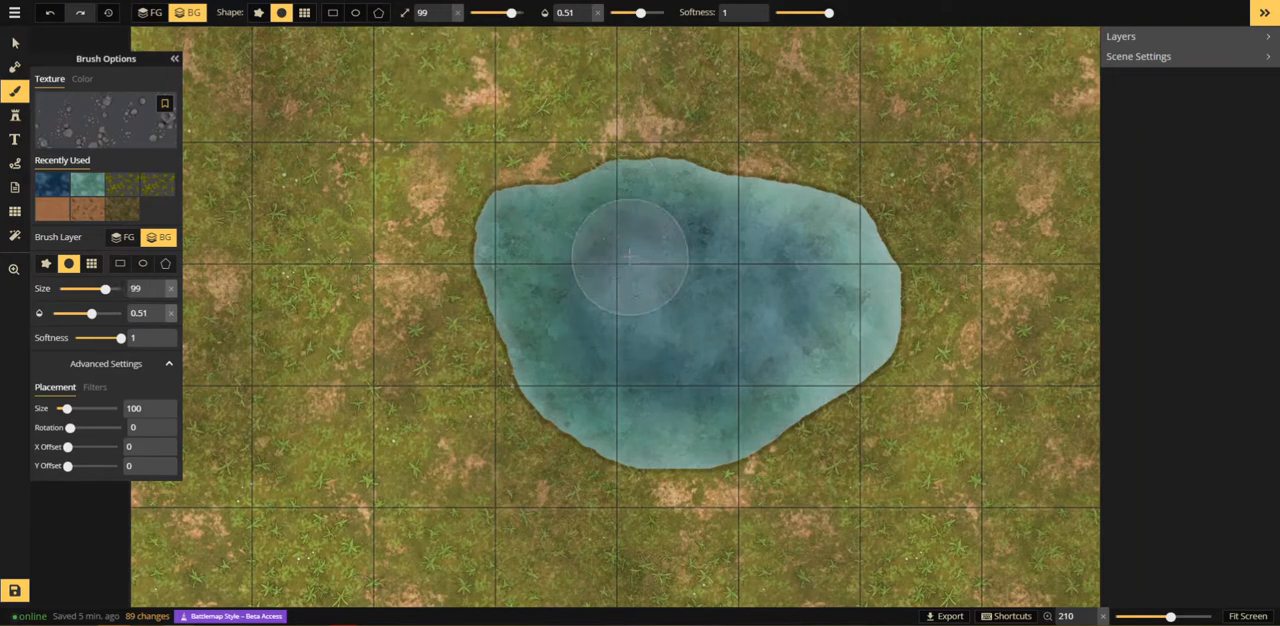
drag(790, 12, 774, 12)
key(bracketleft)
key(bracketleft)
key(bracketleft)
key(bracketleft)
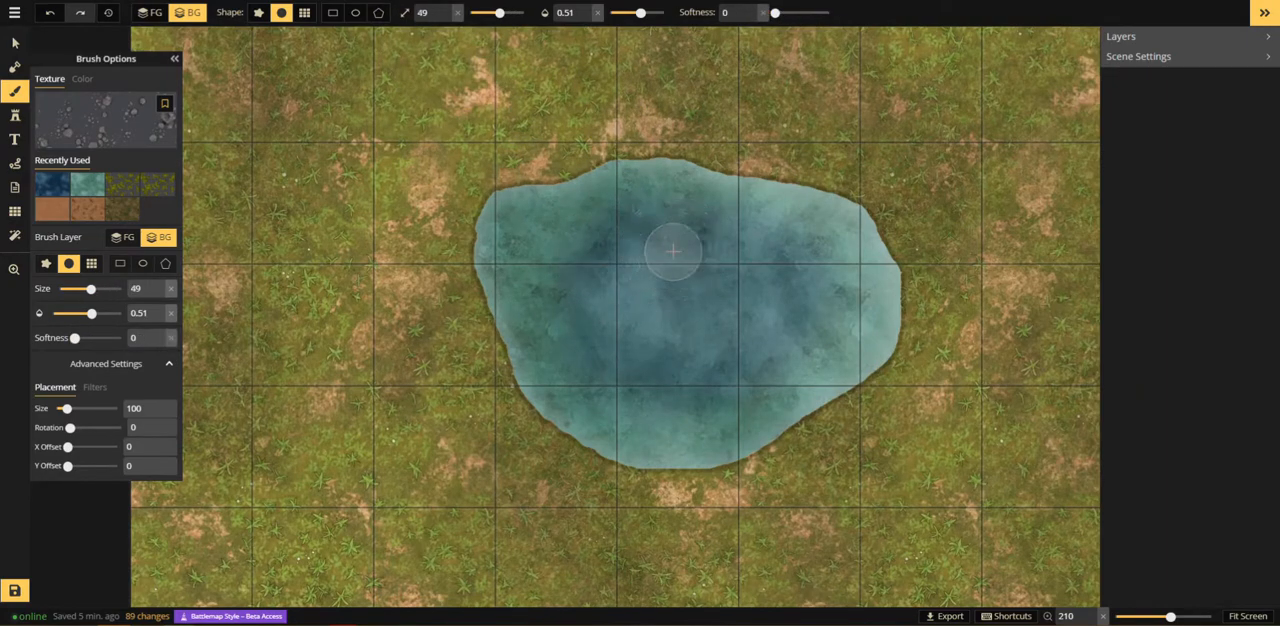
drag(65, 408, 65, 408)
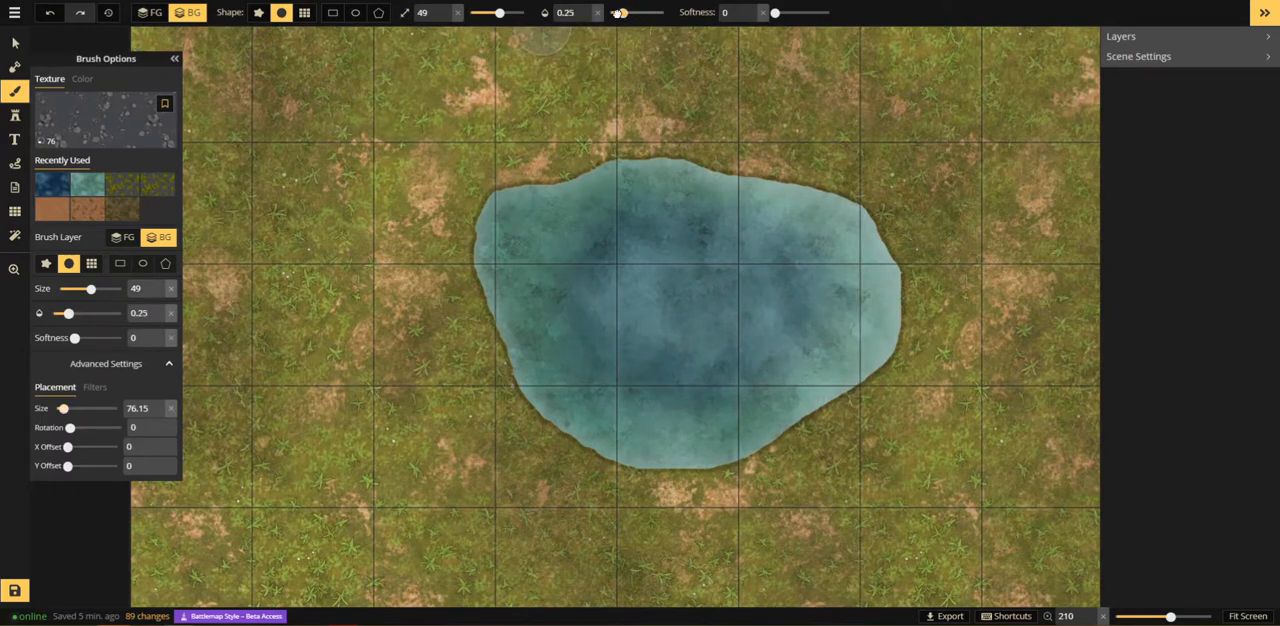
Step: Reduce the brush to size 29 and paint a cluster of submerged stones near the pond's western shore
scroll(610, 335, up, 5)
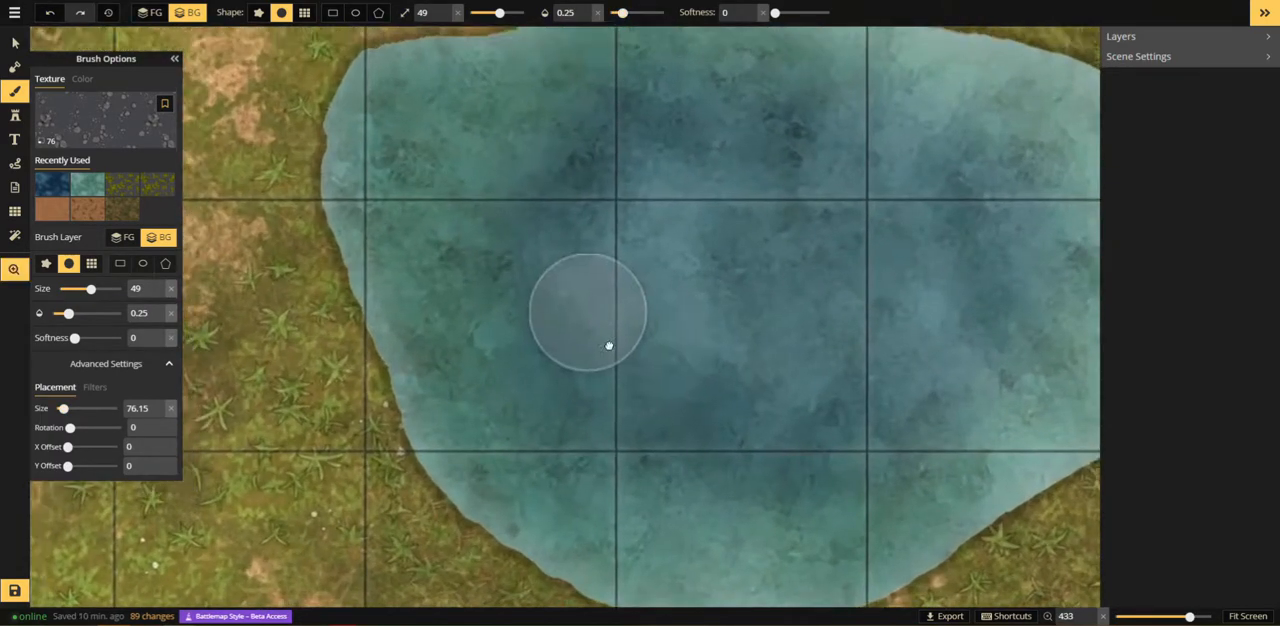
drag(609, 346, 632, 388)
mouse_move(475, 227)
mouse_down()
mouse_move(515, 297)
mouse_move(510, 257)
mouse_move(500, 288)
mouse_move(531, 342)
mouse_move(537, 255)
mouse_move(468, 320)
mouse_up()
scroll(467, 321, down, 5)
click(465, 323)
click(460, 346)
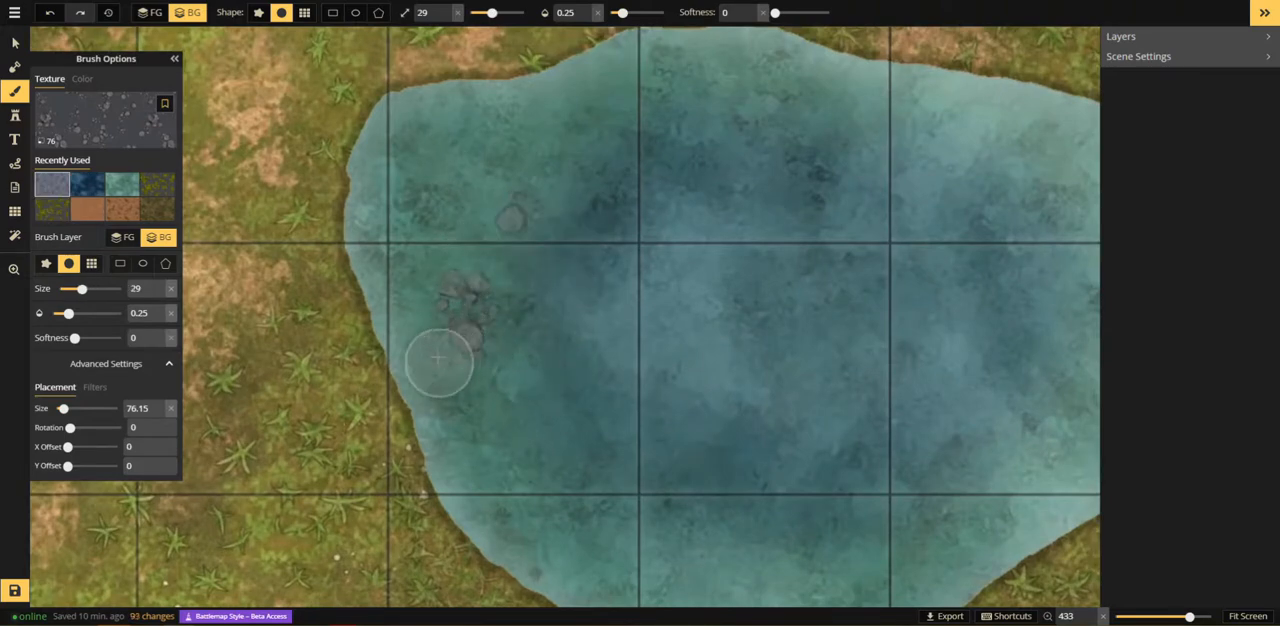
drag(439, 360, 442, 334)
click(455, 297)
click(551, 333)
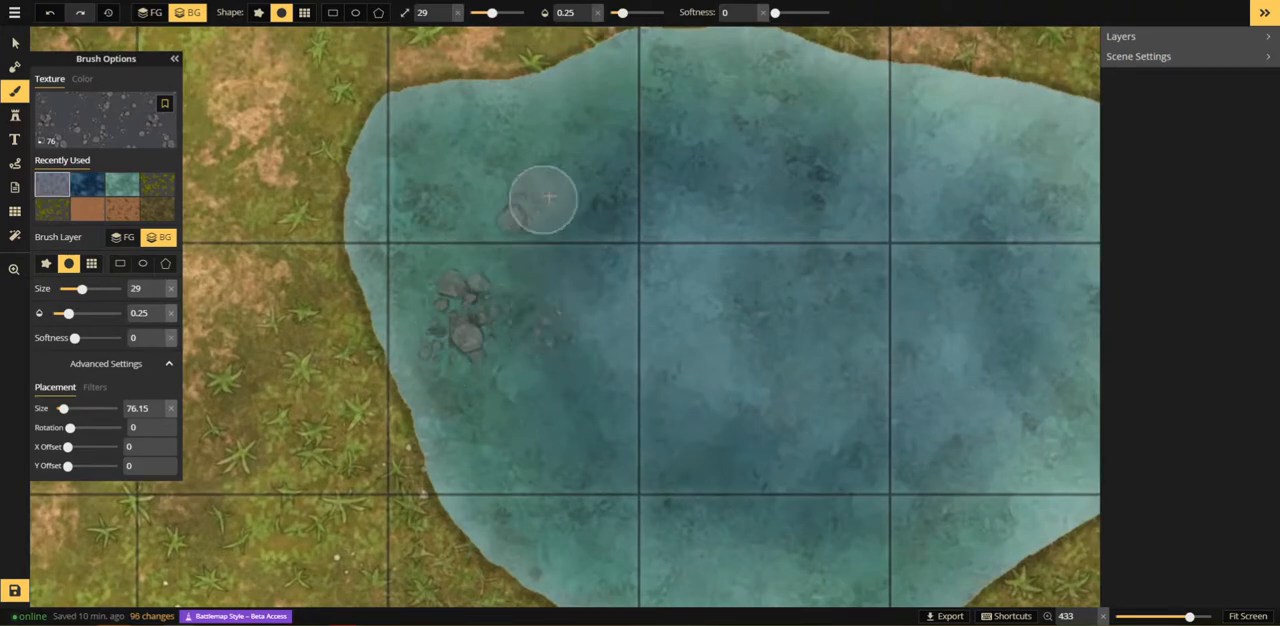
Step: Paint a group of larger and smaller submerged stones in the pond's northwestern part
drag(548, 198, 564, 190)
click(578, 163)
click(566, 145)
click(589, 147)
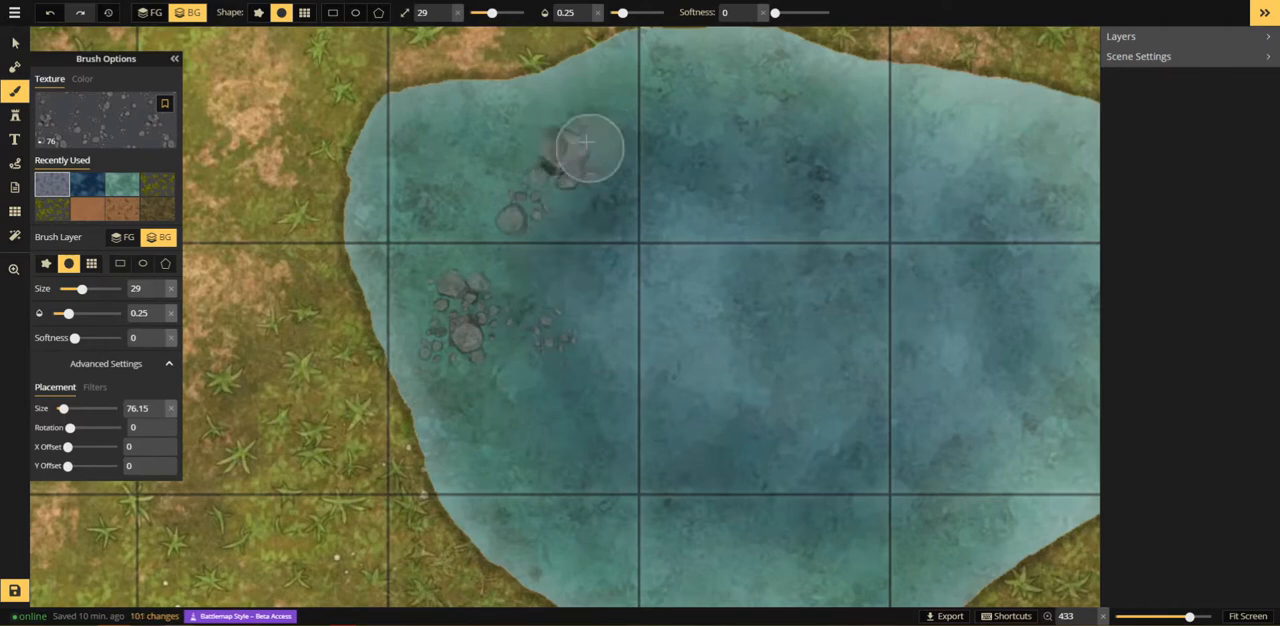
click(595, 184)
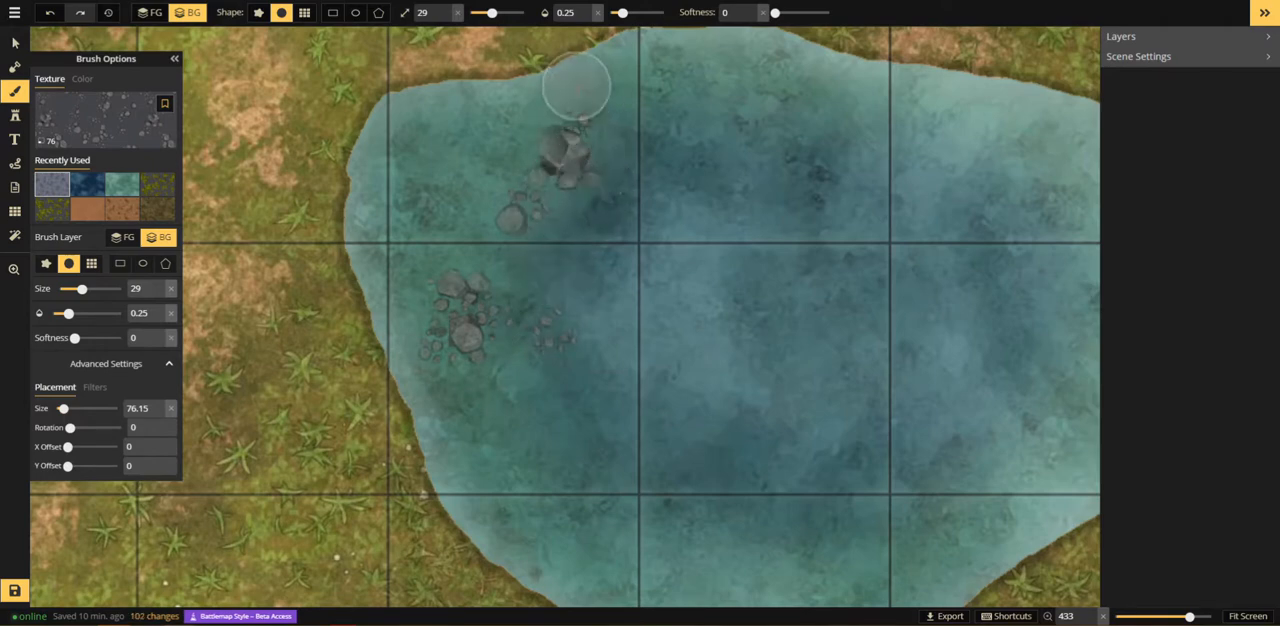
click(602, 148)
click(574, 141)
click(558, 88)
click(583, 105)
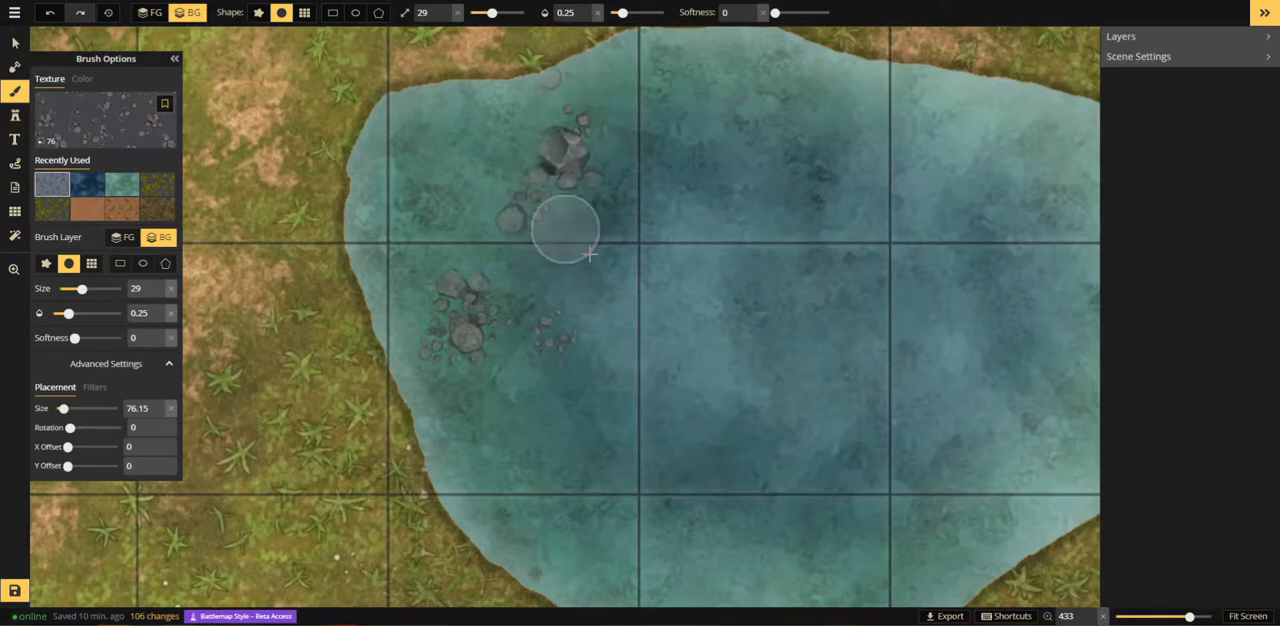
Step: Paint faint submerged stones along the pond's southern shore with the same brush
drag(906, 482, 569, 162)
click(510, 273)
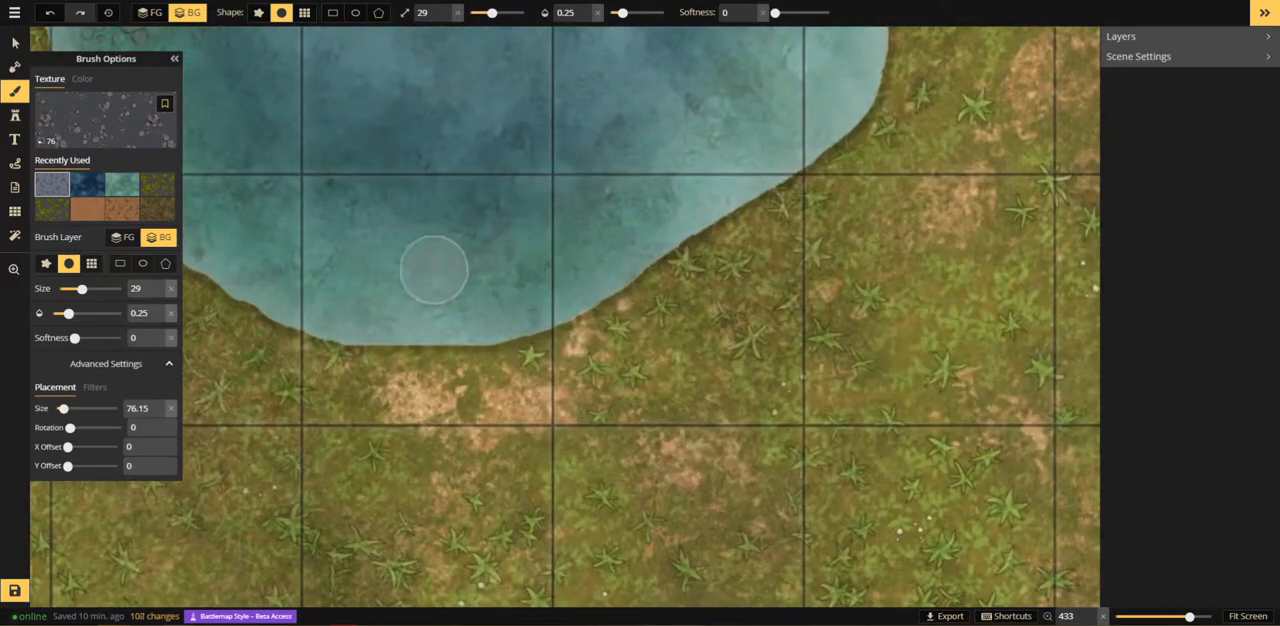
click(527, 323)
click(506, 272)
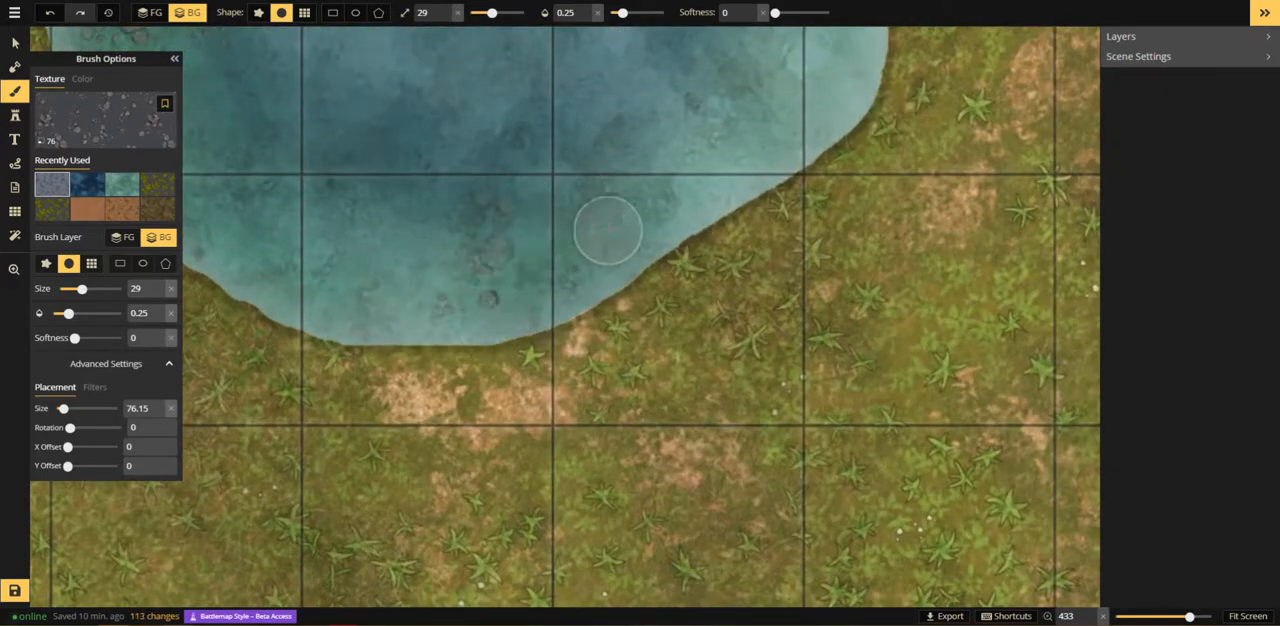
Step: Enlarge the brush to size 59 and paint scattered submerged stones along the pond's southern, southeastern and eastern edges
key(])
key(])
key(])
click(580, 246)
click(510, 264)
drag(638, 253, 534, 508)
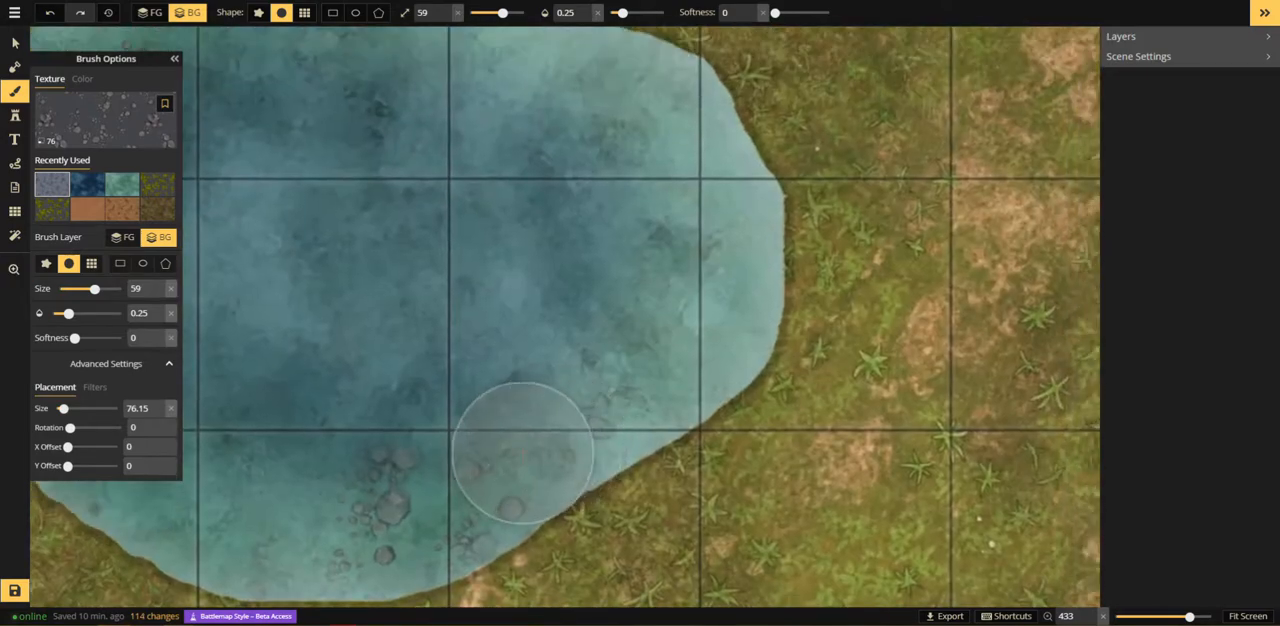
click(648, 416)
click(758, 294)
click(717, 130)
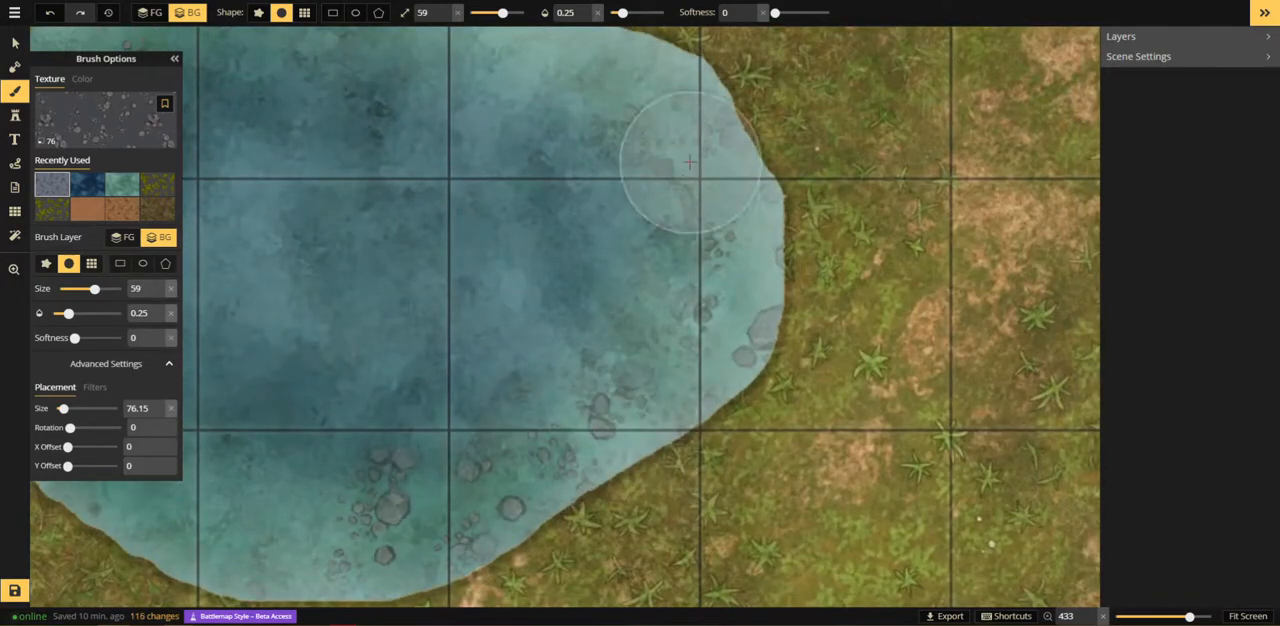
Step: Reduce the brush to size 19 and strengthen individual stones in the pond's eastern and southern clusters
key([)
key([)
key([)
click(654, 171)
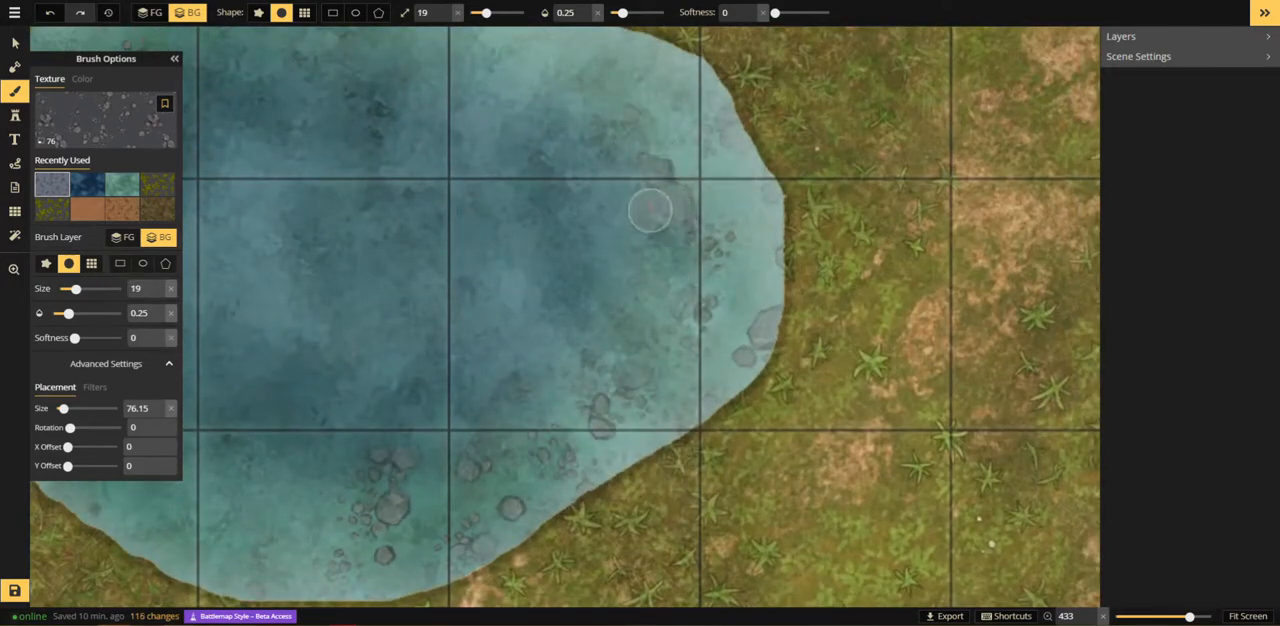
click(648, 205)
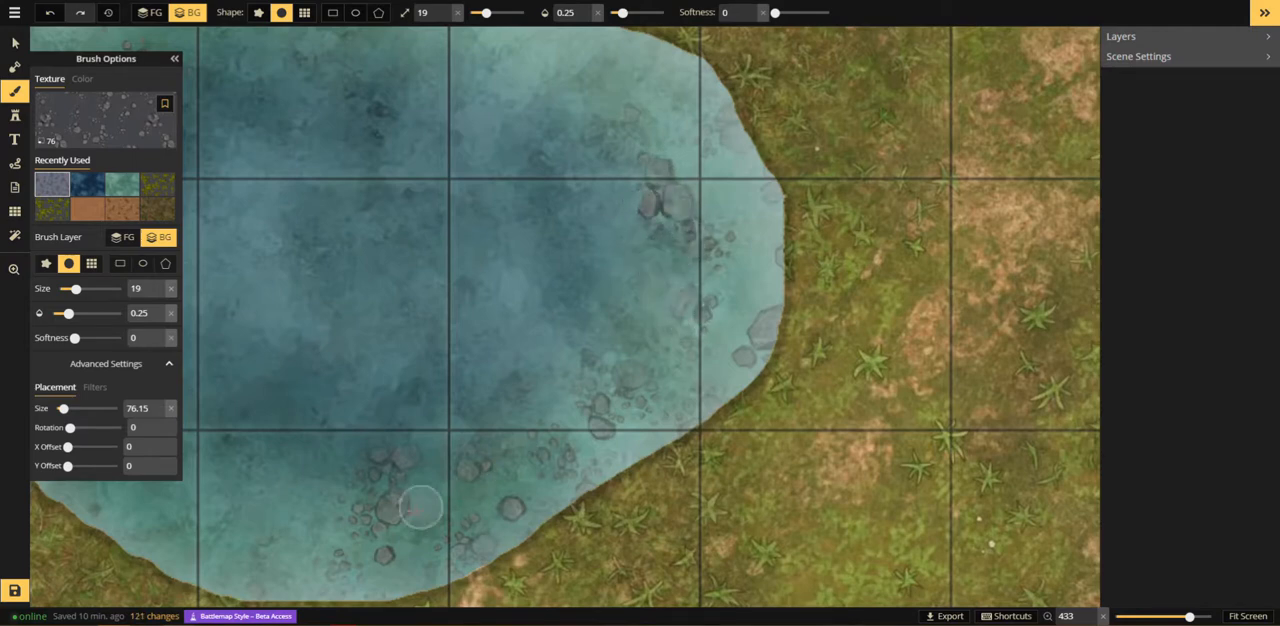
click(481, 556)
click(386, 457)
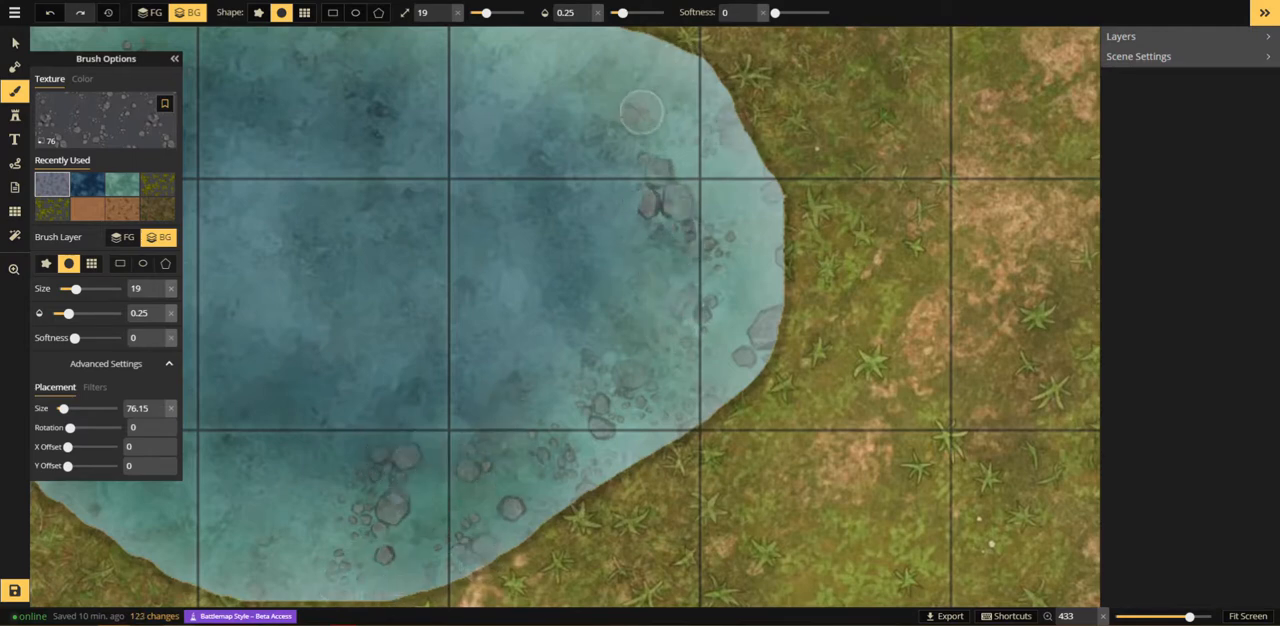
Step: Search the stamp catalog for "rock" and pick a large grey rock stamp
click(14, 115)
click(56, 113)
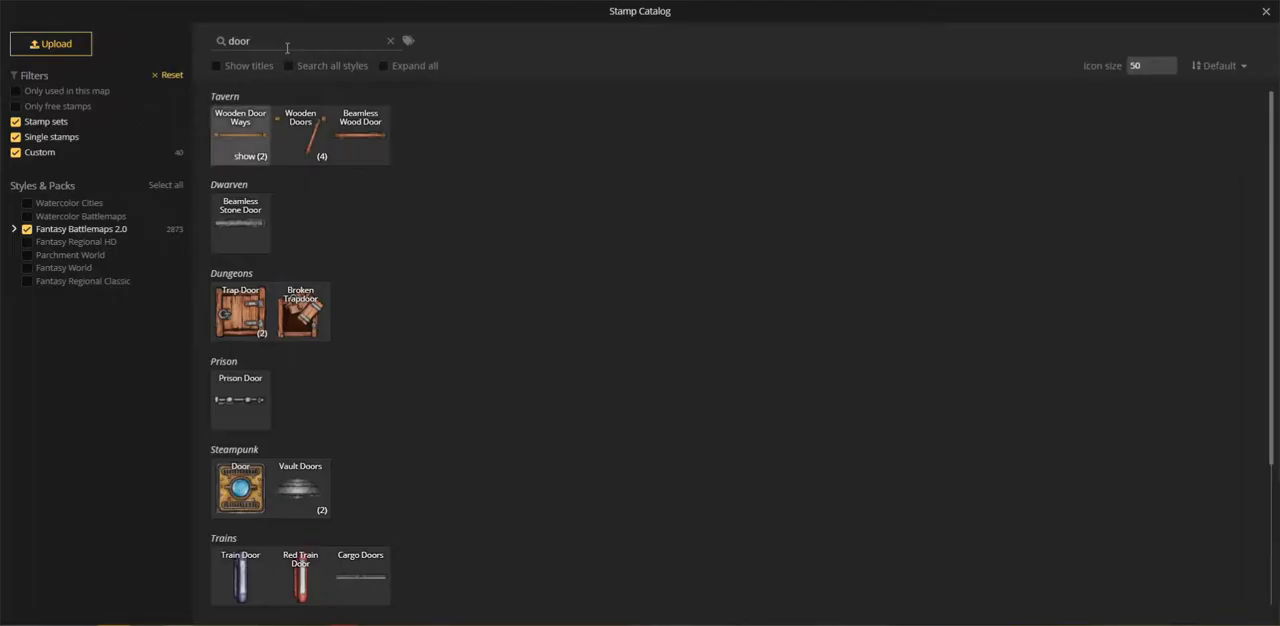
double_click(240, 42)
text(rock)
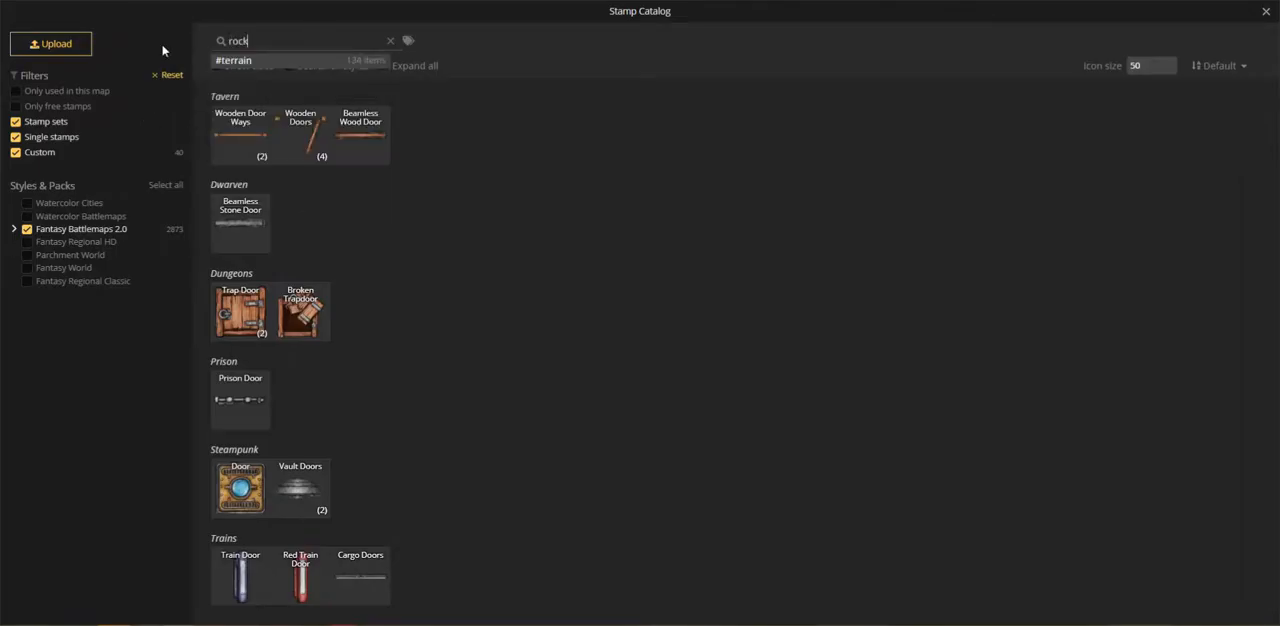
click(300, 310)
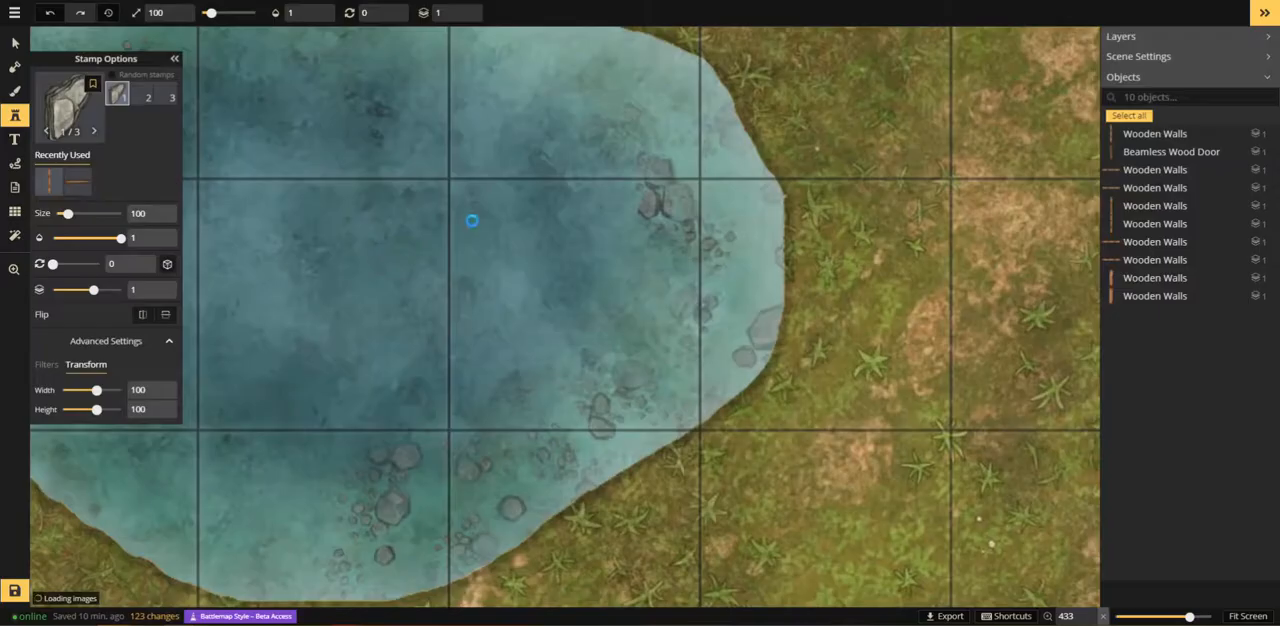
Step: Place the rock stamp in the pond's deep centre at size 20, opacity 0.25 and rotation 60
scroll(378, 257, down, 7)
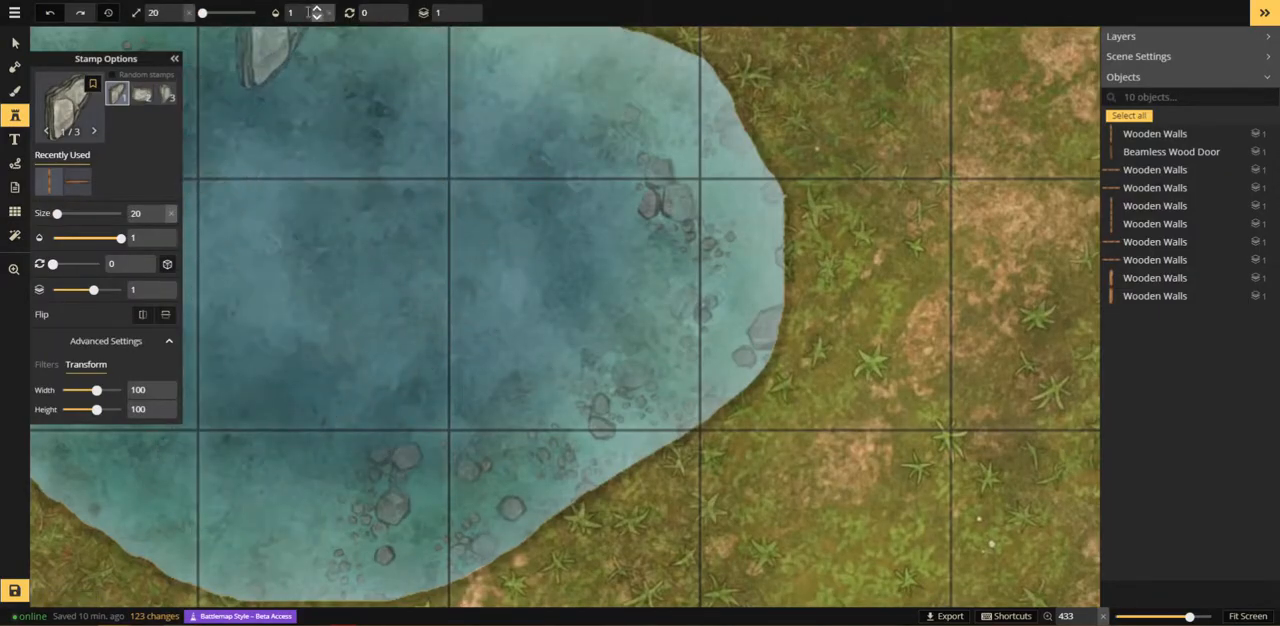
text(0.25)
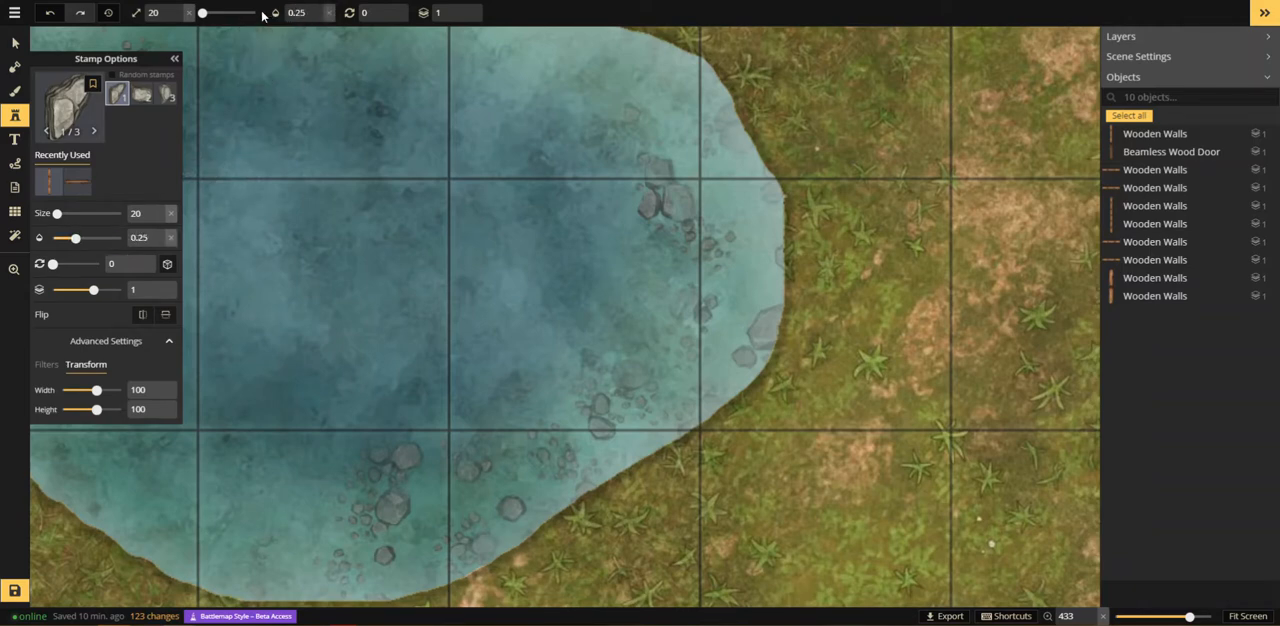
scroll(298, 218, up, 4)
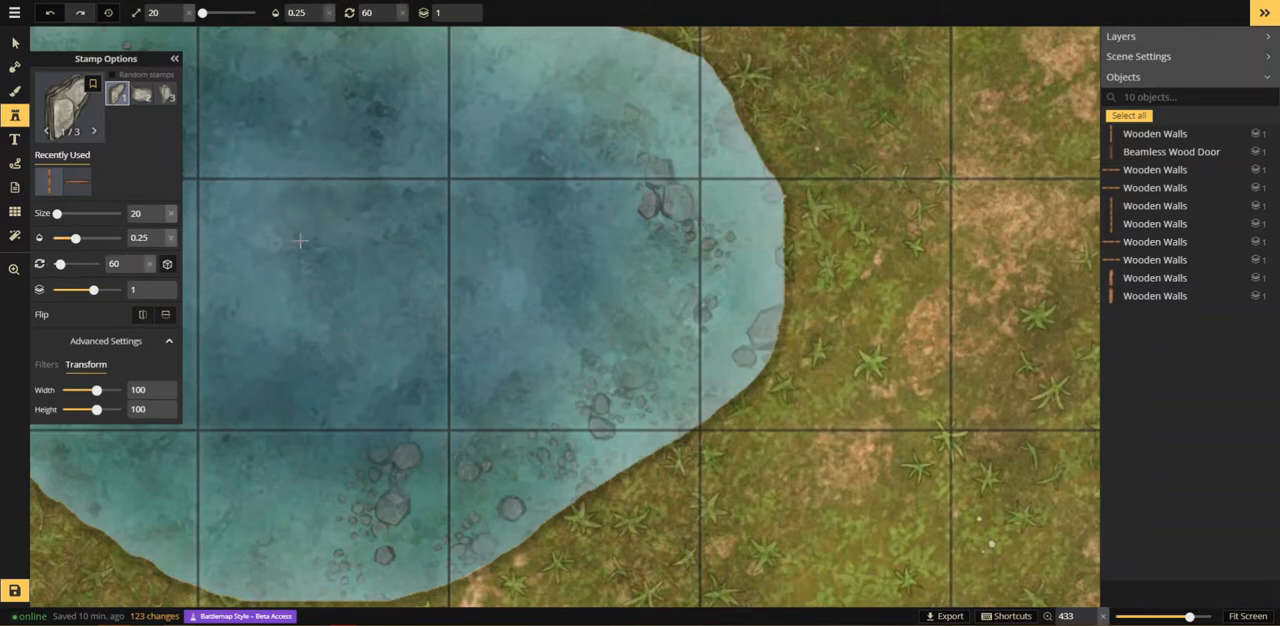
click(309, 238)
Step: Set up a brush with the plain brown dirt texture at size 49 and opacity 1 on the foreground layer
click(23, 276)
scroll(251, 282, down, 2)
scroll(251, 282, down, 5)
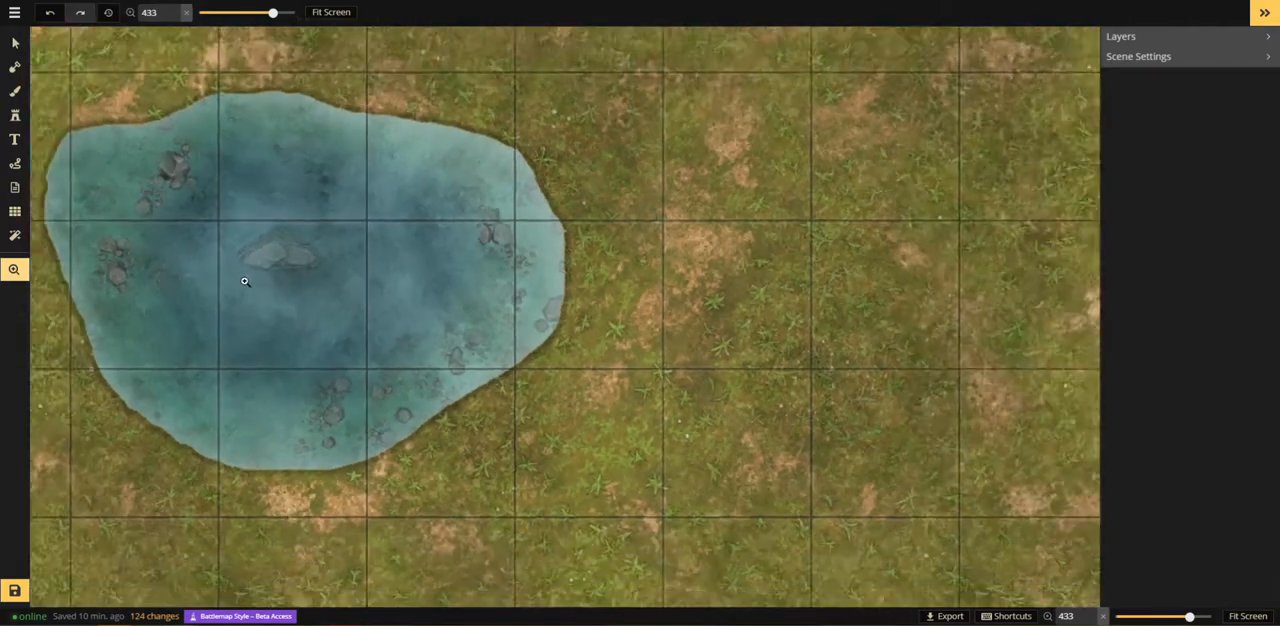
drag(257, 224, 620, 280)
scroll(456, 300, up, 2)
scroll(453, 301, up, 5)
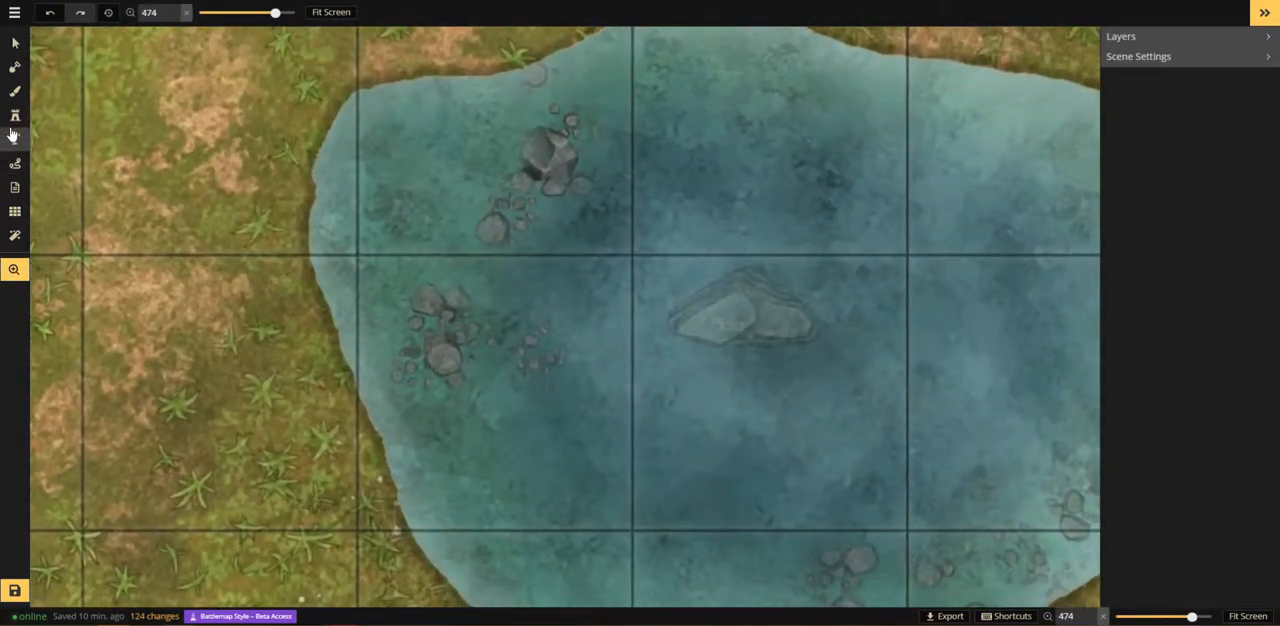
click(16, 43)
click(16, 92)
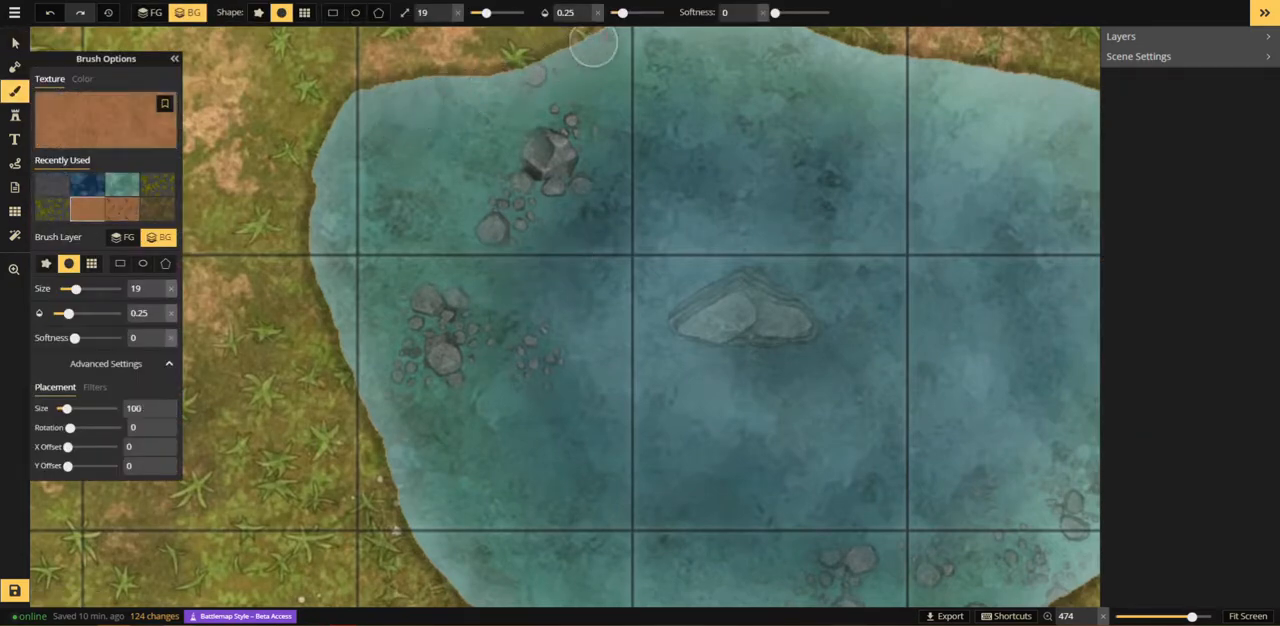
drag(622, 12, 672, 20)
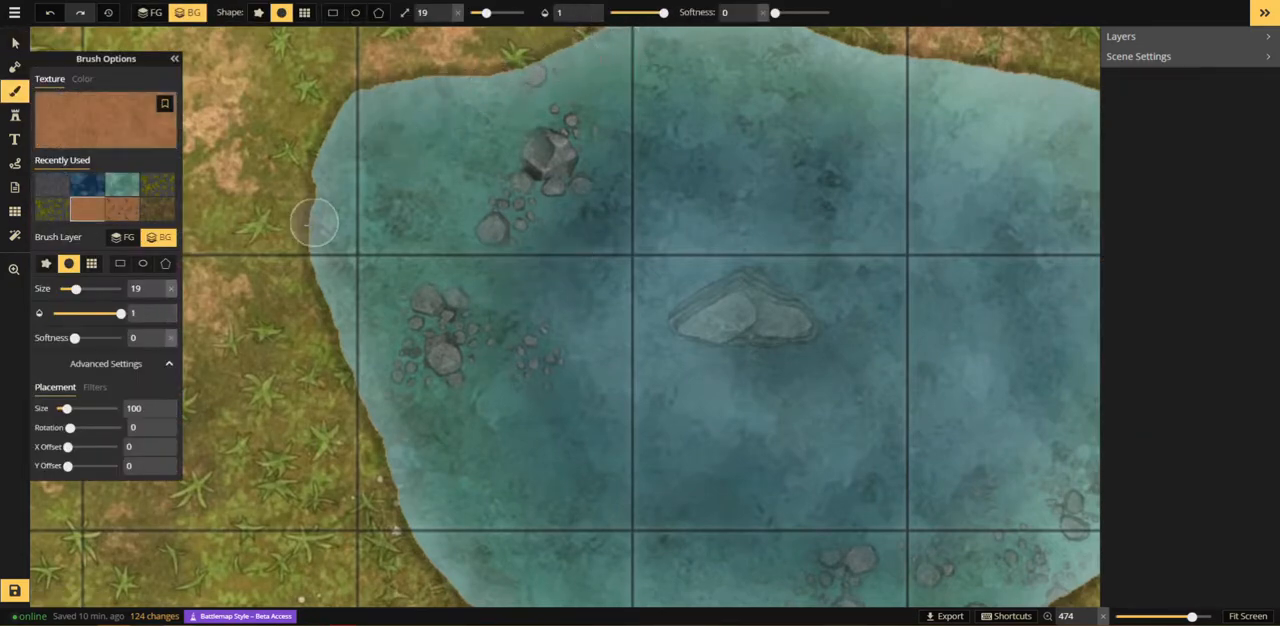
scroll(314, 230, up, 4)
scroll(317, 235, down, 1)
click(152, 13)
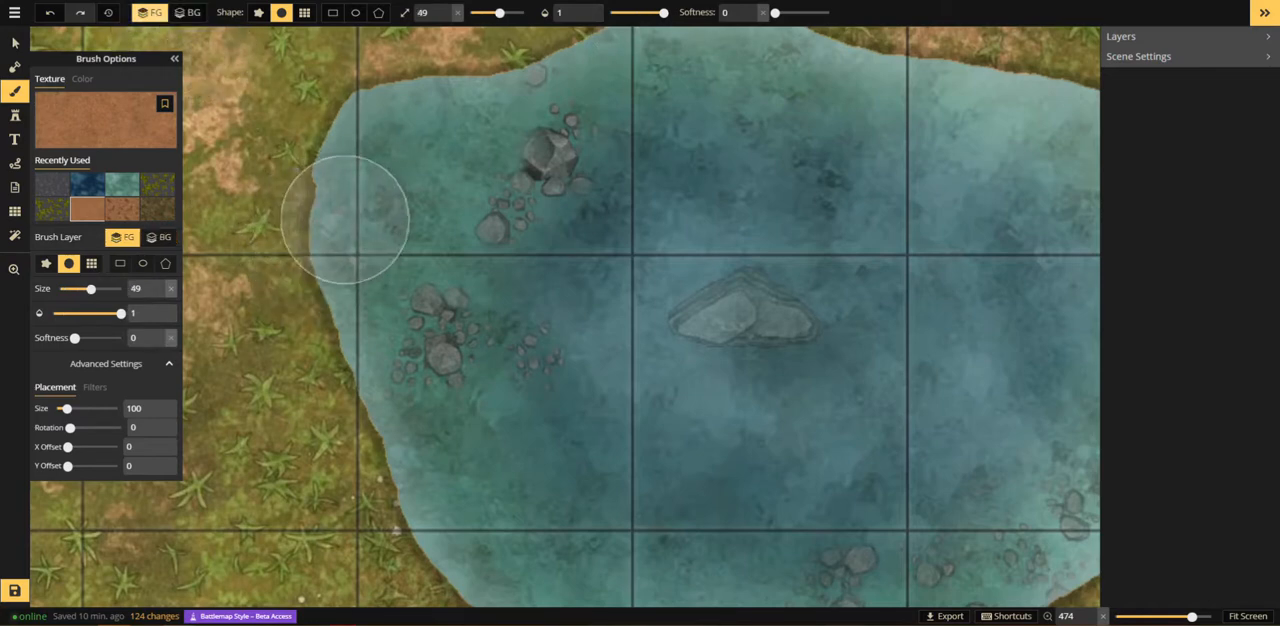
Step: Try a foreground dirt stroke along the pond's western shore and undo it
scroll(342, 220, down, 4)
drag(328, 268, 340, 422)
key(ctrl+z)
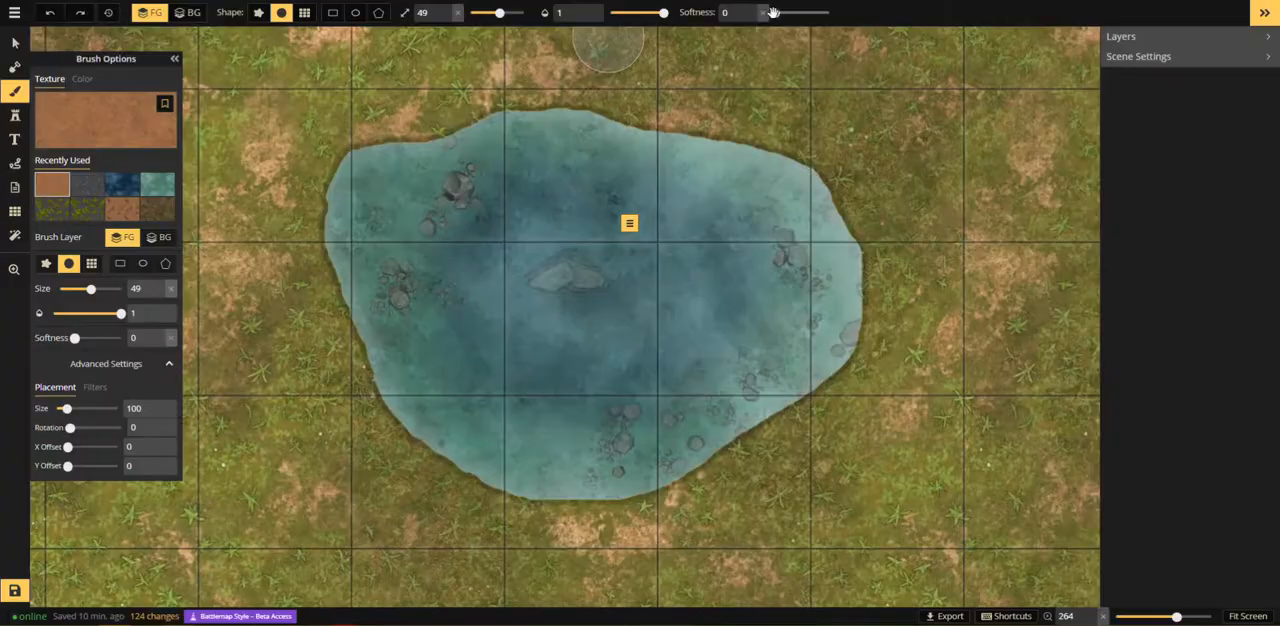
Step: Paint a brown dirt border around the pond's entire shoreline on the foreground layer with brush softness 1
mouse_move(358, 327)
mouse_down()
mouse_move(406, 450)
mouse_move(489, 506)
mouse_move(553, 522)
mouse_move(623, 515)
mouse_move(698, 484)
mouse_move(876, 352)
mouse_move(861, 229)
mouse_move(829, 181)
mouse_move(889, 278)
mouse_up()
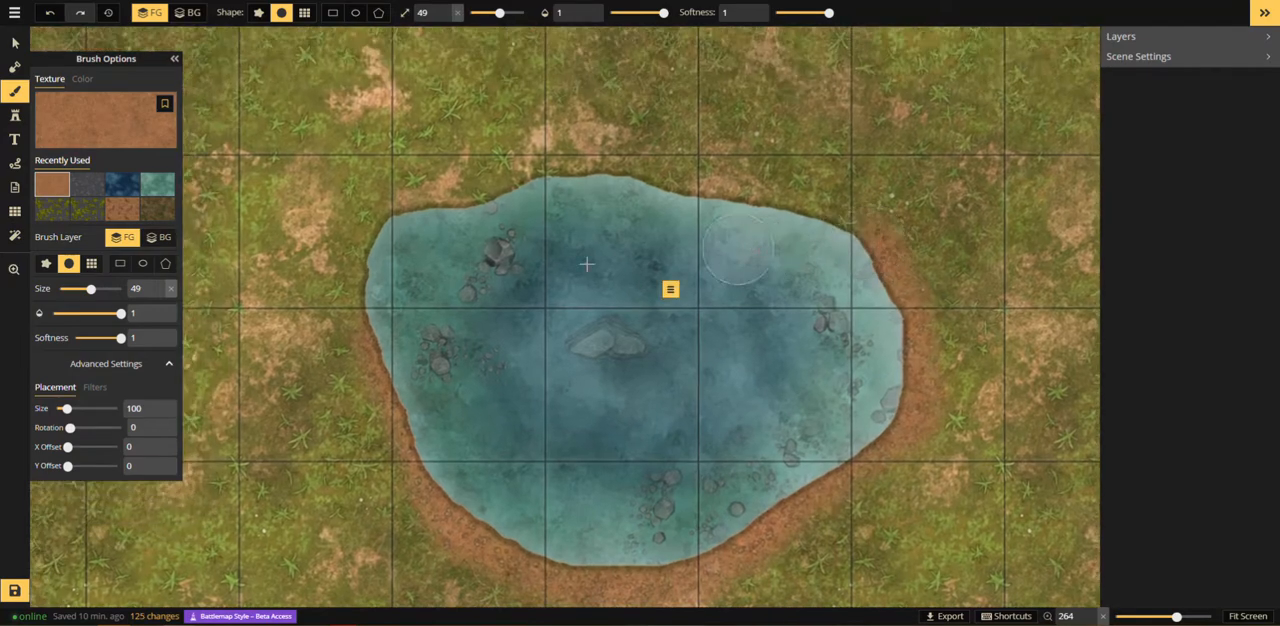
mouse_move(369, 321)
mouse_down()
mouse_move(400, 224)
mouse_move(586, 153)
mouse_move(764, 197)
mouse_move(842, 197)
mouse_move(885, 232)
mouse_up()
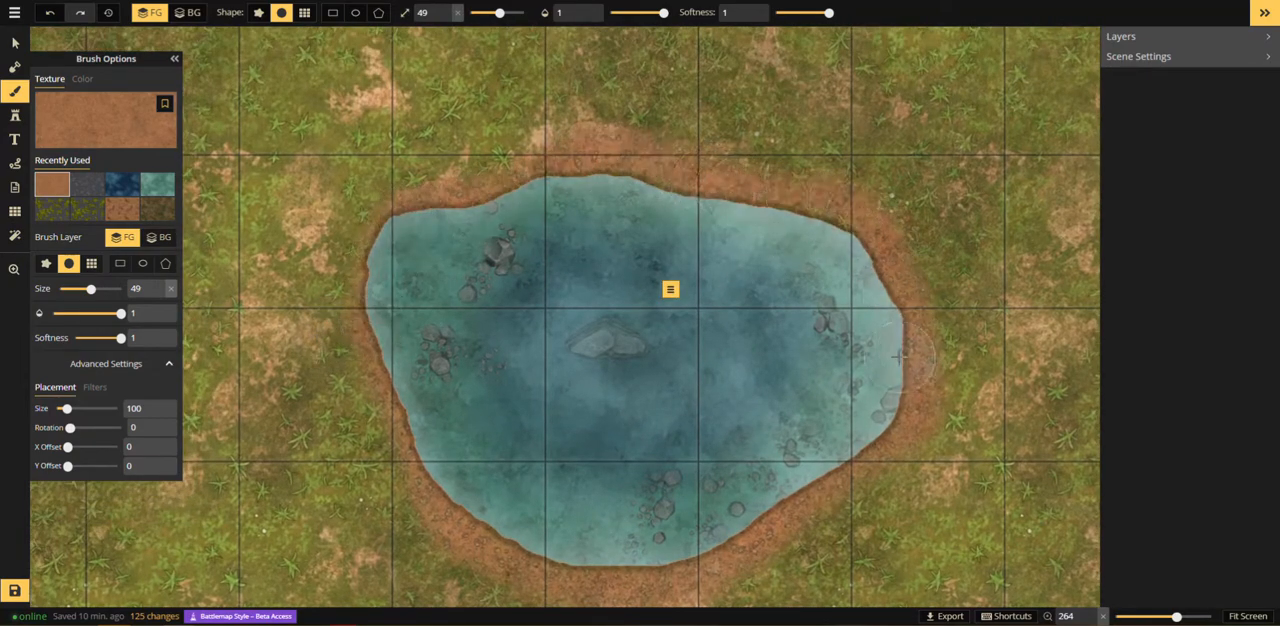
Step: Try a dotted white path of thickness 1.5 and opacity 0.8 along the dirt trail to the building's door and delete it
click(14, 271)
scroll(671, 320, down, 2)
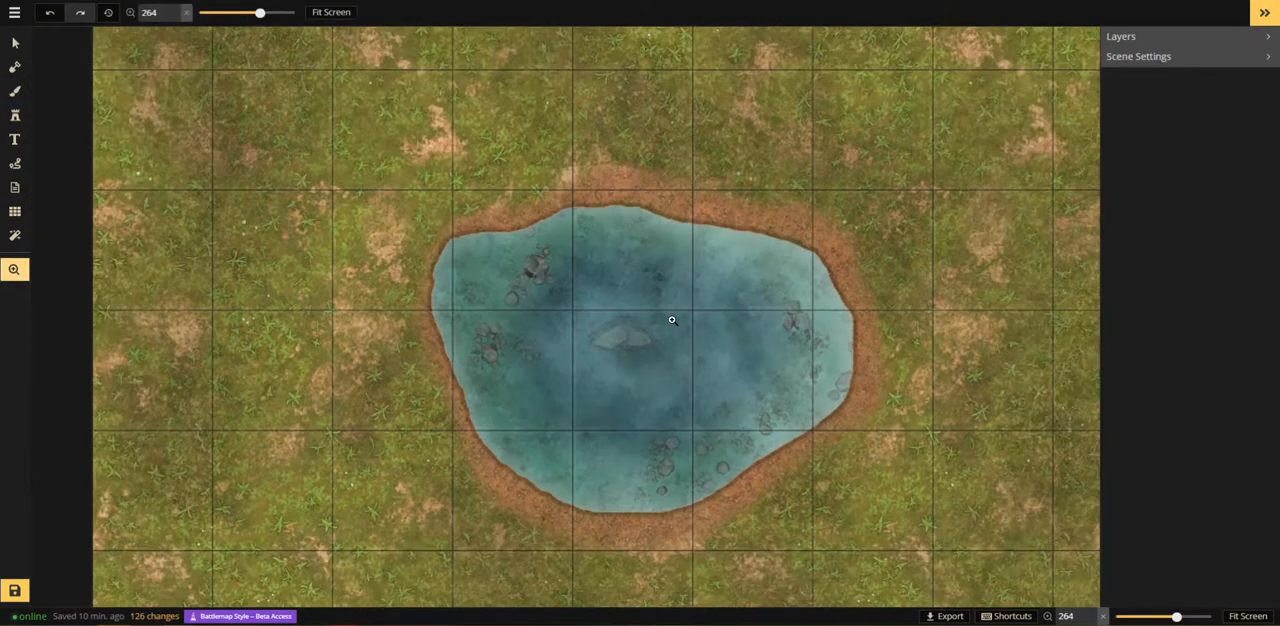
drag(675, 402, 538, 265)
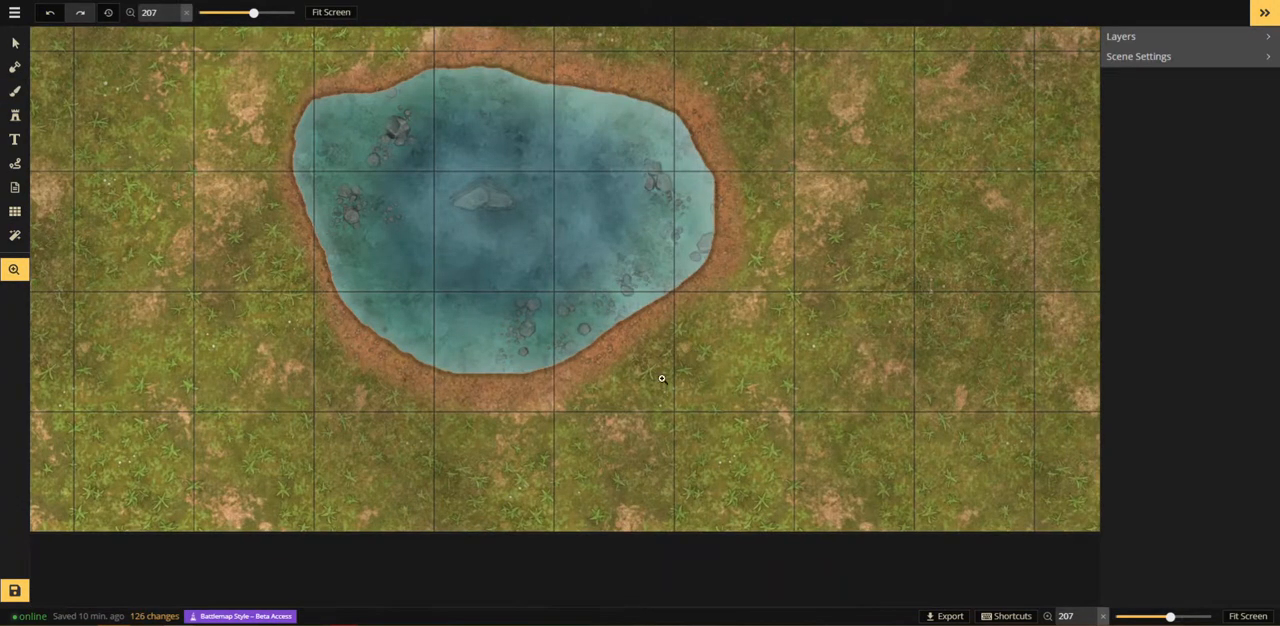
drag(662, 379, 607, 376)
scroll(628, 350, down, 4)
drag(647, 98, 681, 330)
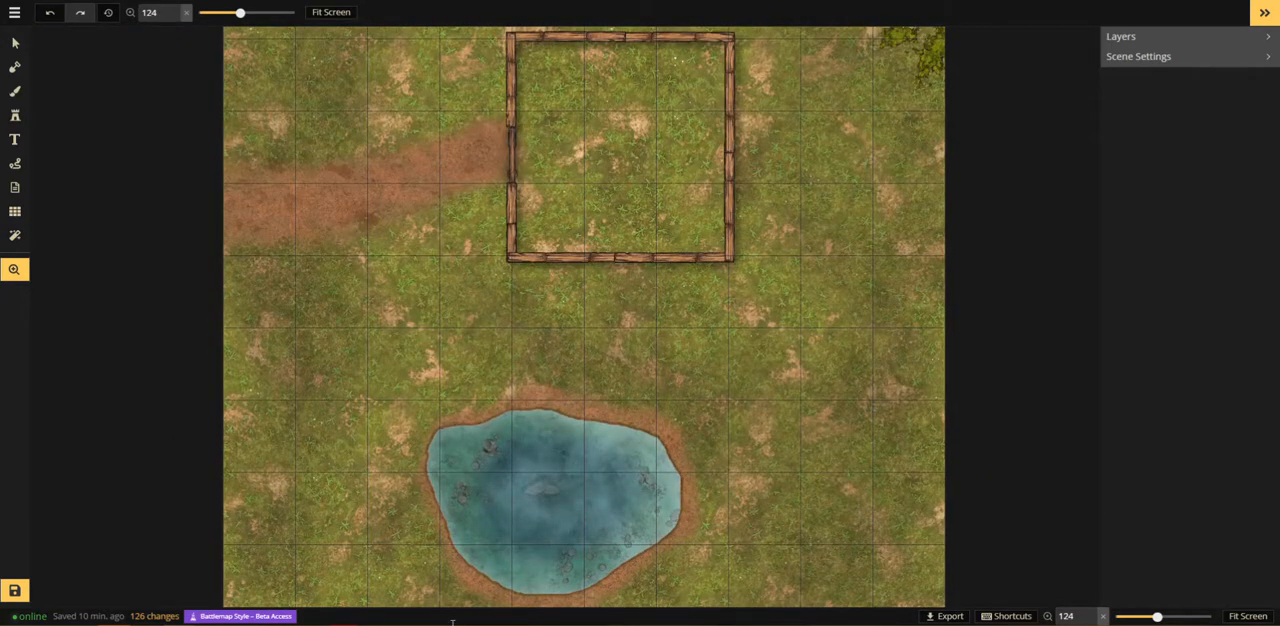
click(15, 165)
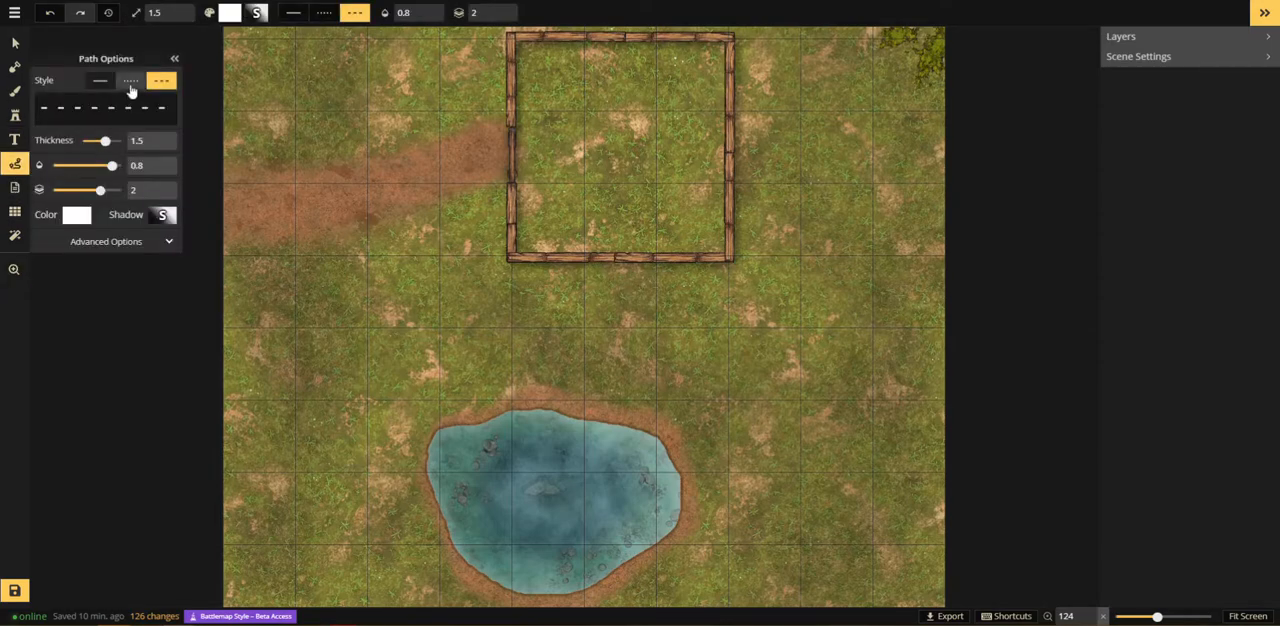
click(130, 80)
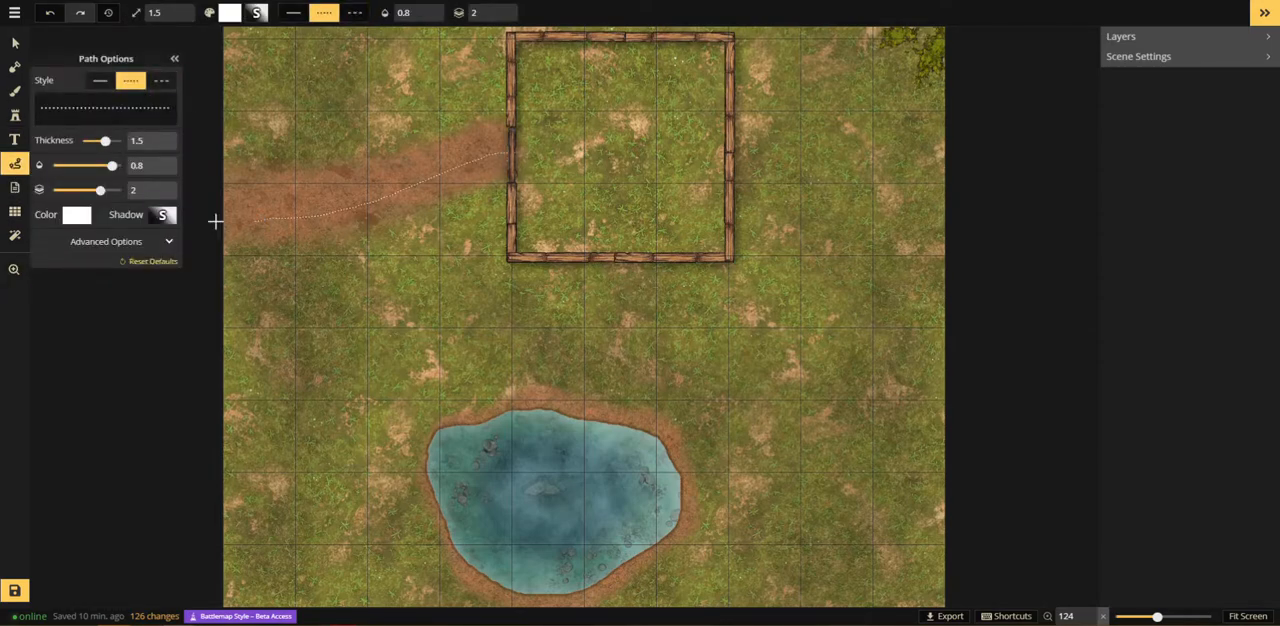
drag(215, 222, 198, 220)
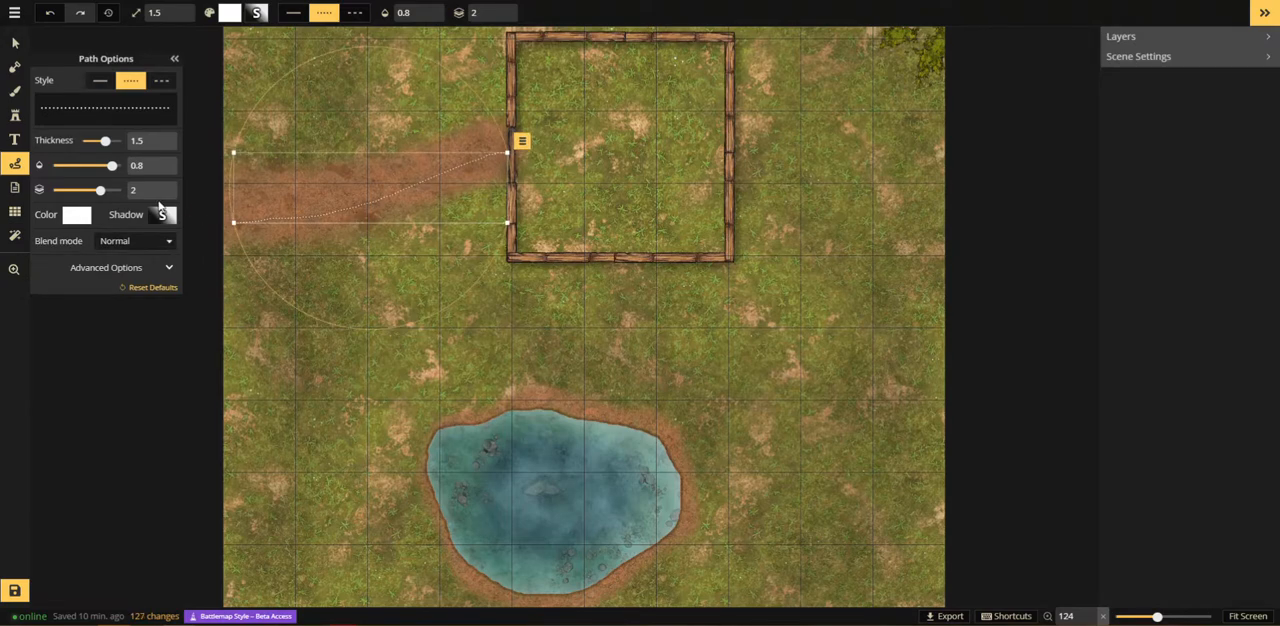
key(Delete)
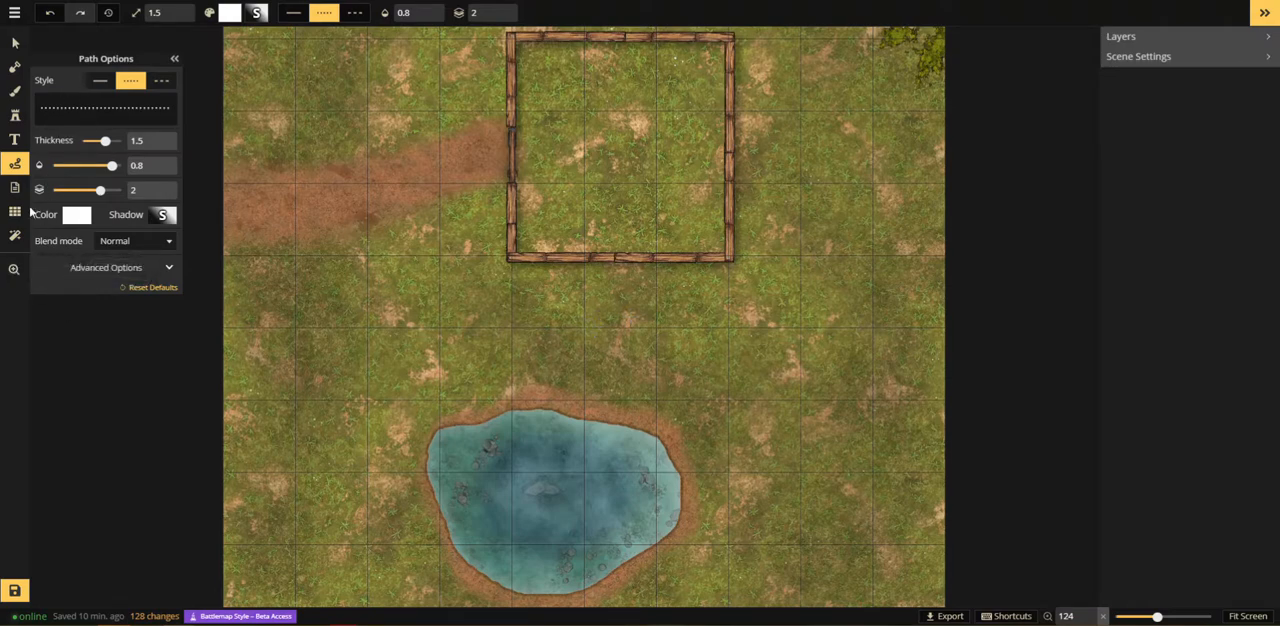
Step: Choose an intact wooden plank texture from the texture catalog's Wood Textures for the brush
click(14, 269)
scroll(324, 288, down, 3)
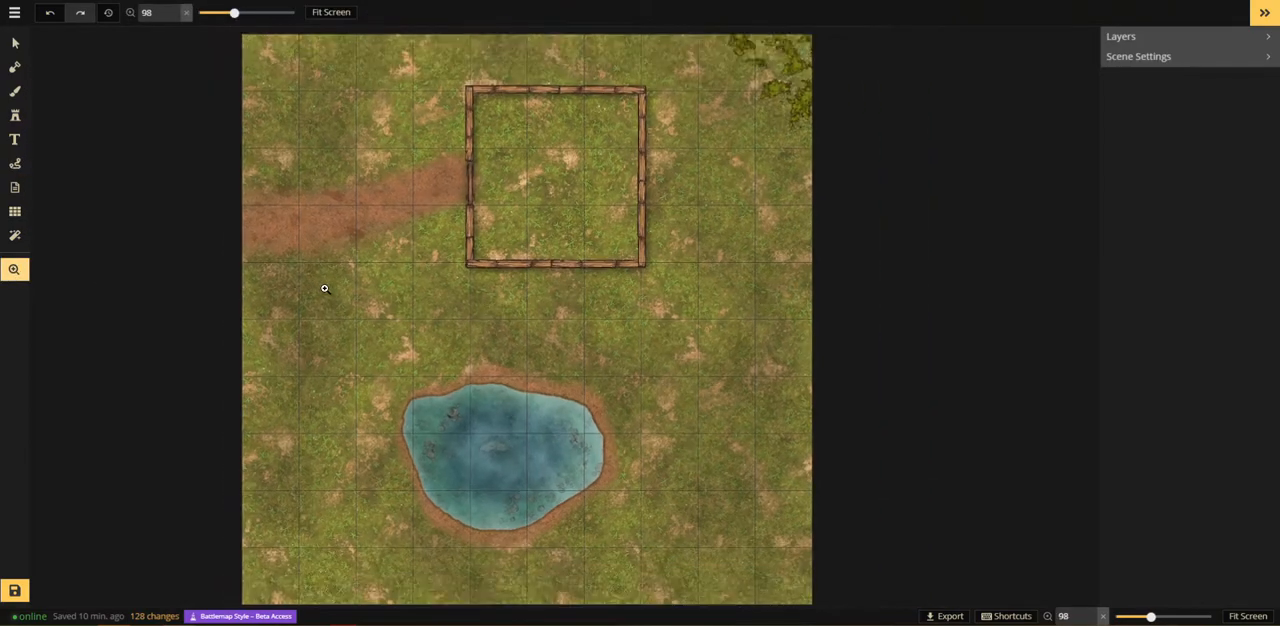
scroll(500, 265, up, 5)
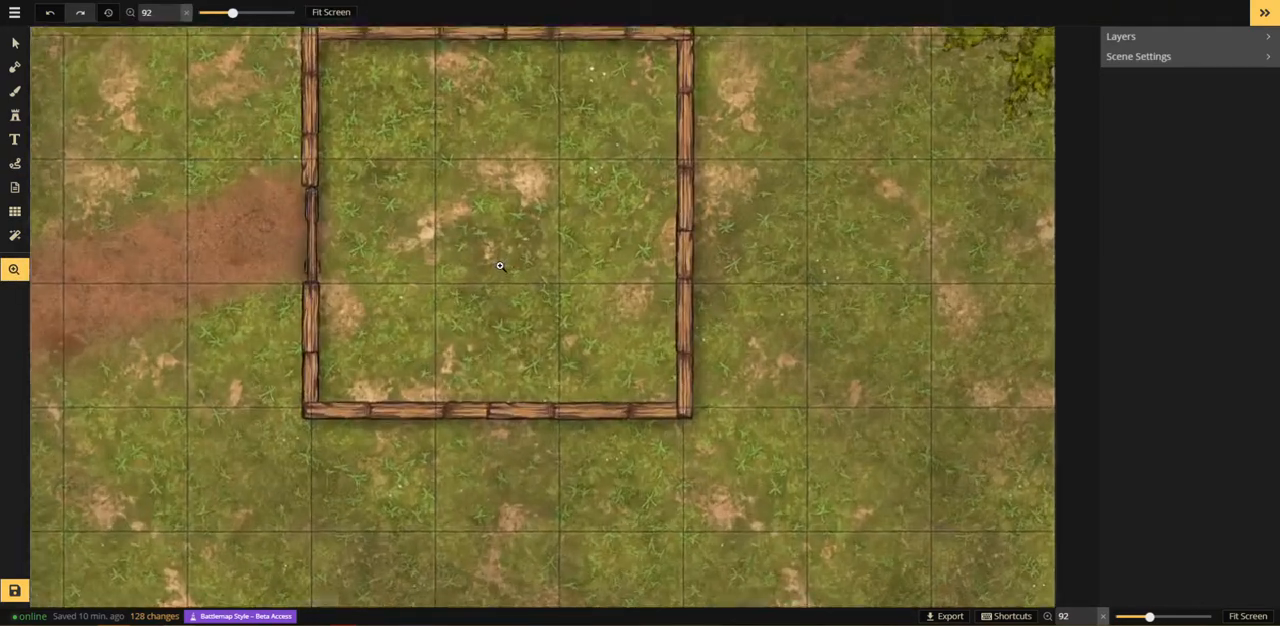
scroll(500, 265, up, 3)
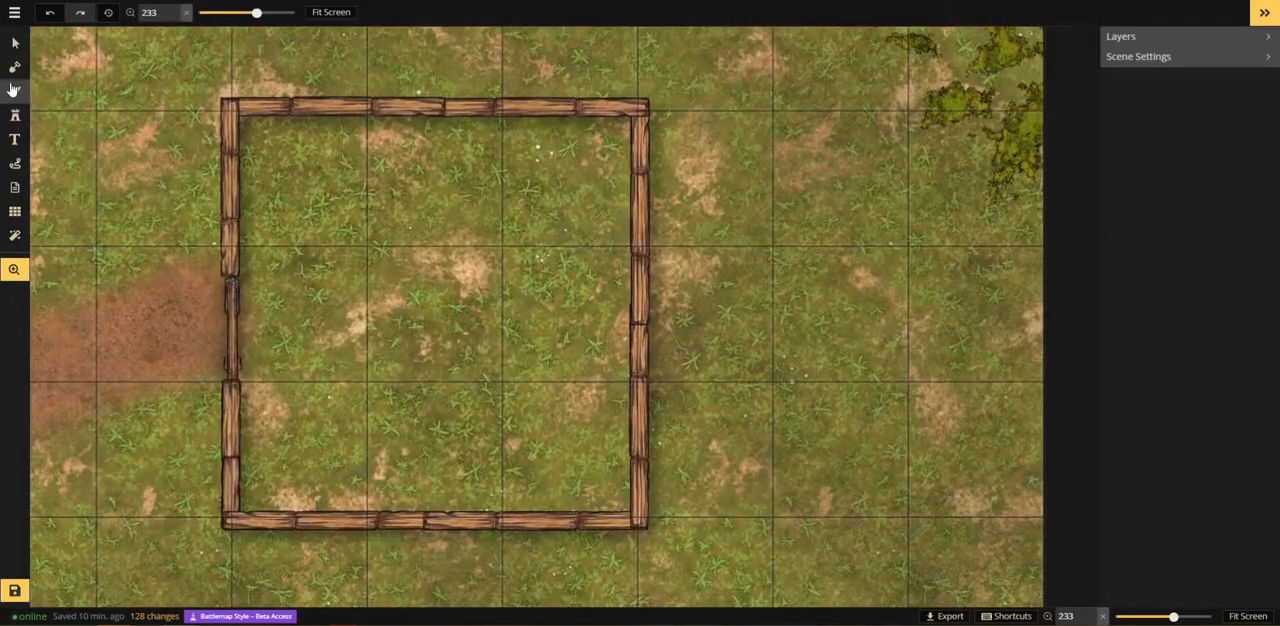
click(14, 90)
click(88, 120)
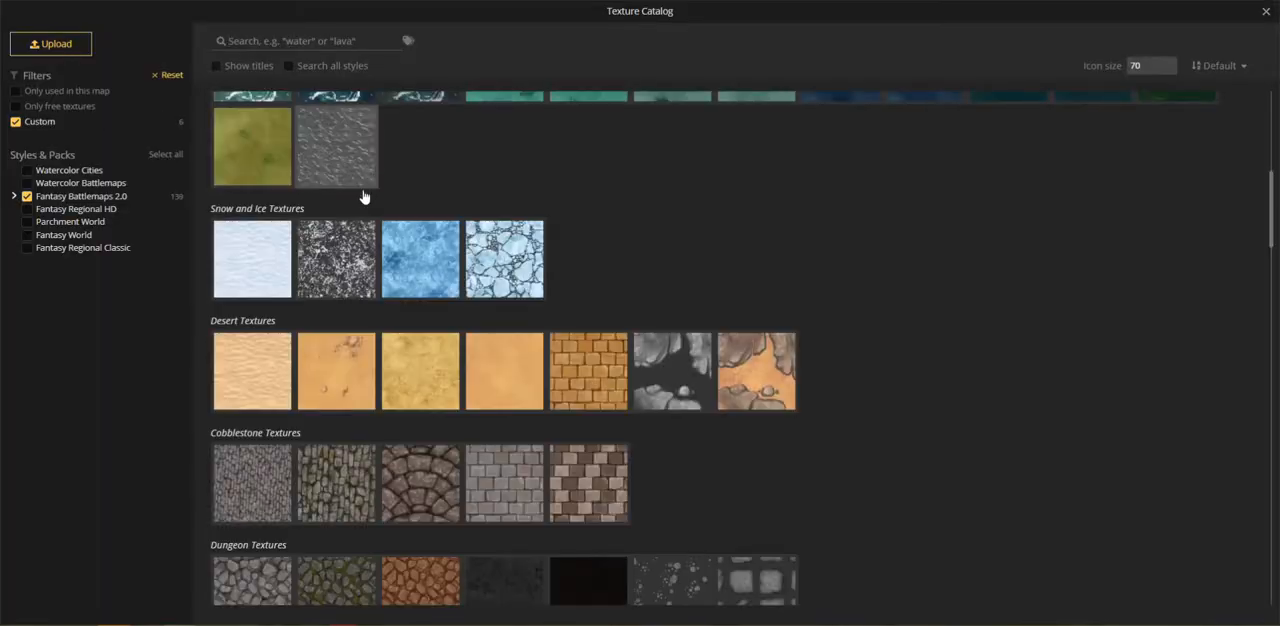
scroll(435, 318, down, 8)
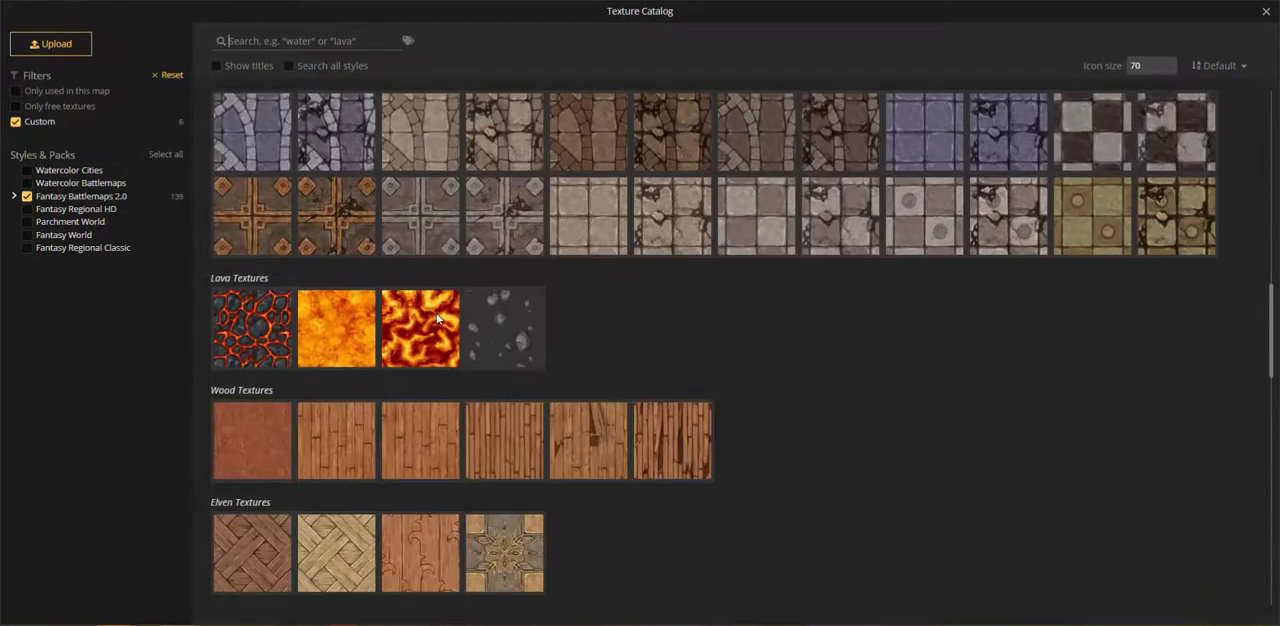
scroll(436, 318, down, 3)
click(357, 316)
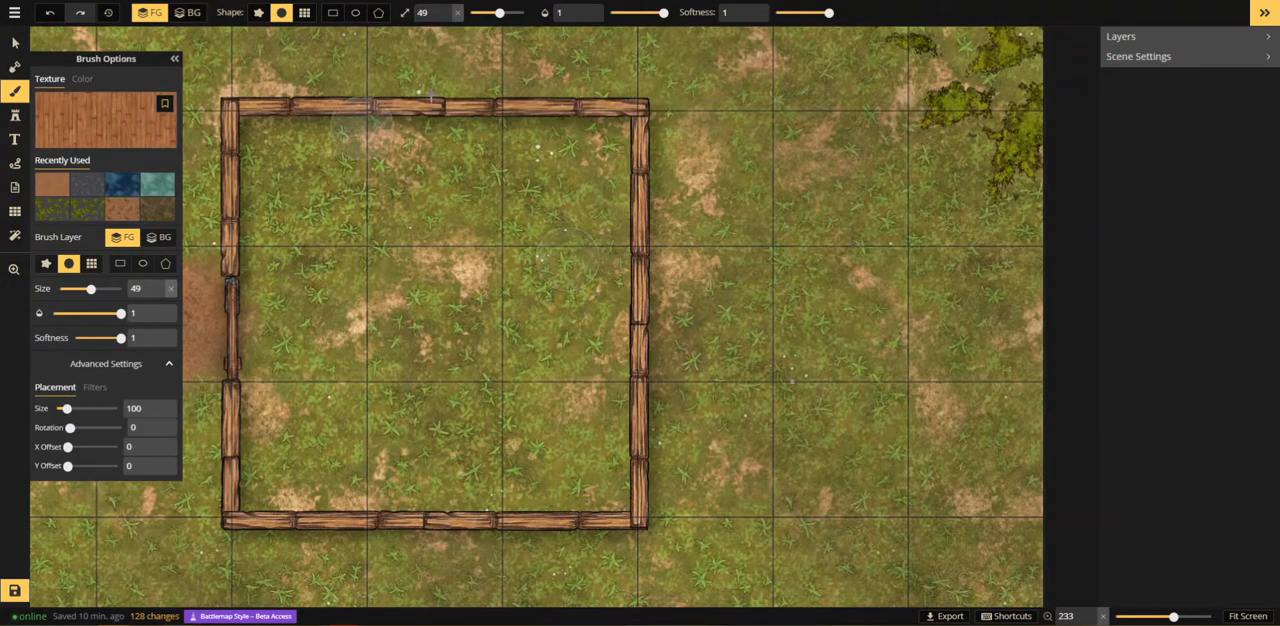
Step: Fill the building's floor with the plank texture using a rectangle shape fitted to the walls on the foreground layer
click(332, 13)
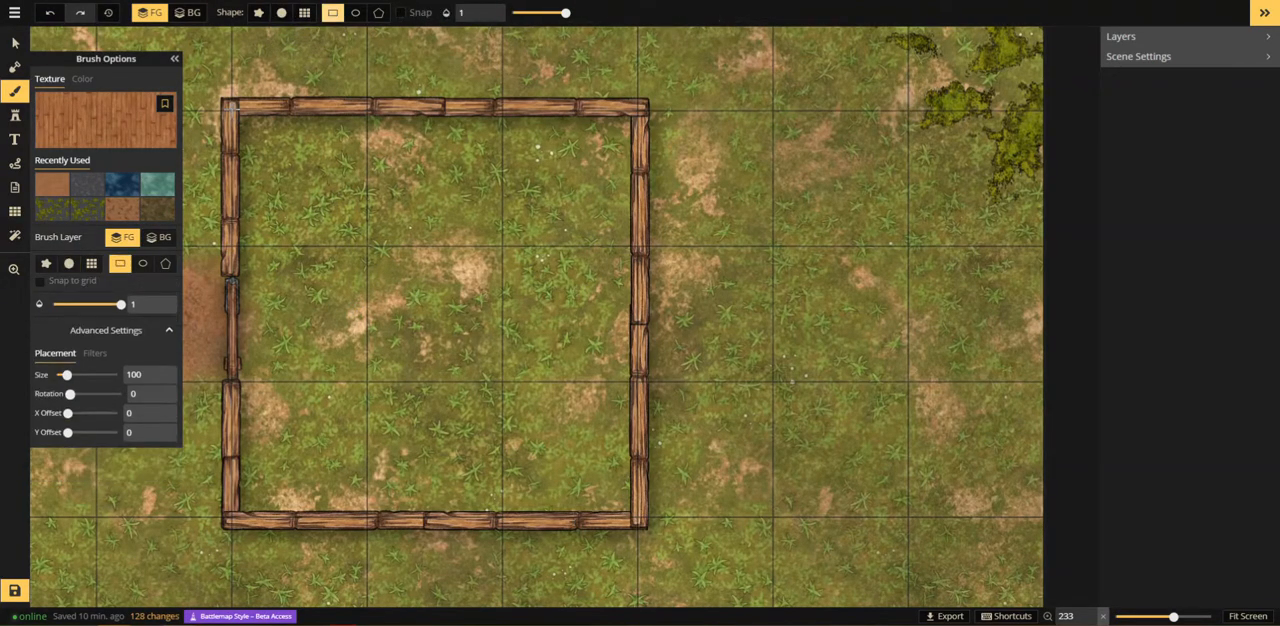
drag(231, 108, 640, 524)
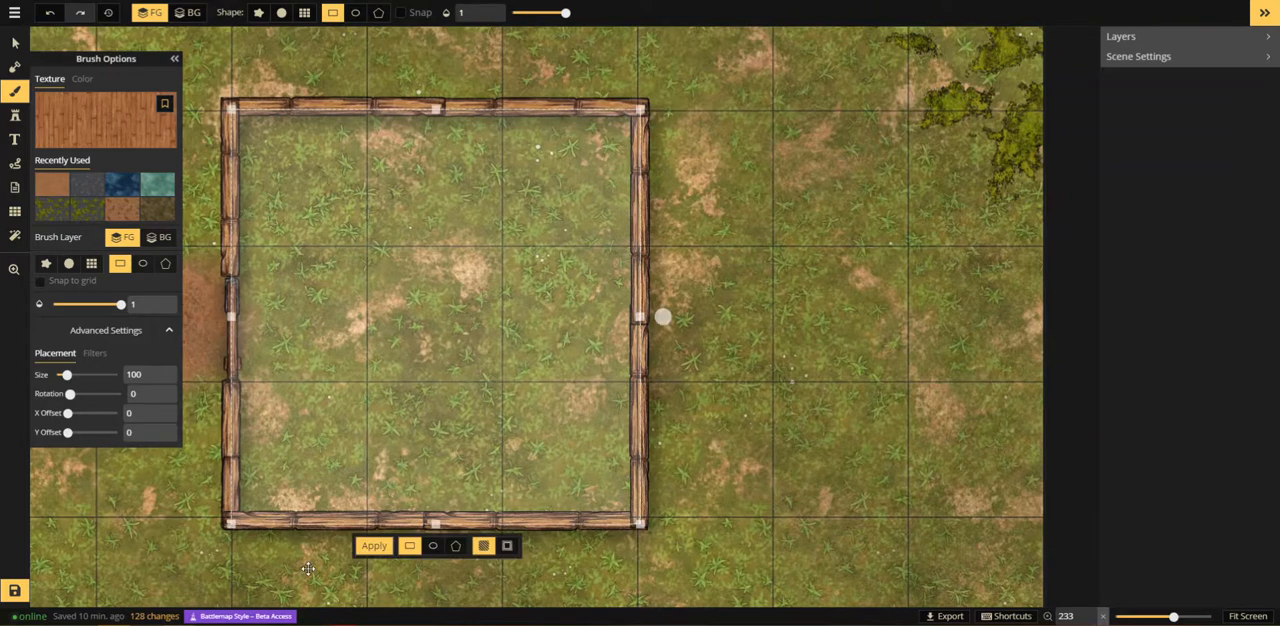
click(371, 549)
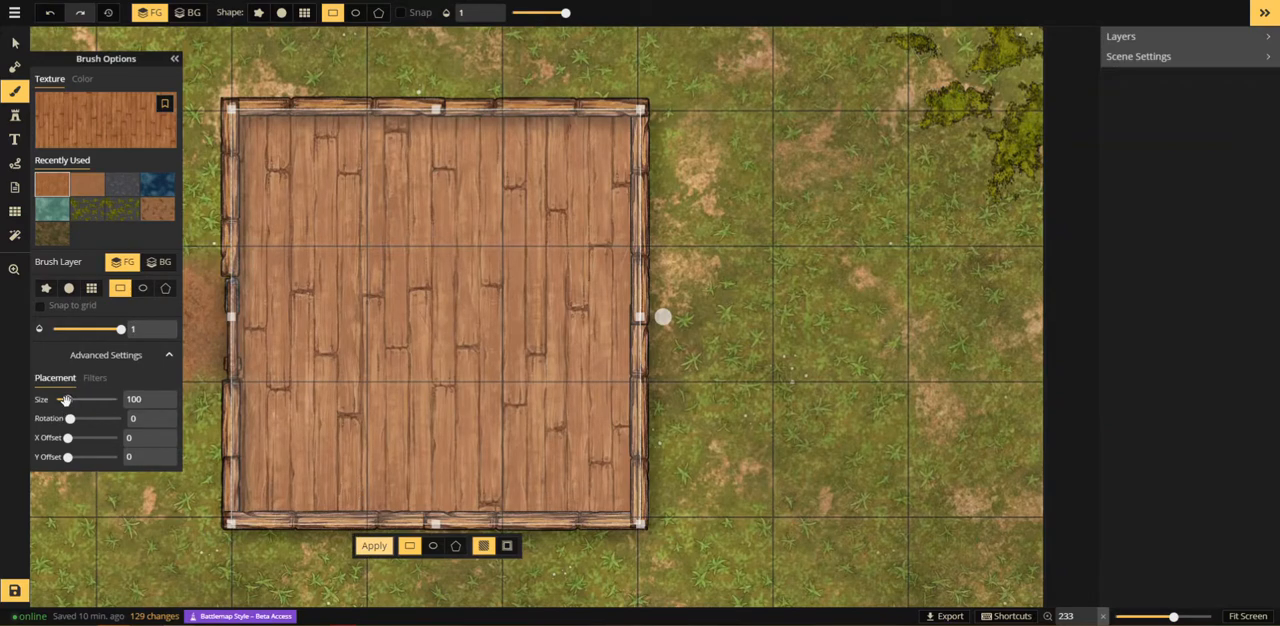
Step: Set the plank texture's size to 56.55, rotation to 90 and X offset to 20.7, and reapply it to the building's floor
drag(65, 399, 61, 399)
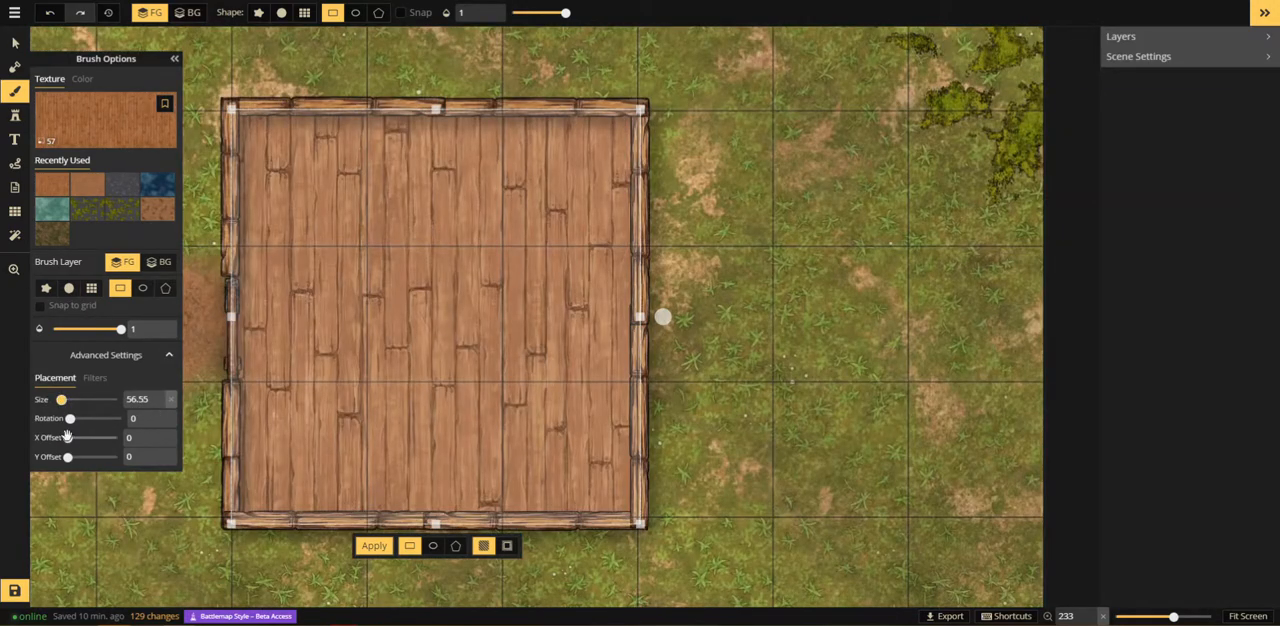
drag(69, 418, 77, 419)
double_click(136, 414)
text(90)
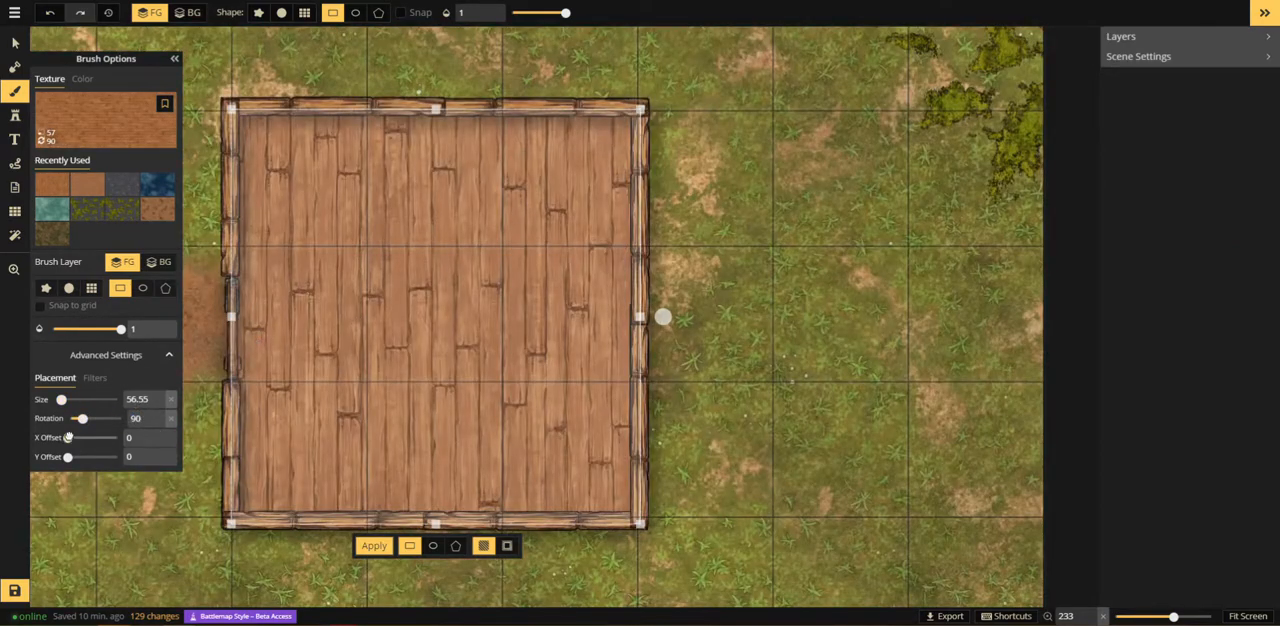
drag(68, 437, 76, 437)
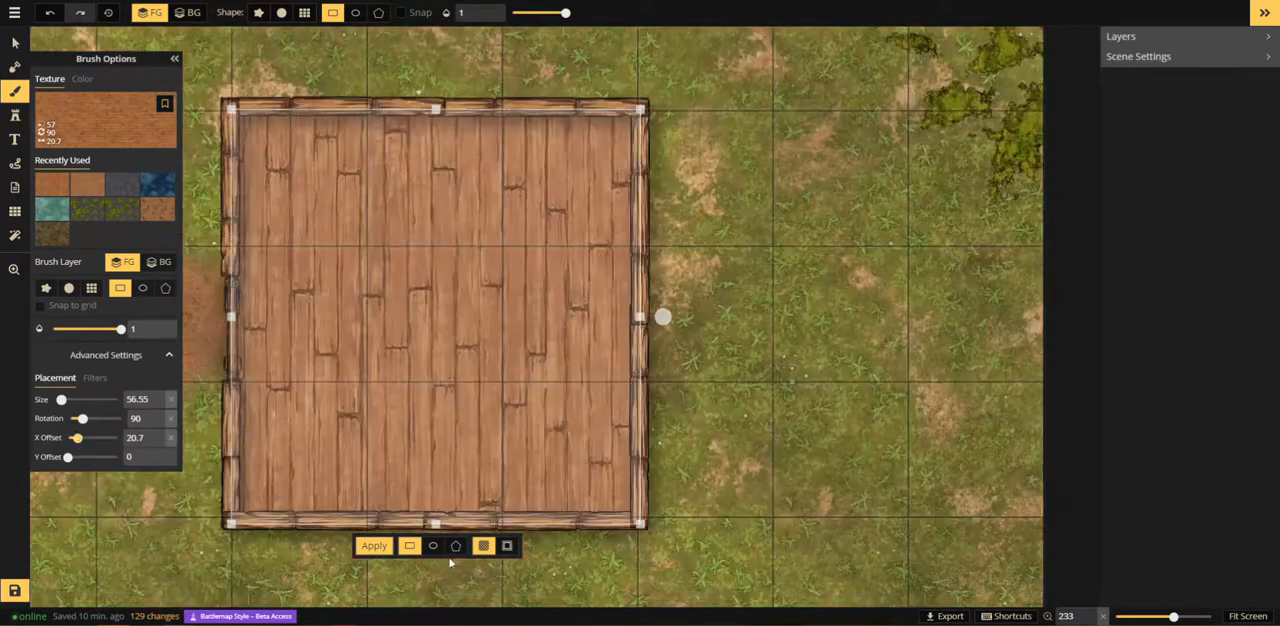
click(377, 546)
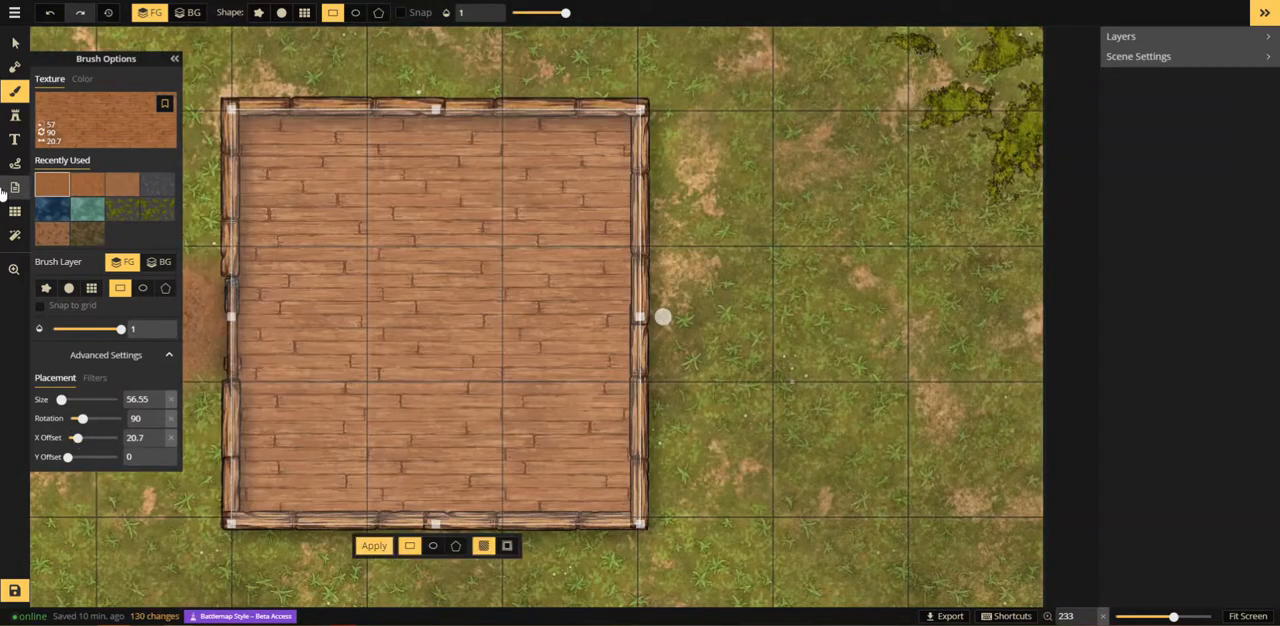
Step: Recolor the plank texture grey with hue 188, saturation 0 and brightness 130, and apply it to the building's floor
click(15, 43)
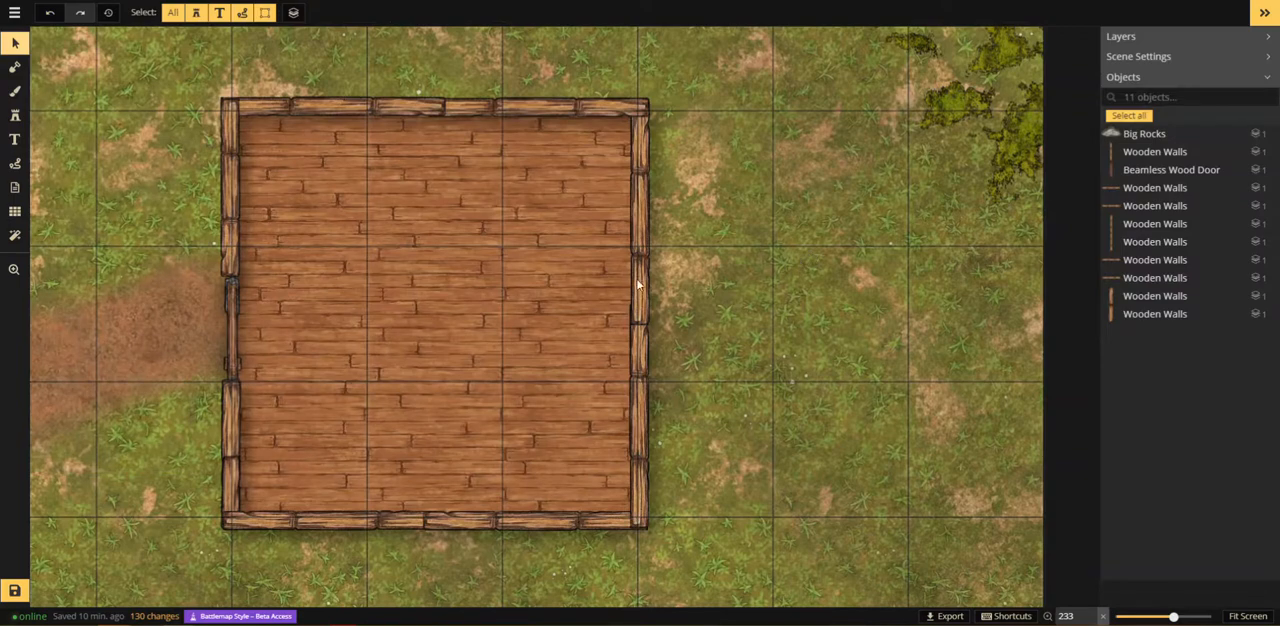
key(space)
drag(423, 294, 474, 296)
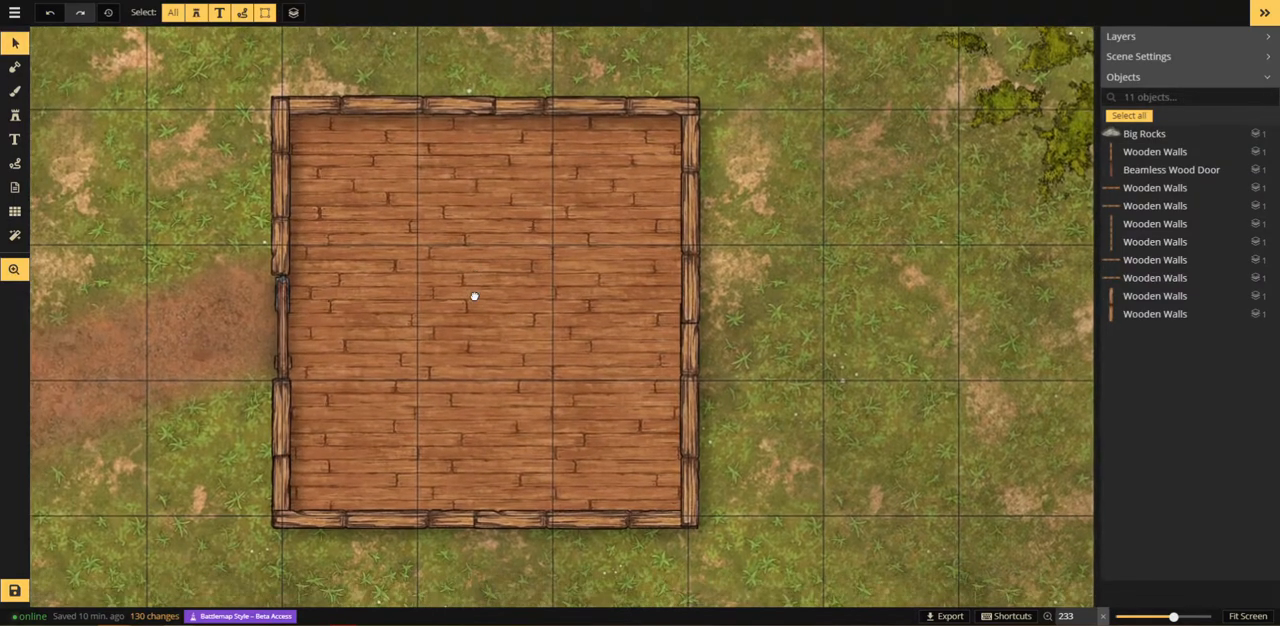
click(15, 90)
click(94, 378)
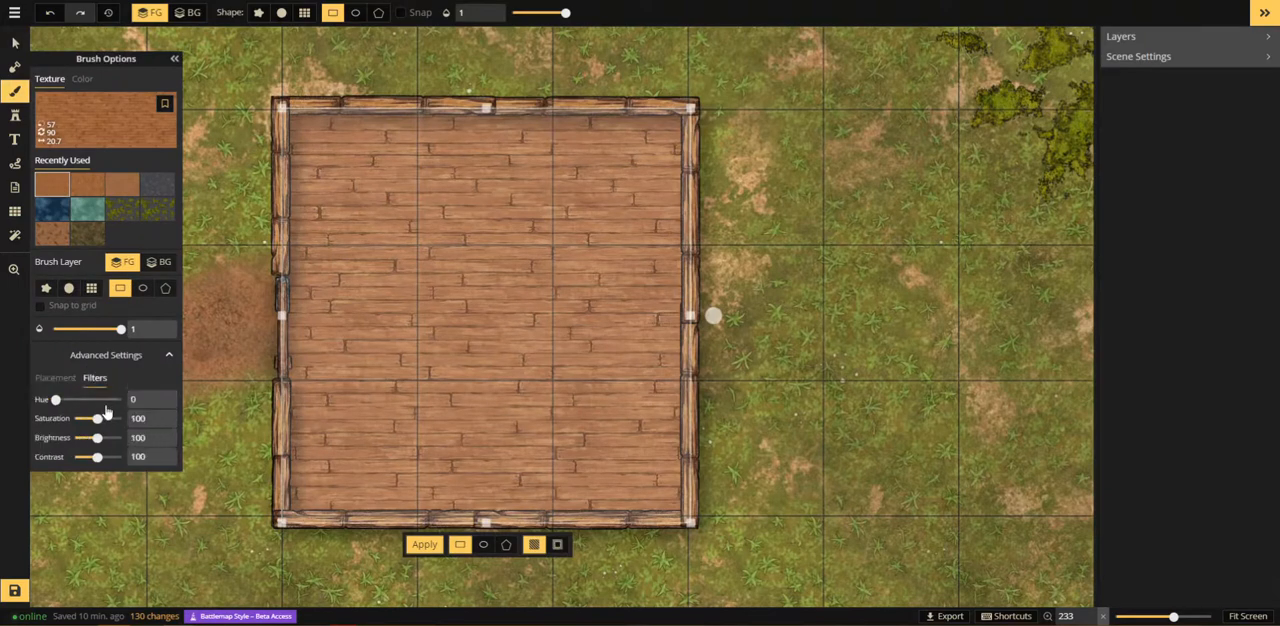
mouse_move(103, 418)
mouse_down()
mouse_move(88, 399)
mouse_move(103, 399)
mouse_up()
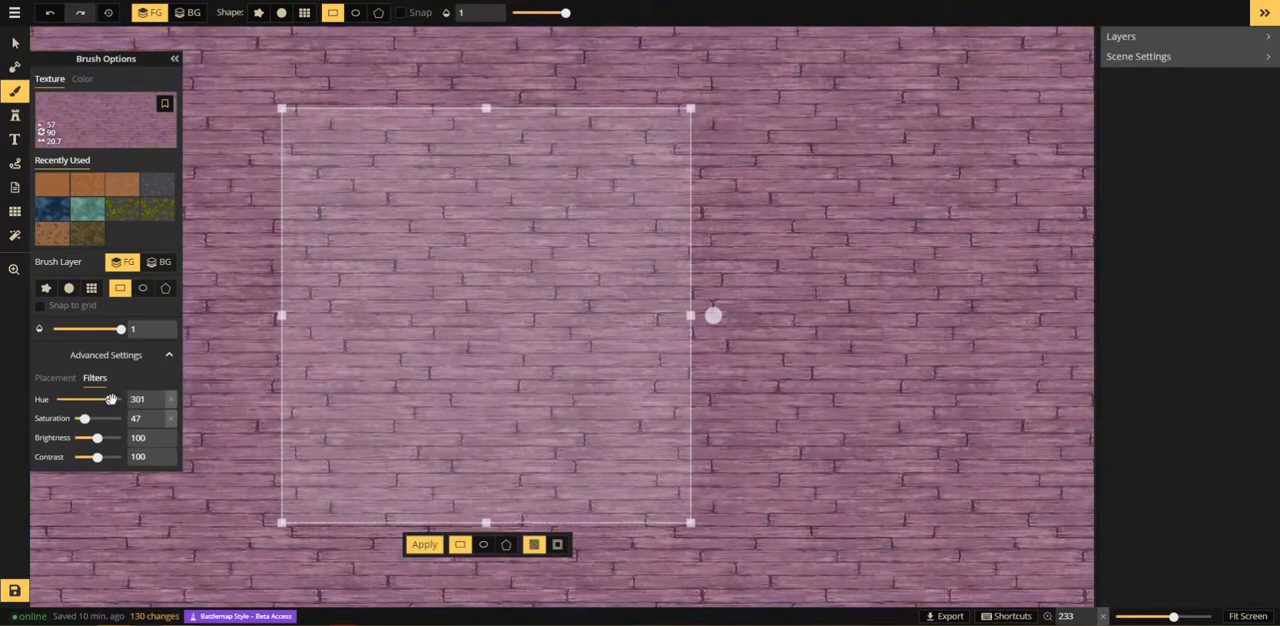
drag(115, 399, 62, 418)
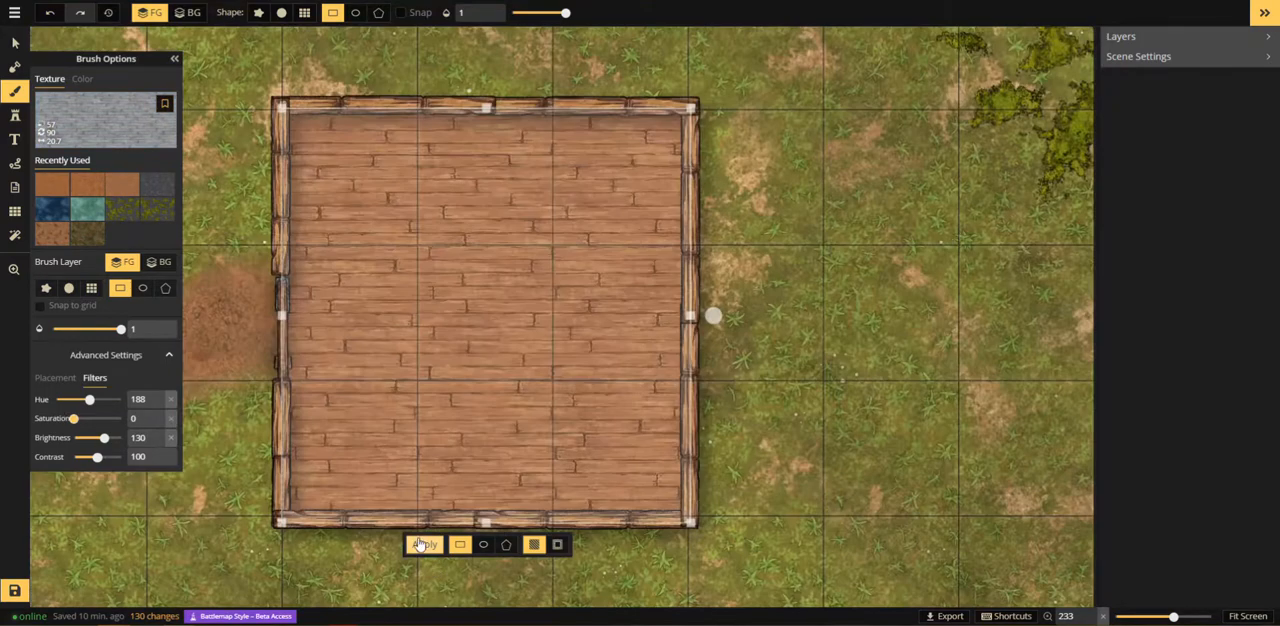
click(424, 544)
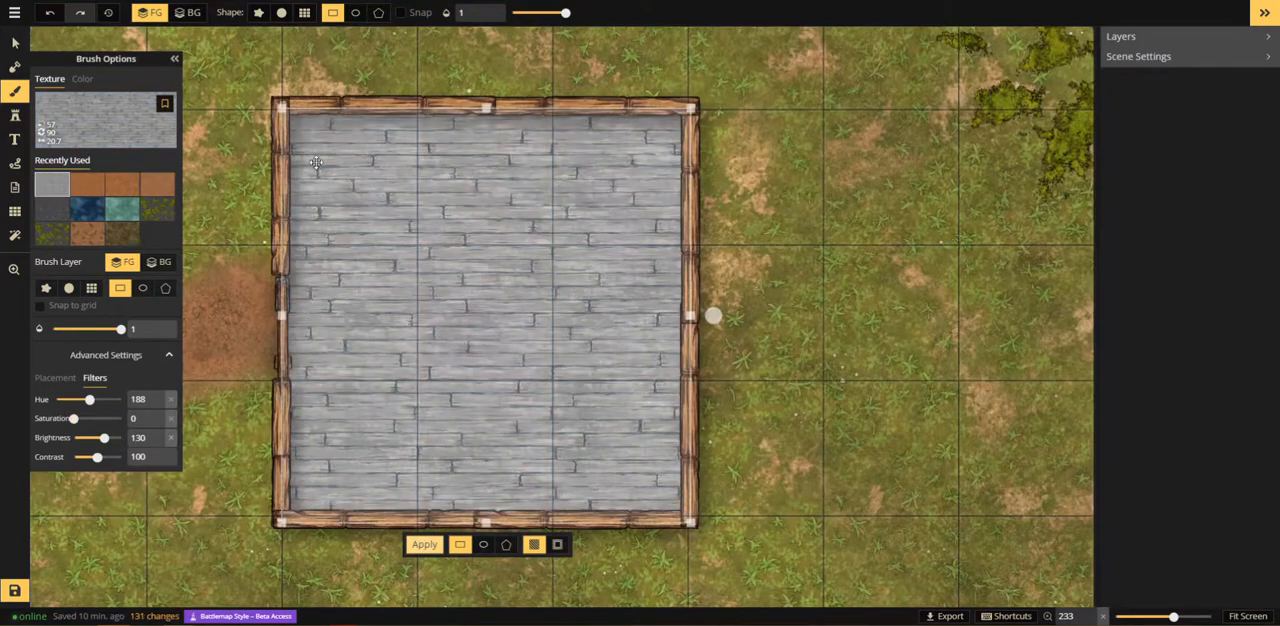
click(820, 311)
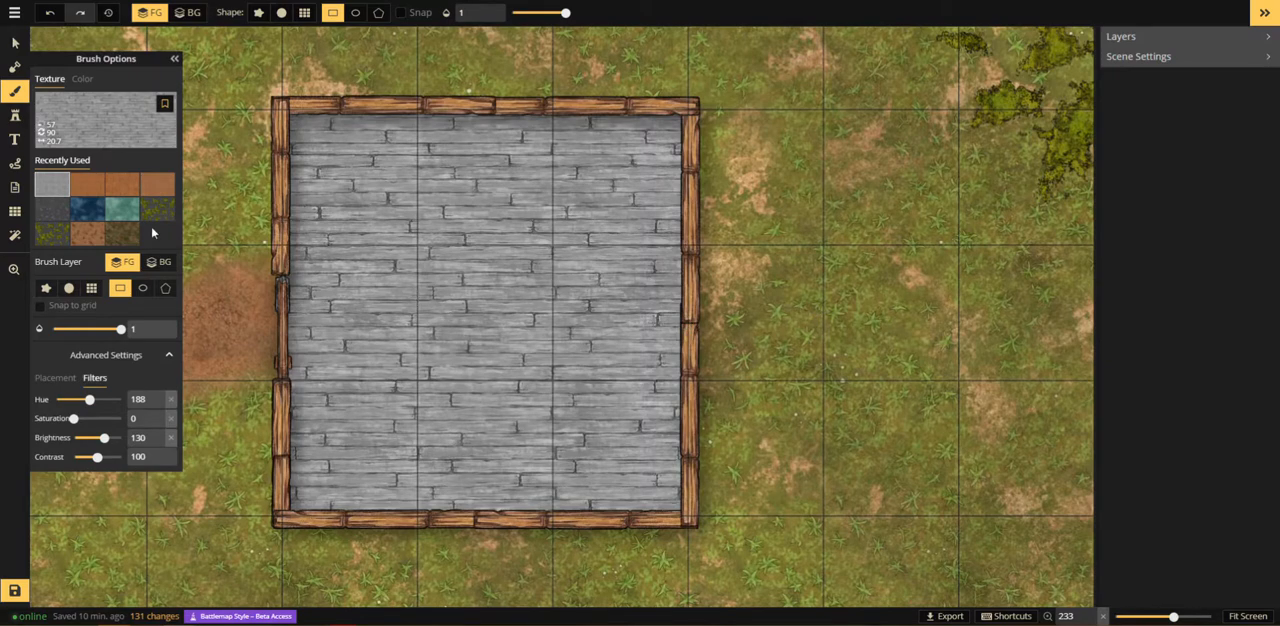
Step: Refill the building's floor rectangle with the recently used brown plank texture at saturation 39
click(87, 184)
drag(284, 110, 700, 527)
drag(88, 420, 82, 418)
click(424, 545)
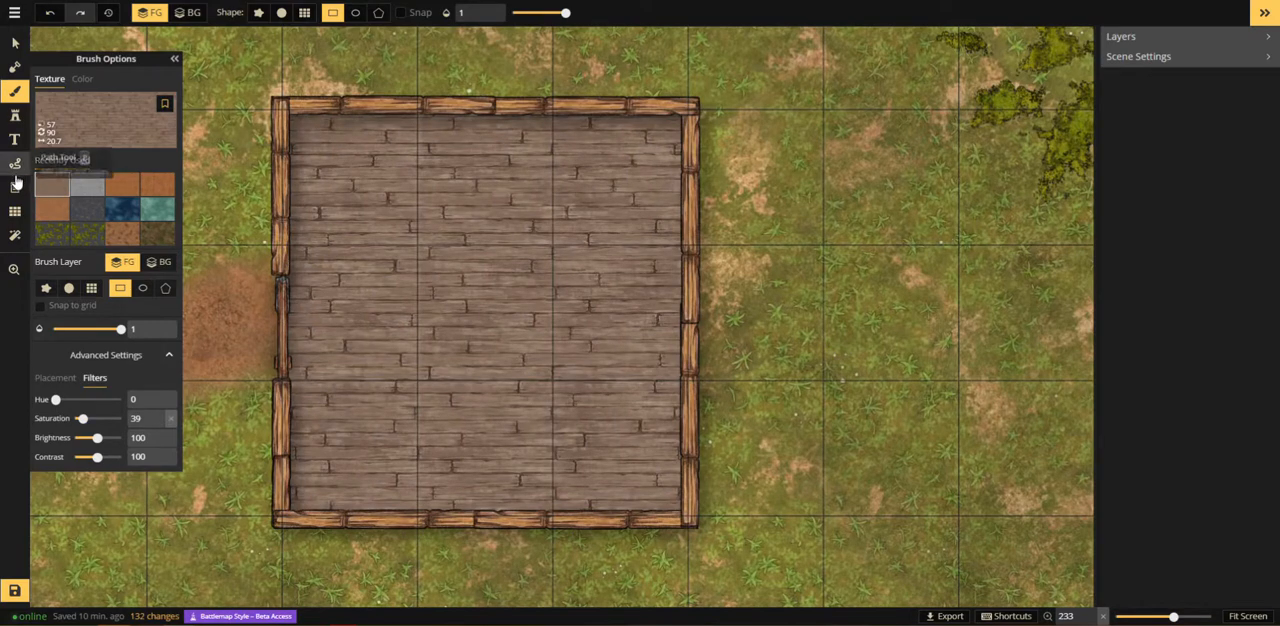
Step: Search the stamp catalog for "bed" and pick the second red bed from the Tavern Beds set
click(15, 116)
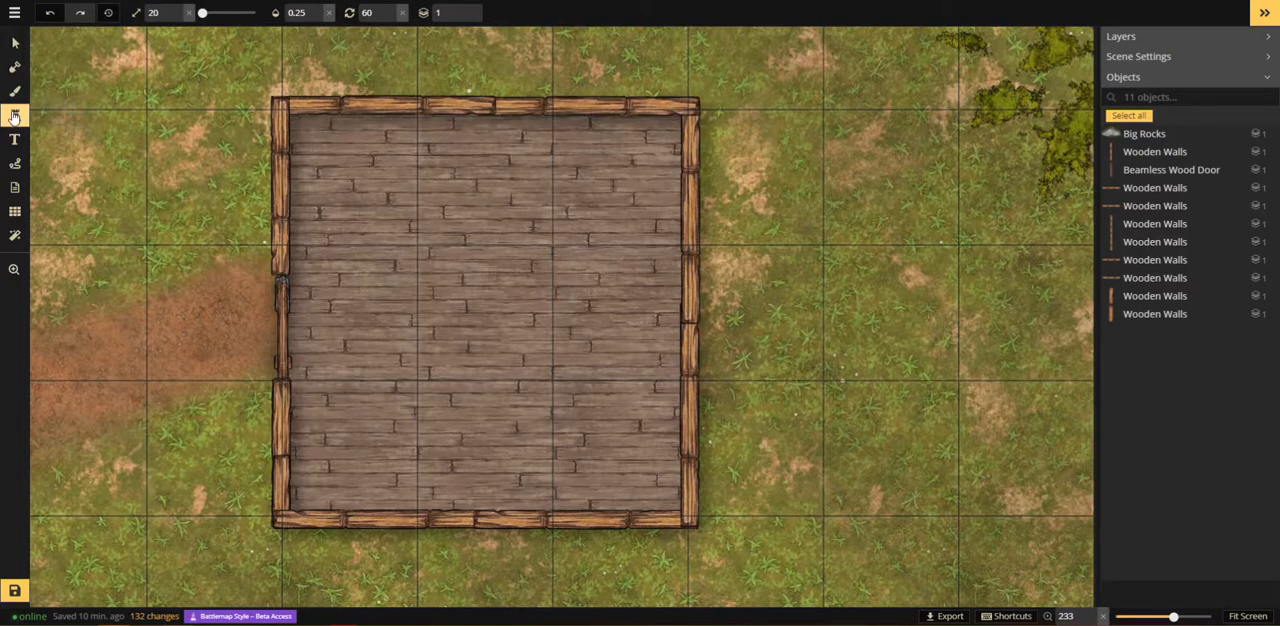
click(14, 116)
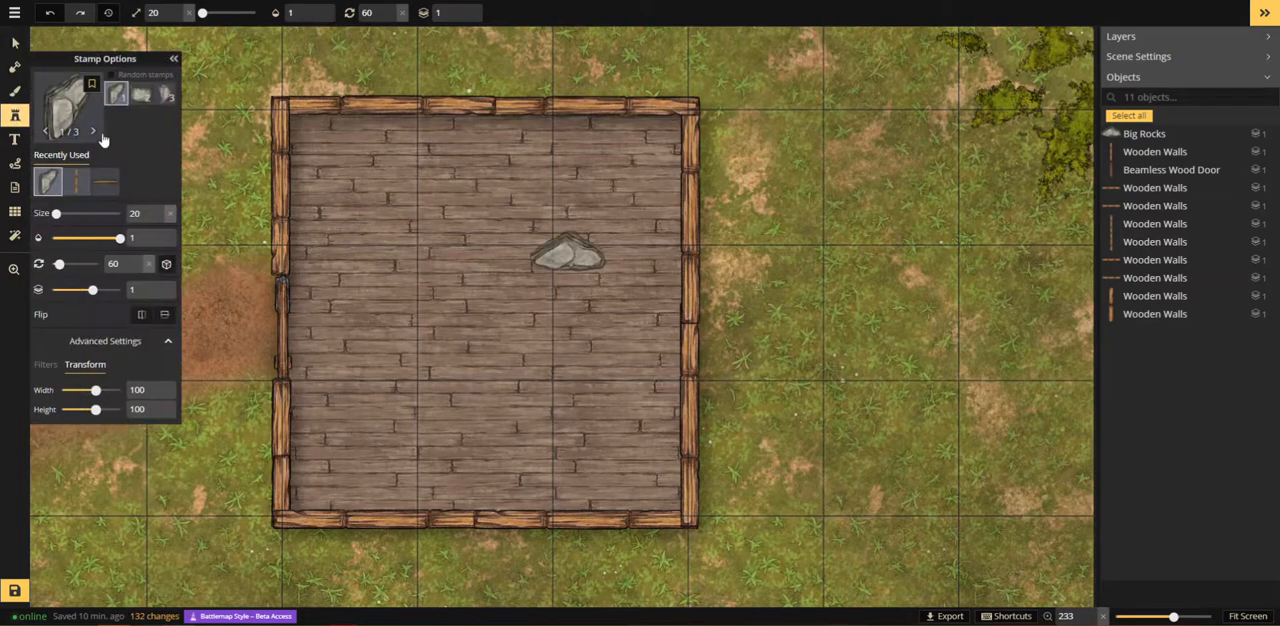
click(80, 134)
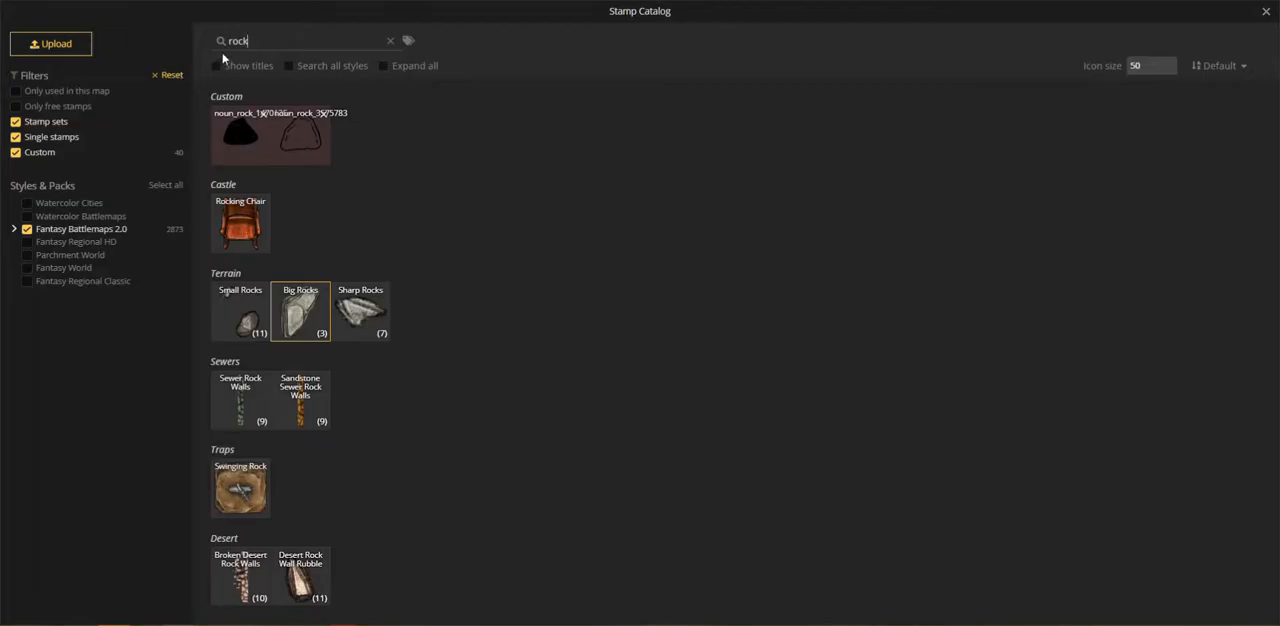
click(222, 52)
key(ctrl+a)
key(BackSpace)
text(bed)
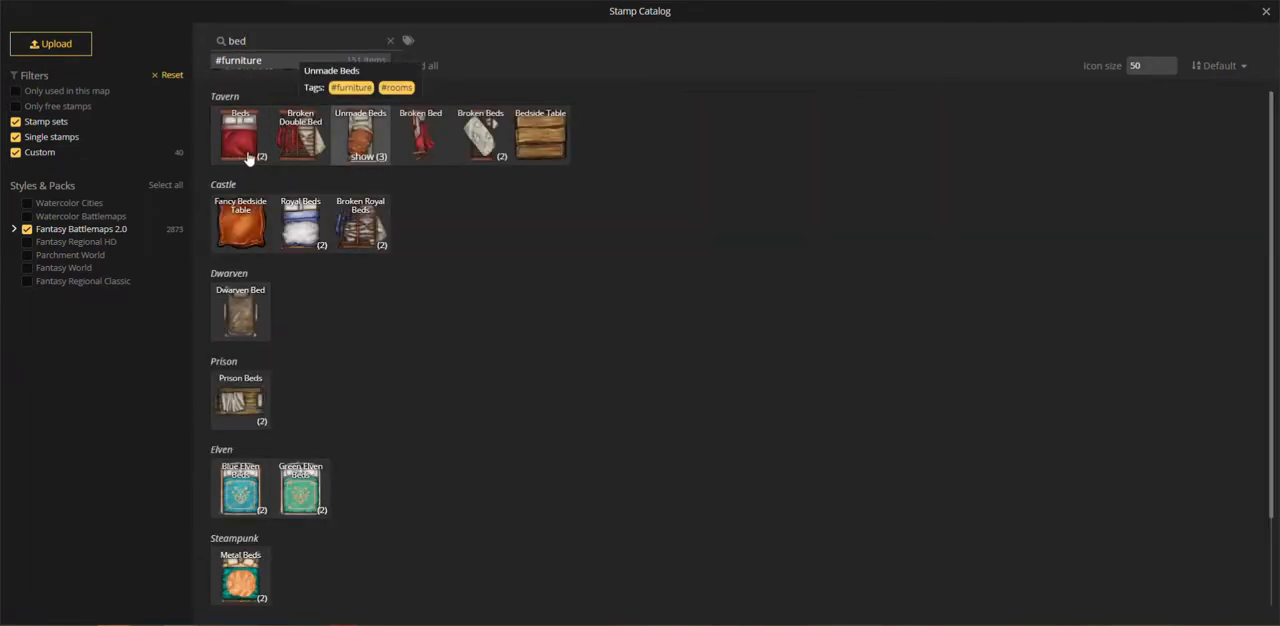
click(248, 158)
click(311, 158)
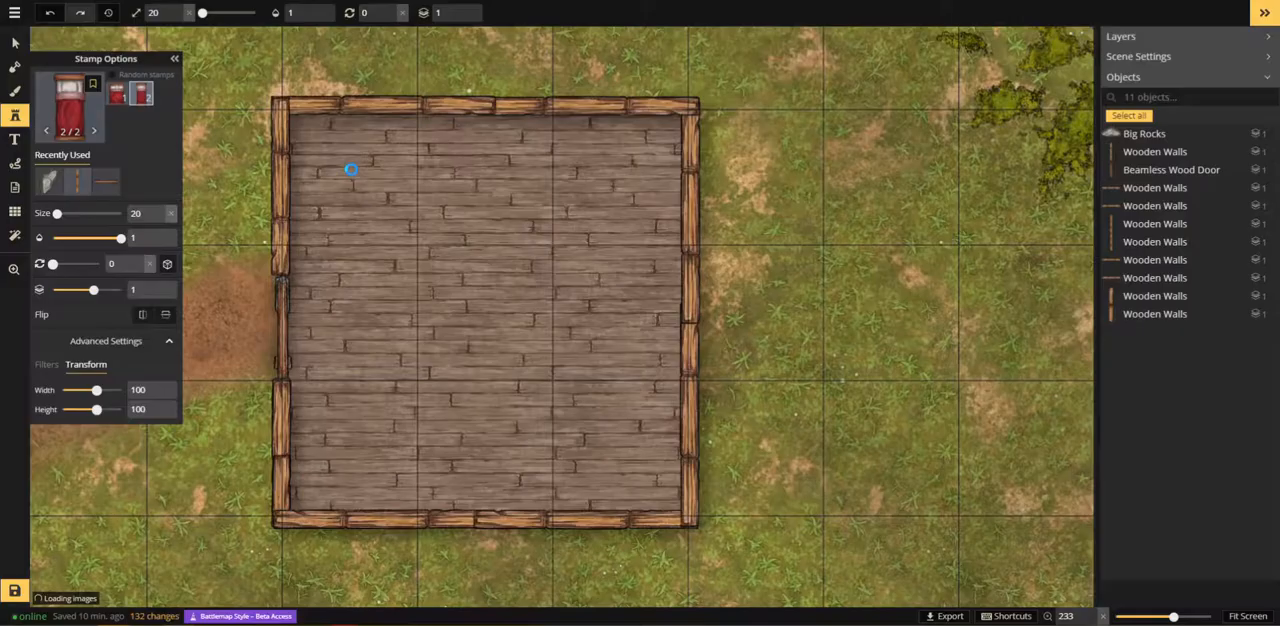
Step: Resize the red bed stamp to 110 and place it in the upper-right corner of the building
scroll(492, 292, up, 4)
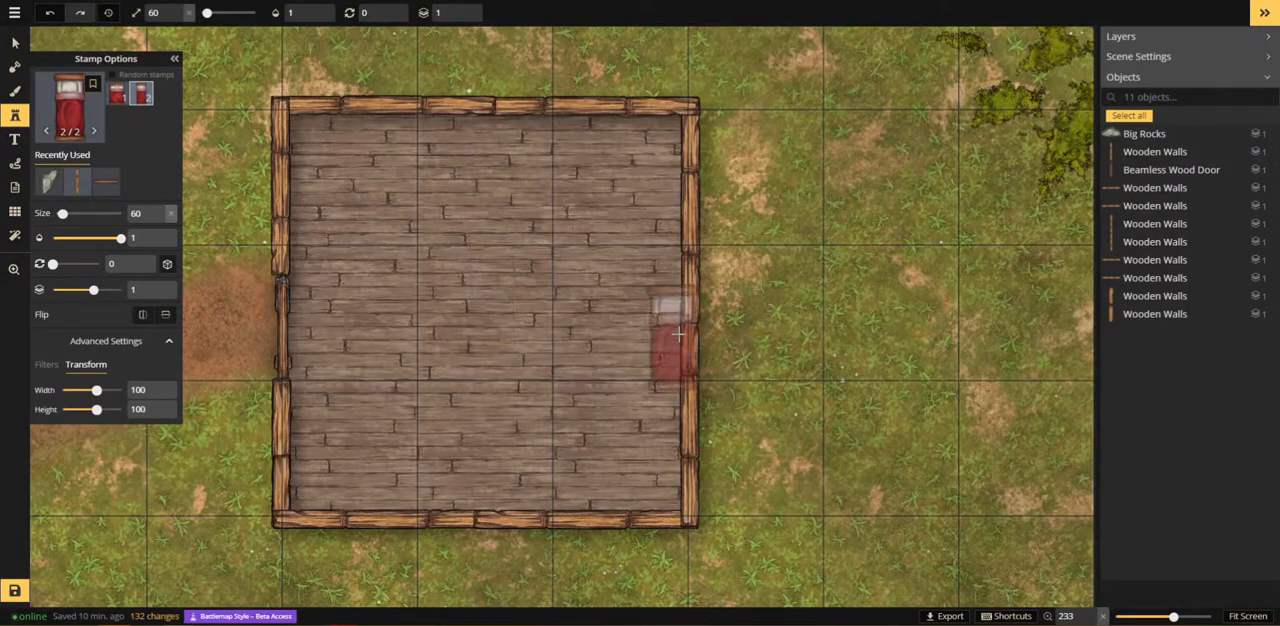
scroll(678, 335, up, 11)
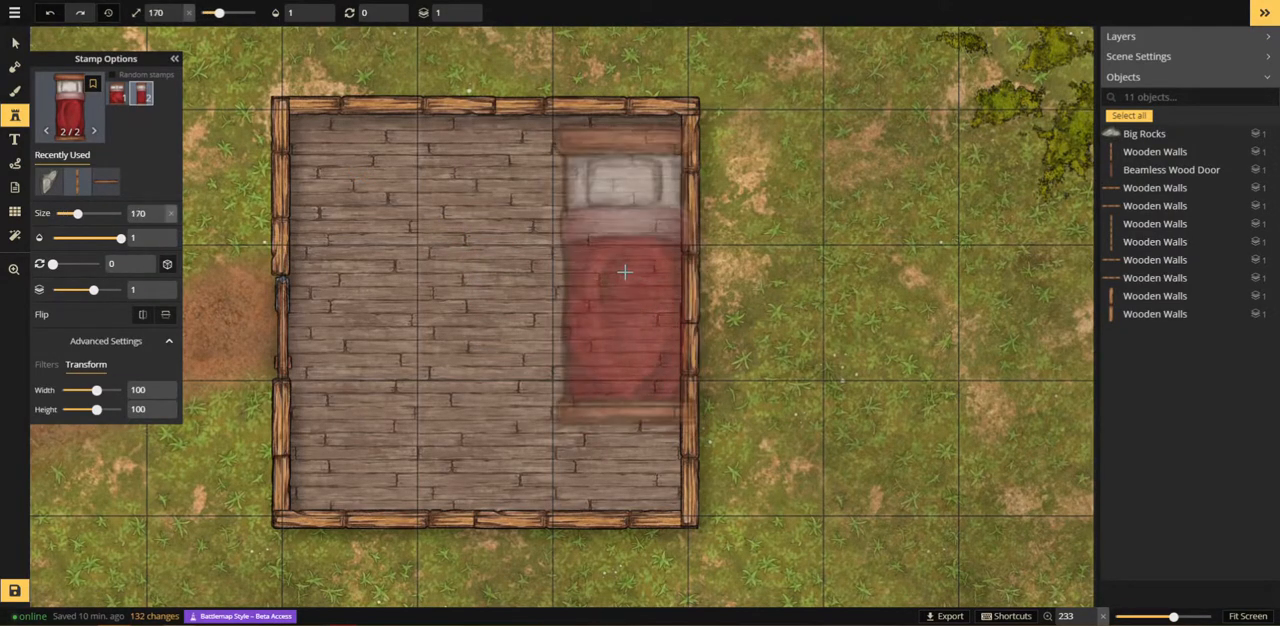
scroll(622, 265, down, 1)
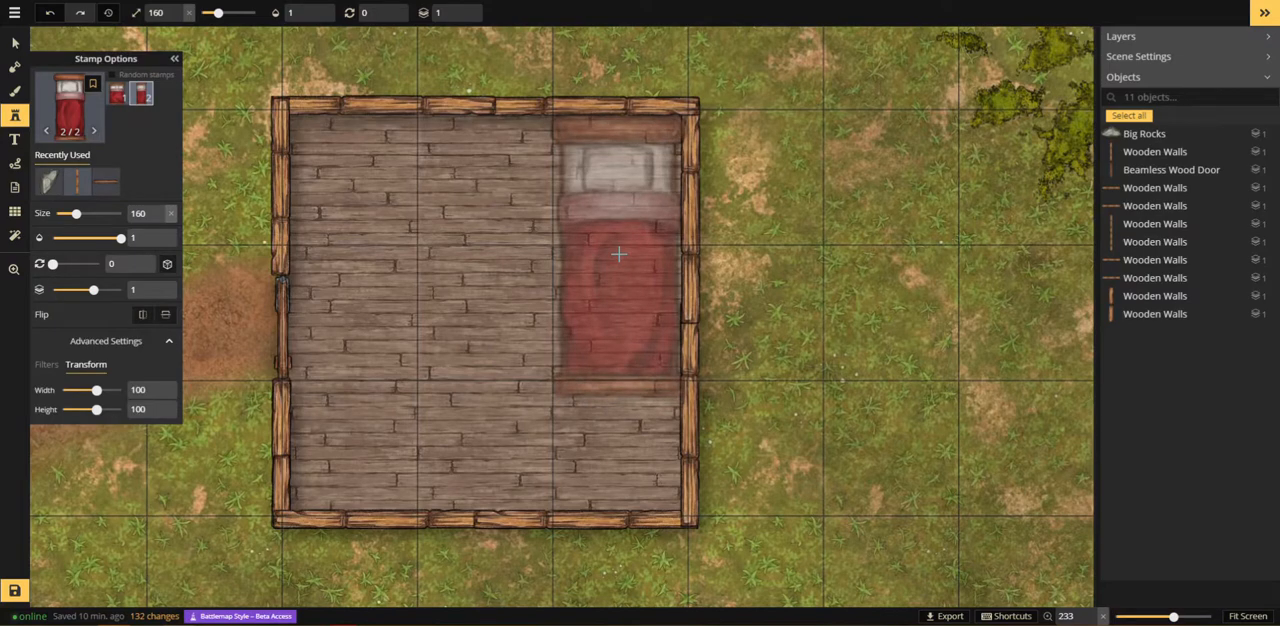
scroll(780, 338, down, 5)
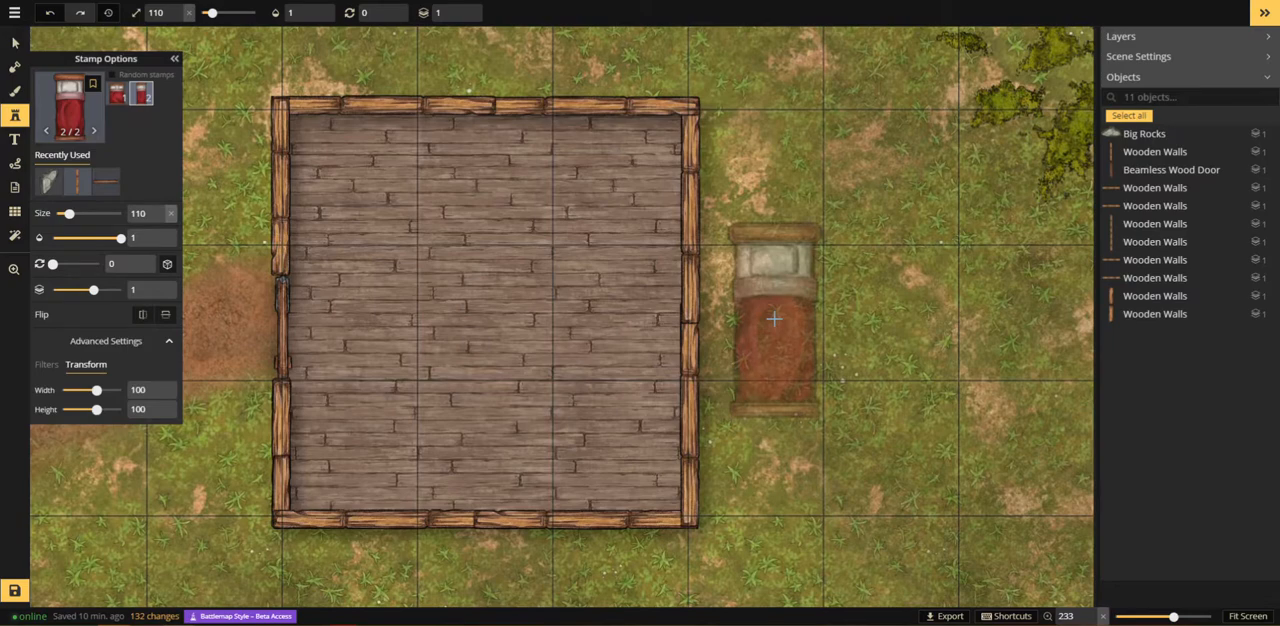
click(176, 19)
click(176, 19)
click(176, 19)
click(176, 19)
click(176, 19)
click(176, 19)
click(176, 19)
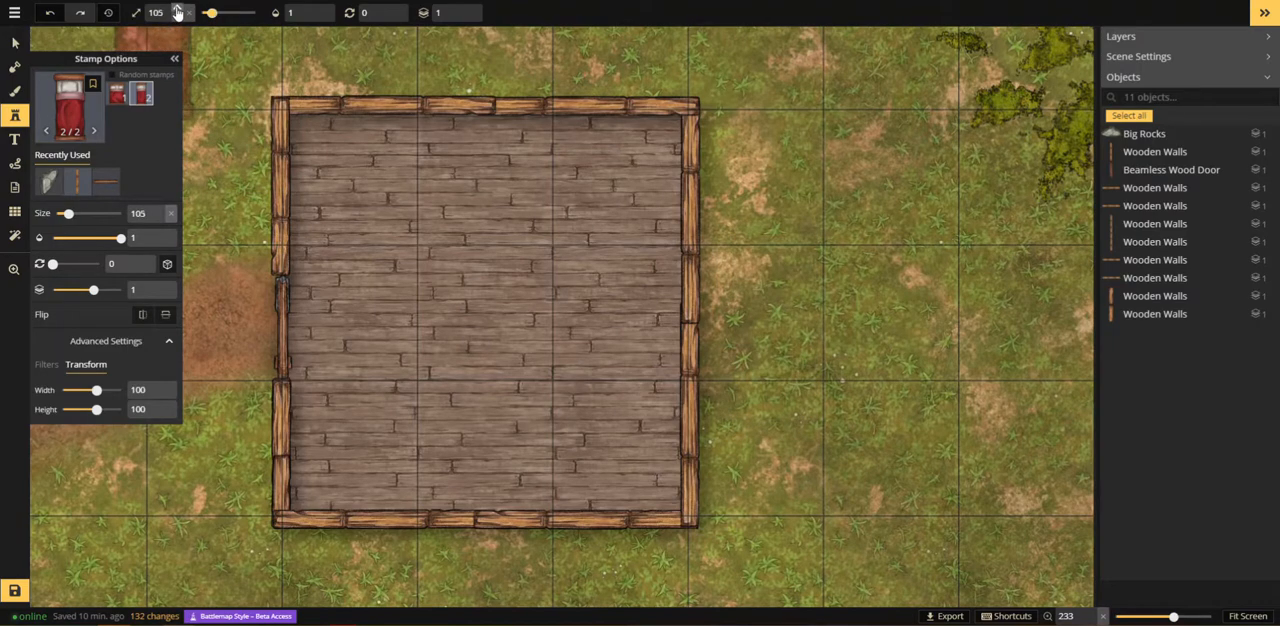
click(176, 10)
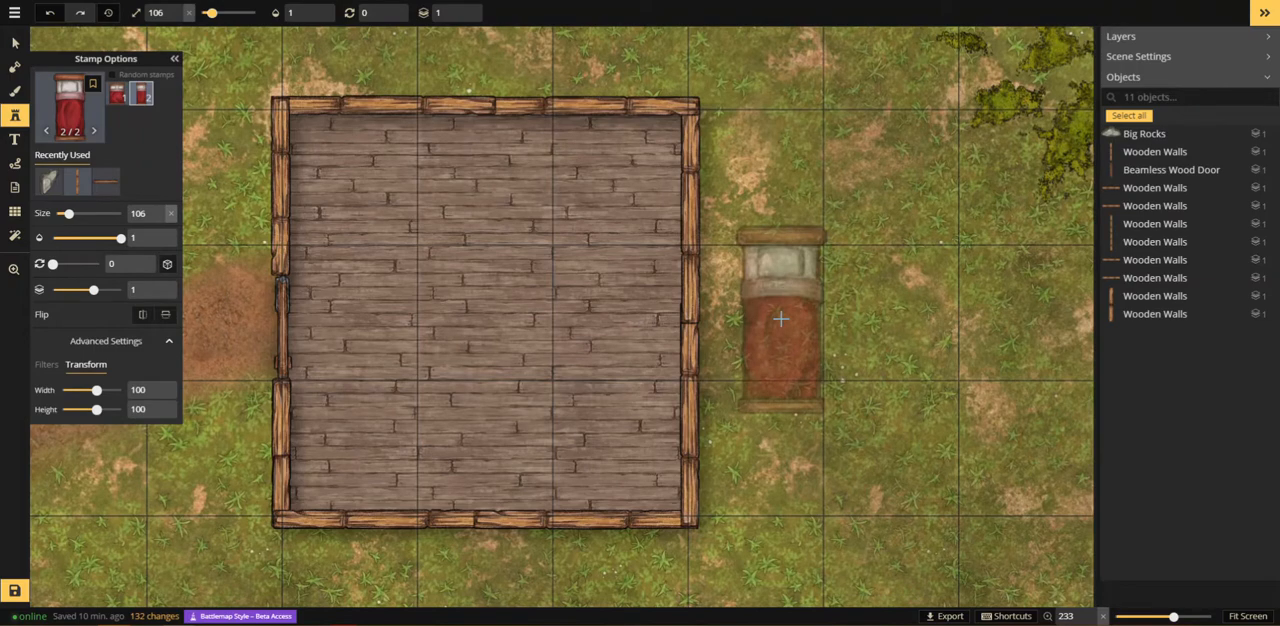
click(177, 9)
click(177, 9)
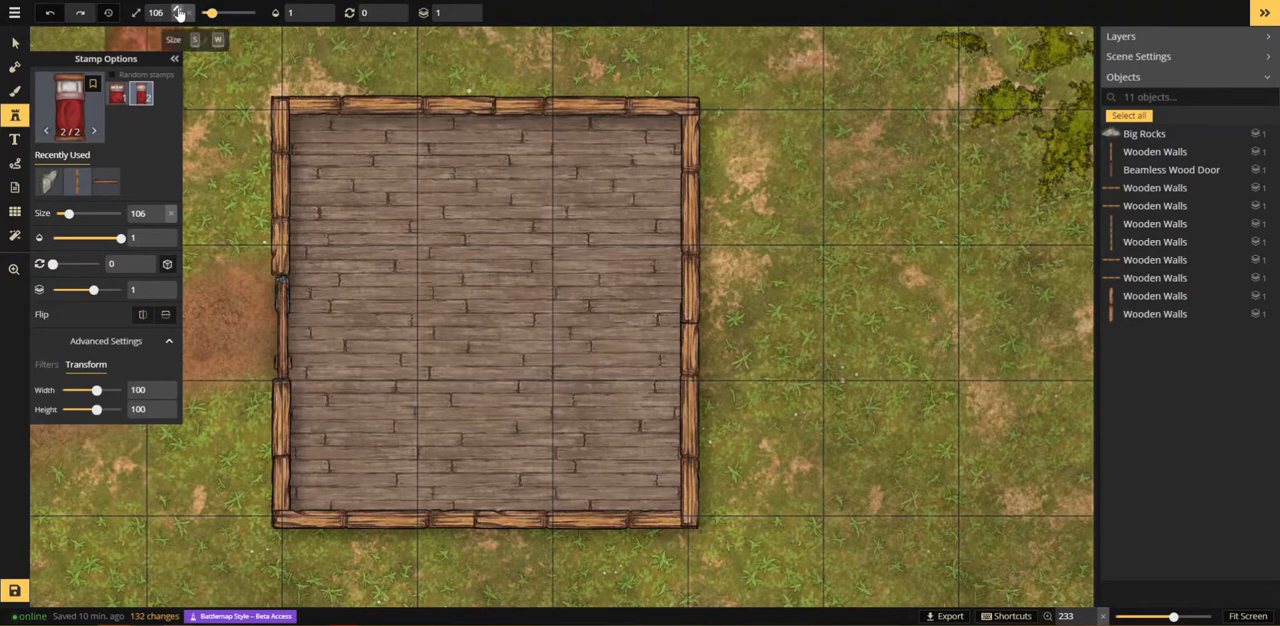
click(177, 9)
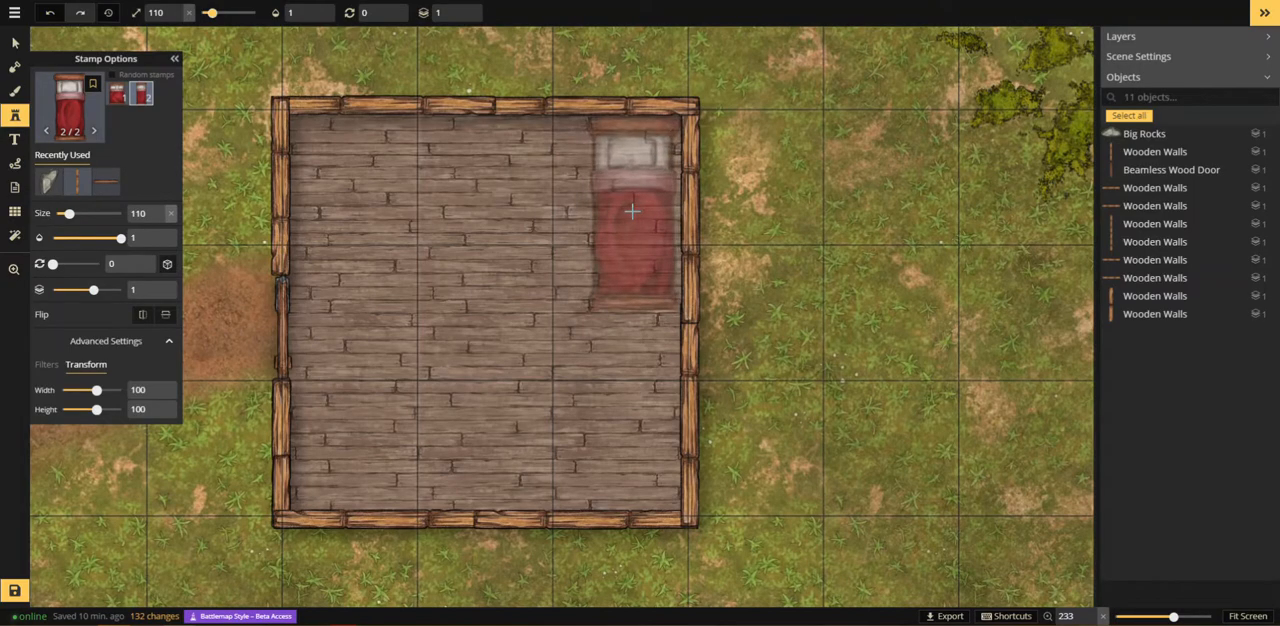
click(633, 211)
Step: Place the Tavern Bedside Table beside the head of the bed at size 70, rotated 270 degrees
click(75, 112)
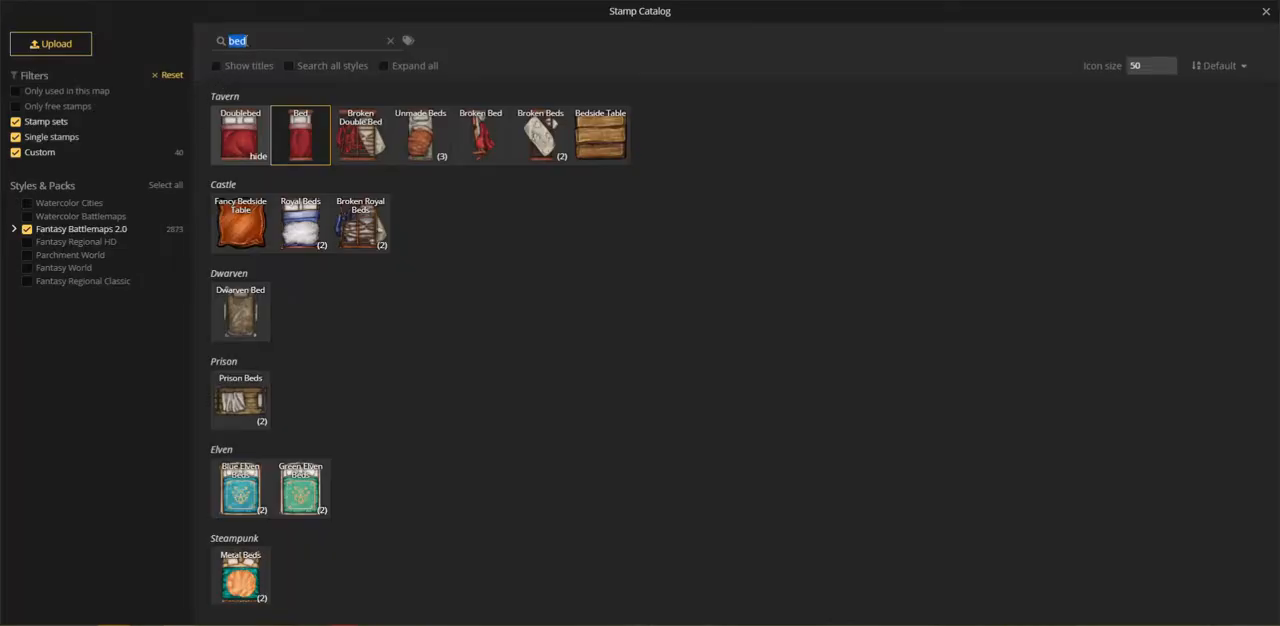
click(600, 135)
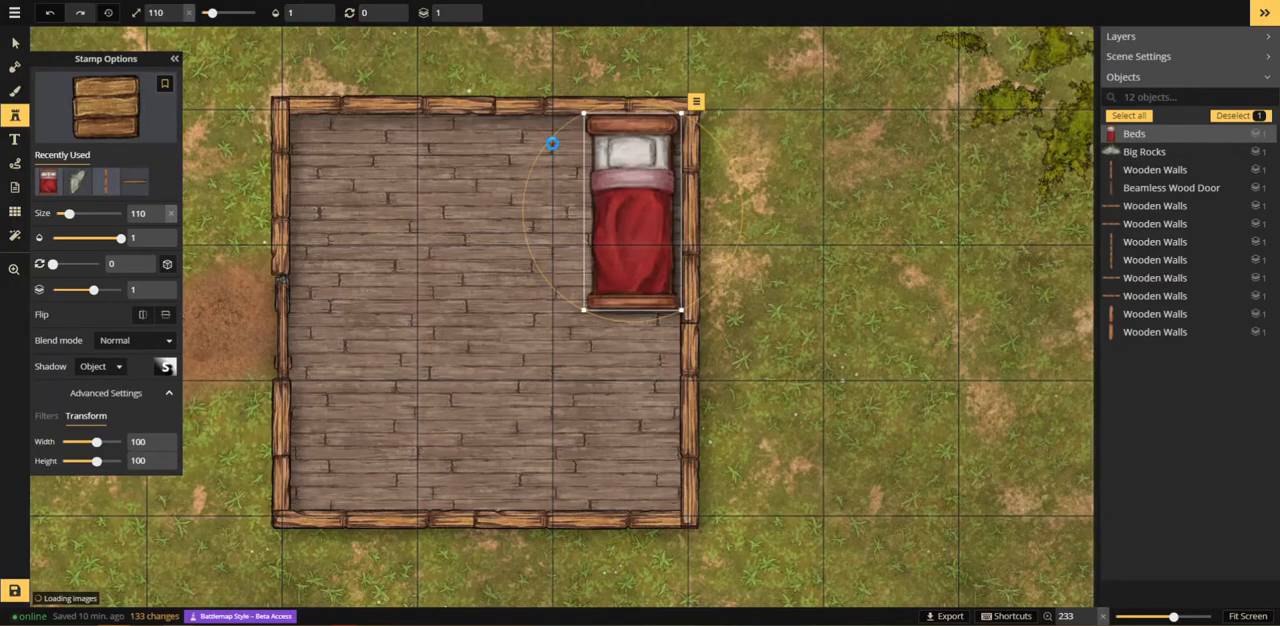
scroll(554, 151, down, 3)
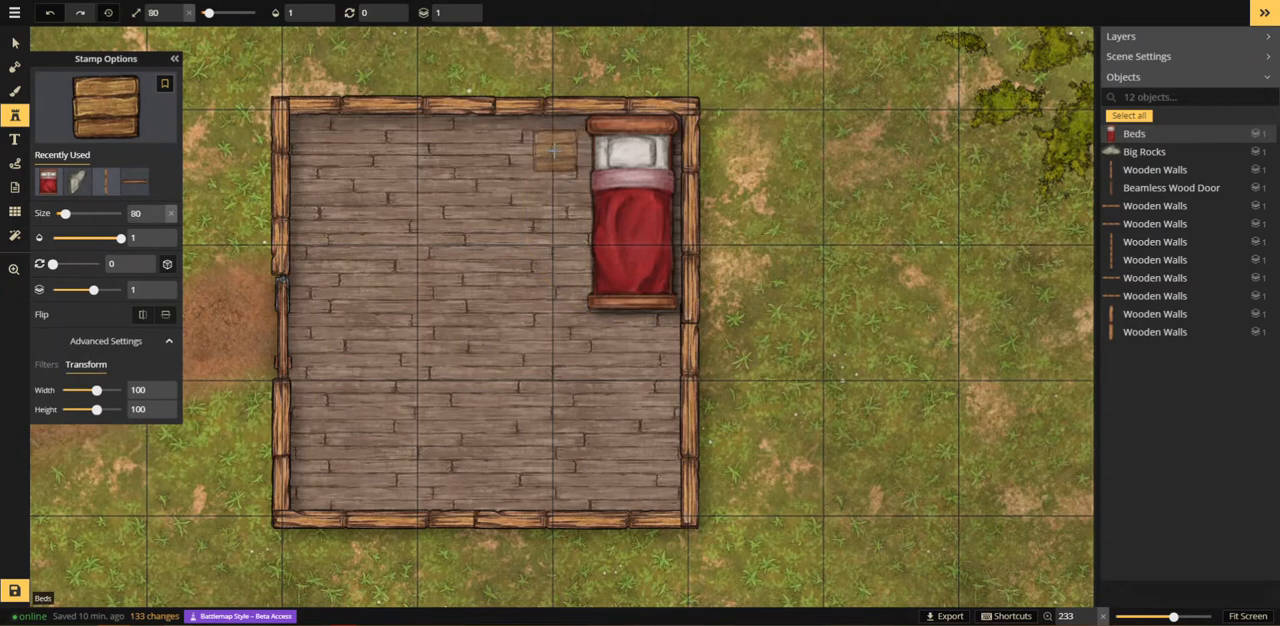
scroll(554, 151, down, 2)
scroll(555, 151, down, 6)
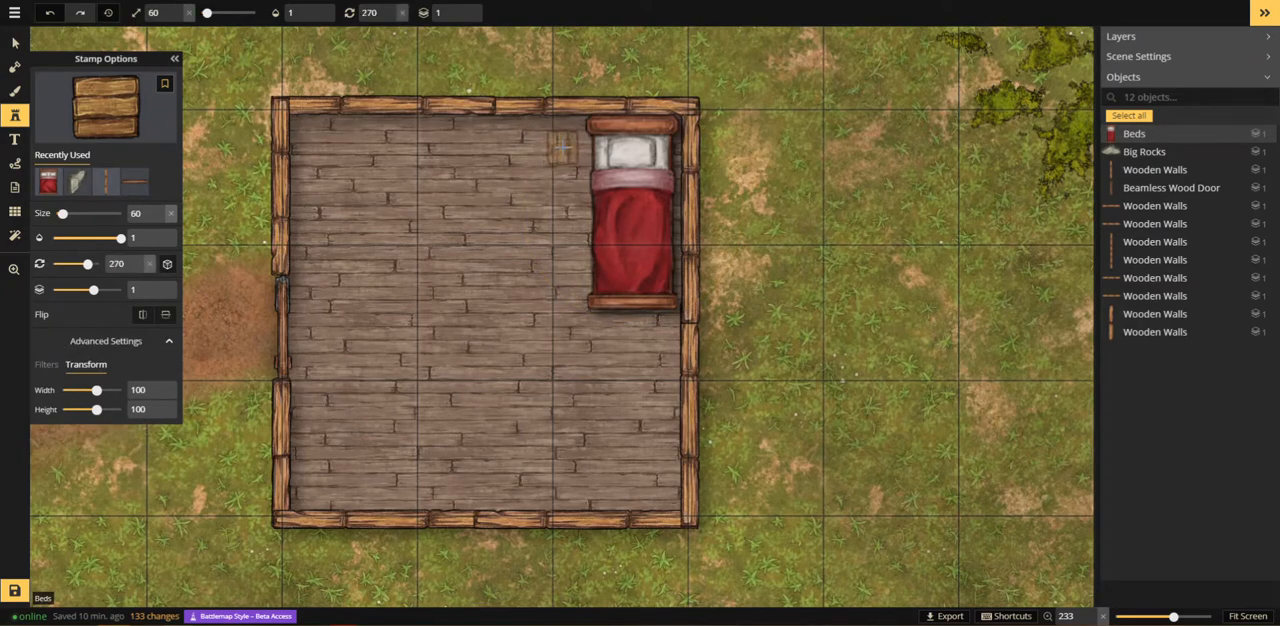
scroll(560, 150, up, 1)
click(562, 150)
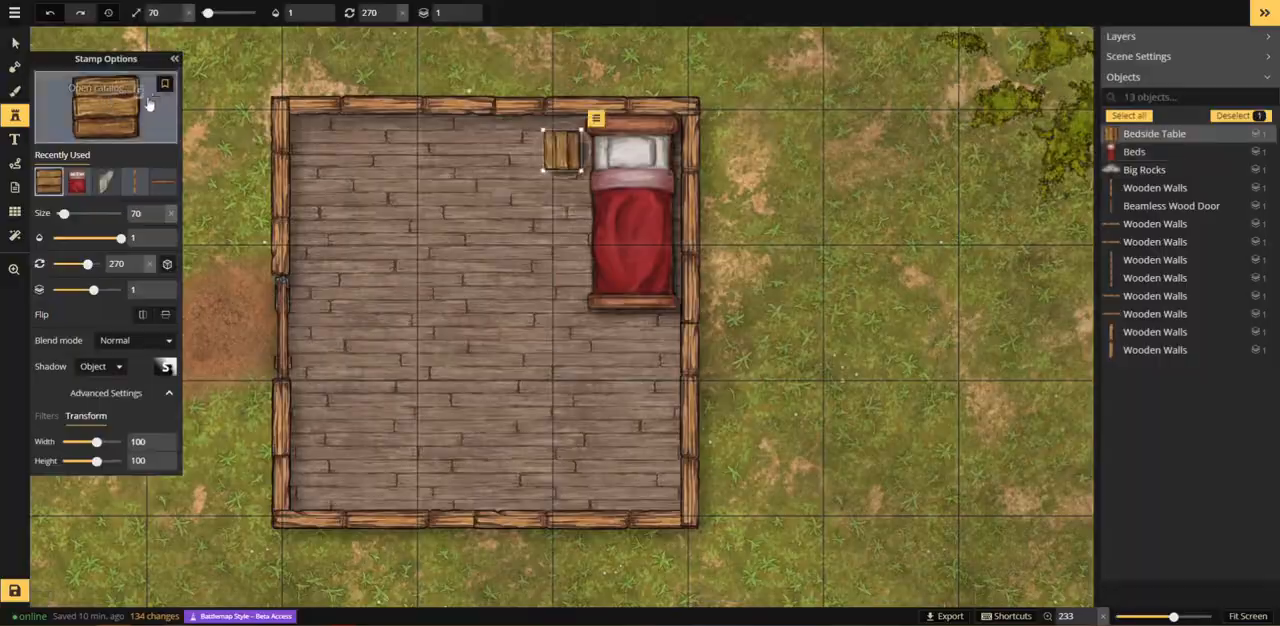
Step: Search the stamp catalog for "can", pick a lit candle from the Tavern Candles set and place it on the bedside table
click(148, 104)
key(ctrl+a)
text(can)
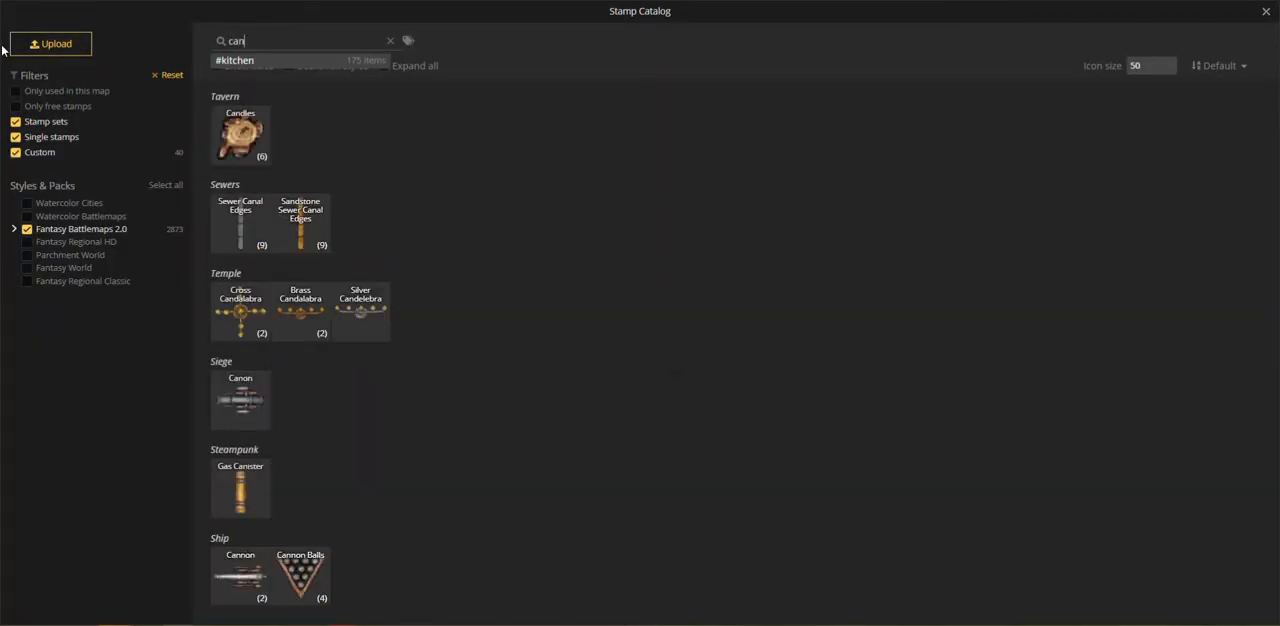
click(250, 157)
click(322, 148)
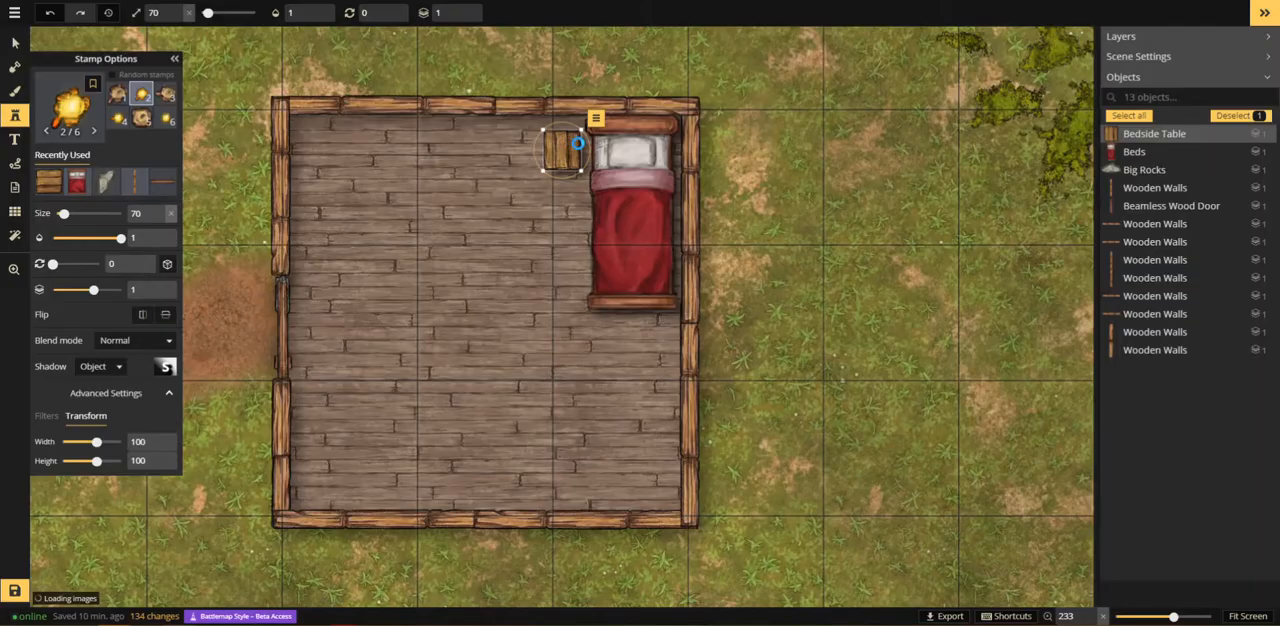
click(565, 148)
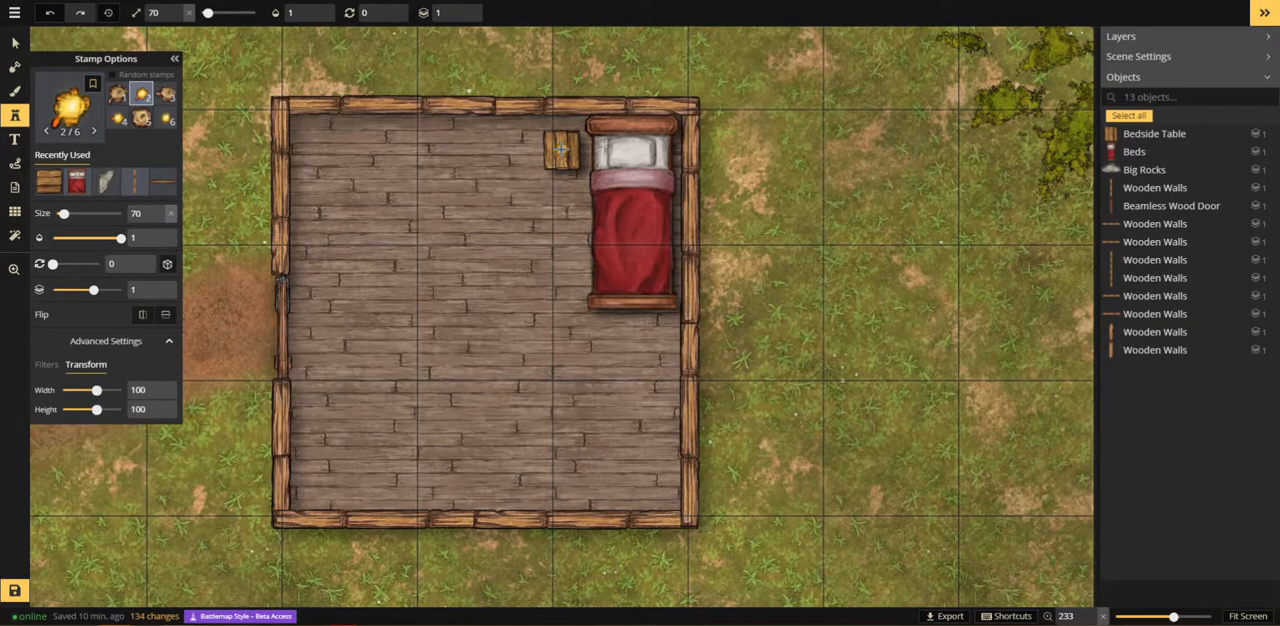
click(563, 150)
click(567, 259)
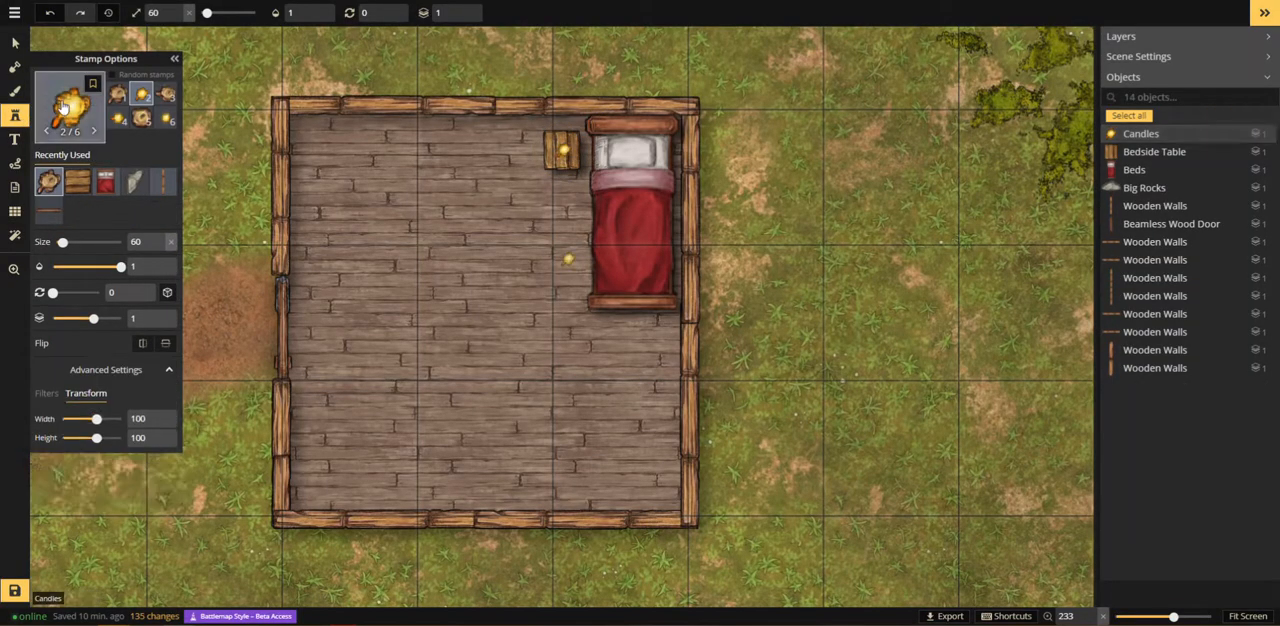
Step: Search the catalog for "table" and place the Tavern Circular Table in the room's upper-left area at size 90, rotated 60 degrees
click(70, 110)
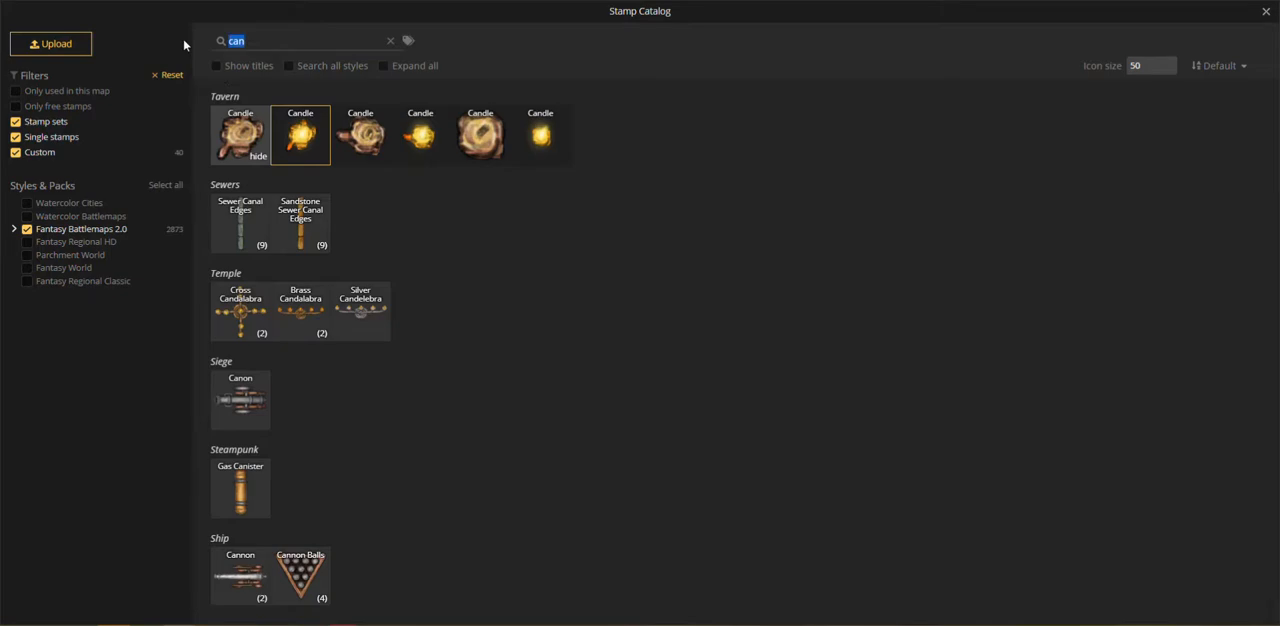
text(table)
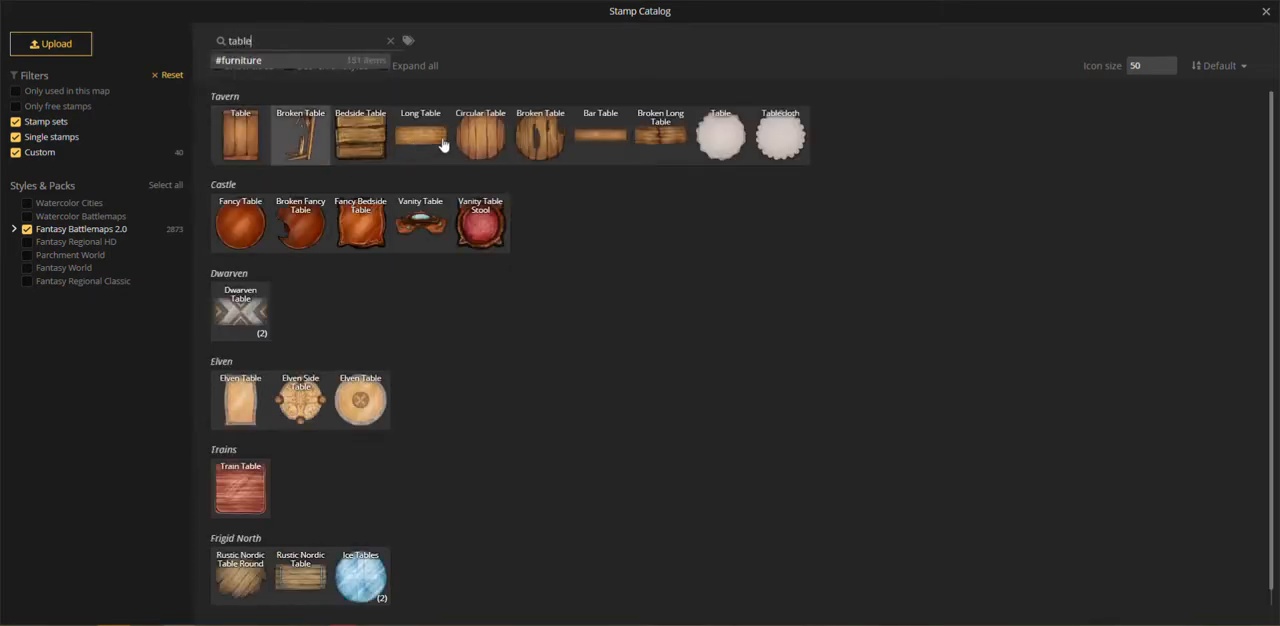
click(480, 135)
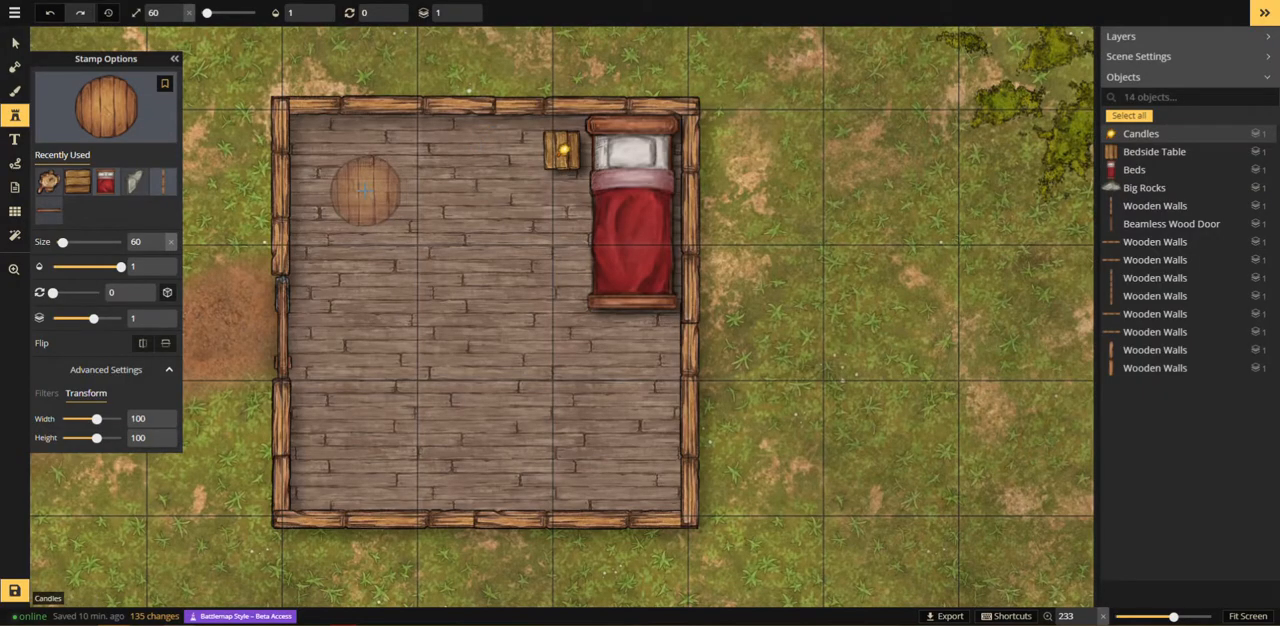
scroll(366, 190, up, 3)
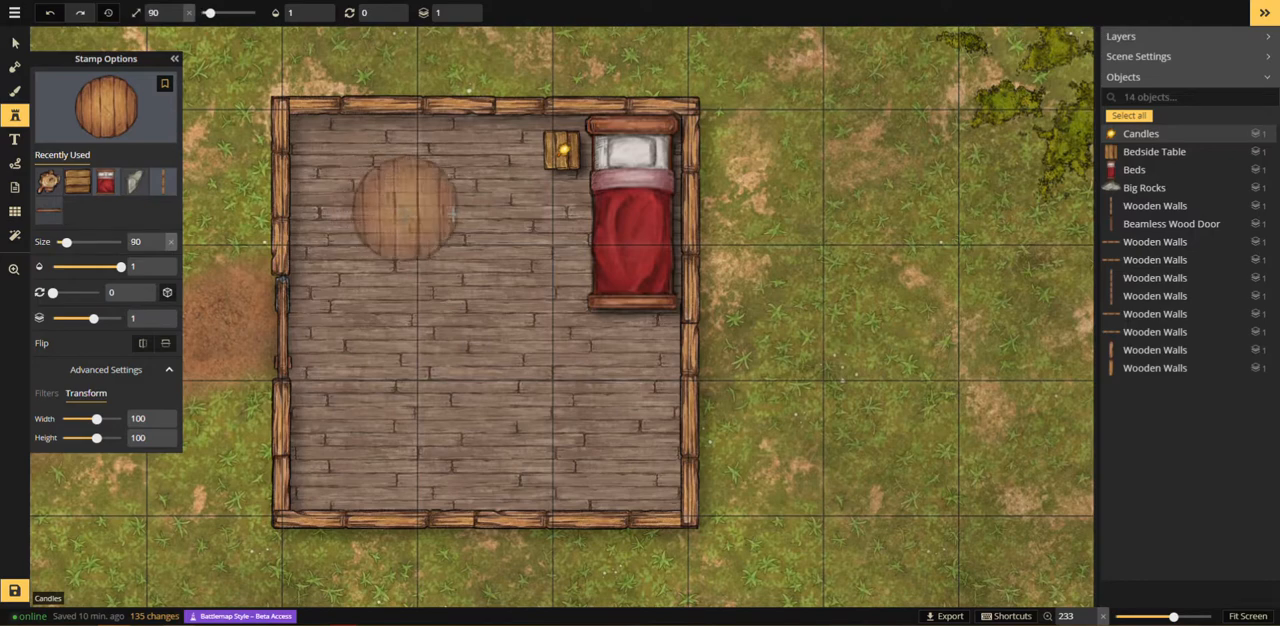
scroll(388, 212, up, 6)
click(383, 203)
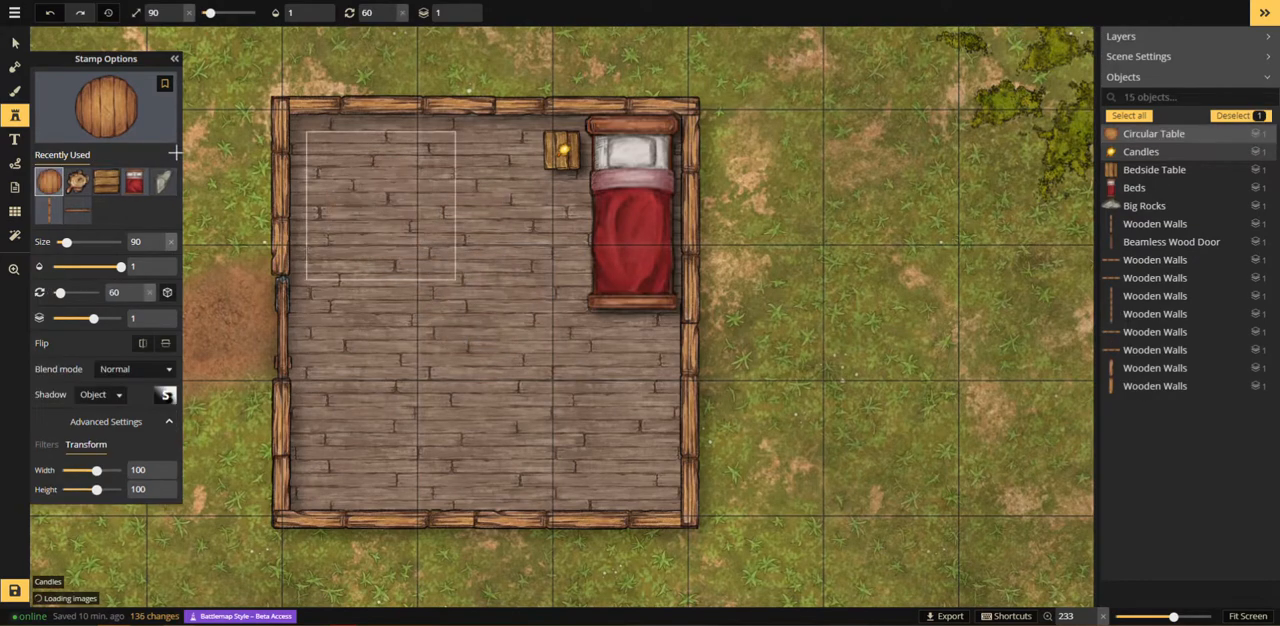
Step: Search the catalog for "chai" and tuck a Tavern chair under the round table's right edge at size 90, rotation 60 and layer 0
click(108, 112)
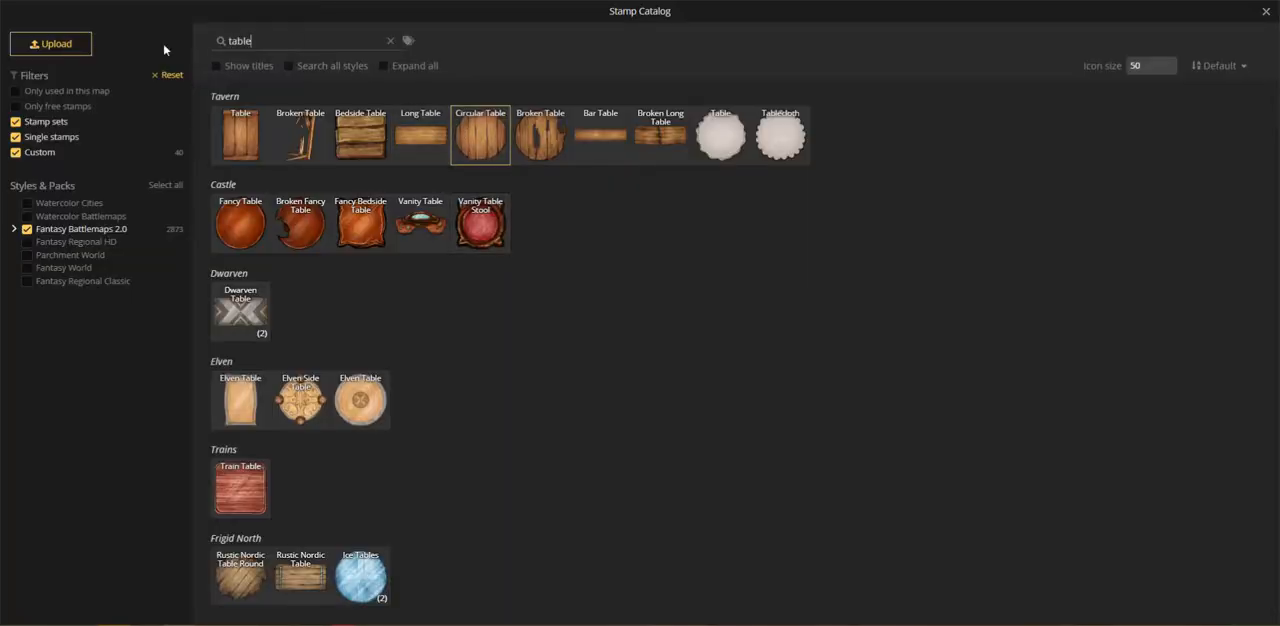
text(chai)
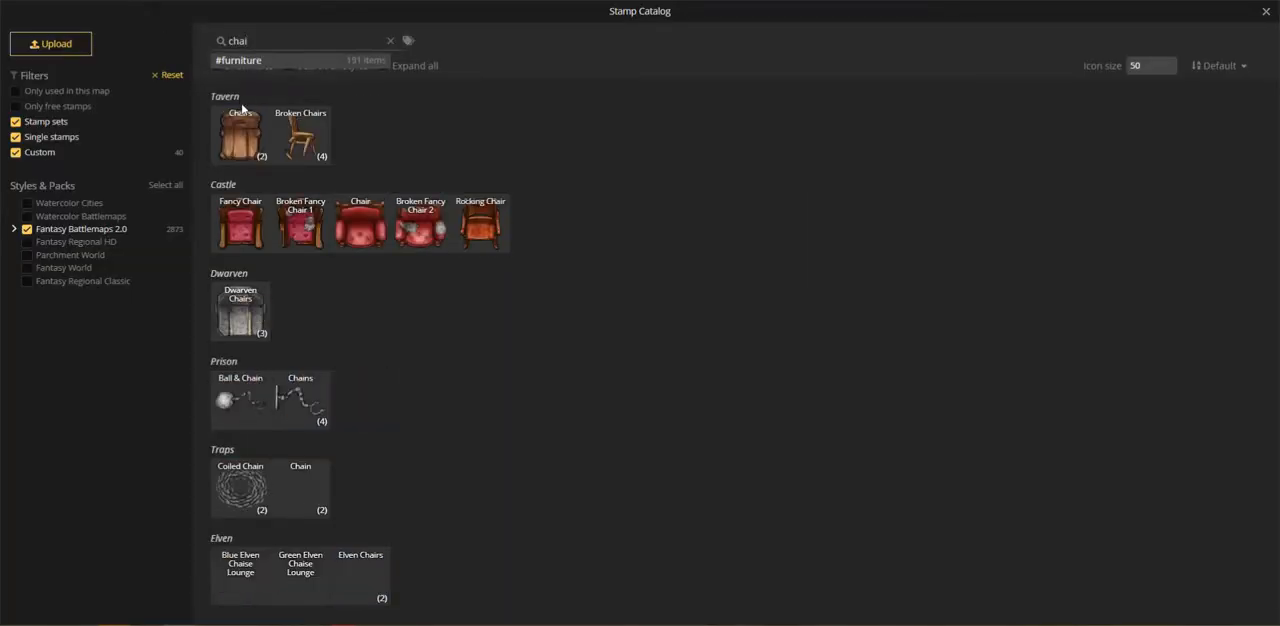
click(245, 140)
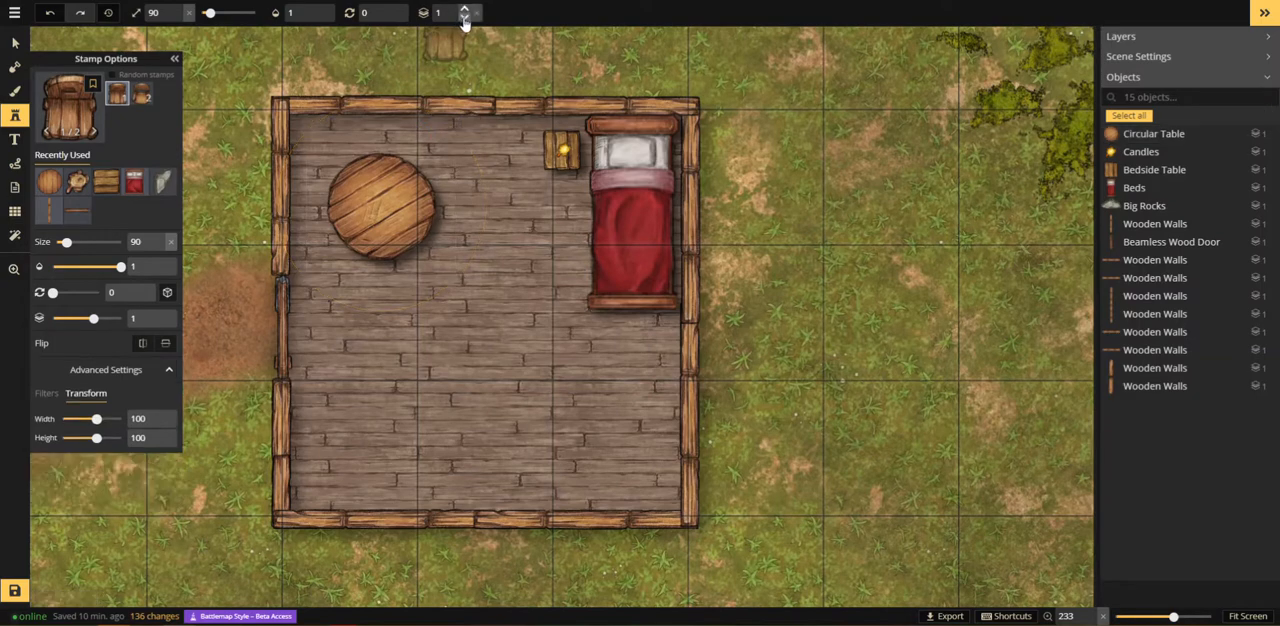
scroll(456, 165, up, 4)
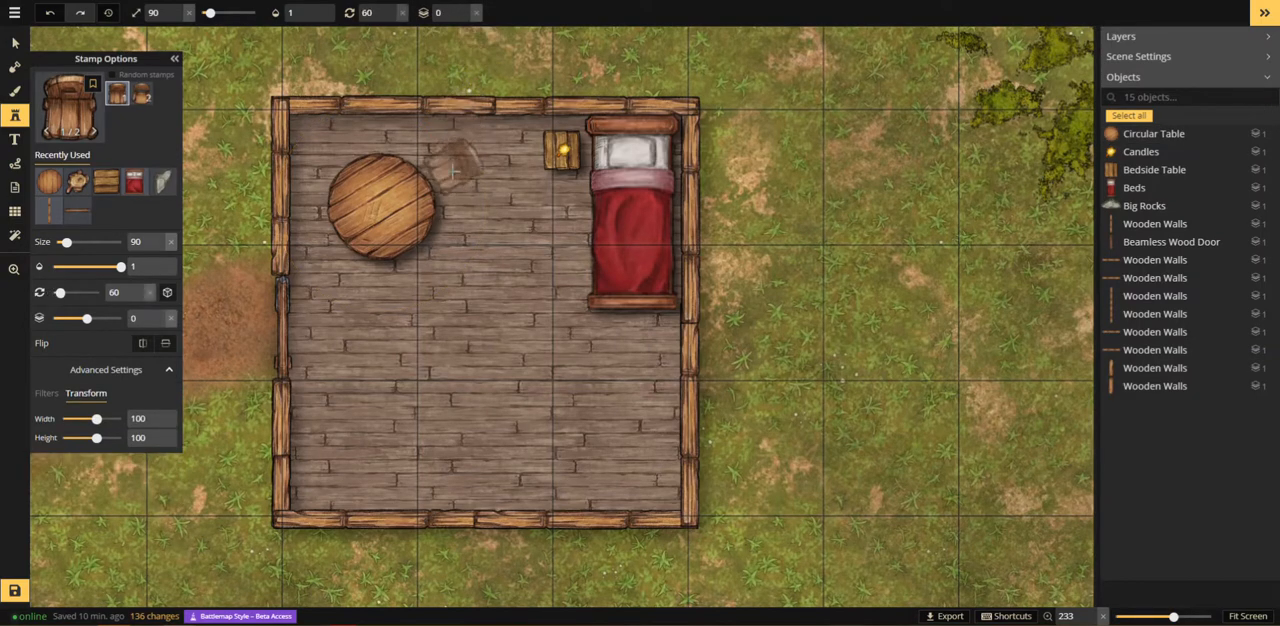
scroll(478, 261, down, 4)
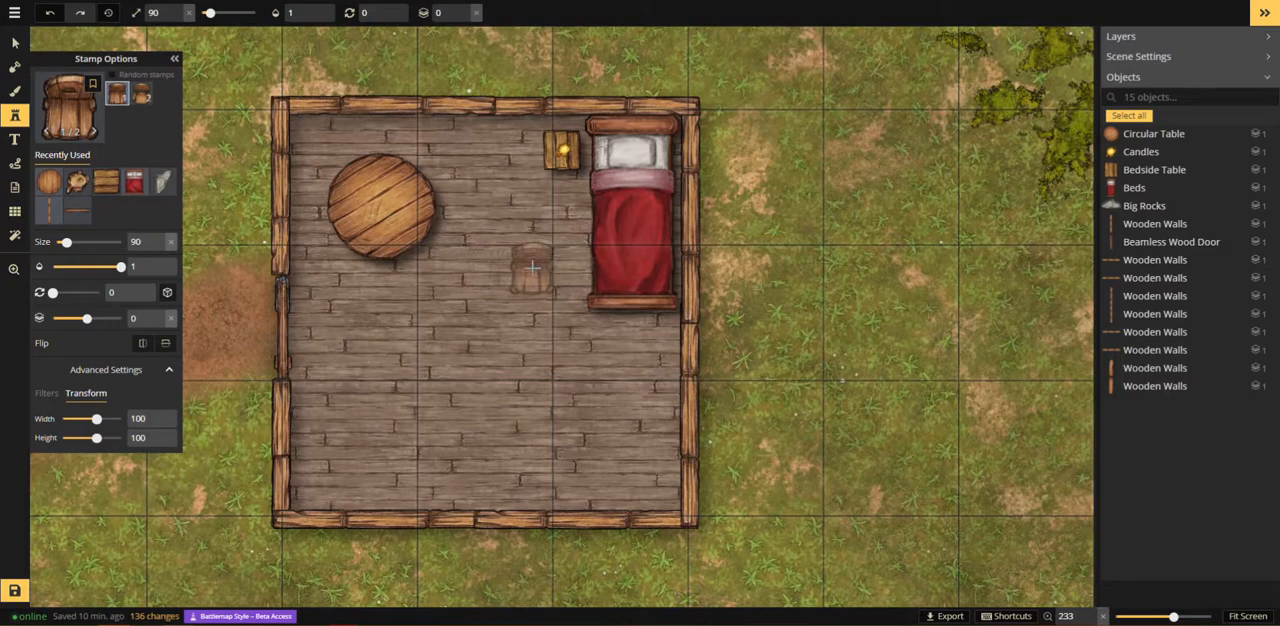
scroll(445, 185, up, 5)
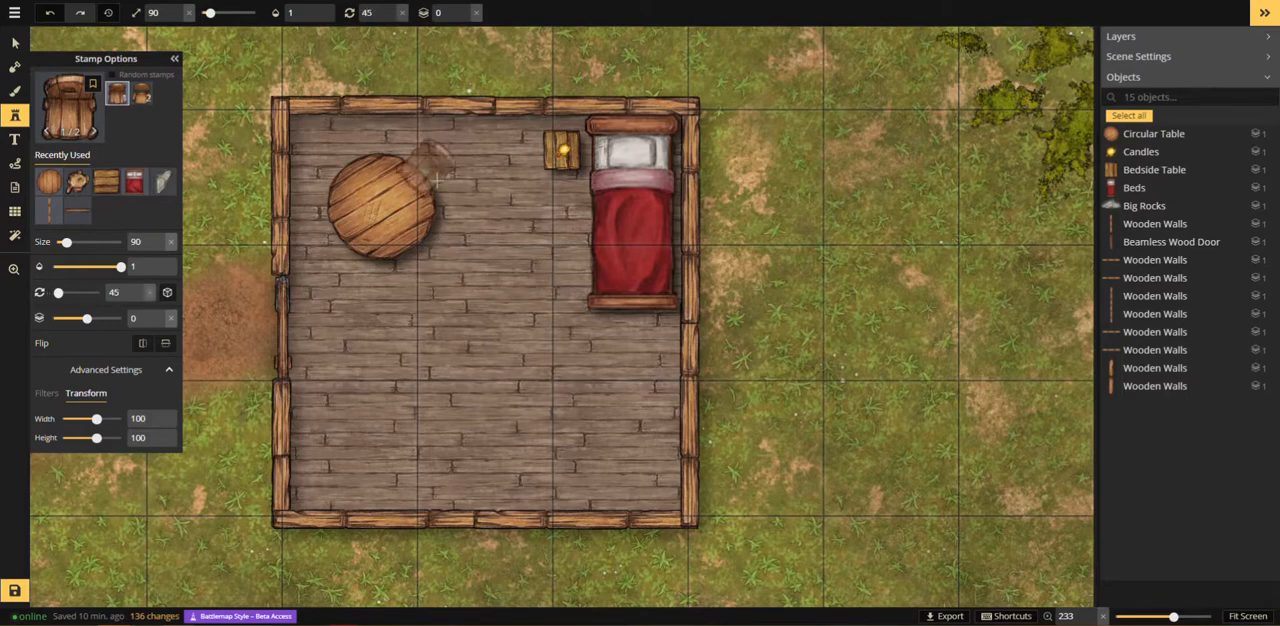
scroll(443, 193, down, 1)
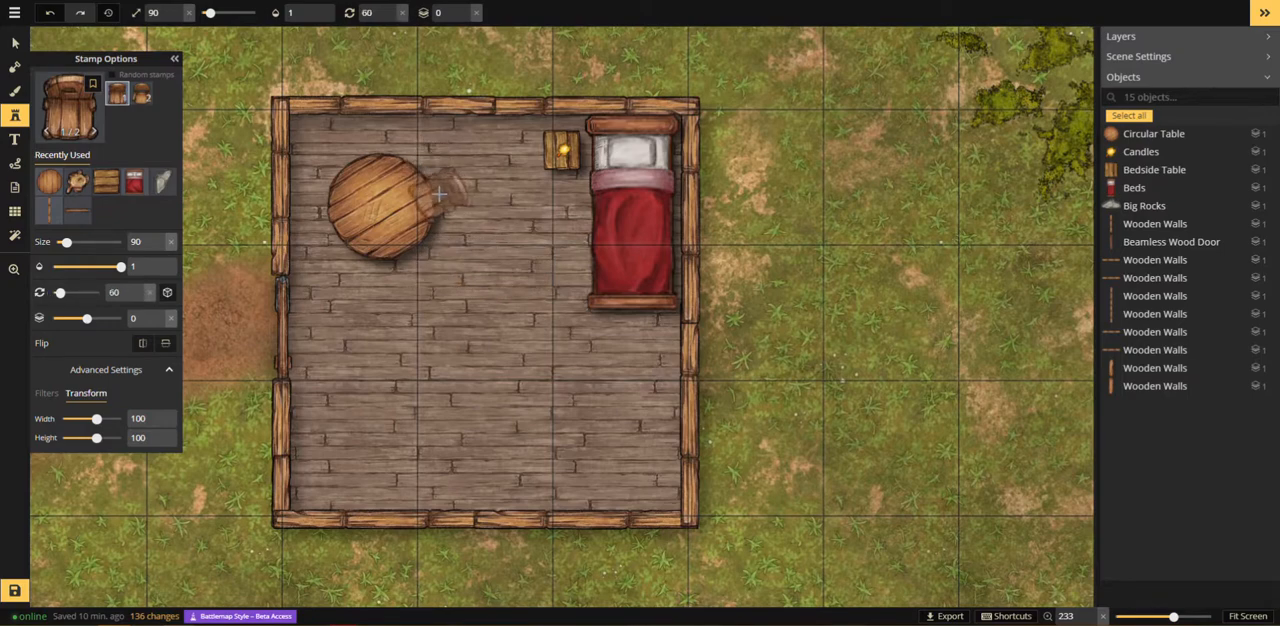
click(440, 193)
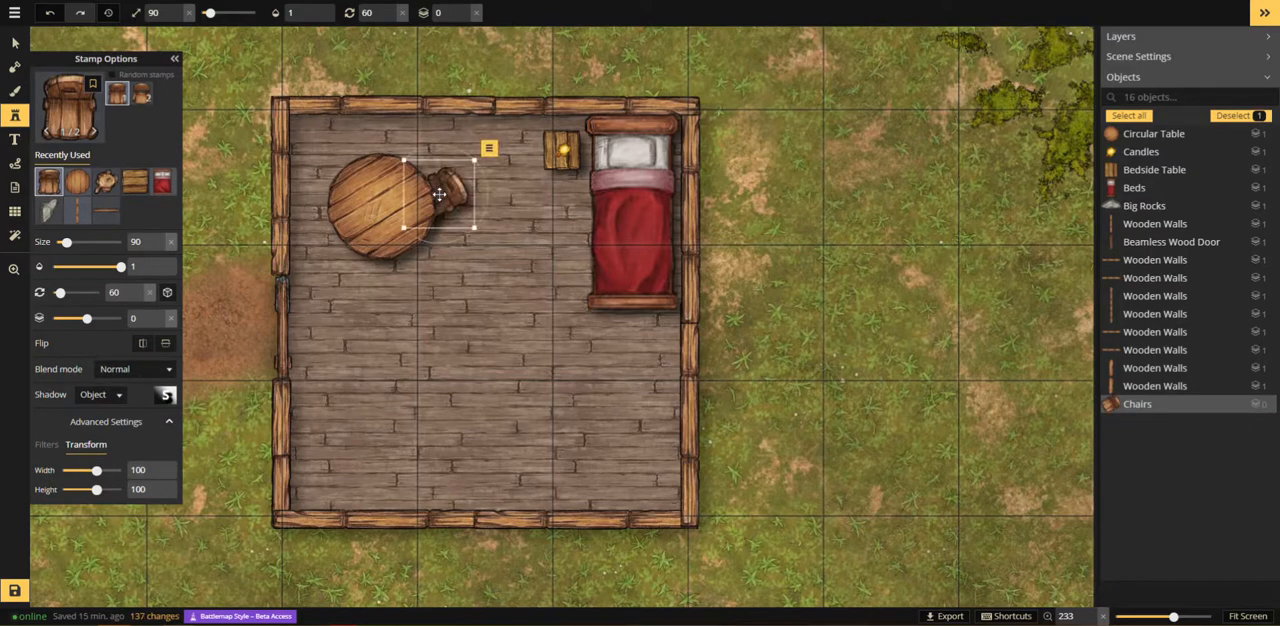
Step: Place the sixth lit candle variant at the center of the round table and raise it to layer 1
click(105, 181)
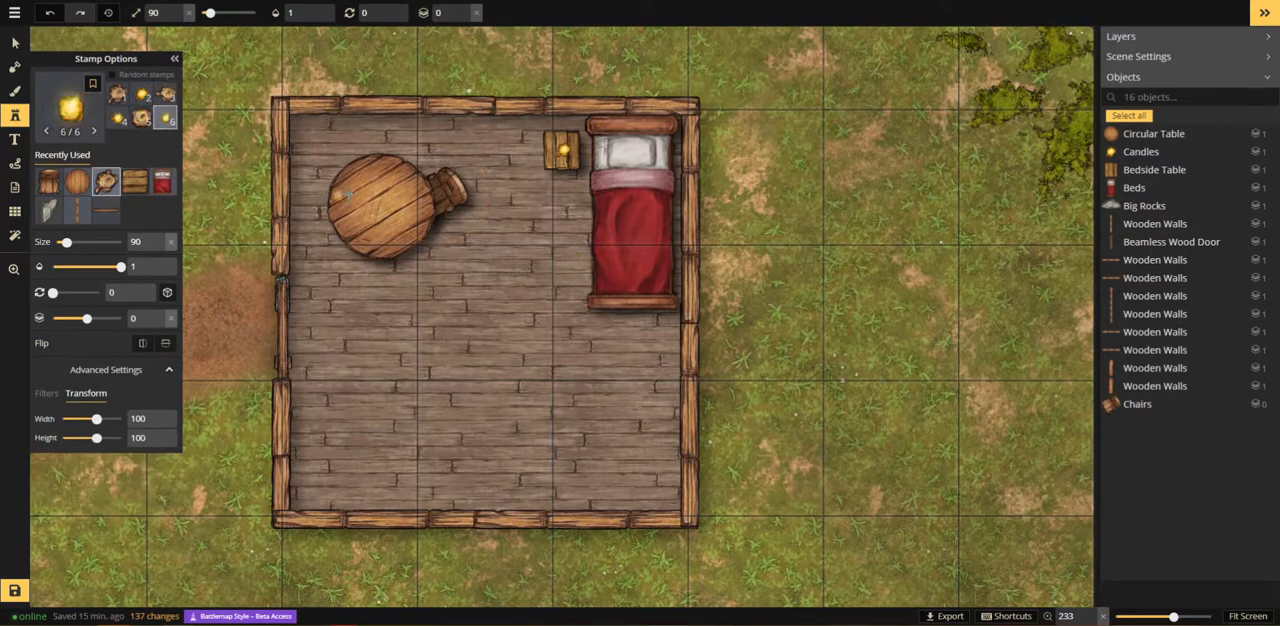
click(383, 205)
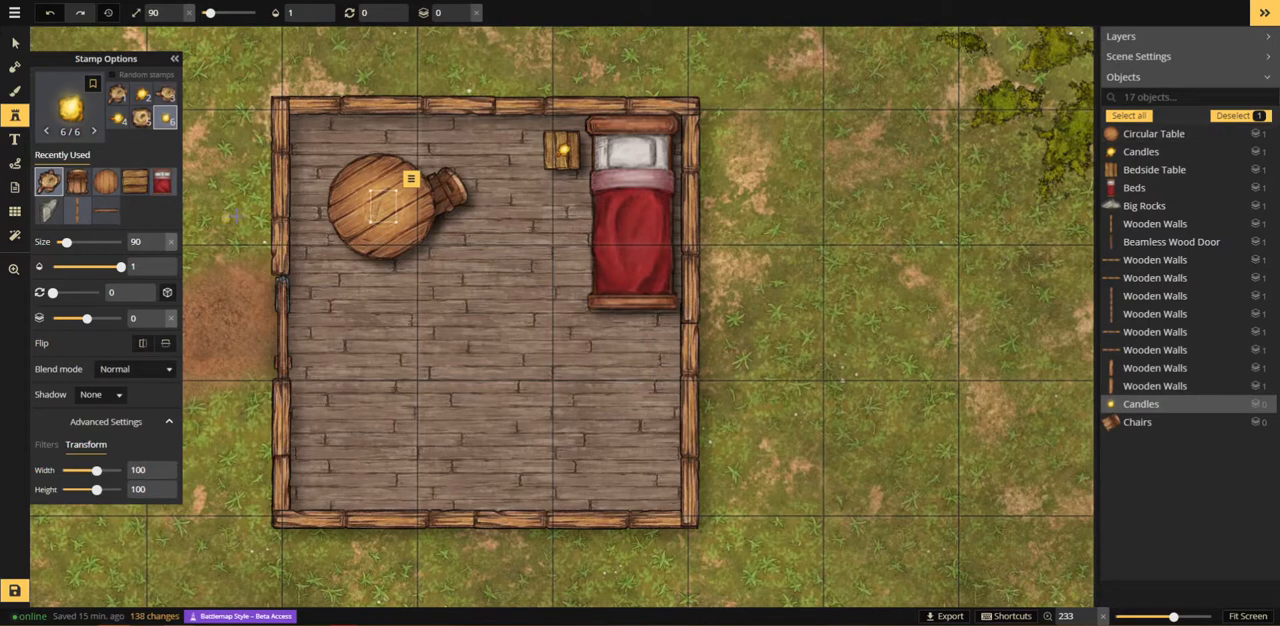
click(463, 11)
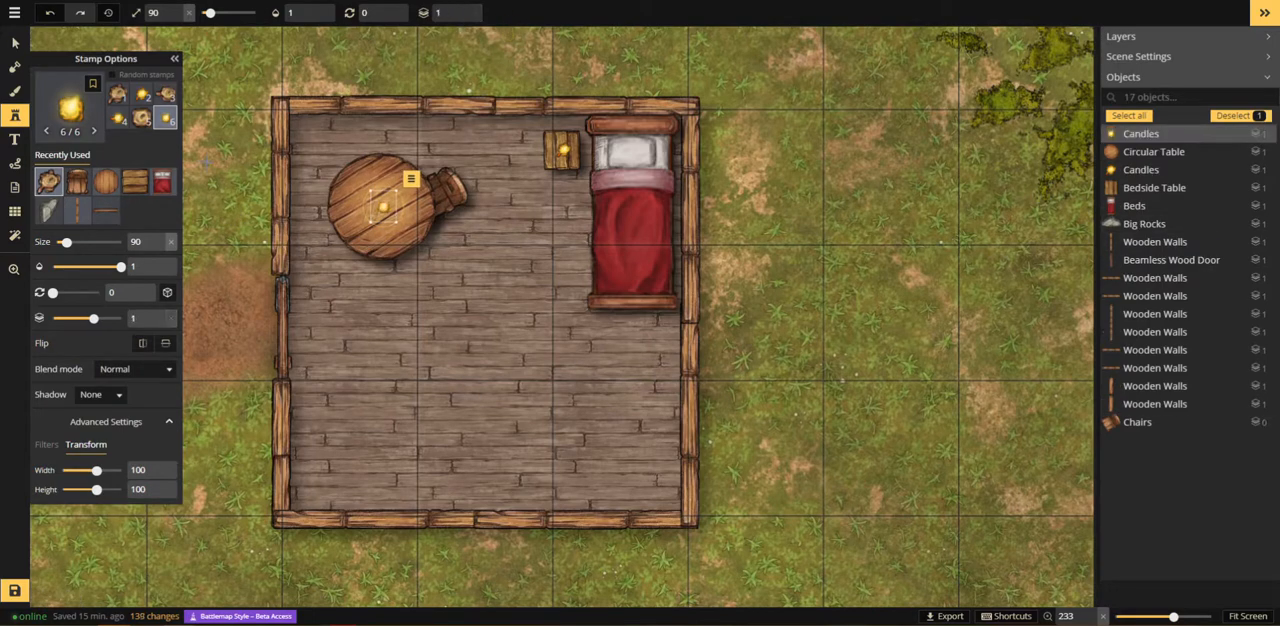
Step: Search the stamp catalog for "stov" and place the Steampunk Stove against the middle of the room's lower wall at size 130, rotated 180 degrees
key(c)
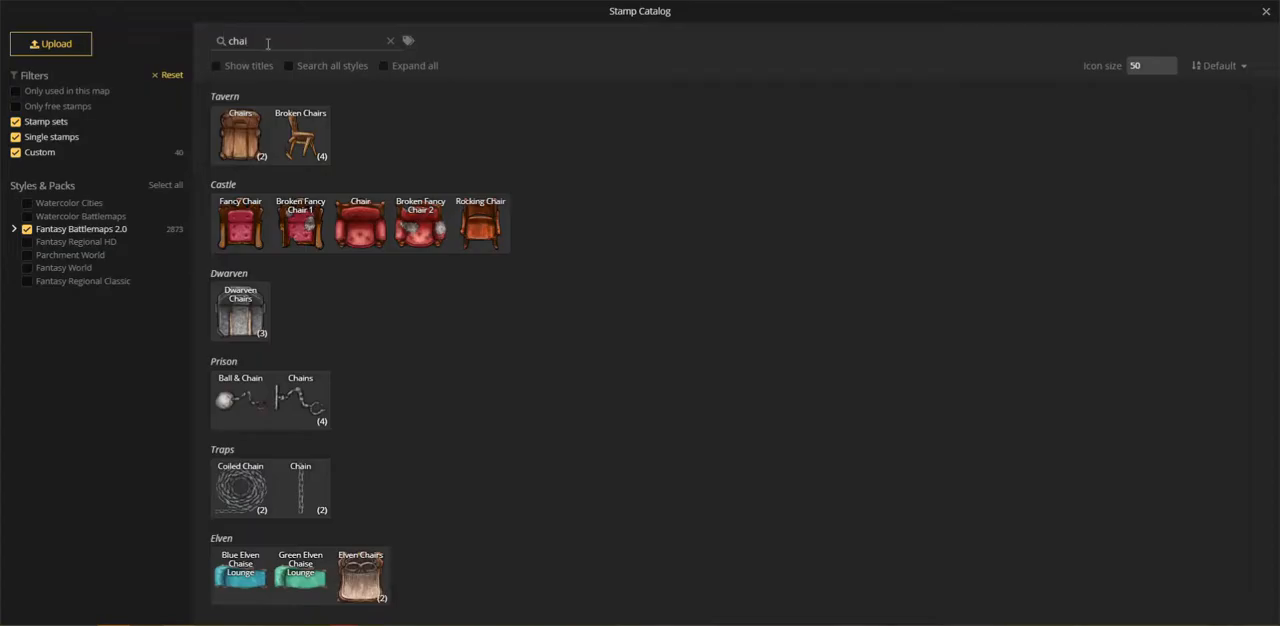
drag(269, 44, 134, 45)
double_click(238, 41)
text(s)
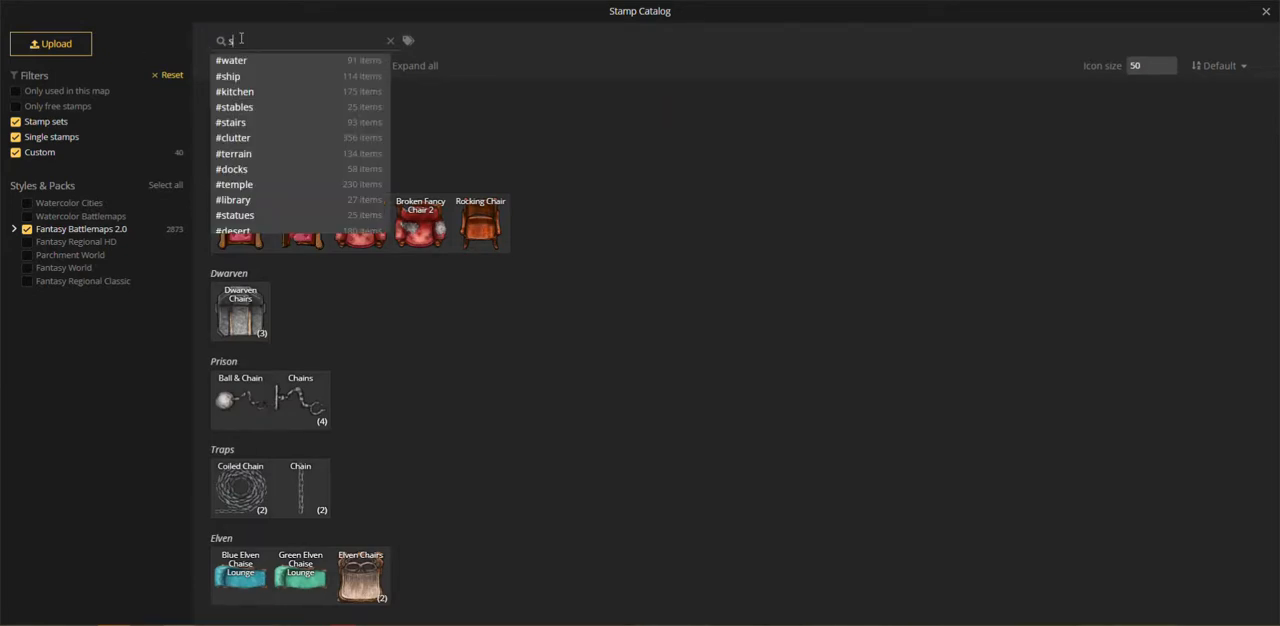
text(tov)
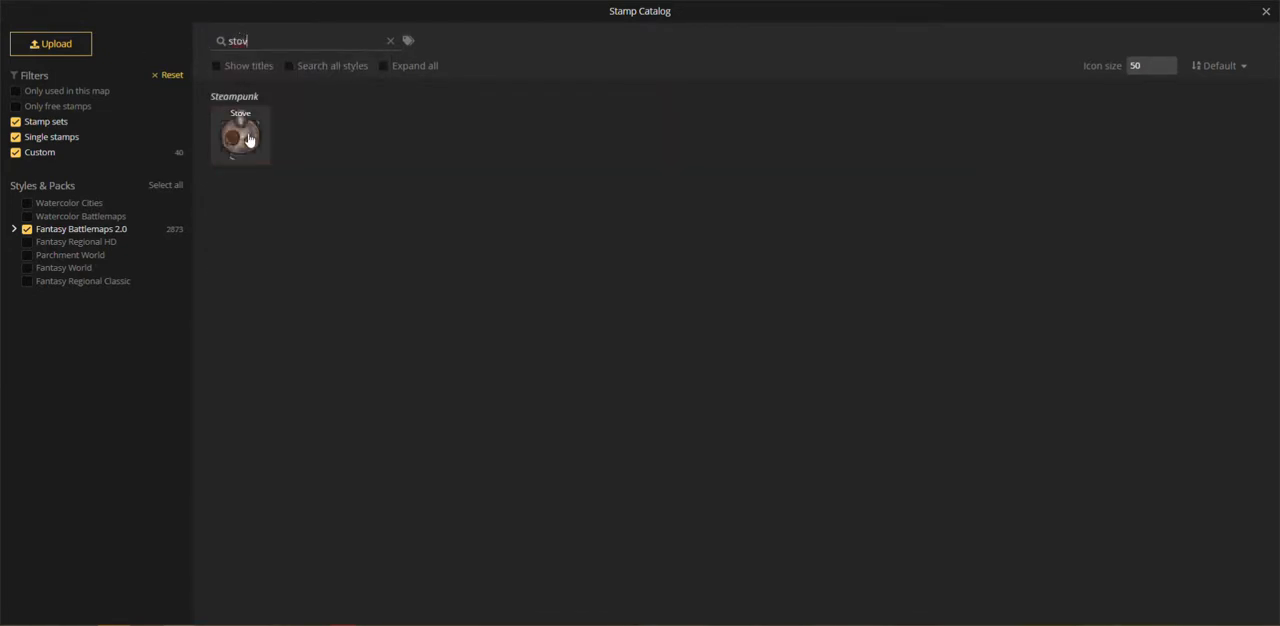
click(249, 140)
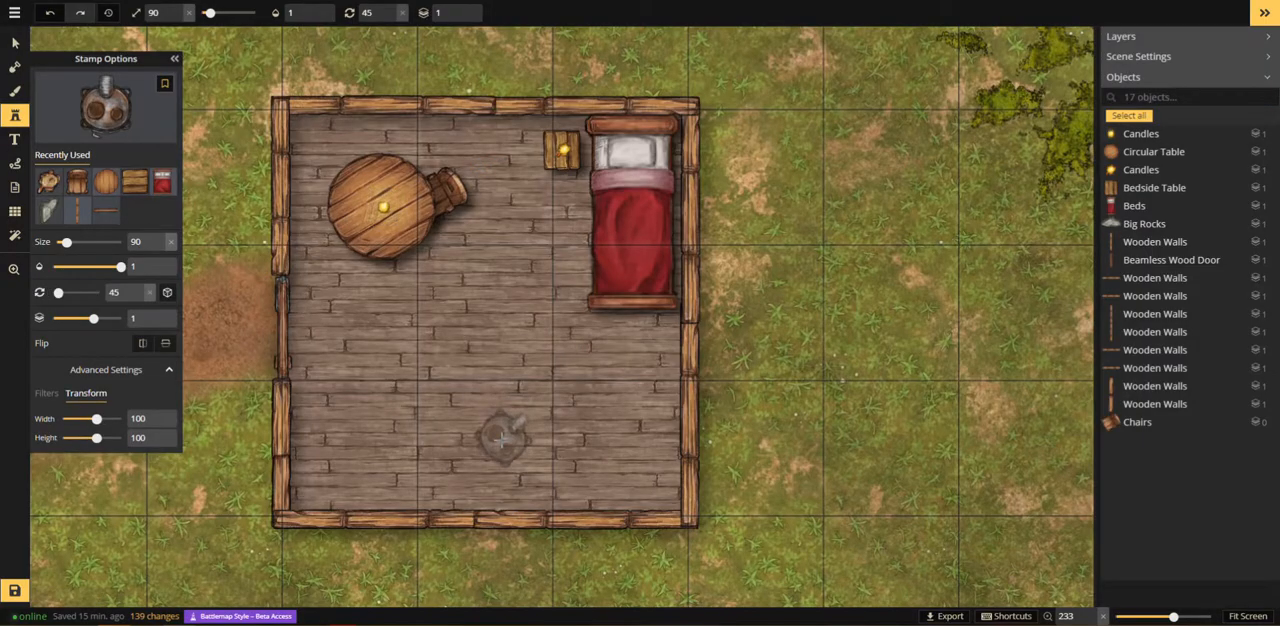
scroll(503, 440, up, 10)
scroll(503, 440, up, 4)
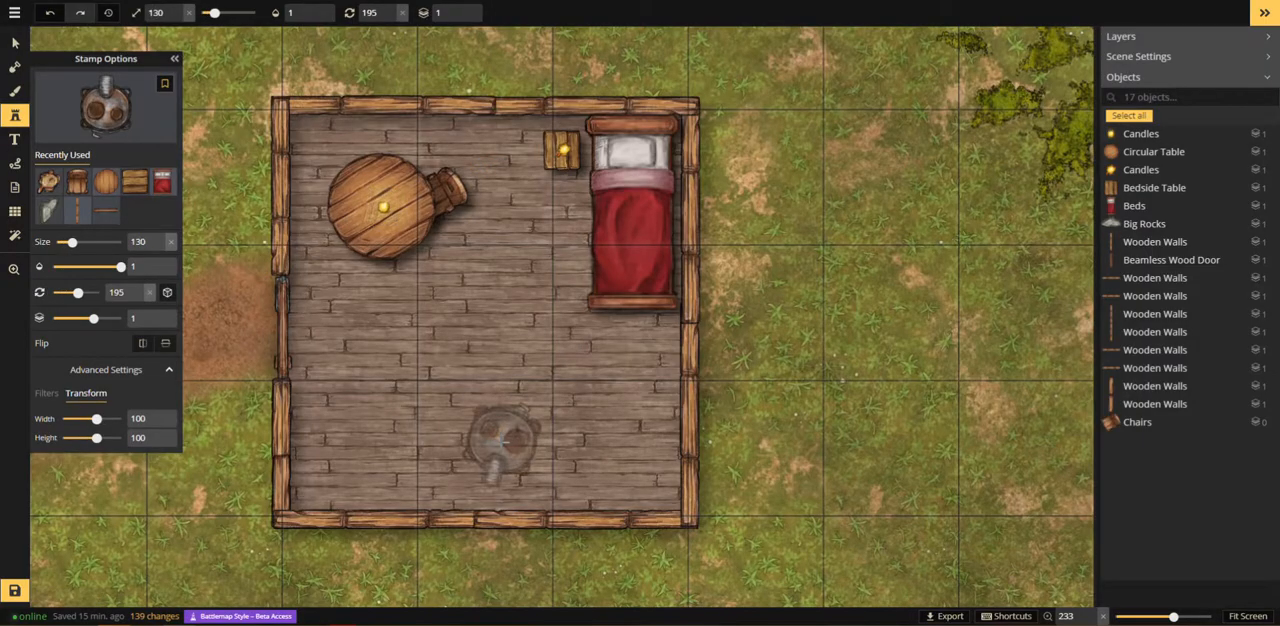
scroll(503, 440, down, 1)
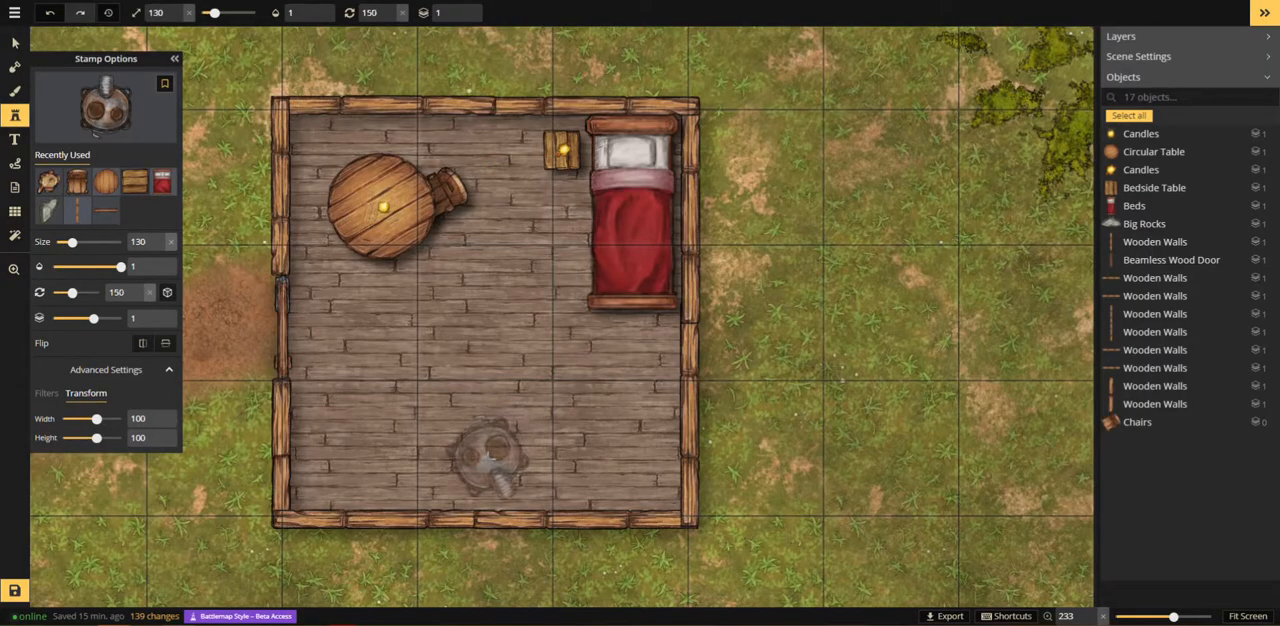
click(490, 466)
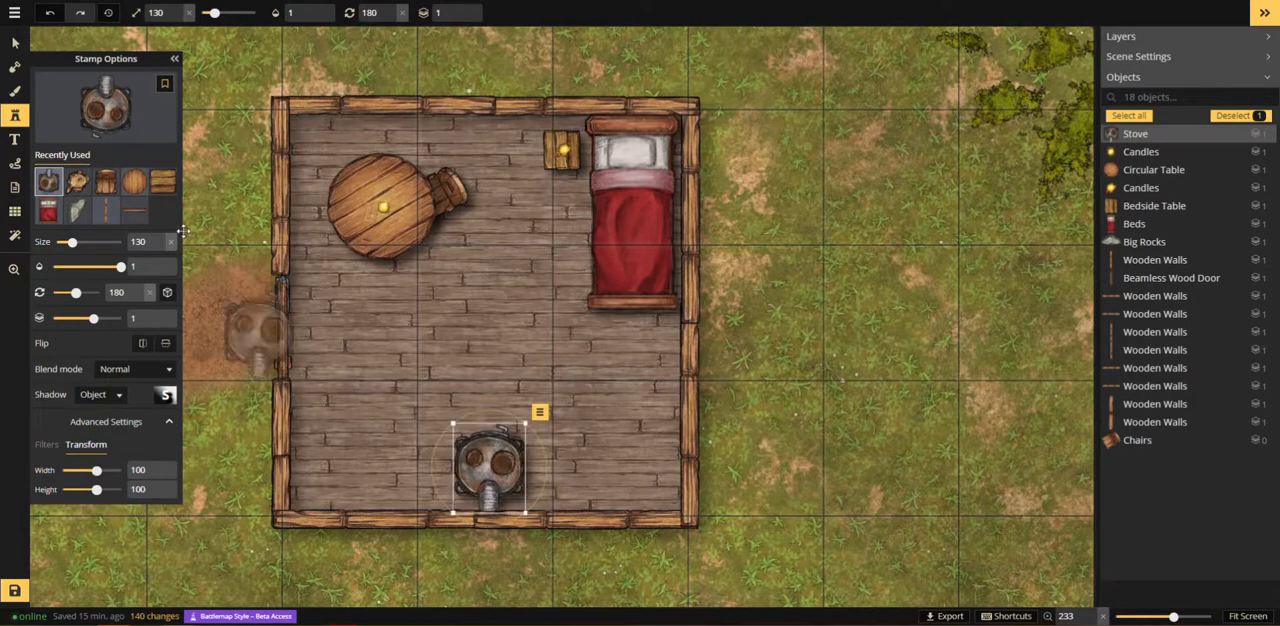
Step: Search the catalog for "dress" and place the Tavern Dresser Cabinet in the room's lower-right corner at size 130 and rotation 0
click(115, 128)
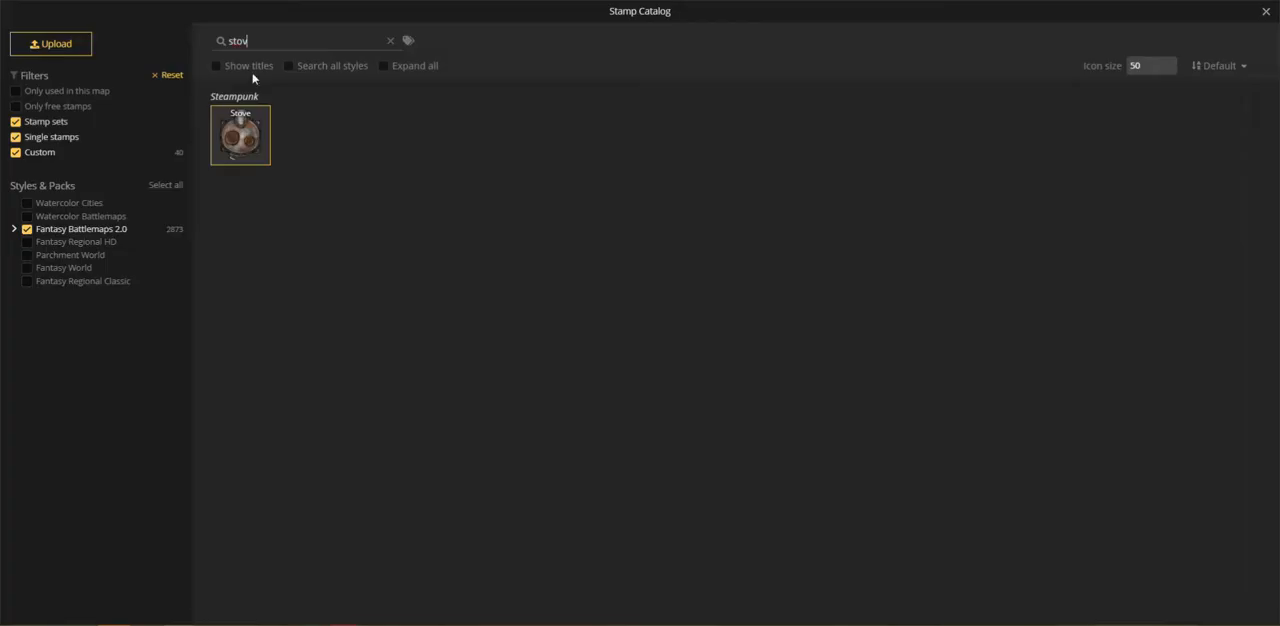
key(ctrl+a)
text(dress)
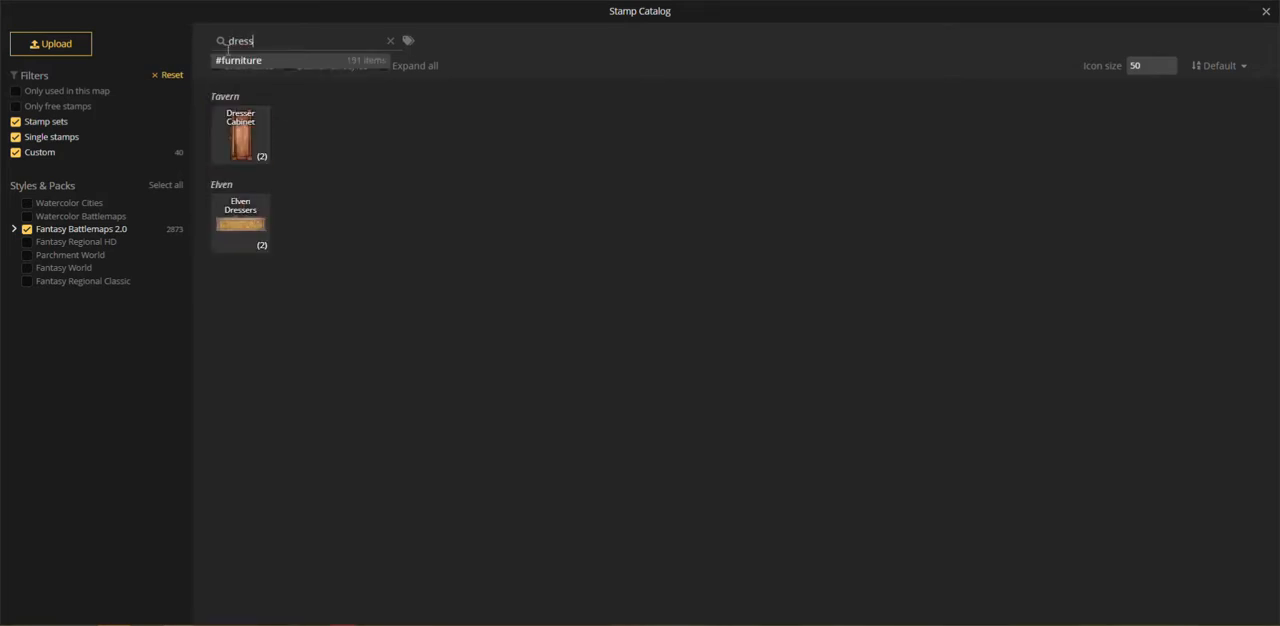
click(242, 132)
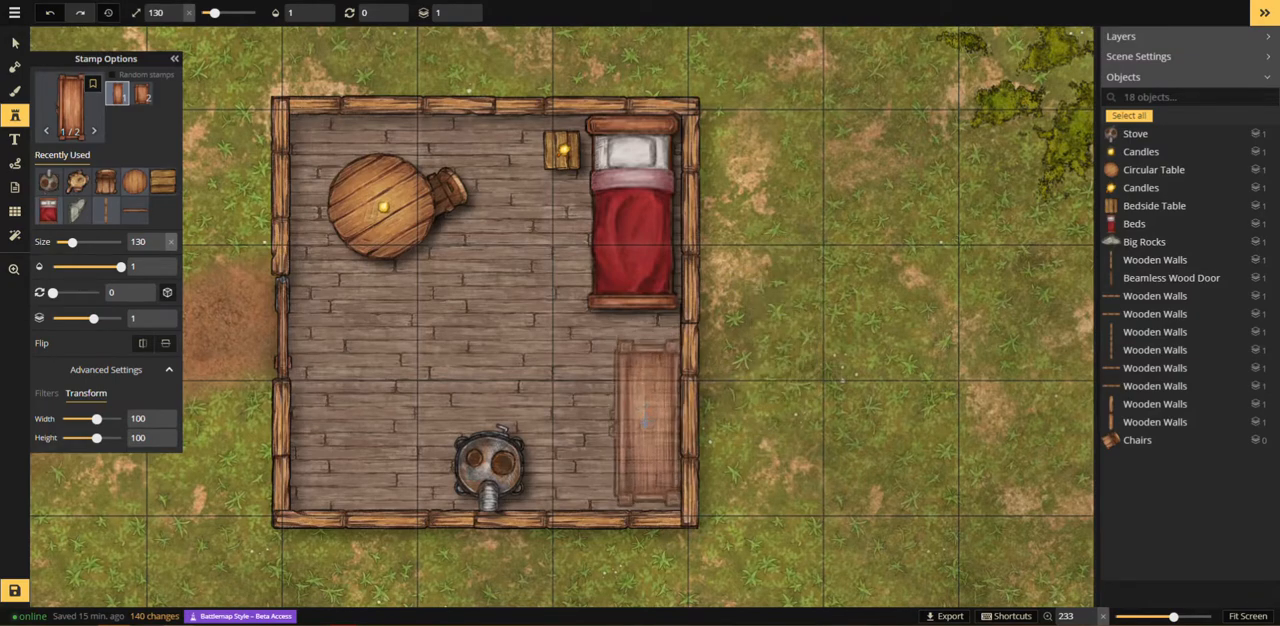
click(645, 425)
Step: Search the catalog for "rack" and place the fourth Steampunk Warehouse Rack variant in the room's lower-left corner at size 130
click(64, 130)
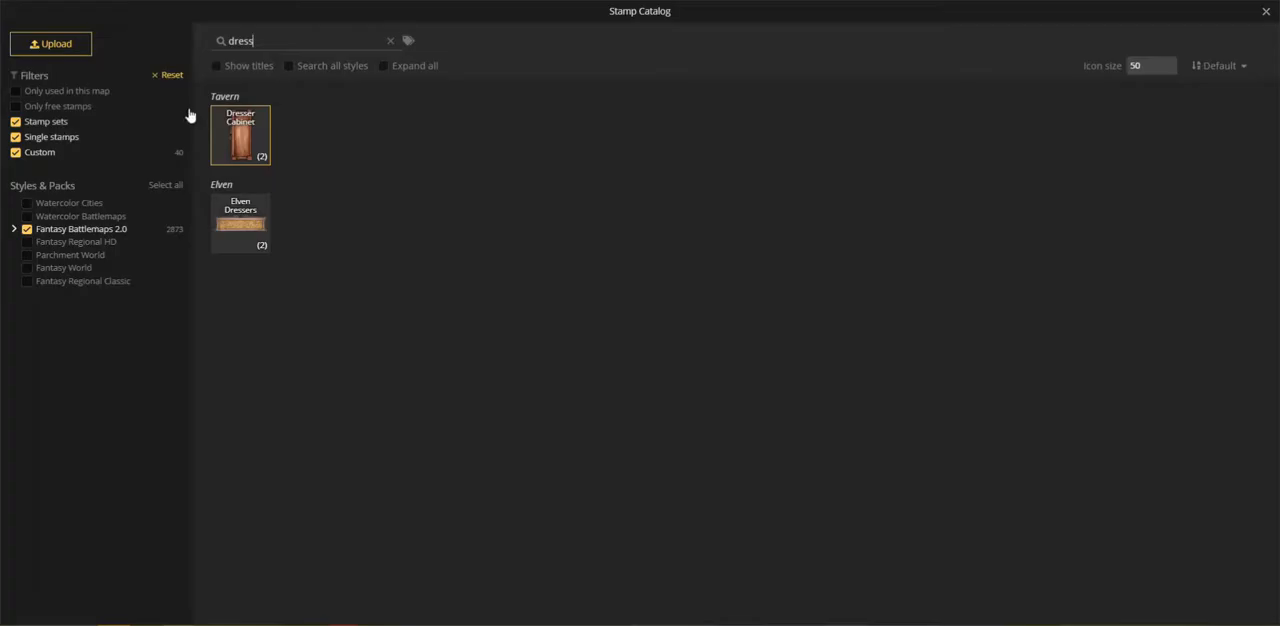
drag(279, 43, 168, 46)
text(rack)
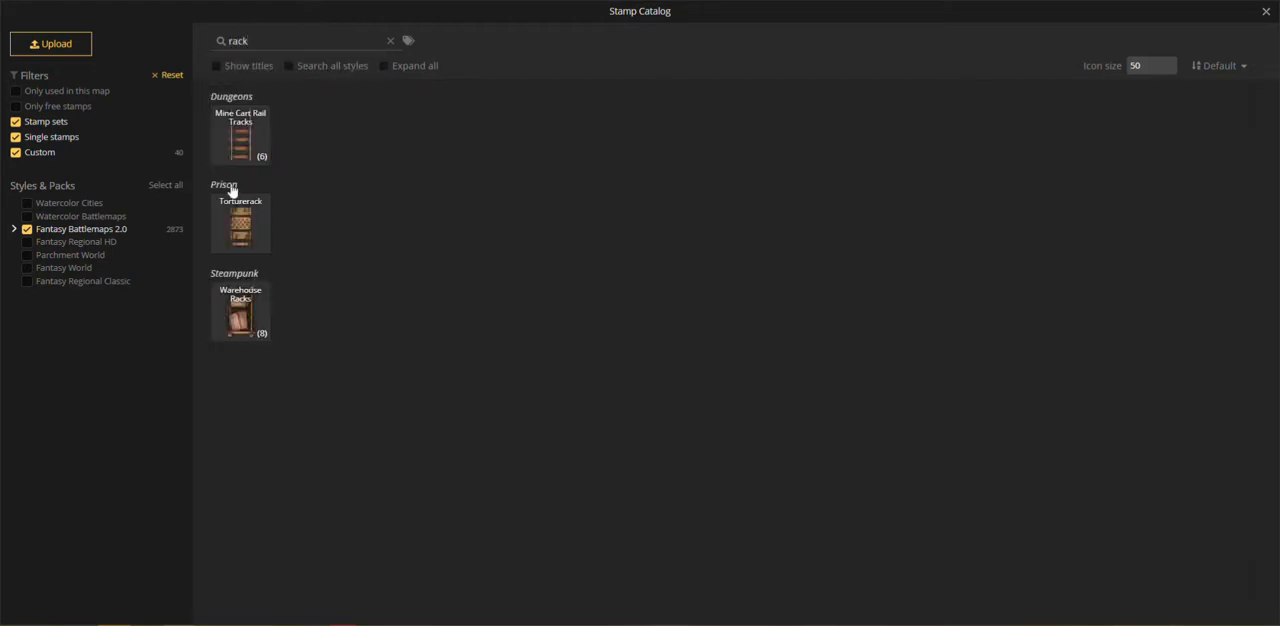
click(247, 334)
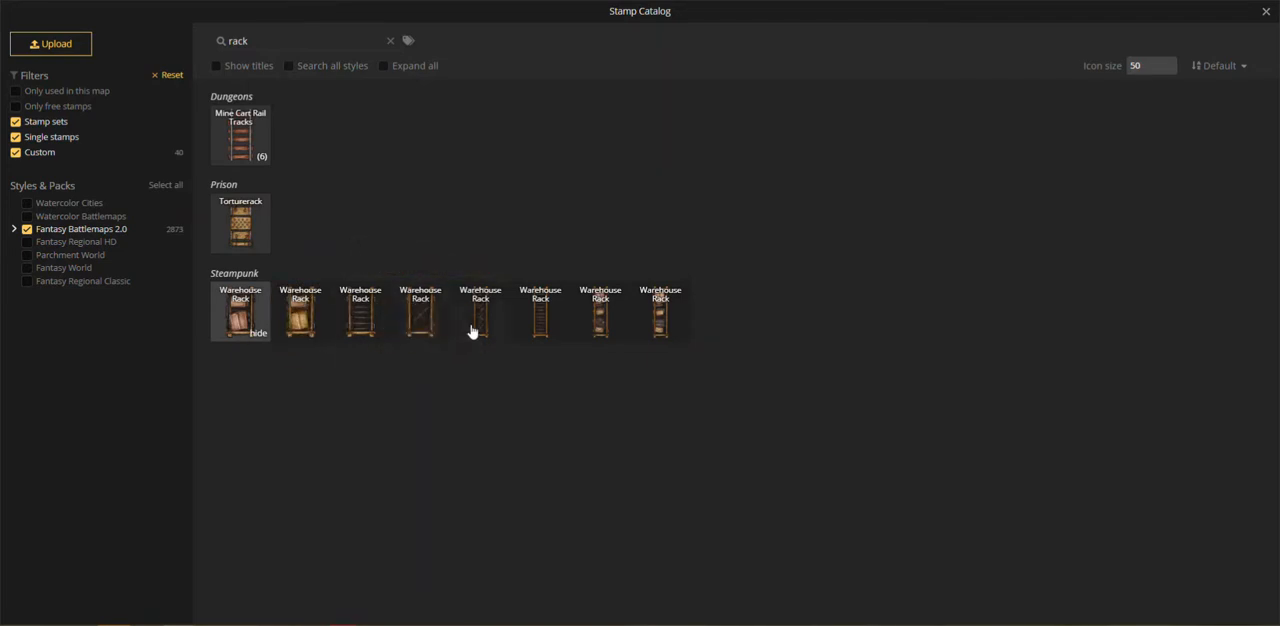
click(418, 327)
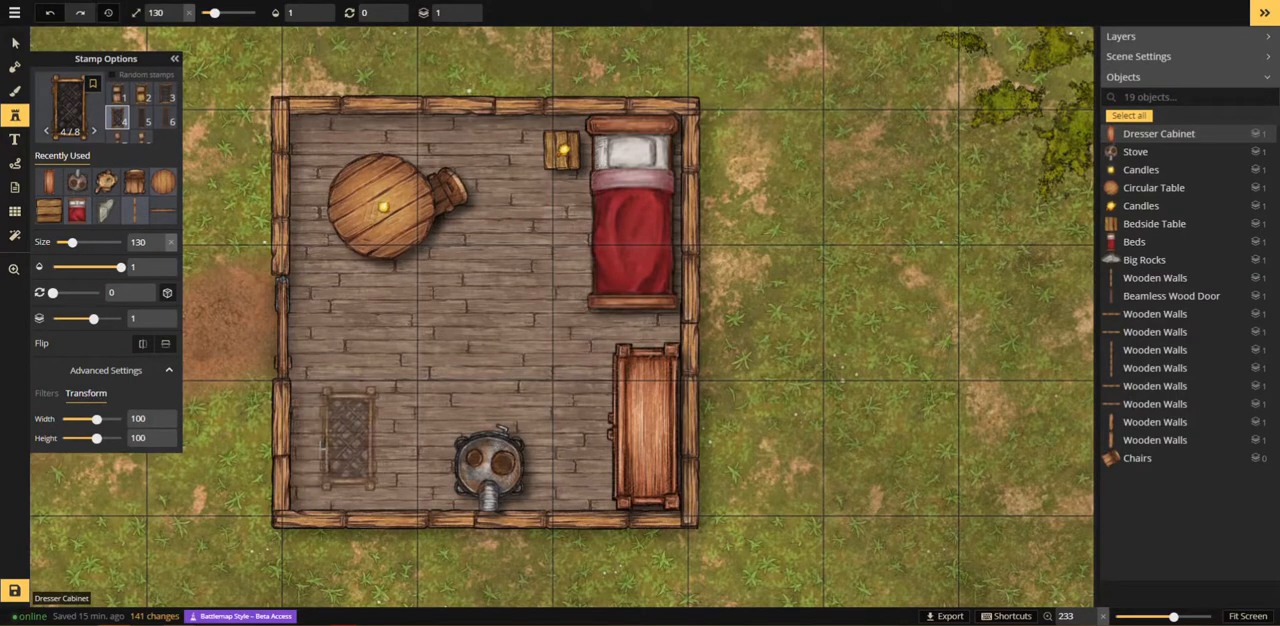
click(321, 452)
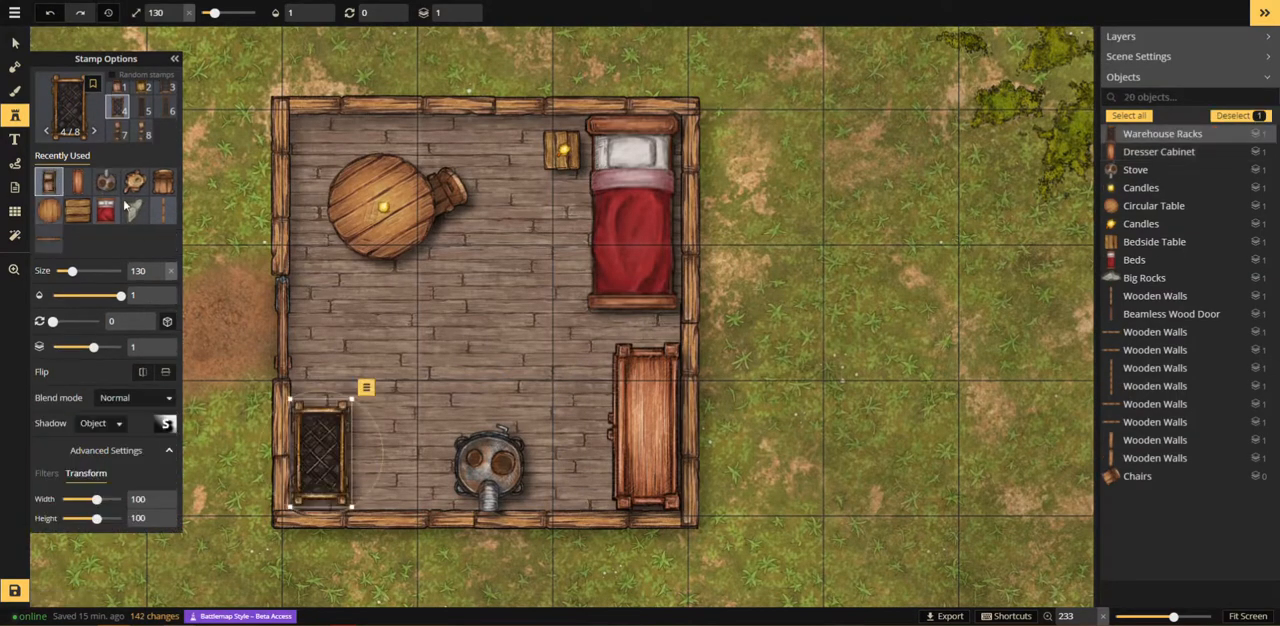
Step: Stop adding stamps and save the map
click(80, 122)
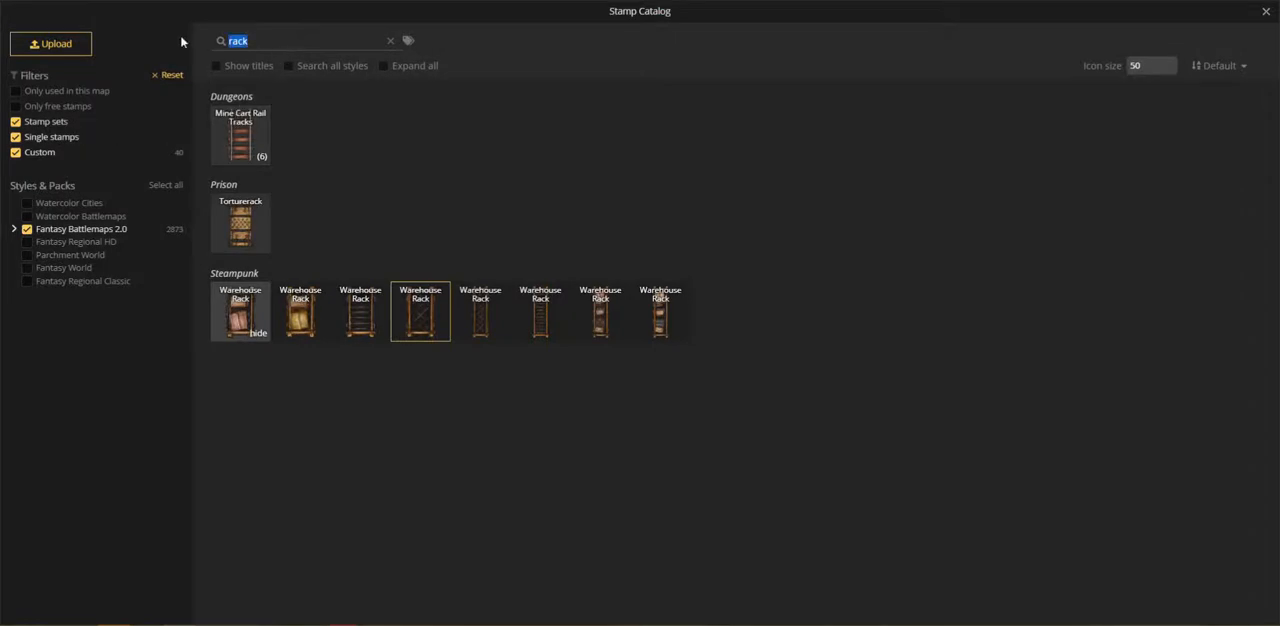
click(1266, 12)
key(z)
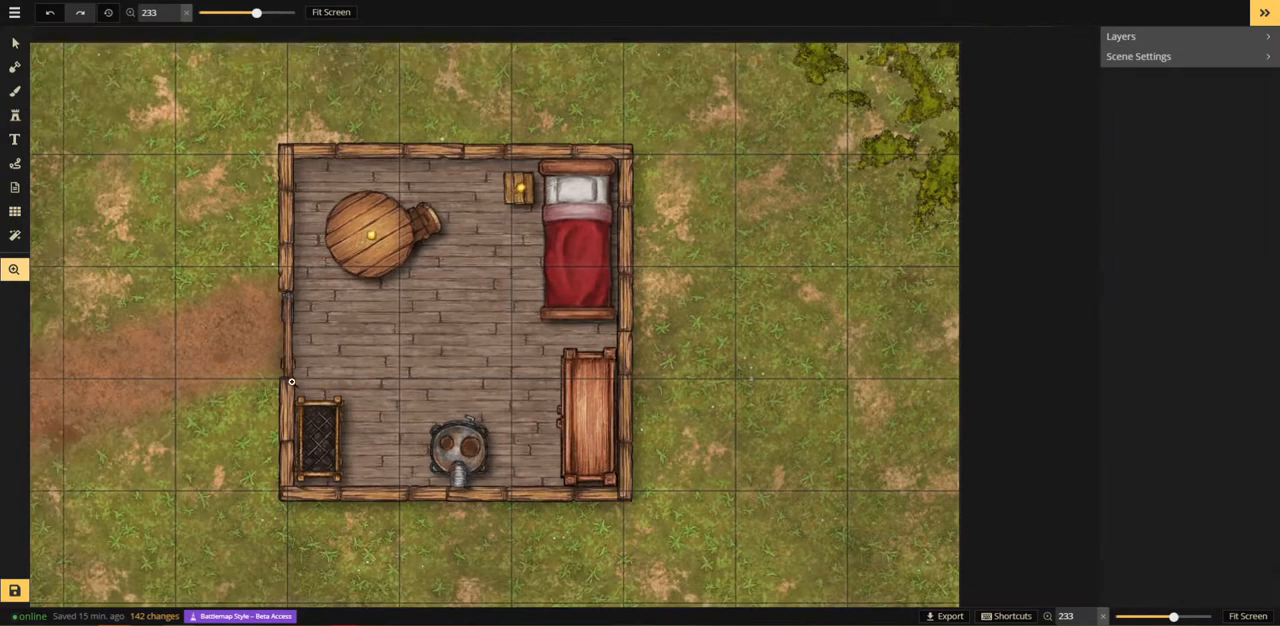
scroll(291, 381, down, 5)
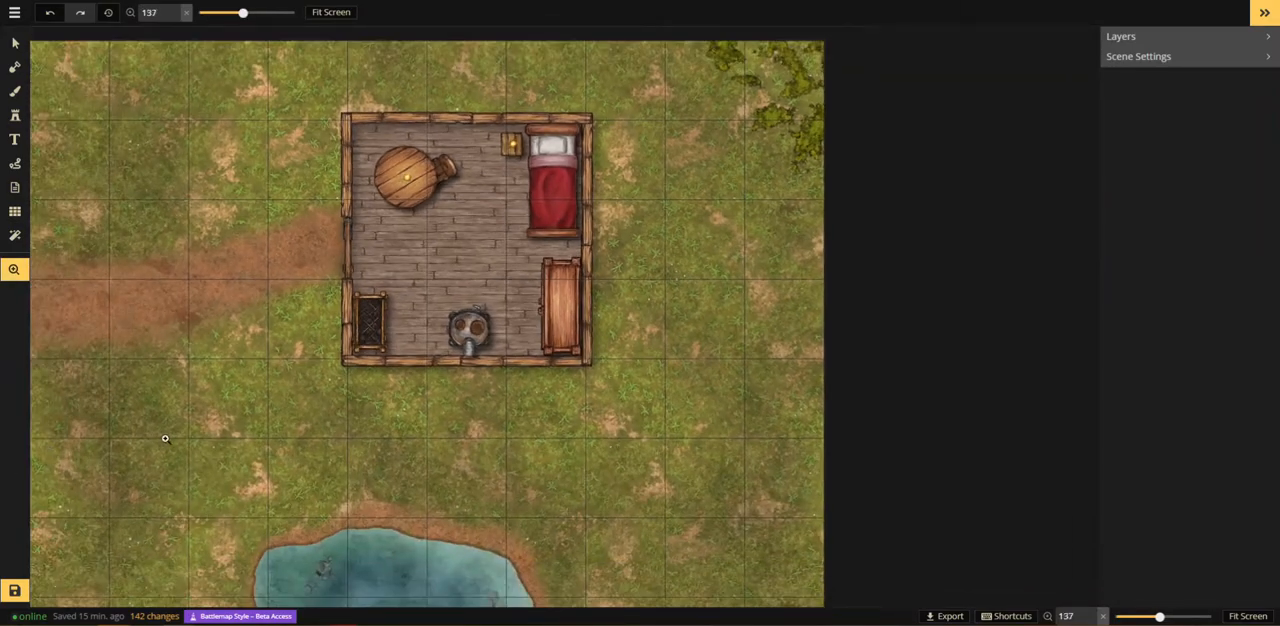
scroll(165, 438, down, 1)
click(15, 590)
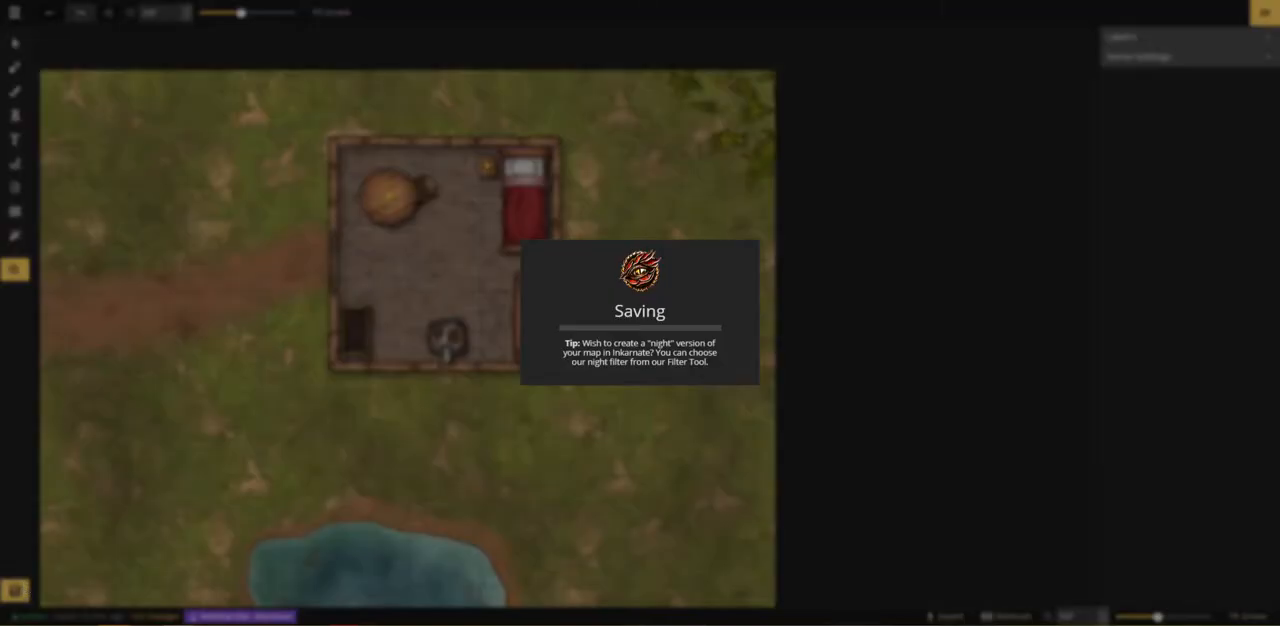
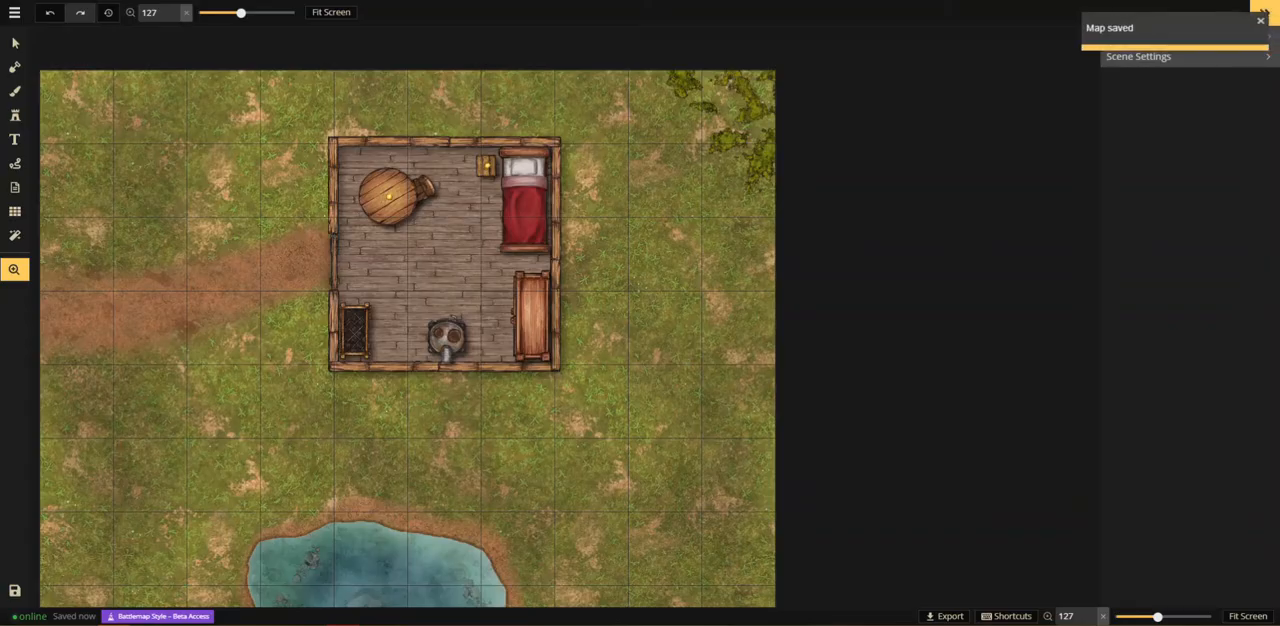
Step: Search the stamp catalog for "cliff" and choose the grey Terrain Cliffs set with eight variants
click(14, 116)
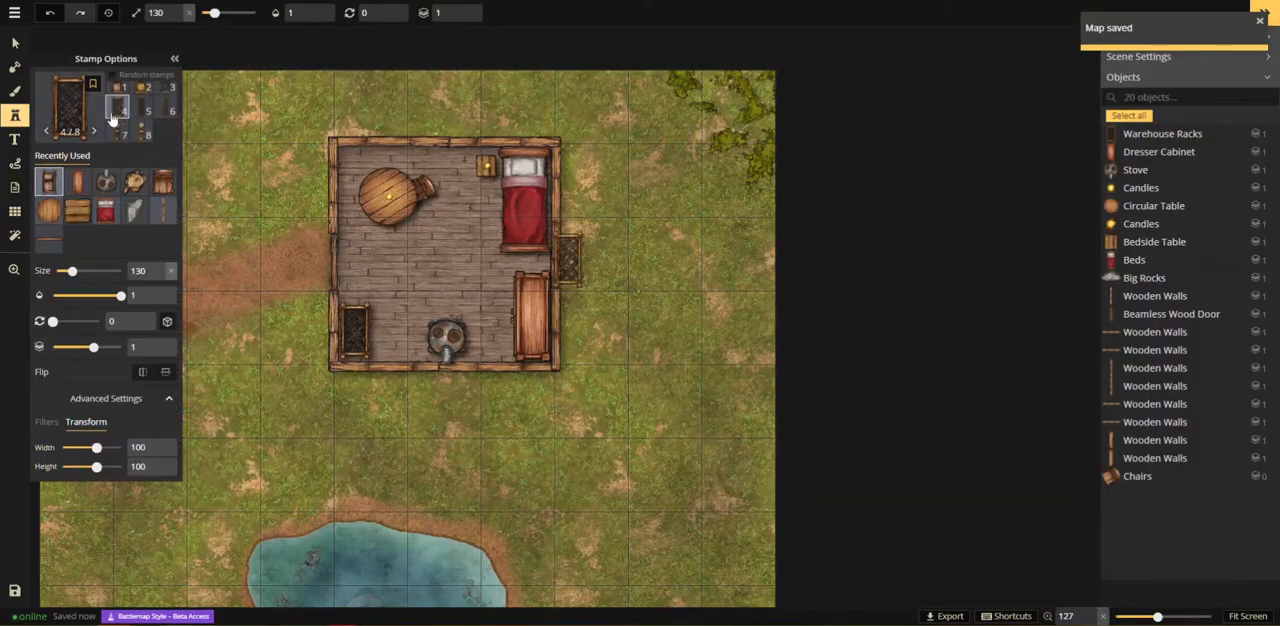
click(86, 109)
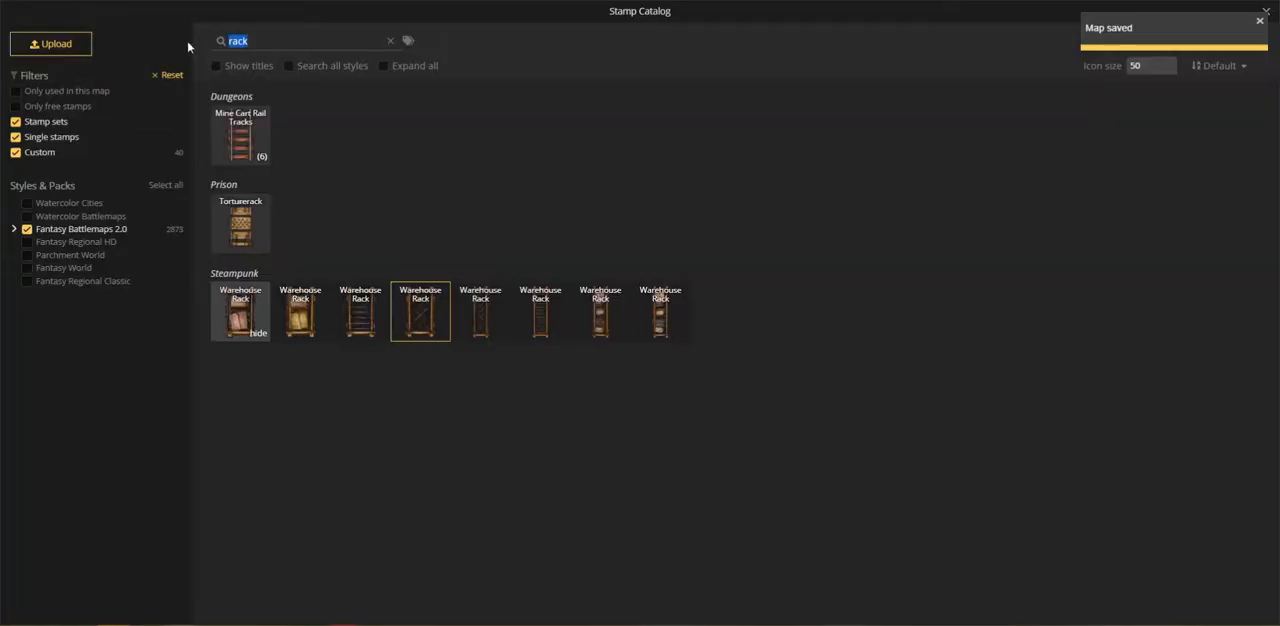
text(bliff)
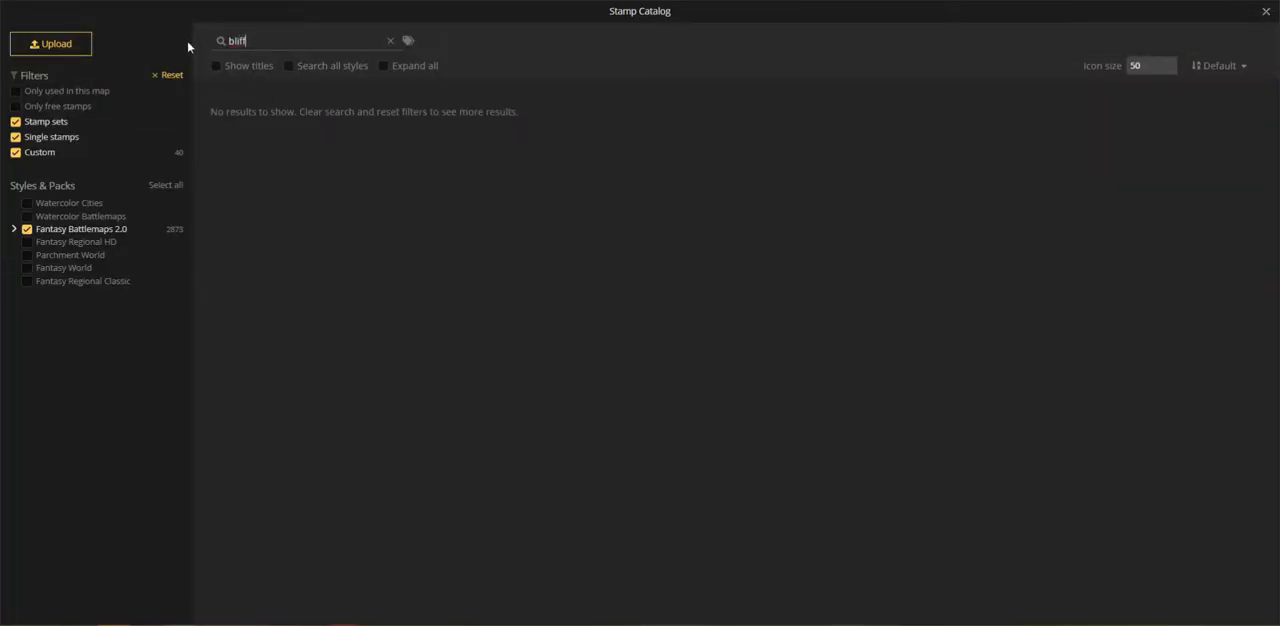
key(BackSpace)
text(fc)
text(cli)
click(248, 151)
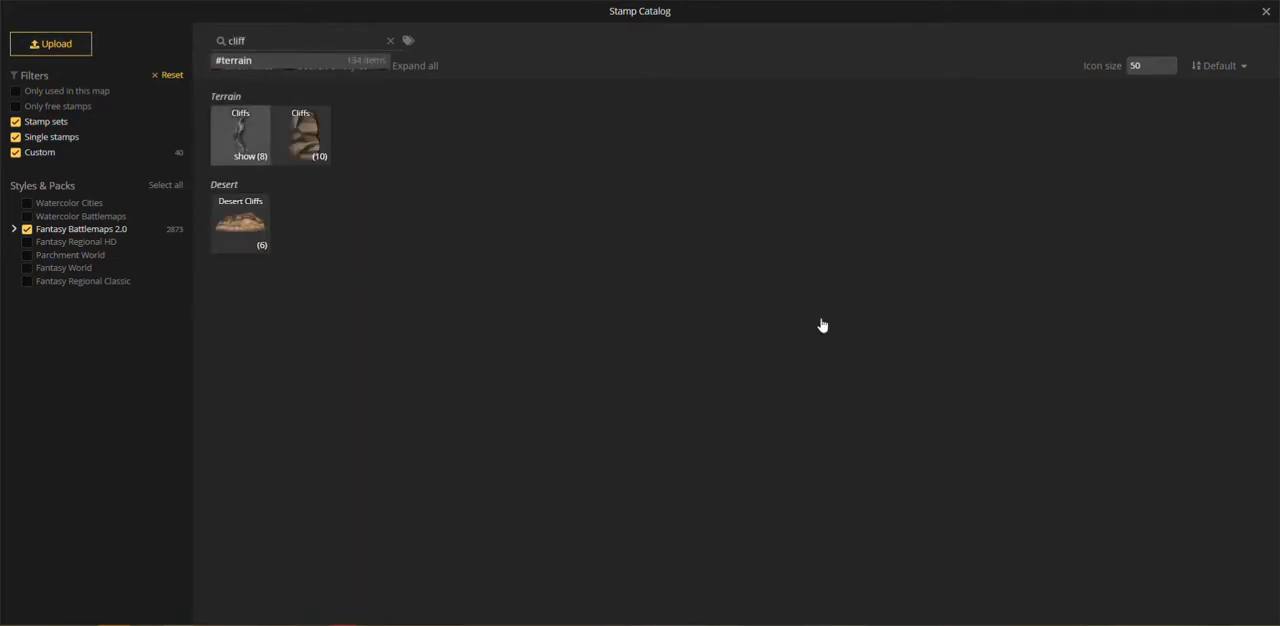
Step: Place the sixth Cliffs variant across the map's lower-right corner, beside the pond, at size 380 and rotation 45
click(14, 270)
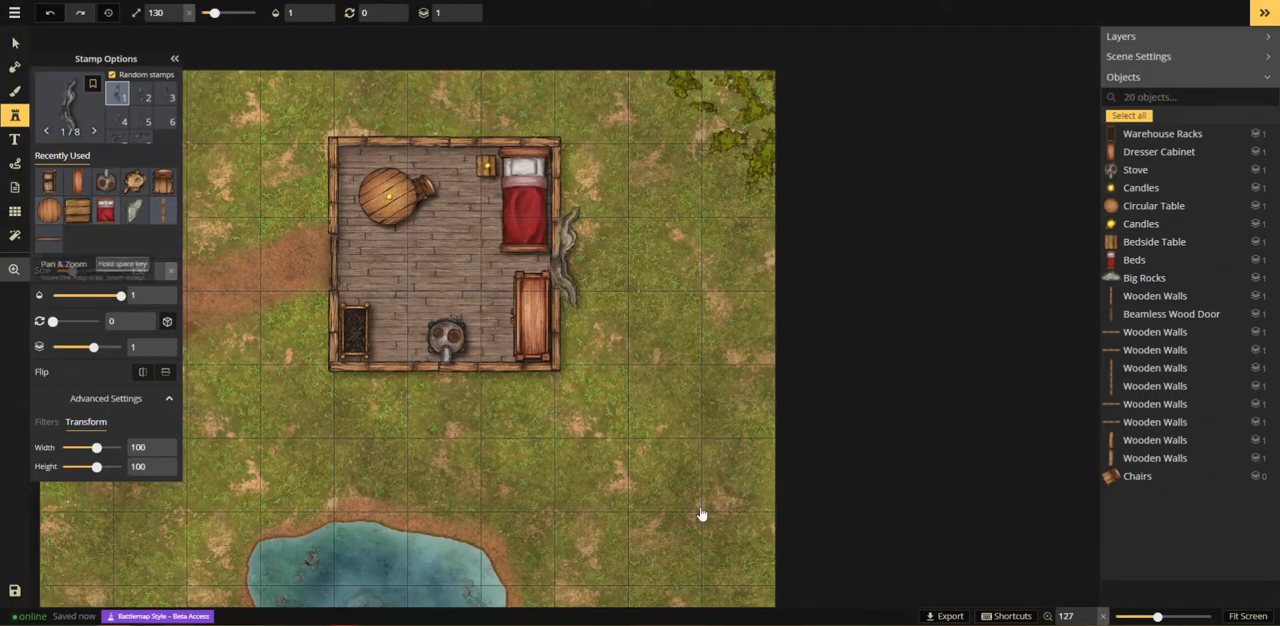
drag(703, 514, 530, 398)
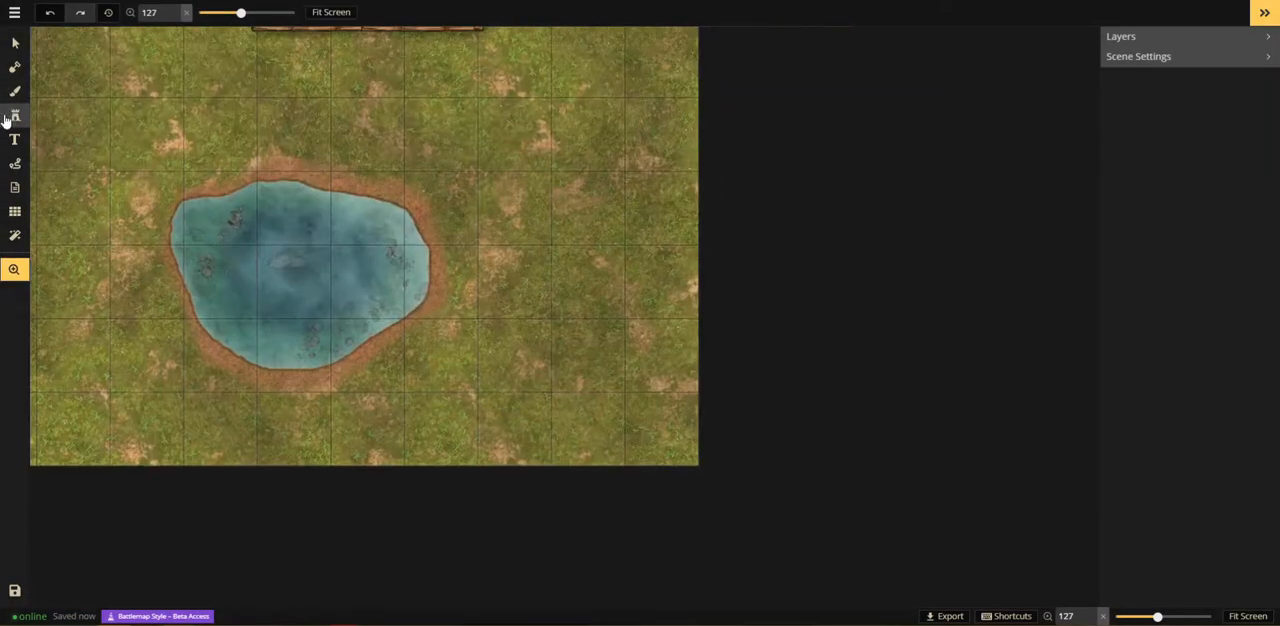
click(14, 115)
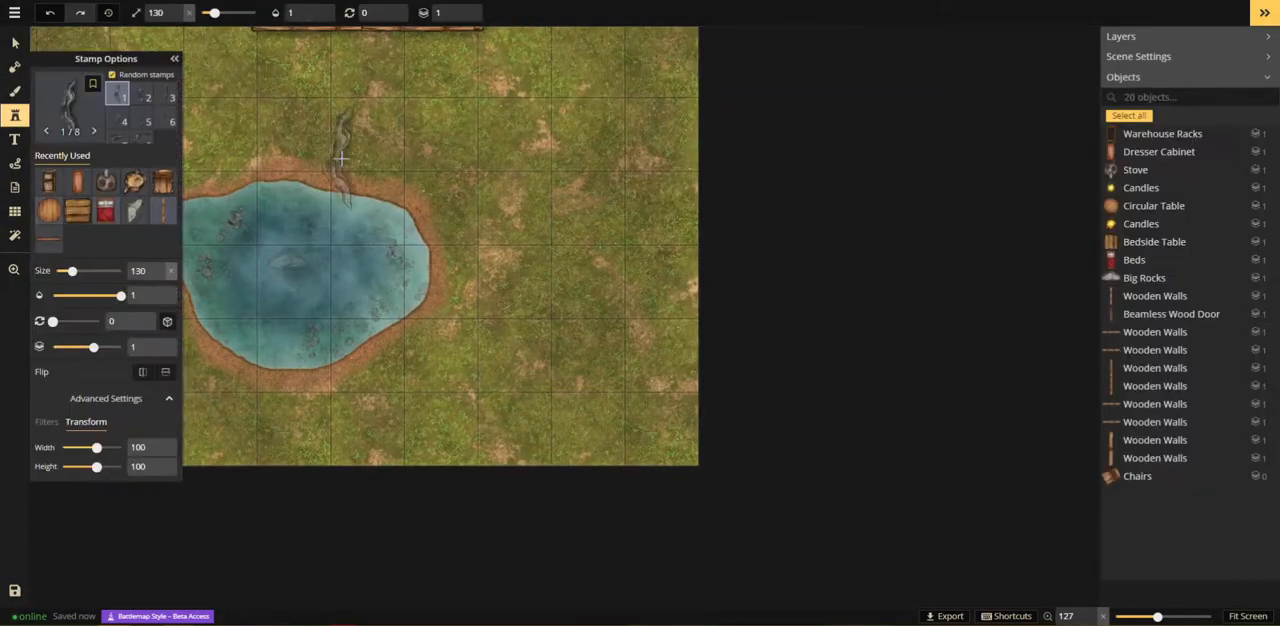
click(163, 130)
scroll(581, 312, down, 6)
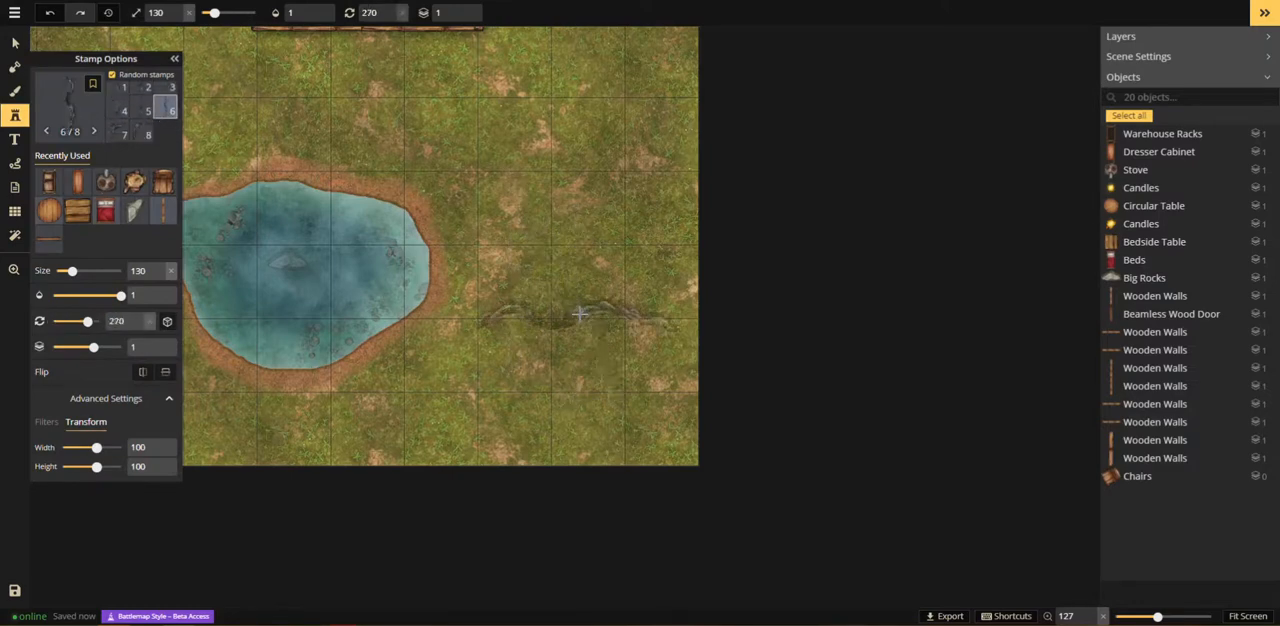
scroll(580, 315, down, 2)
scroll(576, 318, up, 15)
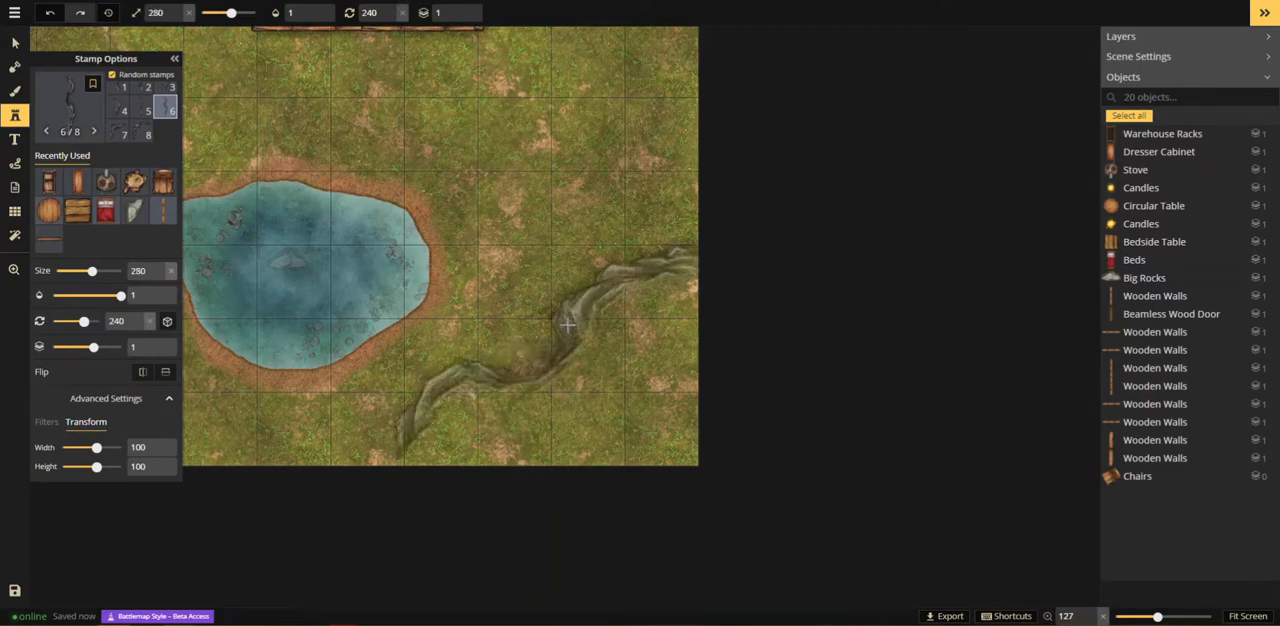
scroll(570, 322, down, 2)
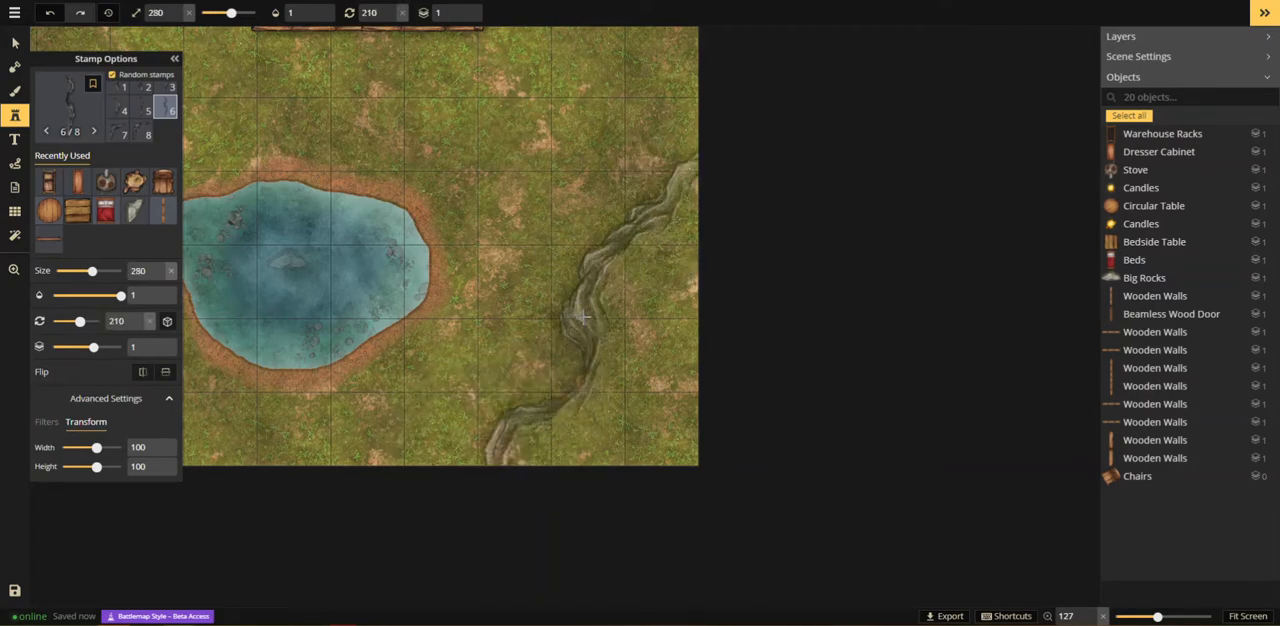
scroll(585, 317, up, 10)
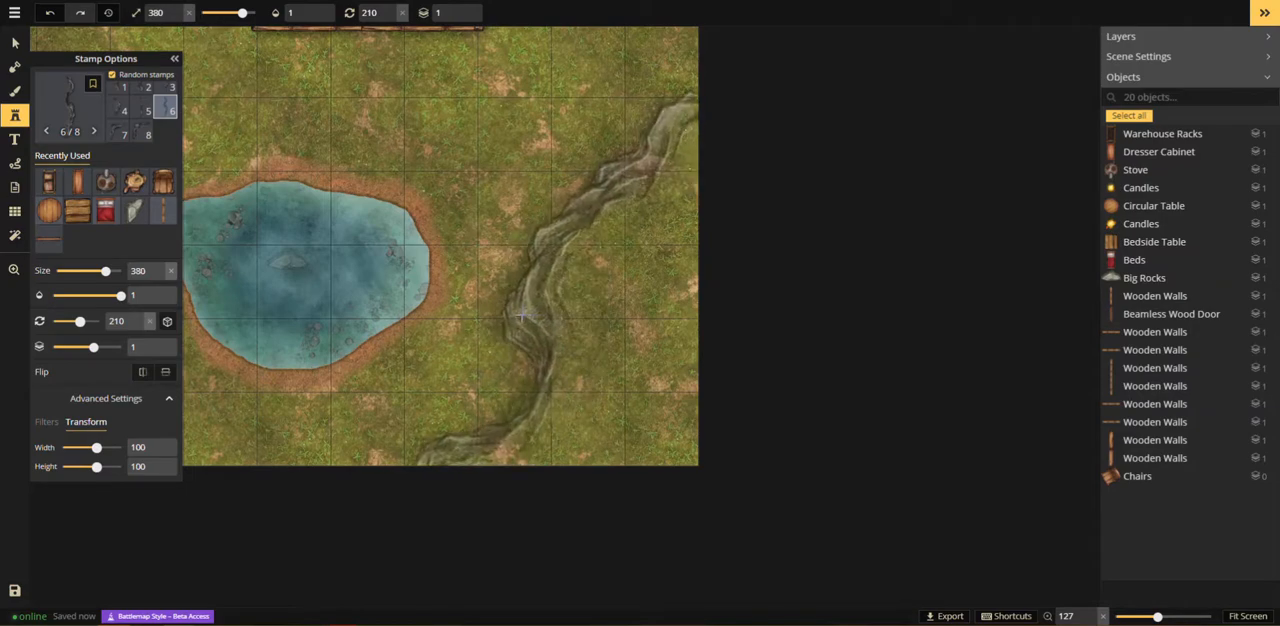
drag(515, 319, 633, 387)
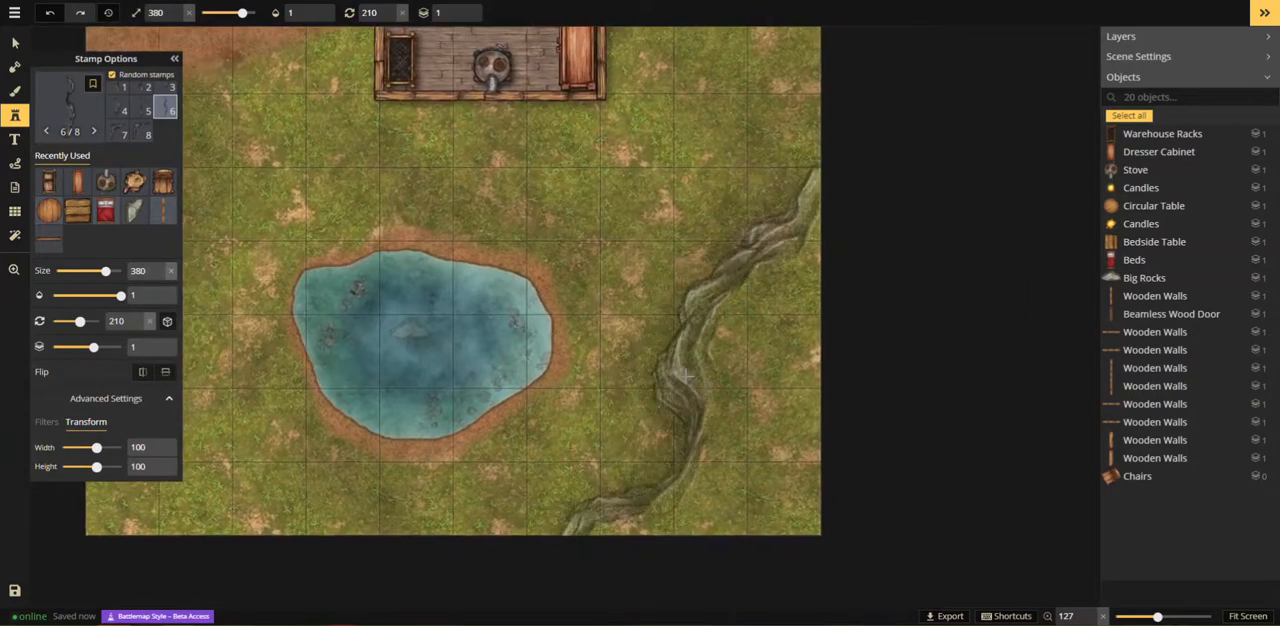
scroll(686, 376, up, 12)
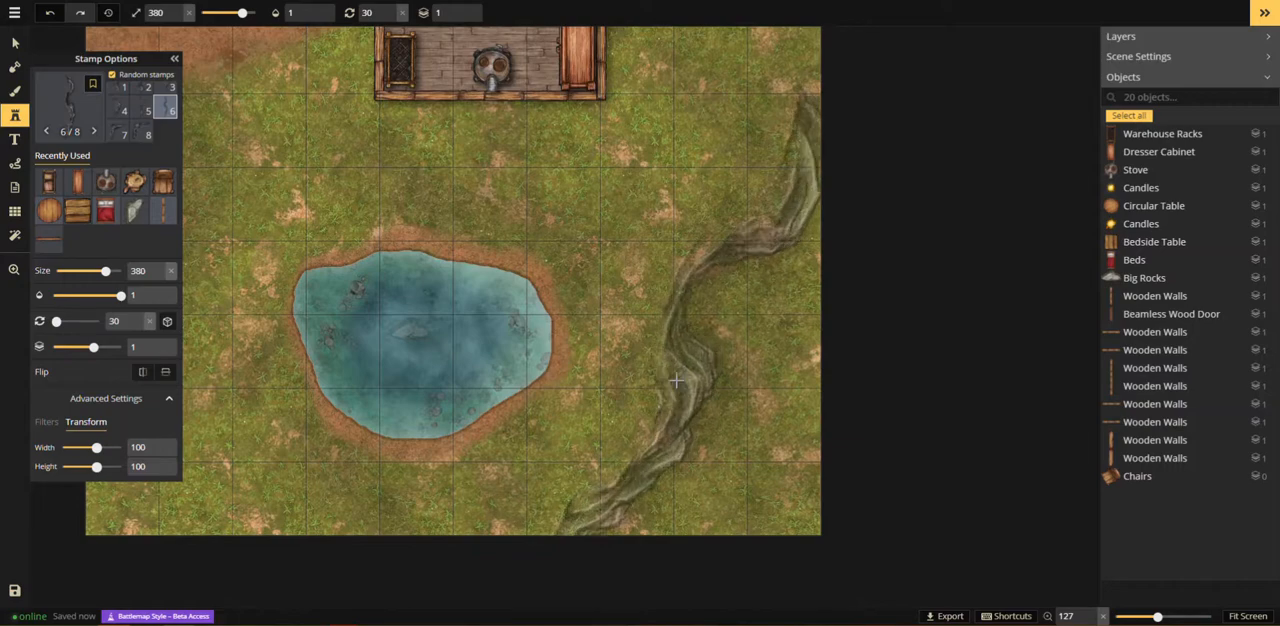
scroll(650, 420, up, 1)
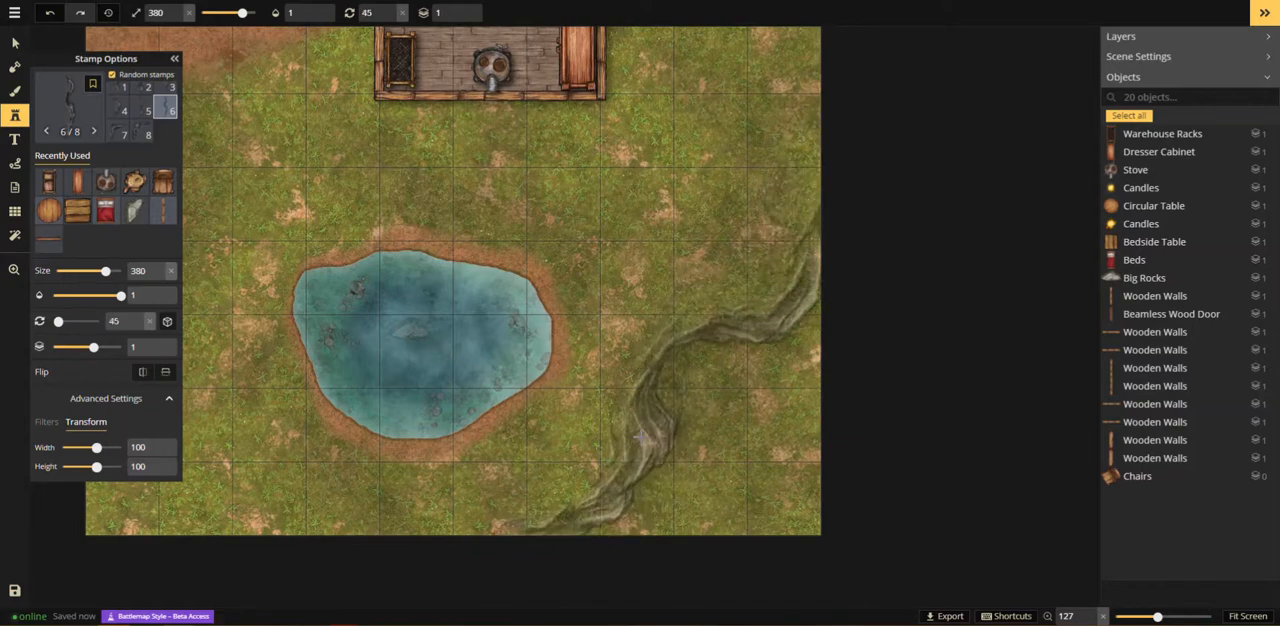
click(640, 437)
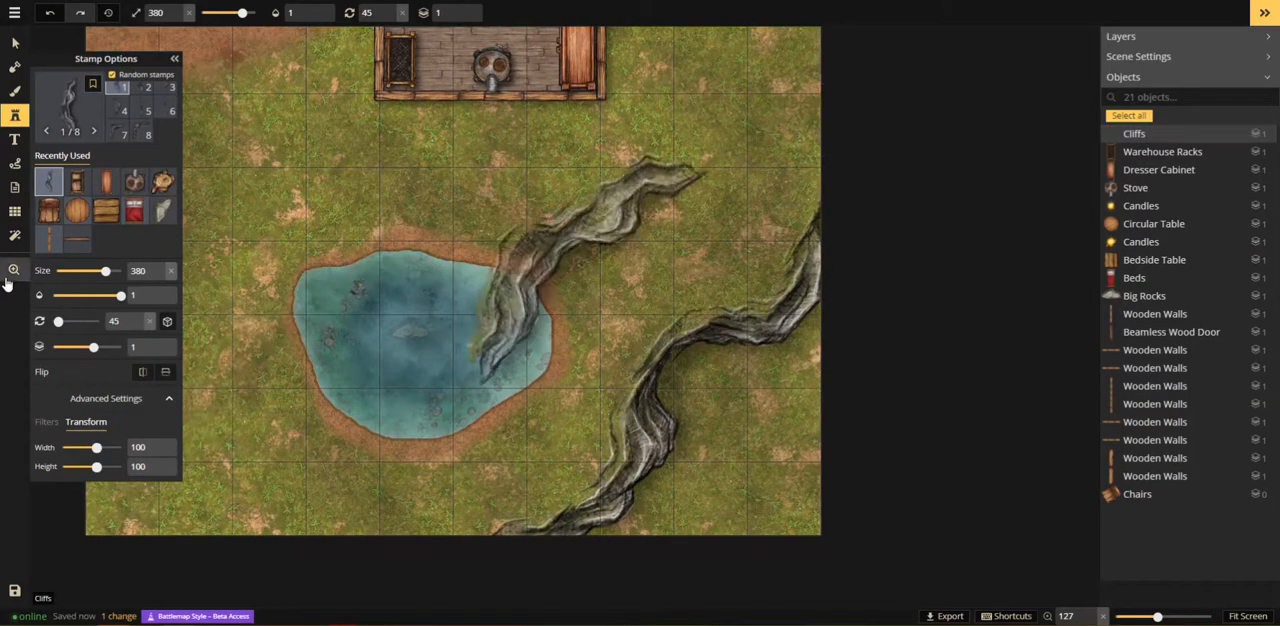
Step: Search the stamp catalog for "stum" and choose the Forest Stumps set
click(8, 280)
scroll(560, 289, down, 6)
drag(535, 218, 588, 398)
drag(588, 354, 596, 388)
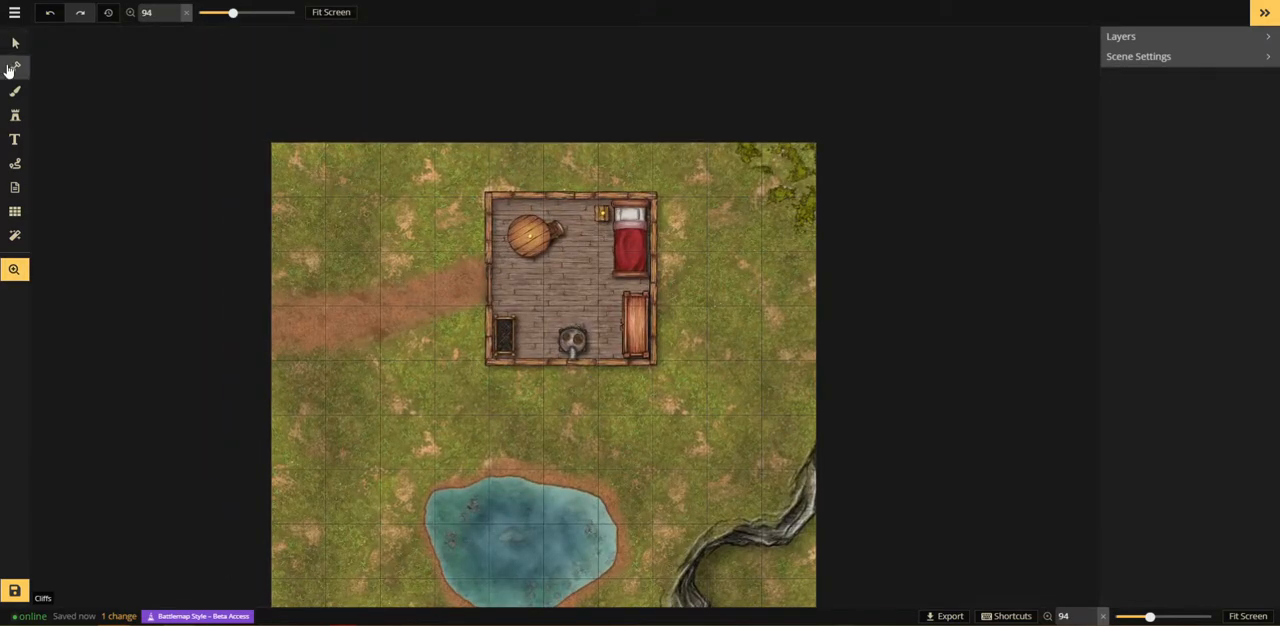
click(15, 115)
click(70, 100)
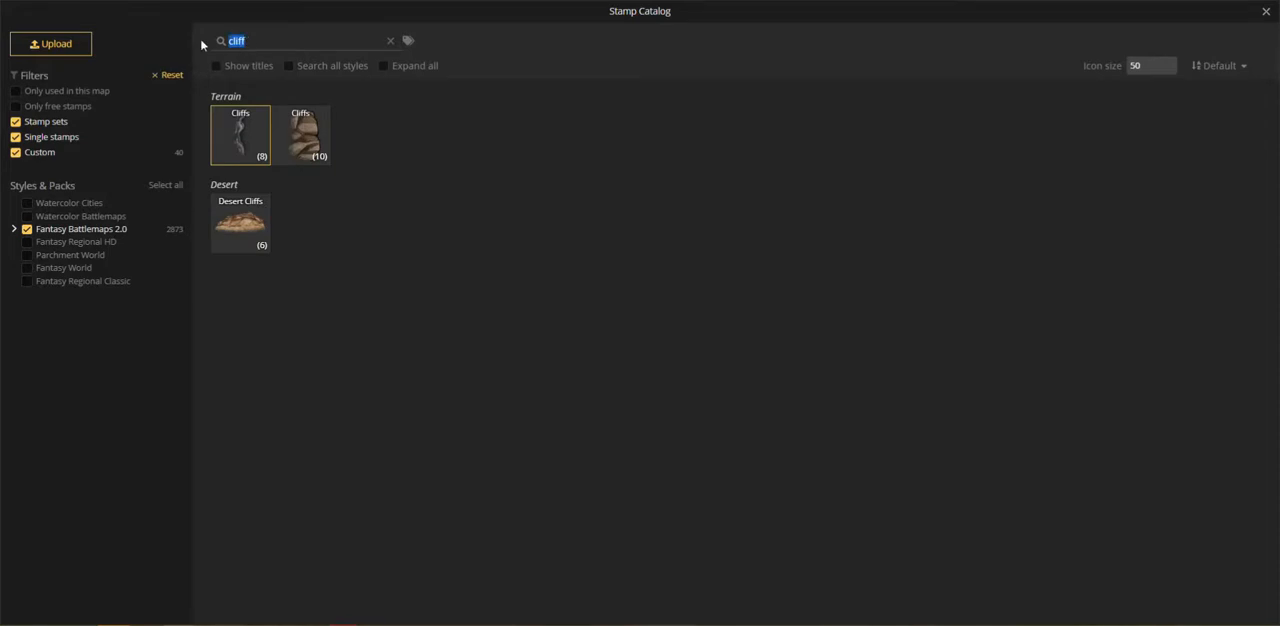
text(trail)
key(BackSpace)
key(BackSpace)
key(BackSpace)
key(BackSpace)
key(BackSpace)
text(stum)
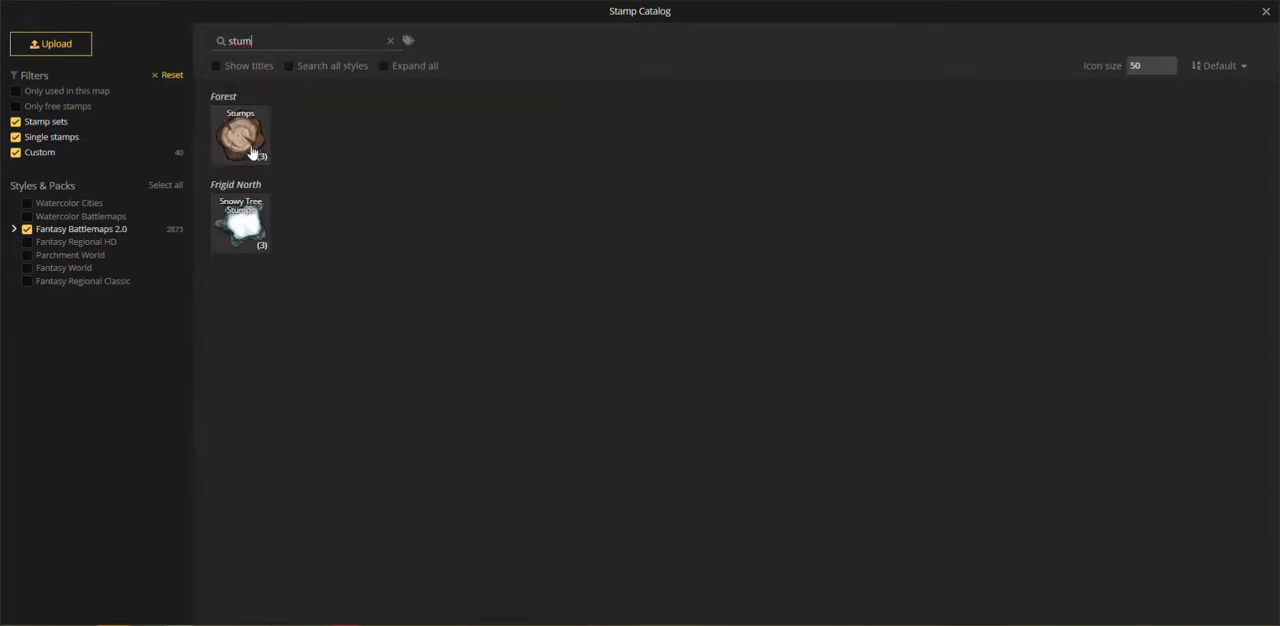
click(240, 137)
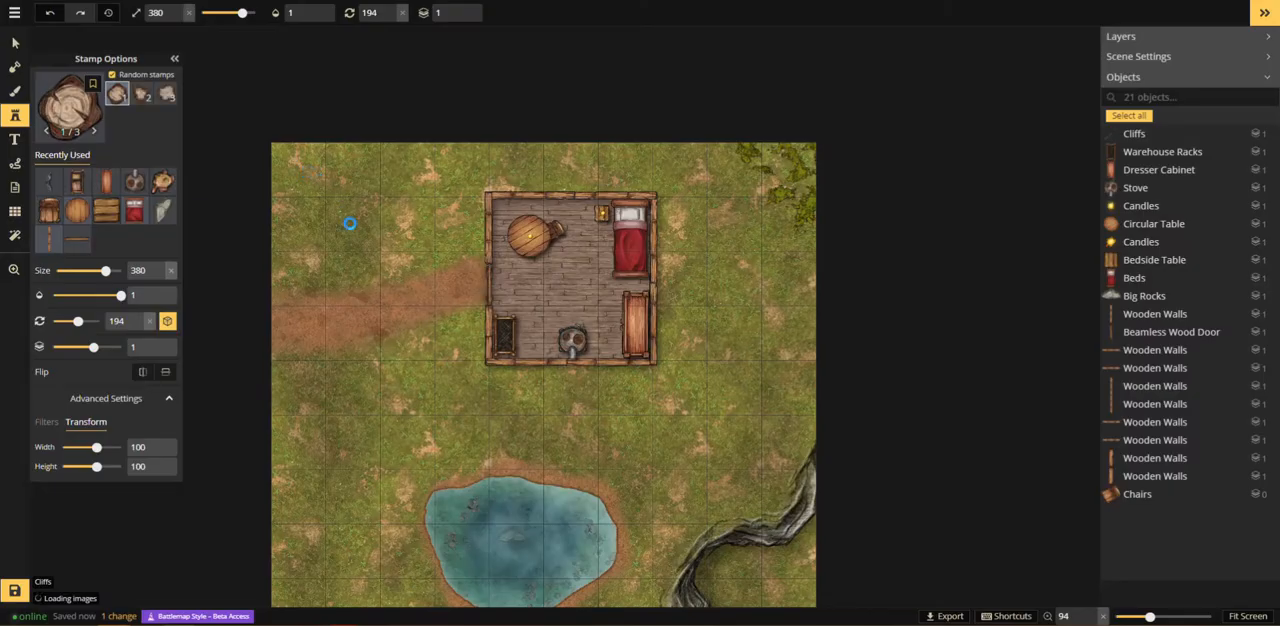
Step: Place the first Stumps variant on the grass near the building's lower-right corner at size 140
scroll(724, 303, down, 2)
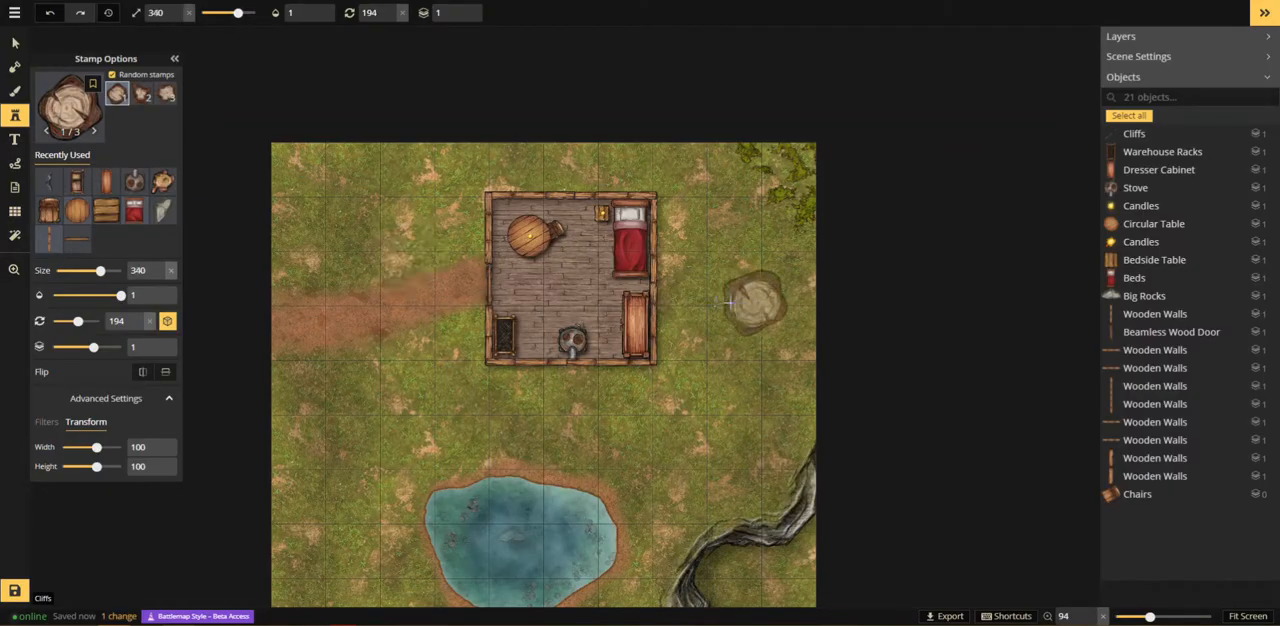
scroll(690, 320, down, 2)
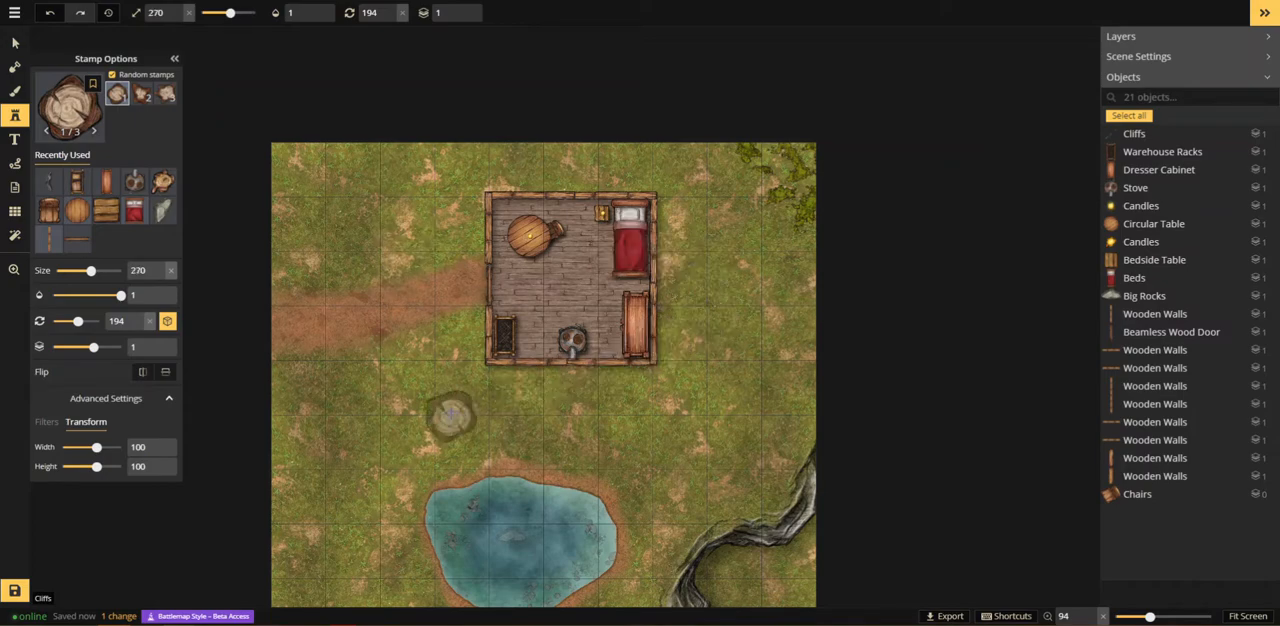
scroll(452, 414, down, 3)
scroll(707, 347, down, 3)
scroll(736, 323, down, 2)
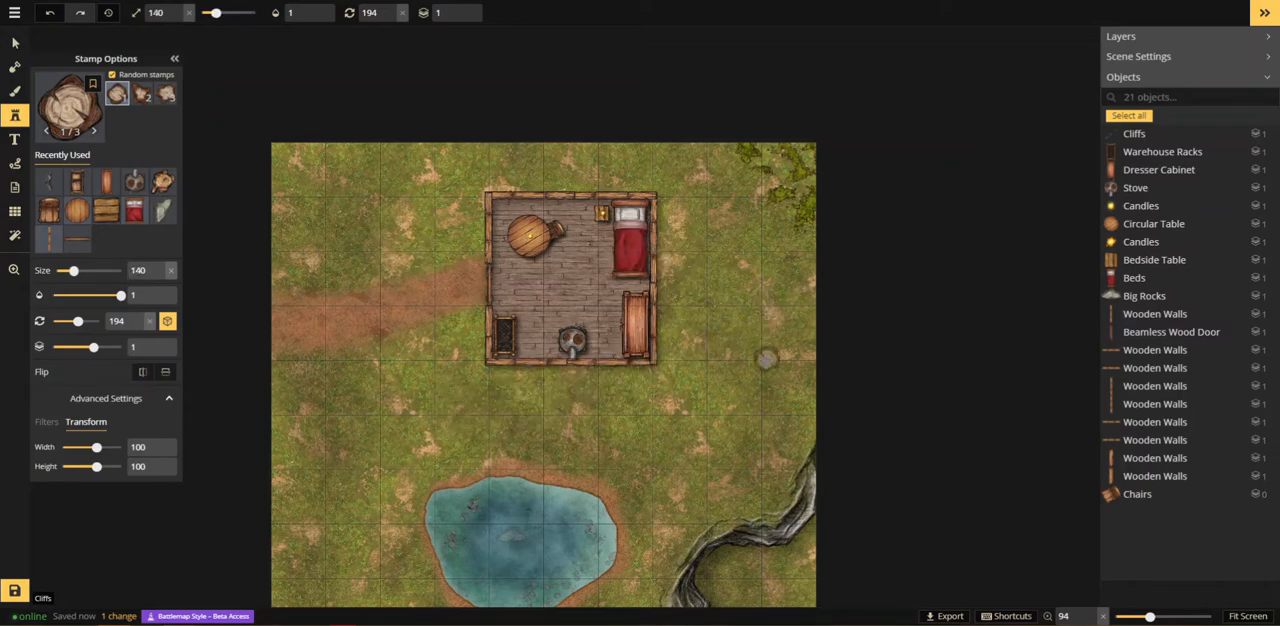
click(761, 360)
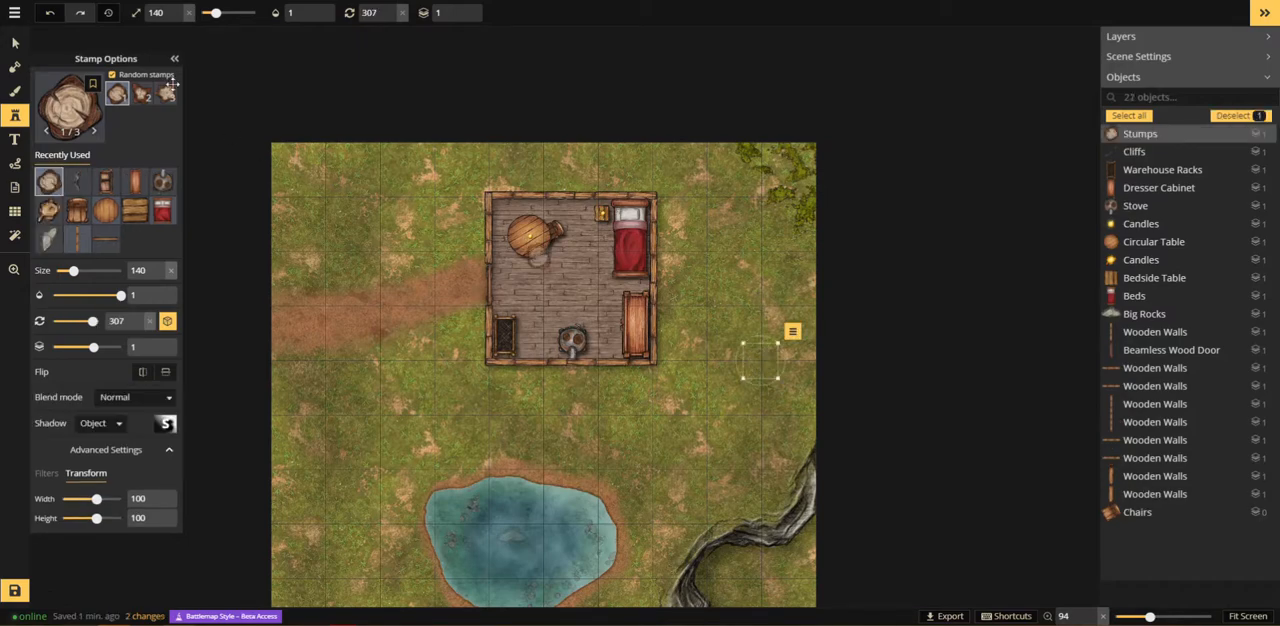
Step: Place three more size 140 stumps of varied shape in the map's lower-left corner, its upper-left corner and at the pond's upper-left edge
click(142, 93)
drag(334, 401, 437, 176)
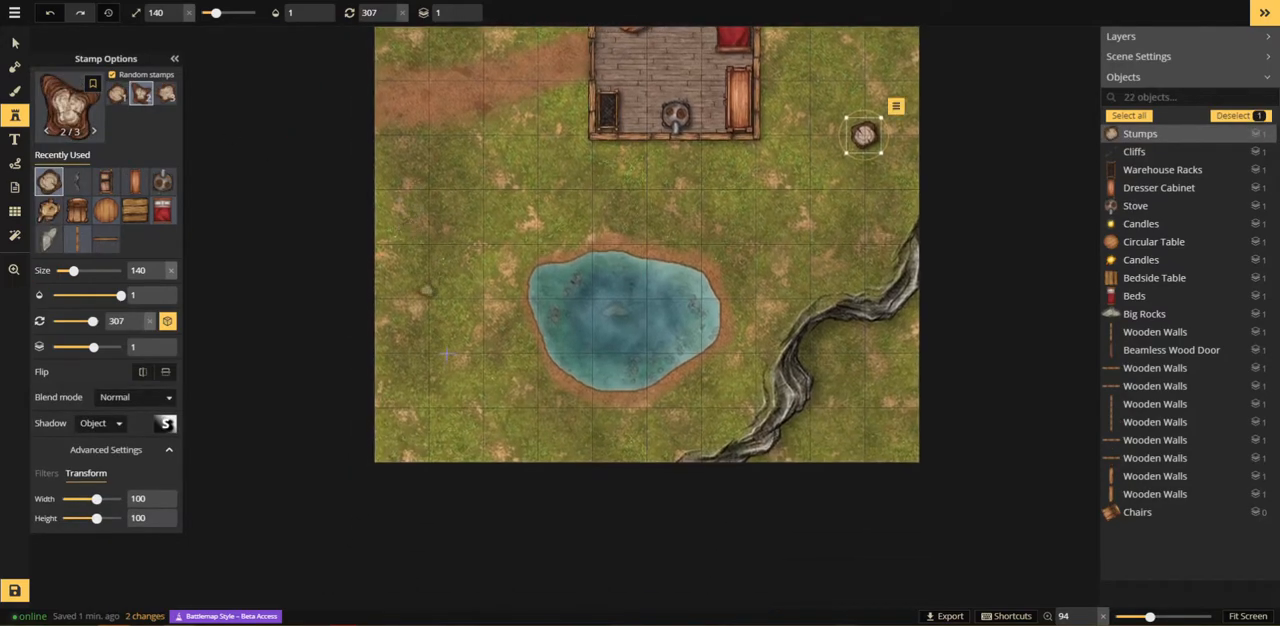
click(427, 408)
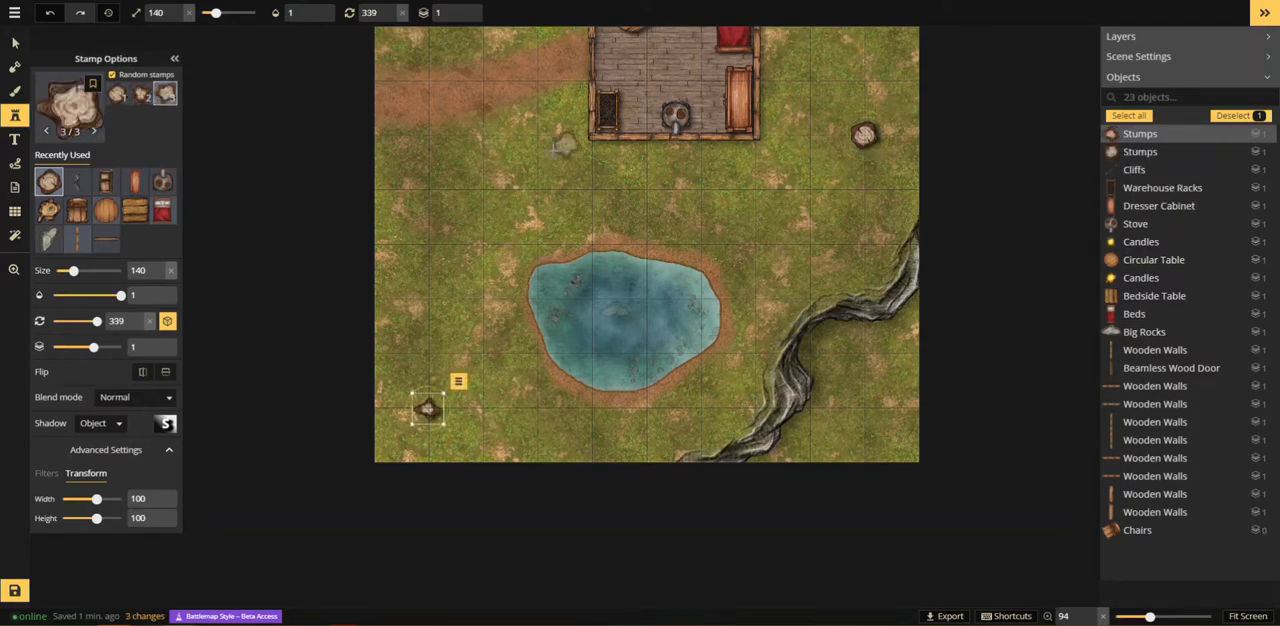
drag(497, 105, 555, 325)
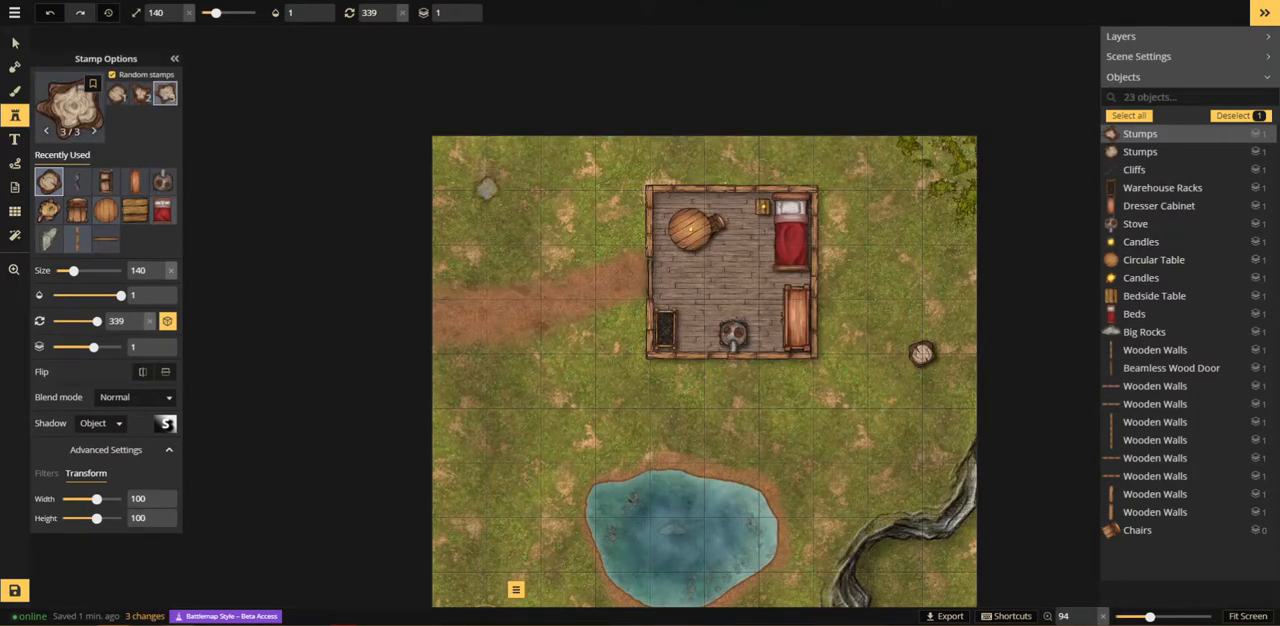
click(486, 189)
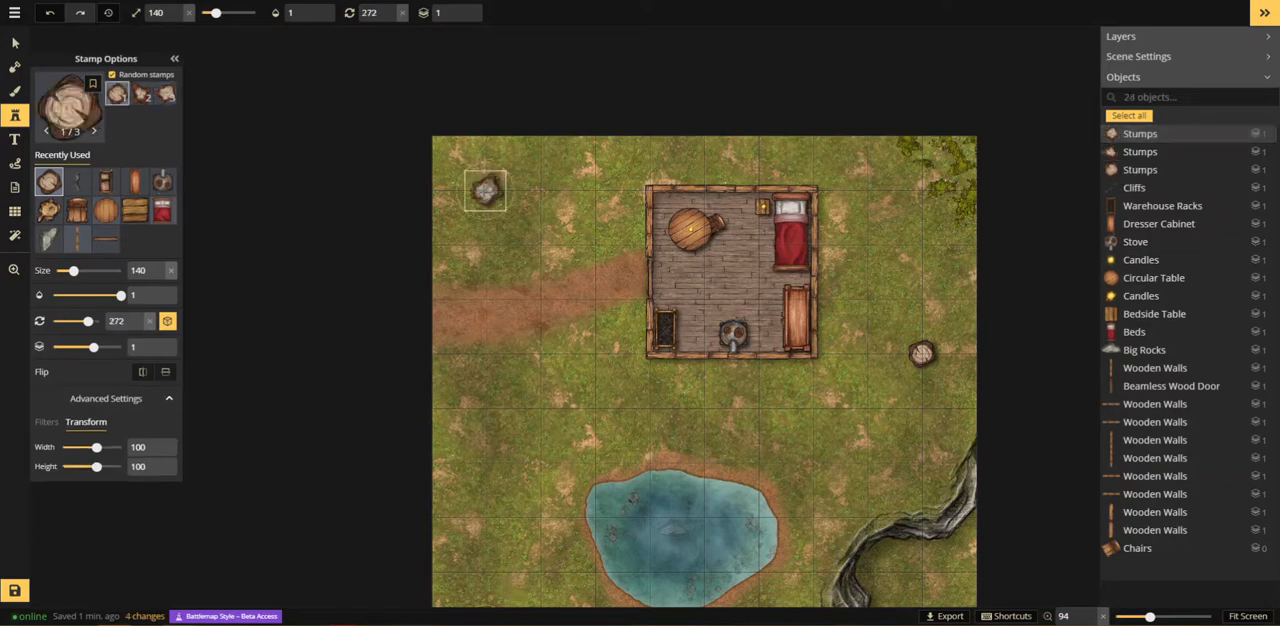
click(143, 96)
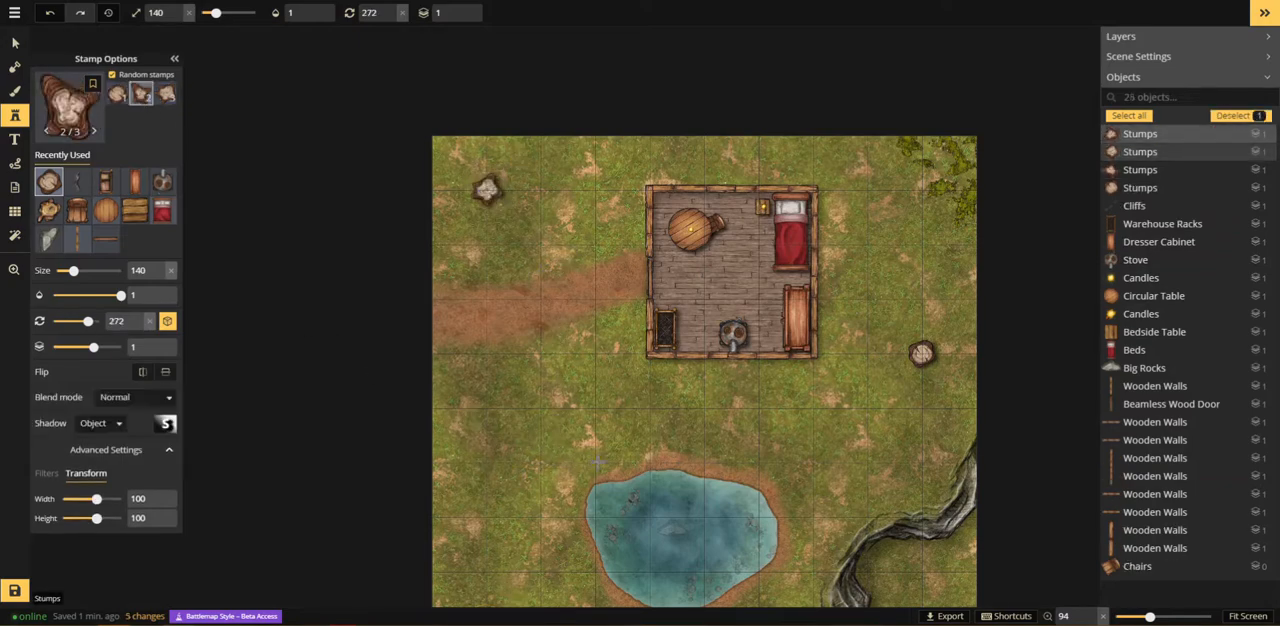
click(68, 110)
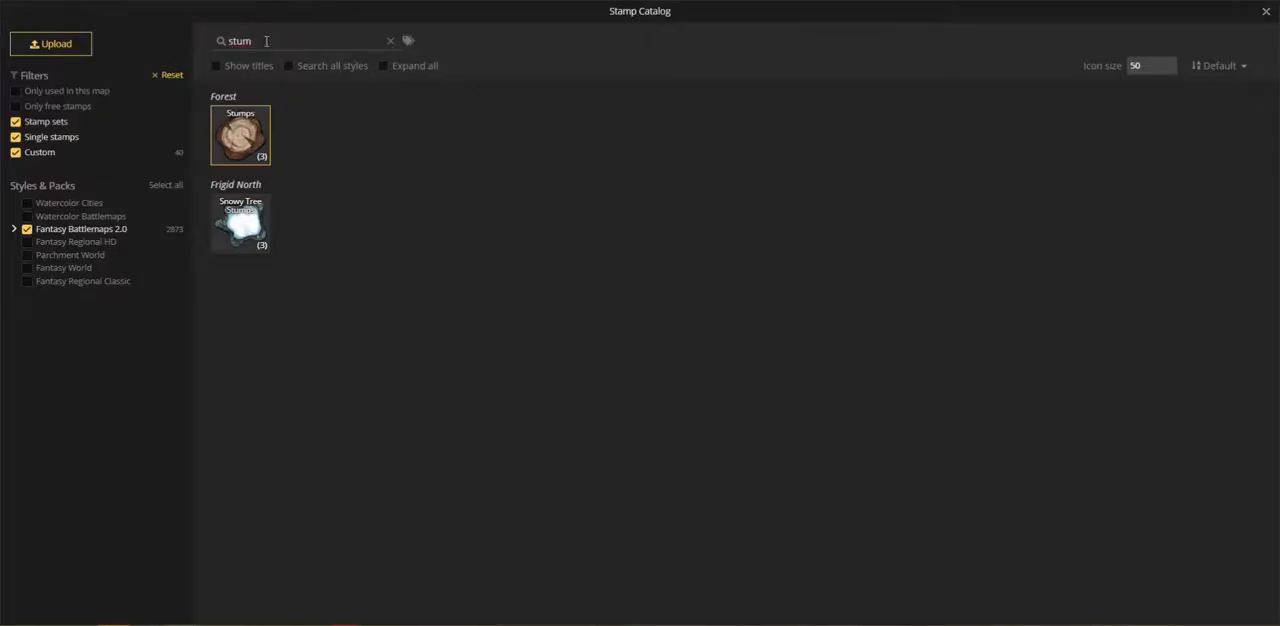
click(1265, 12)
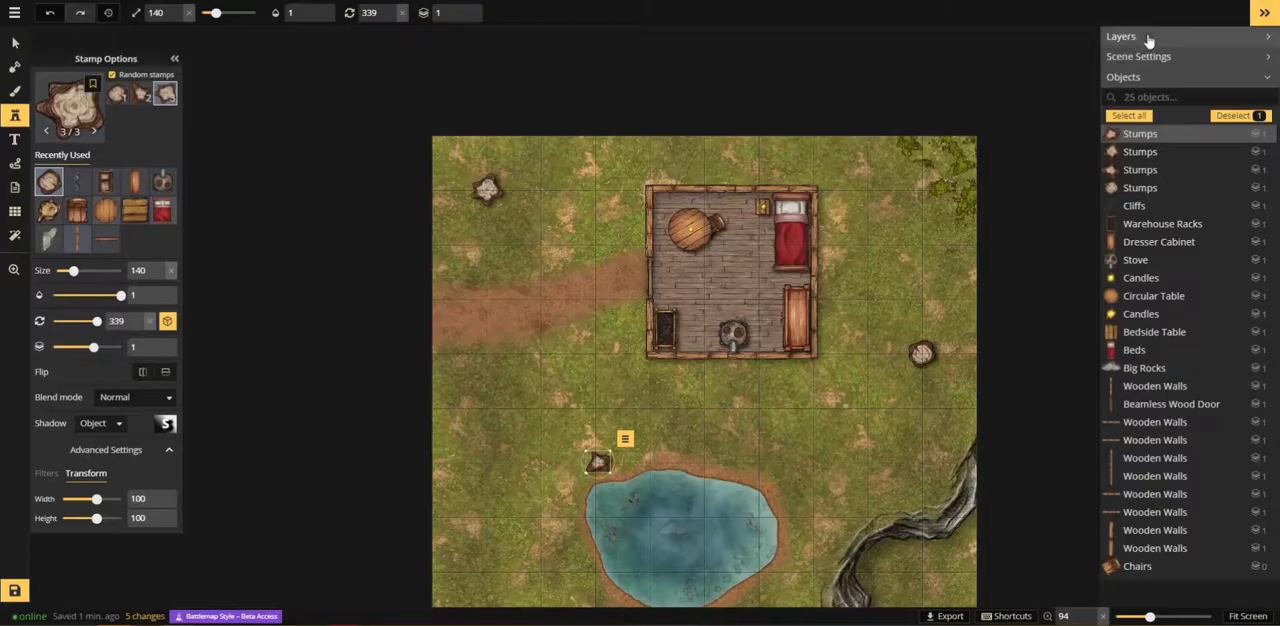
shift+click(487, 190)
click(481, 496)
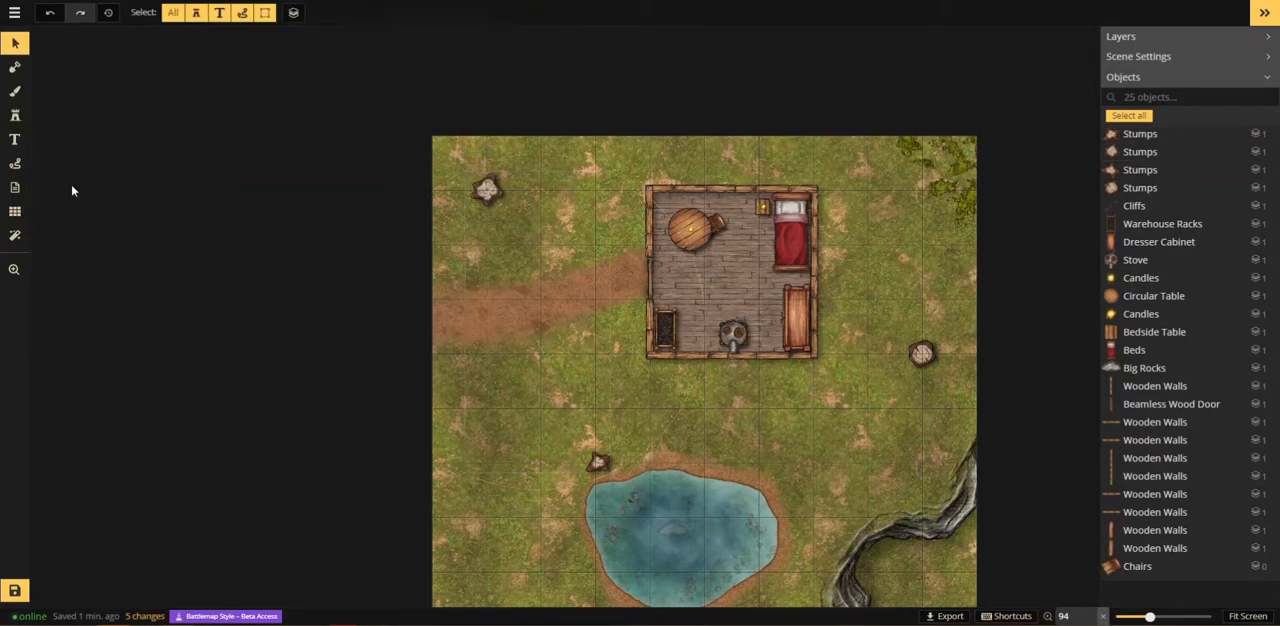
Step: Search the stamp catalog for "tree" and choose the green Trees set with six variants
click(10, 119)
click(66, 118)
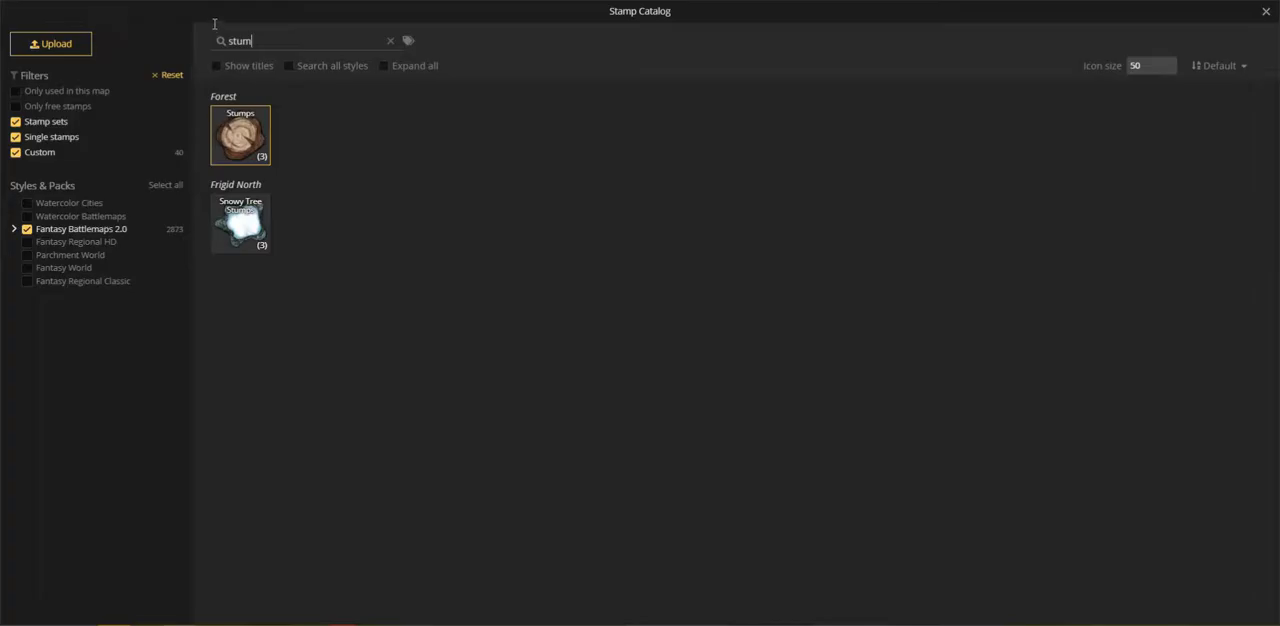
text(tree)
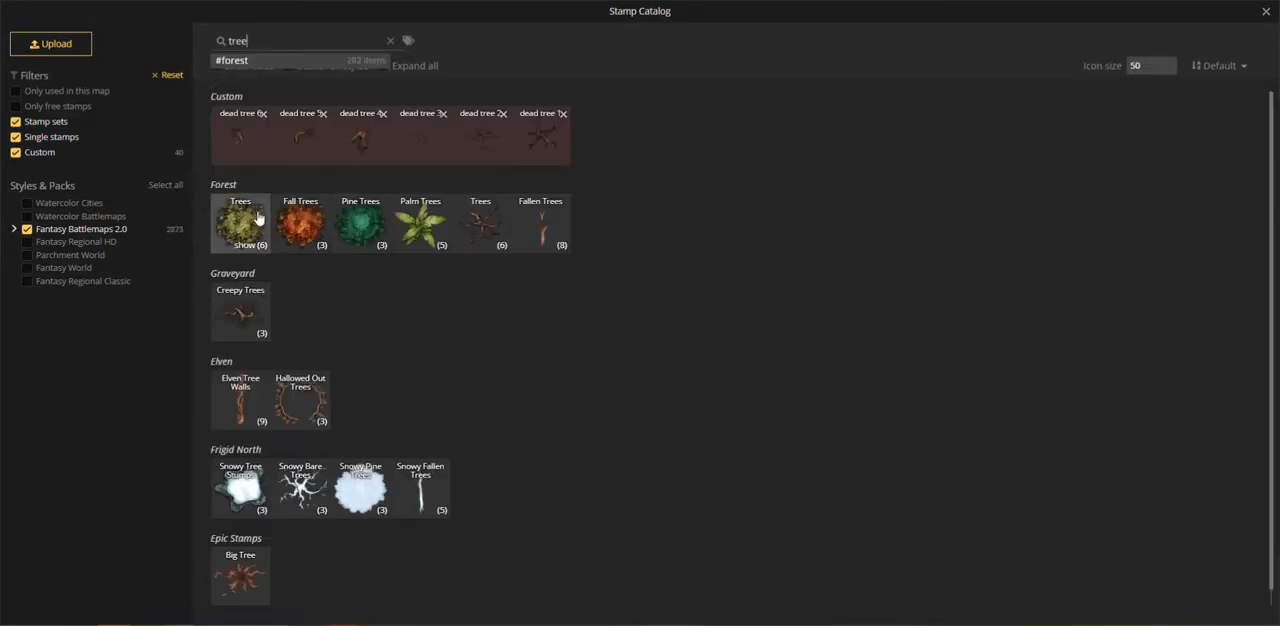
click(258, 218)
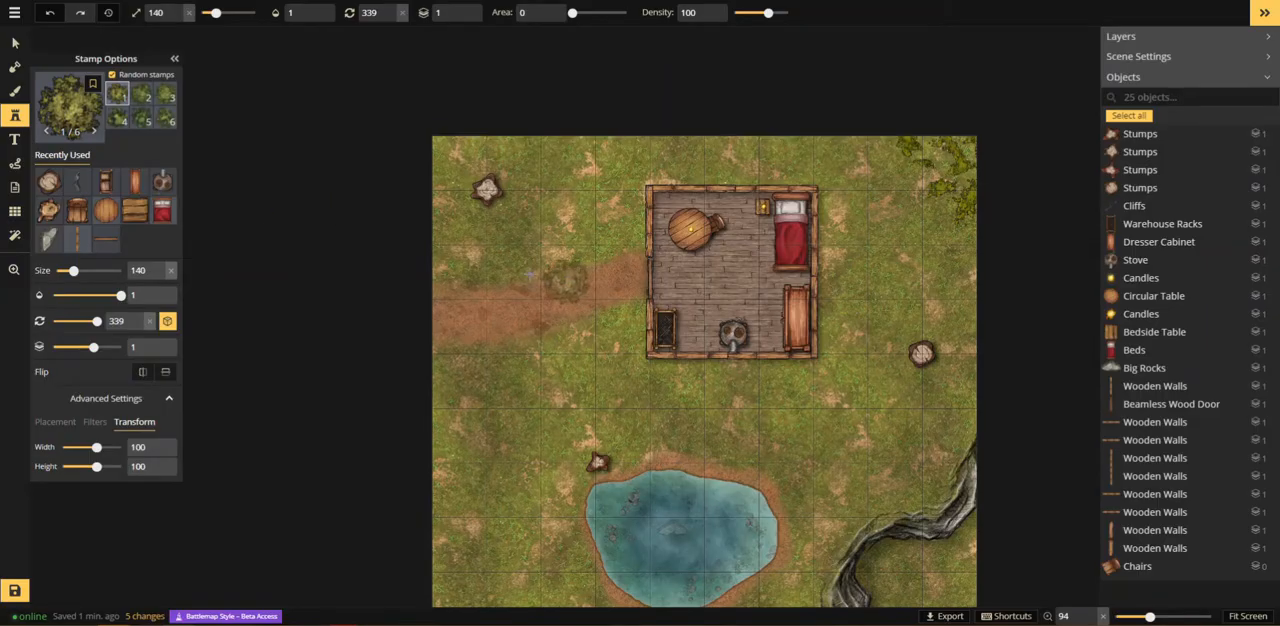
Step: Place the first Trees variant over the stump in the map's upper-left corner at size 390 and opacity 0.6
scroll(486, 198, up, 3)
scroll(486, 195, up, 15)
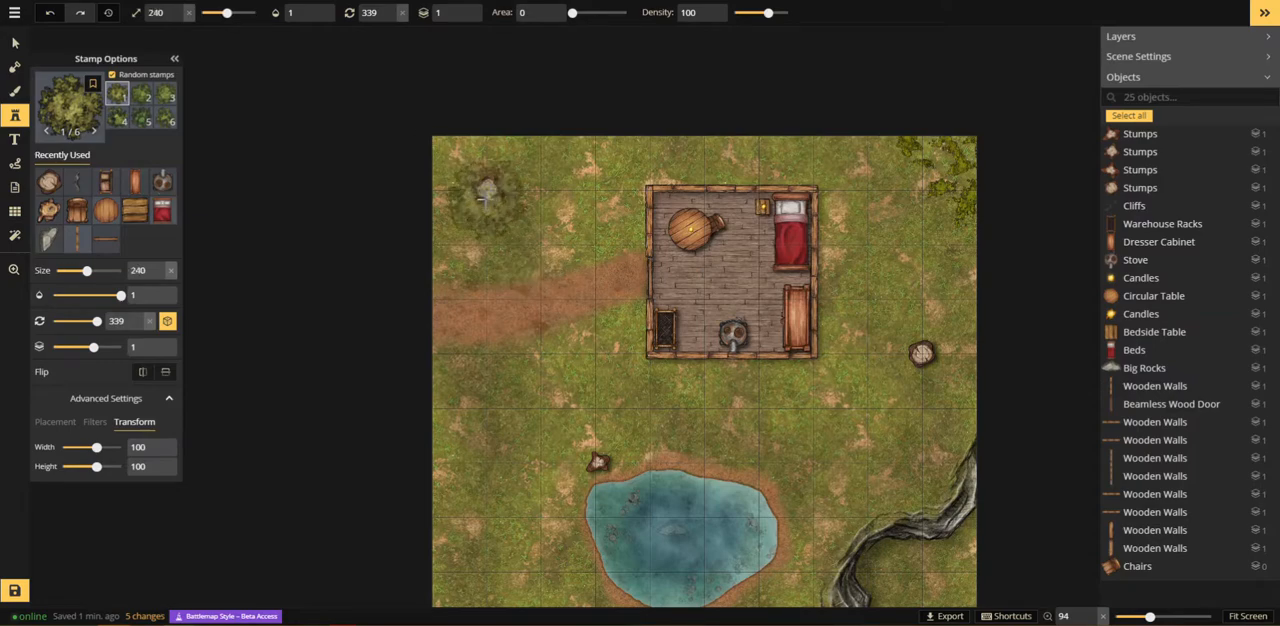
scroll(486, 192, up, 1)
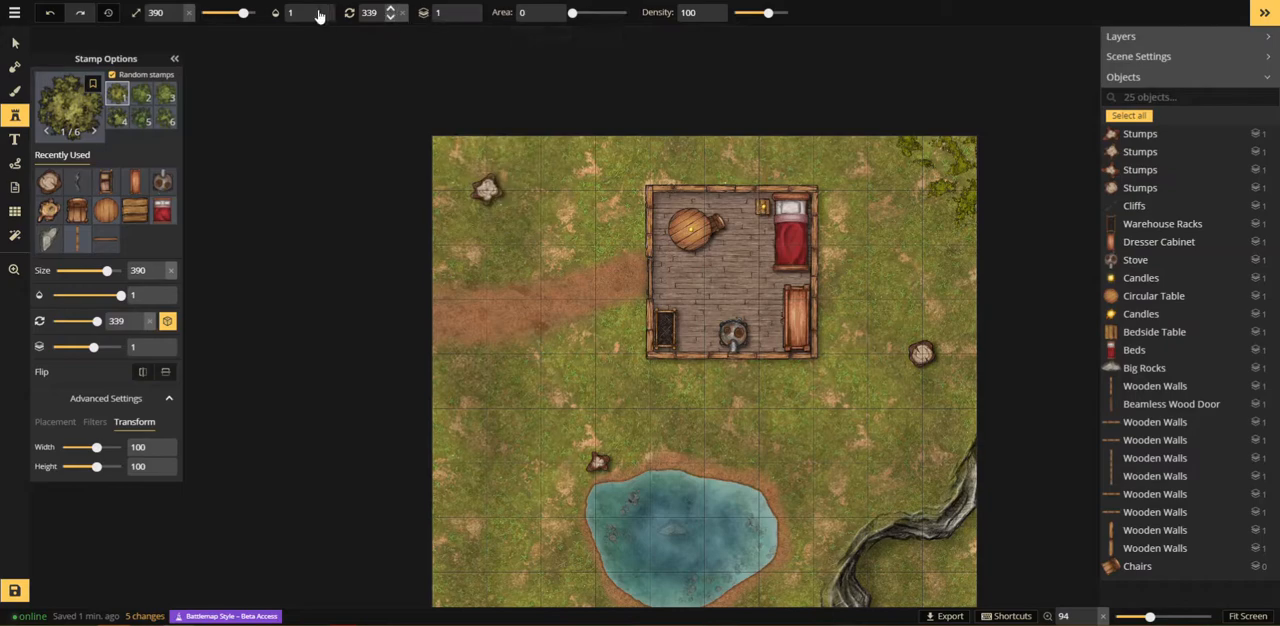
text(0.01)
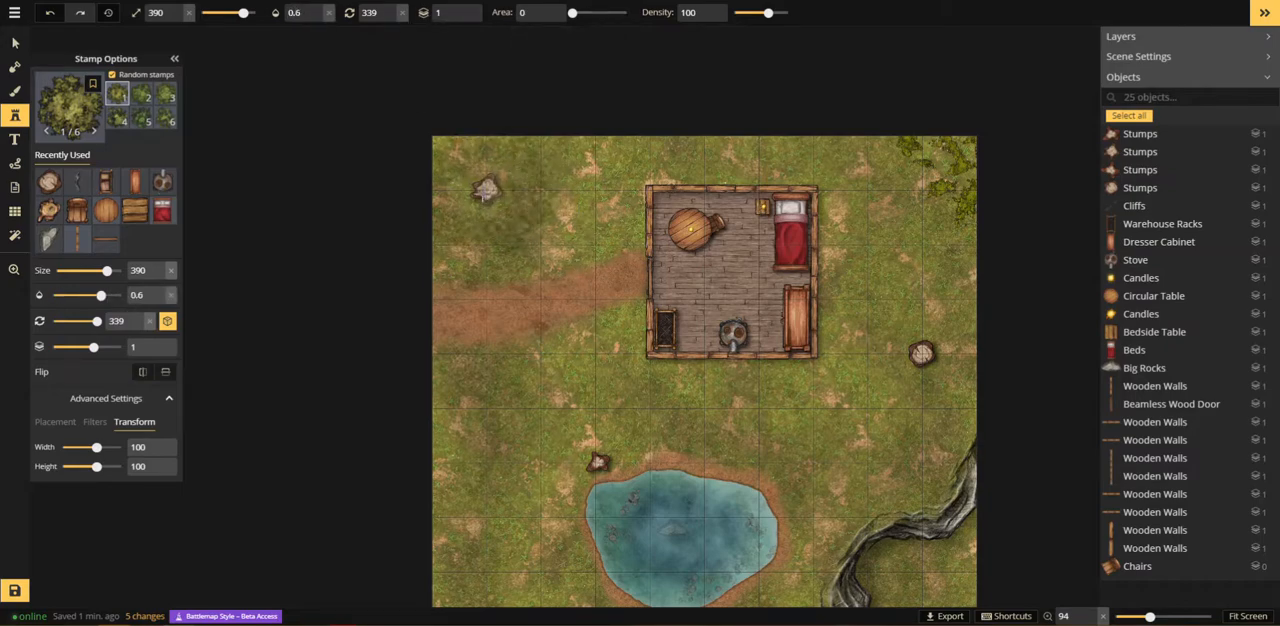
click(486, 192)
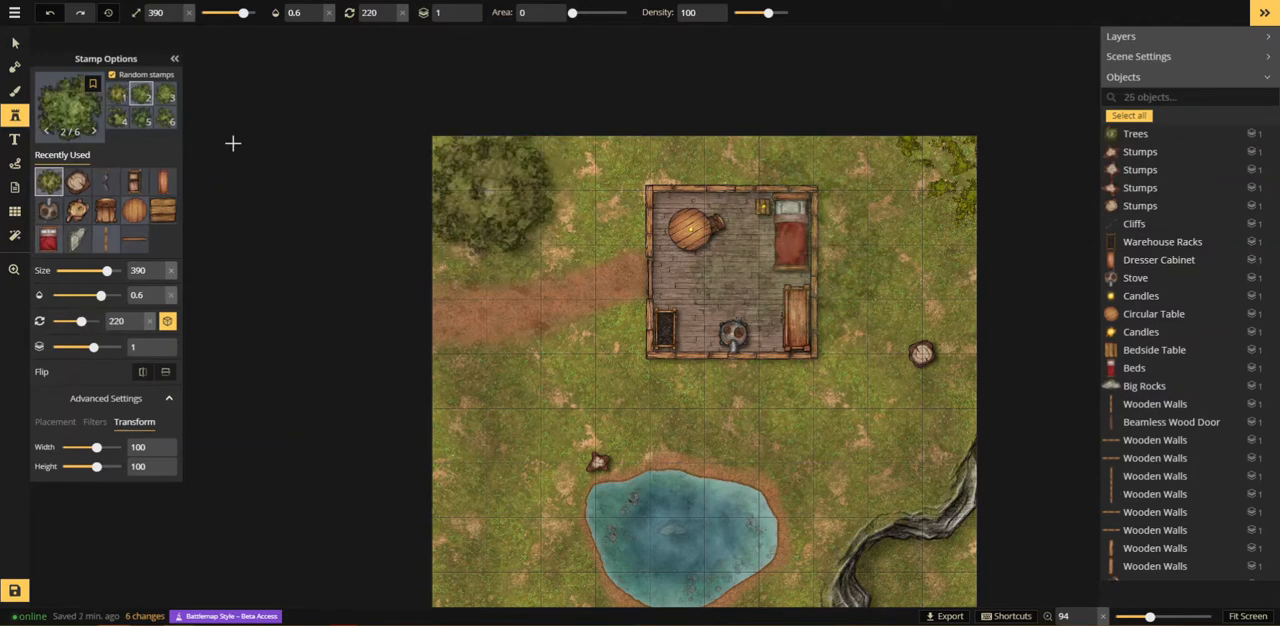
Step: Set the opacity of the tree in the map's upper-left corner to 0.5 and deselect it
click(480, 184)
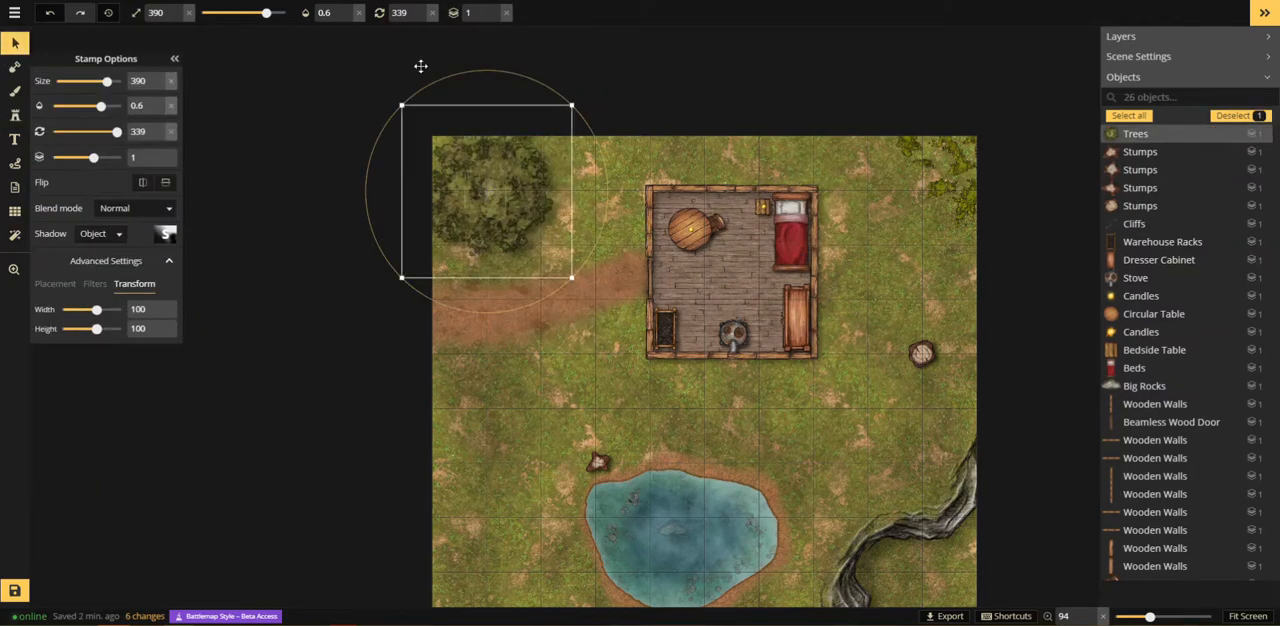
click(336, 14)
text(0.5)
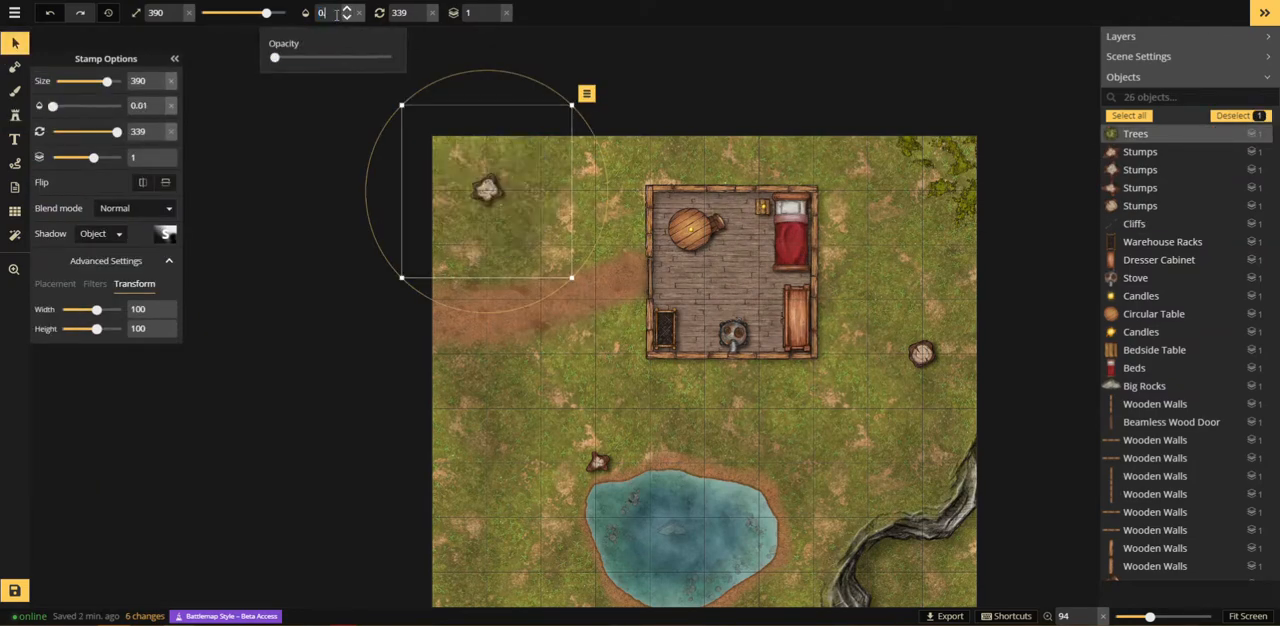
key(Return)
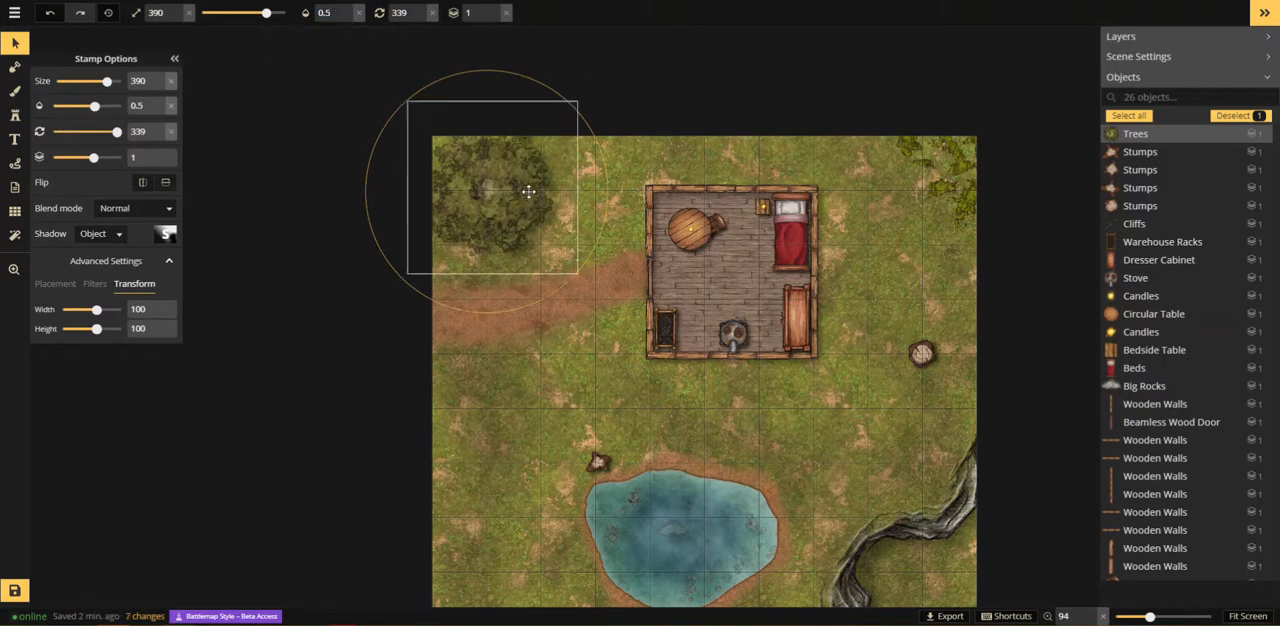
click(504, 379)
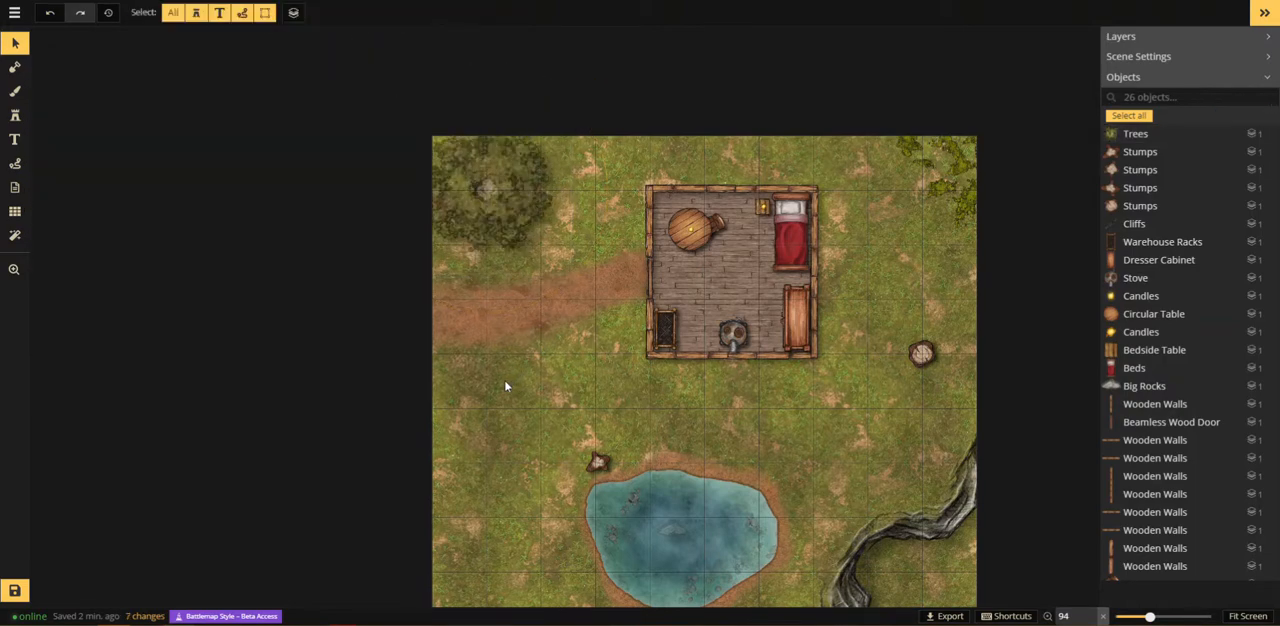
Step: Place the fifth Trees variant over the stump near the building's lower-right corner at size 350 and opacity 0.5
scroll(504, 379, down, 1)
drag(509, 446, 432, 322)
click(14, 115)
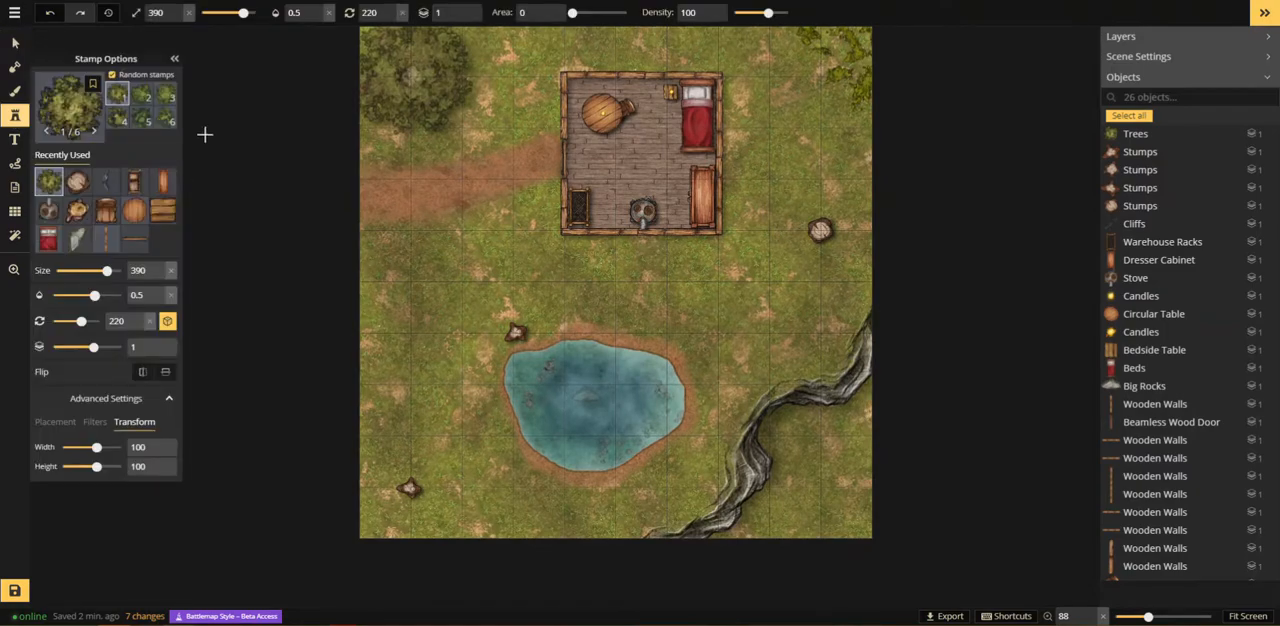
click(141, 117)
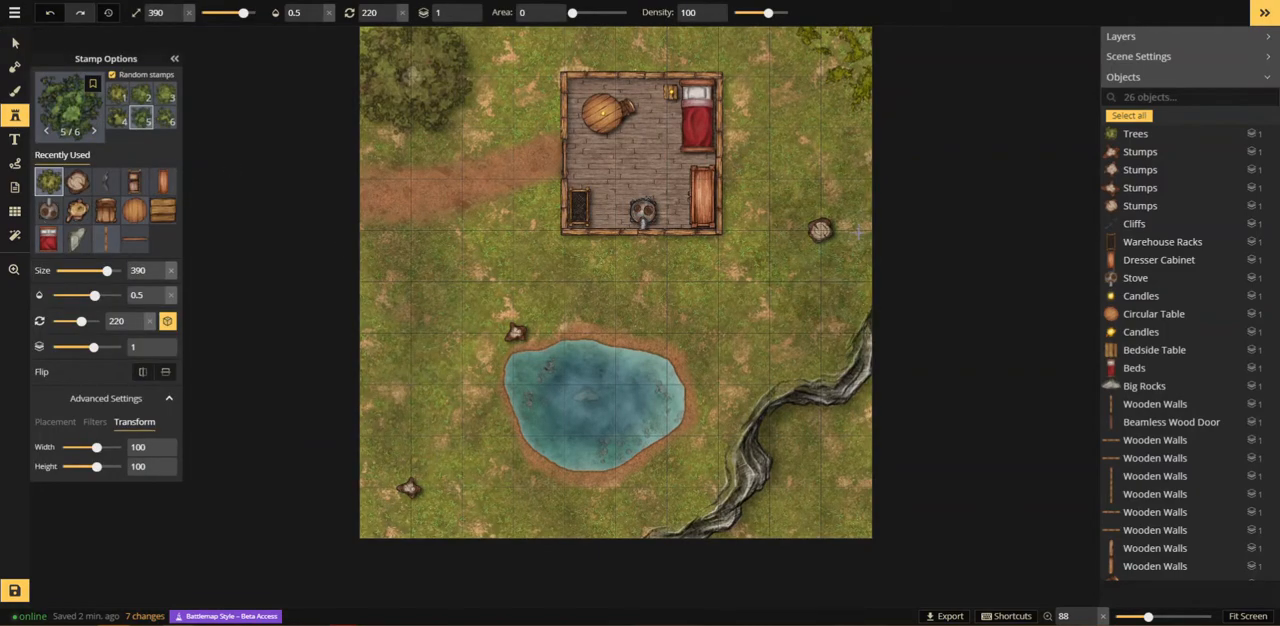
scroll(811, 229, down, 3)
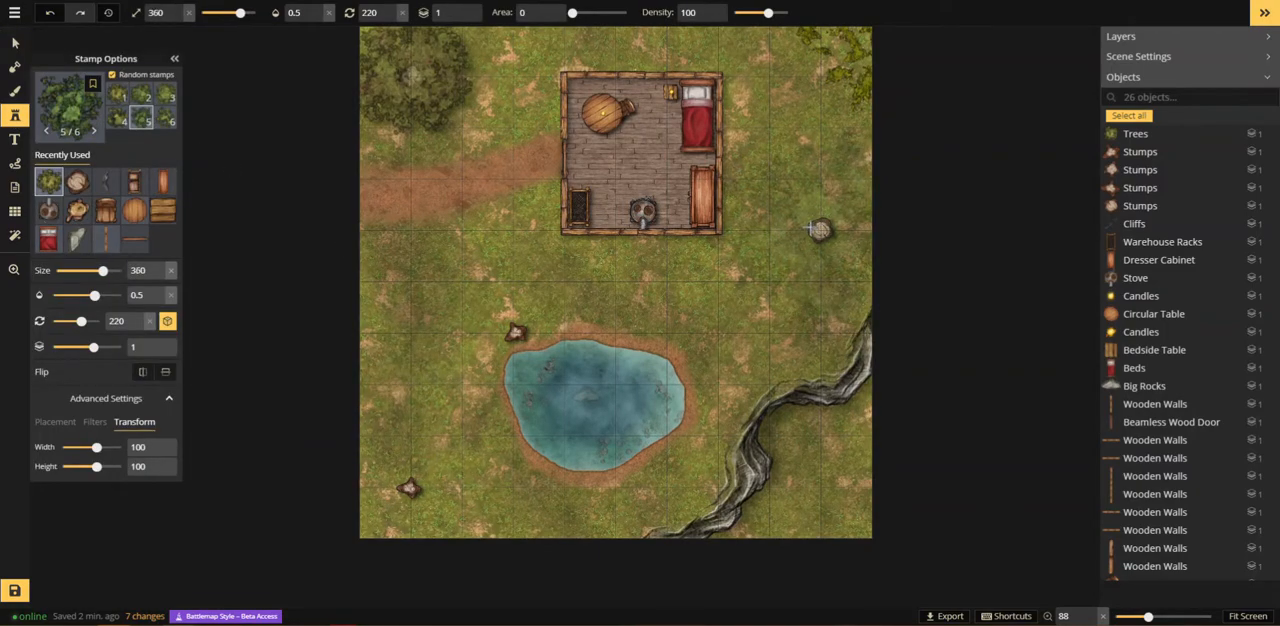
click(820, 230)
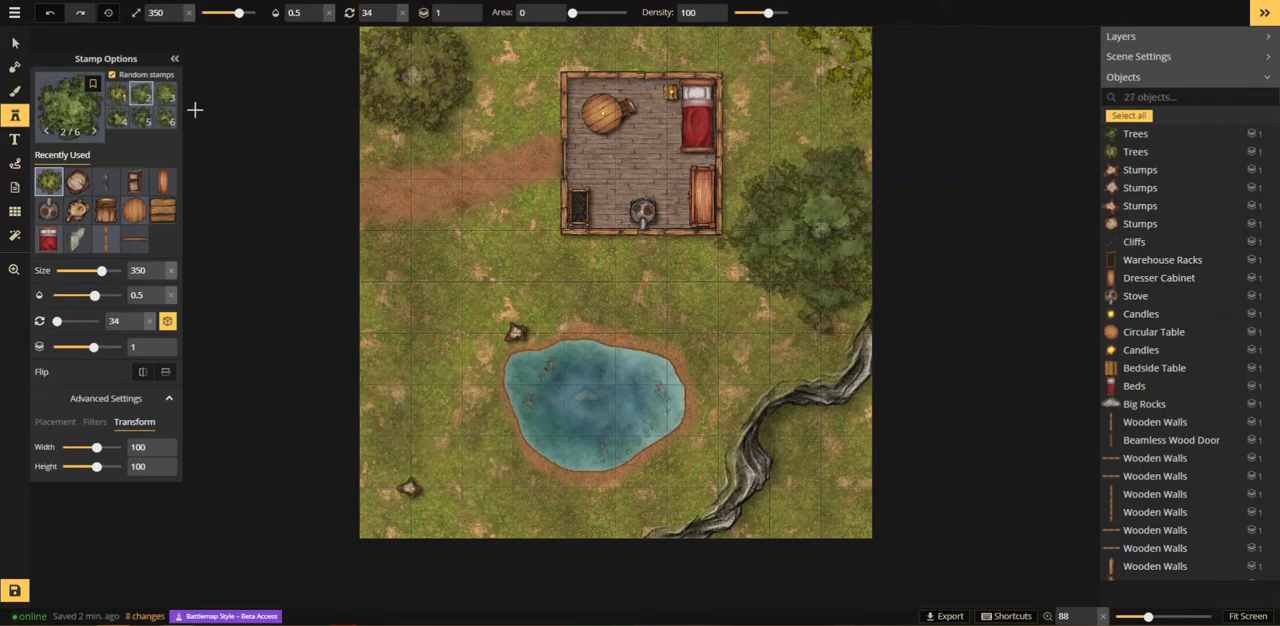
Step: Place the fifth Trees variant over the lower-left stump and the sixth over the pond's upper-left stump, both at size 210
click(167, 94)
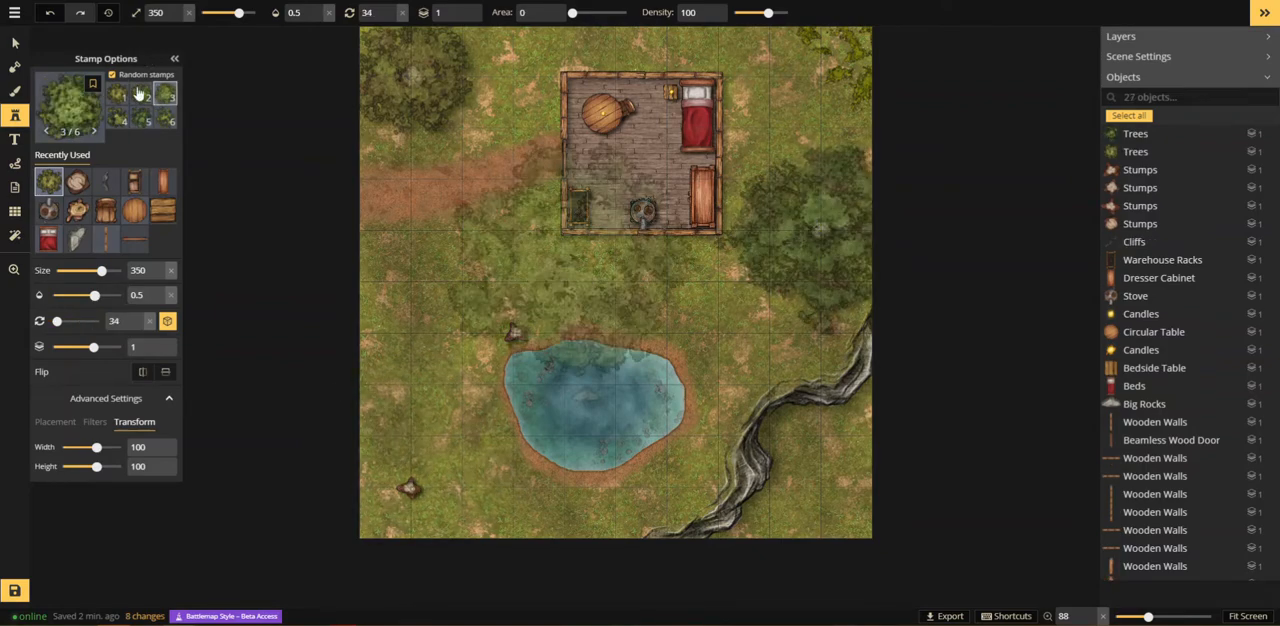
click(141, 119)
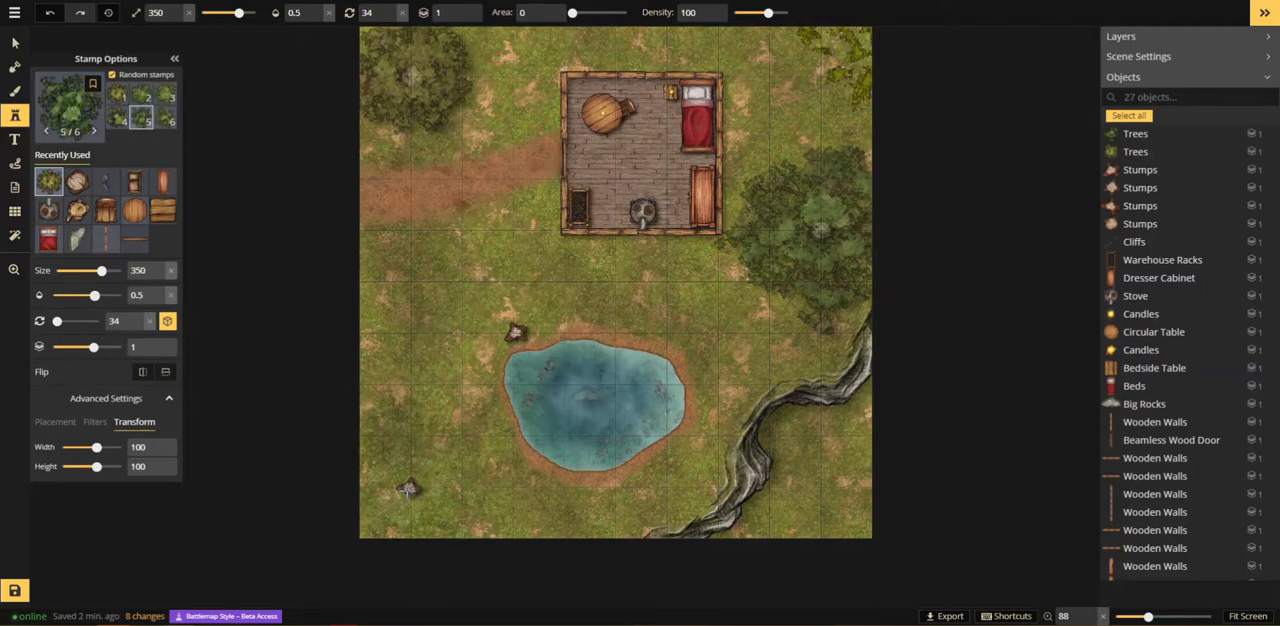
scroll(408, 490, down, 11)
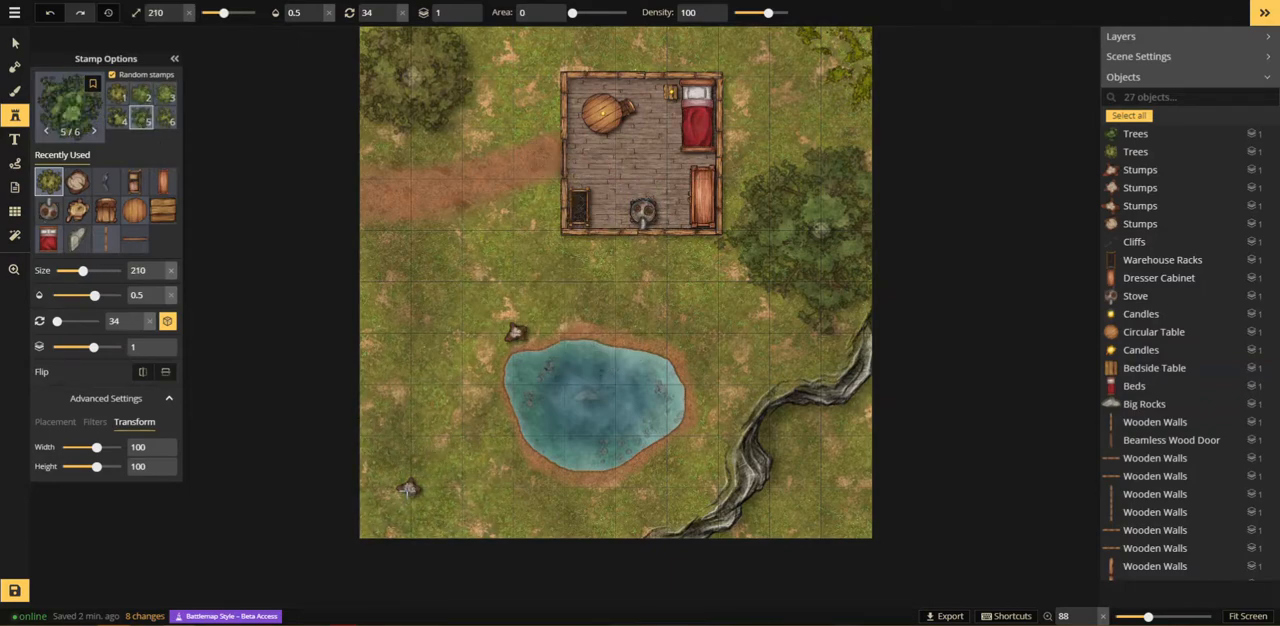
click(408, 490)
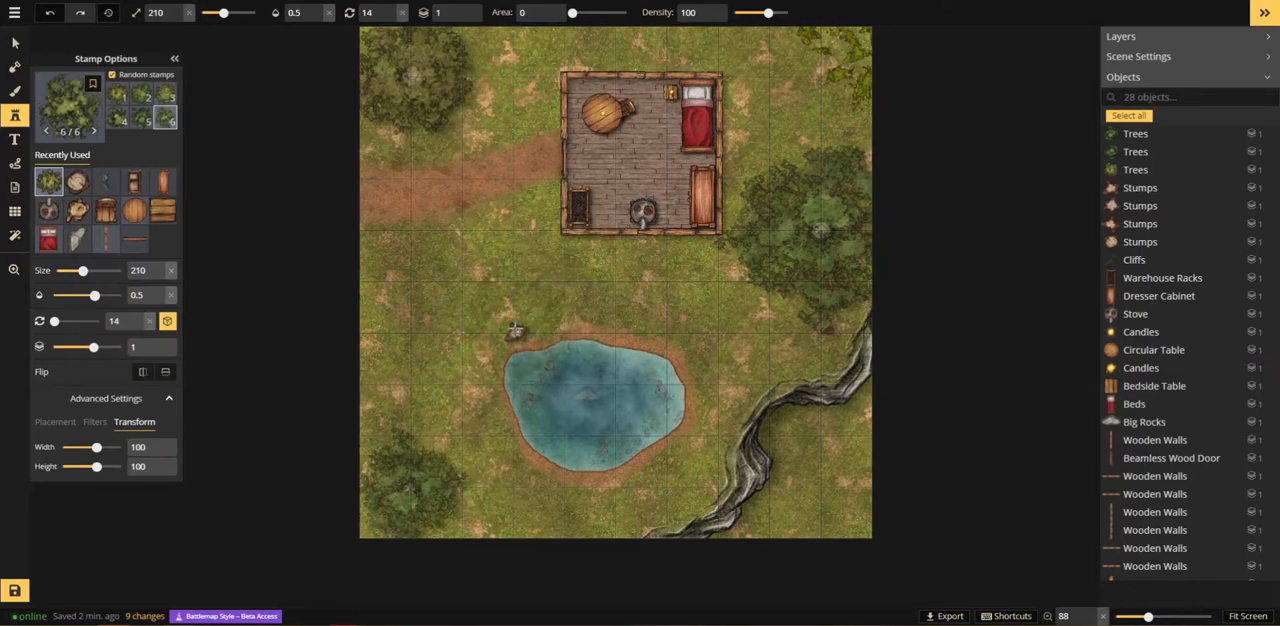
click(515, 318)
click(14, 269)
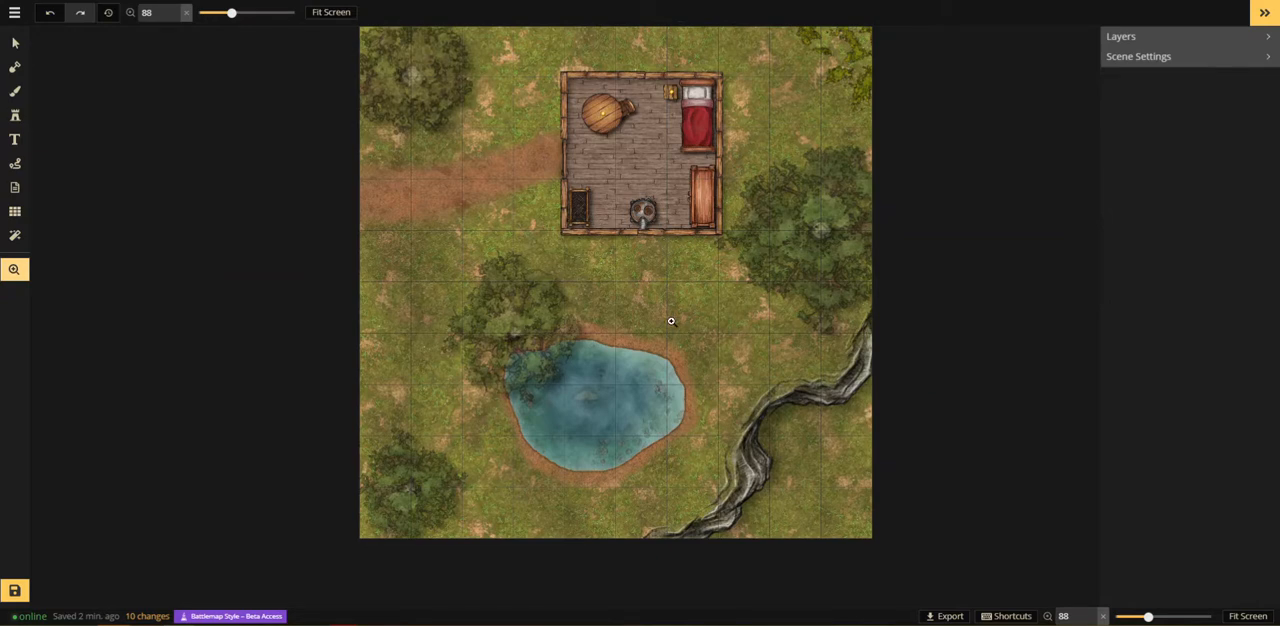
drag(697, 328, 655, 383)
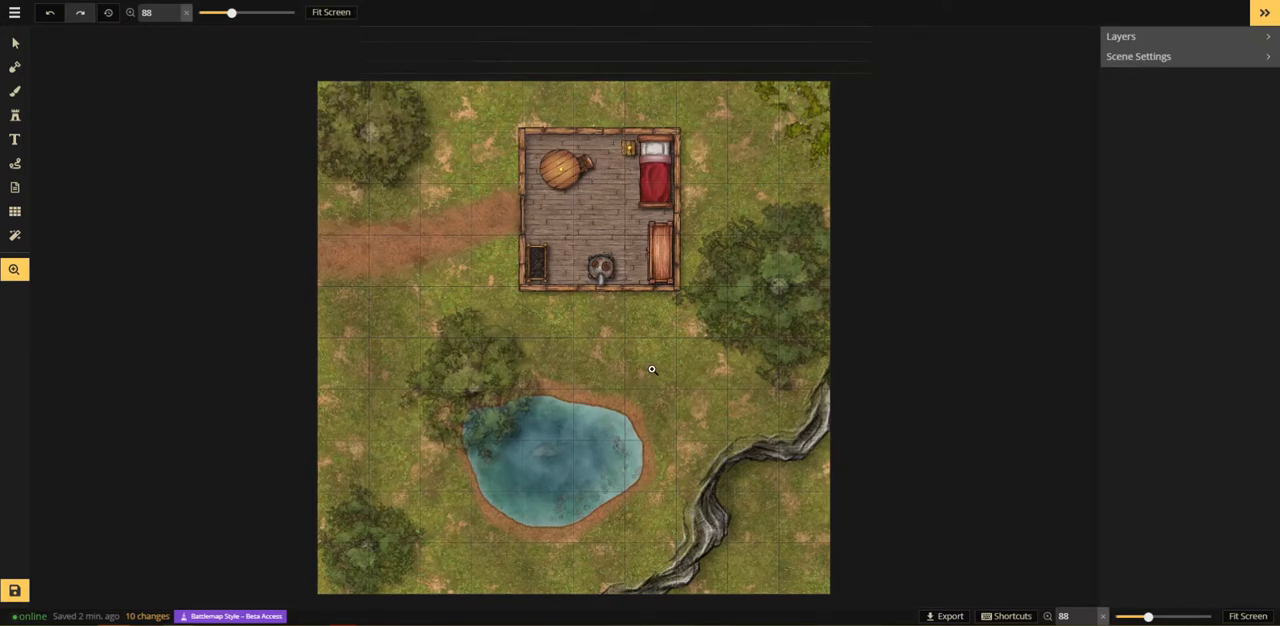
drag(643, 370, 548, 316)
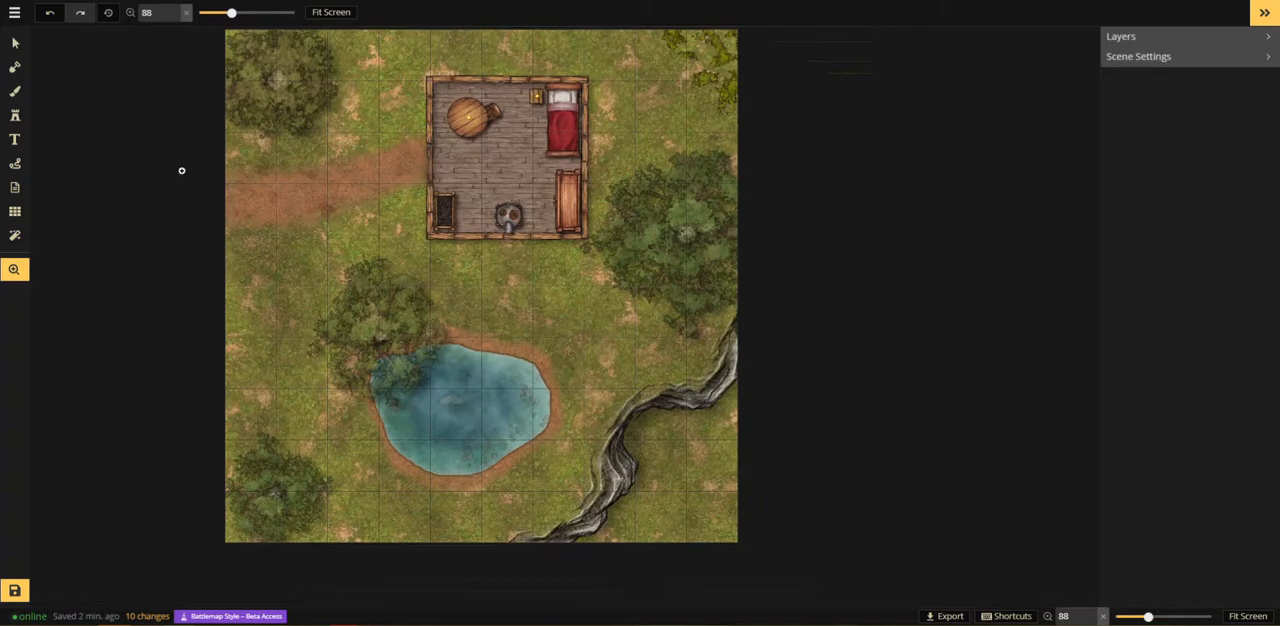
Step: Search the stamp catalog for "rock" and choose the Terrain Big Rocks set
click(15, 118)
click(18, 116)
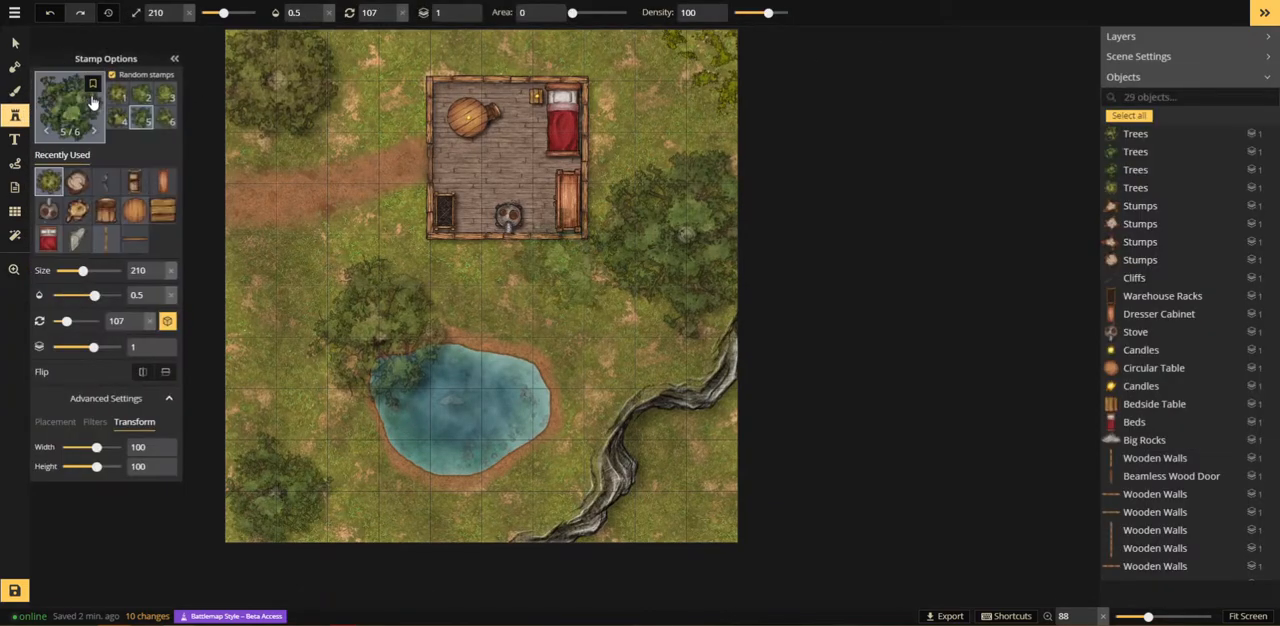
click(72, 118)
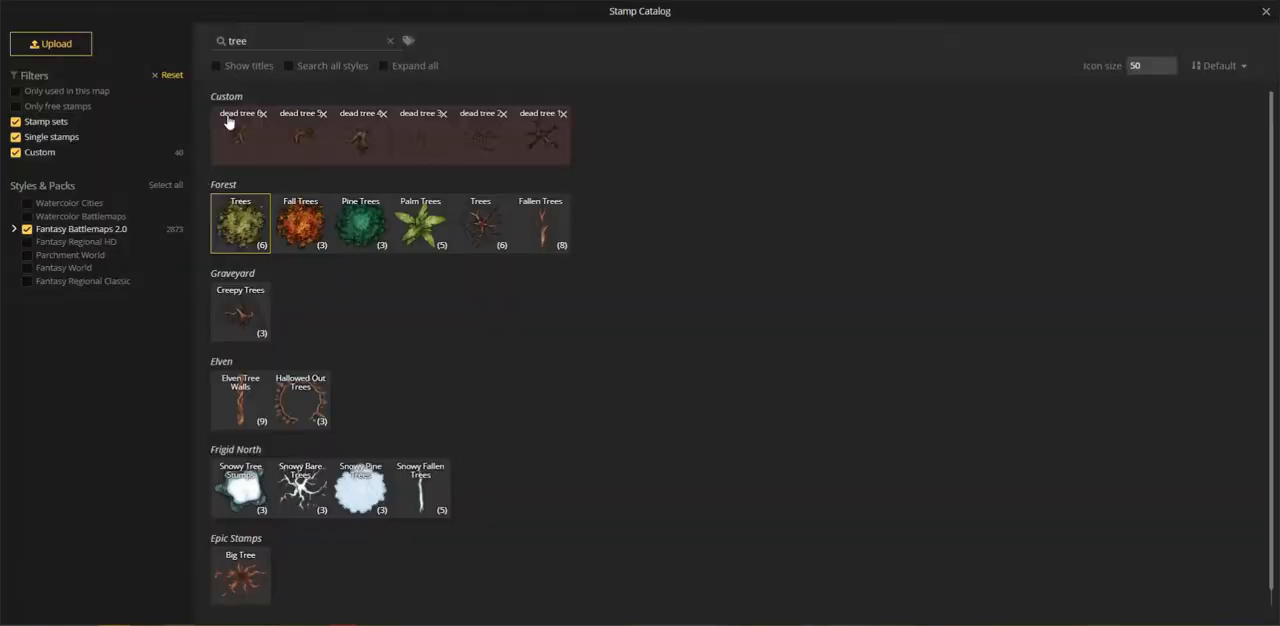
text(rock)
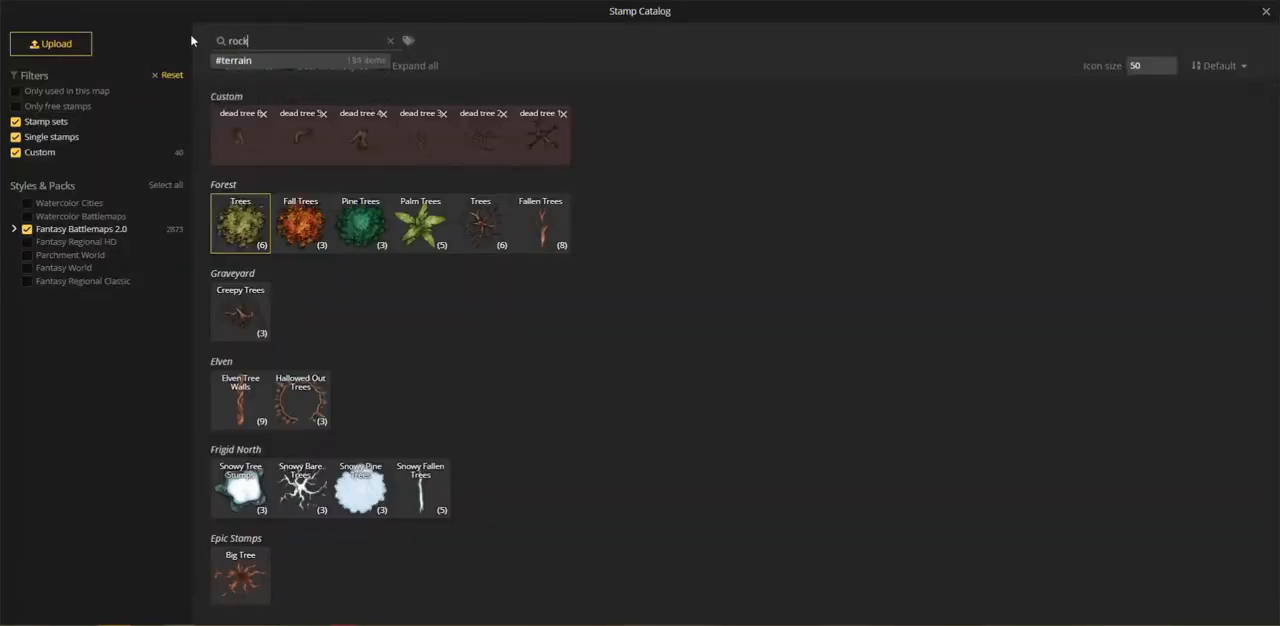
click(310, 305)
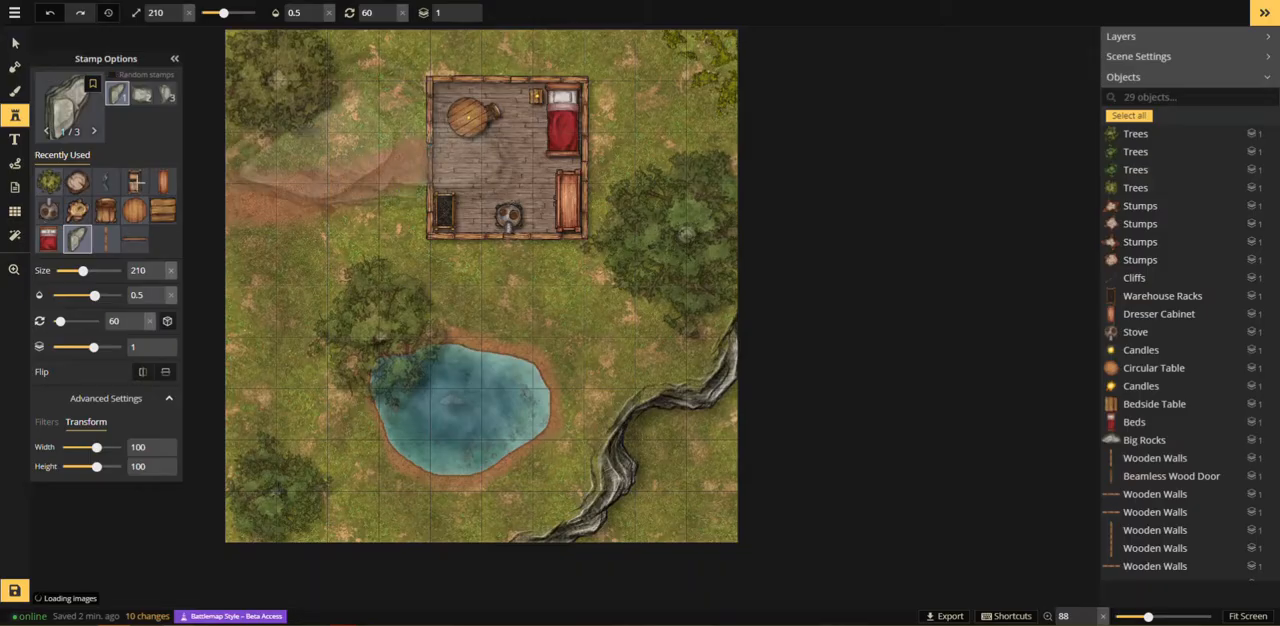
Step: Place the second Big Rocks variant above the path beside the building, at size 40, opacity 1 and rotation 345
click(141, 94)
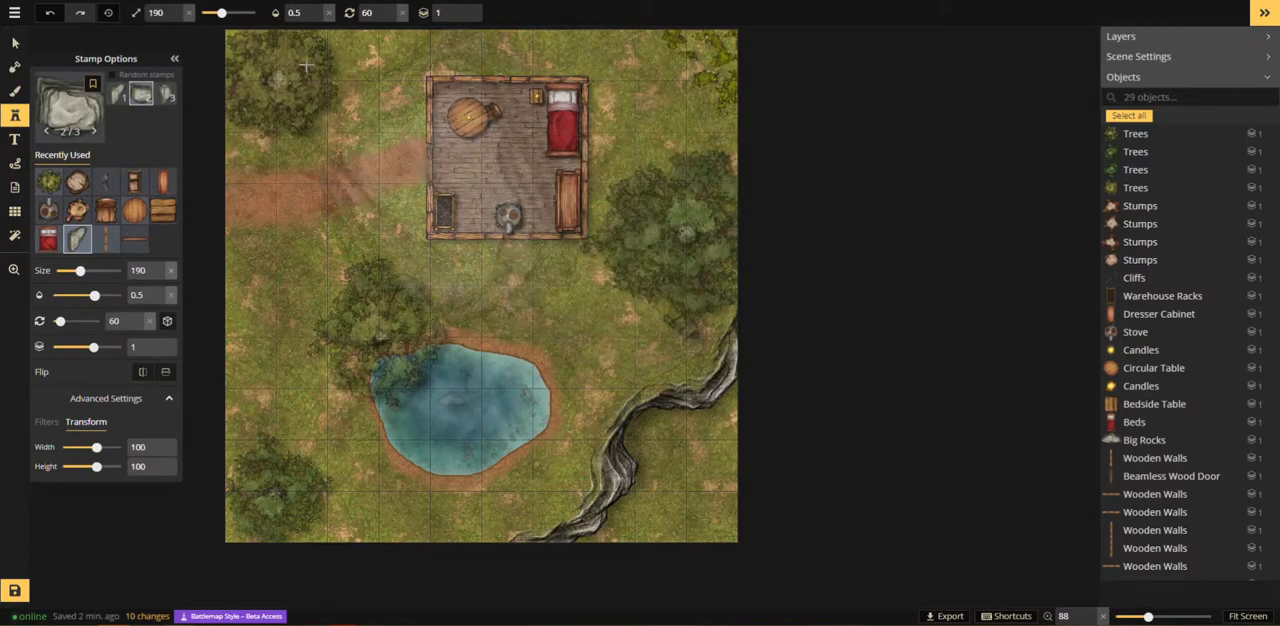
scroll(543, 338, down, 14)
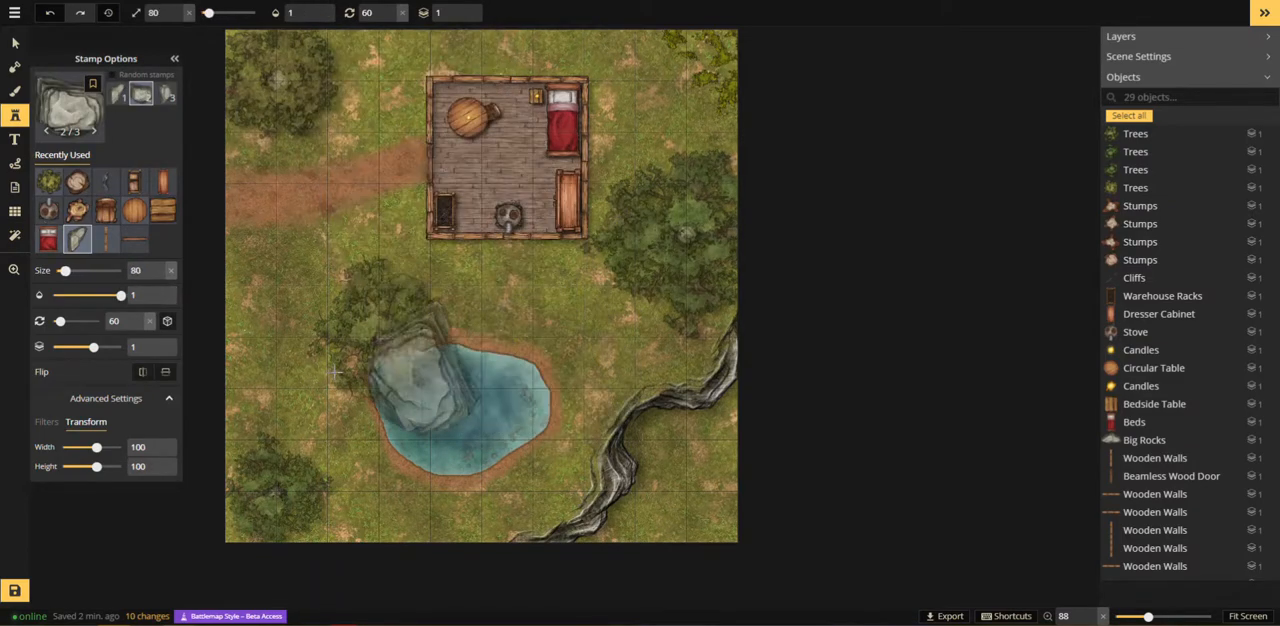
scroll(258, 303, down, 5)
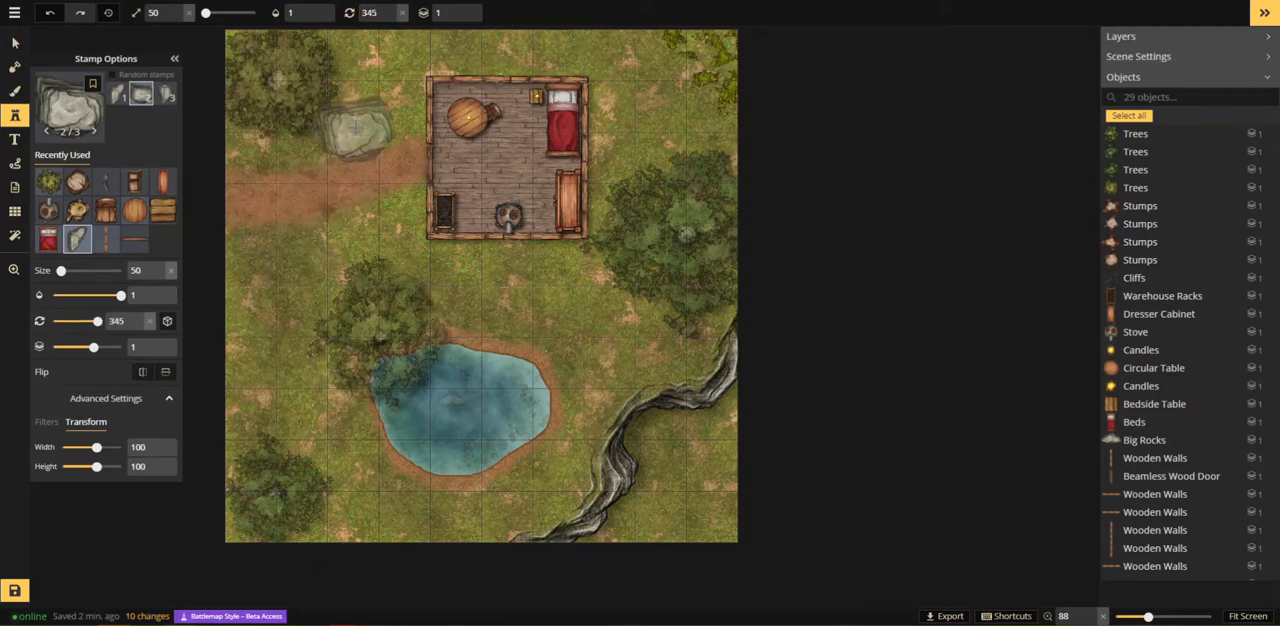
scroll(355, 128, down, 2)
scroll(355, 128, up, 2)
shift+scroll(356, 130, down, 2)
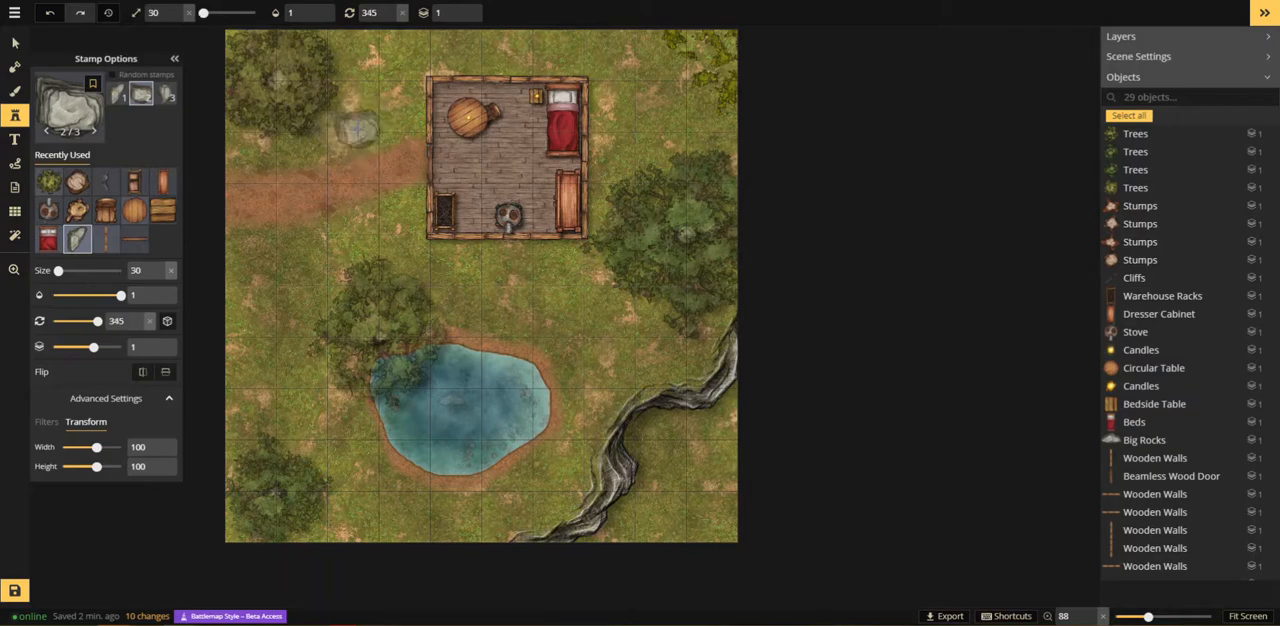
click(358, 132)
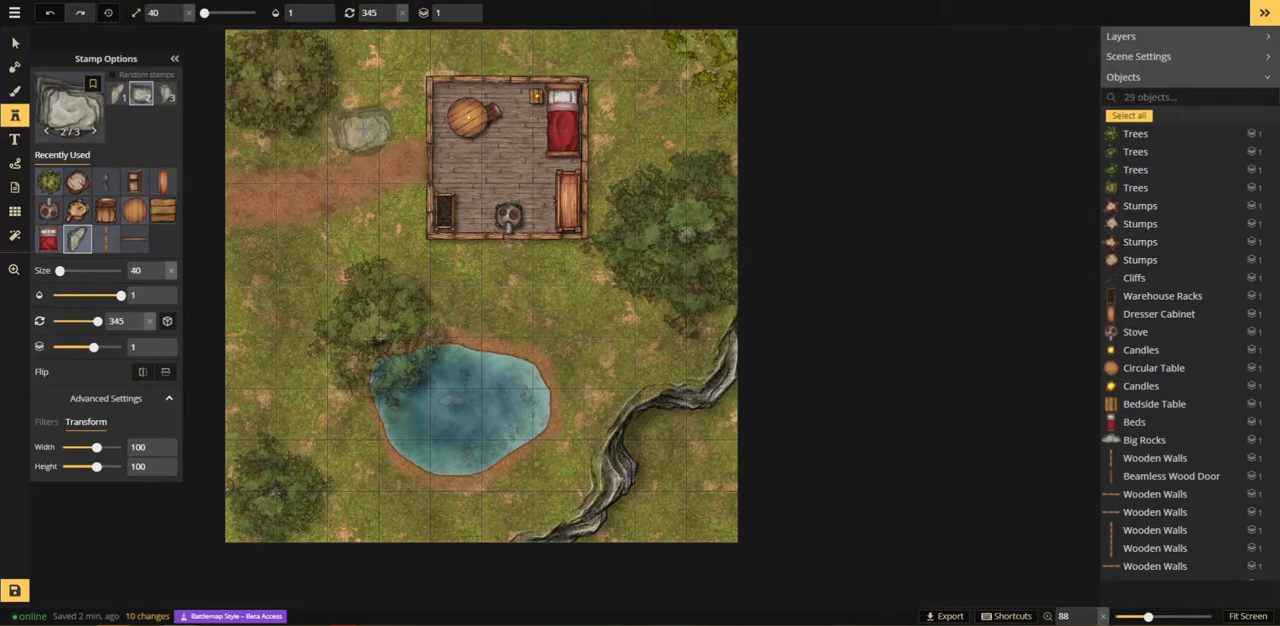
click(363, 128)
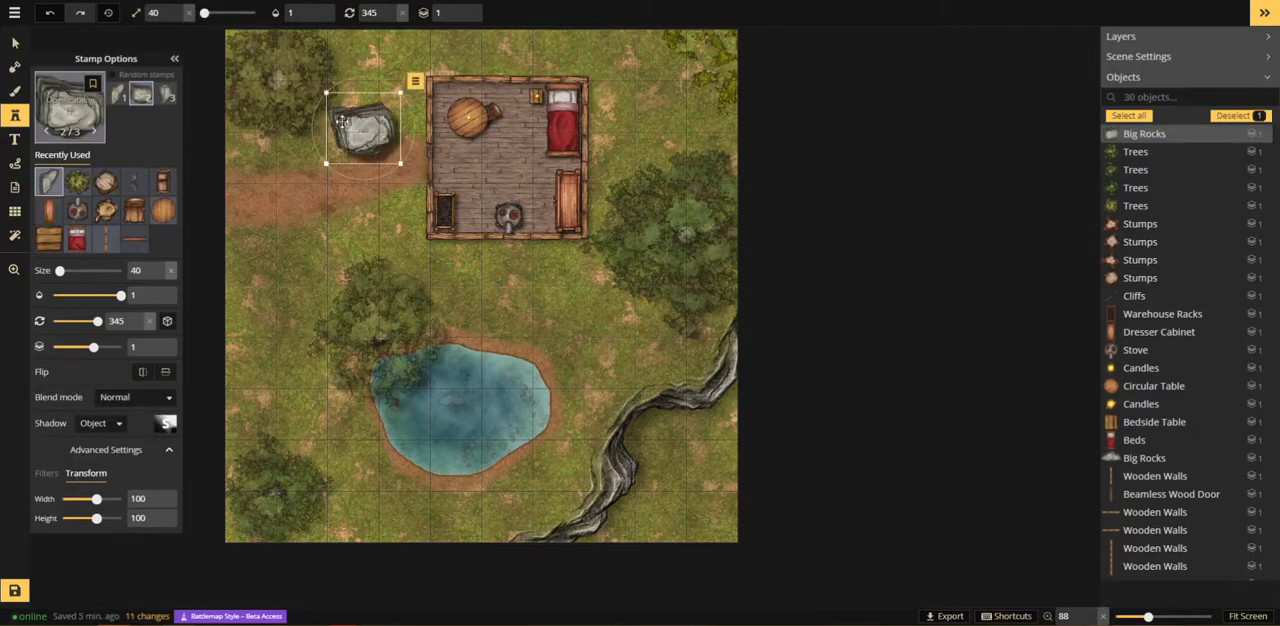
key(Escape)
Step: Search the stamp catalog for "bould", choose the Terrain Boulders set and set its stamp size to 30
scroll(372, 133, up, 5)
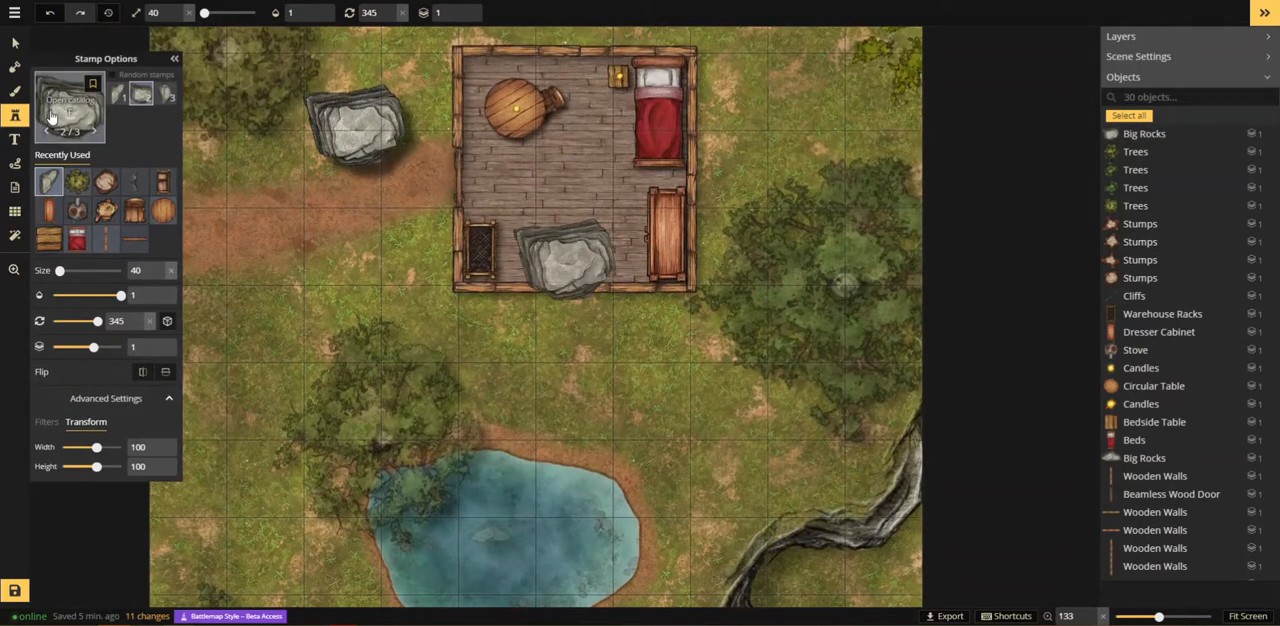
scroll(419, 354, down, 1)
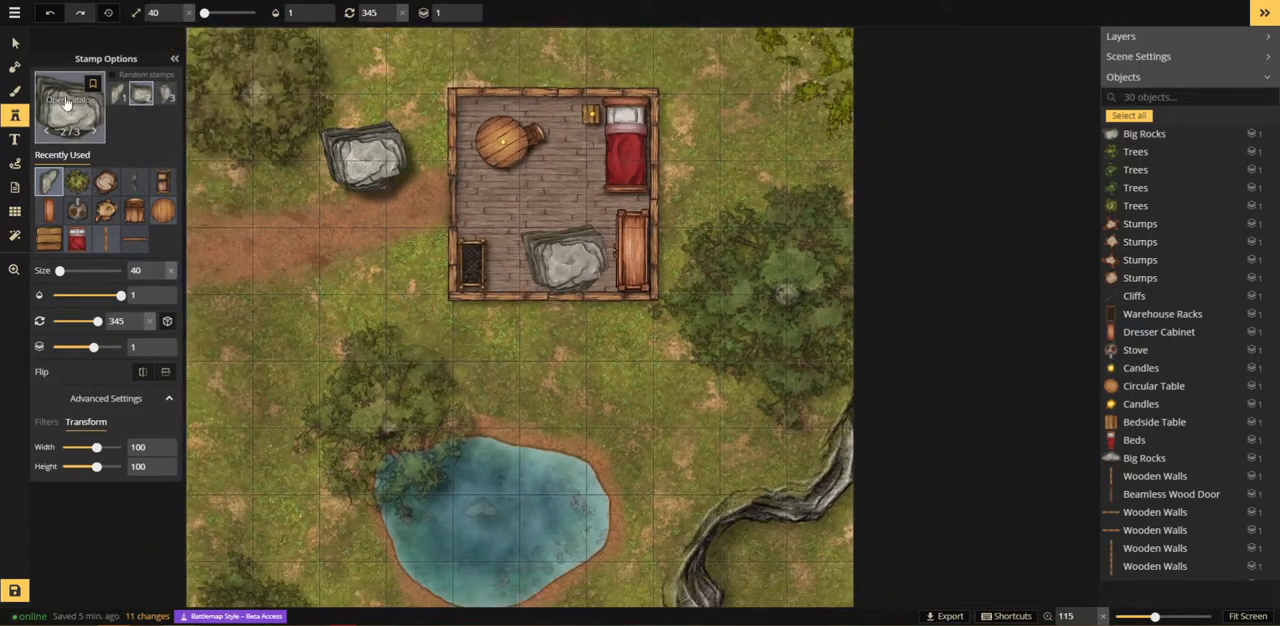
click(80, 105)
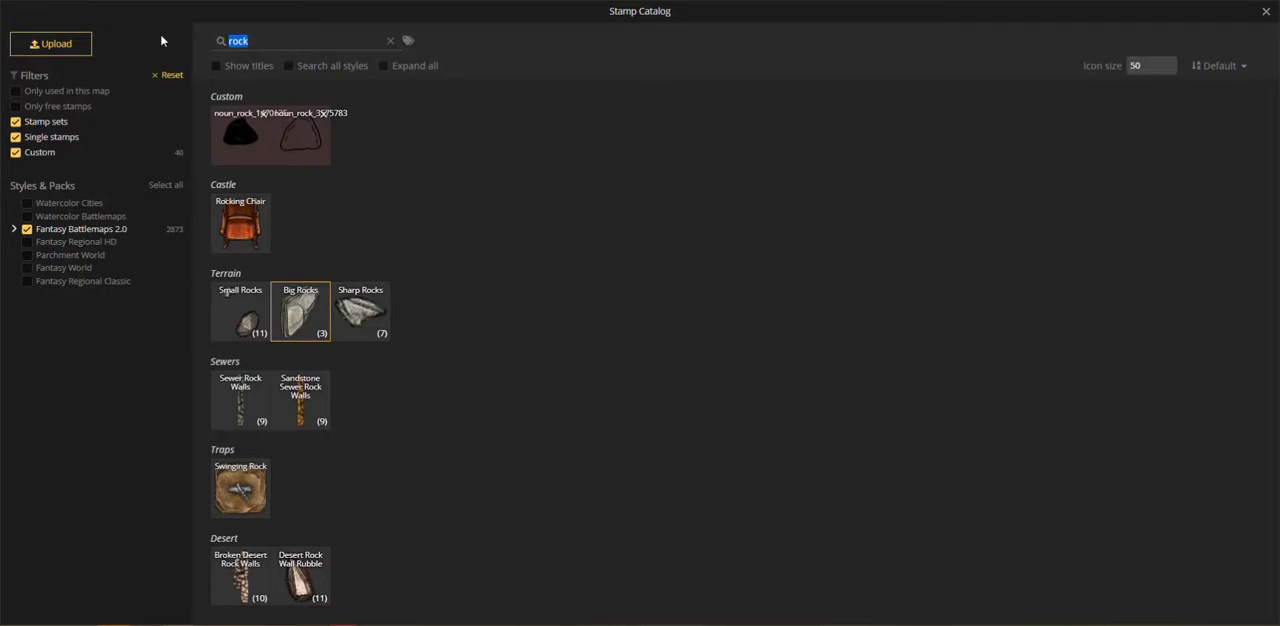
text(bould)
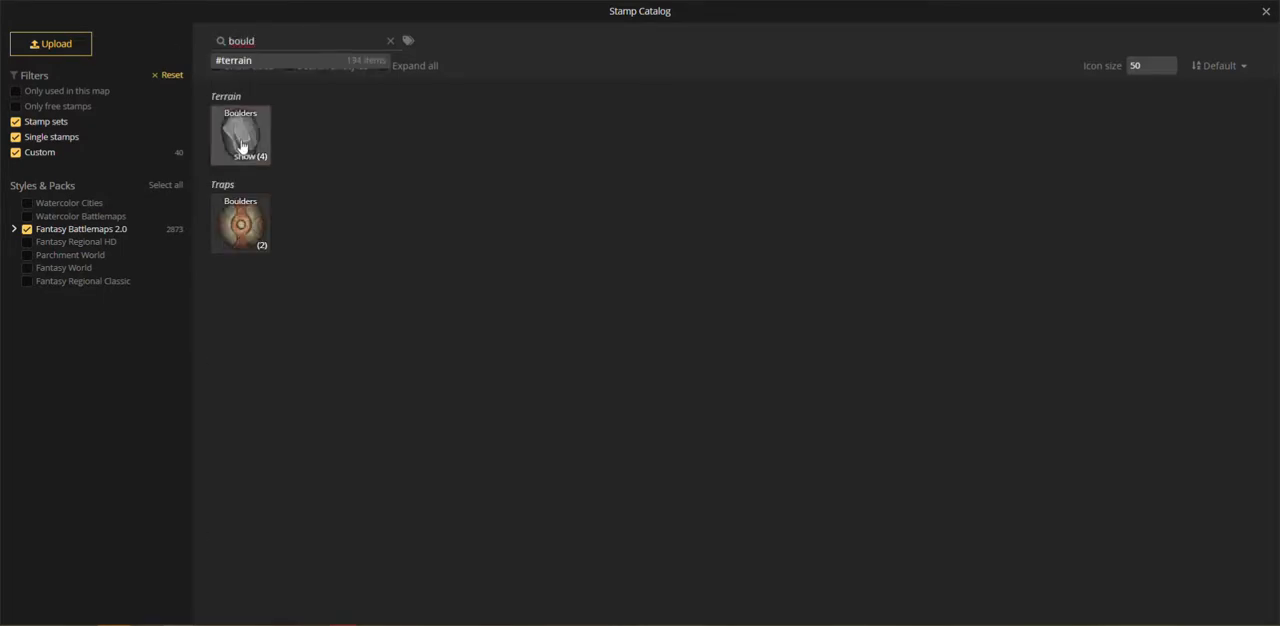
click(241, 146)
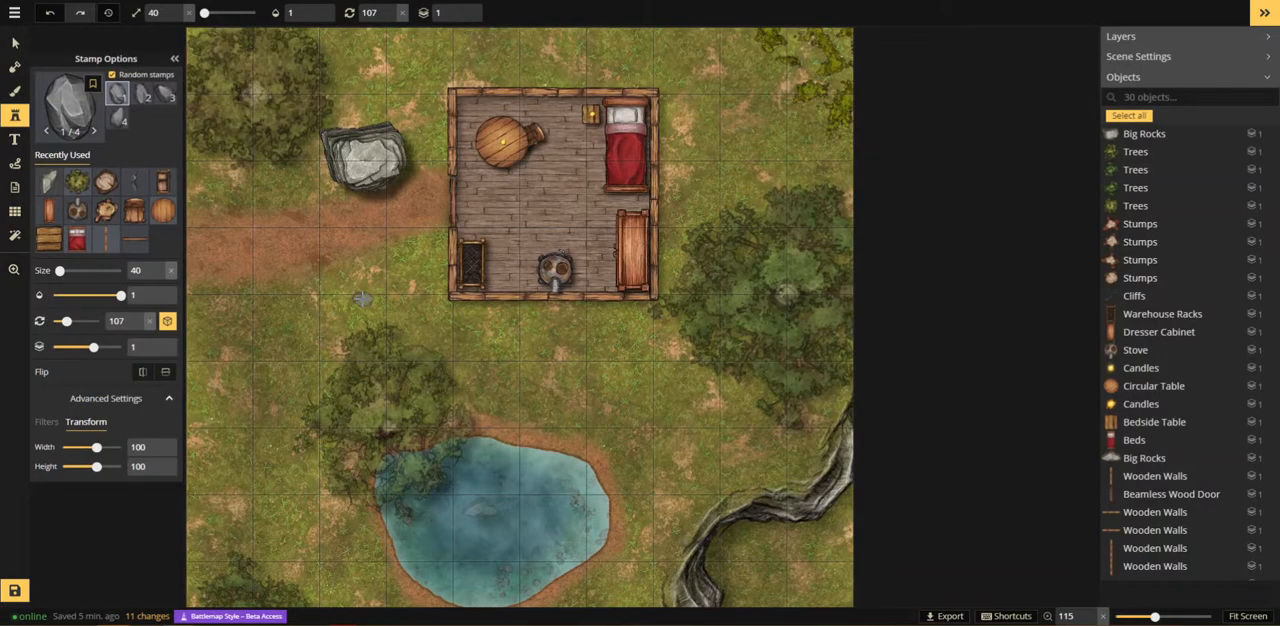
scroll(362, 298, down, 5)
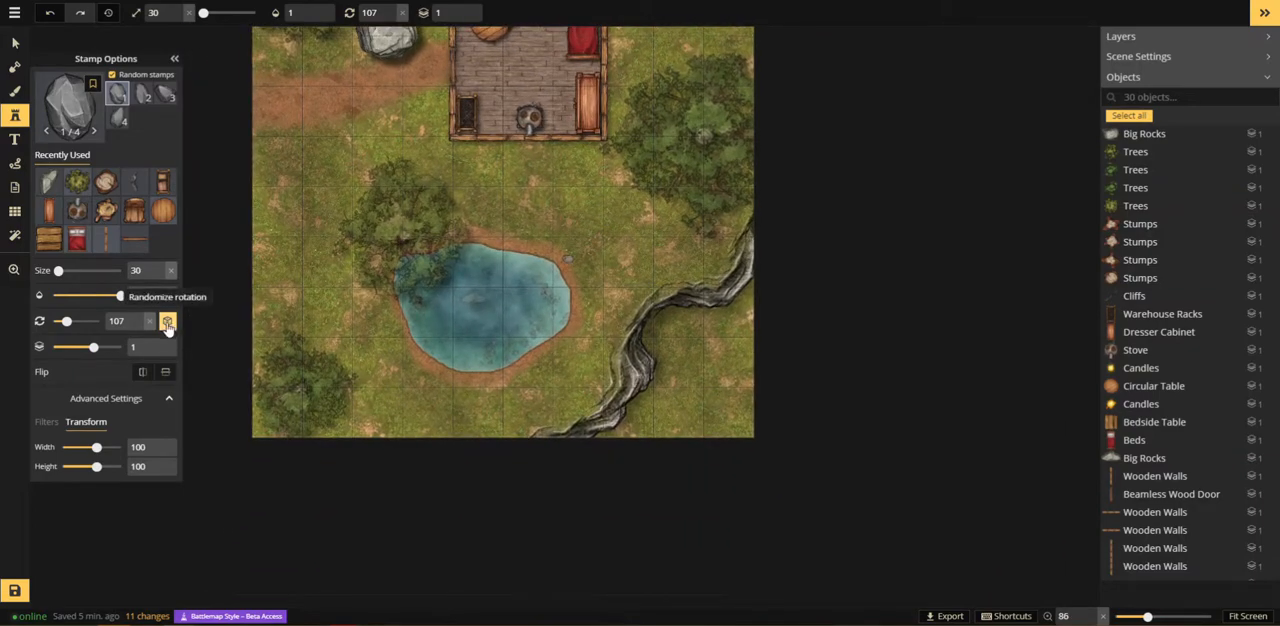
Step: Scatter size-30 boulders with randomized rotation northwest and south of the pond, above the building and to the building's right
click(288, 193)
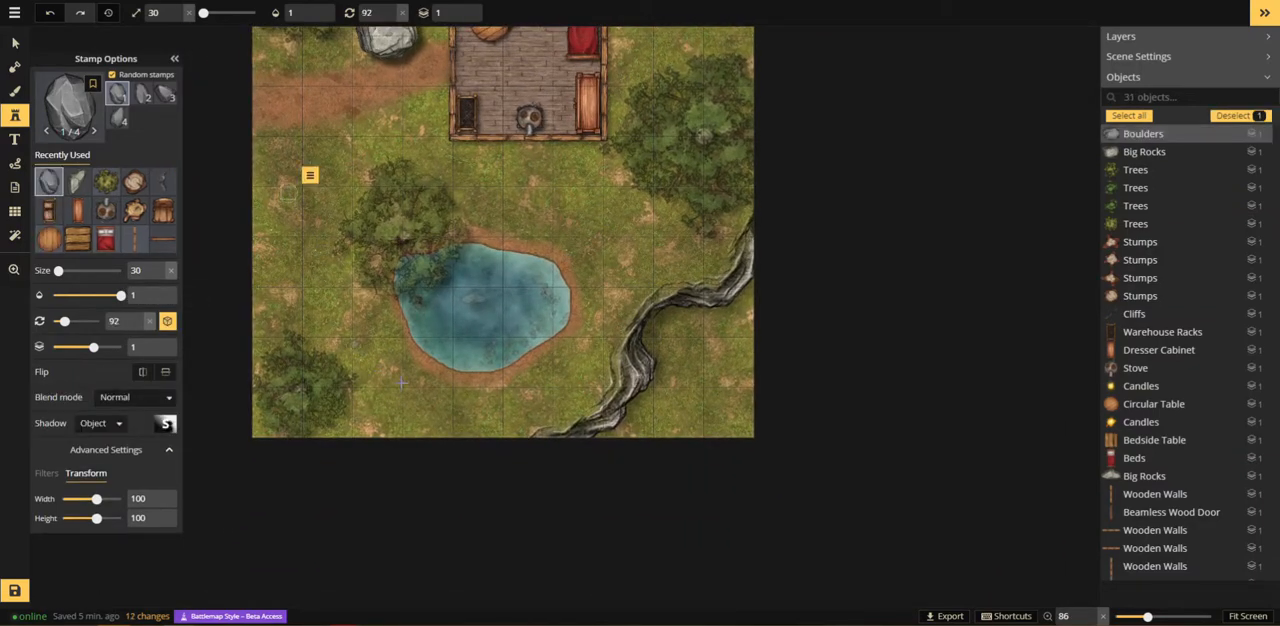
click(433, 411)
drag(616, 242, 588, 466)
click(527, 172)
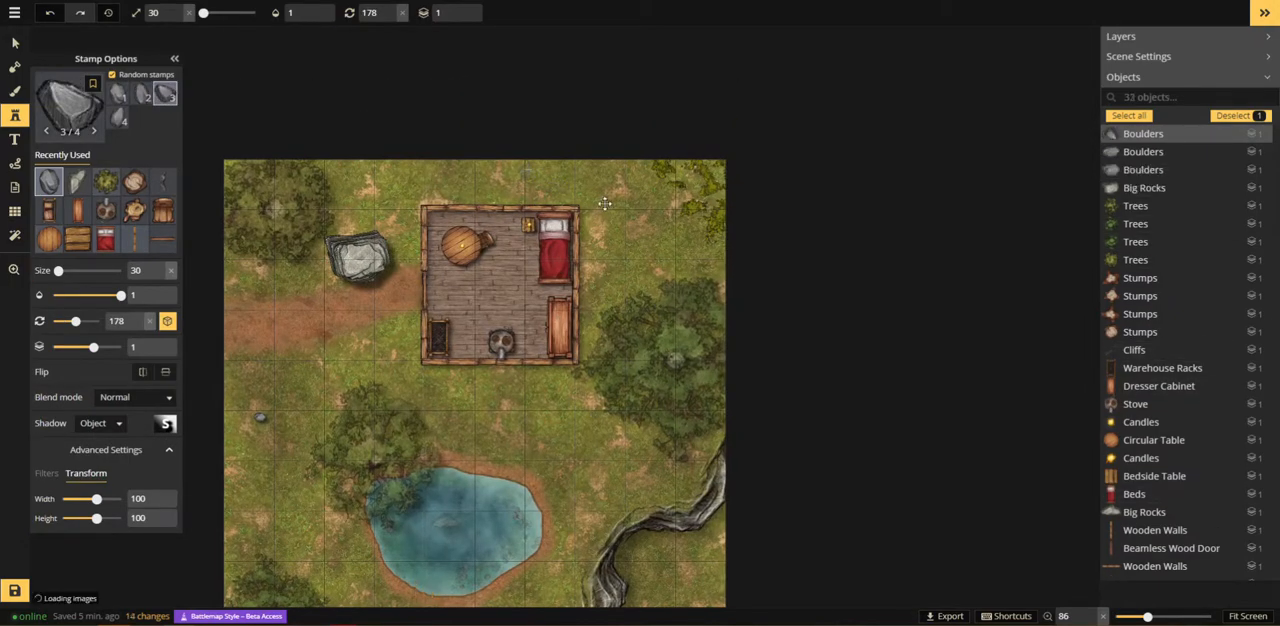
click(663, 233)
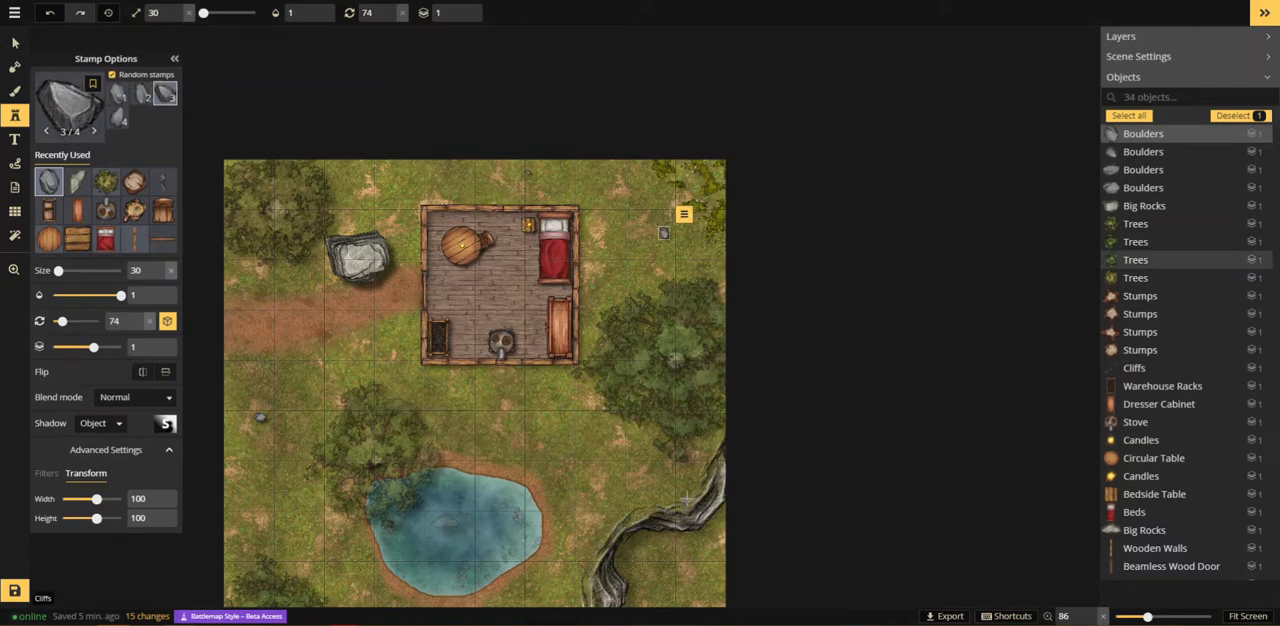
click(663, 233)
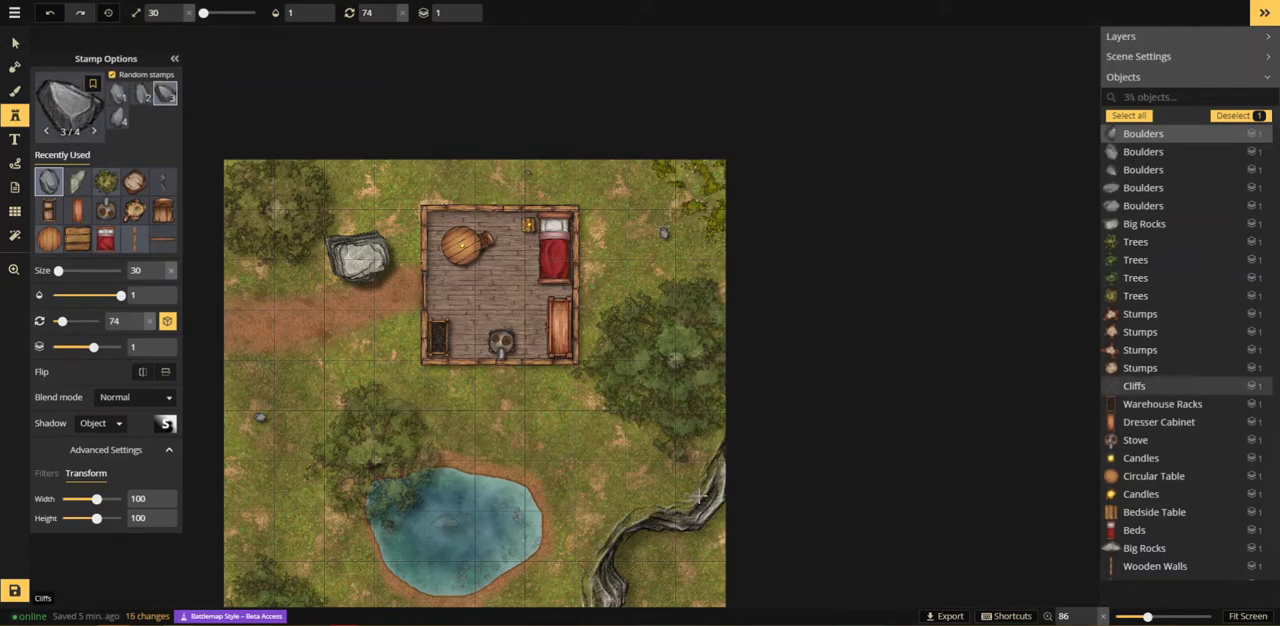
Step: Set the boulder size to 35 and place one near the map's upper edge left of the building and another below the pond
click(179, 12)
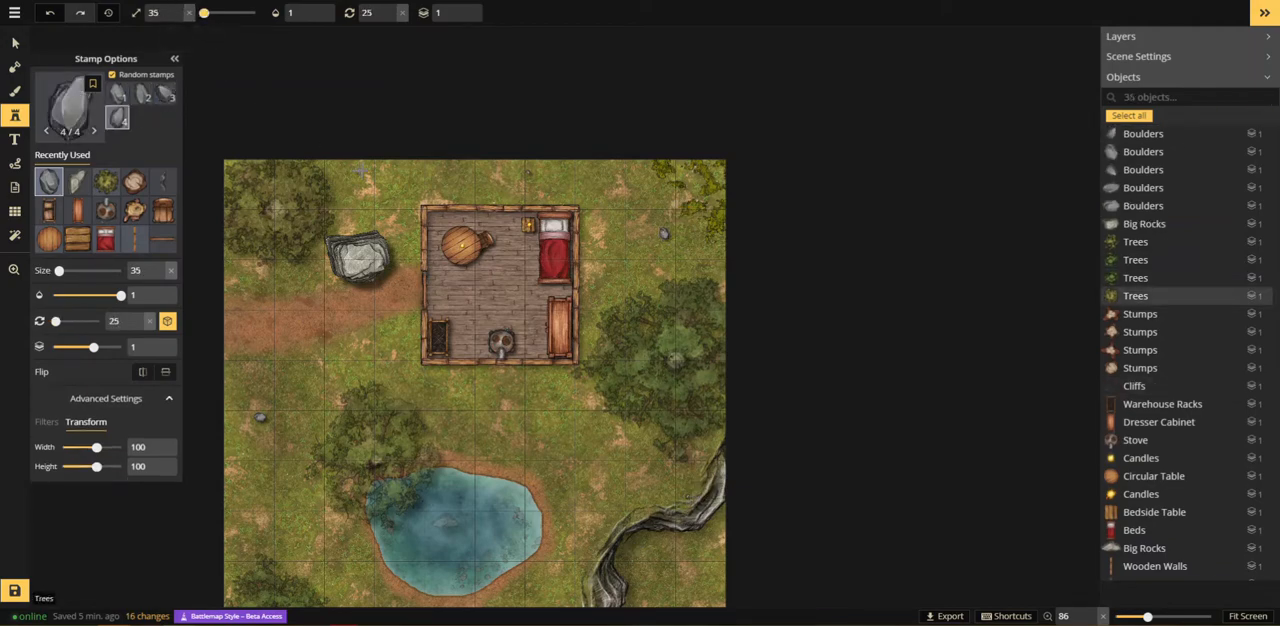
click(361, 171)
drag(507, 423, 501, 284)
scroll(548, 371, up, 3)
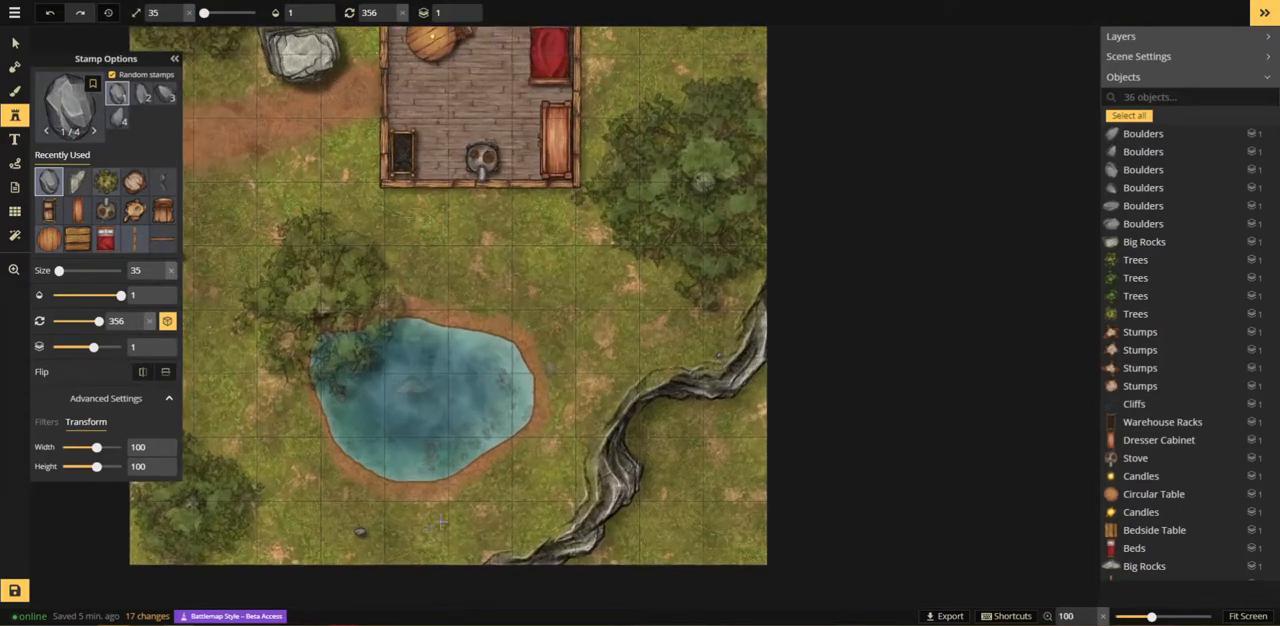
click(397, 527)
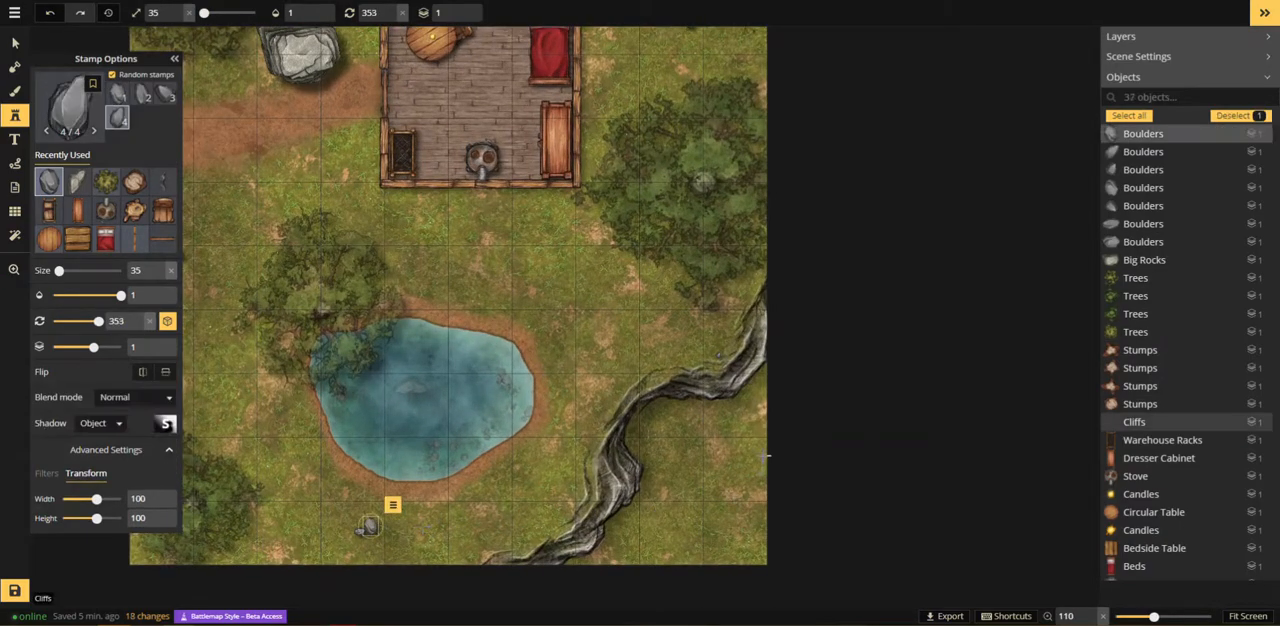
Step: Place size-35 boulders across the ground beyond the cliffs and one between the pond and the large right-hand trees
click(768, 404)
click(706, 529)
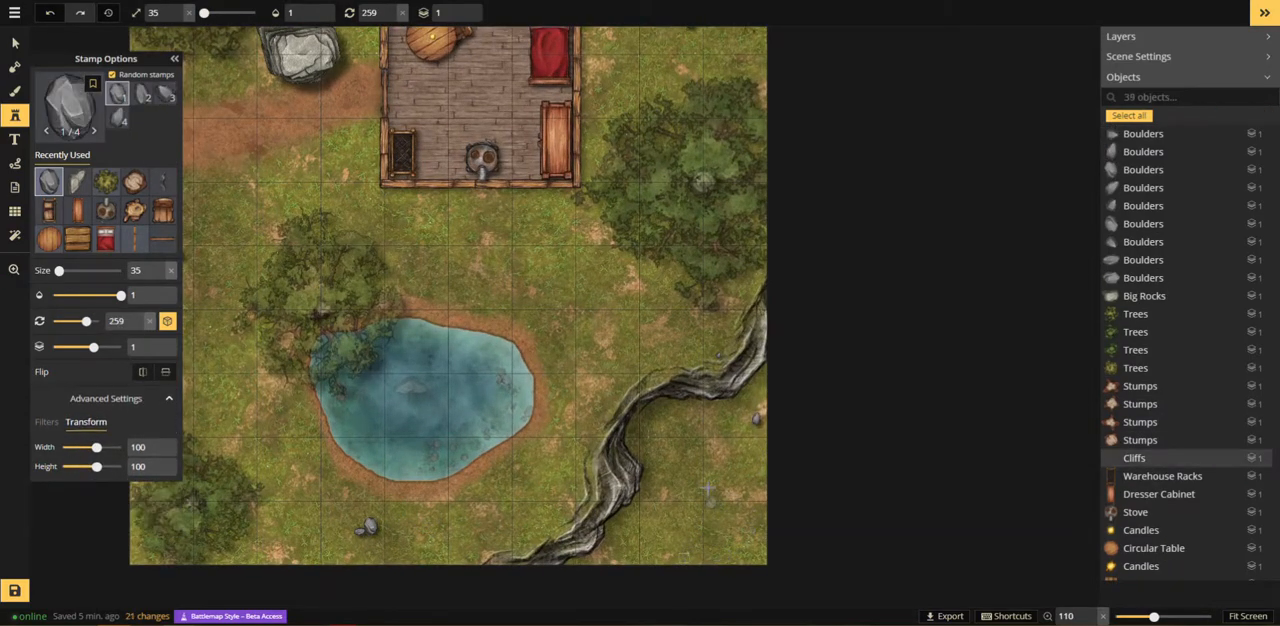
click(708, 488)
click(578, 267)
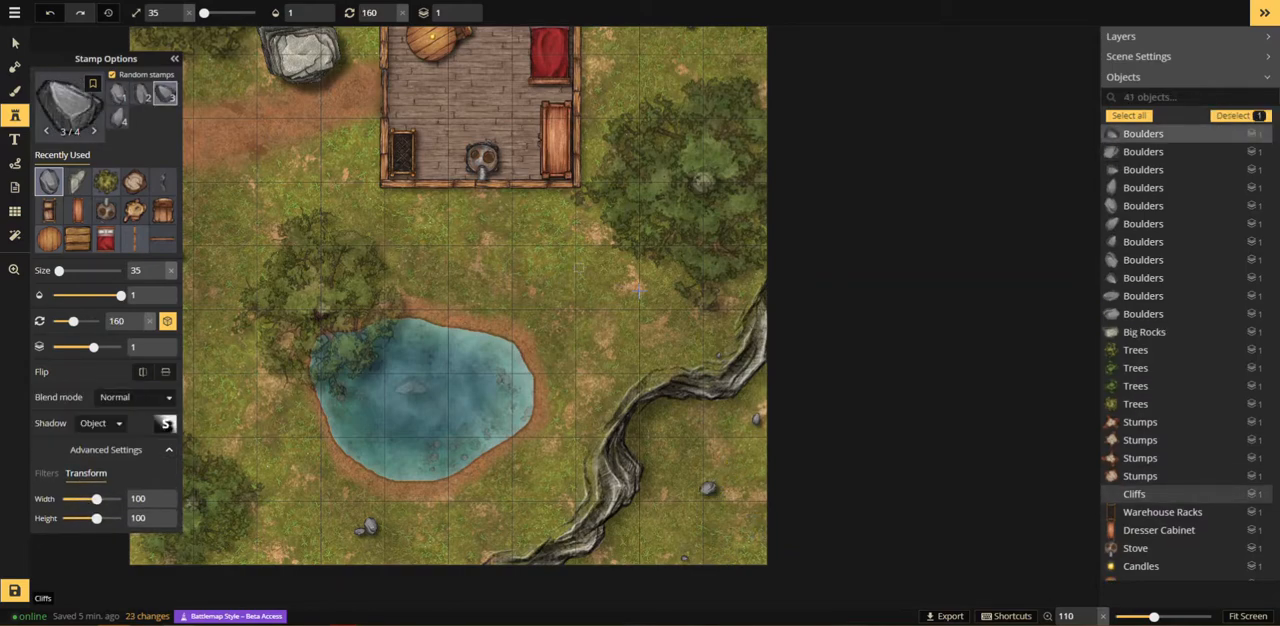
click(578, 267)
Step: Search the stamp catalog for "plant" and choose the Forest Floor Plants set
scroll(578, 267, down, 2)
click(68, 100)
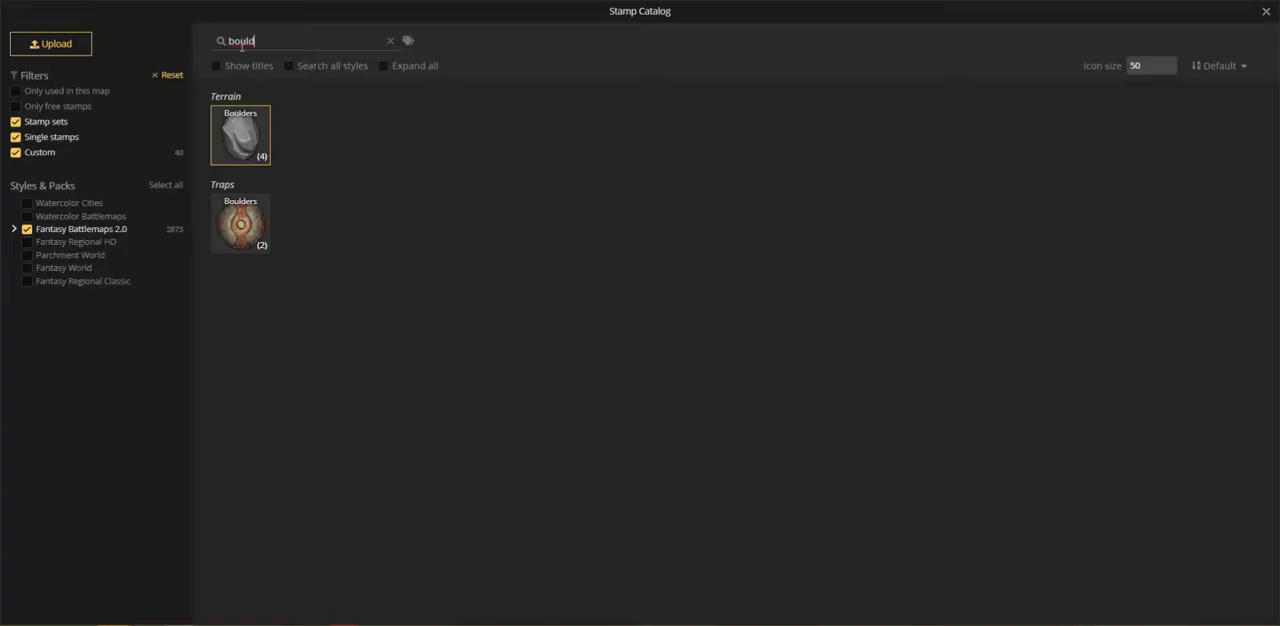
text(paln)
key(BackSpace)
key(BackSpace)
key(BackSpace)
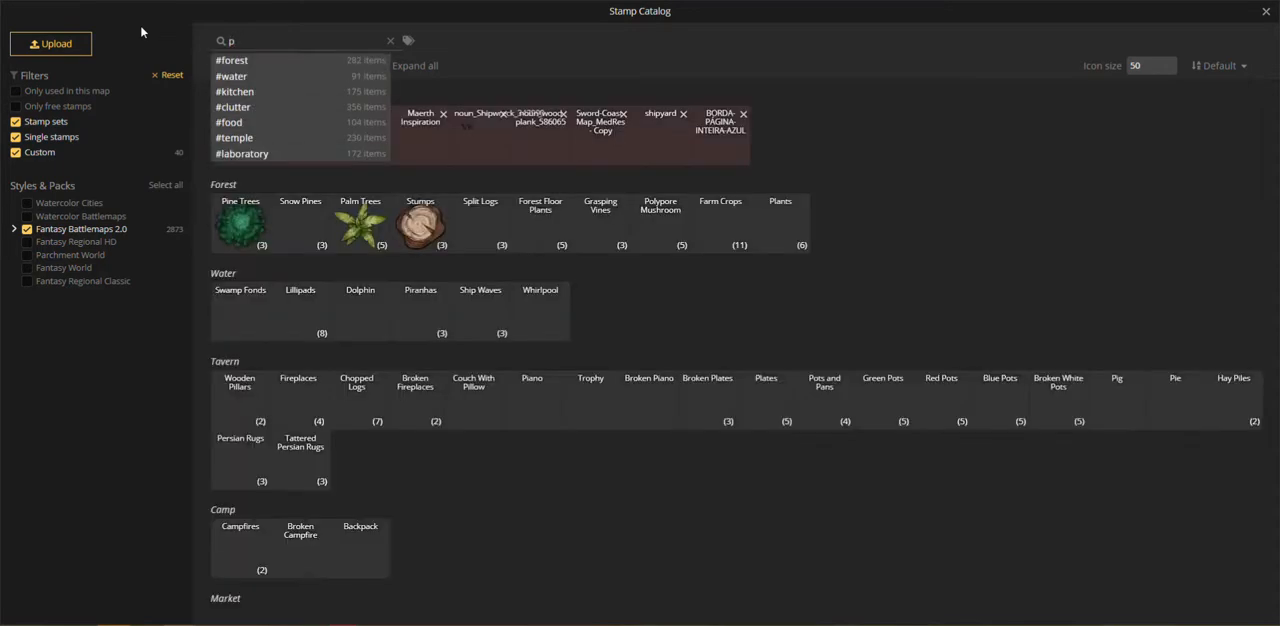
text(lant)
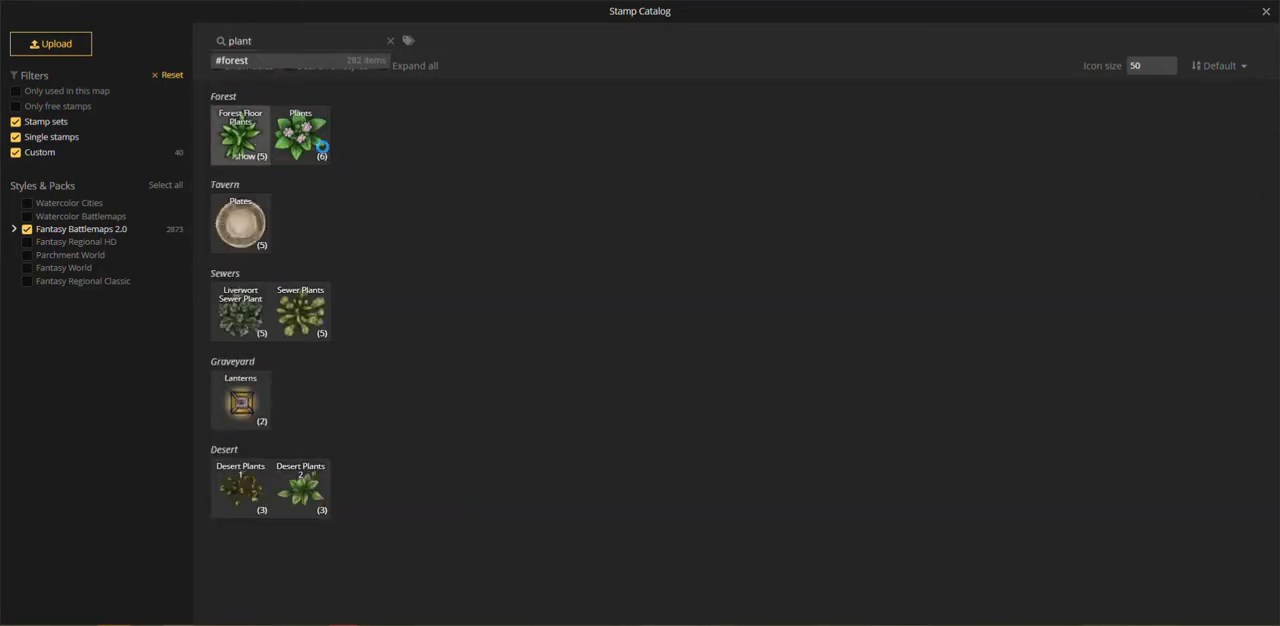
click(256, 135)
Step: Place a small cluster of Forest Floor Plants at size 35 along the dirt path's lower edge
scroll(300, 190, up, 7)
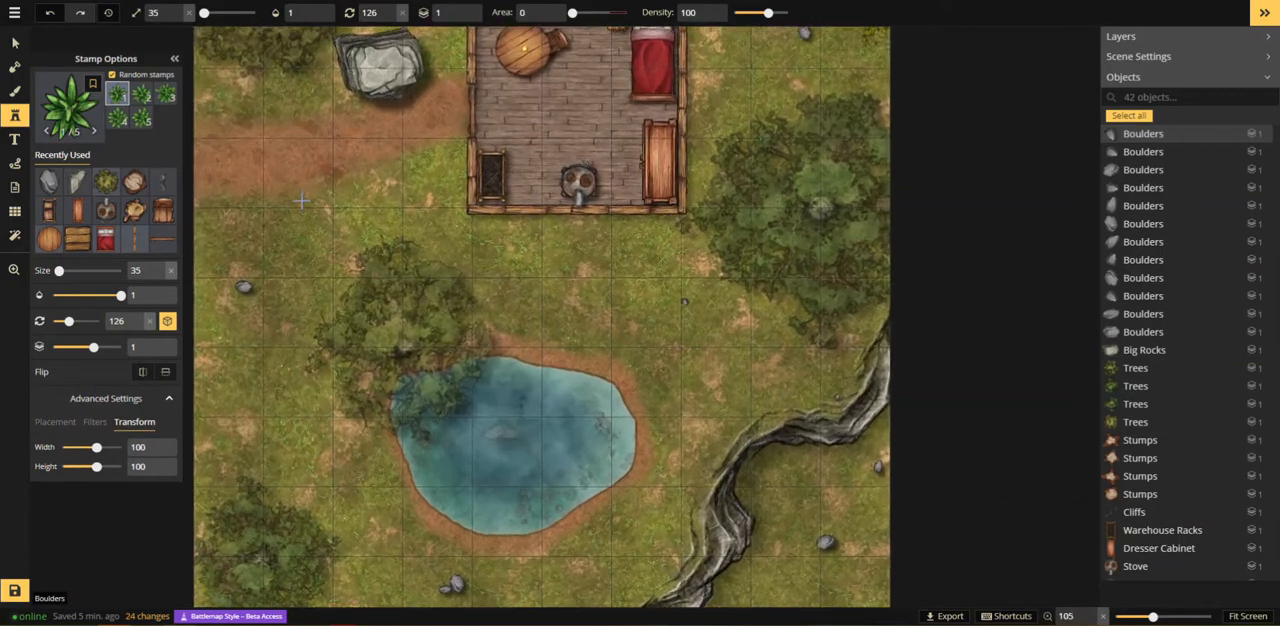
scroll(301, 200, up, 3)
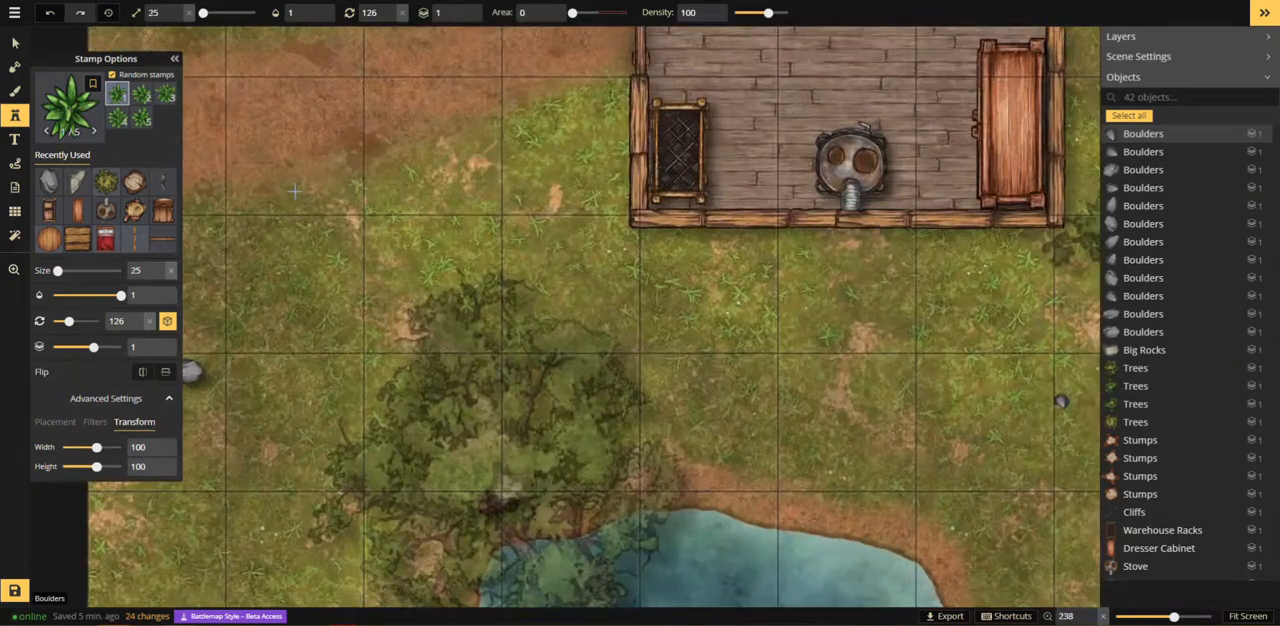
click(316, 182)
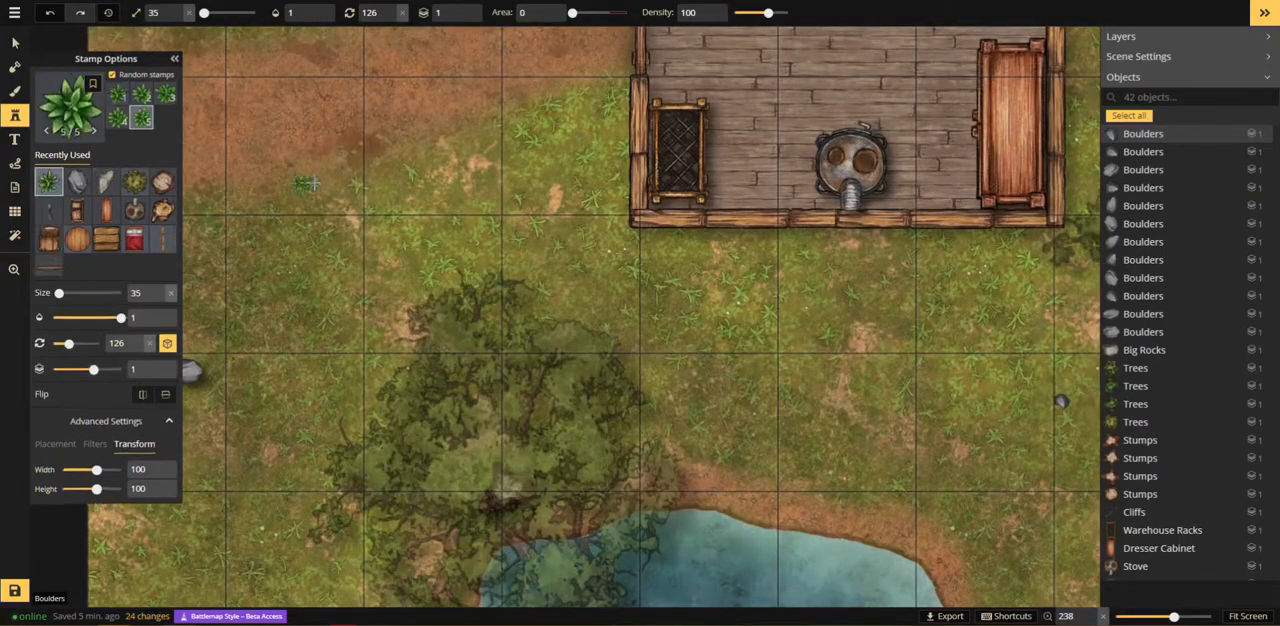
click(346, 189)
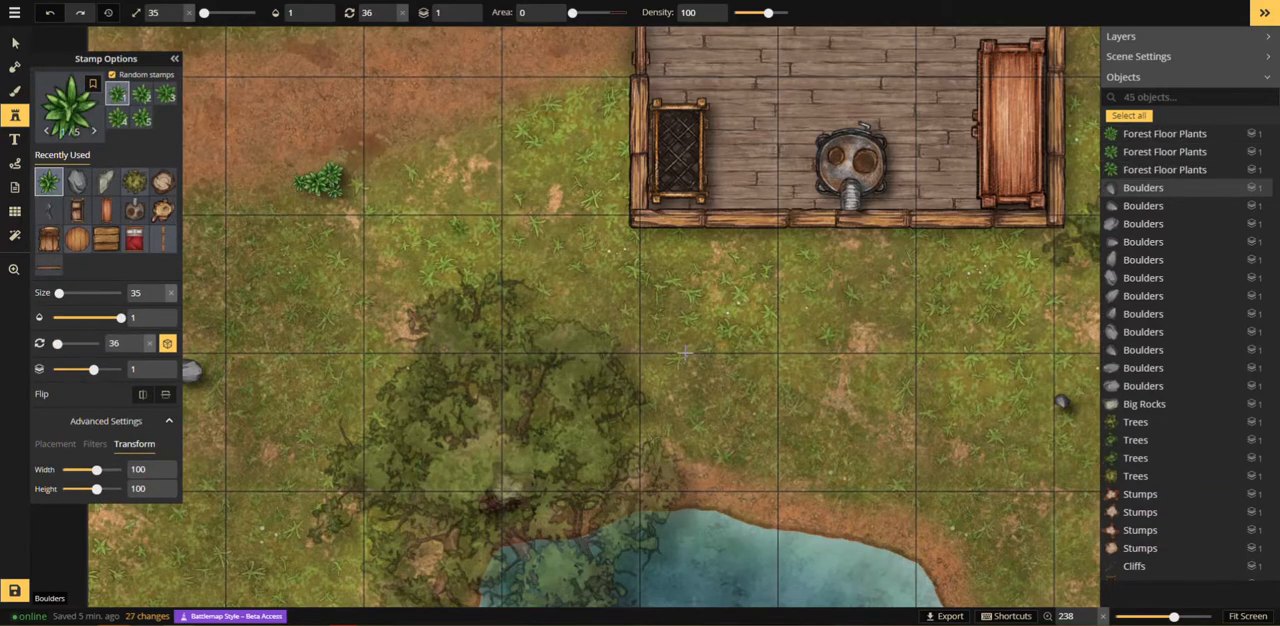
Step: Cluster several size-35 Forest Floor Plants on the pond's upper-right shore
key(space)
drag(906, 548, 527, 259)
click(547, 263)
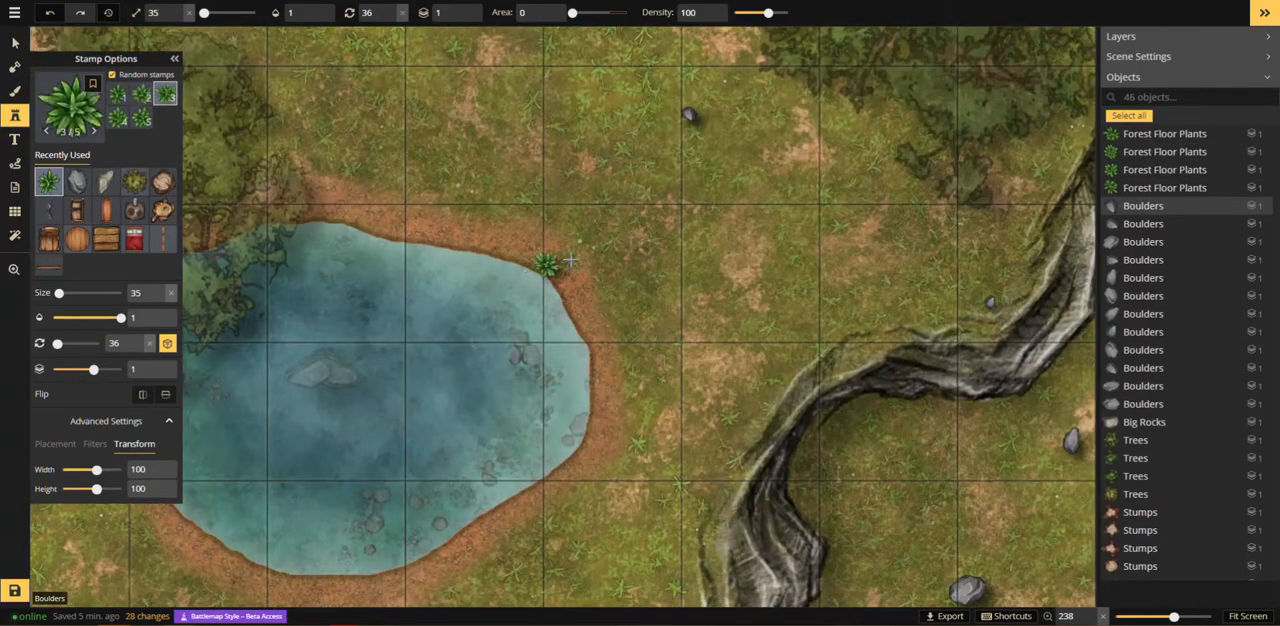
click(570, 259)
click(565, 281)
click(572, 292)
Step: Add three Forest Floor Plants on the upper stretch of the cliffs near the map's right edge
key(space)
drag(911, 469, 654, 256)
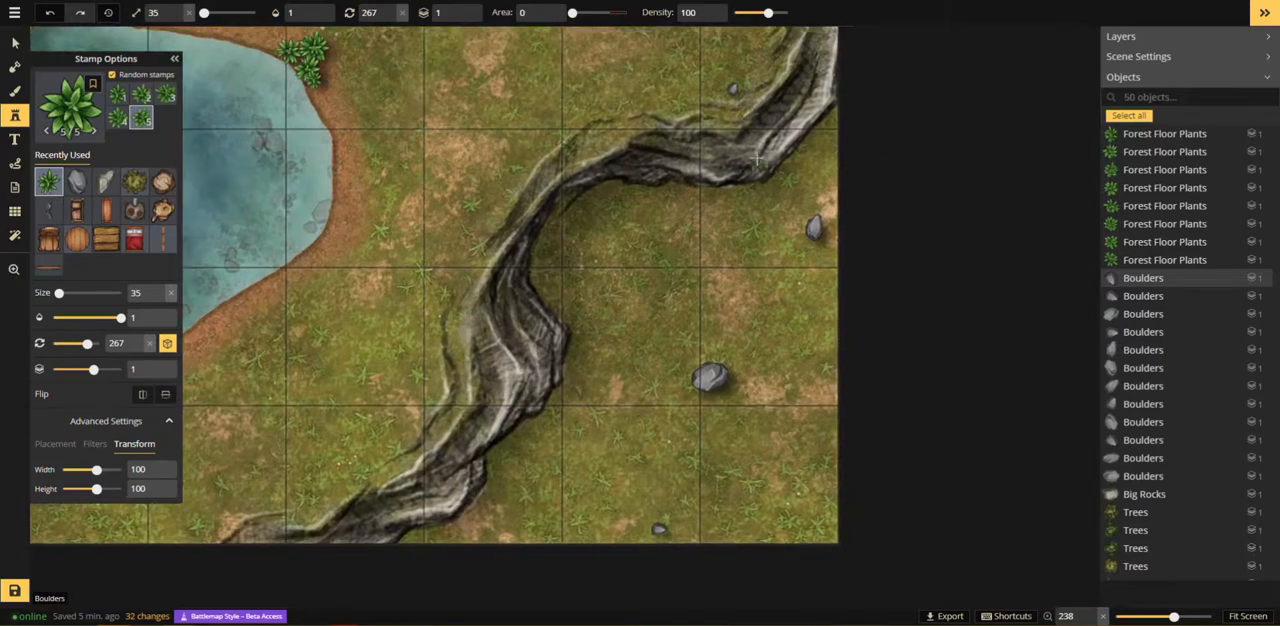
click(763, 132)
click(778, 117)
click(779, 115)
Step: Place four Forest Floor Plants on the lower end of the cliffs near the map's bottom edge
key(space)
drag(549, 476, 741, 224)
click(595, 255)
click(608, 257)
click(615, 242)
click(648, 240)
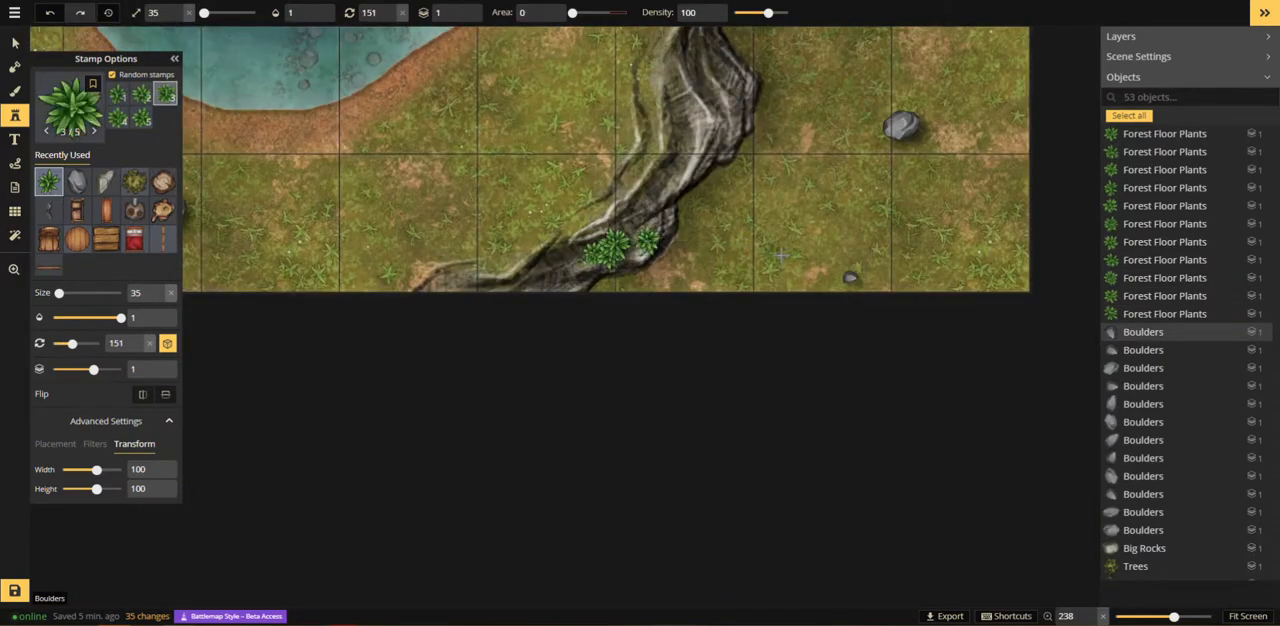
Step: Cluster five Forest Floor Plants in the map's lower-right corner, beyond the cliffs
click(979, 272)
click(958, 262)
click(950, 252)
click(954, 260)
click(962, 274)
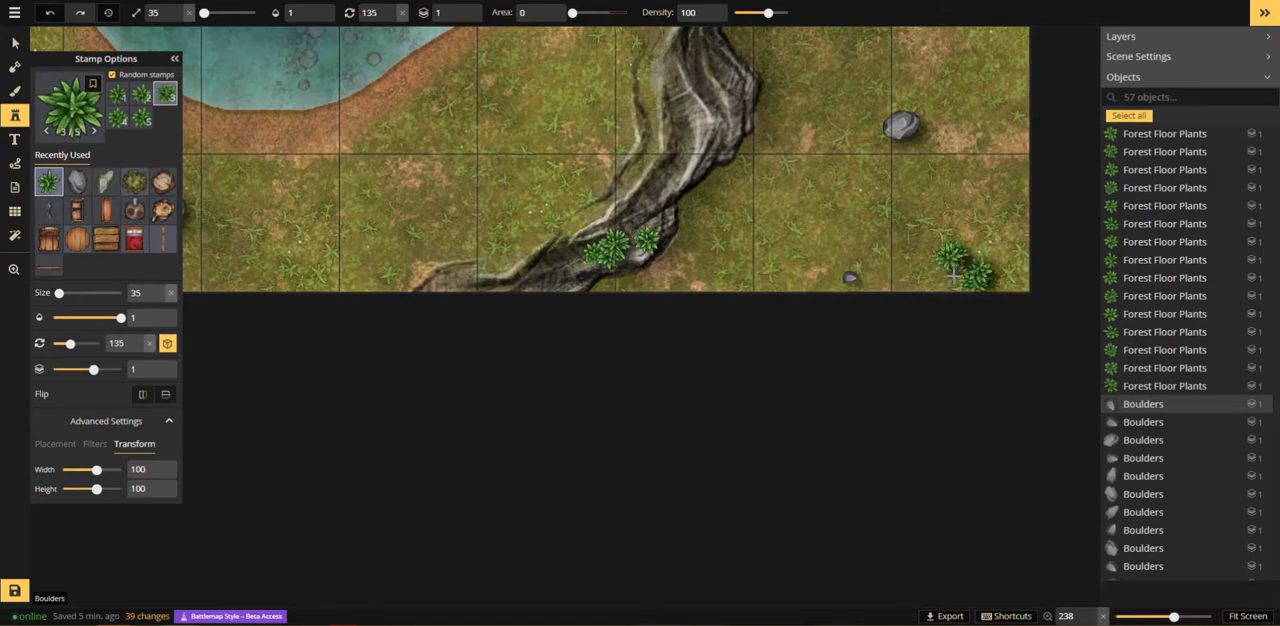
Step: Place Forest Floor Plants beside the pair of boulders below the pond
scroll(455, 162, down, 1)
scroll(455, 162, down, 2)
key(space)
drag(252, 161, 603, 342)
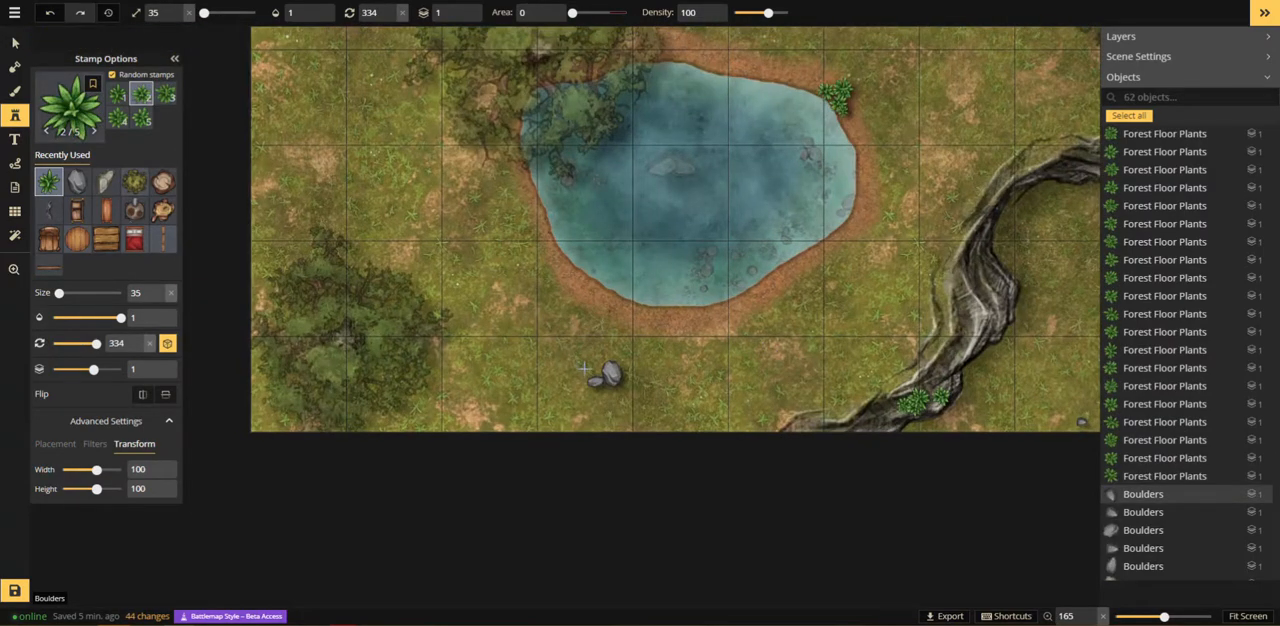
click(598, 361)
click(607, 358)
Step: Cluster Forest Floor Plants against the lower-left corner of the big rock above the path
key(space)
drag(534, 213, 628, 548)
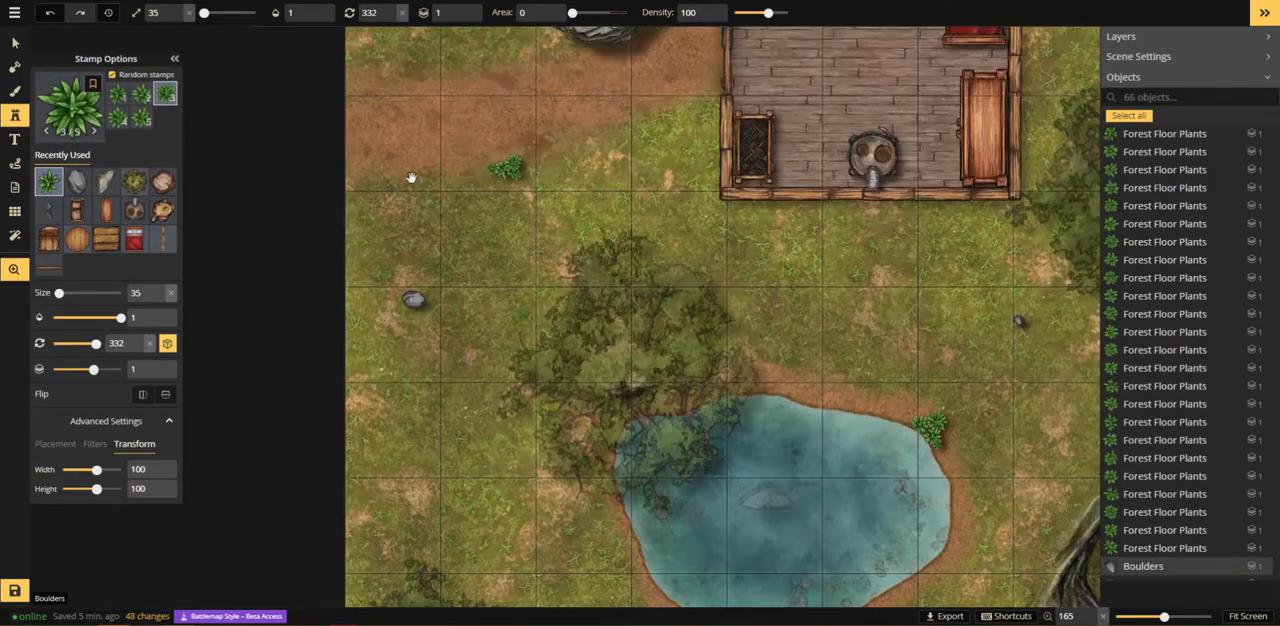
drag(456, 67, 471, 295)
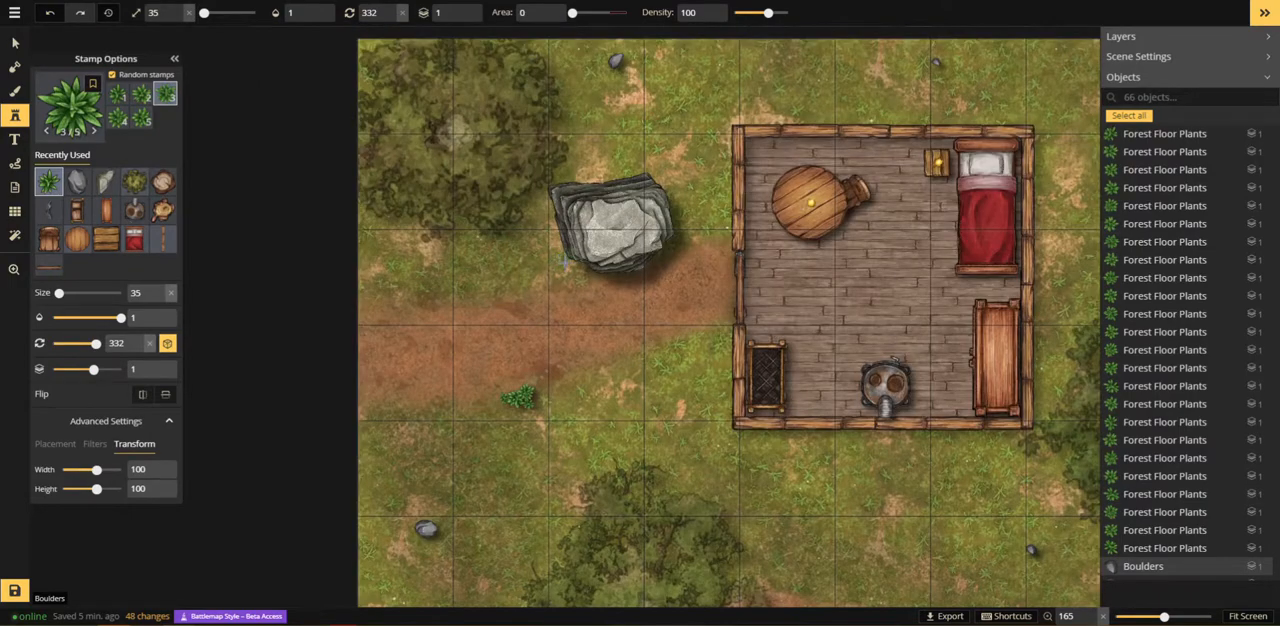
click(555, 272)
click(552, 274)
click(553, 275)
click(555, 275)
click(562, 276)
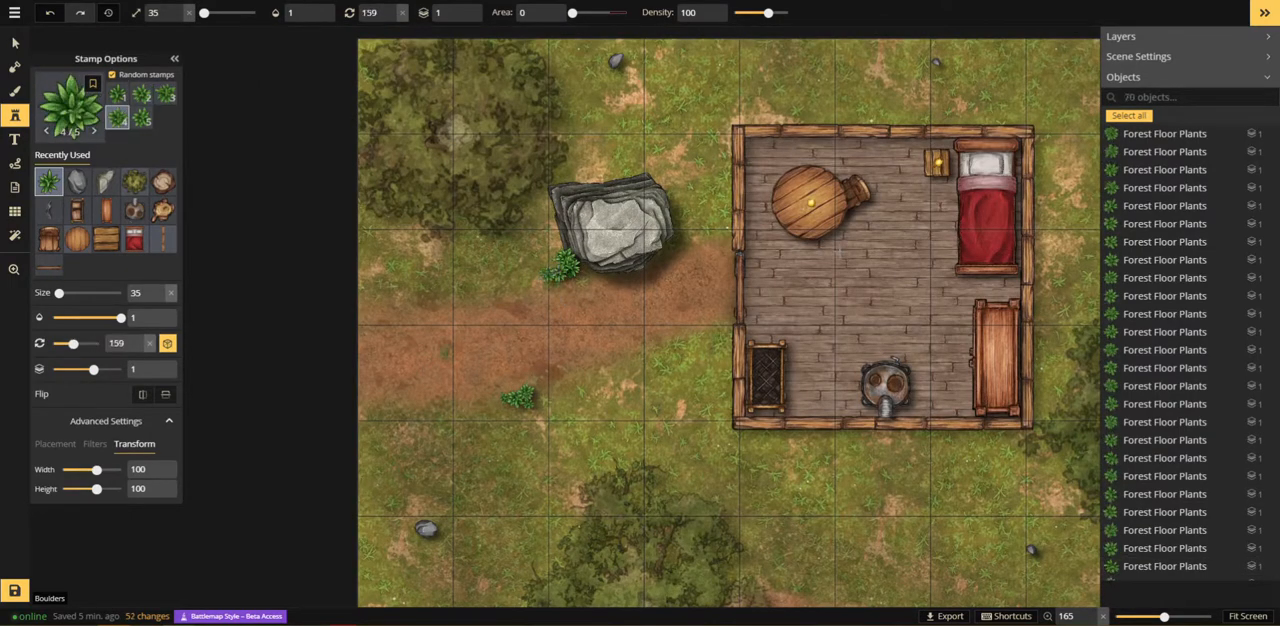
Step: Cluster Forest Floor Plants on the grass beyond the building's upper-right corner
key(space)
drag(965, 179, 535, 373)
click(706, 278)
click(704, 296)
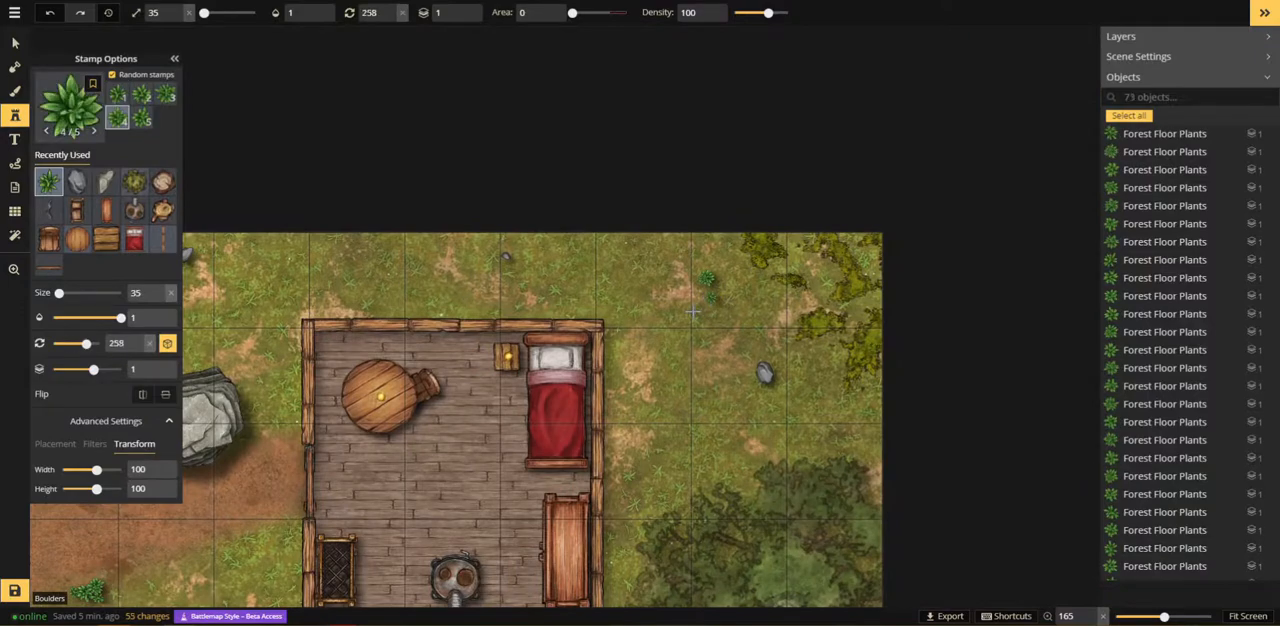
click(697, 312)
click(714, 299)
click(721, 300)
click(721, 300)
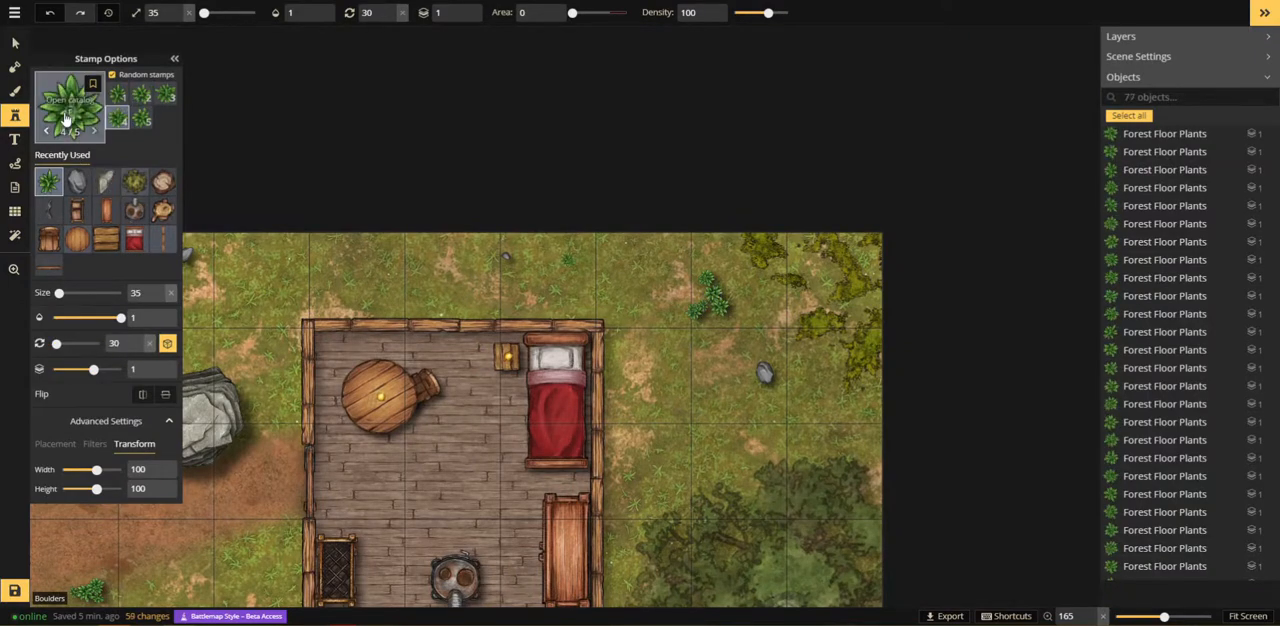
Step: Search the stamp catalog for "bush" and choose the Forest Bushes set
click(67, 111)
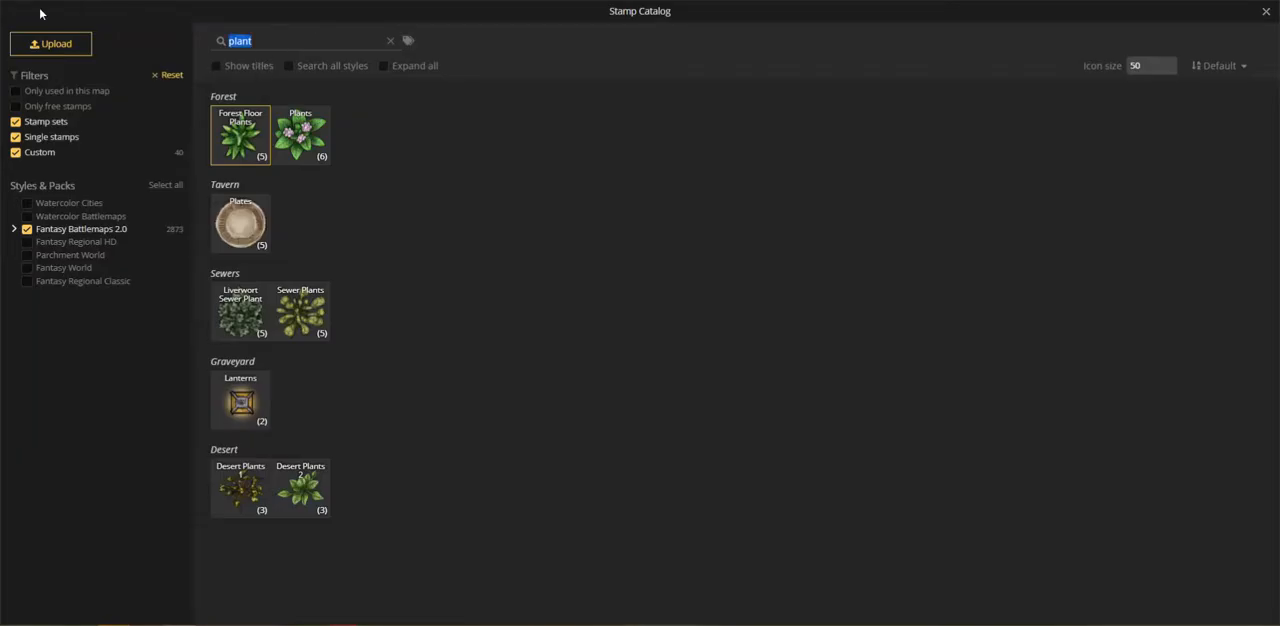
text(bush)
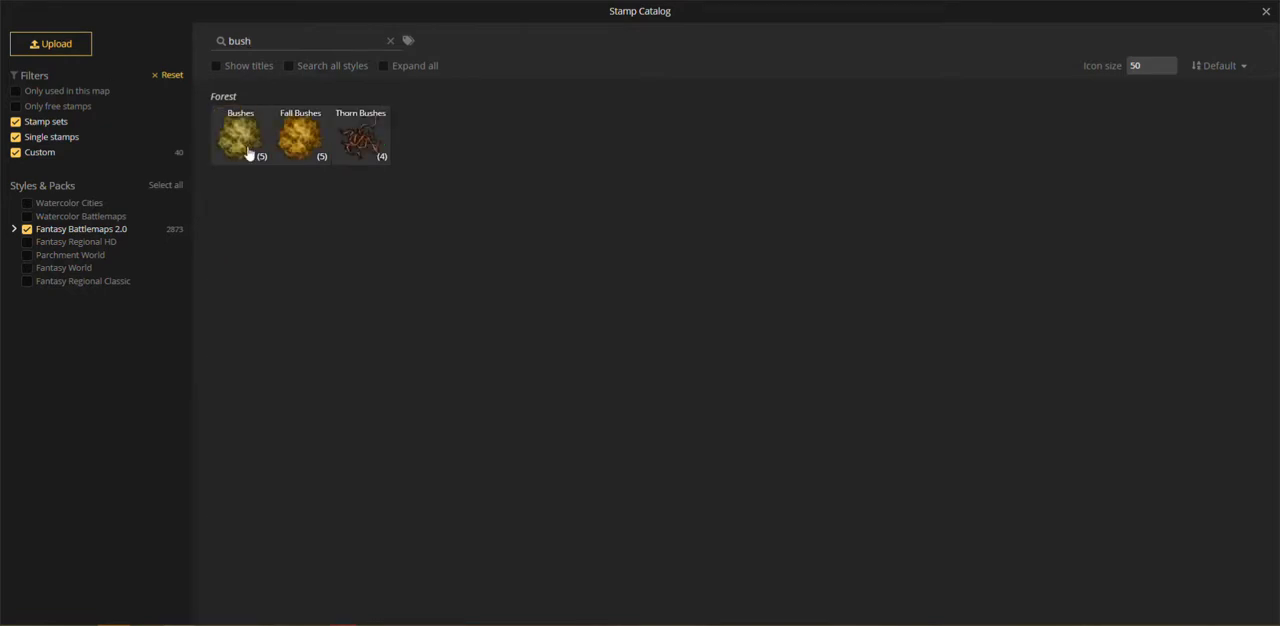
click(243, 140)
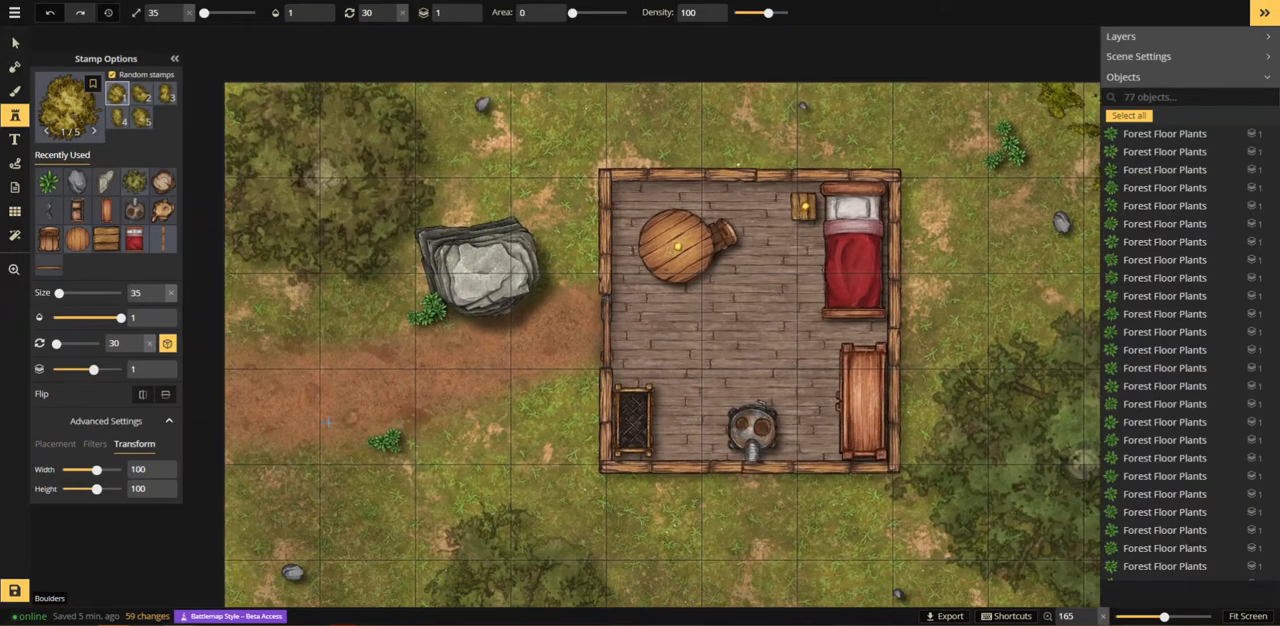
Step: Place a row of size-35 bushes along the path's lower edge, starting at the map's left border
scroll(262, 464, up, 4)
click(238, 460)
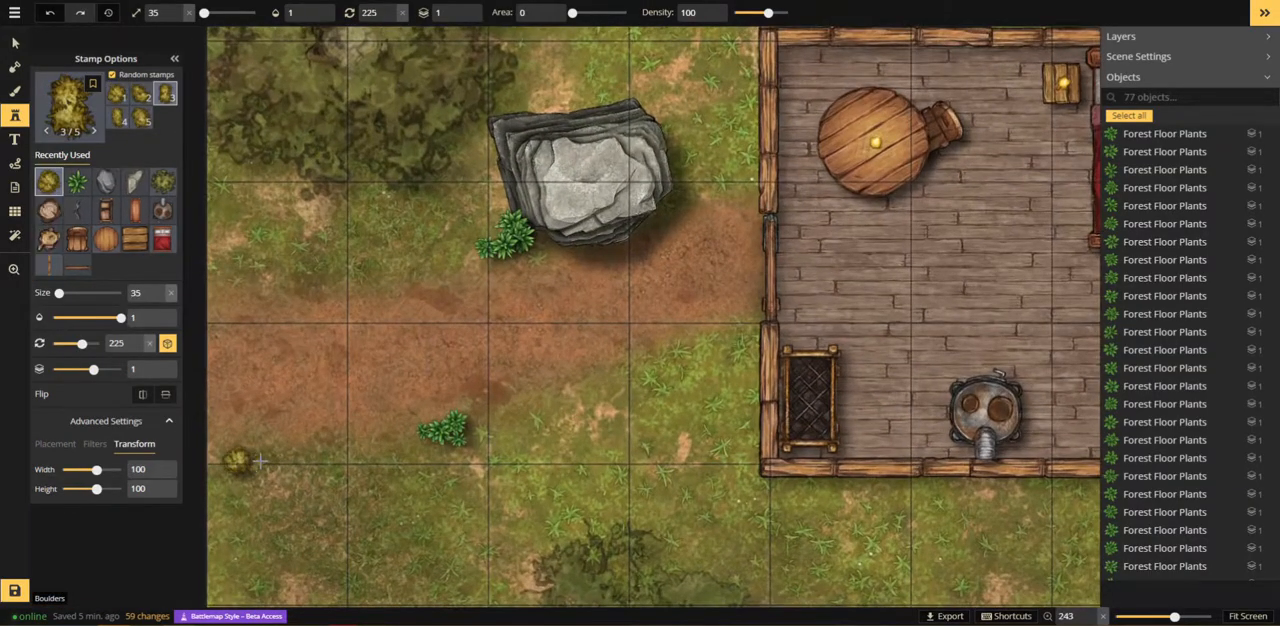
click(258, 465)
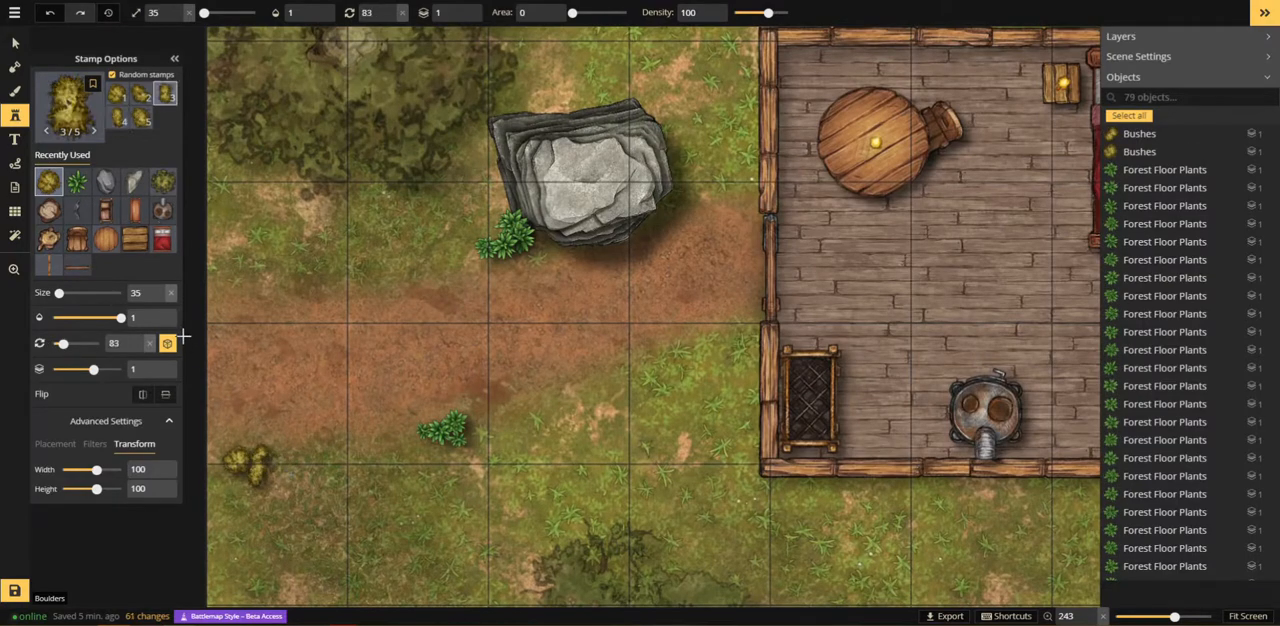
click(250, 455)
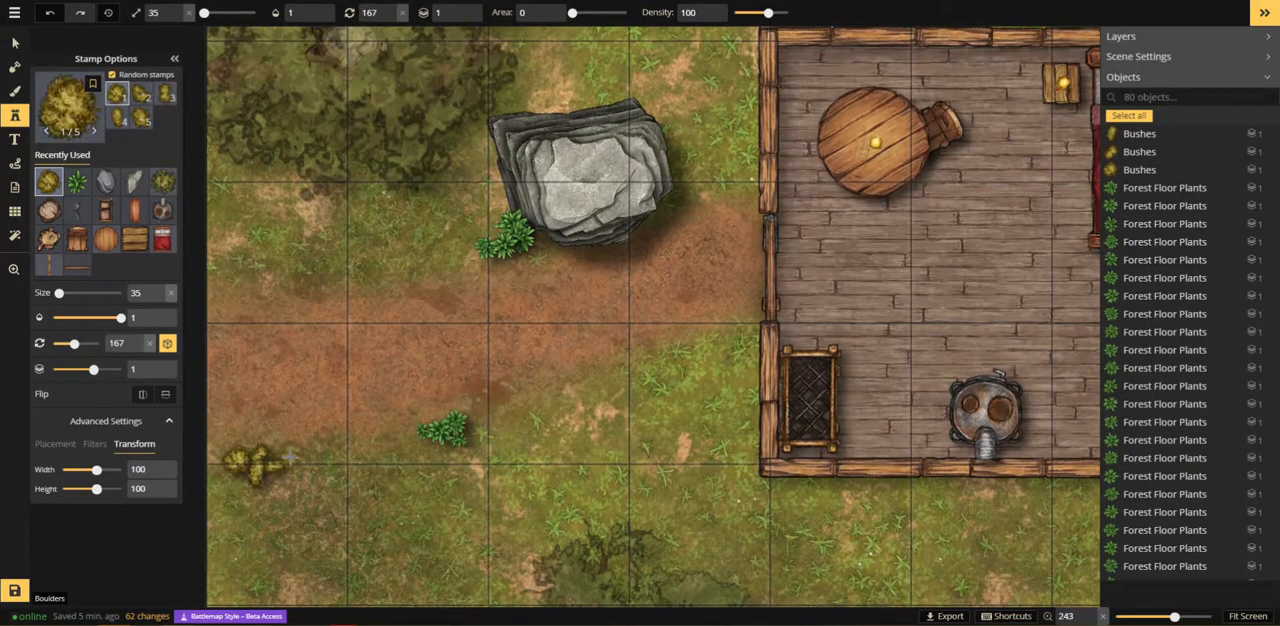
click(286, 458)
click(306, 458)
scroll(456, 532, down, 3)
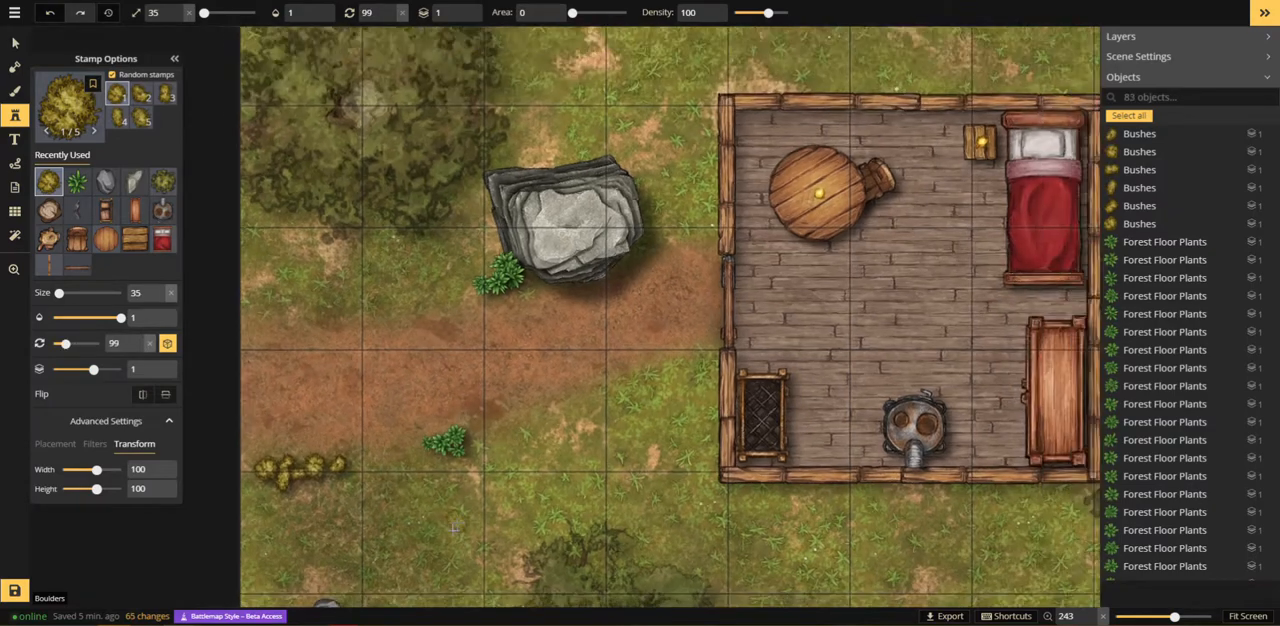
Step: Place a size-35 bush at the building's lower-left corner and move it slightly outward from the wall
drag(460, 540, 421, 406)
click(641, 346)
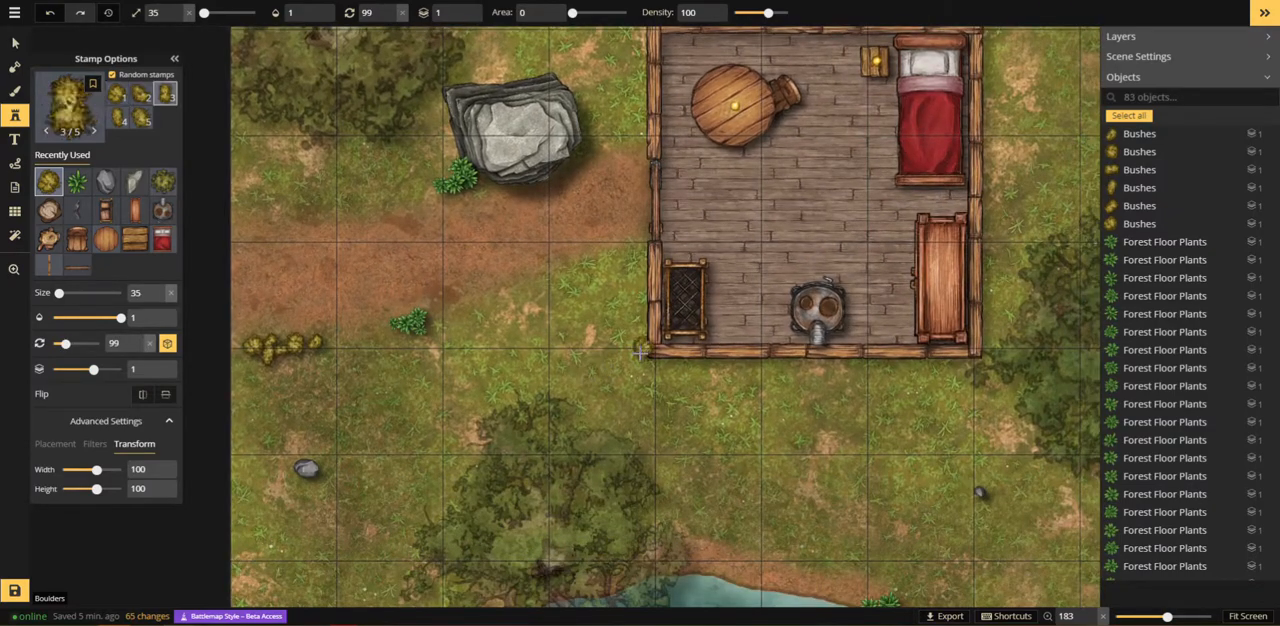
ctrl+click(639, 350)
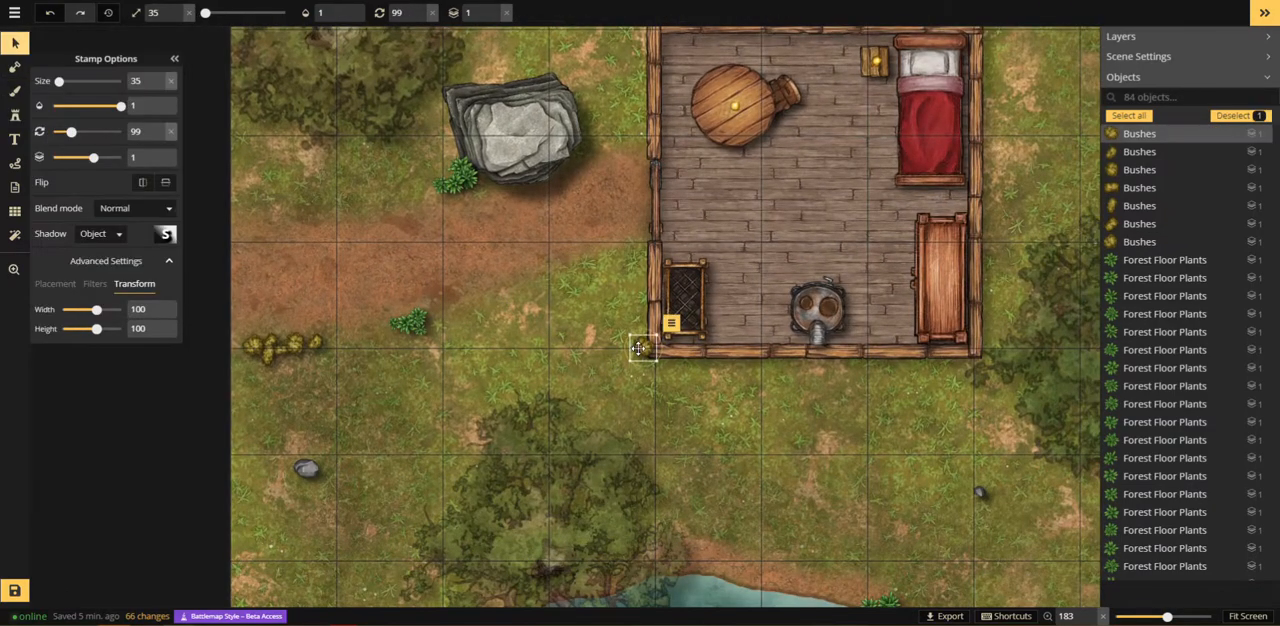
drag(639, 350, 632, 347)
click(5, 116)
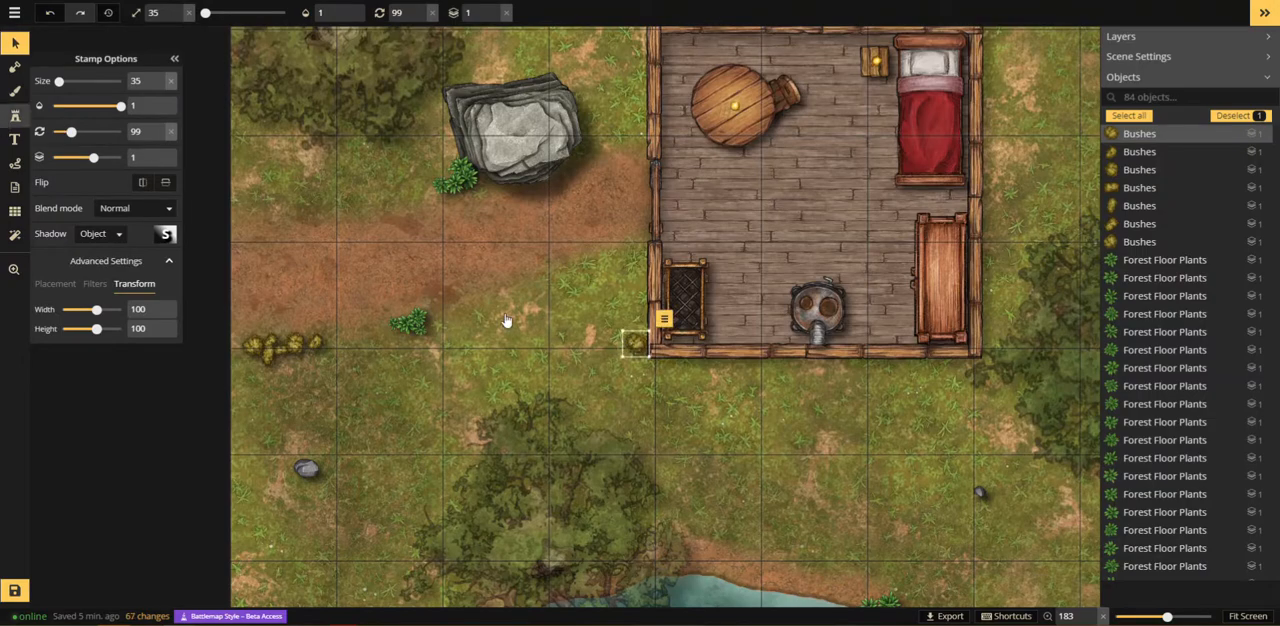
Step: Extend the bushes at the building's lower-left corner and cluster size-35 bushes on the grass below the pond
click(640, 362)
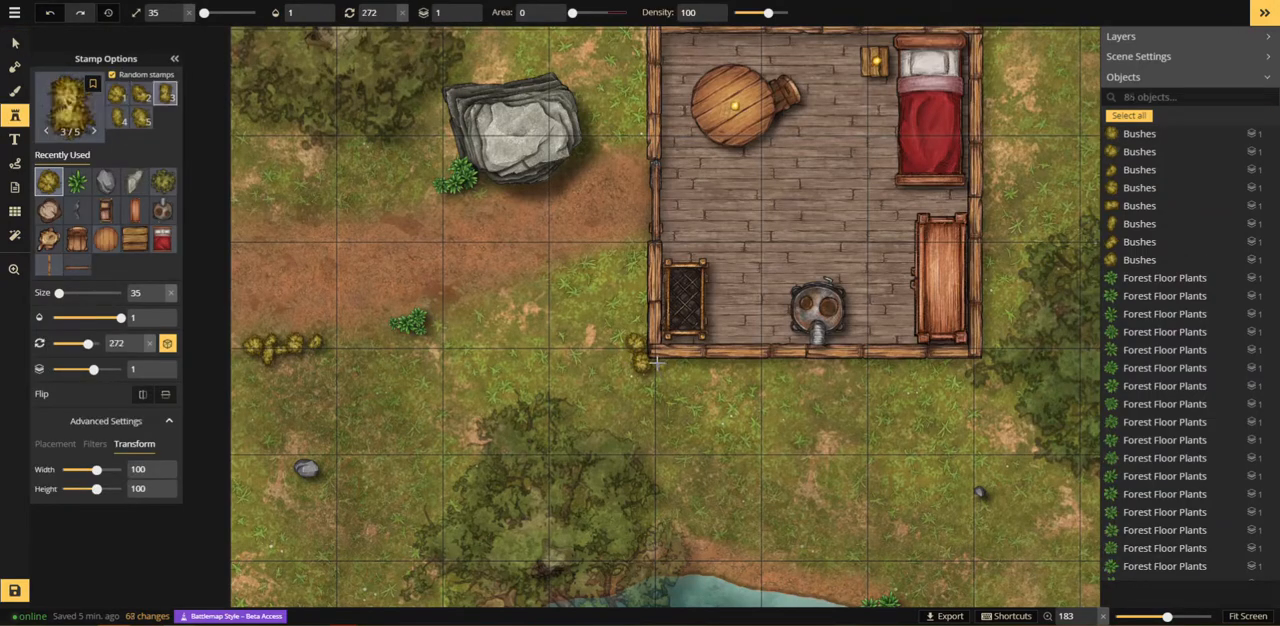
drag(763, 578, 534, 207)
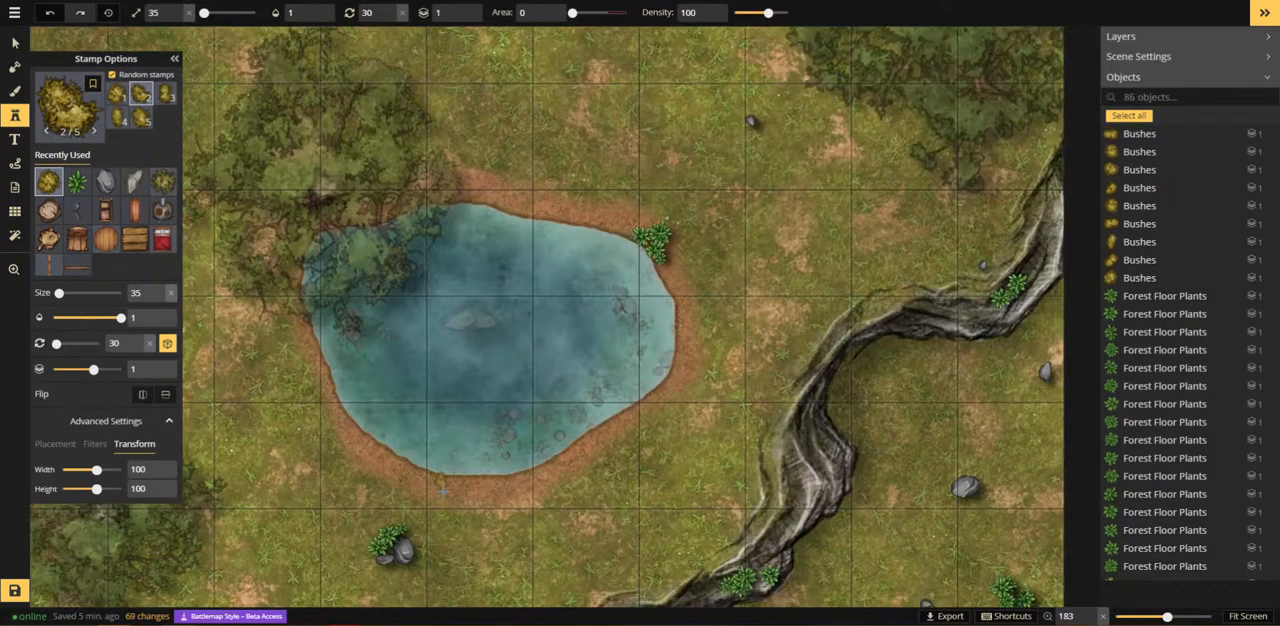
click(542, 516)
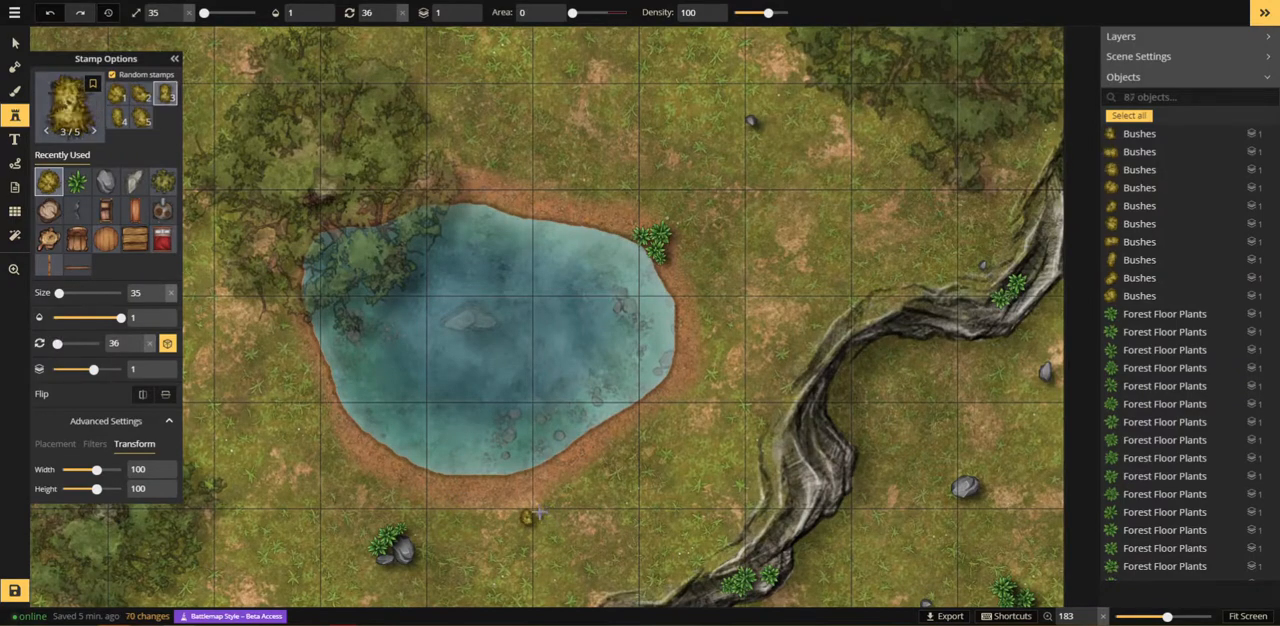
click(552, 506)
click(557, 517)
Step: Place size-35 bushes along the upper-left bend of the cliff and beside the boulder to the right of the cliff
click(730, 420)
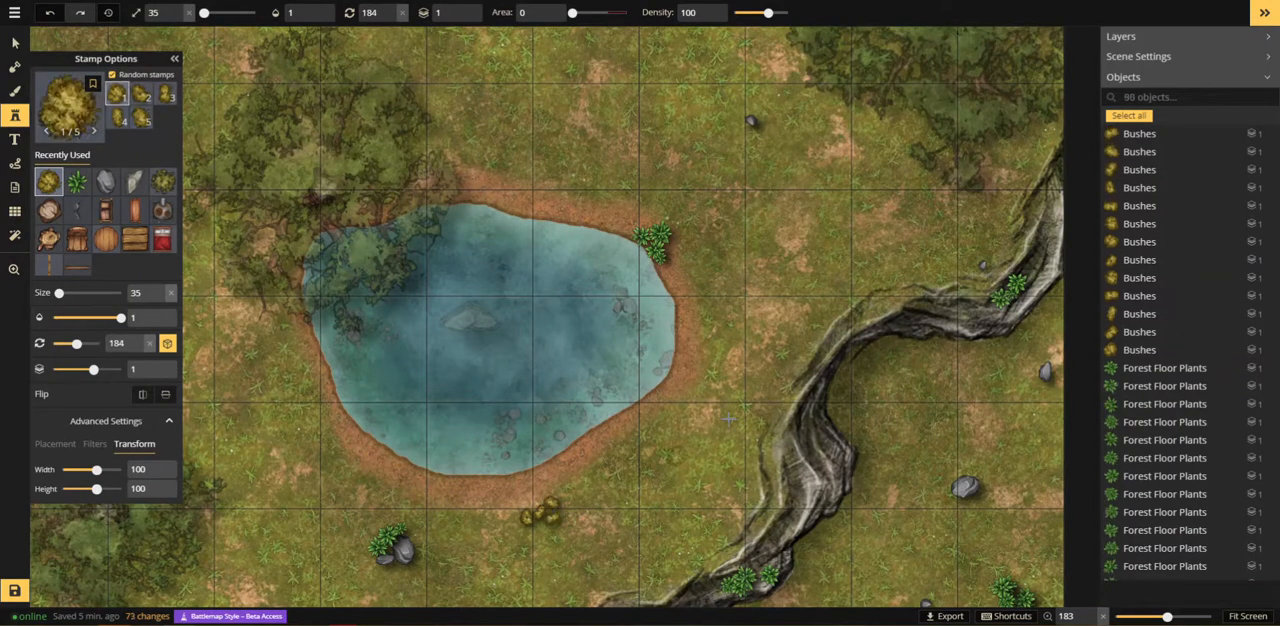
click(807, 351)
click(818, 345)
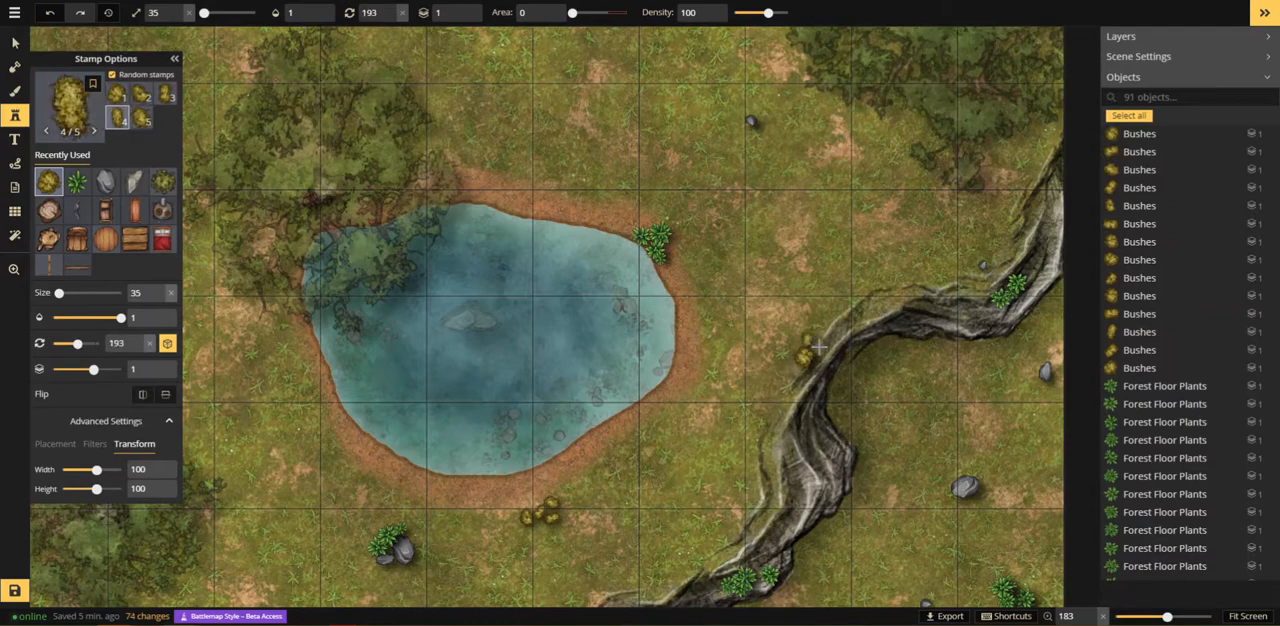
click(828, 339)
click(954, 441)
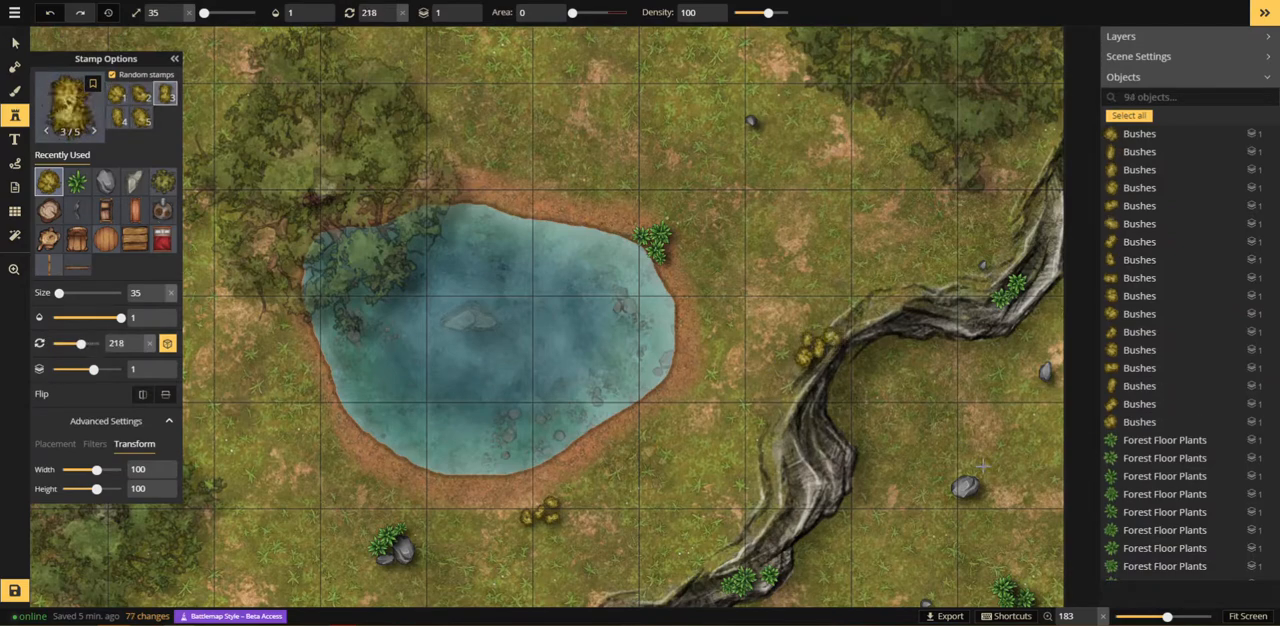
click(982, 480)
click(769, 511)
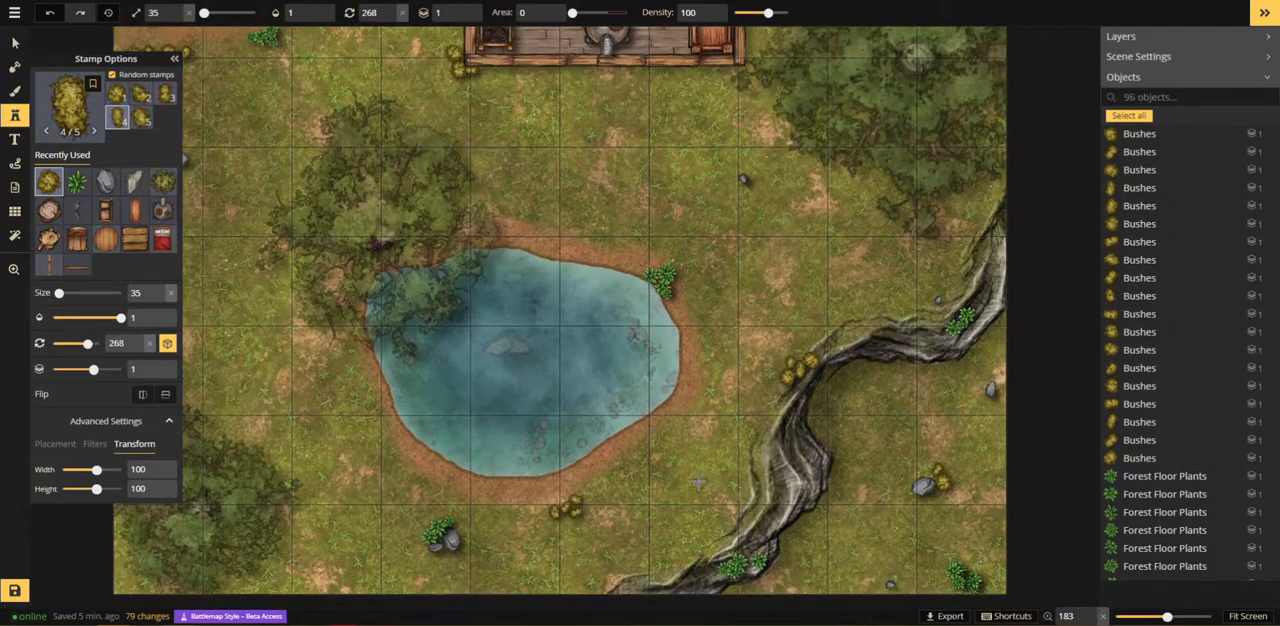
Step: Search the stamp catalog for "plant" and choose the Forest Plants set
scroll(702, 480, down, 2)
scroll(690, 480, down, 3)
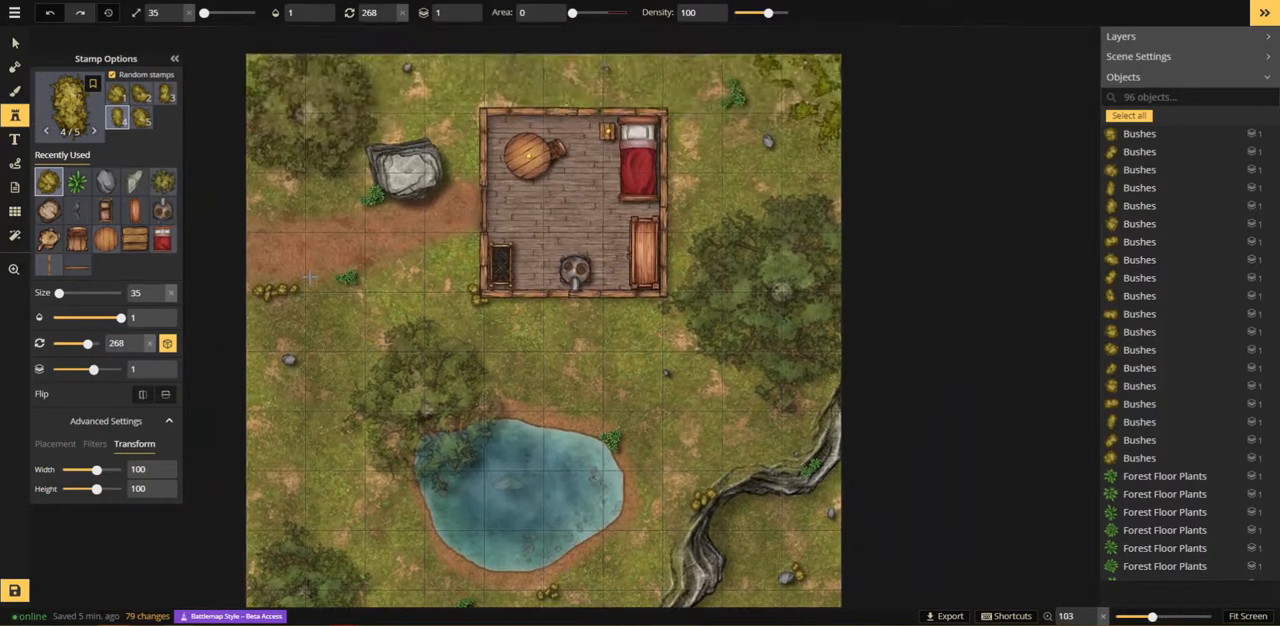
click(68, 100)
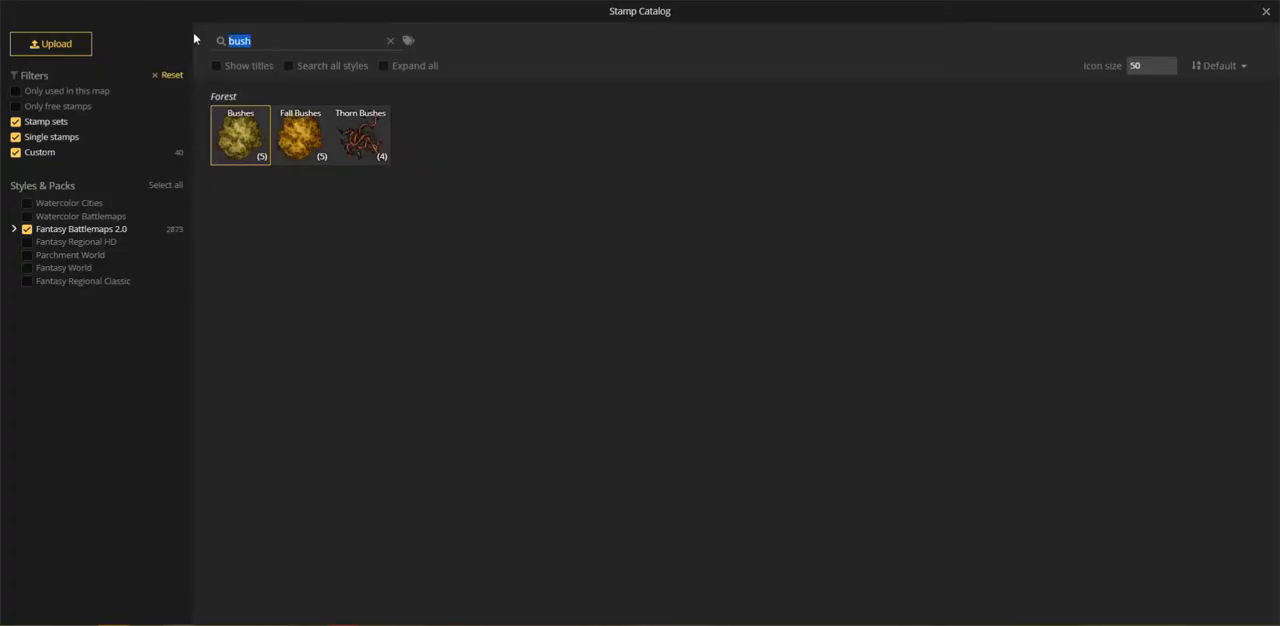
text(flo)
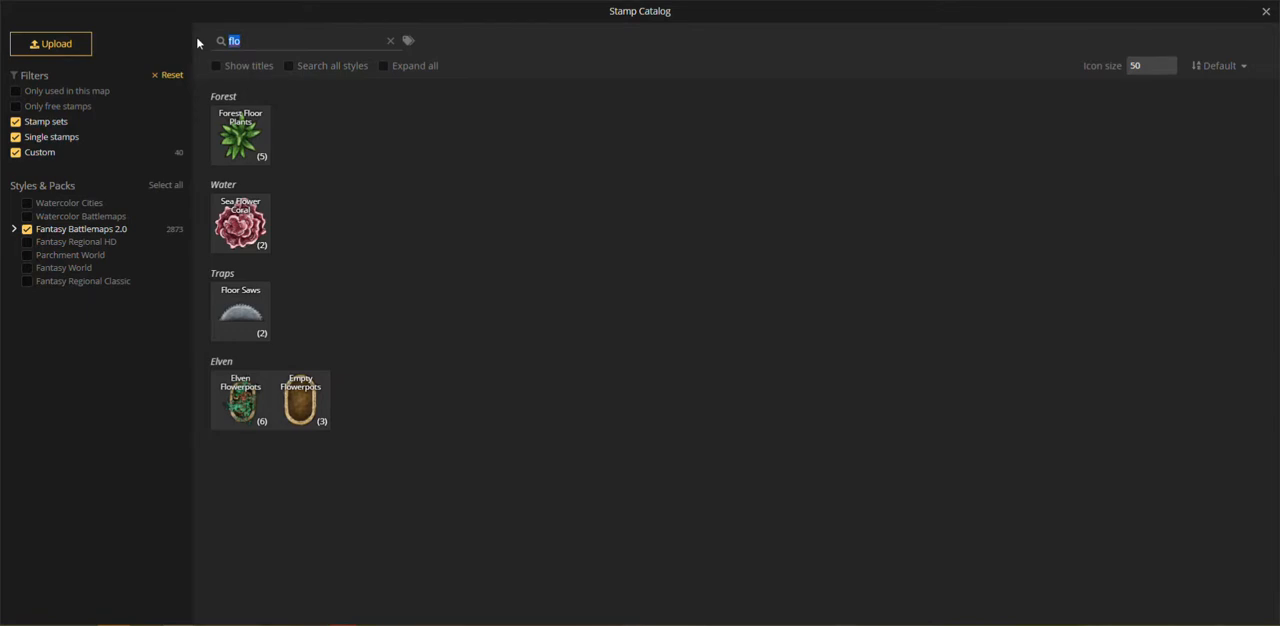
text(plant)
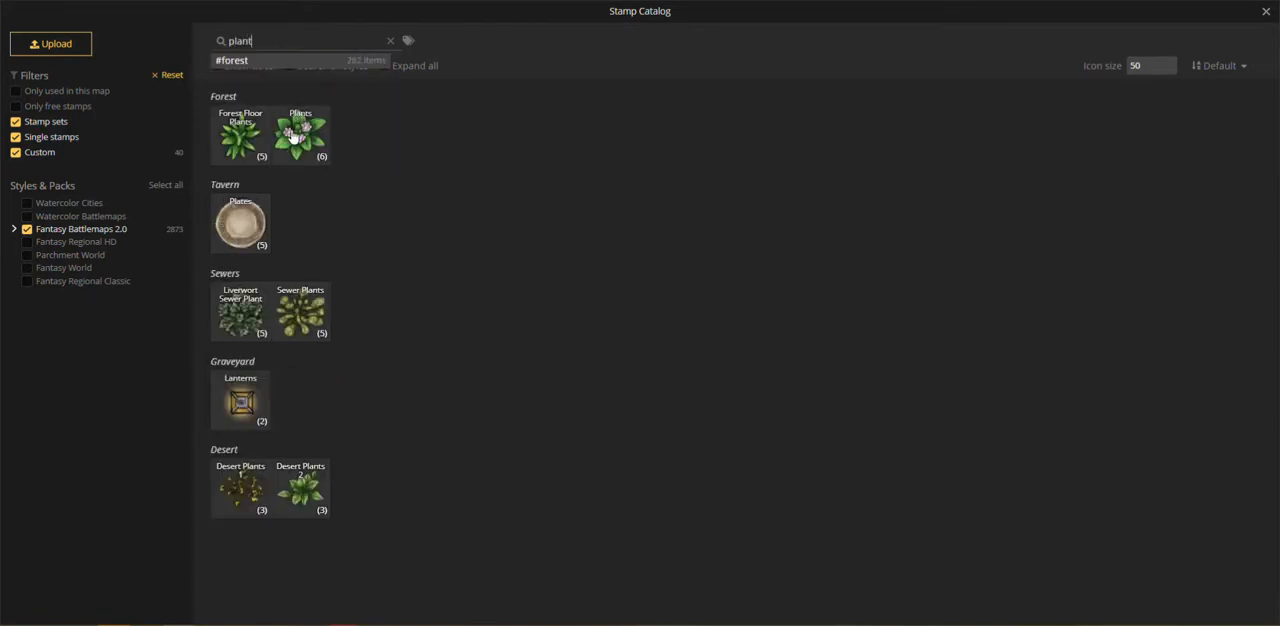
click(293, 137)
Step: Set the plant stamp size to 25 and place a small group on the grass between the map's left border and the pond
scroll(310, 468, up, 5)
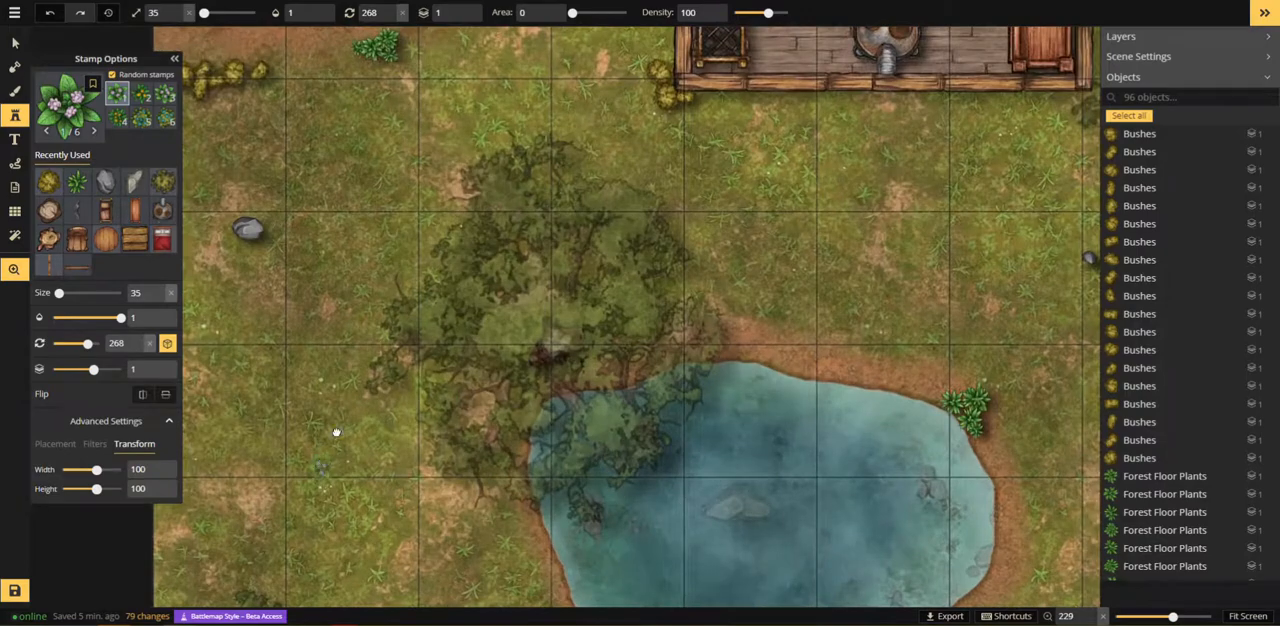
drag(336, 432, 490, 165)
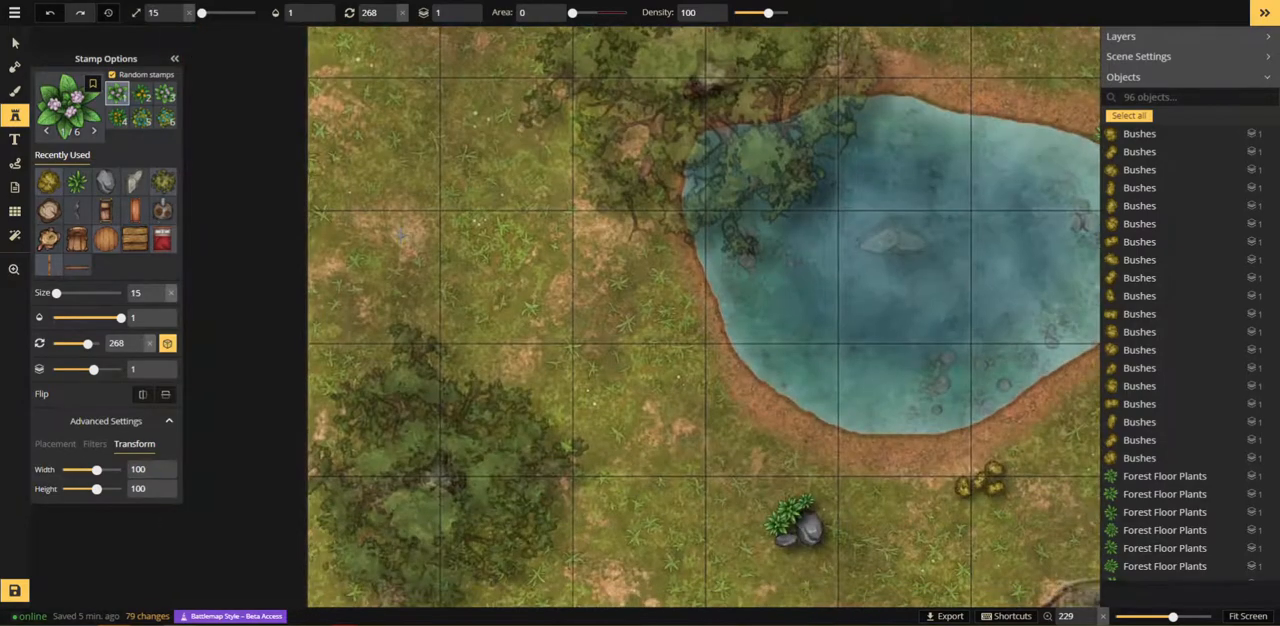
click(386, 205)
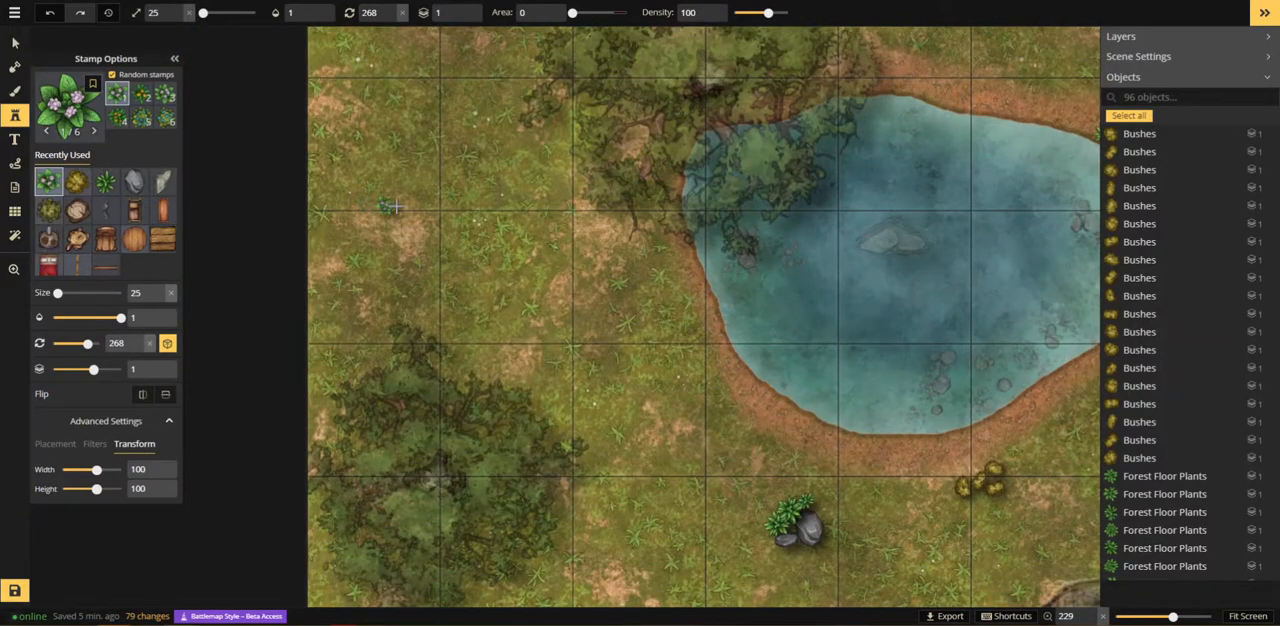
click(405, 205)
click(413, 207)
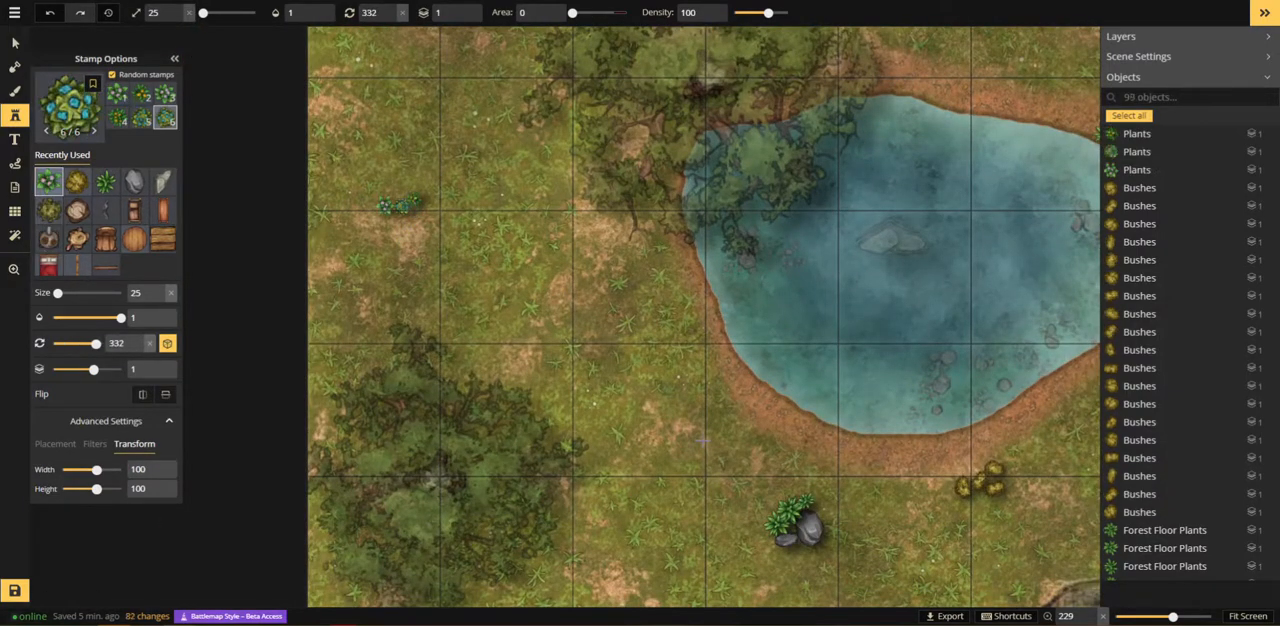
click(545, 341)
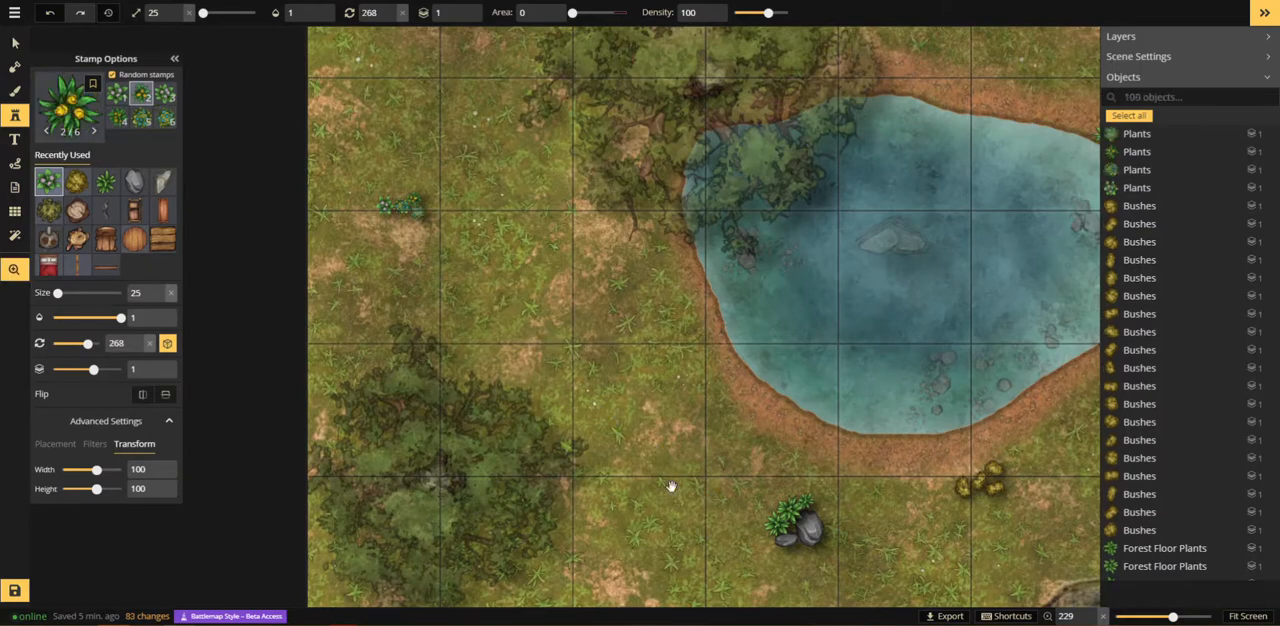
Step: Add size-25 flowering plants to the greenery beside the rocks below the pond
drag(673, 496, 566, 124)
drag(648, 115, 430, 229)
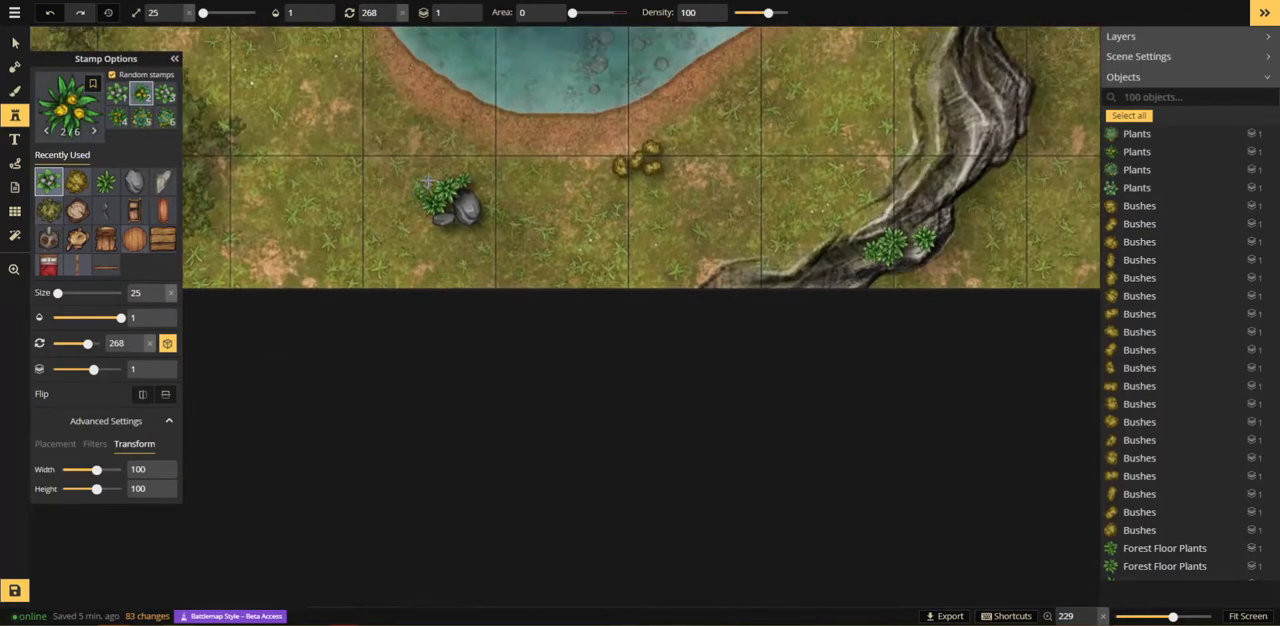
click(428, 181)
click(438, 175)
click(442, 178)
Step: Mix size-25 flowering plants into the bush cluster below the pond
click(645, 170)
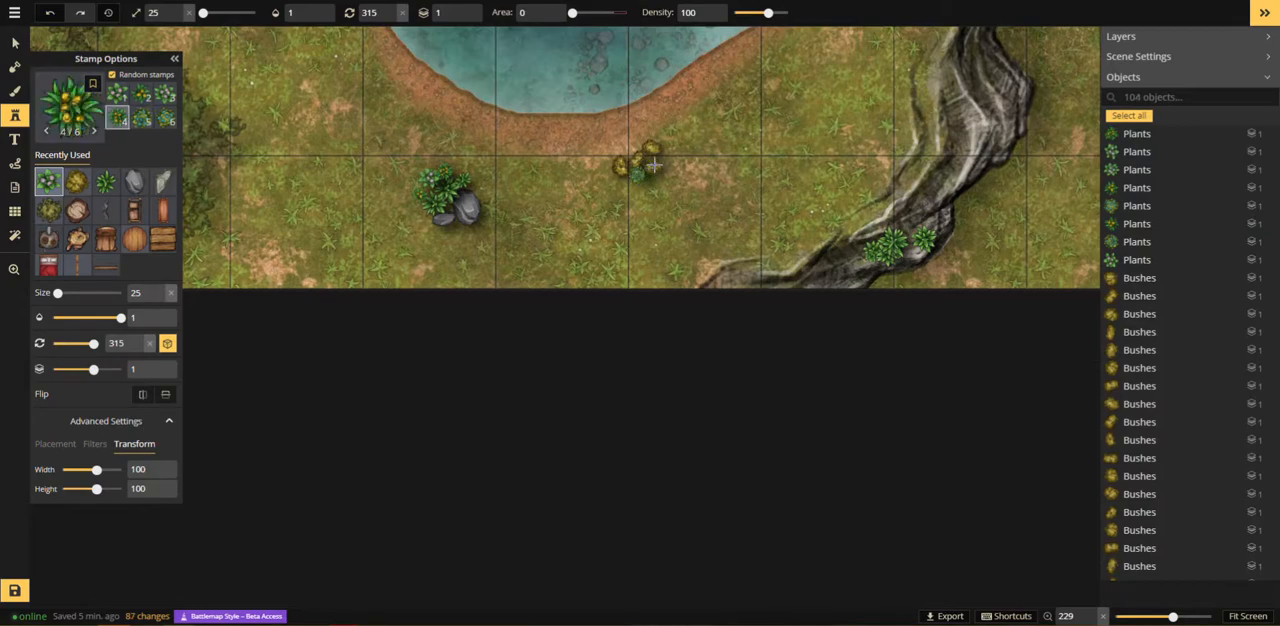
click(654, 163)
click(660, 161)
click(664, 162)
Step: Place a cluster of size-25 flowering plants on the pond's right bank
drag(861, 227, 720, 495)
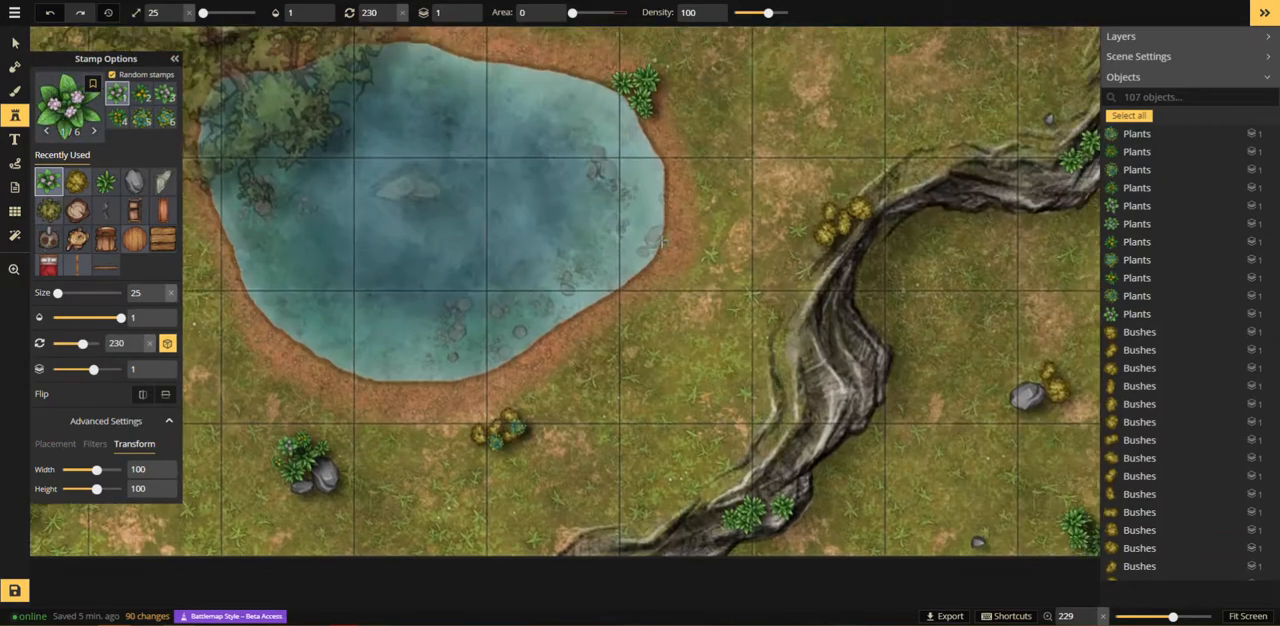
click(671, 238)
click(680, 231)
click(686, 239)
click(692, 240)
click(699, 243)
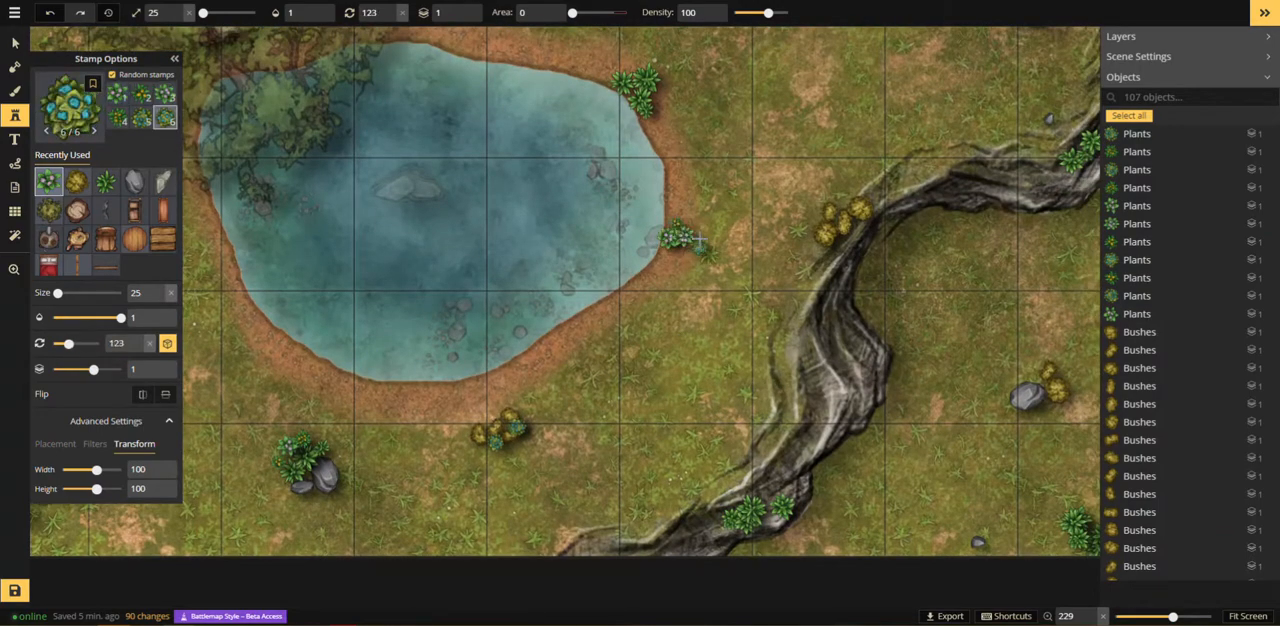
click(702, 241)
Step: Place size-25 flowering plants around the small rock below the building's lower-right corner
key(z)
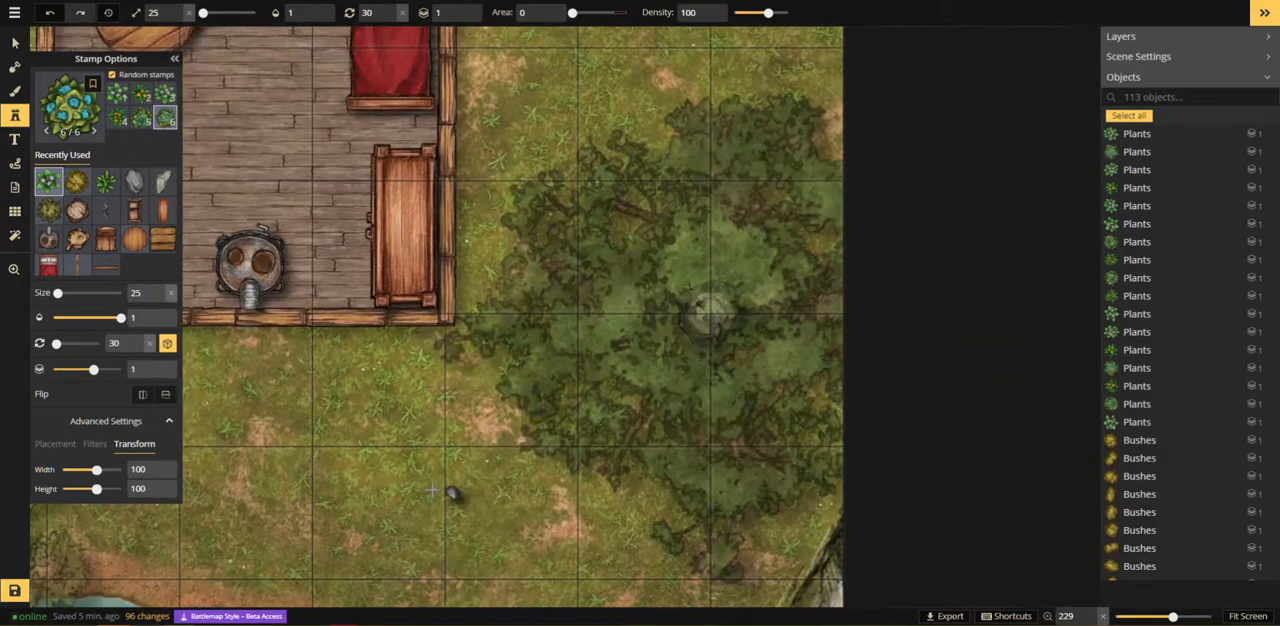
click(446, 484)
click(446, 484)
click(446, 484)
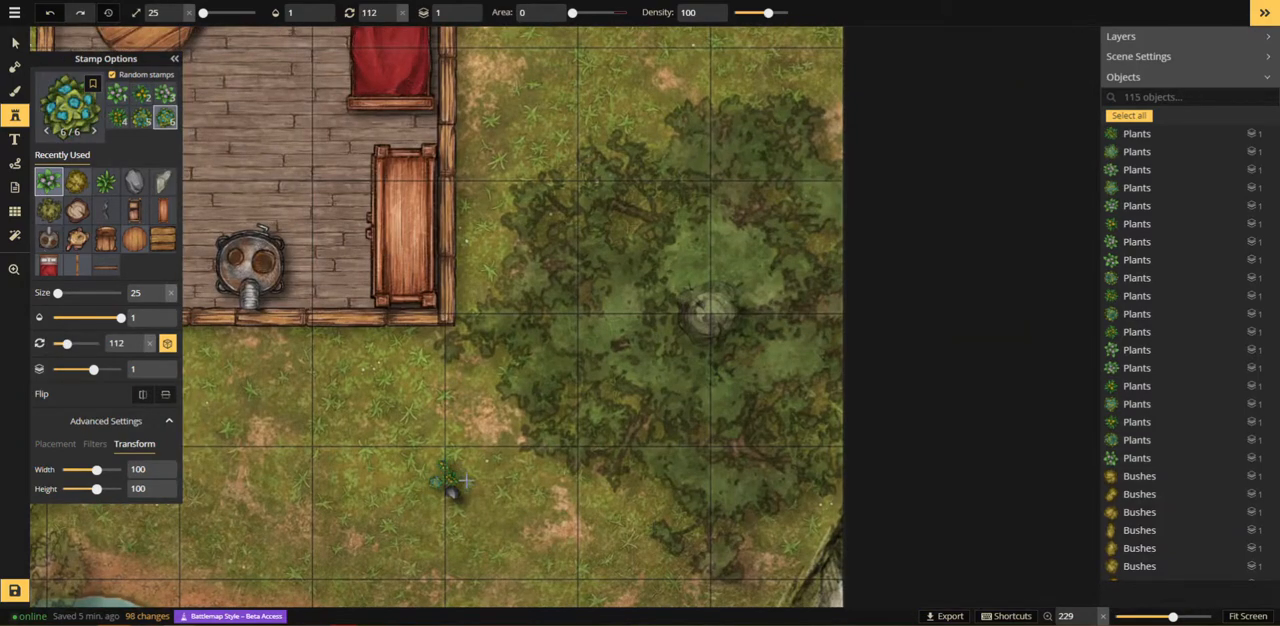
Step: Move the candle from the centre of the round table toward its upper-left edge
key(z)
drag(351, 325, 498, 547)
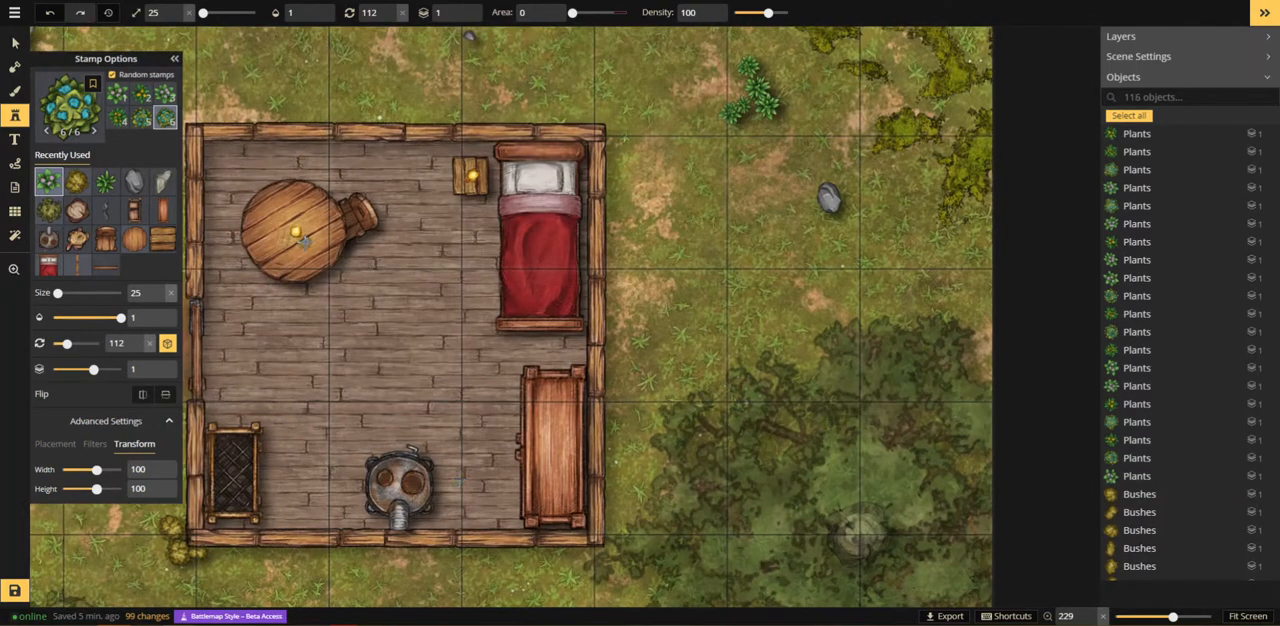
click(41, 176)
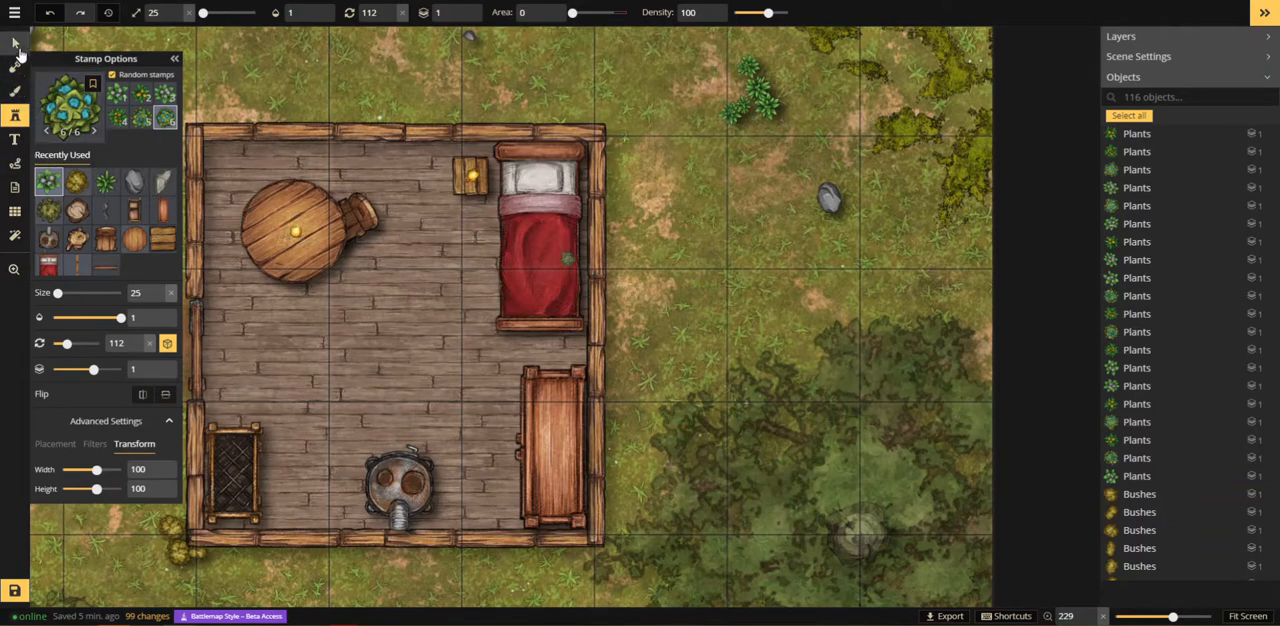
click(297, 234)
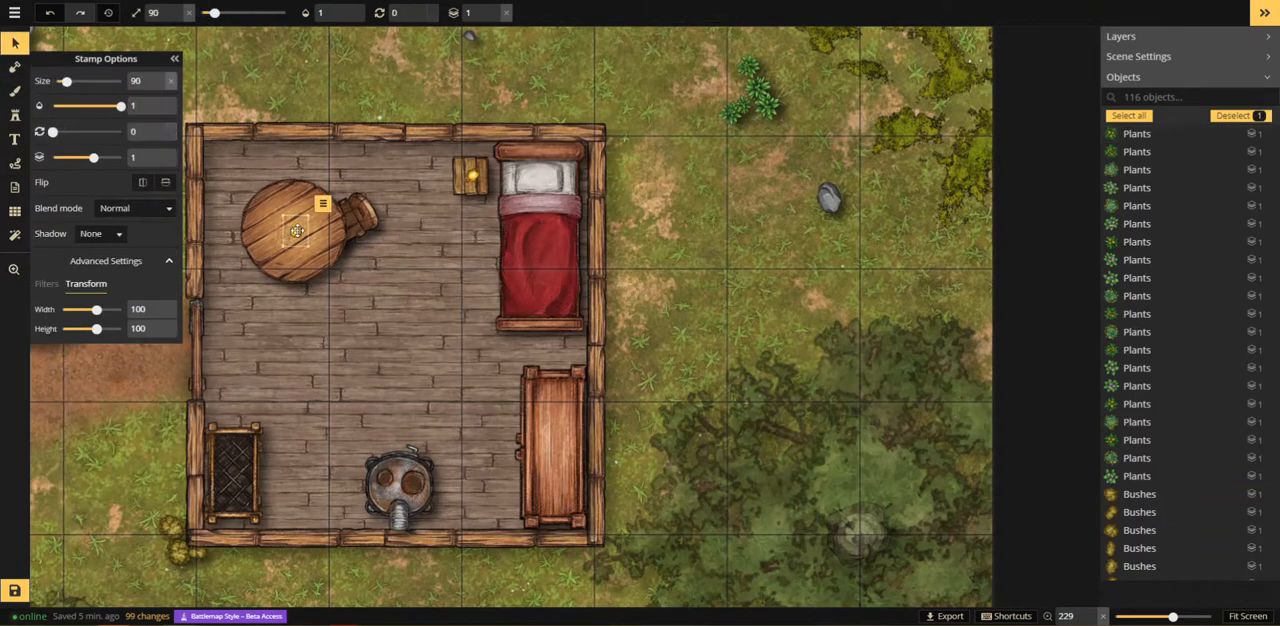
Step: Search the stamp catalog for "pot" and place the third Red Pots stamp at size 60 in the centre of the round table
click(16, 116)
click(74, 117)
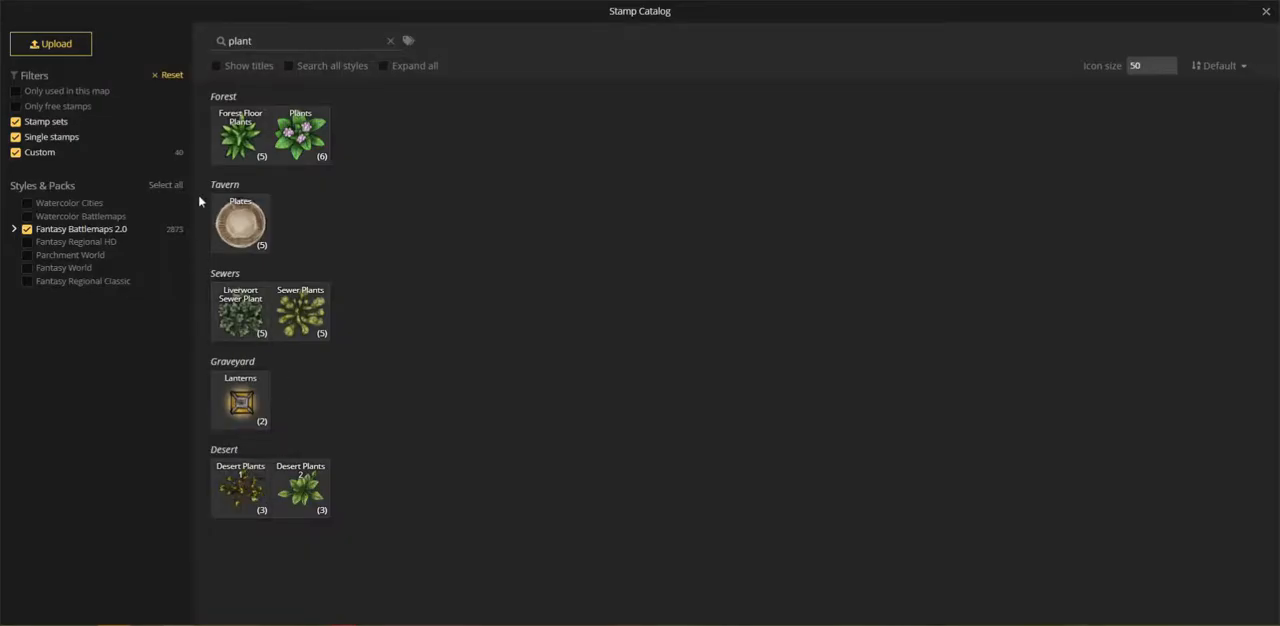
text(pot)
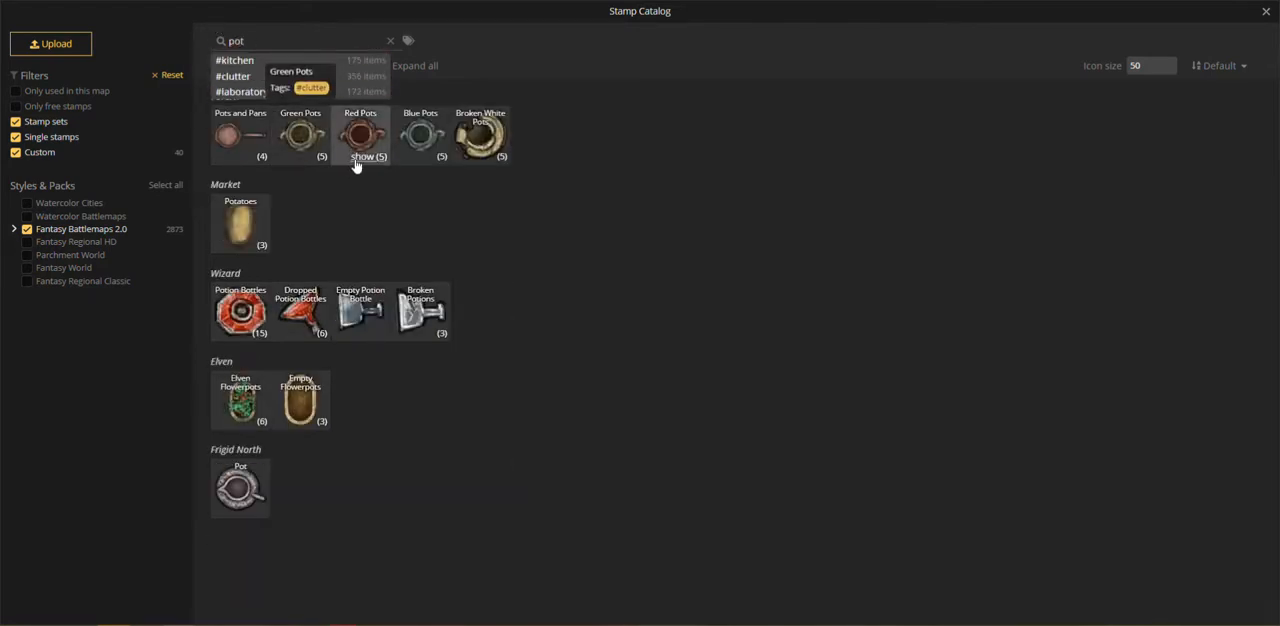
click(361, 157)
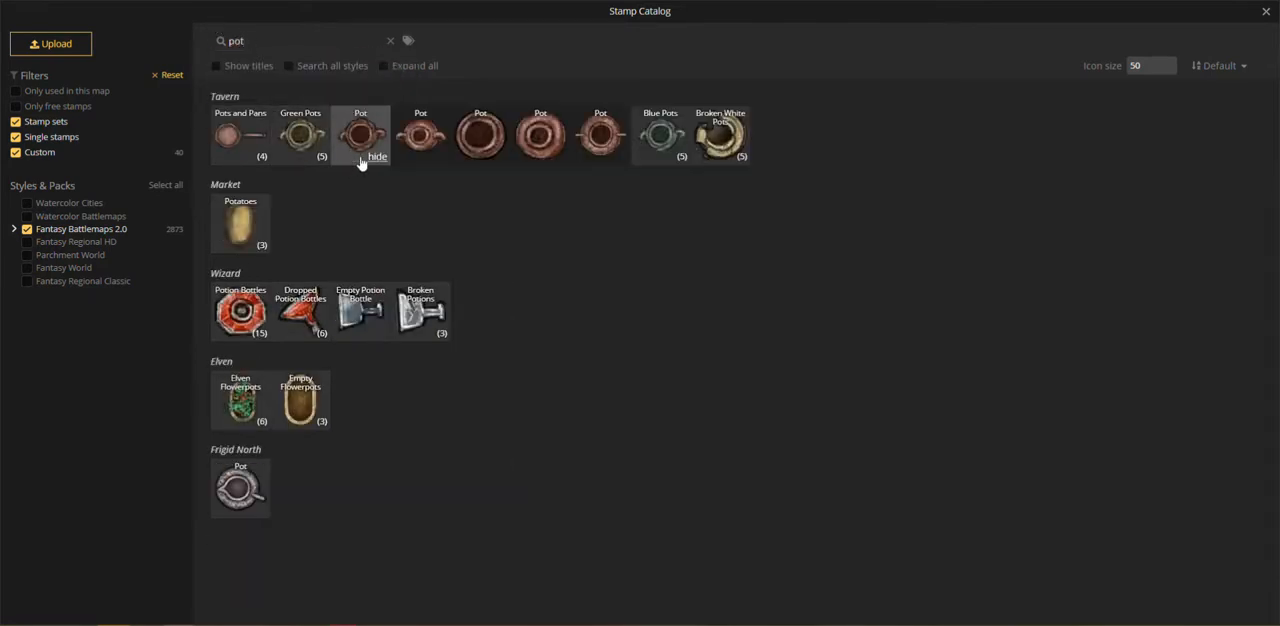
click(466, 157)
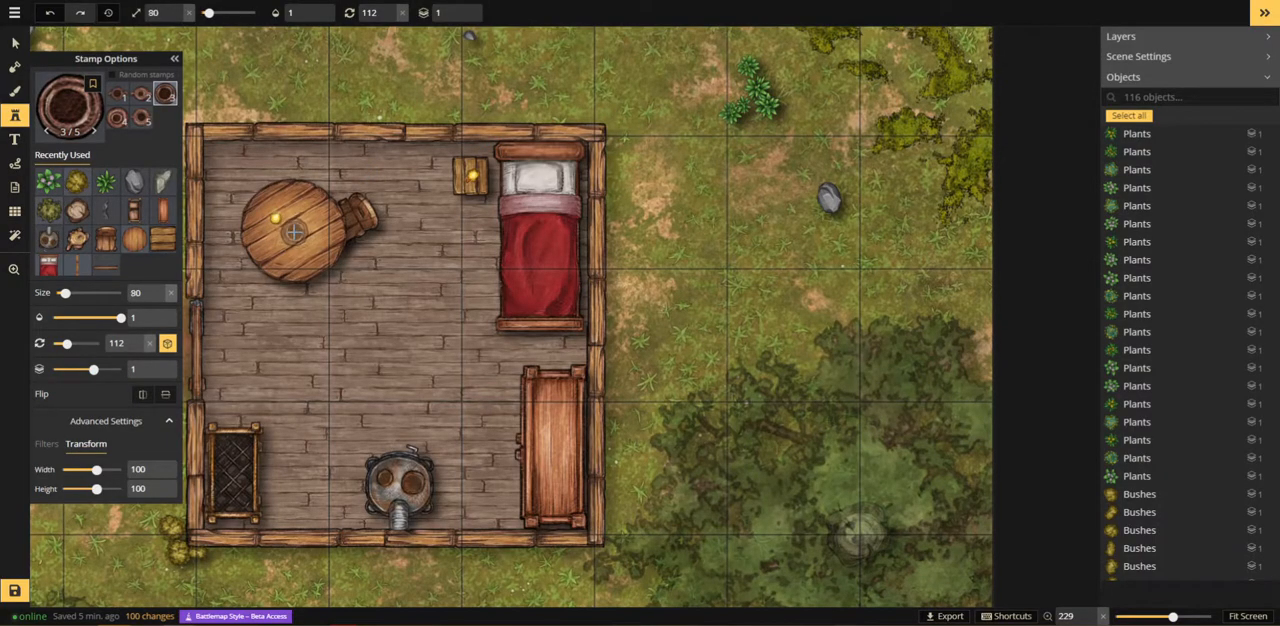
click(293, 232)
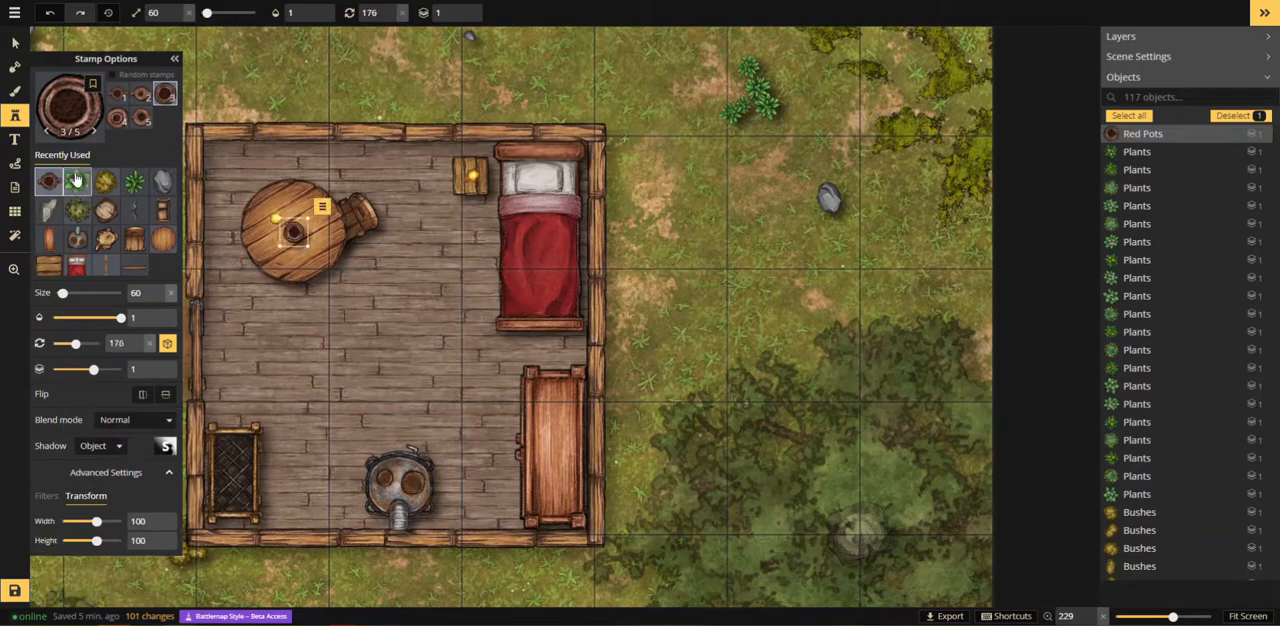
Step: Place the third Plants stamp at size 20 inside the pot on the round table
scroll(293, 232, down, 2)
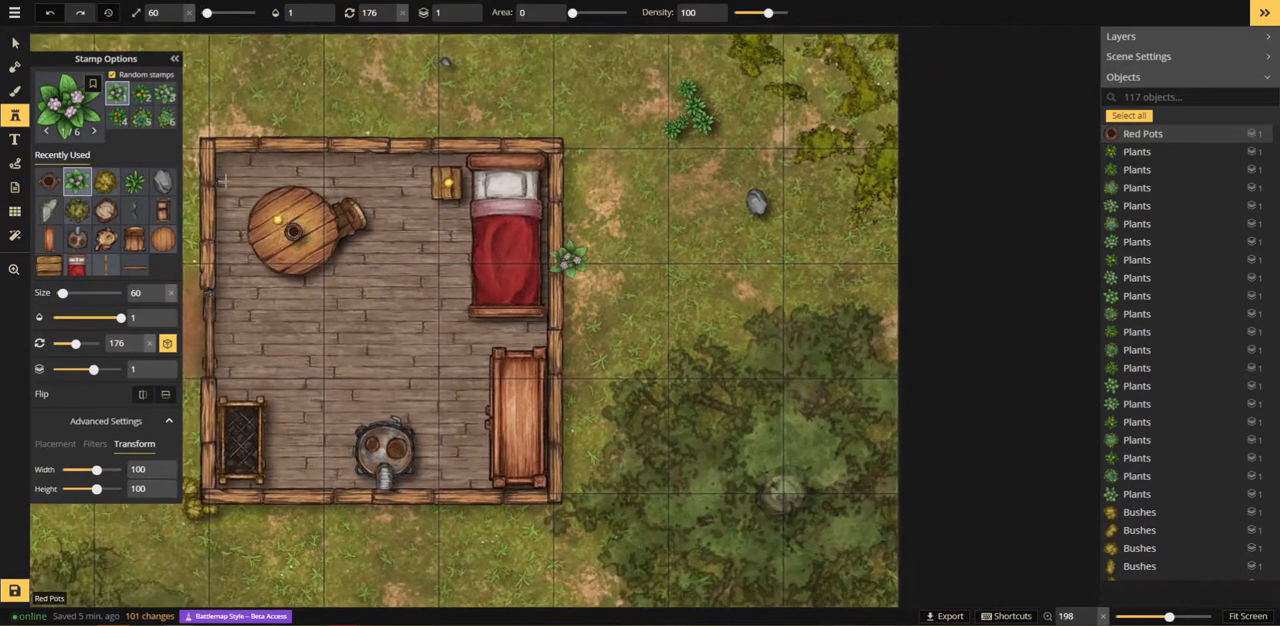
scroll(285, 230, up, 5)
scroll(275, 229, up, 2)
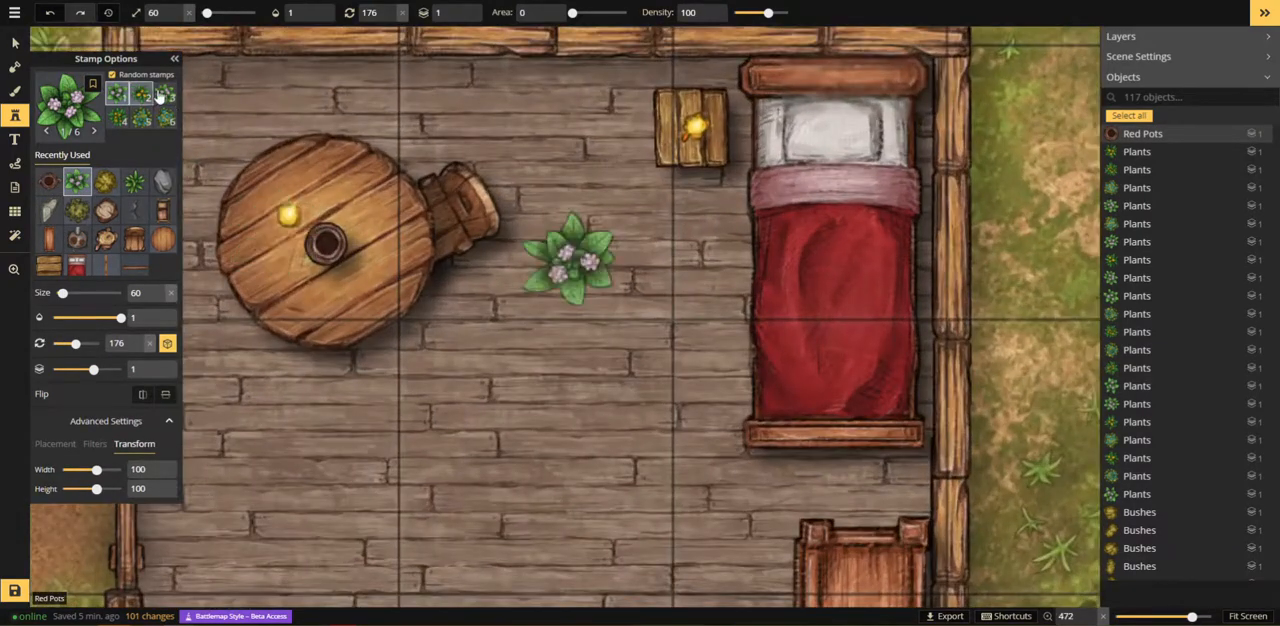
click(165, 94)
scroll(315, 236, down, 4)
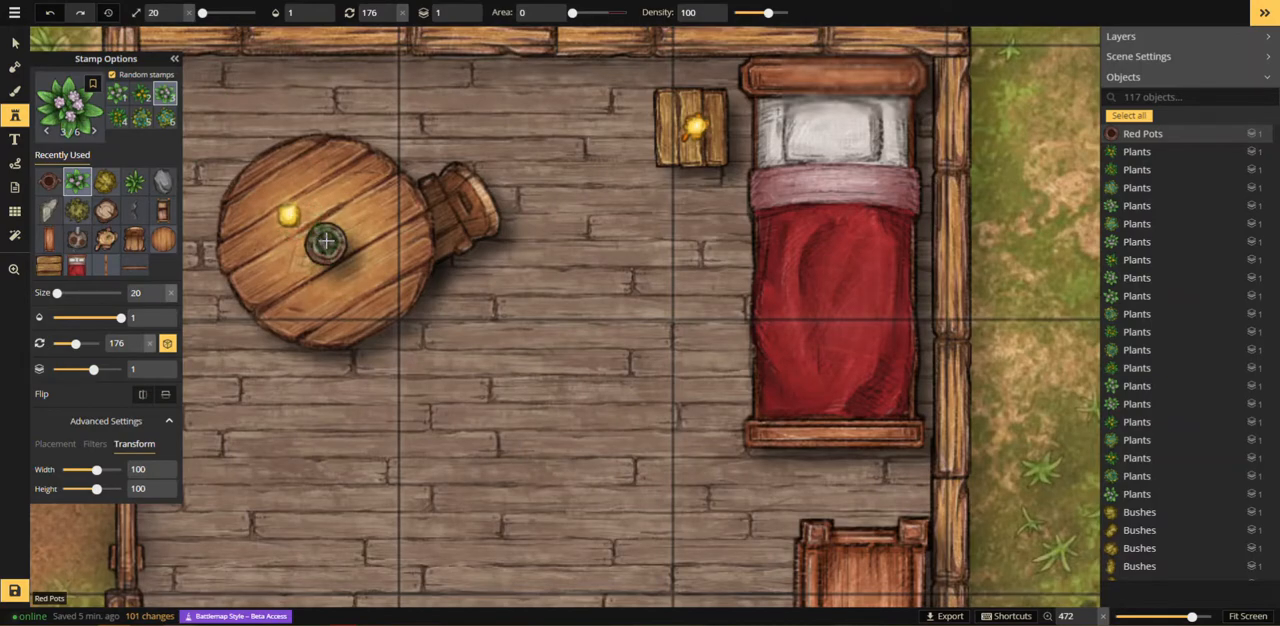
click(325, 240)
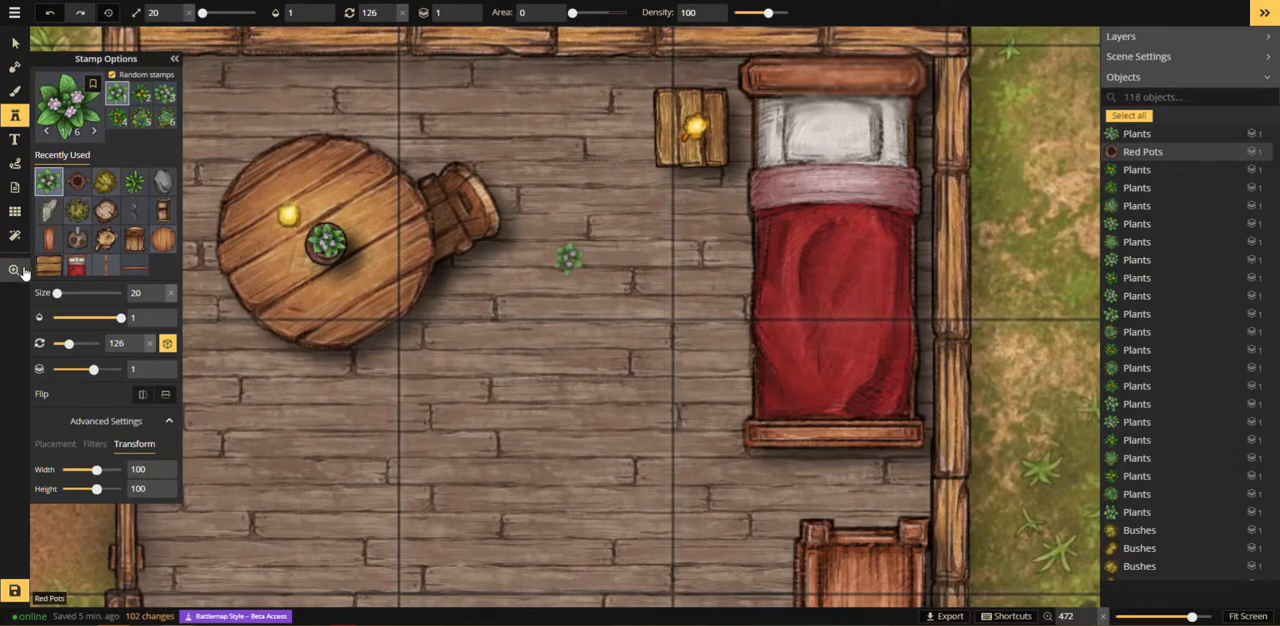
click(14, 270)
scroll(340, 337, down, 8)
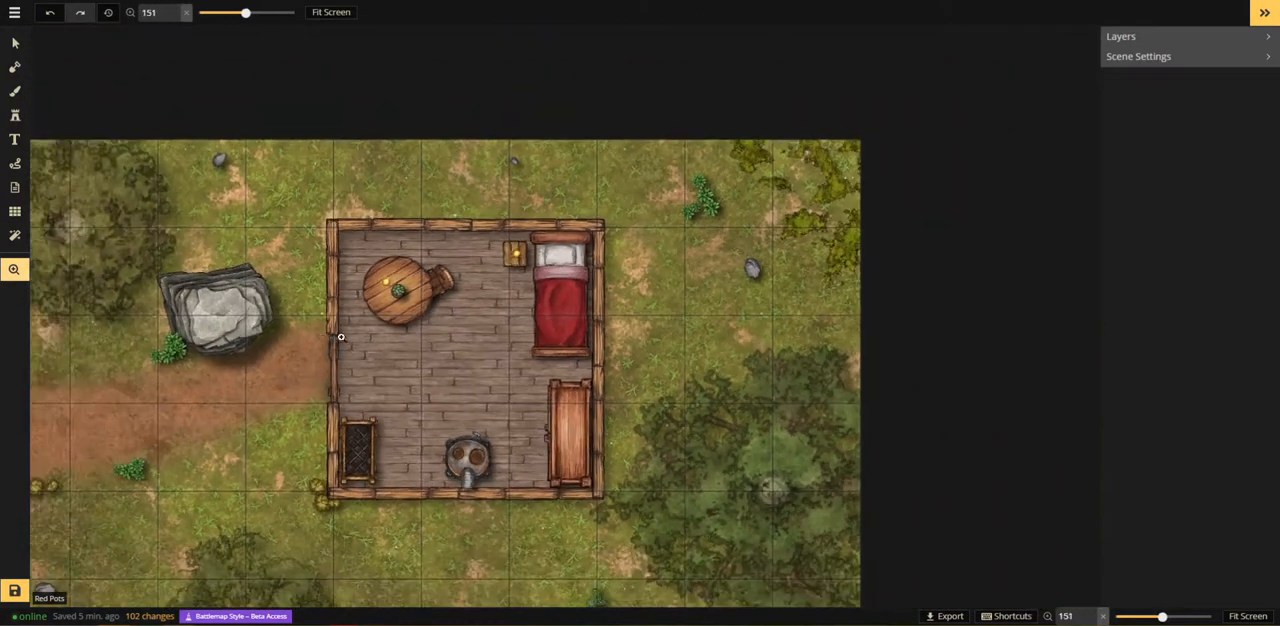
Step: Search the stamp catalog for "rug" and place the second Animal Rugs stamp at size 90 and rotation 255 in the middle of the building's floor
scroll(340, 337, down, 5)
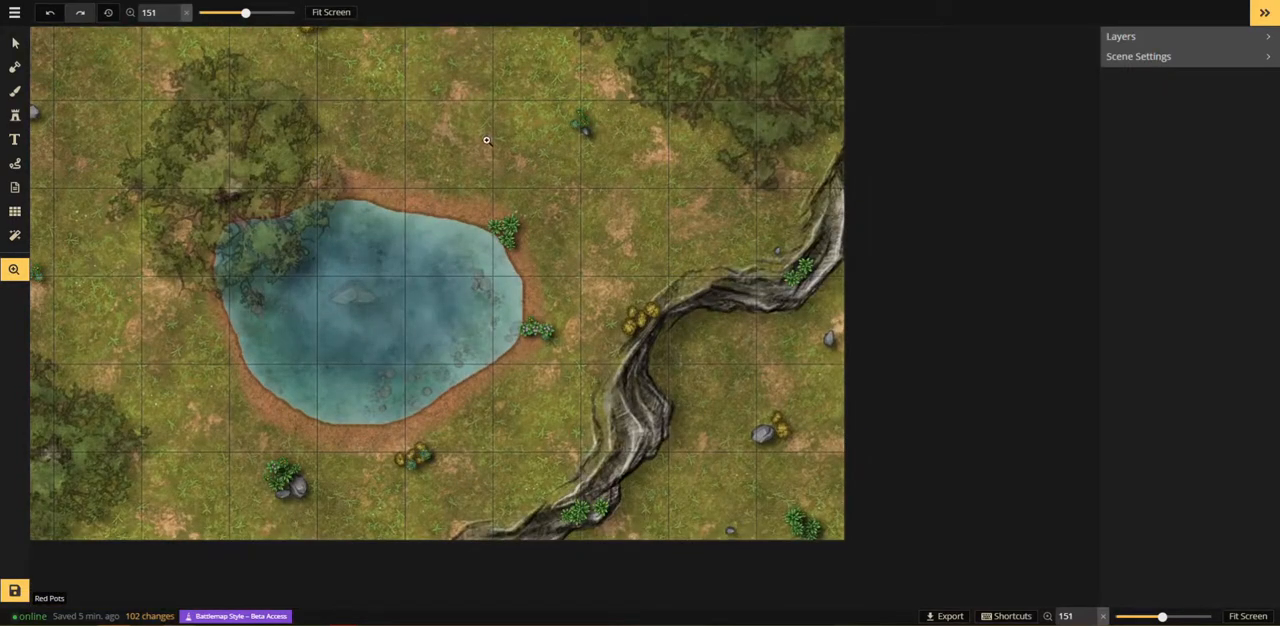
scroll(486, 140, up, 5)
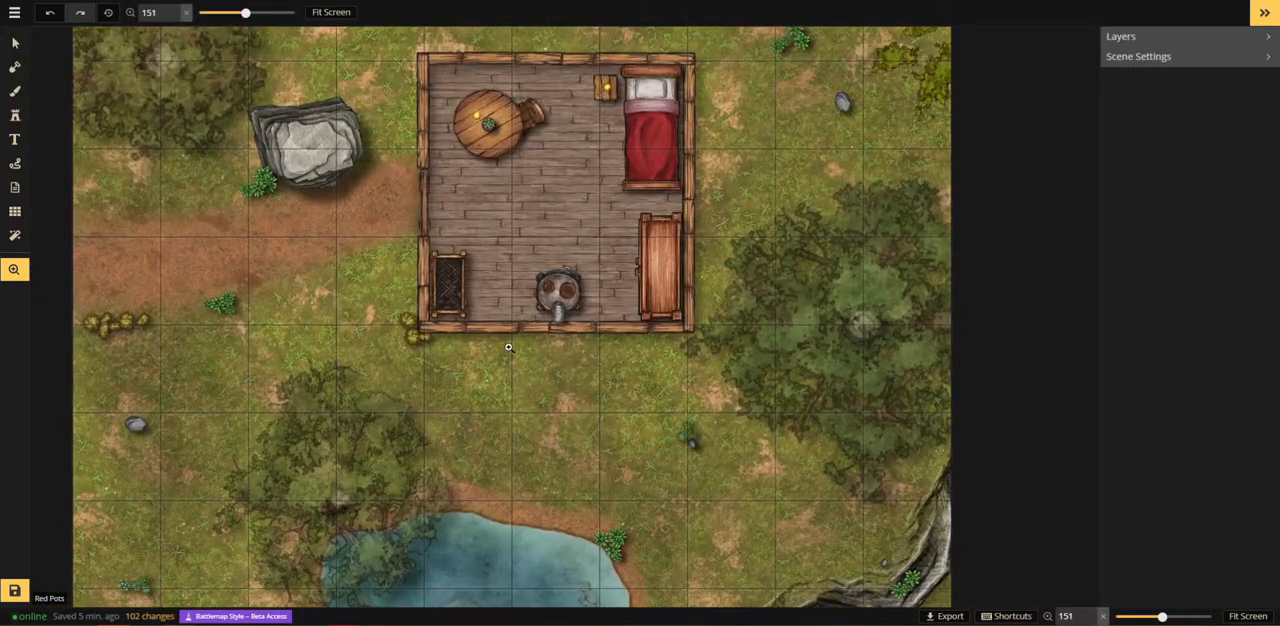
drag(540, 268, 471, 382)
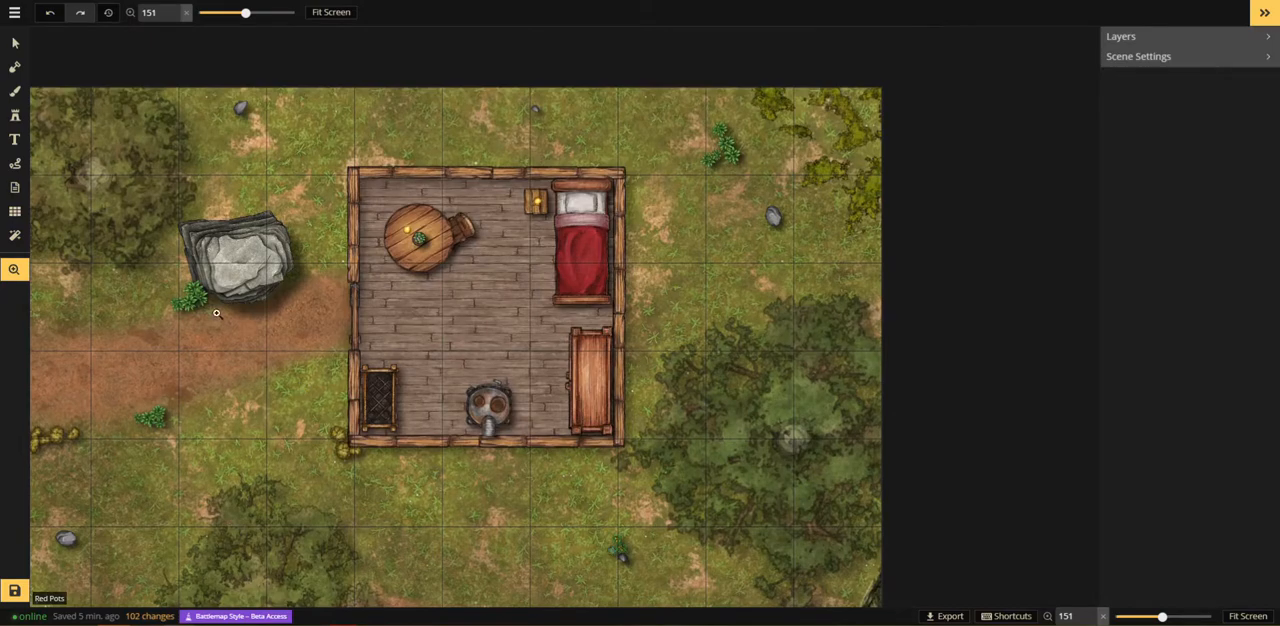
click(9, 118)
click(71, 119)
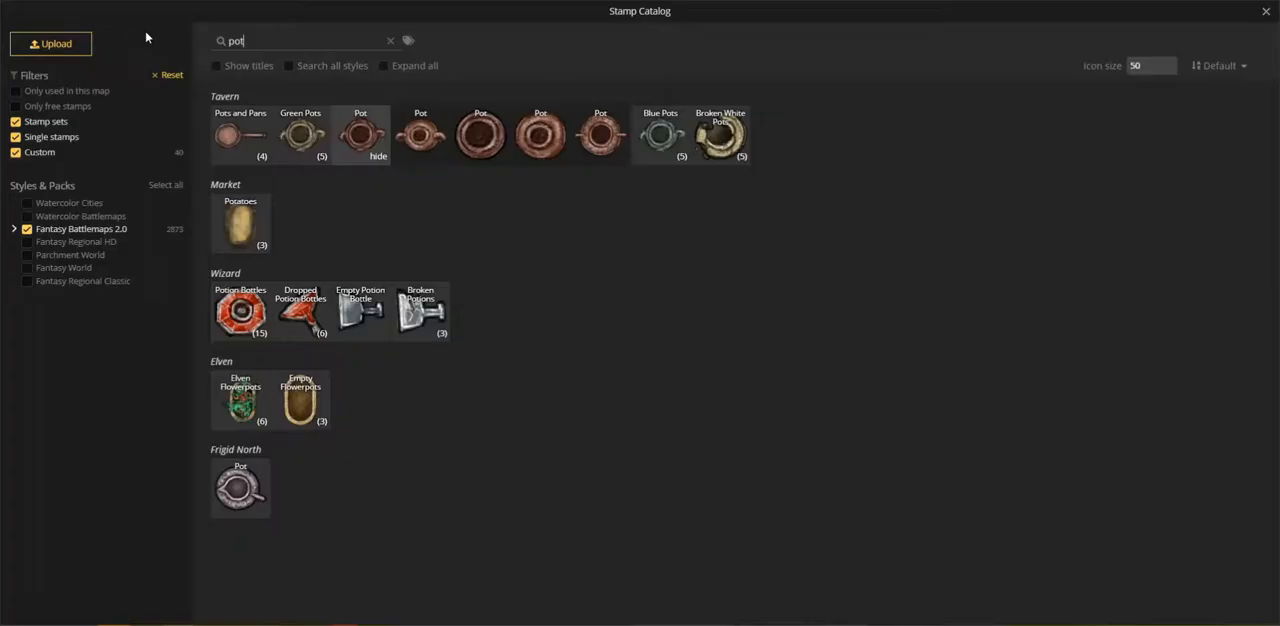
text(rug)
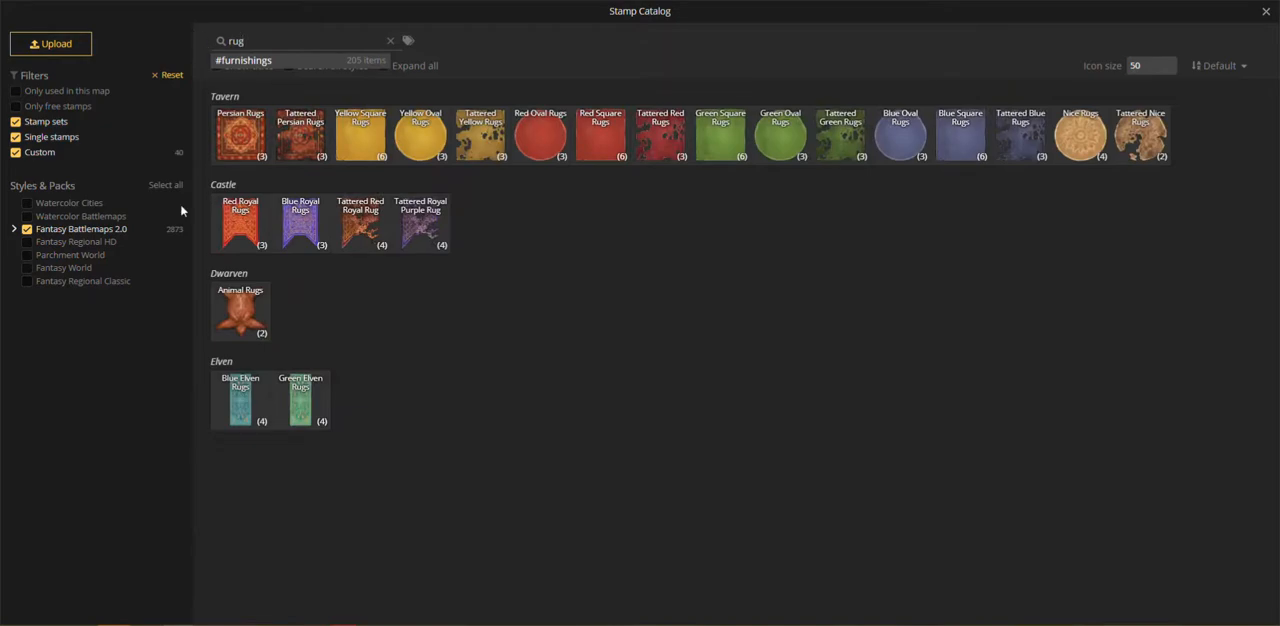
click(240, 312)
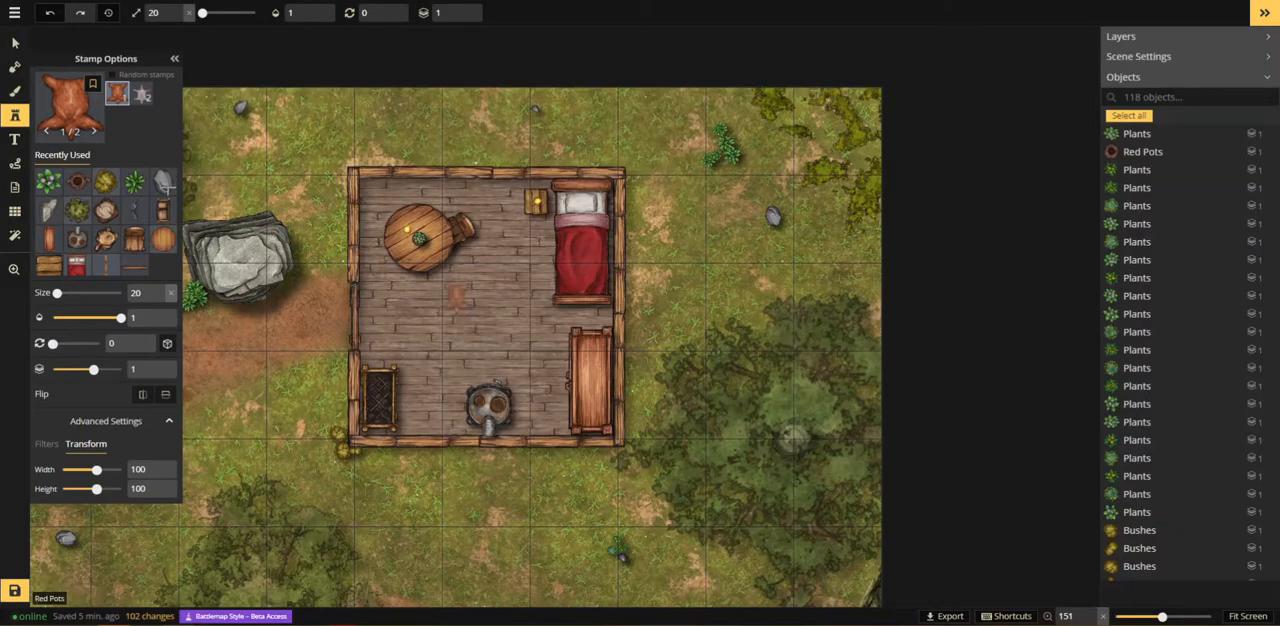
click(141, 94)
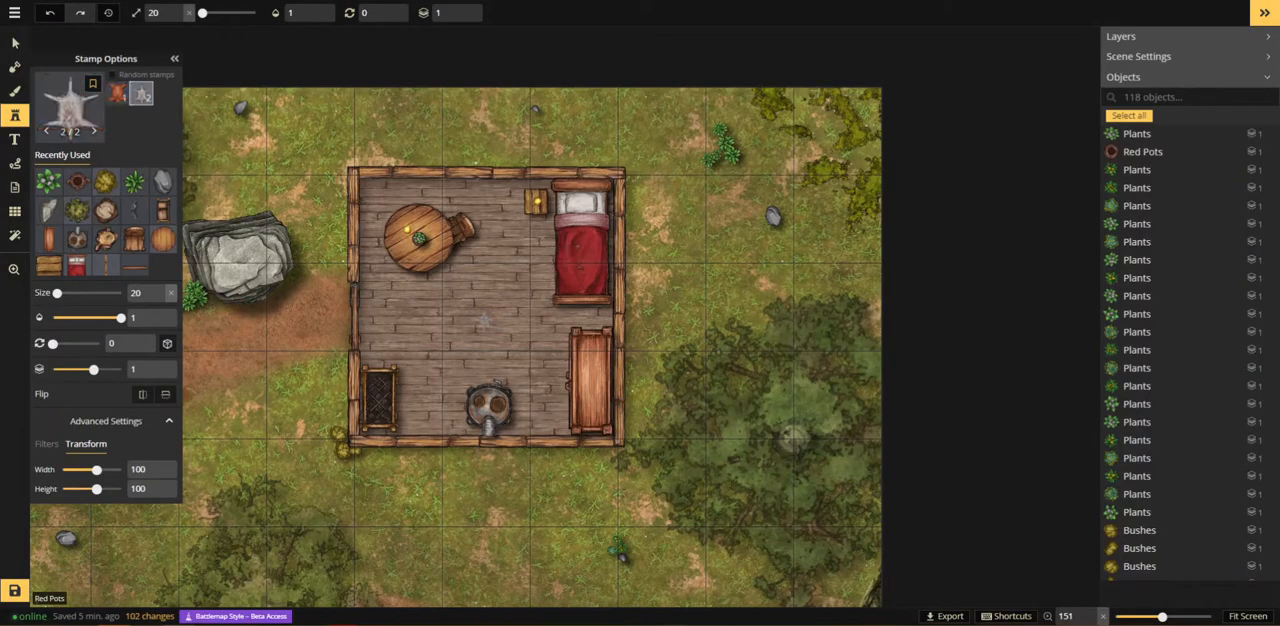
scroll(485, 320, up, 7)
scroll(485, 320, down, 7)
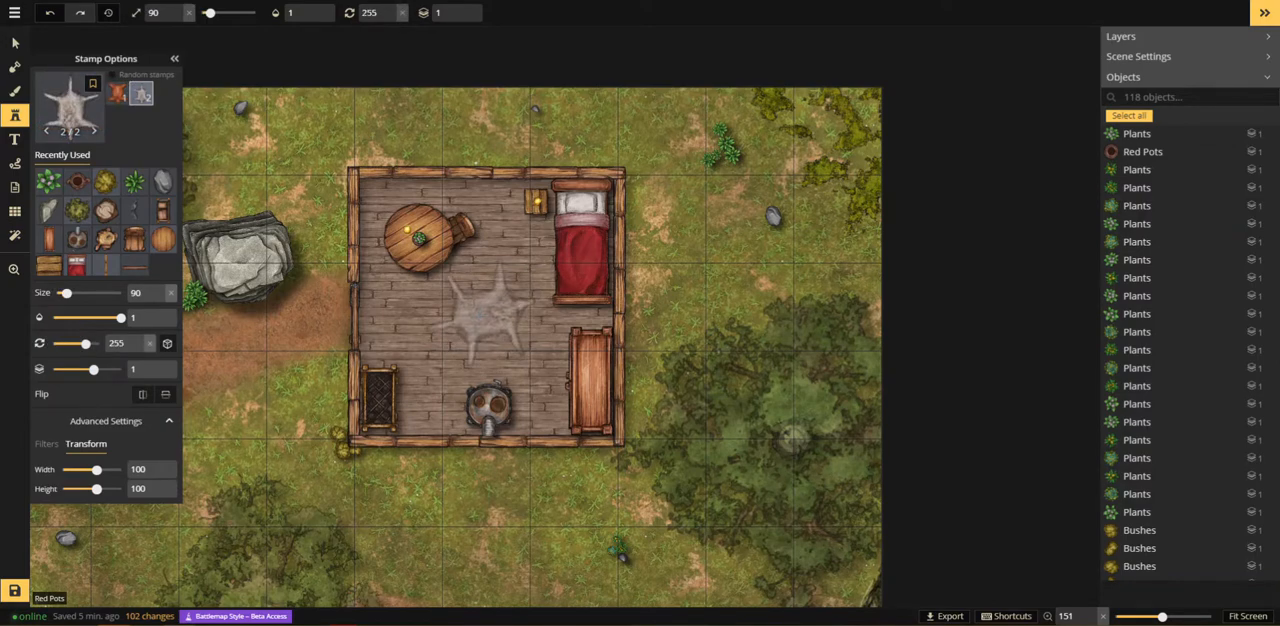
click(472, 312)
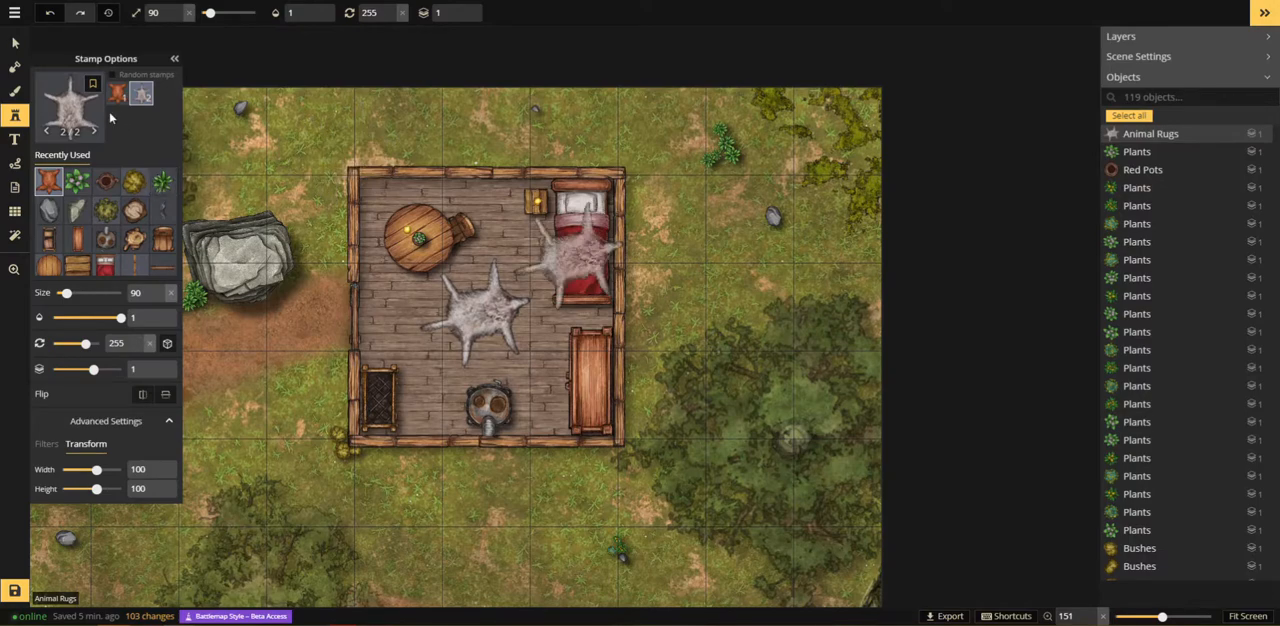
Step: Search the stamp catalog for "wind" and place the first Windows stamp at size 60, rotation 90, layer 2 on the building's upper wall
click(68, 110)
key(ctrl+a)
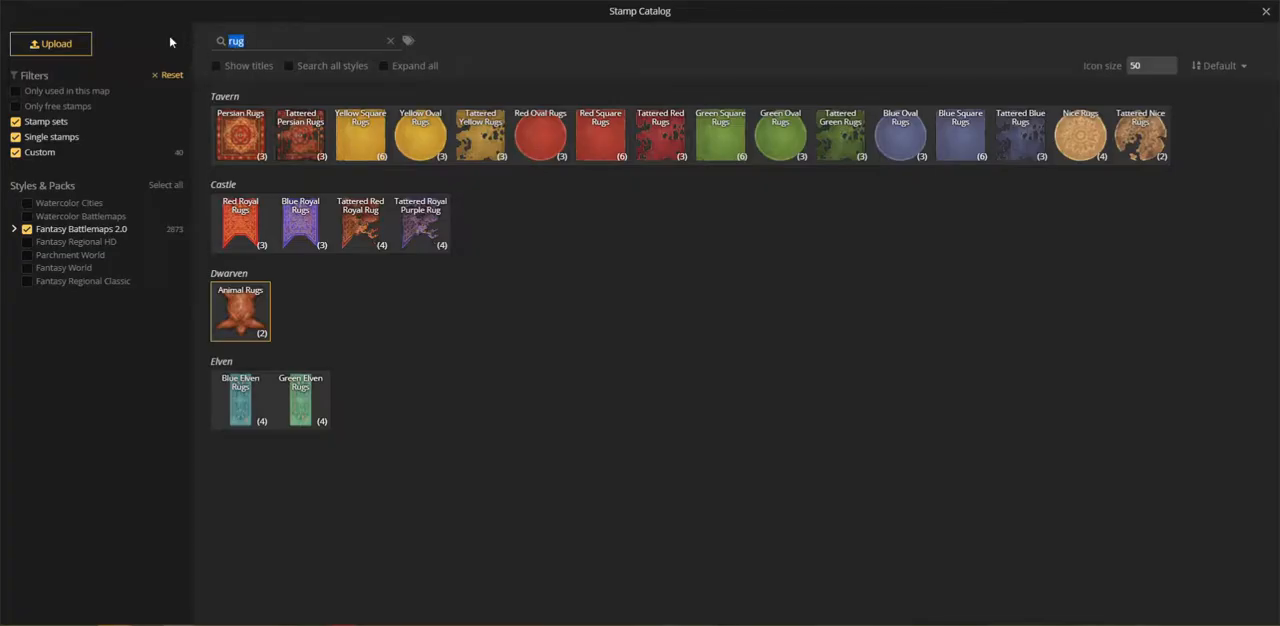
text(wind)
click(240, 135)
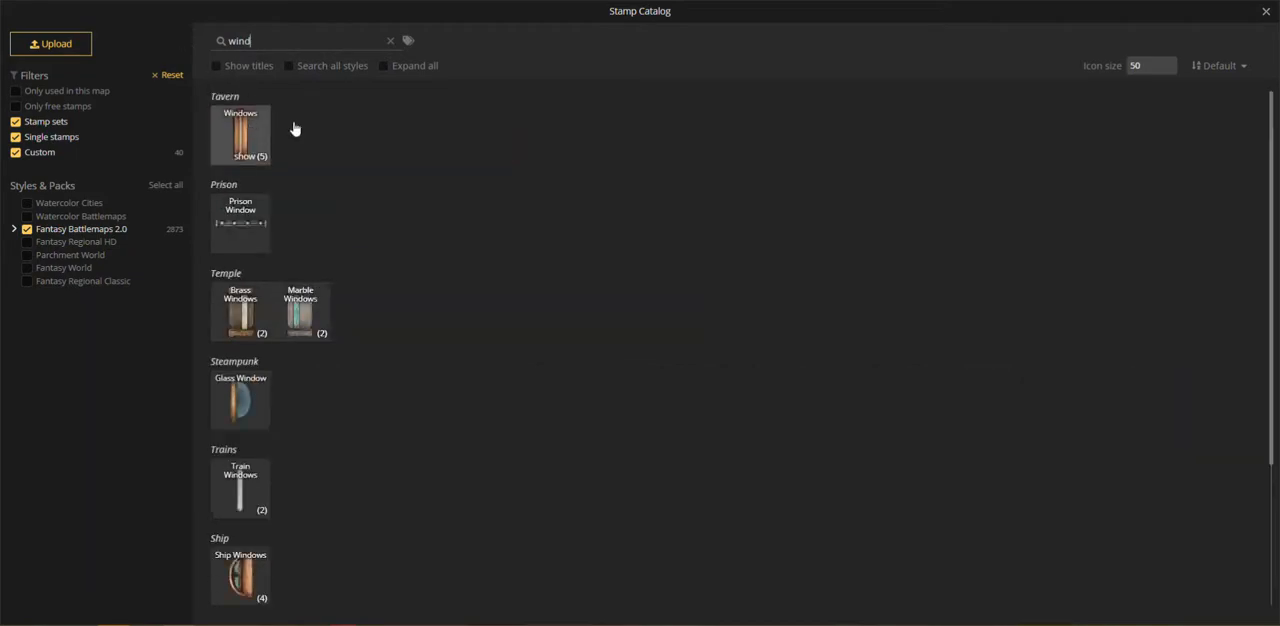
scroll(470, 183, up, 3)
scroll(470, 183, up, 1)
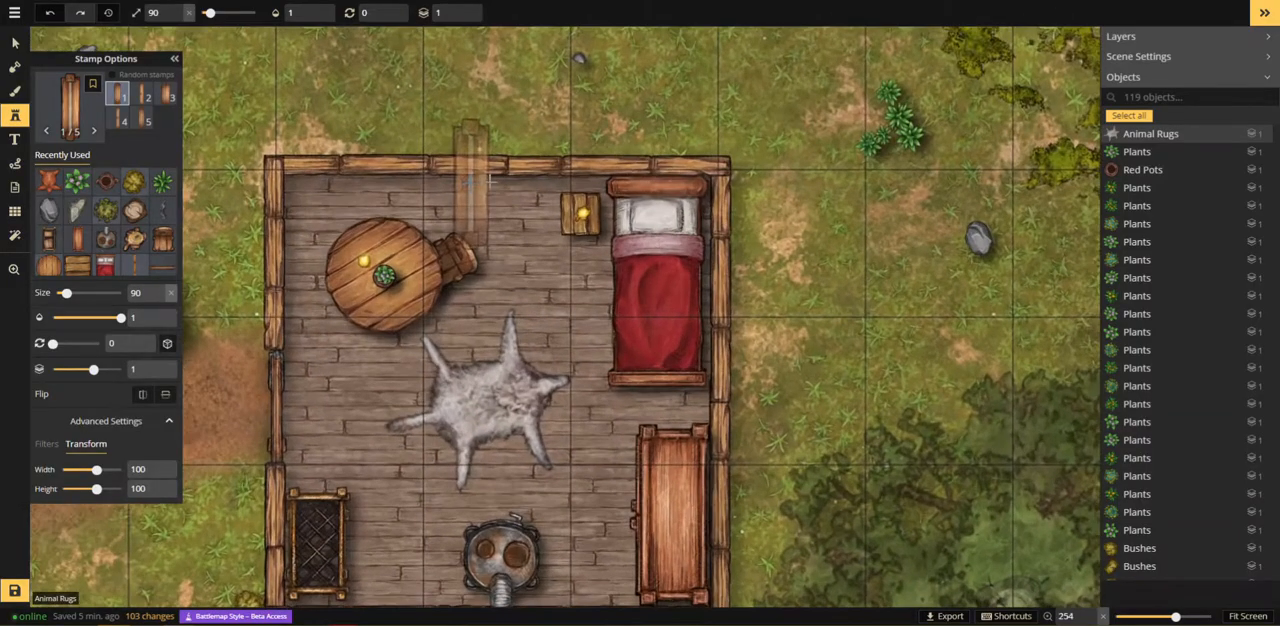
scroll(508, 163, up, 6)
scroll(504, 164, down, 2)
scroll(498, 164, down, 4)
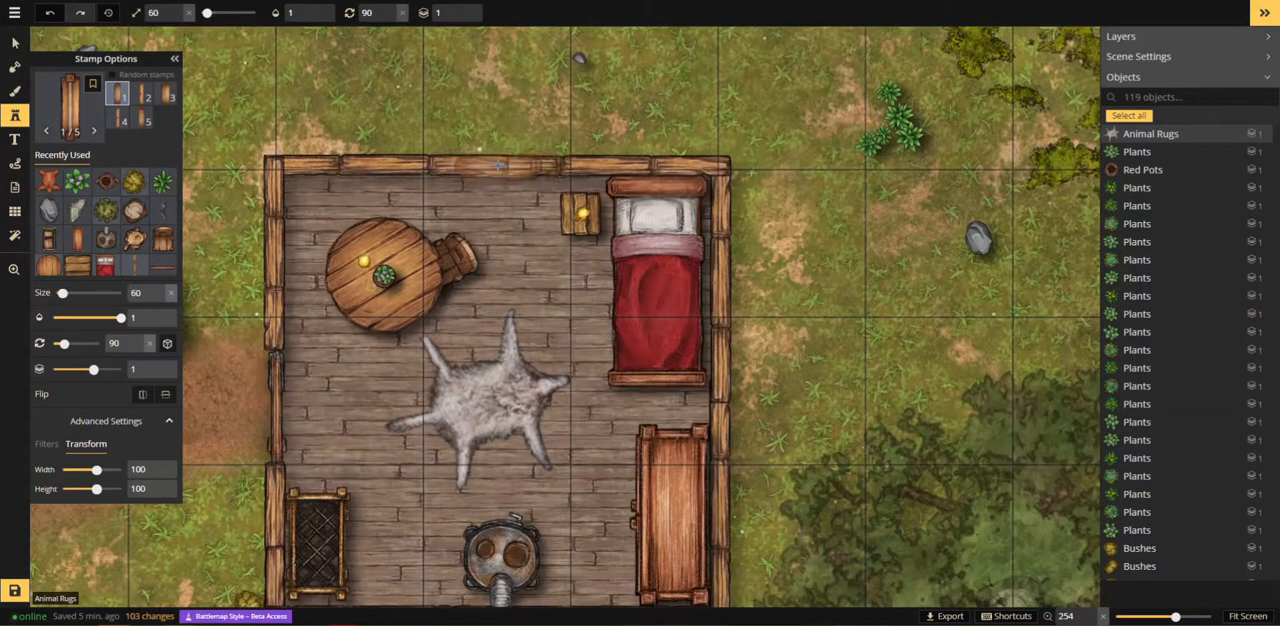
click(463, 10)
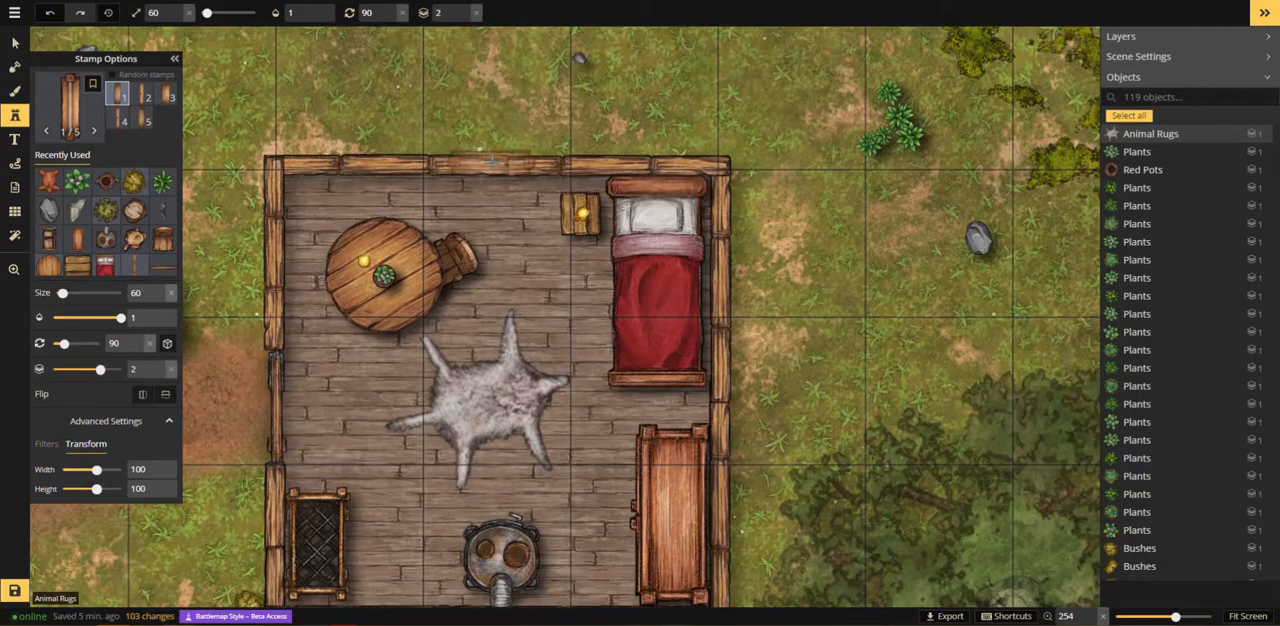
click(492, 163)
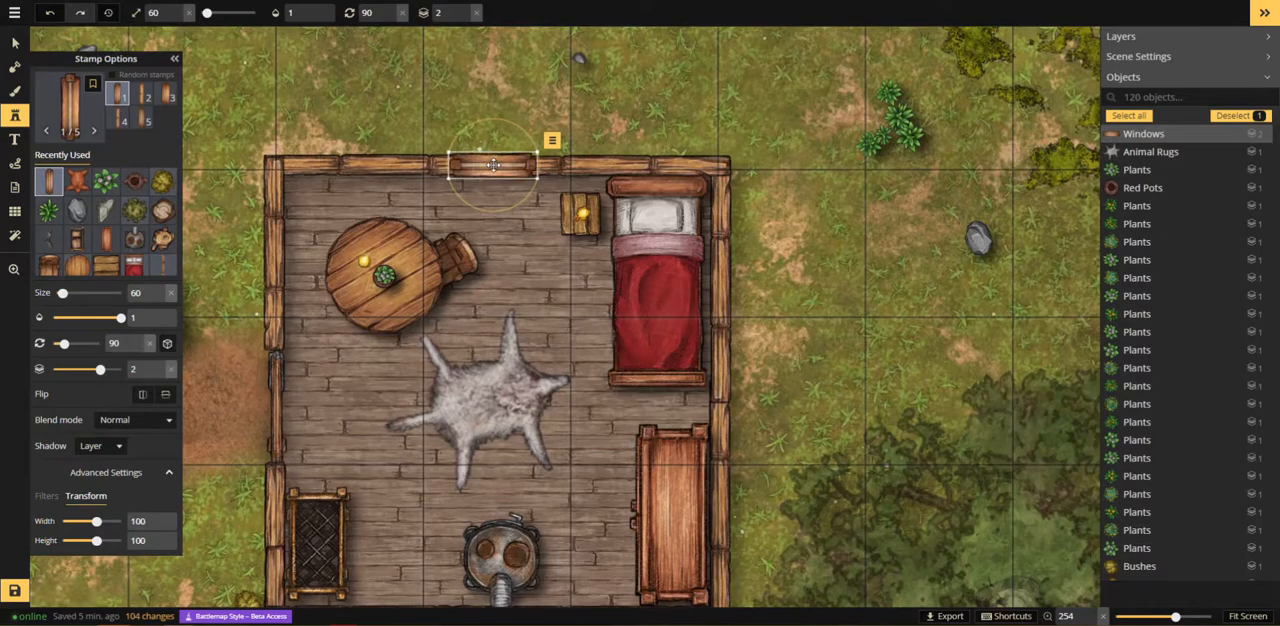
Step: Place the same window stamp at rotation 0 on the building's right wall, between the bed and the cabinet
drag(604, 446, 654, 229)
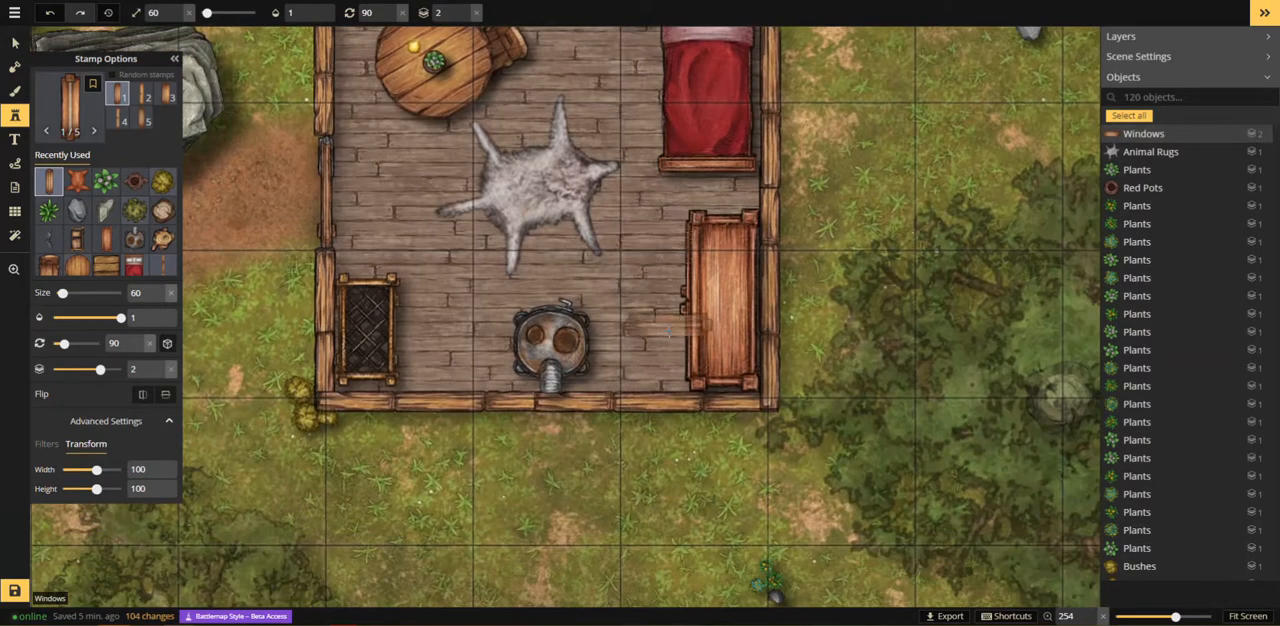
drag(724, 294, 704, 394)
scroll(750, 238, down, 6)
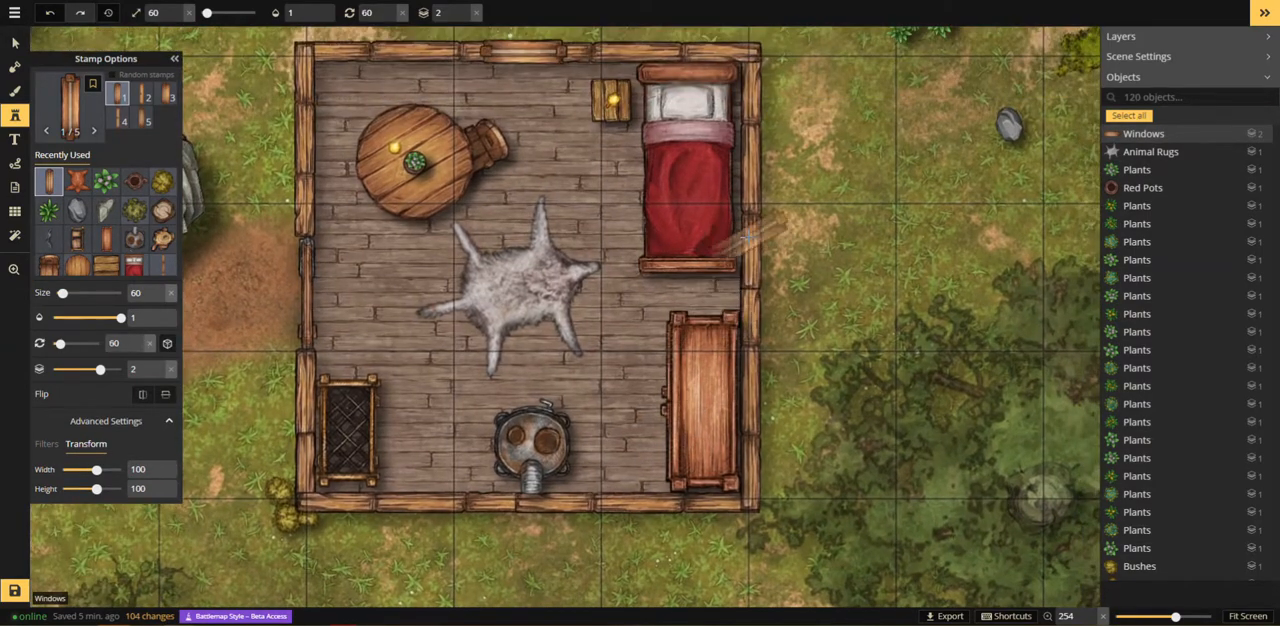
click(752, 268)
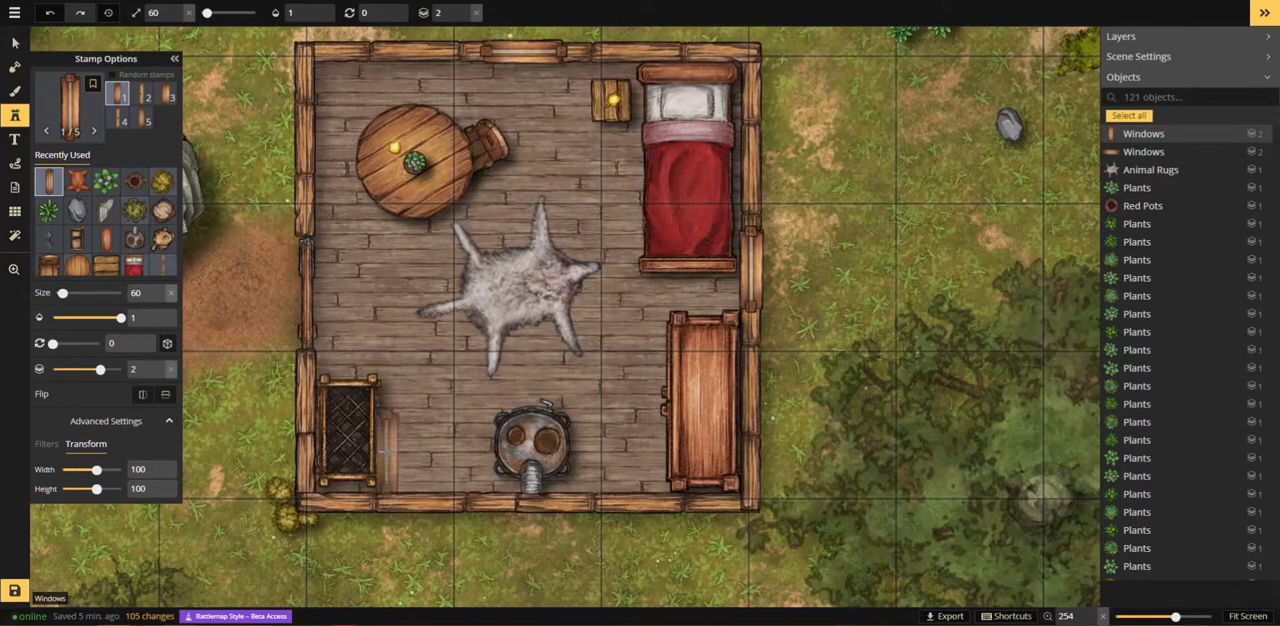
Step: Place two windows at rotation 90 on the building's lower wall, either side of the stove, and one at rotation 180 on the left wall beside the round table
scroll(391, 466, up, 6)
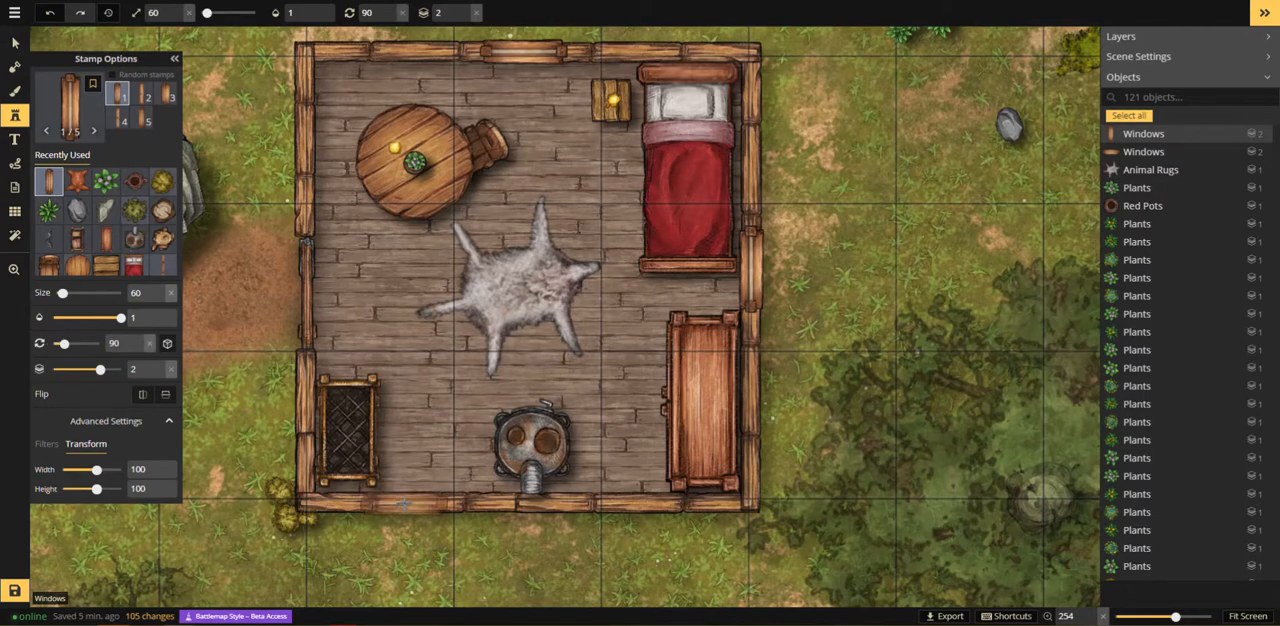
click(404, 503)
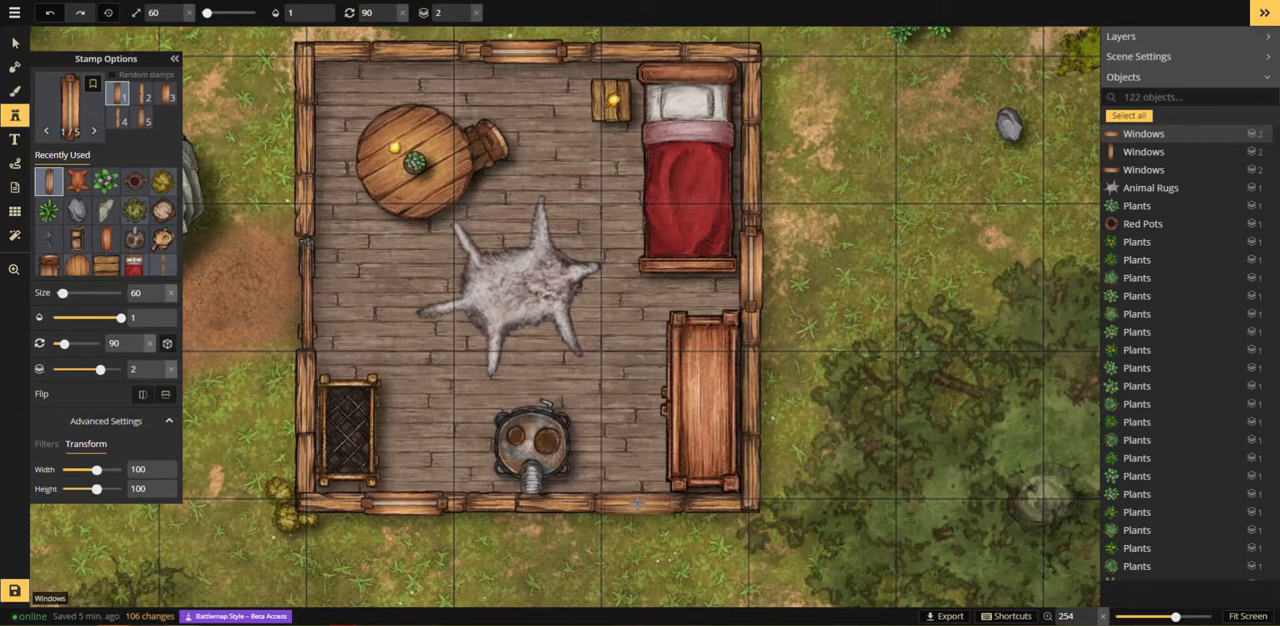
click(638, 503)
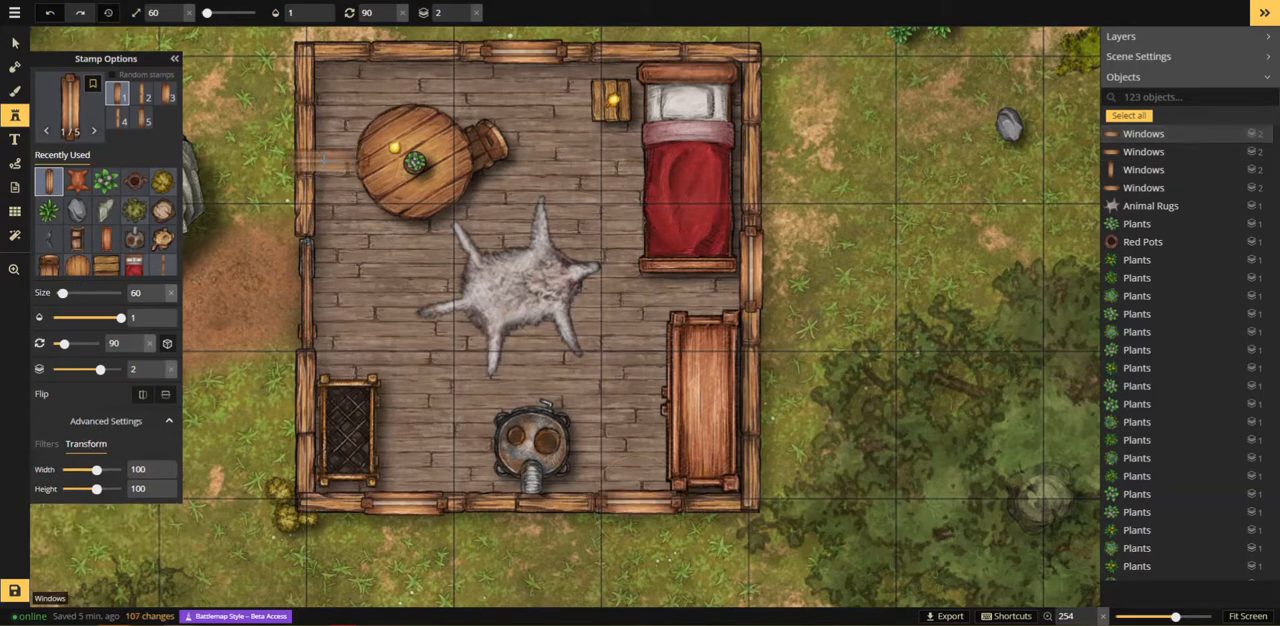
scroll(316, 150, up, 5)
scroll(309, 145, up, 1)
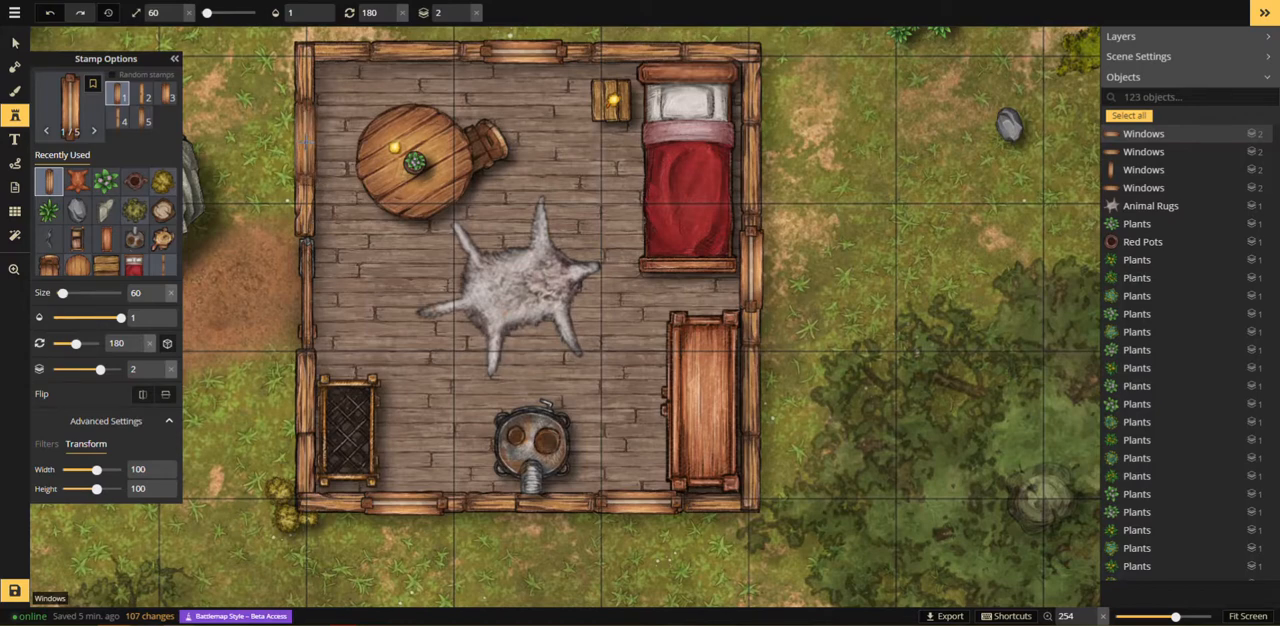
click(306, 142)
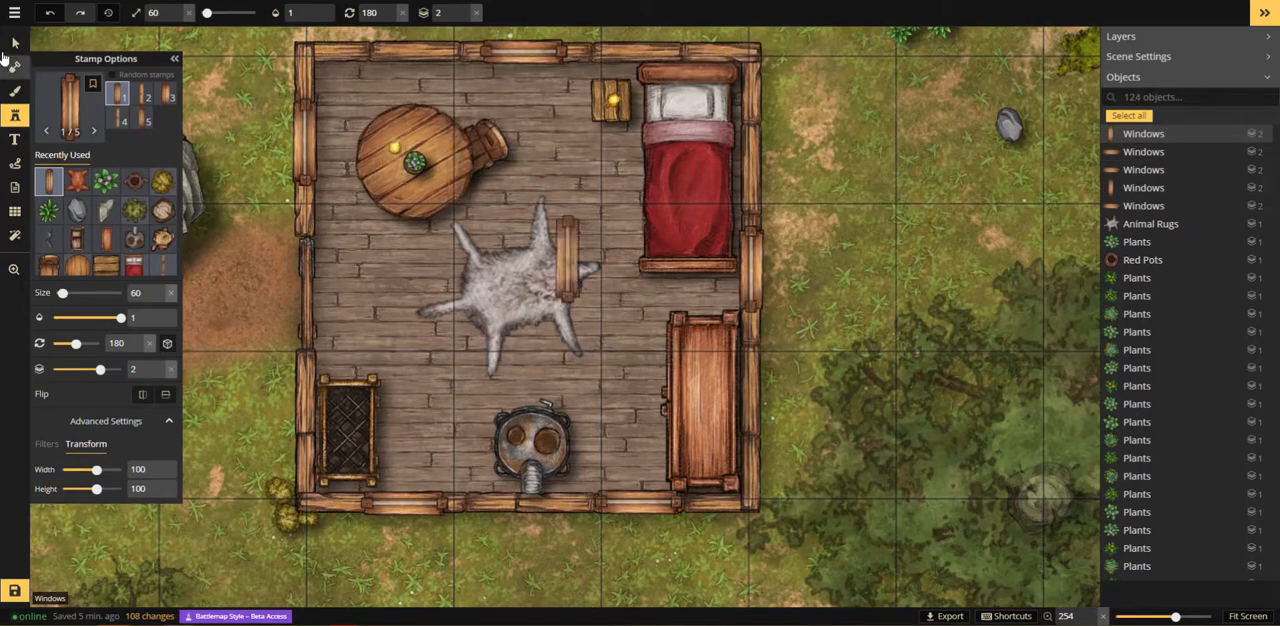
Step: Select the candle, pot and plant on the round table together and set their layer to 3
click(14, 43)
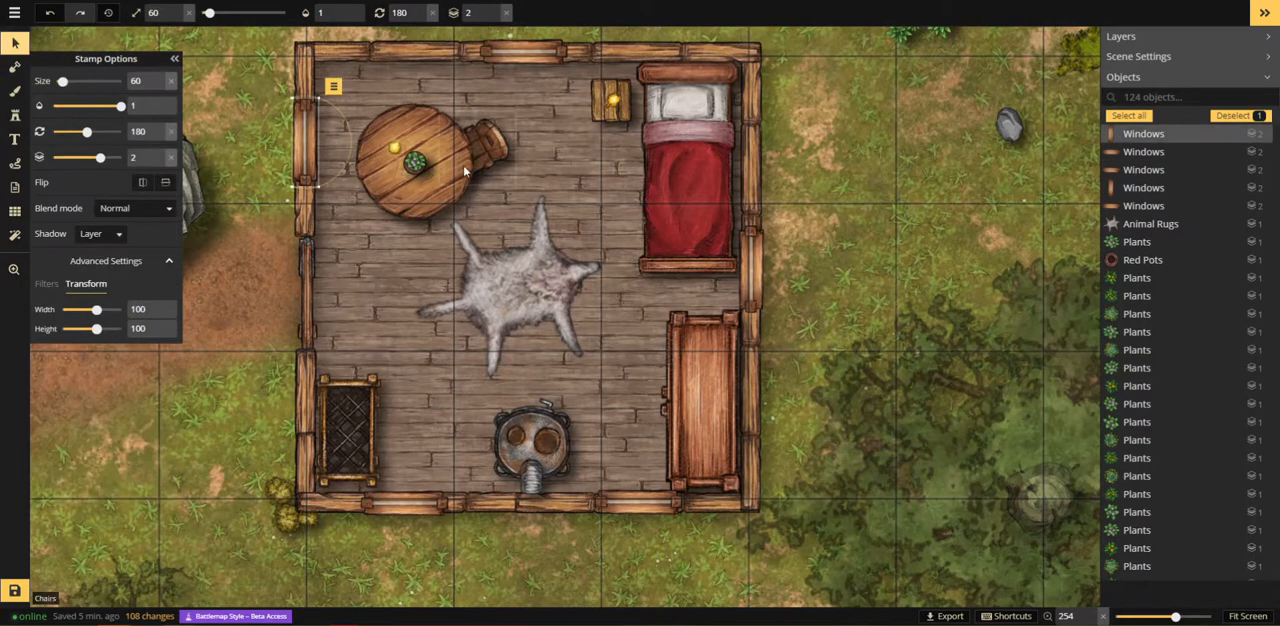
click(533, 156)
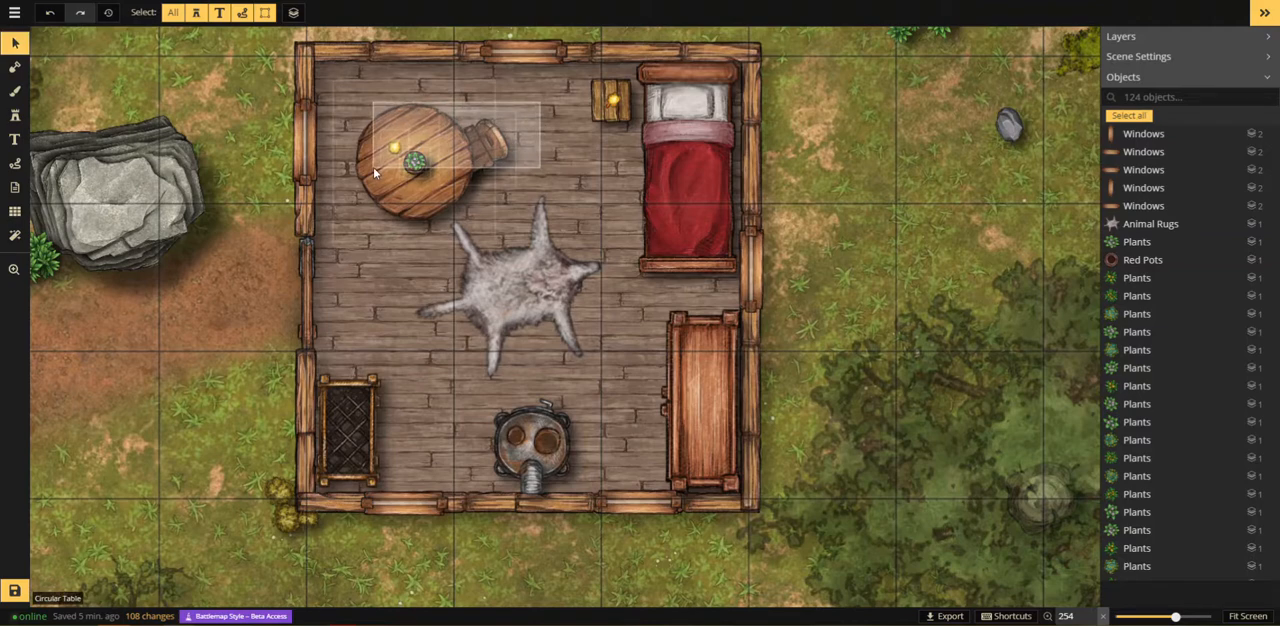
click(470, 133)
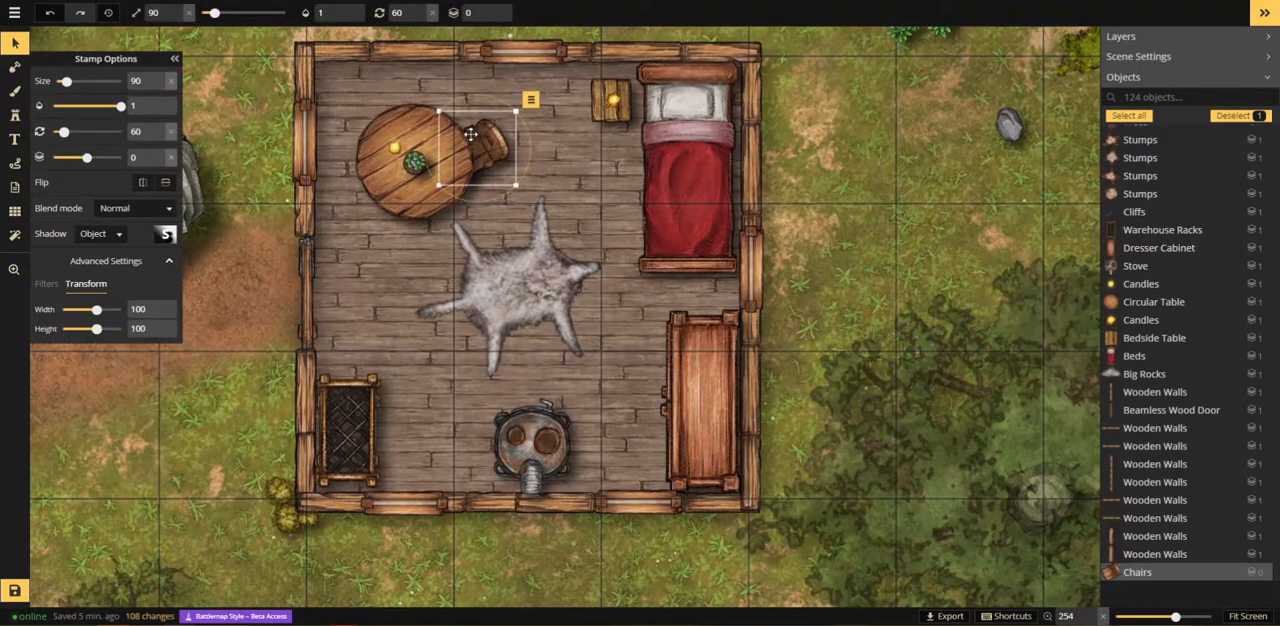
click(417, 113)
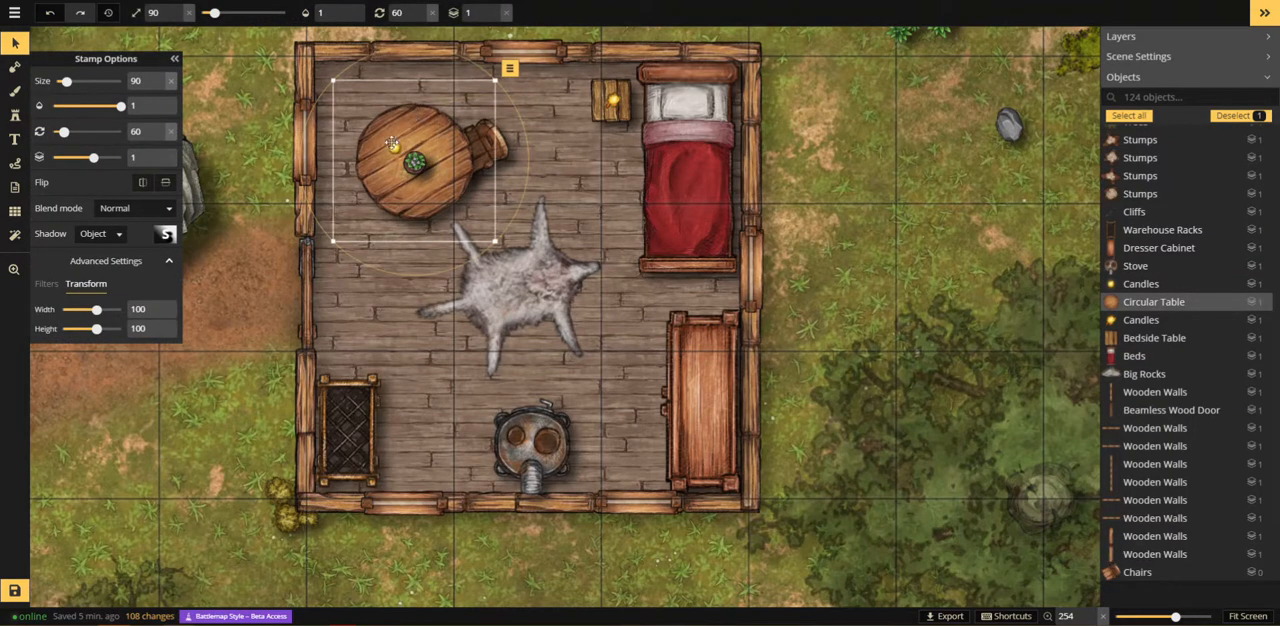
click(396, 147)
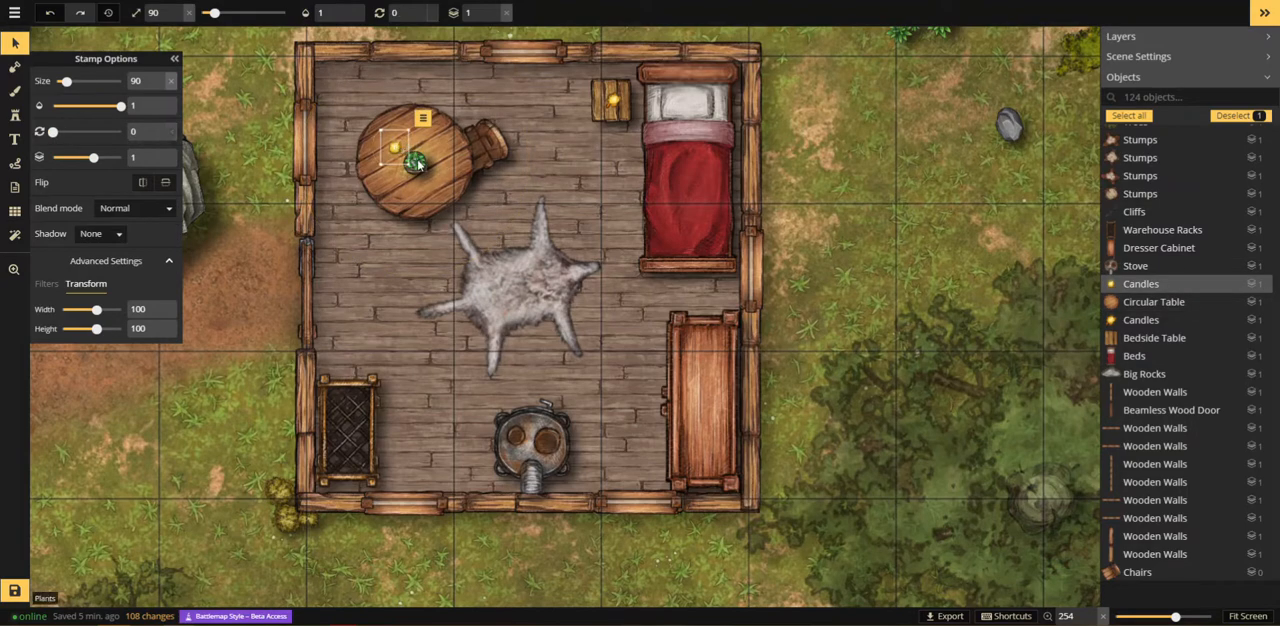
shift+click(452, 130)
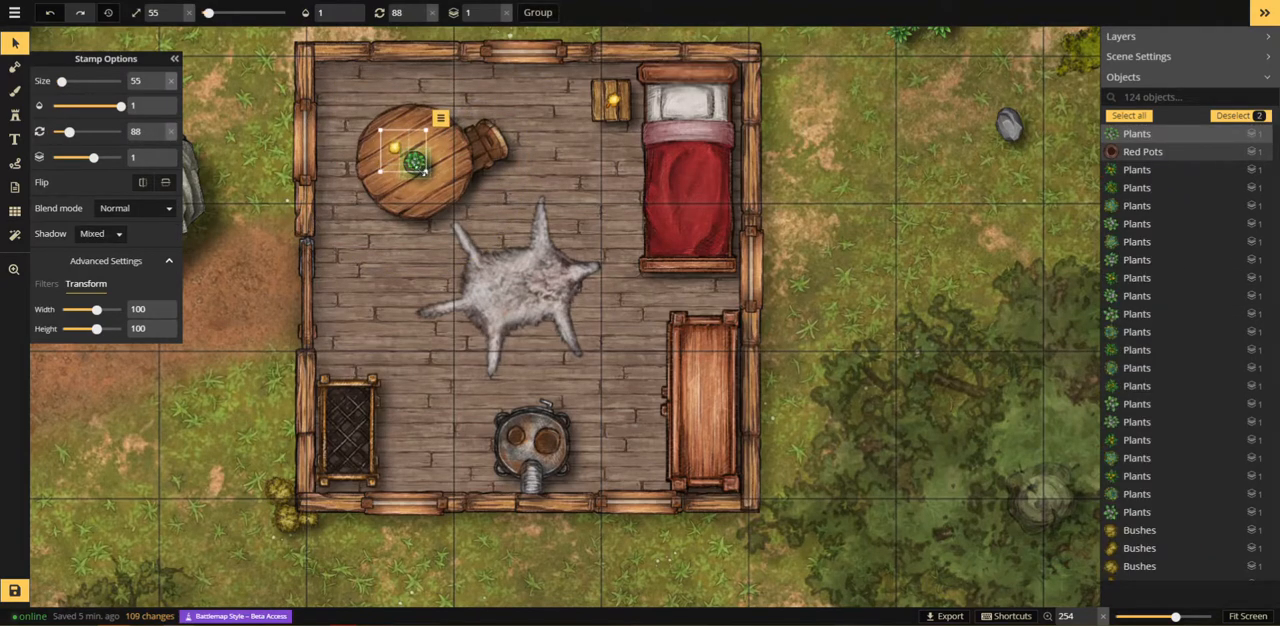
shift+click(411, 180)
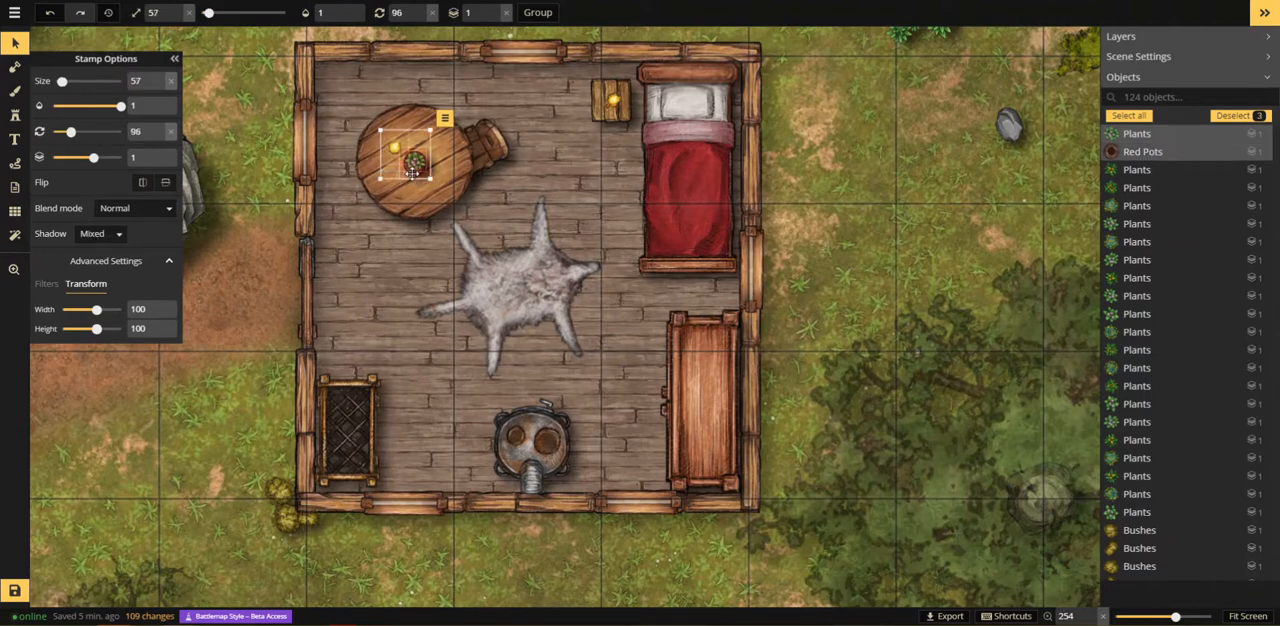
click(477, 12)
text(3)
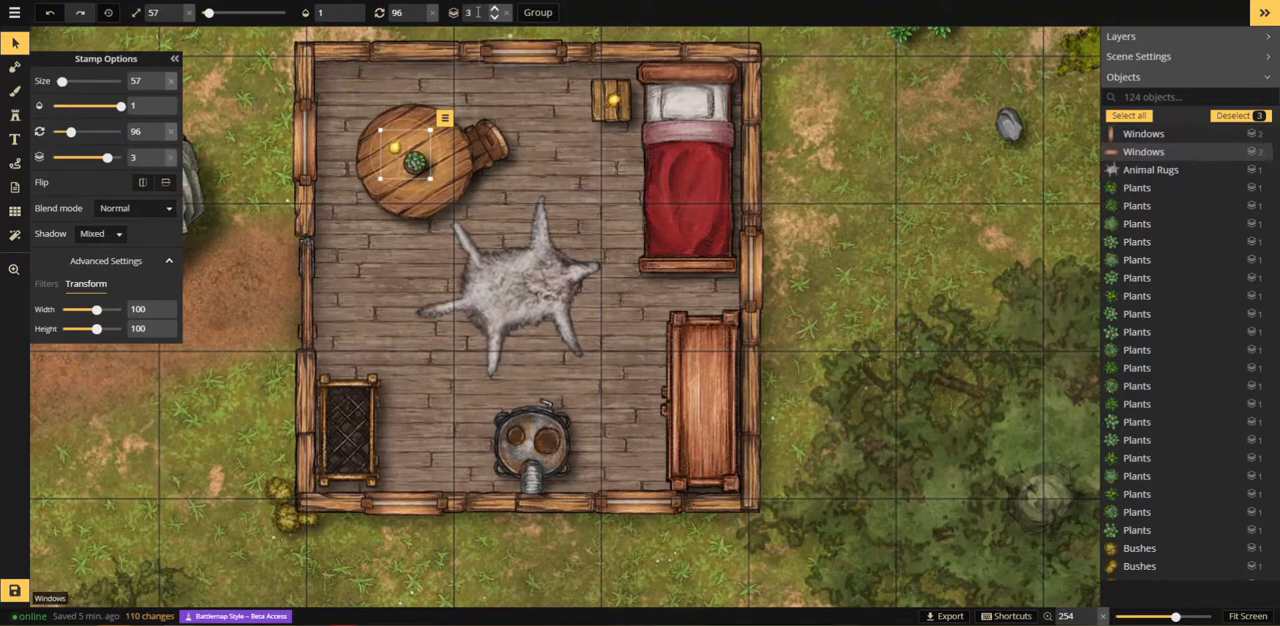
text(s)
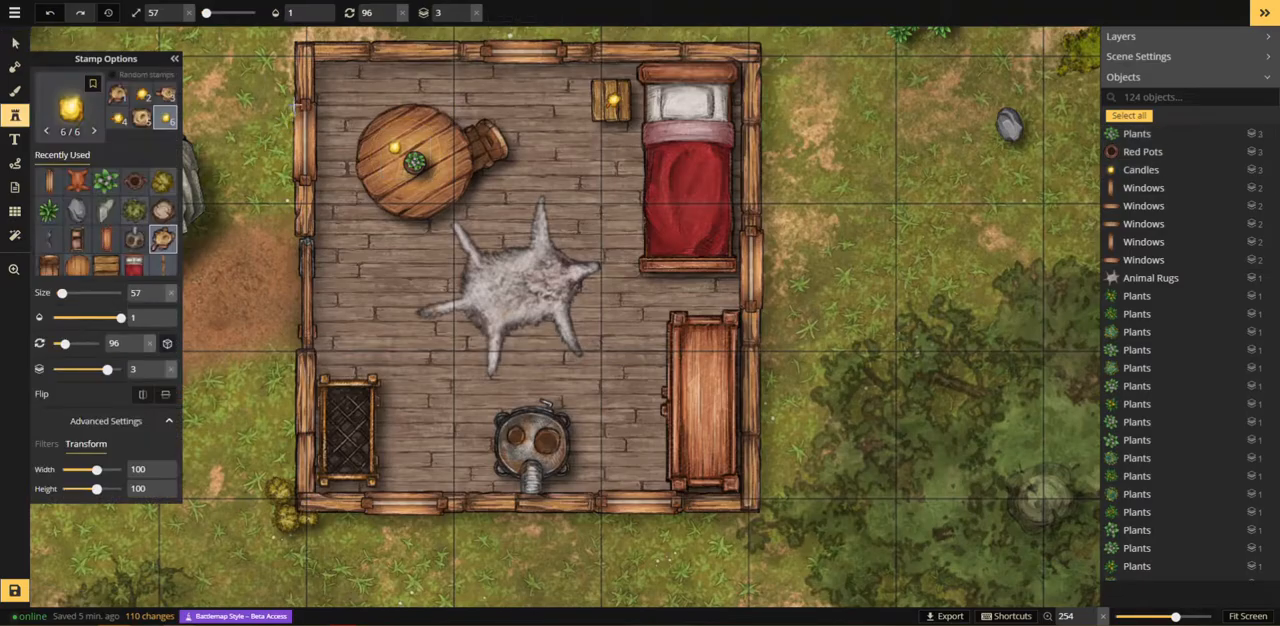
Step: Search the stamp catalog for "rug" and place a Red Oval Rugs stamp at size 57, rotation 0, layer 2 on the round table
click(61, 106)
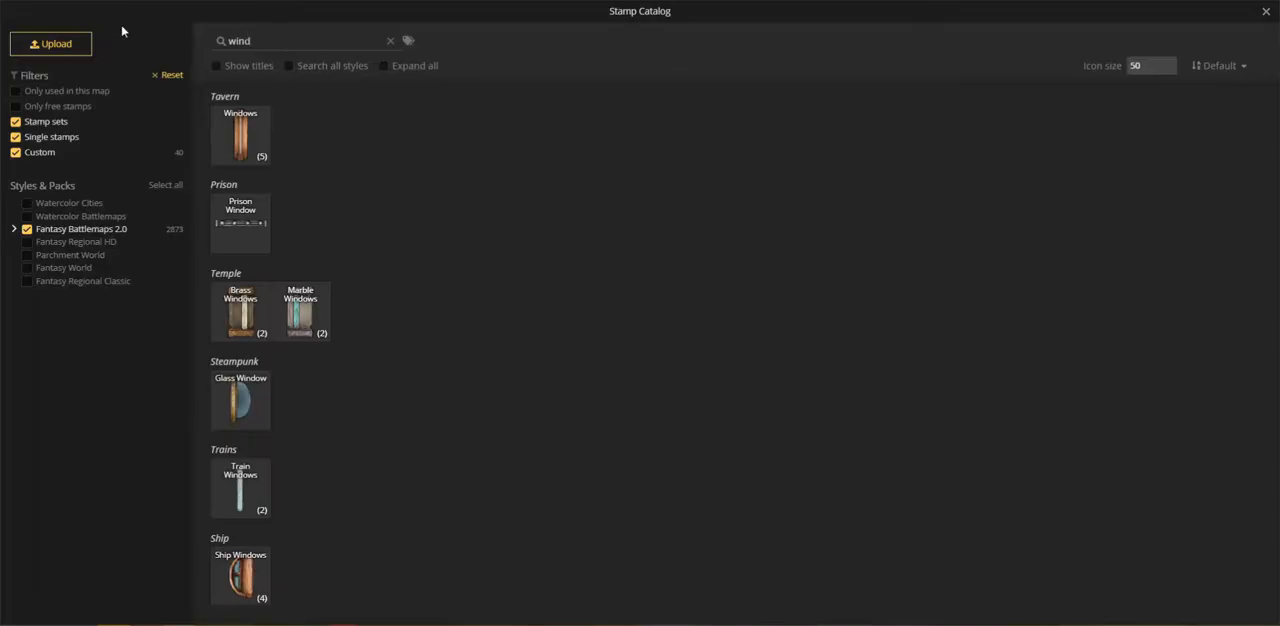
text(rug)
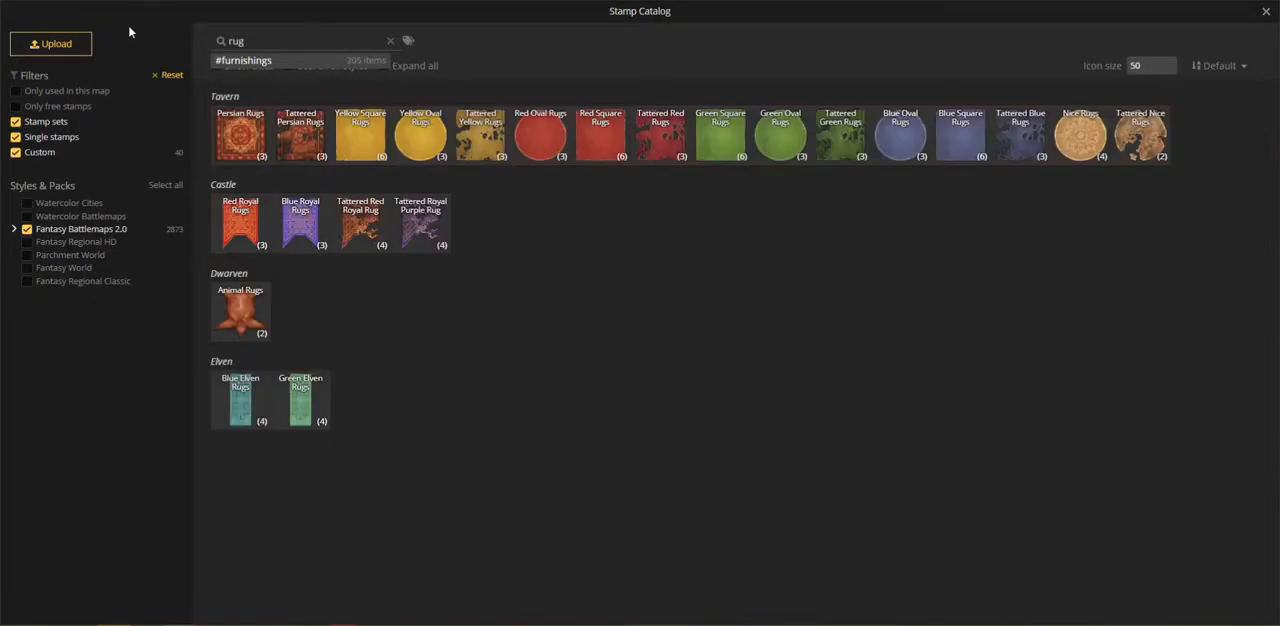
click(547, 138)
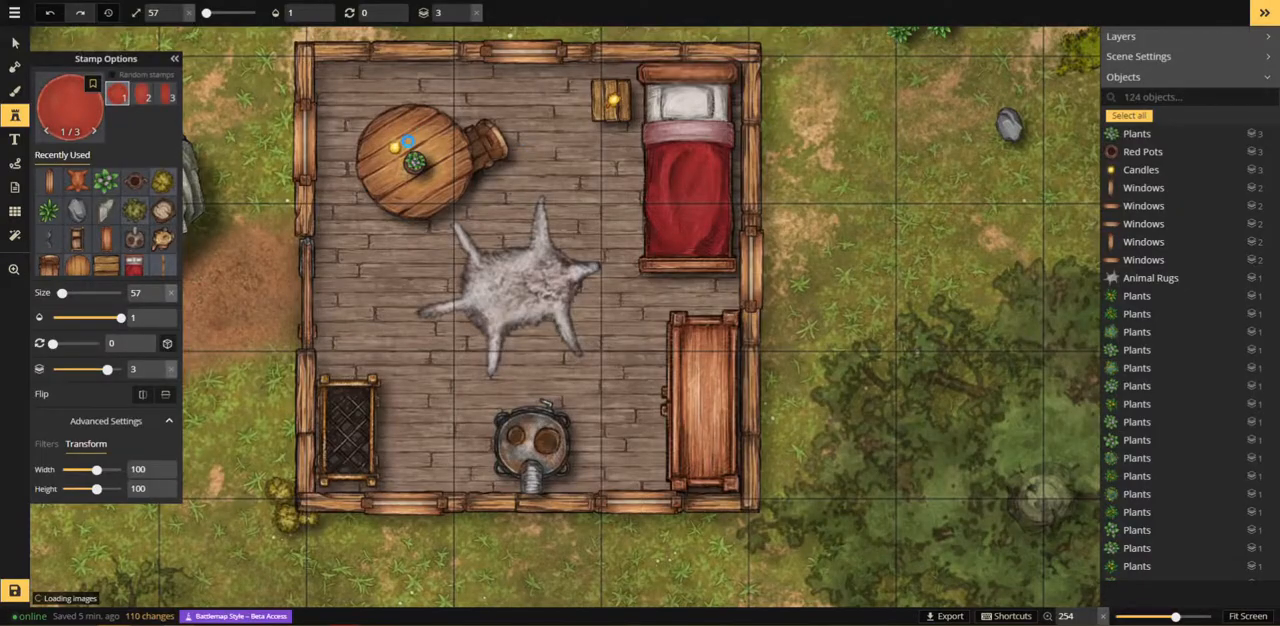
click(464, 17)
click(414, 162)
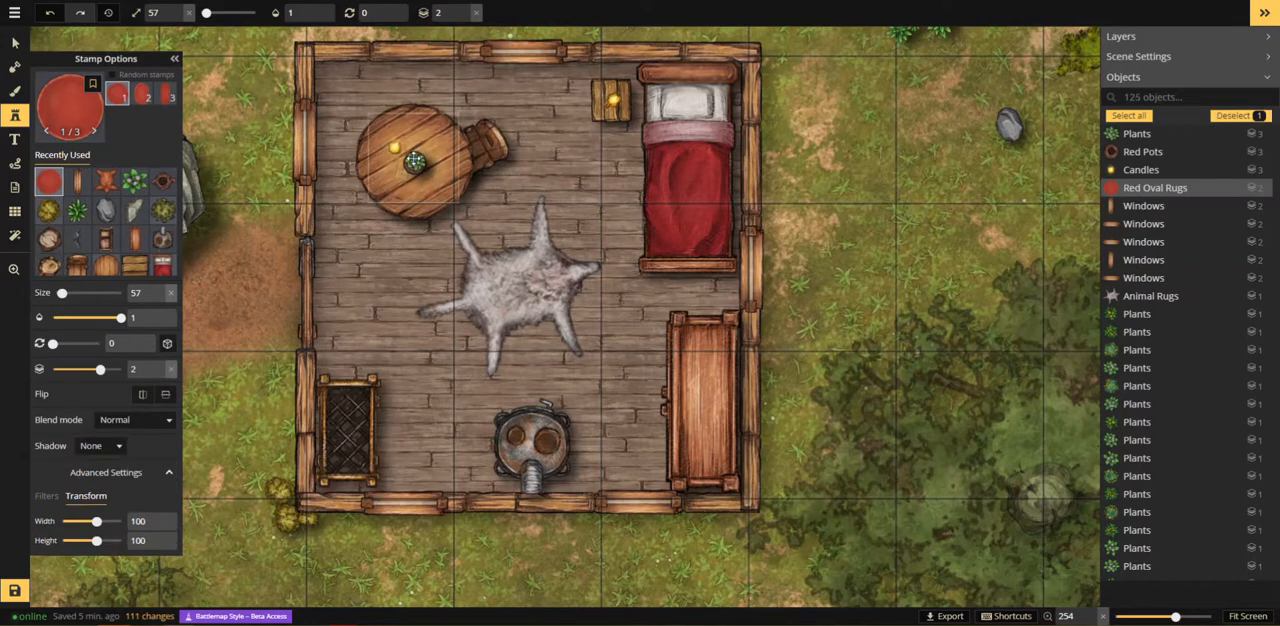
drag(414, 162, 413, 165)
Step: Recolor the oval rug on the round table blue by setting its hue filter to 241, and leave nothing selected
key(v)
scroll(820, 220, down, 5)
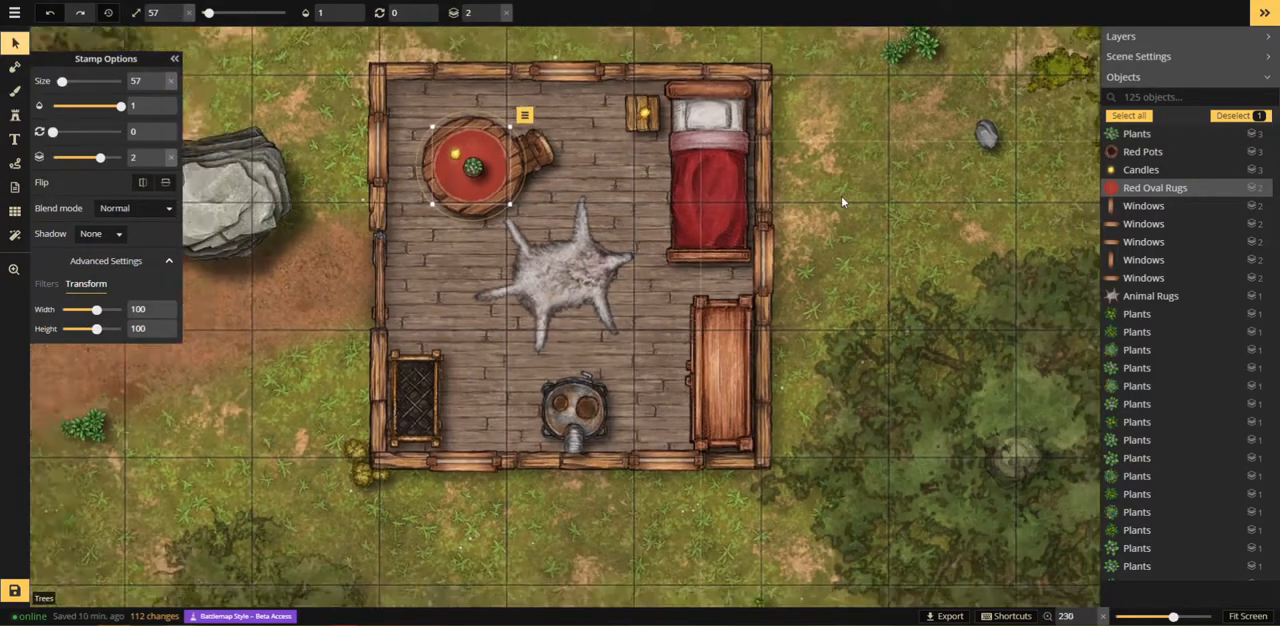
scroll(816, 210, up, 7)
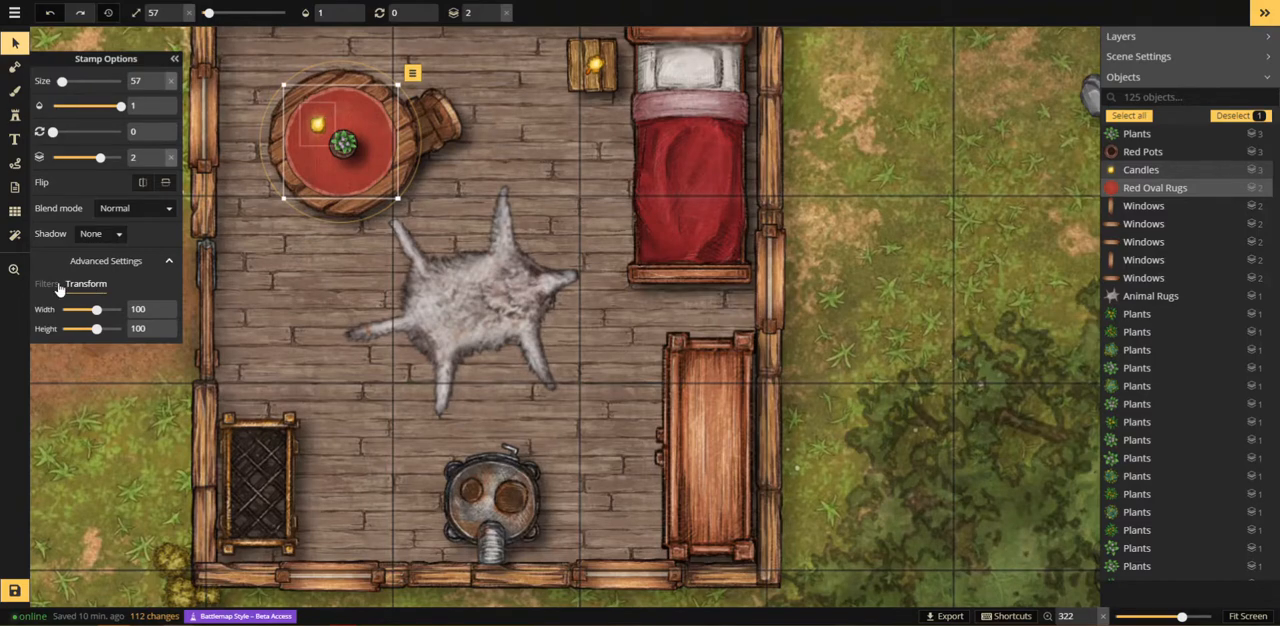
click(58, 286)
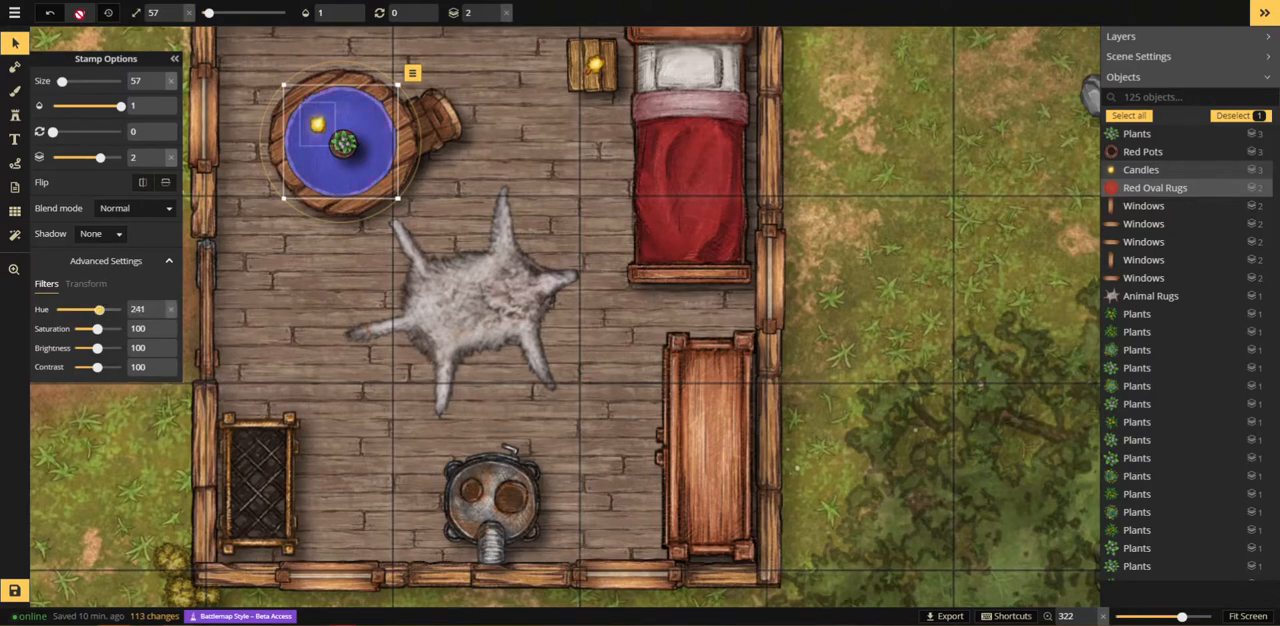
click(900, 259)
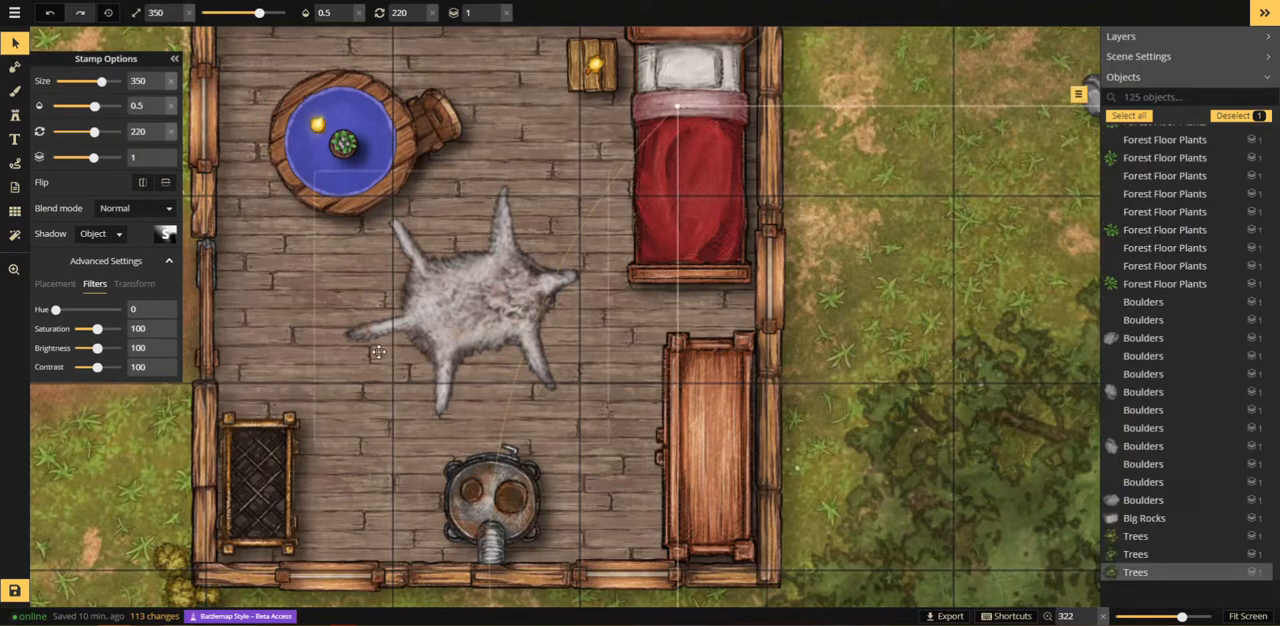
scroll(166, 393, down, 2)
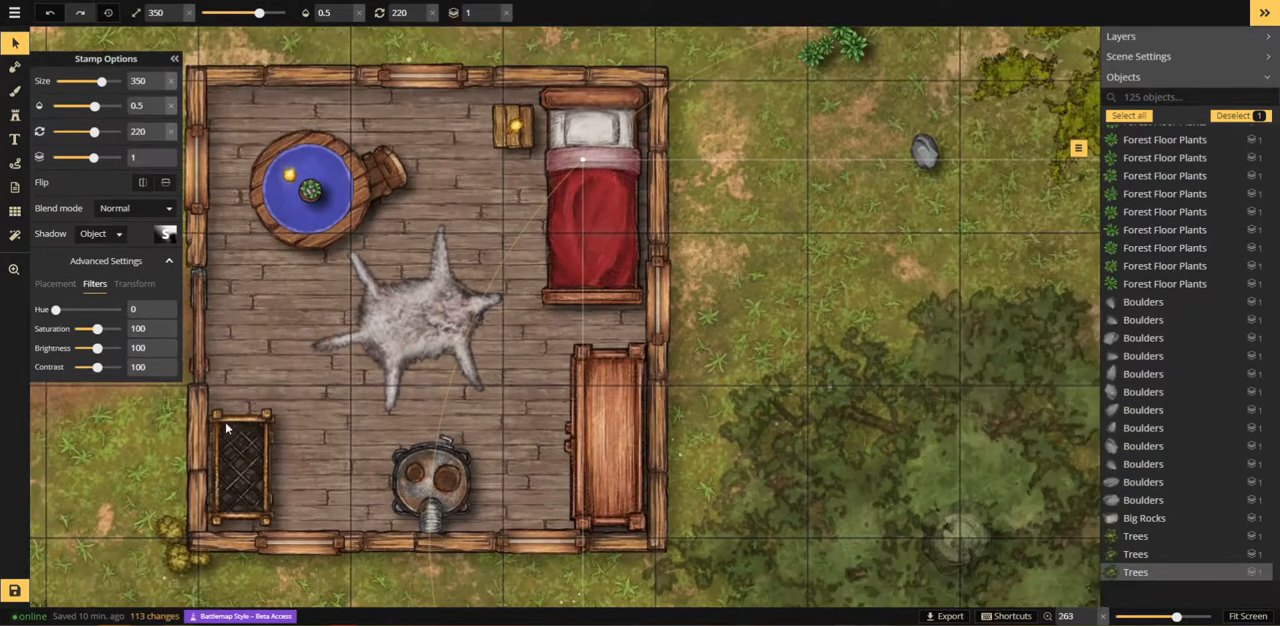
scroll(166, 440, down, 1)
click(128, 479)
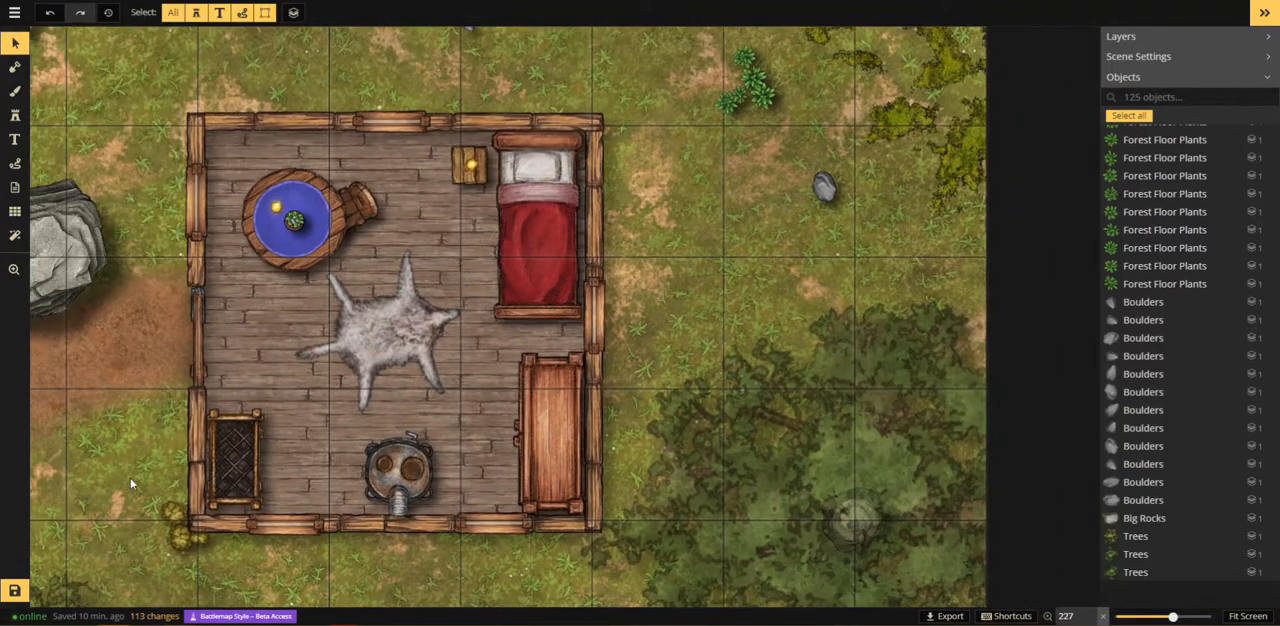
Step: Search the stamp catalog for "small" and choose the Small Rocks set as the active stamp
scroll(130, 484, down, 4)
key(space)
drag(130, 484, 432, 237)
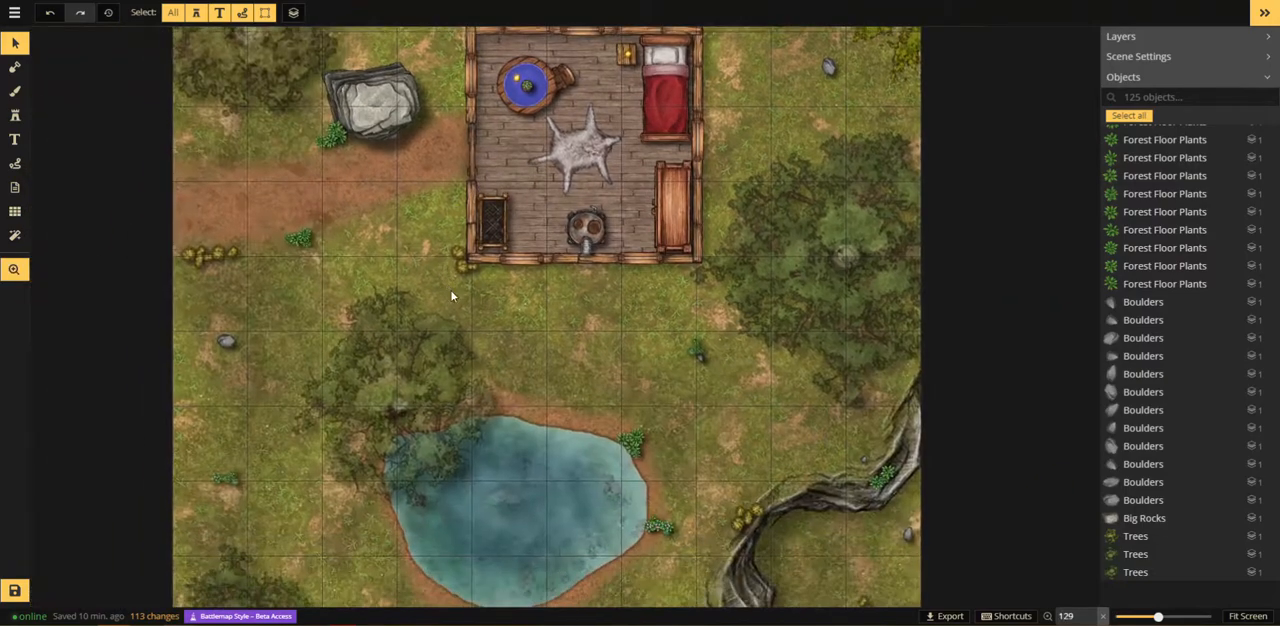
scroll(450, 292, down, 1)
key(space)
drag(462, 362, 406, 256)
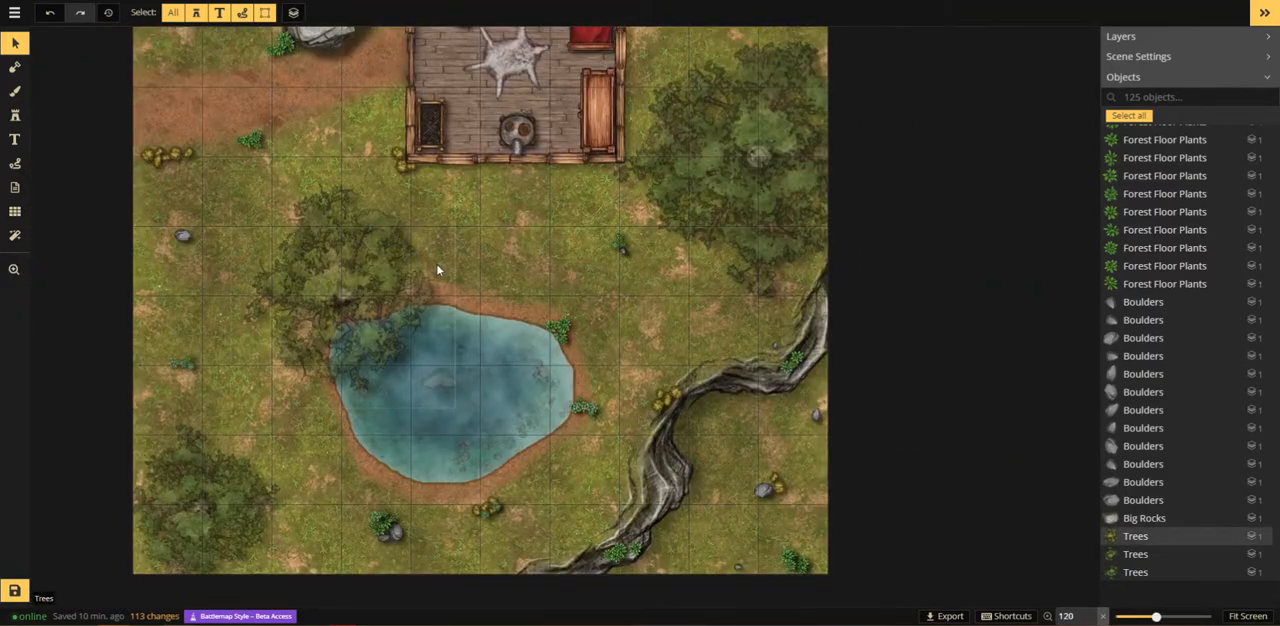
scroll(436, 268, down, 1)
click(14, 115)
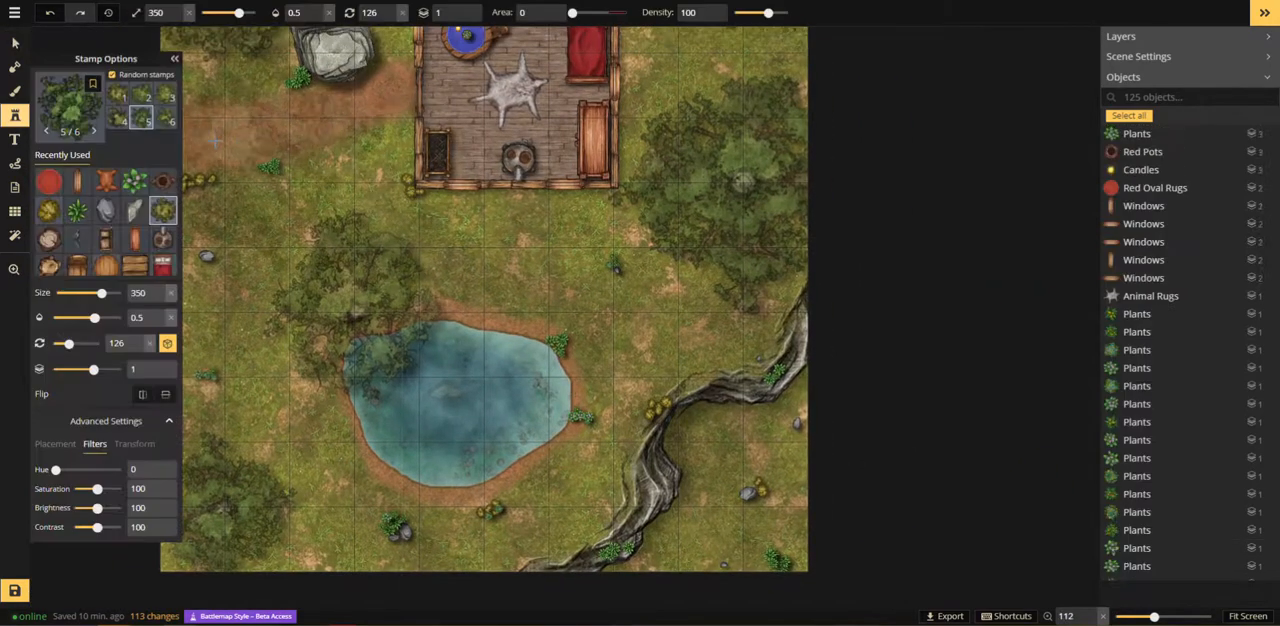
click(66, 108)
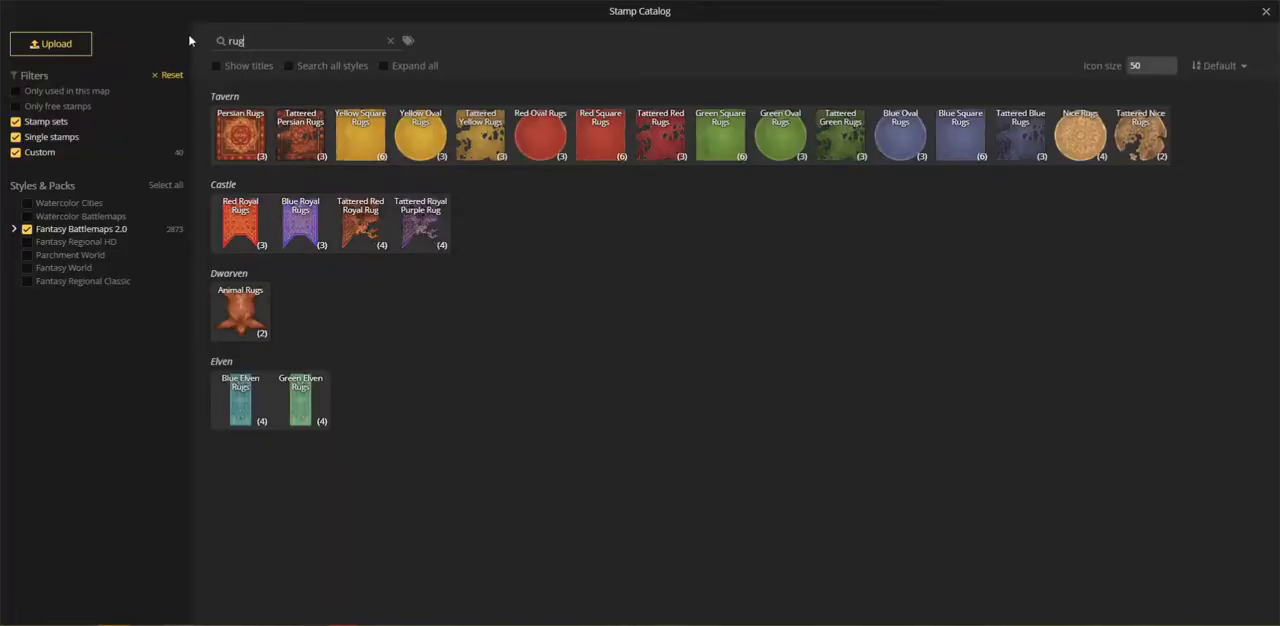
text(small)
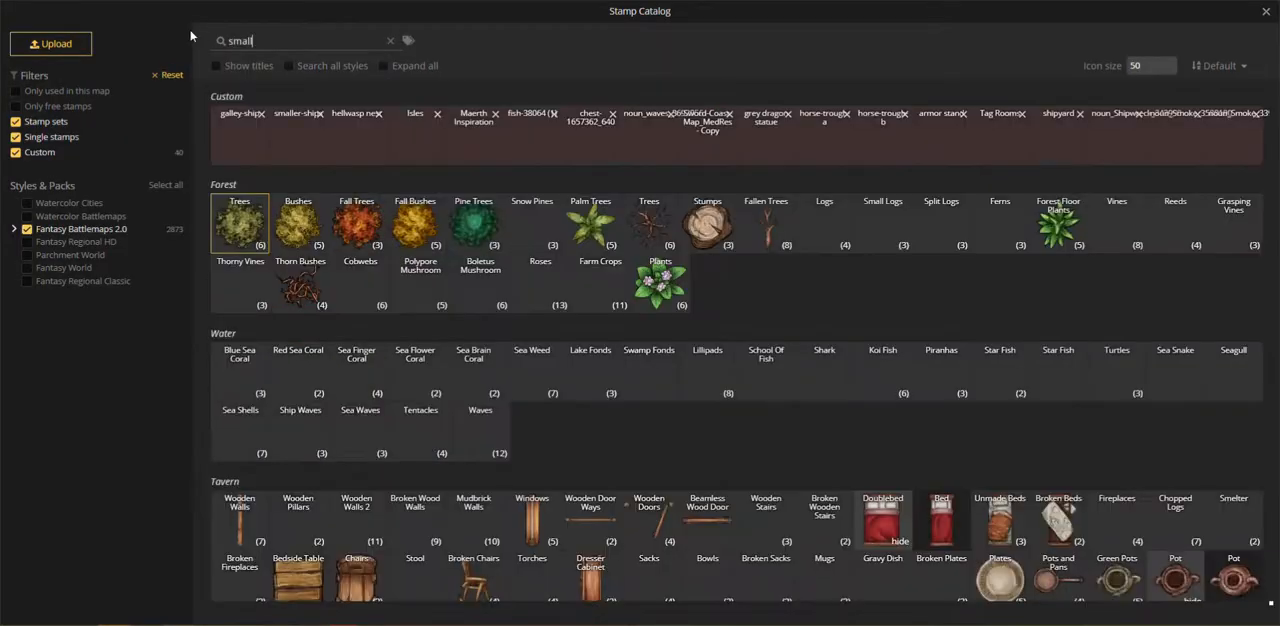
click(242, 311)
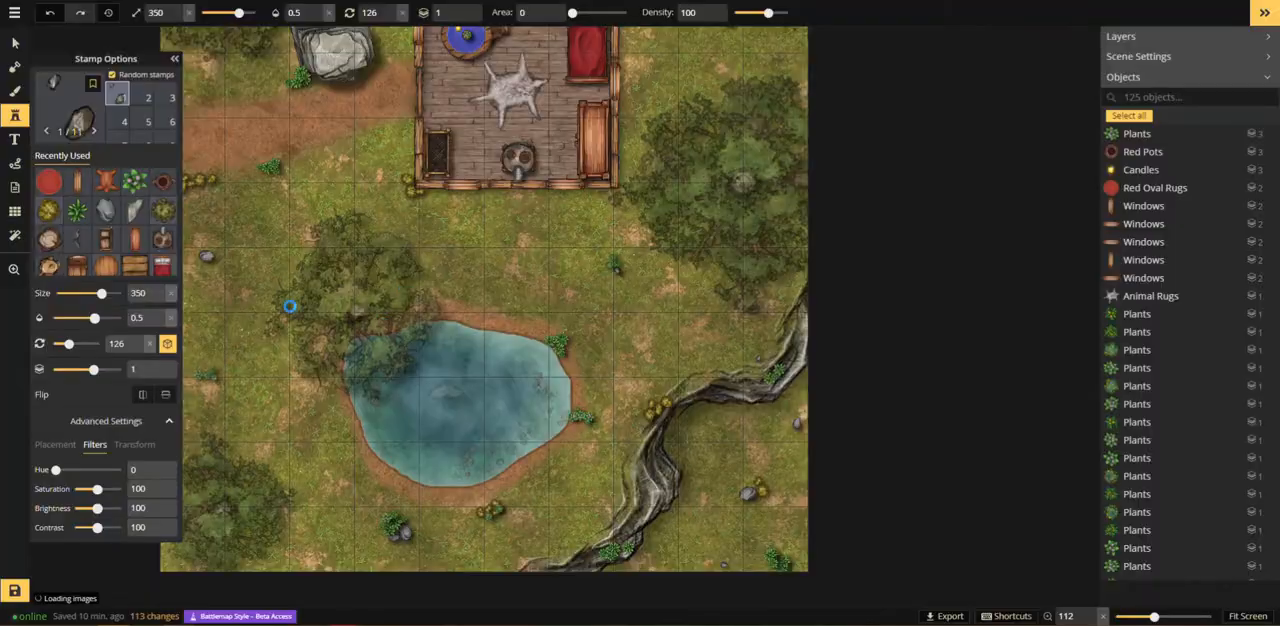
Step: Set the Small Rocks stamp's opacity to 1 and its size to 30
scroll(264, 228, up, 5)
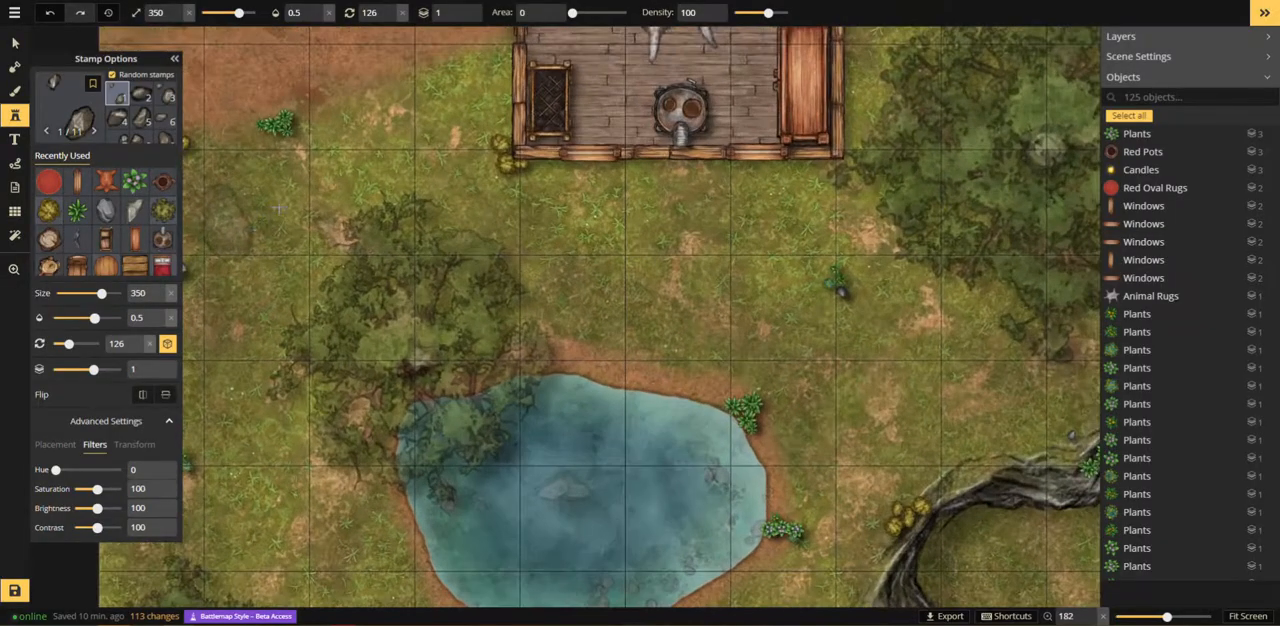
click(329, 13)
click(205, 12)
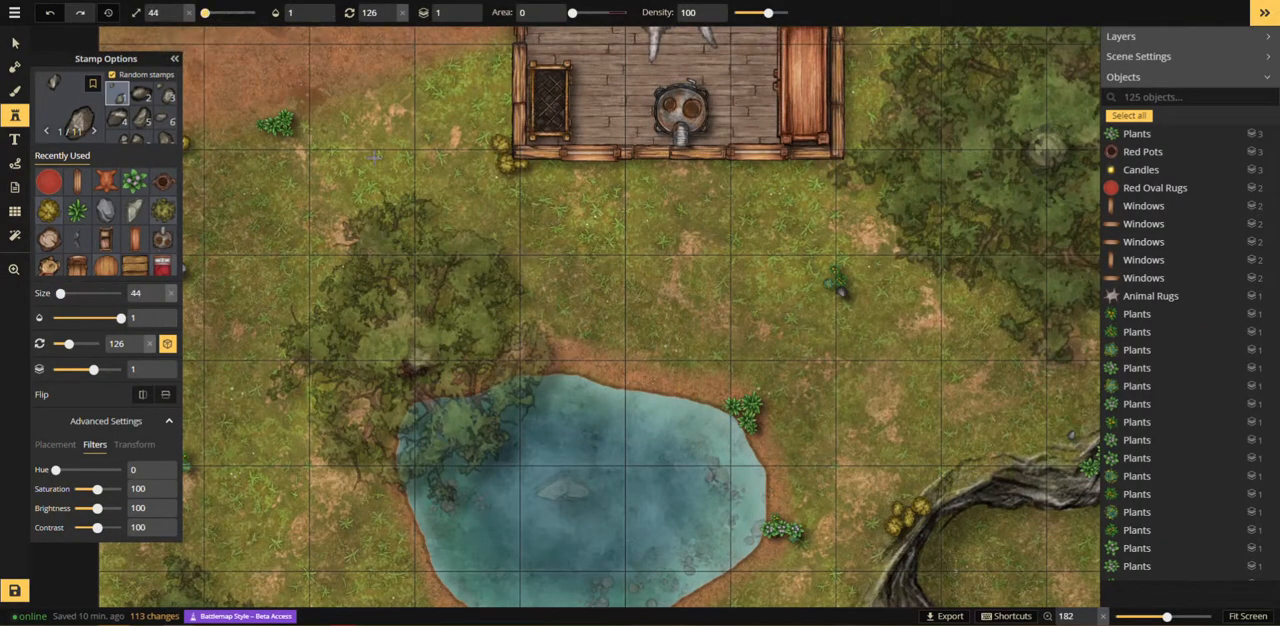
scroll(380, 161, up, 1)
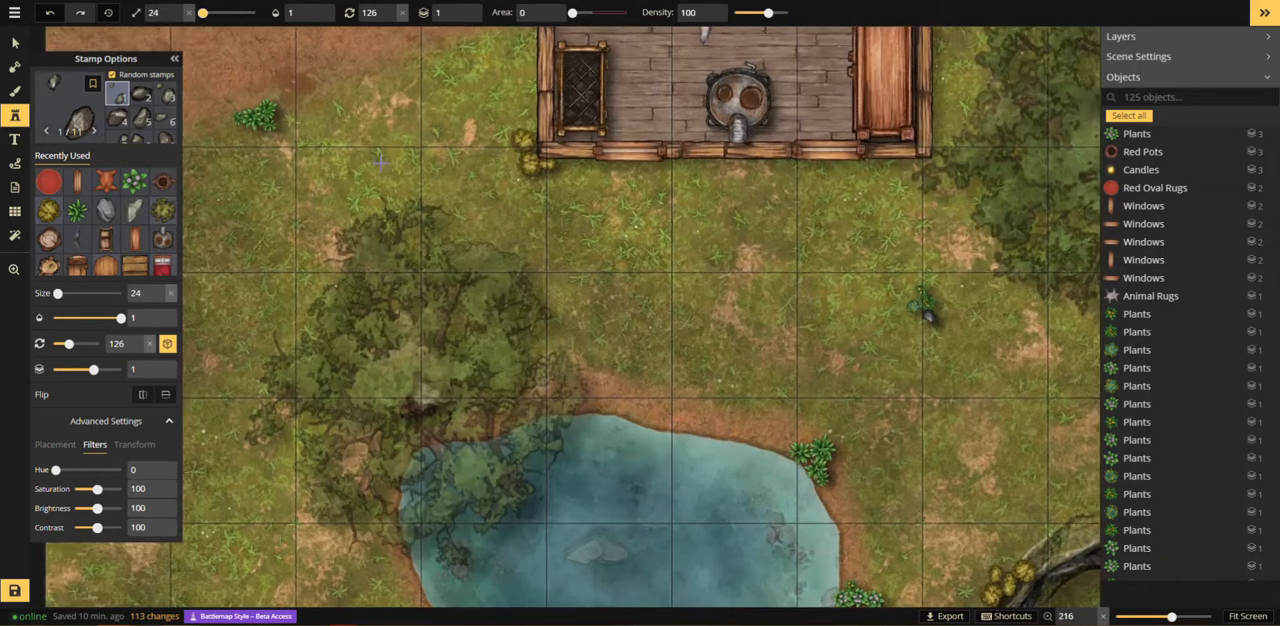
click(176, 10)
scroll(359, 190, down, 4)
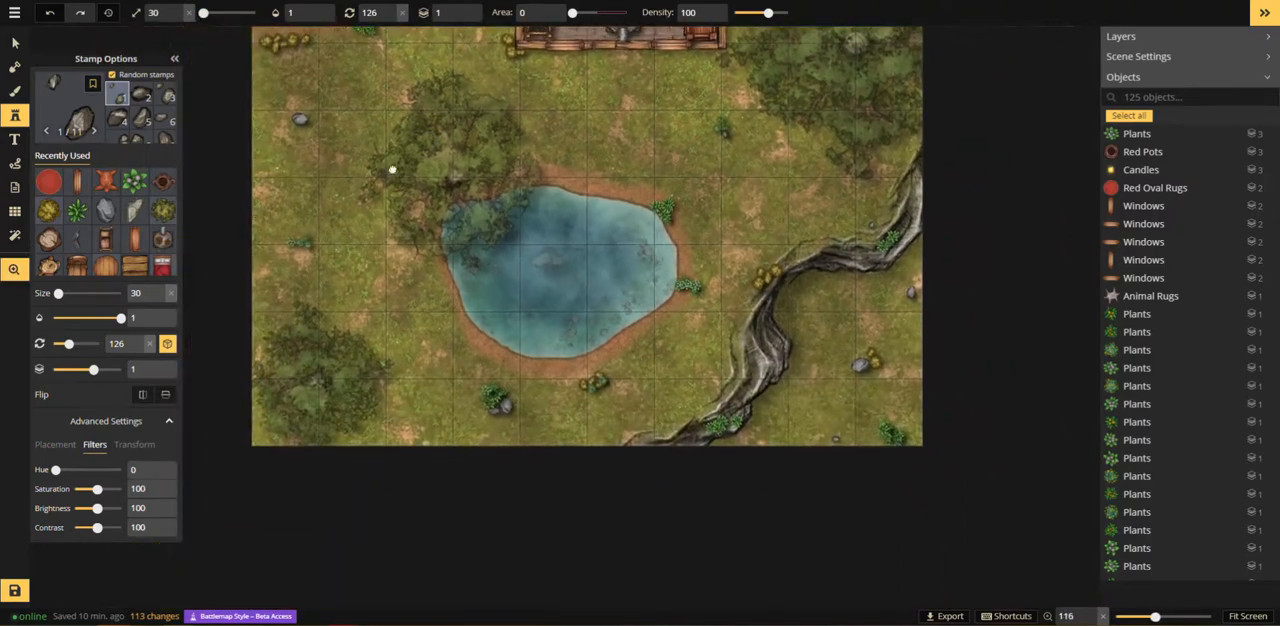
Step: Scatter randomized Small Rocks stamps over the grass around the pond and beside the cliff
click(317, 184)
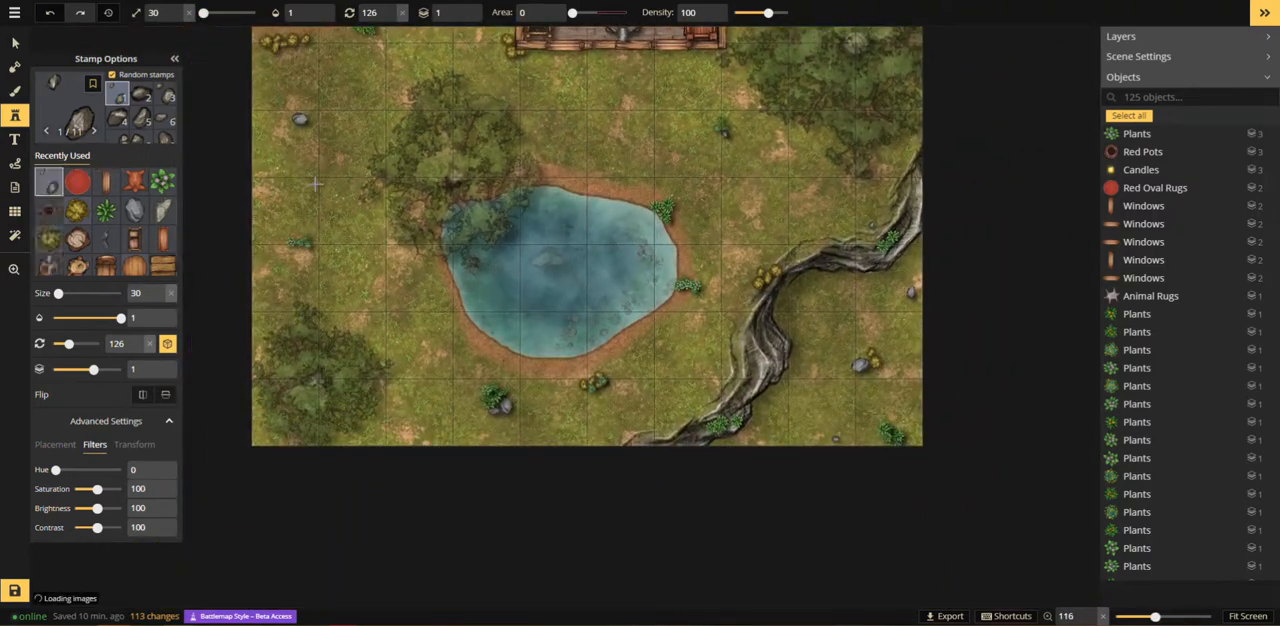
click(397, 332)
click(498, 433)
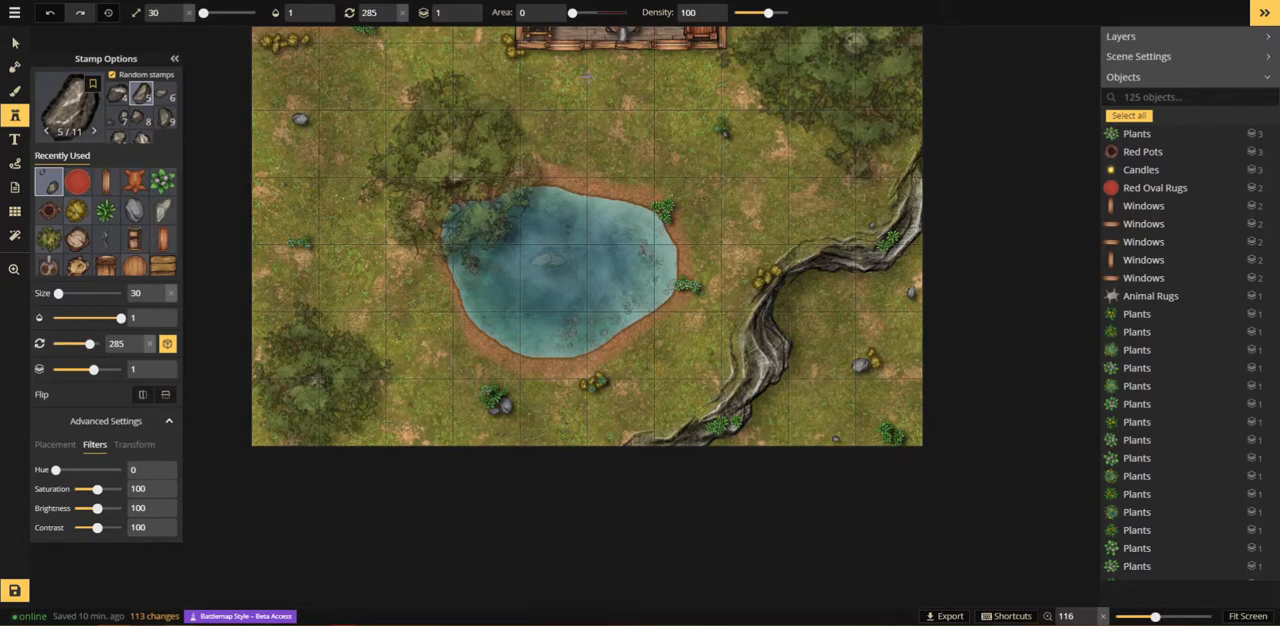
click(871, 226)
click(823, 406)
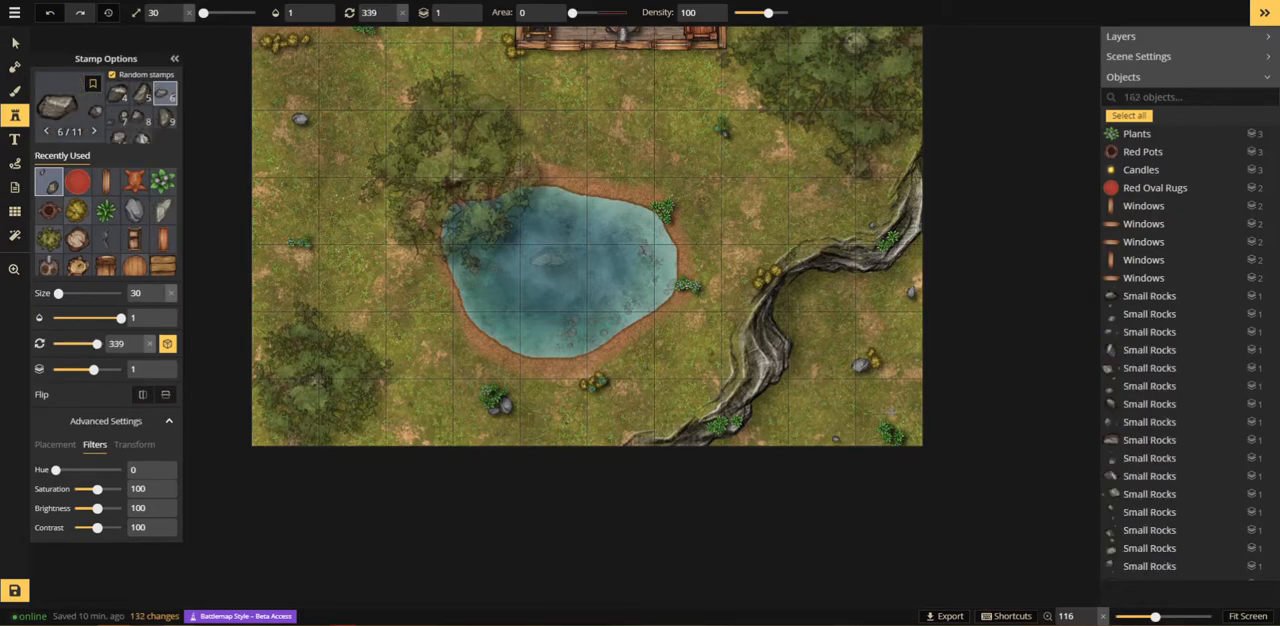
click(896, 407)
Step: Scatter more randomized Small Rocks stamps over the grass around the building in the upper part of the map
drag(799, 245, 720, 610)
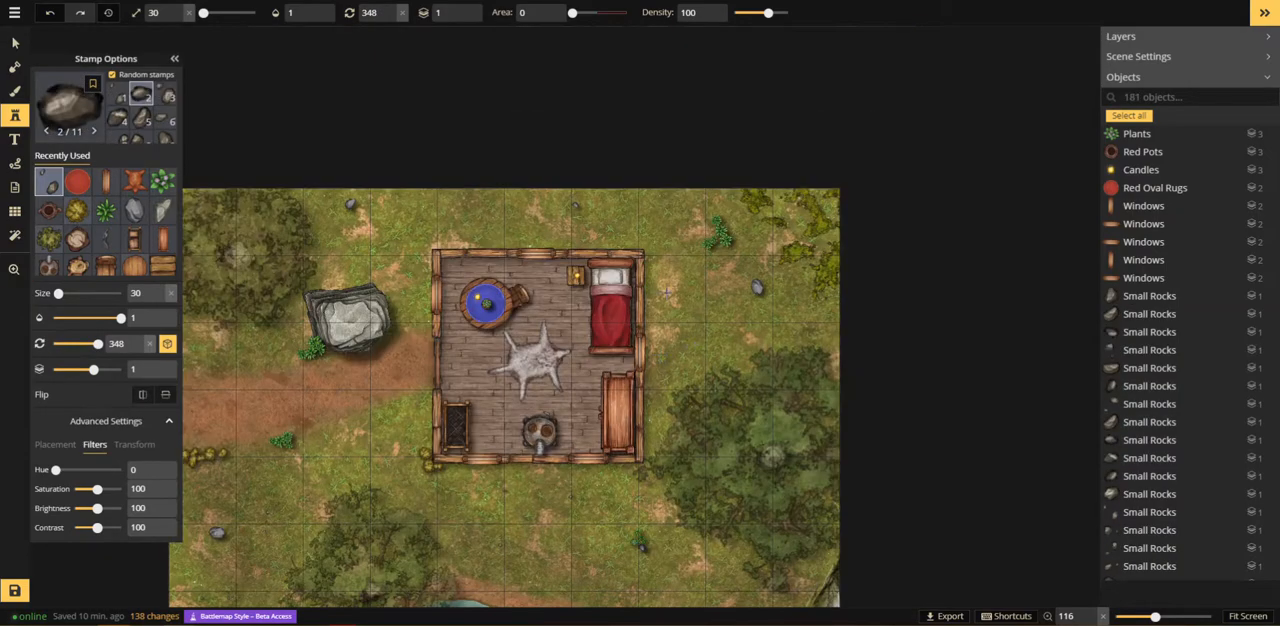
click(432, 200)
click(478, 221)
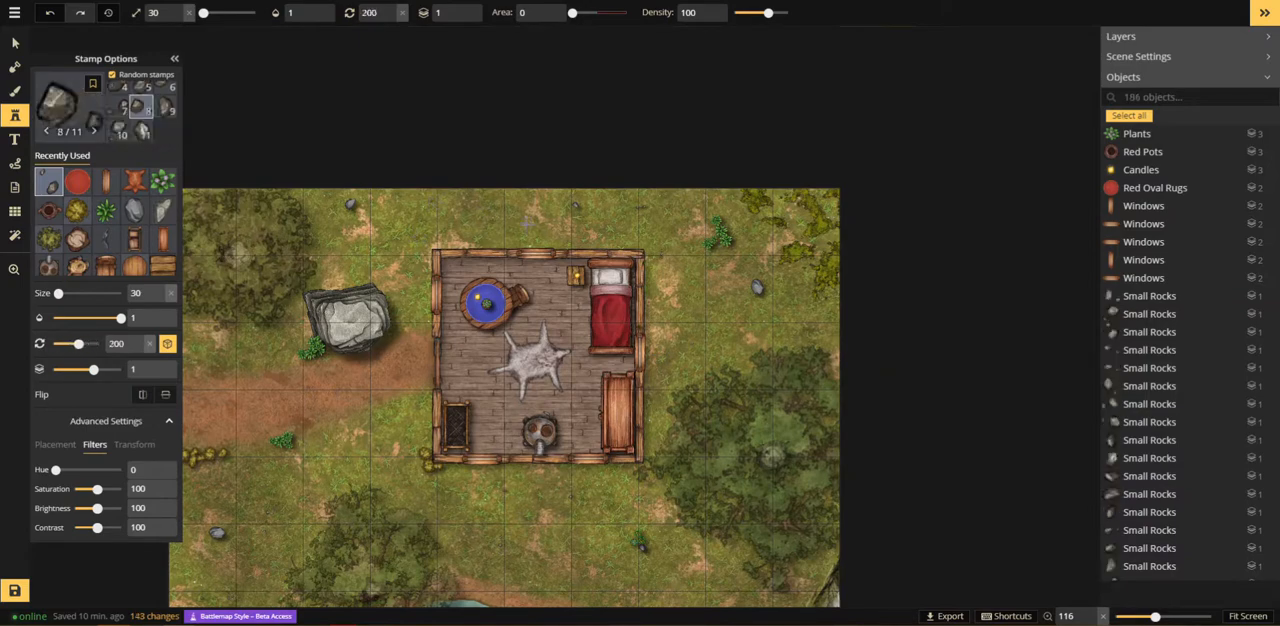
click(330, 211)
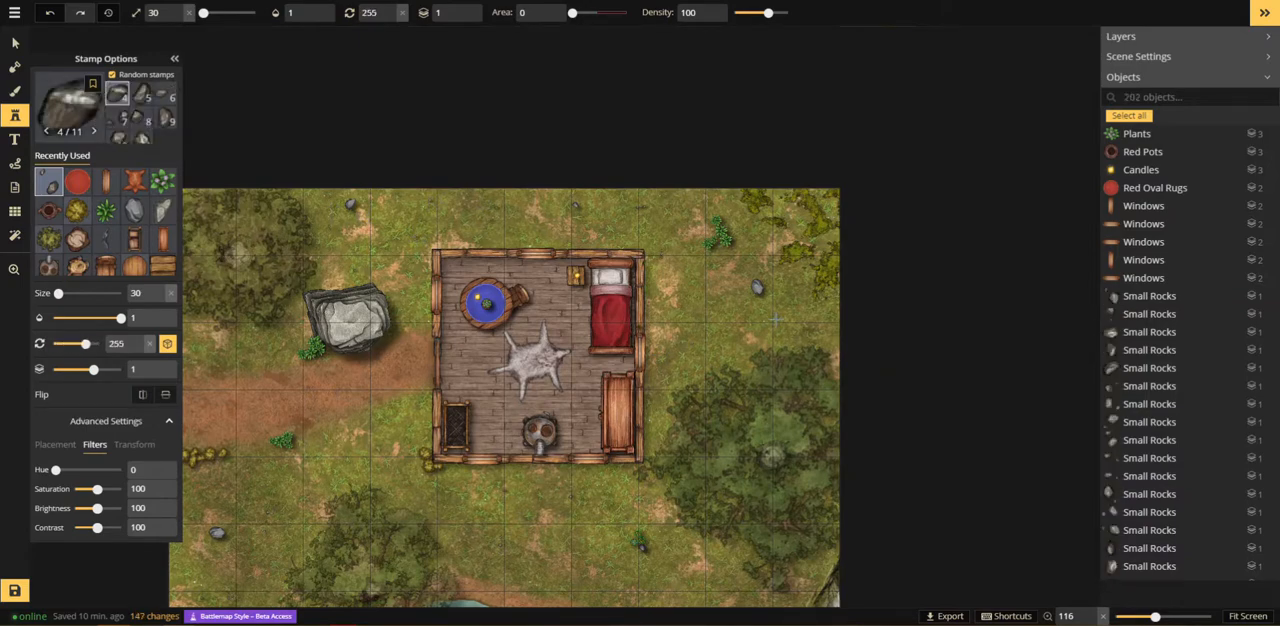
drag(466, 467, 655, 138)
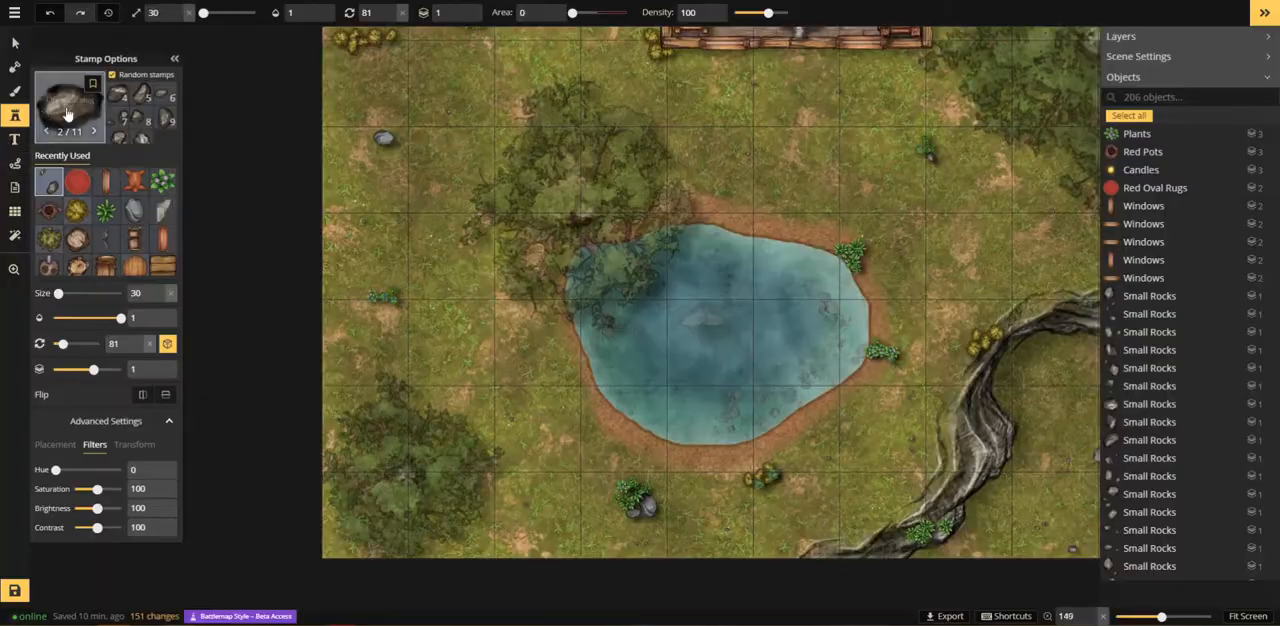
click(66, 108)
key(Escape)
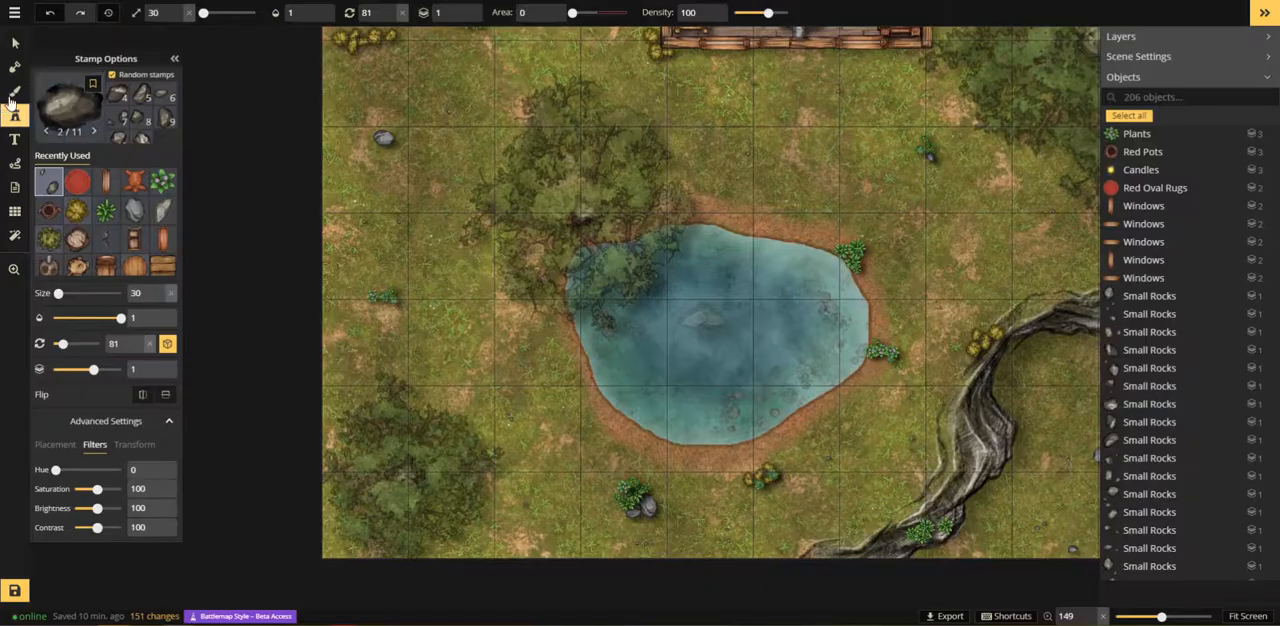
Step: Set up a round foreground brush with the recently used grey pebble texture and an opacity of 0.1
click(15, 92)
click(88, 209)
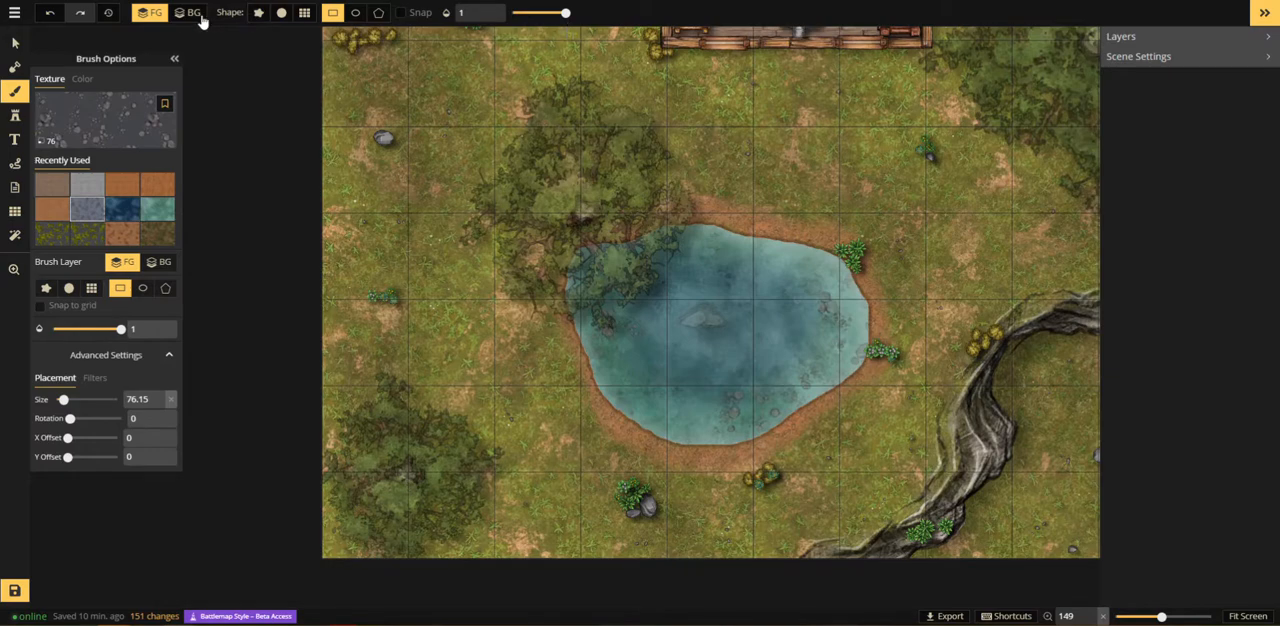
drag(541, 14, 505, 13)
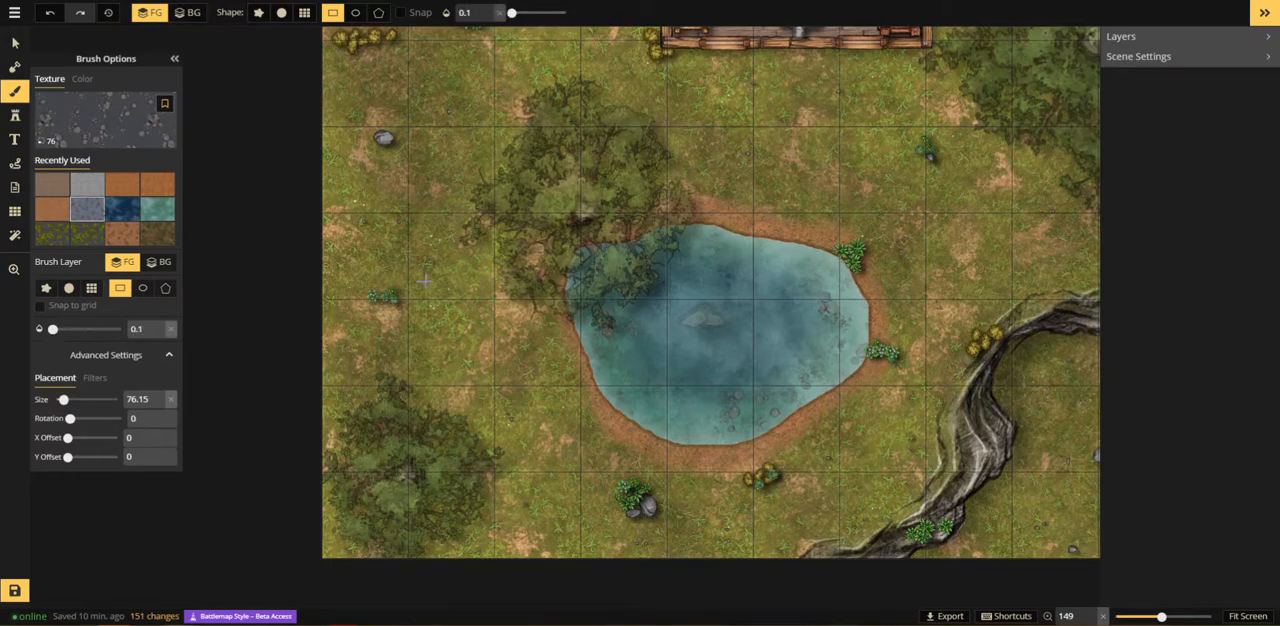
click(281, 15)
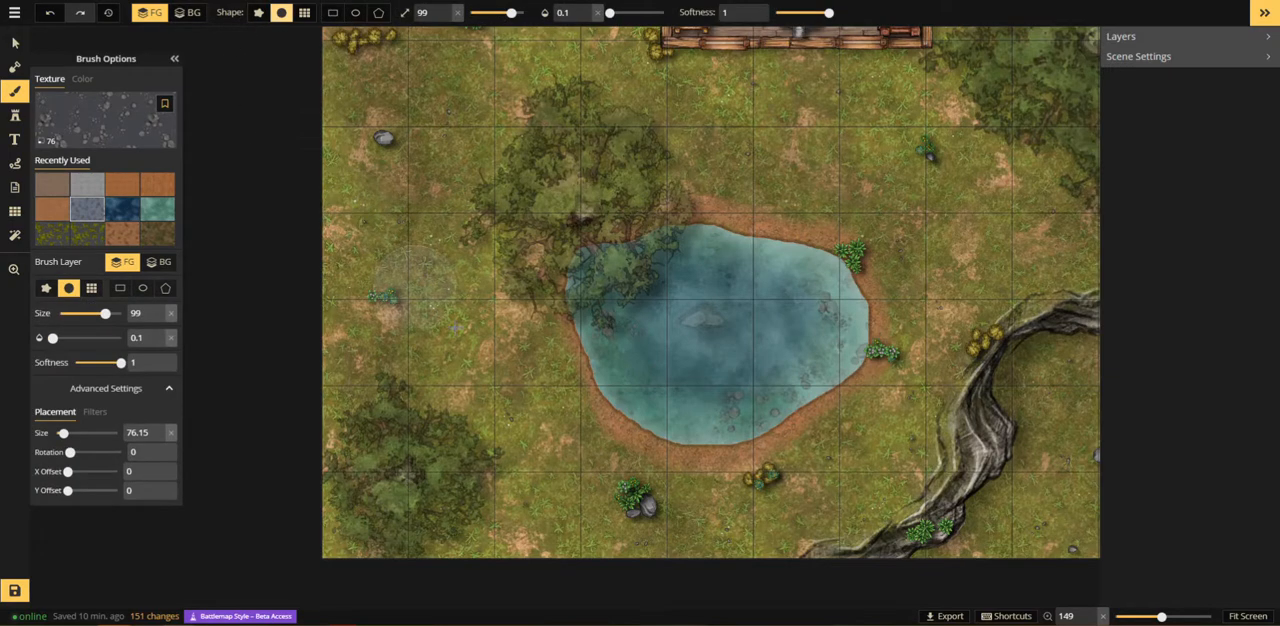
Step: Dab the faint pebble texture at brush size 99 onto the grass at the map's lower edge, below the pond
drag(588, 451, 454, 250)
scroll(397, 367, up, 3)
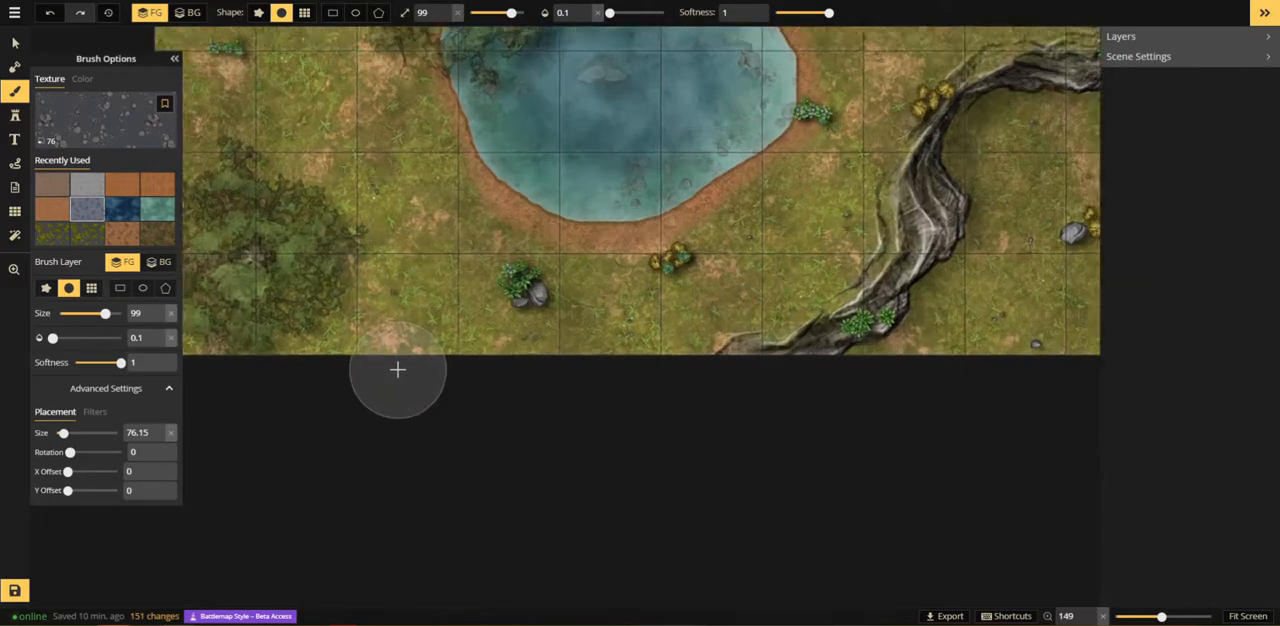
click(396, 364)
click(397, 360)
click(397, 353)
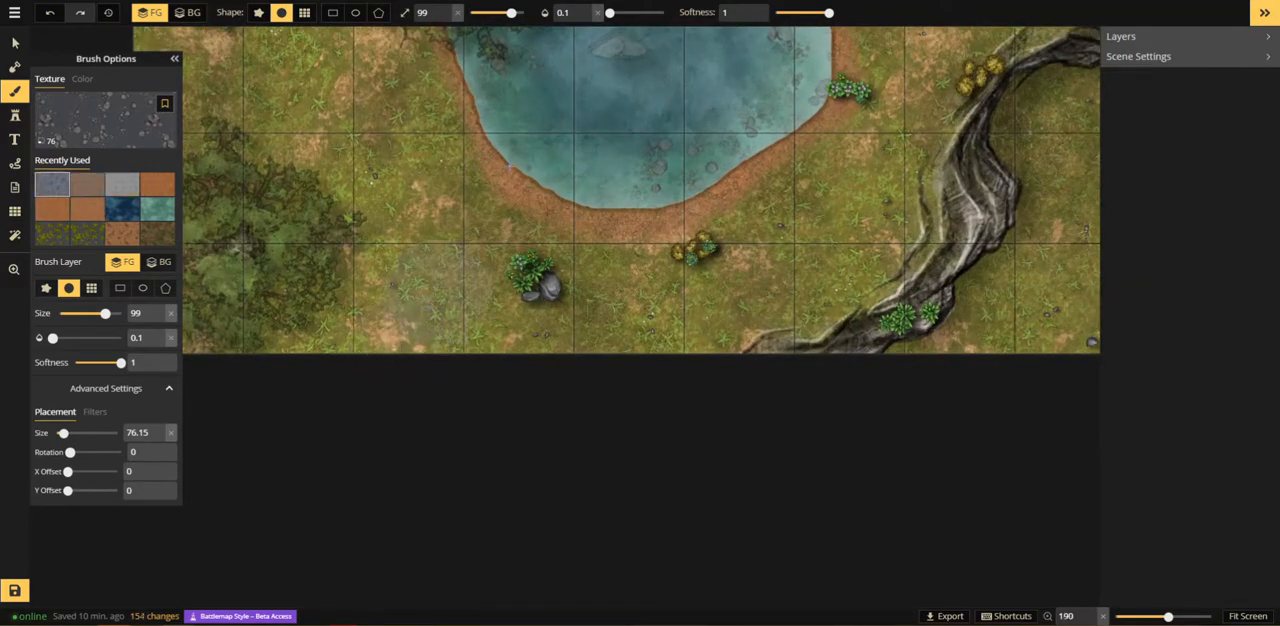
Step: Set the pebble brush to opacity 1 and softness 0, and dab it at size 99 along the map's lower edge below the pond
click(597, 13)
click(400, 368)
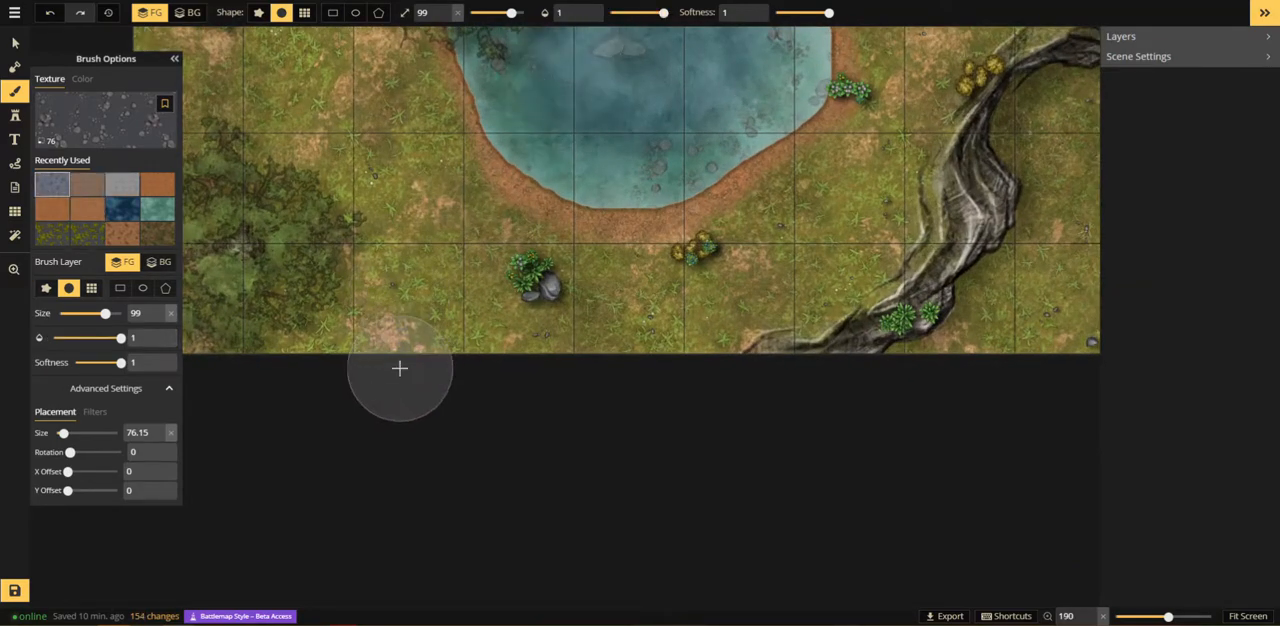
click(398, 362)
drag(829, 12, 772, 12)
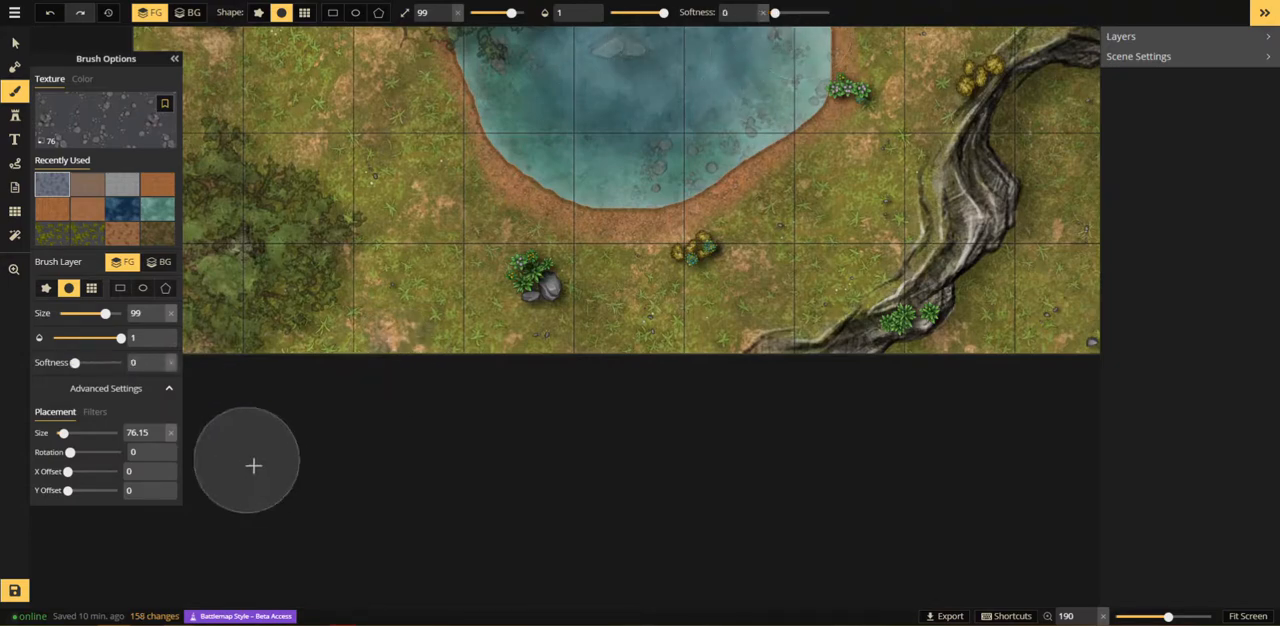
click(391, 370)
click(403, 374)
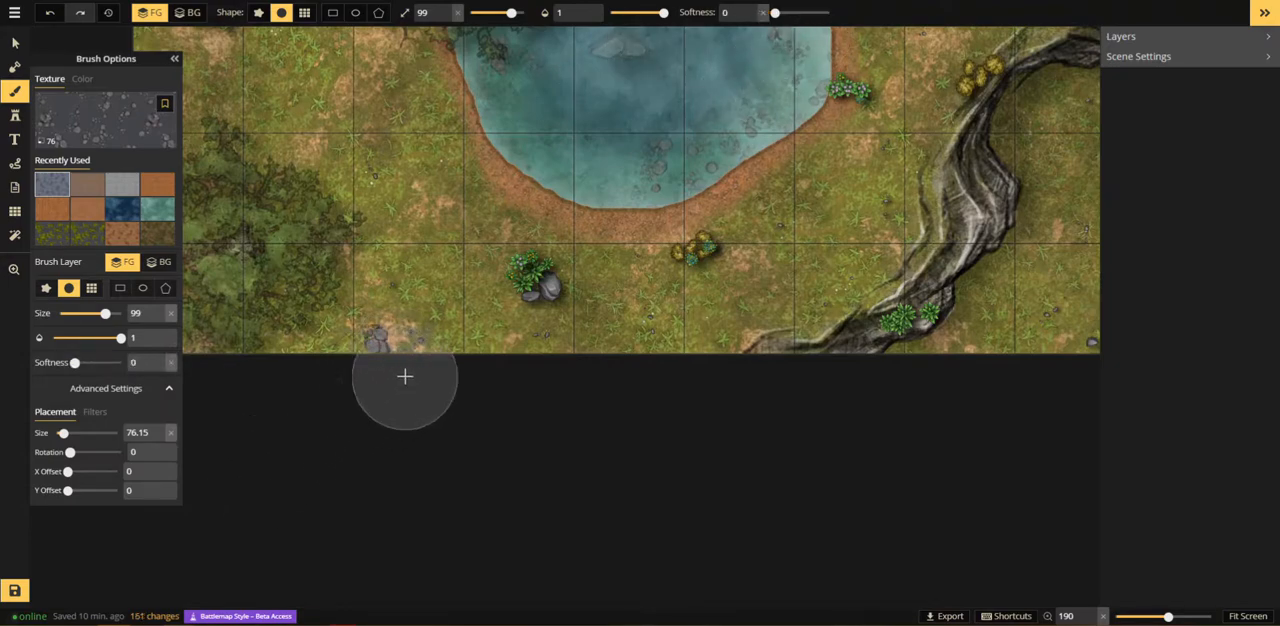
click(376, 373)
click(374, 355)
click(386, 374)
Step: Reduce the brush size to 59 and dab more grey stones around the pebble patch at the map's lower edge
scroll(370, 358, down, 4)
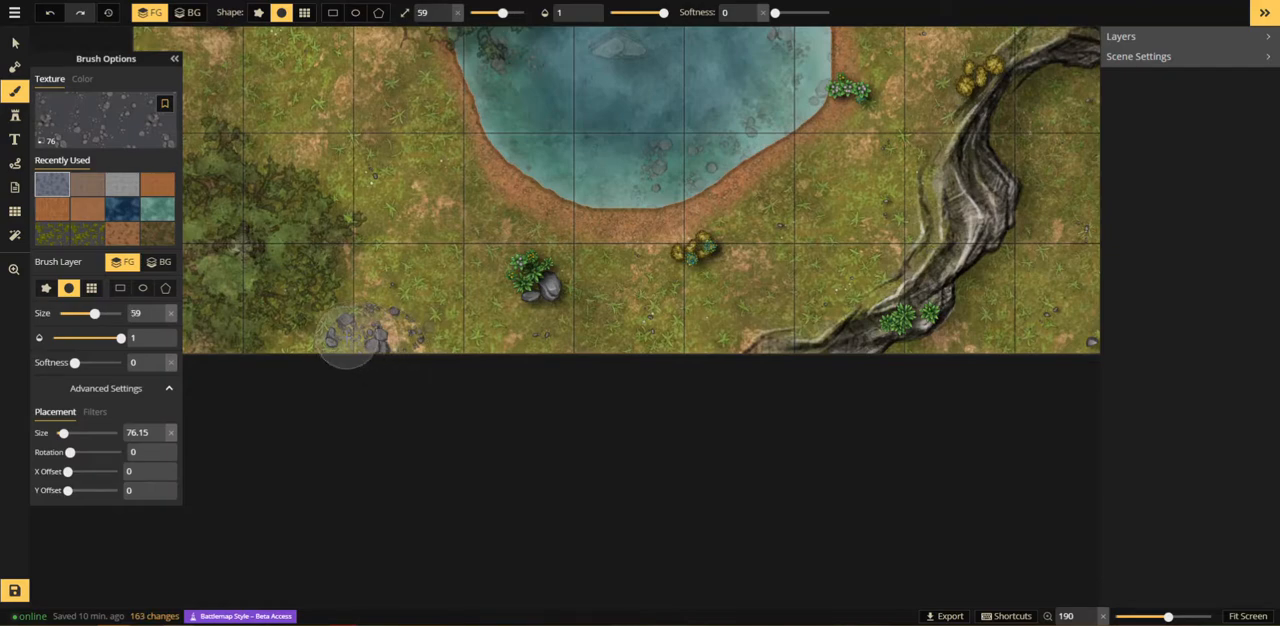
click(333, 350)
click(389, 360)
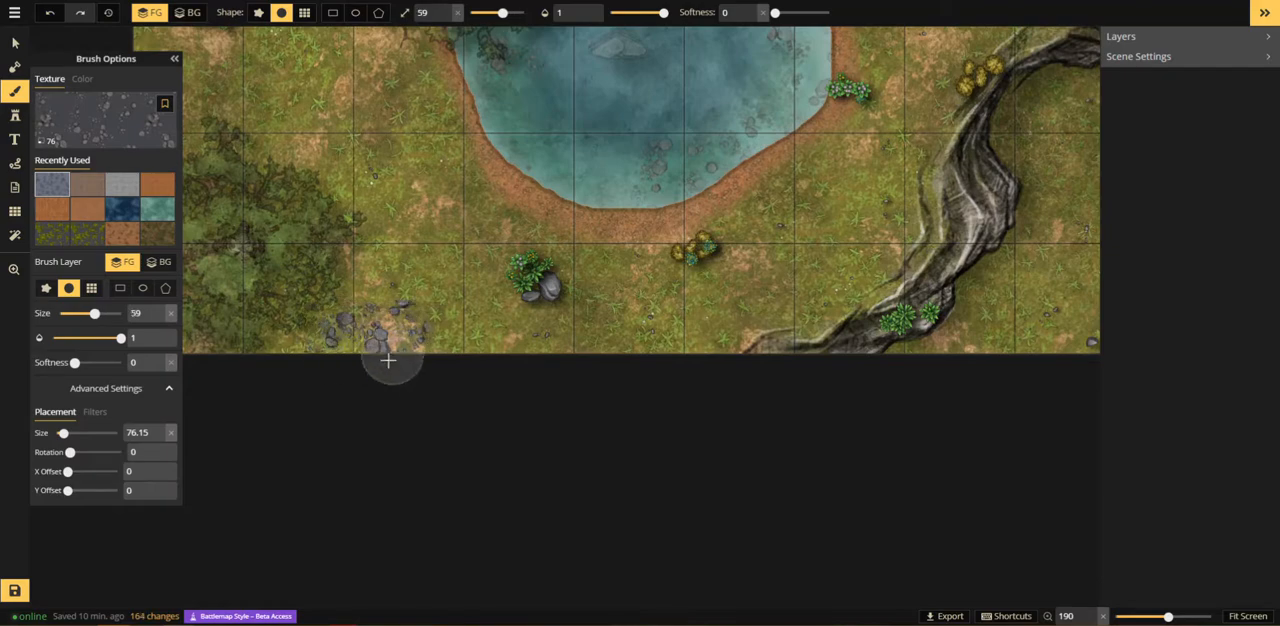
click(402, 360)
scroll(409, 339, up, 5)
scroll(400, 333, up, 2)
click(421, 281)
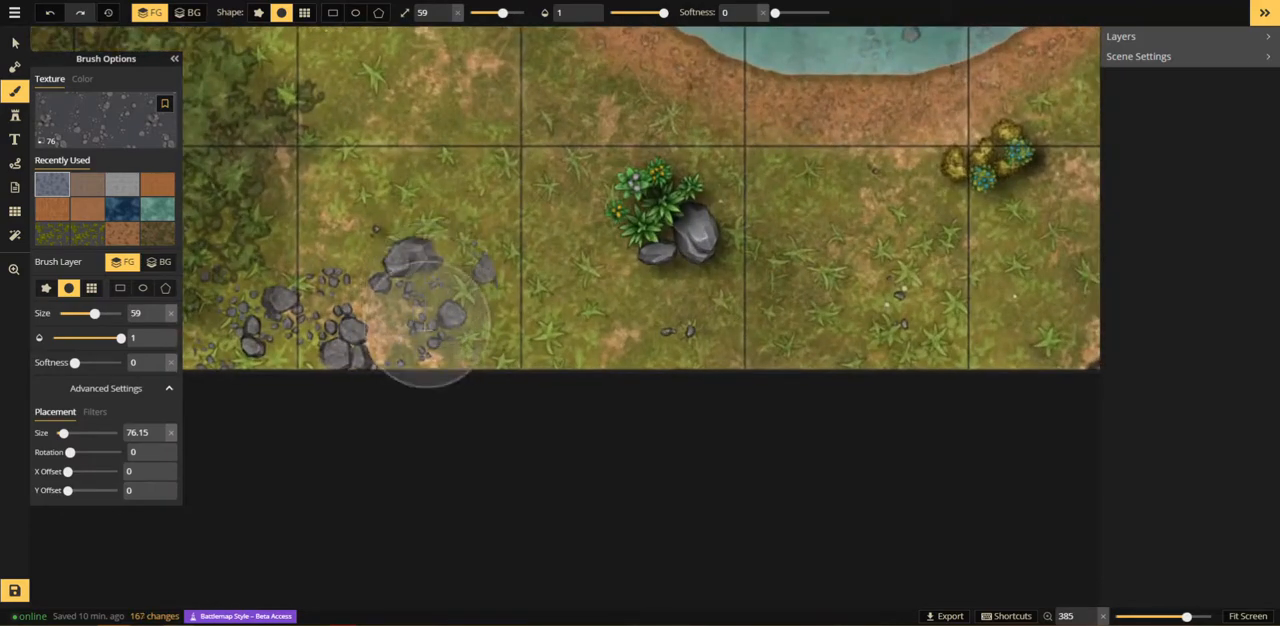
Step: Reduce the brush size to 9 and paint in individual stones between the pebble patch and the plant with boulders
scroll(427, 334, down, 2)
scroll(476, 270, down, 3)
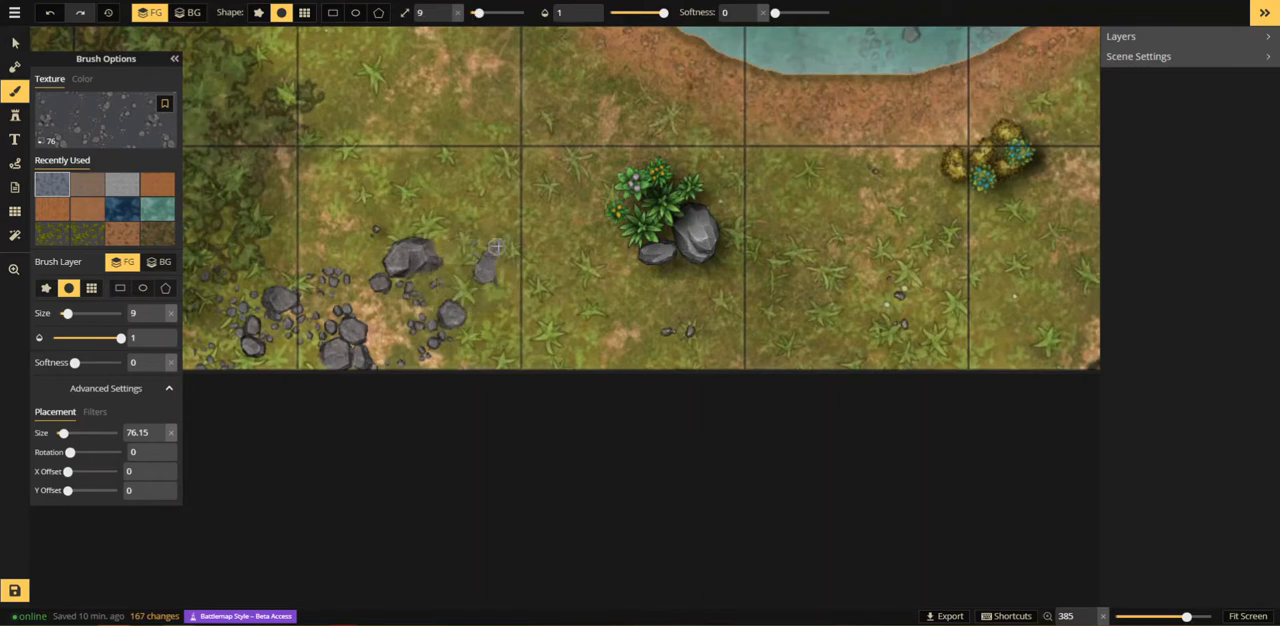
drag(496, 246, 493, 278)
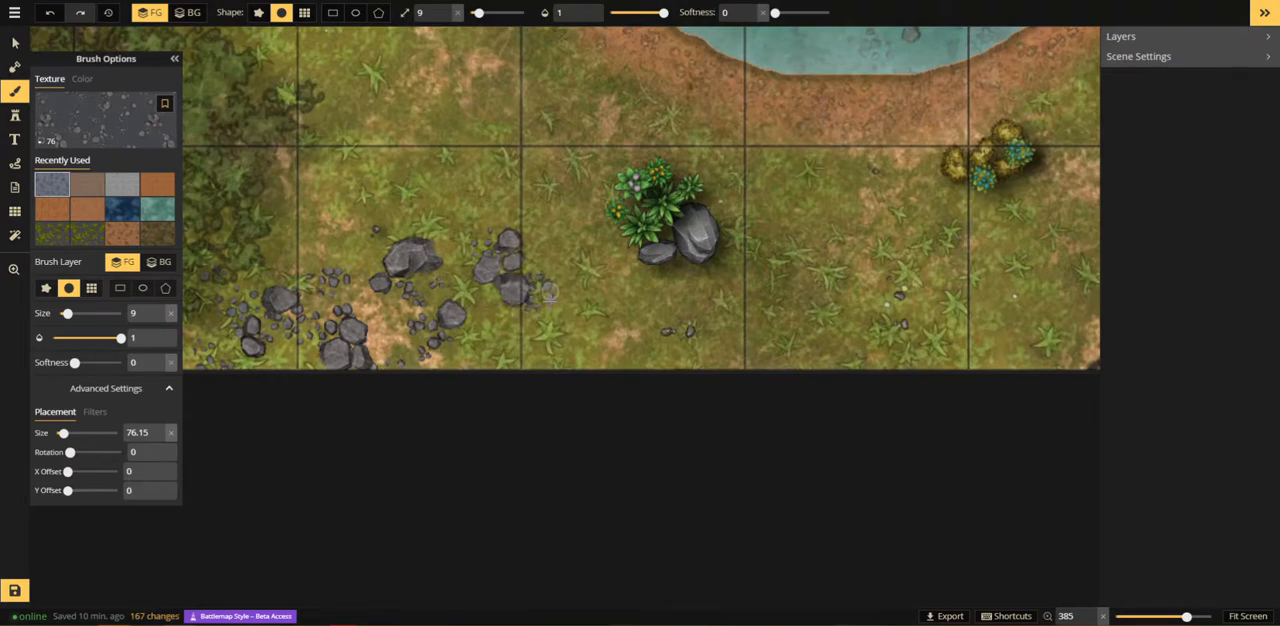
Step: Examine the whole map, from the building down to the pond, the cliffs and the pebble patch
scroll(549, 291, down, 5)
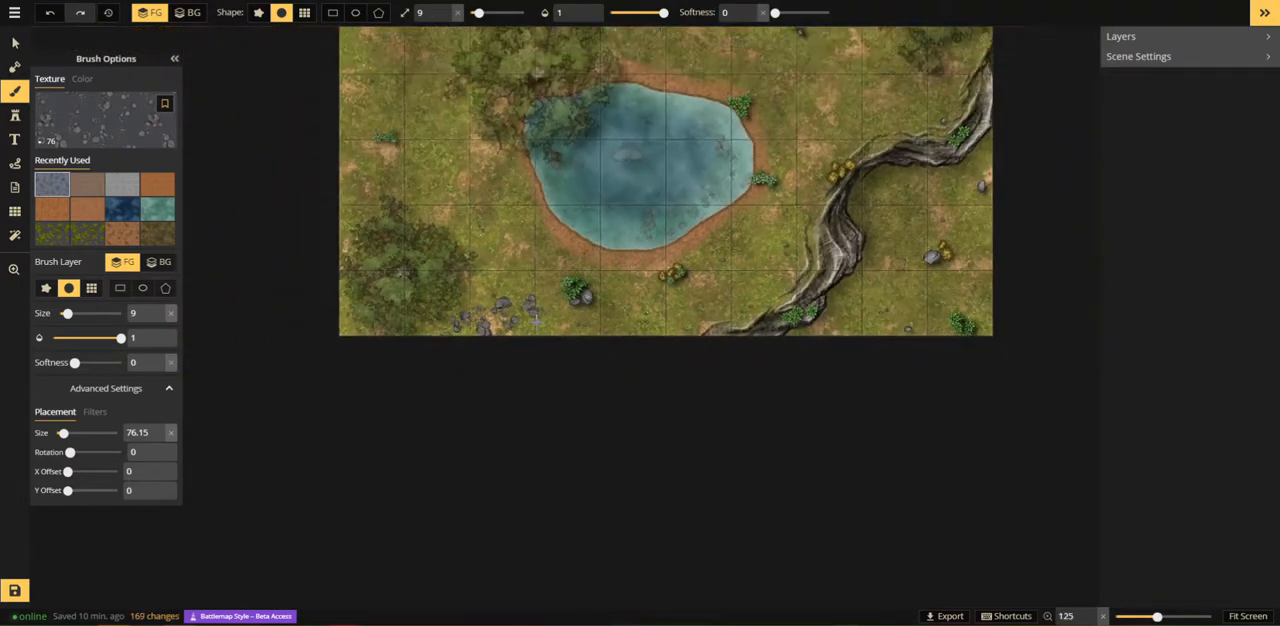
scroll(538, 335, down, 3)
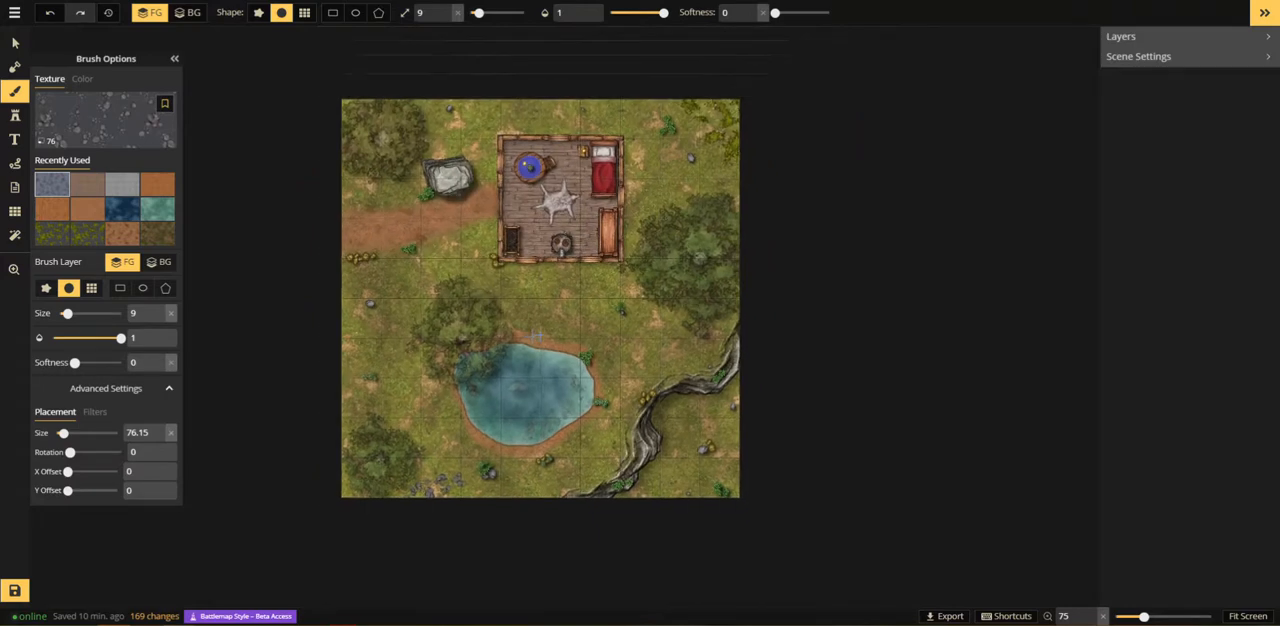
drag(576, 321, 496, 307)
scroll(505, 316, up, 2)
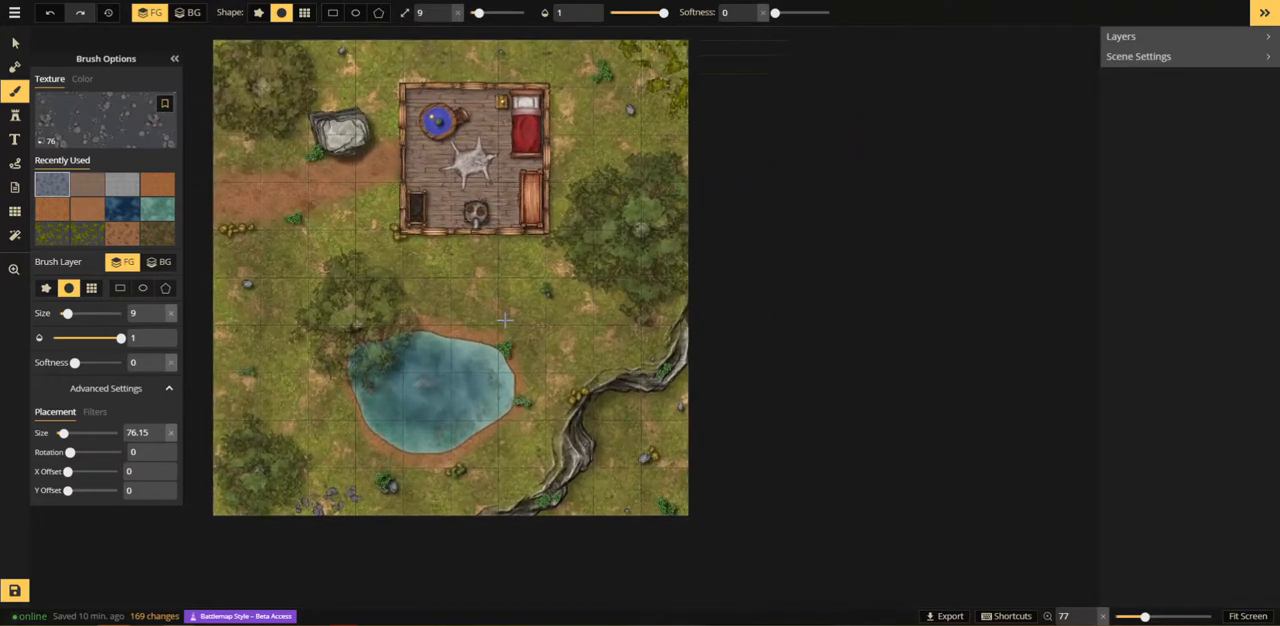
scroll(505, 319, up, 2)
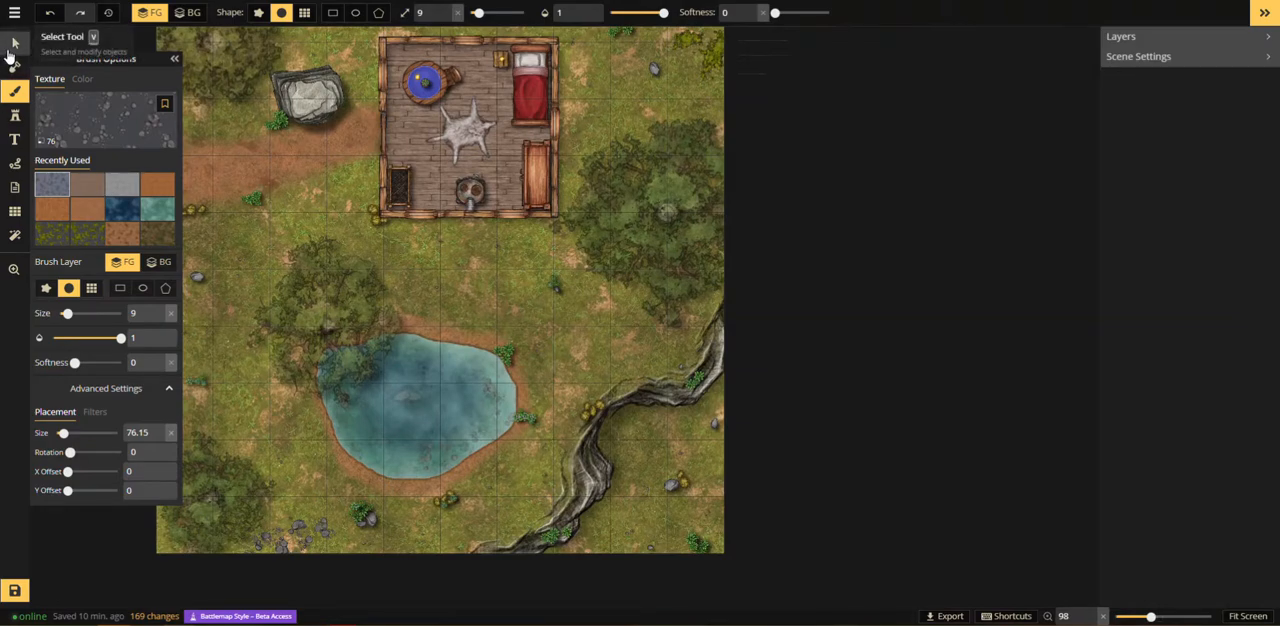
click(12, 48)
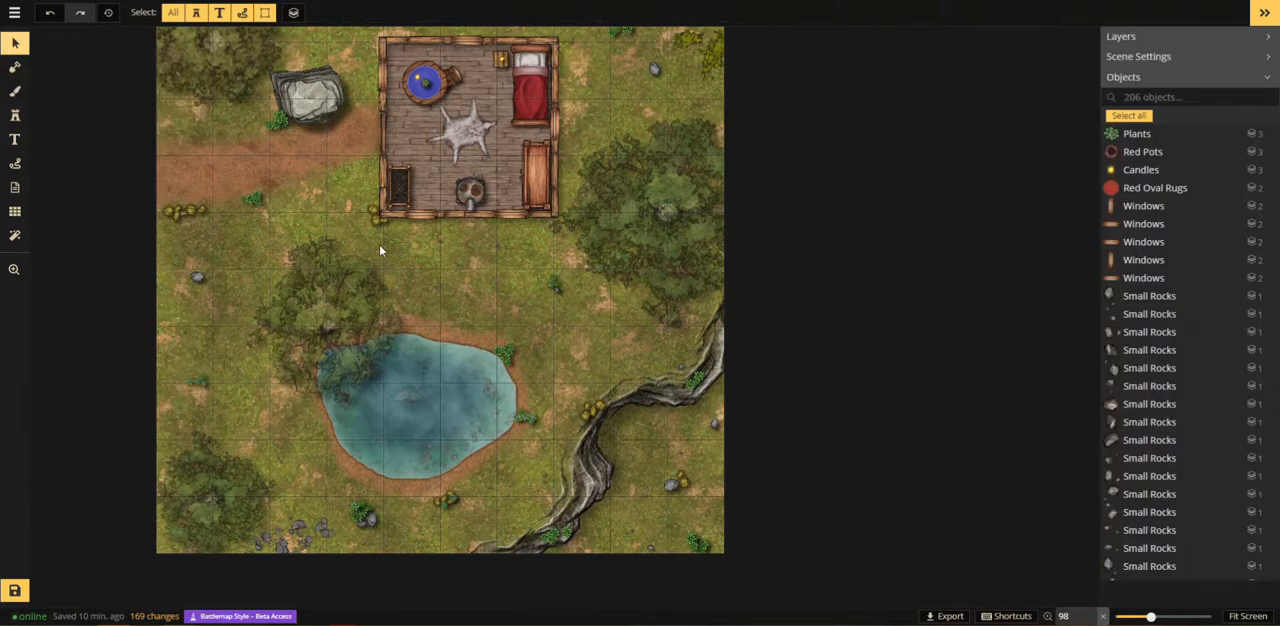
key(space)
drag(402, 294, 431, 321)
mouse_move(550, 324)
mouse_down()
mouse_move(546, 354)
mouse_move(542, 324)
mouse_up()
scroll(542, 324, down, 2)
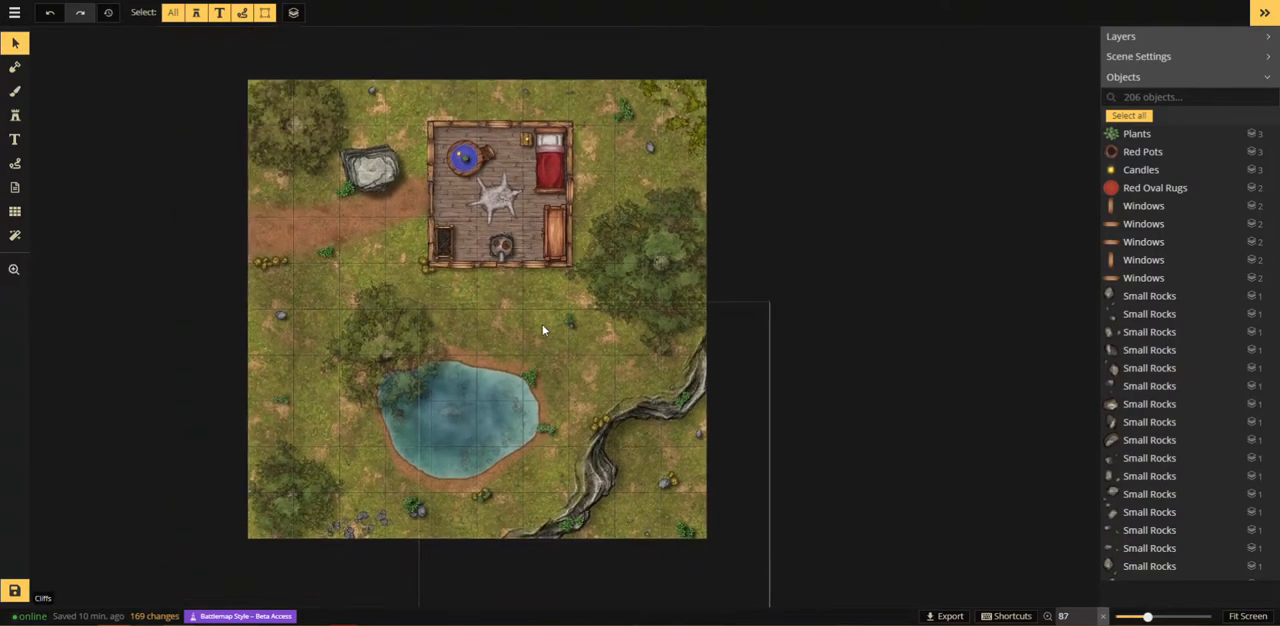
Step: Search the stamp catalog for "light" and choose the Light stamp set
click(14, 115)
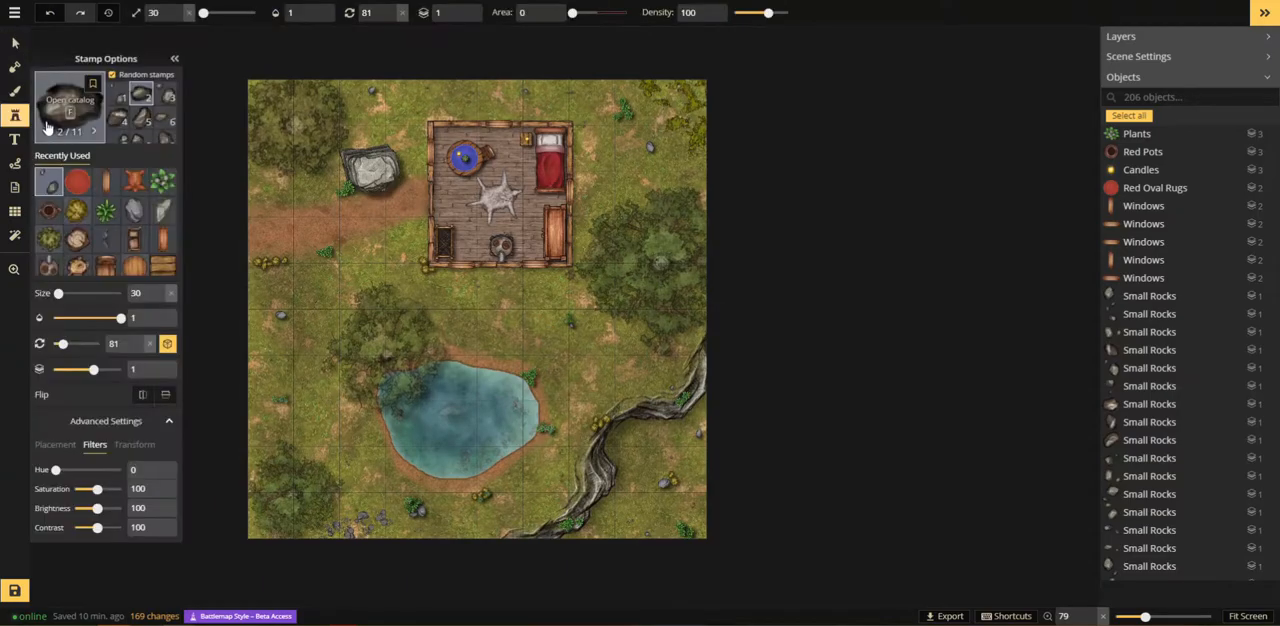
click(55, 120)
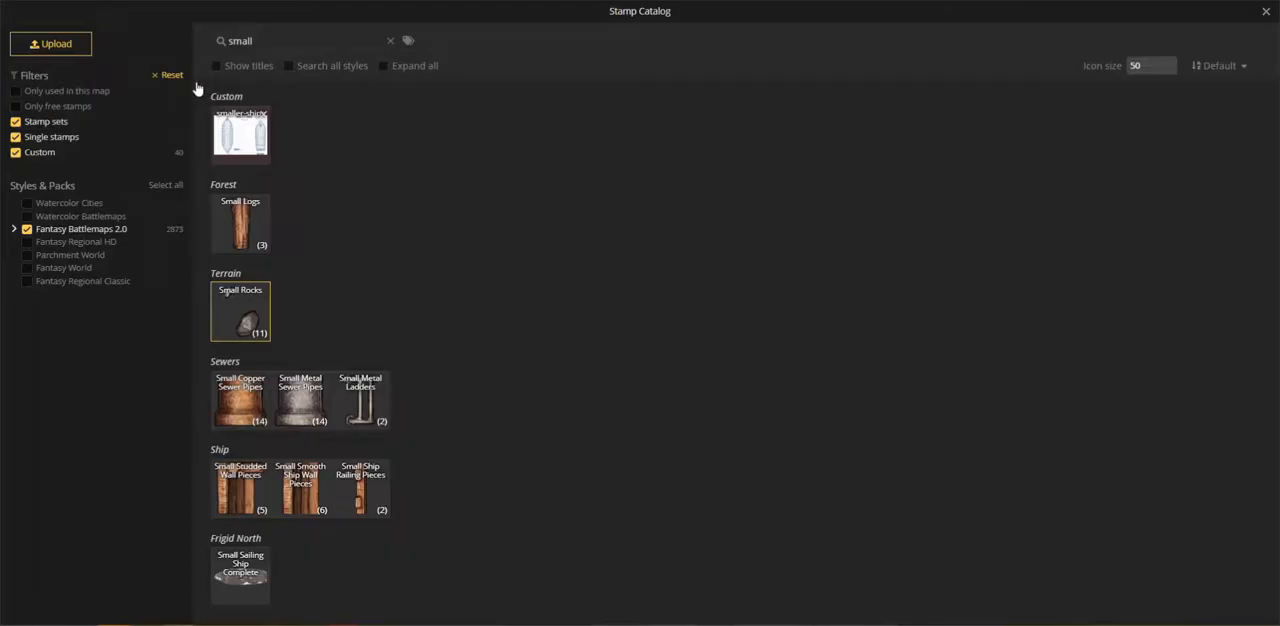
text(light)
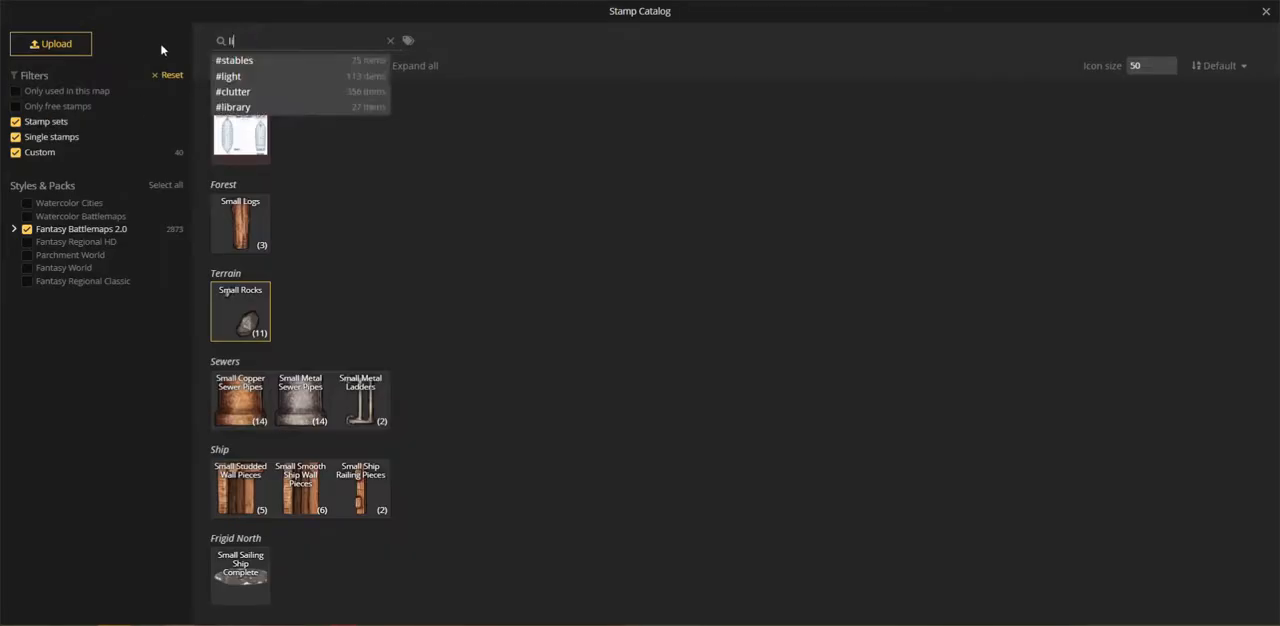
click(243, 575)
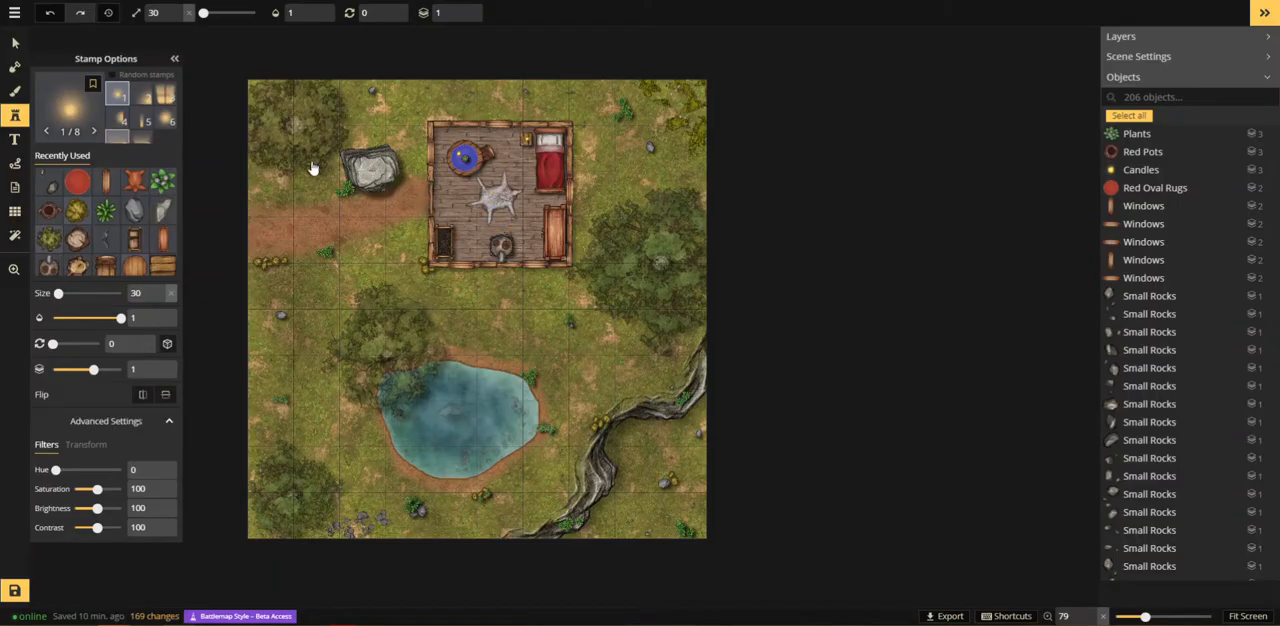
Step: Place the seventh Light variant at size 500 and rotation 120 over the tree in the map's upper-left corner
click(254, 11)
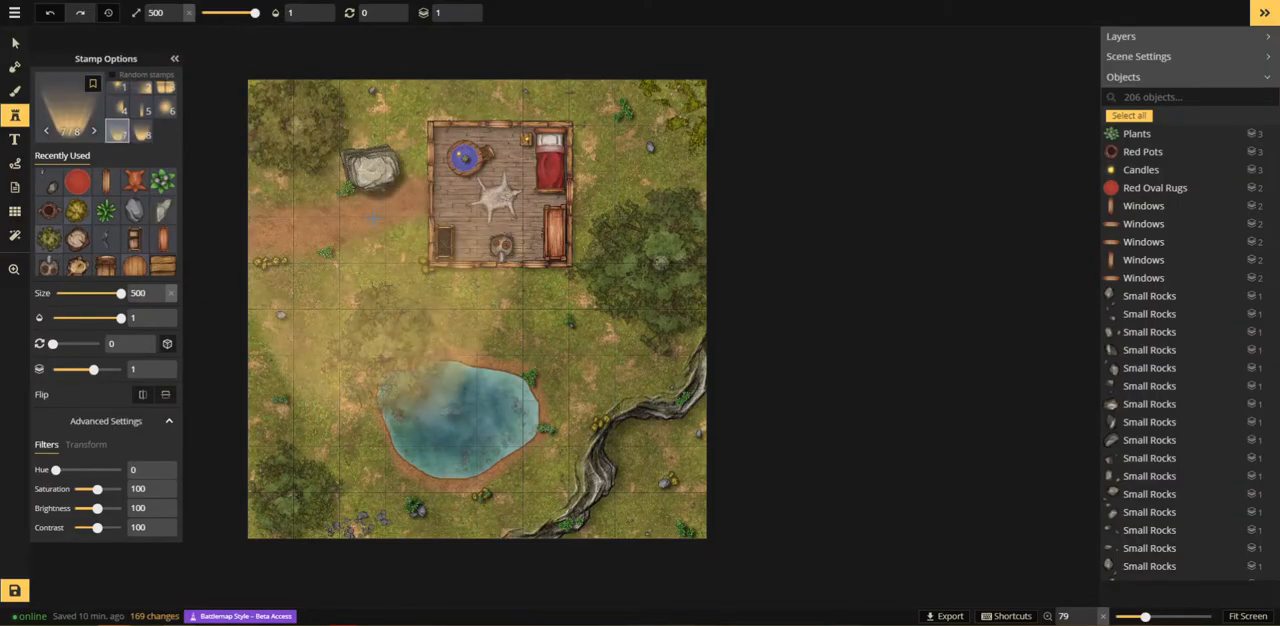
scroll(369, 207, up, 8)
scroll(369, 207, up, 2)
key(space)
drag(291, 100, 399, 320)
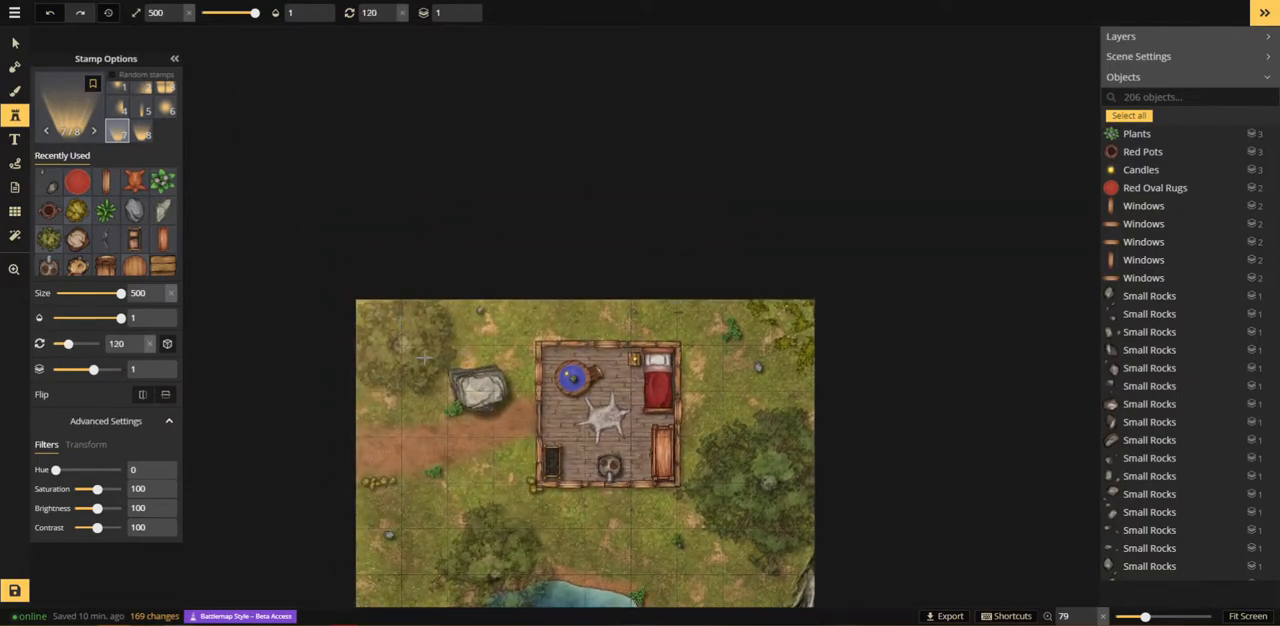
scroll(450, 357, up, 1)
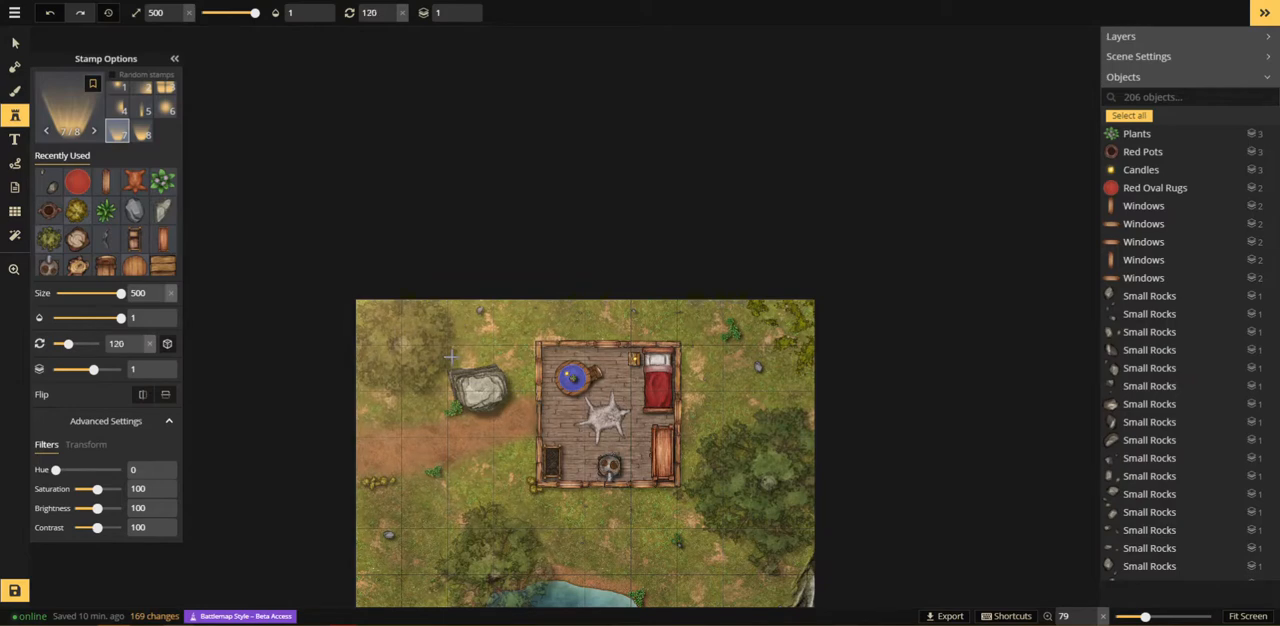
click(437, 352)
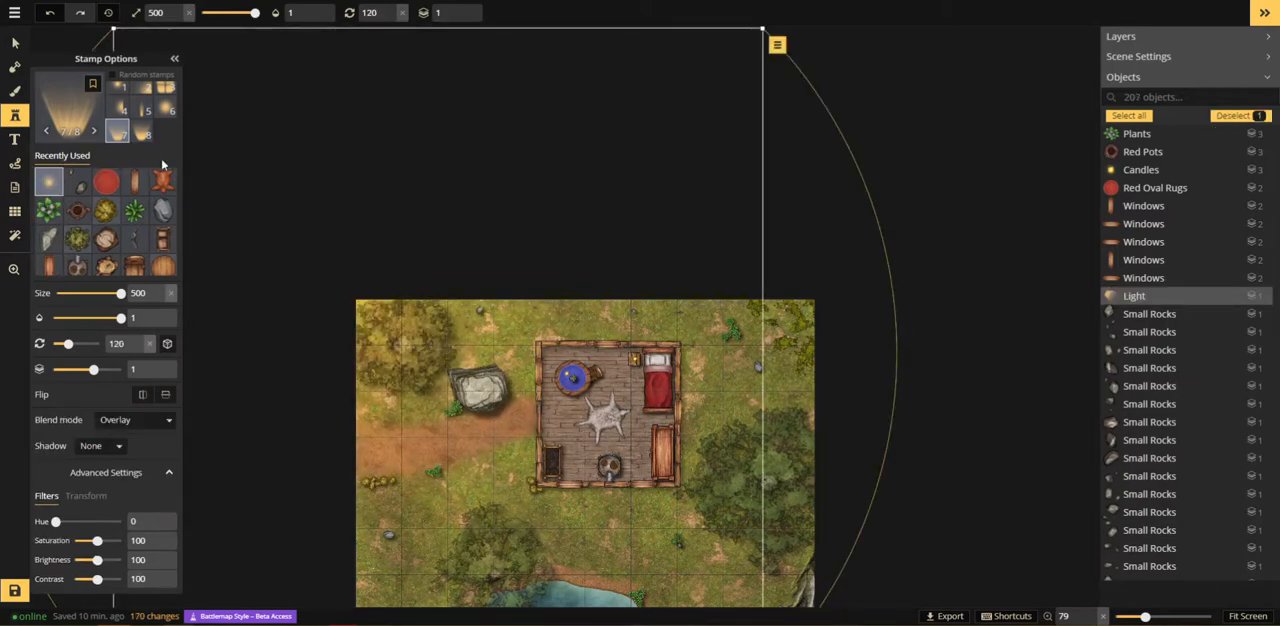
Step: Choose the eighth Light variant, set its size to 97, and preview it inside the building
click(145, 135)
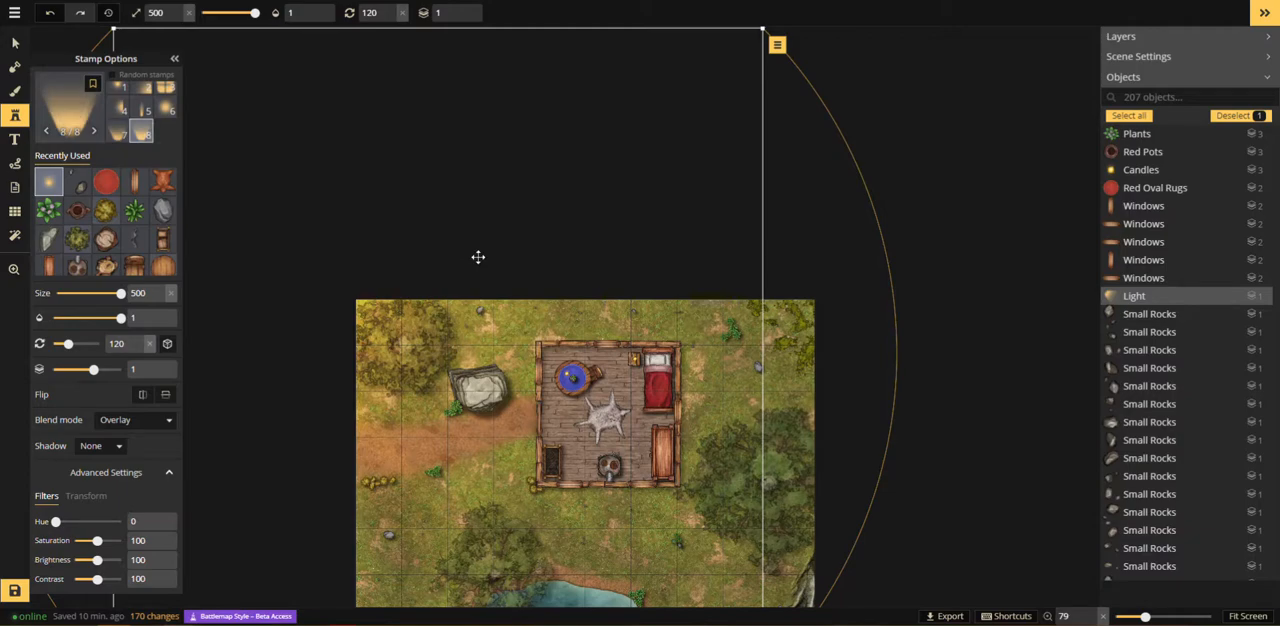
click(209, 12)
scroll(556, 405, up, 5)
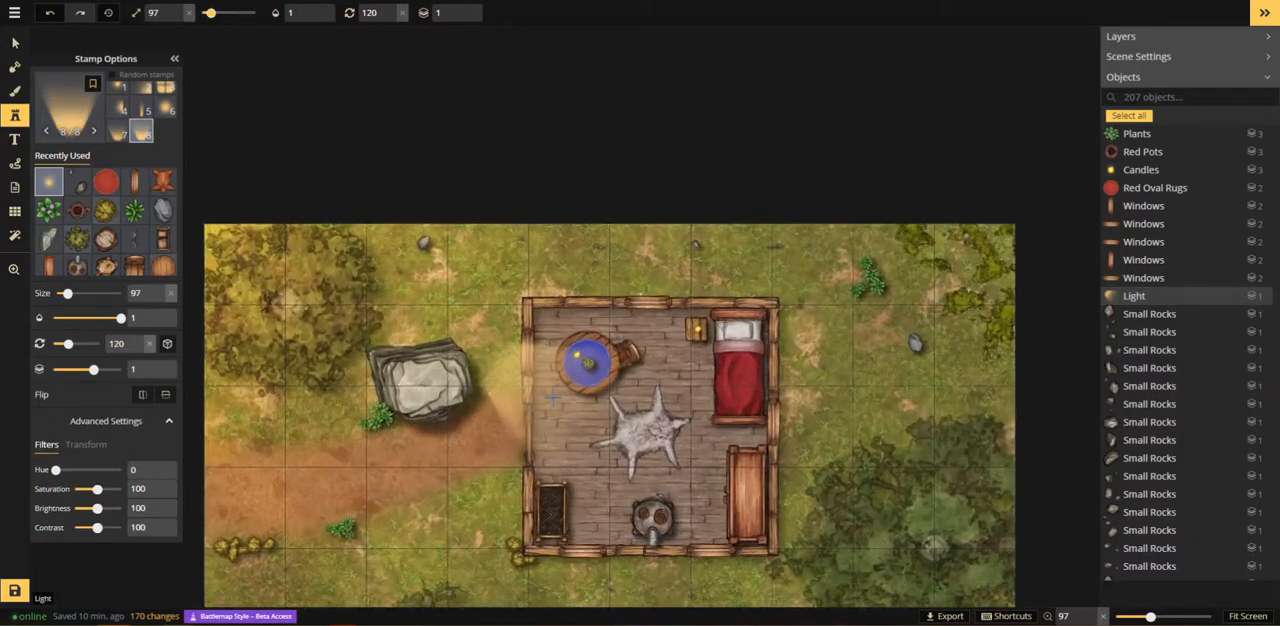
scroll(555, 396, up, 3)
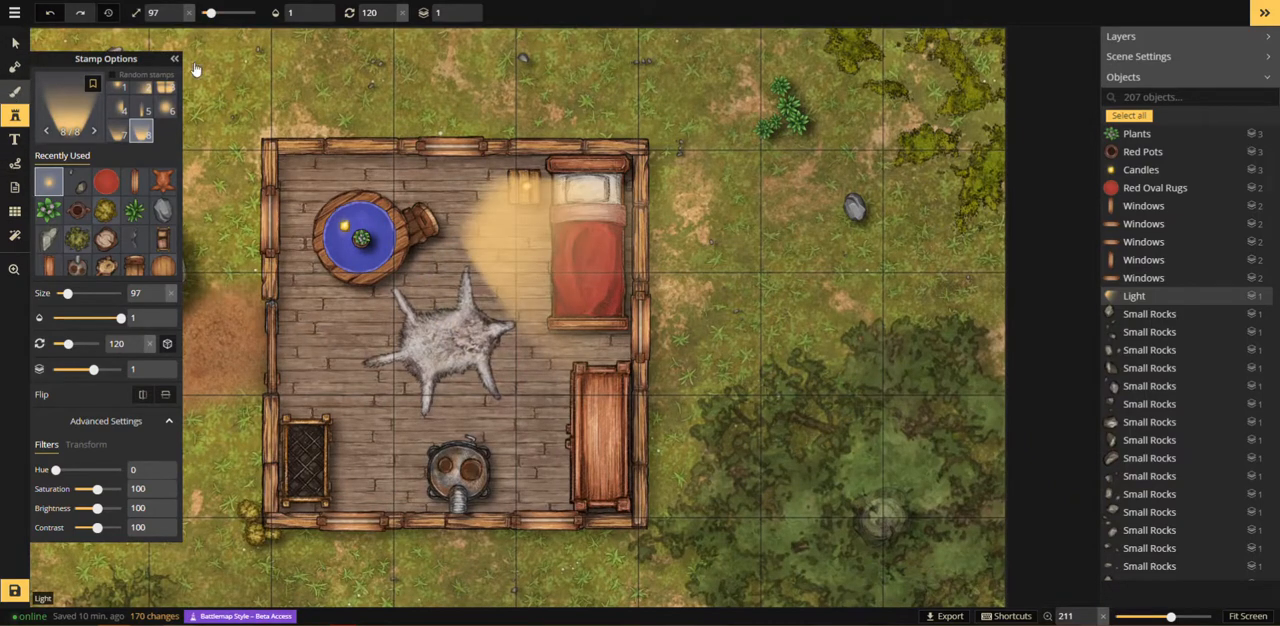
Step: Outline the building's interior with a rectangular foreground brush shape that reaches the walls
click(15, 91)
click(332, 12)
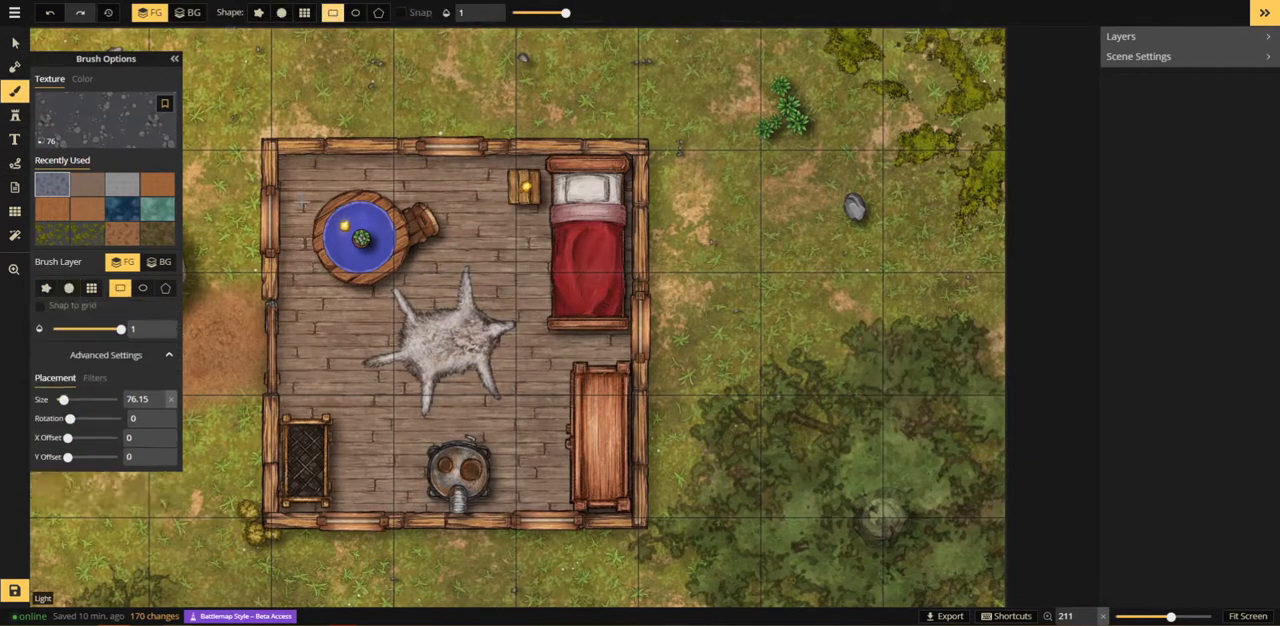
mouse_move(272, 150)
mouse_down()
mouse_move(316, 174)
mouse_move(604, 452)
mouse_move(641, 522)
mouse_up()
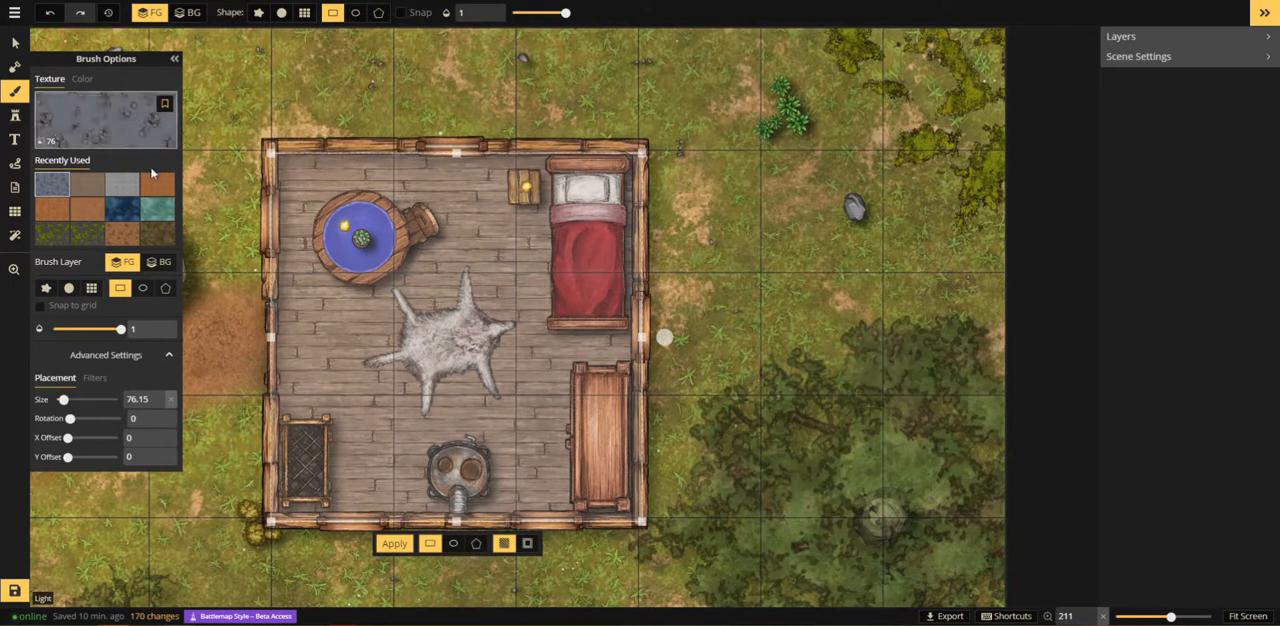
Step: Search the texture catalog for "shadow" and apply the black texture to the interior rectangle at opacity 0.43
click(93, 130)
text(shadow)
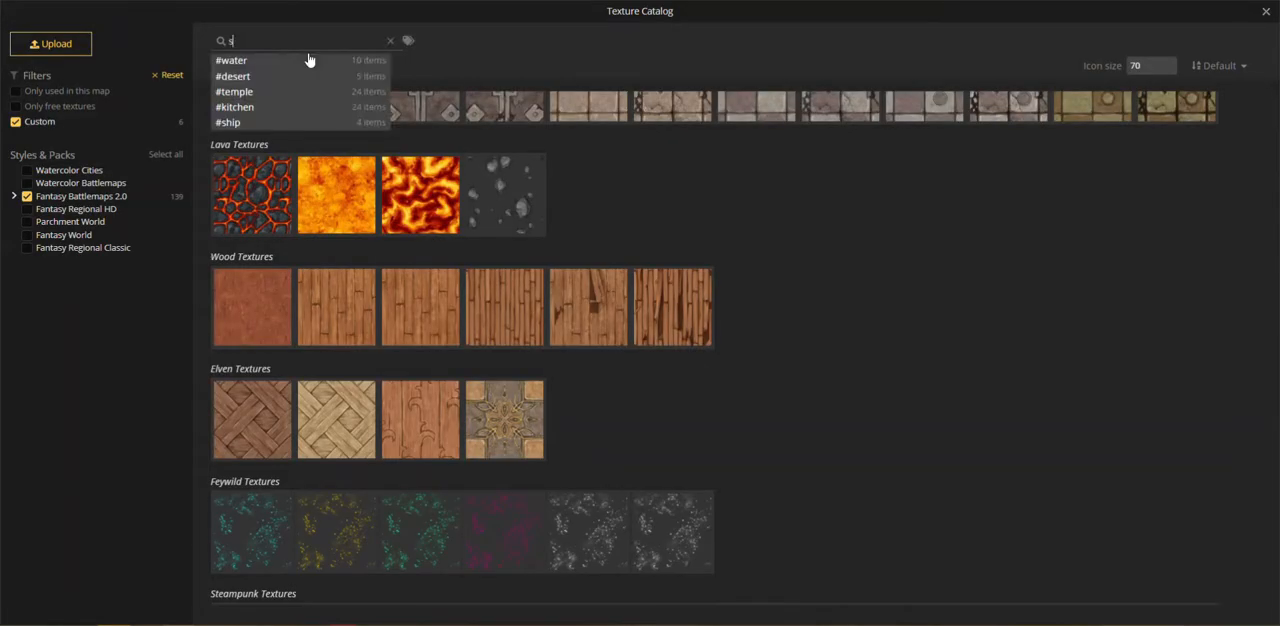
click(336, 147)
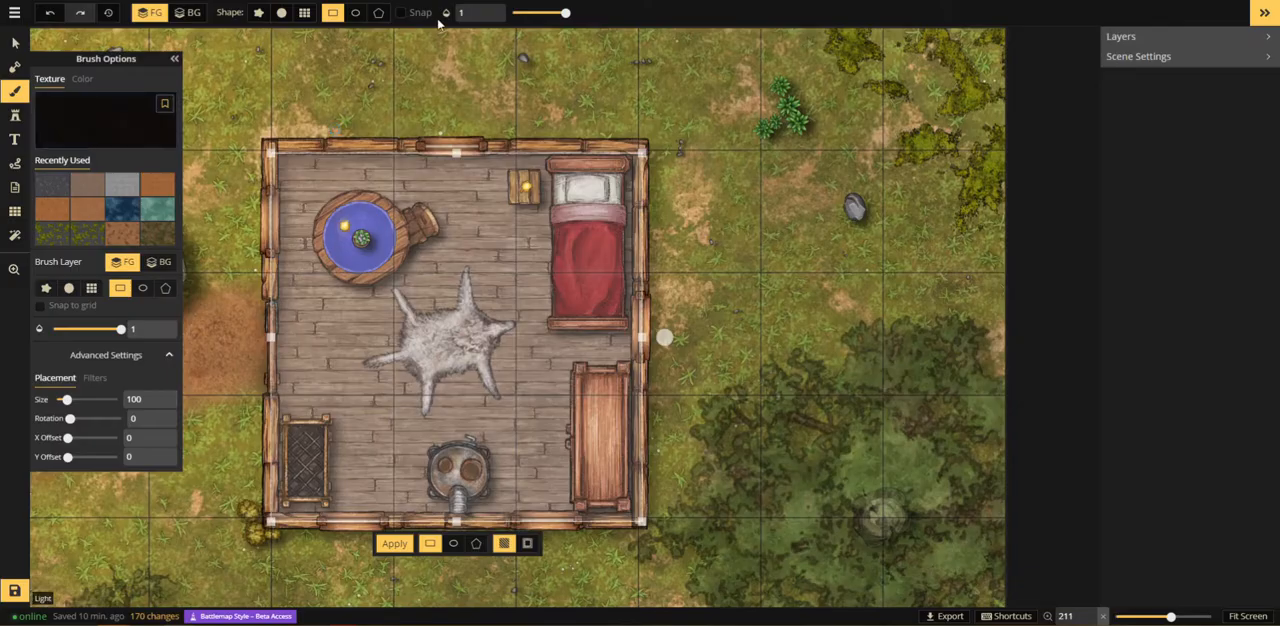
click(533, 13)
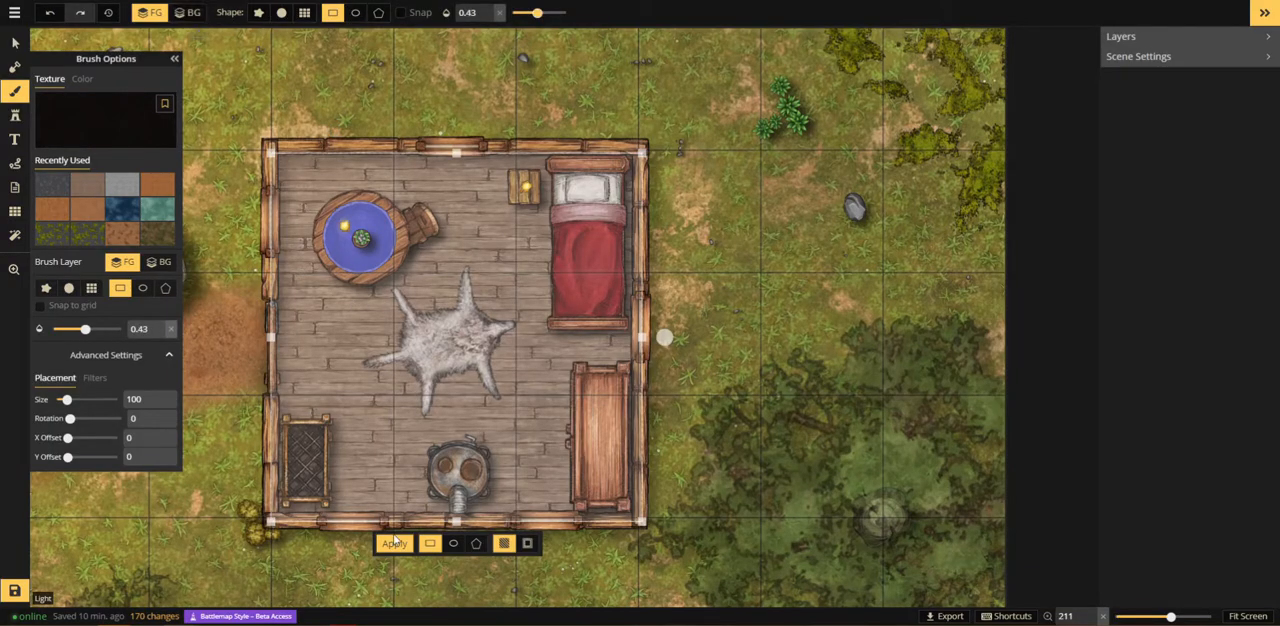
click(394, 542)
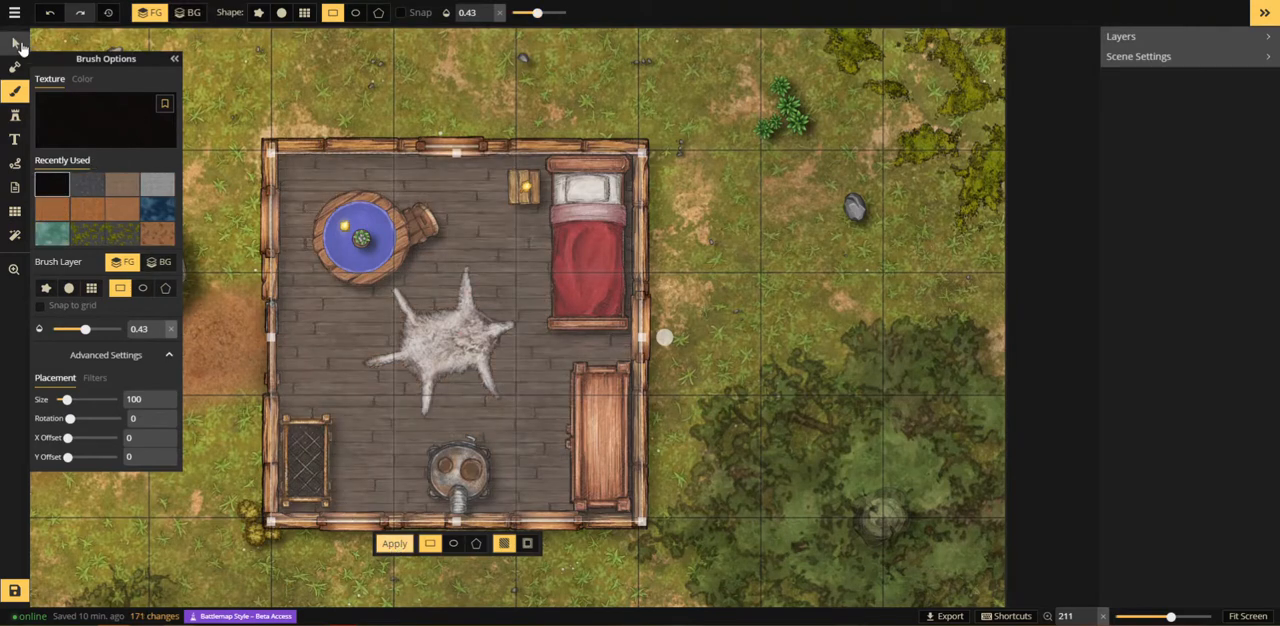
Step: Select the furnishings inside the building and darken them by setting their brightness to 58
click(16, 44)
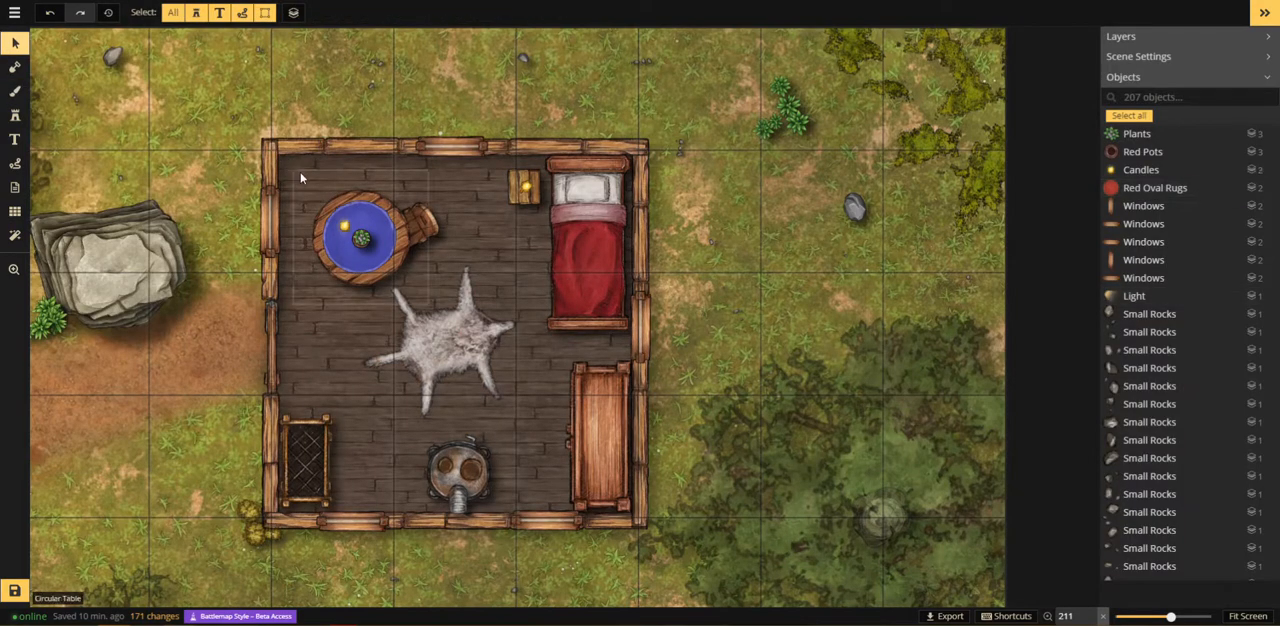
drag(300, 177, 605, 479)
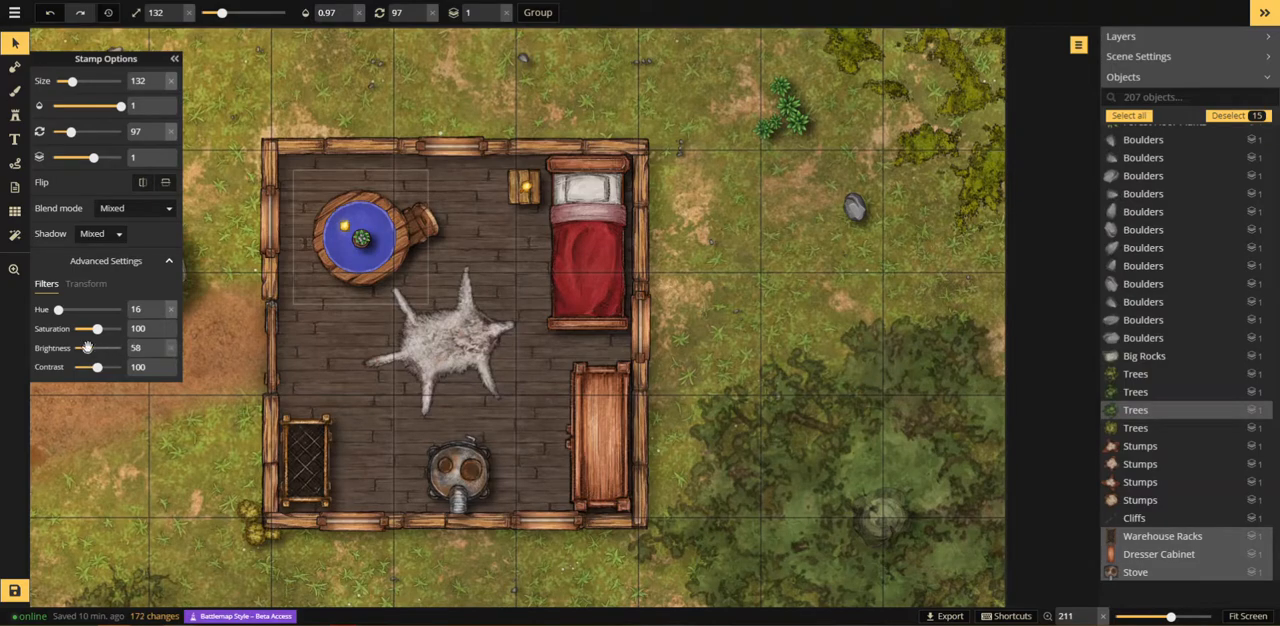
click(773, 304)
Step: Try placing the eighth Light variant at size 54, rotated 90 degrees, inside the building's upper west window
scroll(773, 304, down, 6)
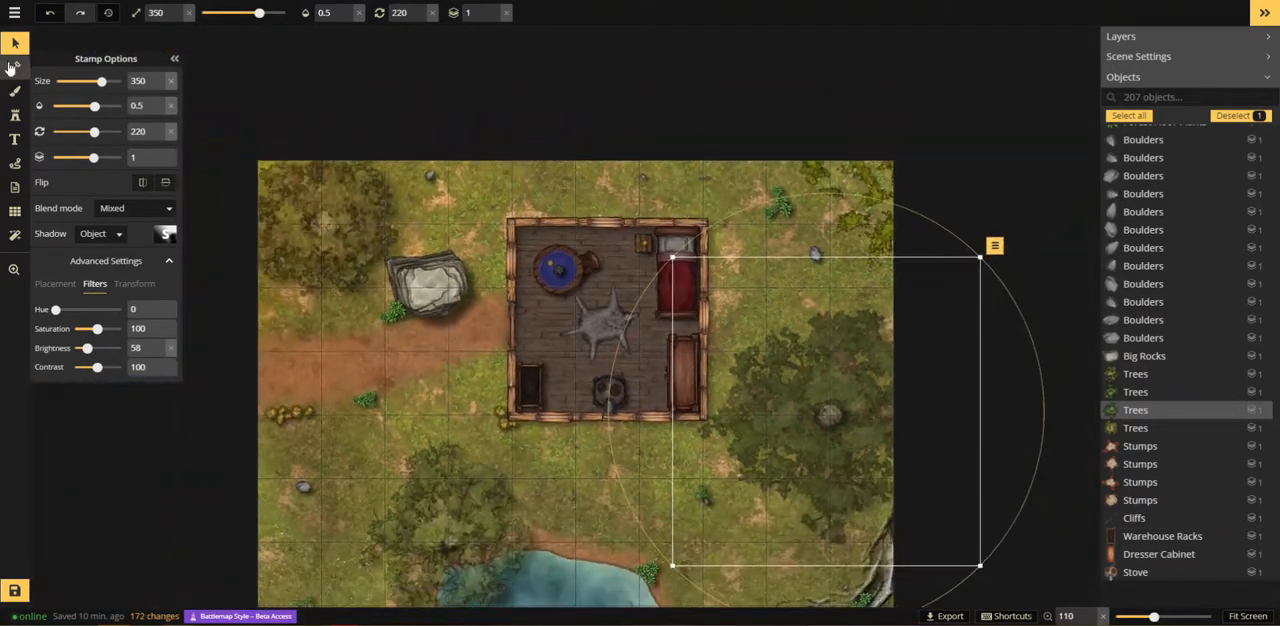
click(14, 116)
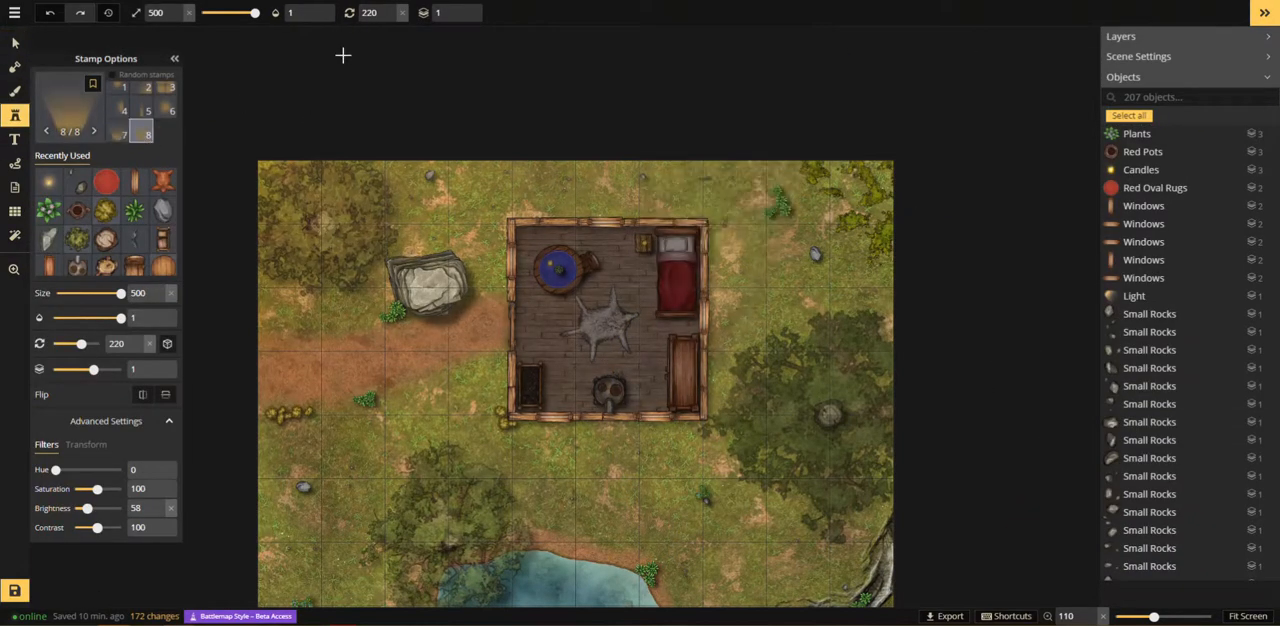
drag(236, 14, 201, 13)
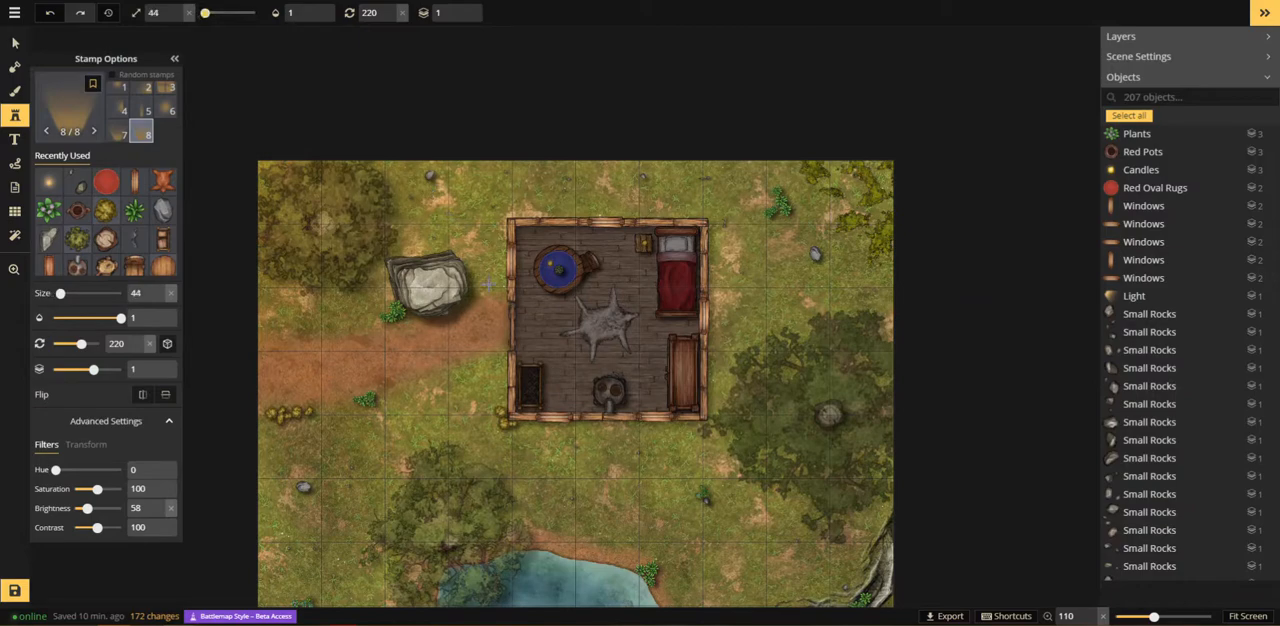
scroll(521, 317, up, 3)
scroll(522, 318, down, 3)
scroll(533, 298, down, 6)
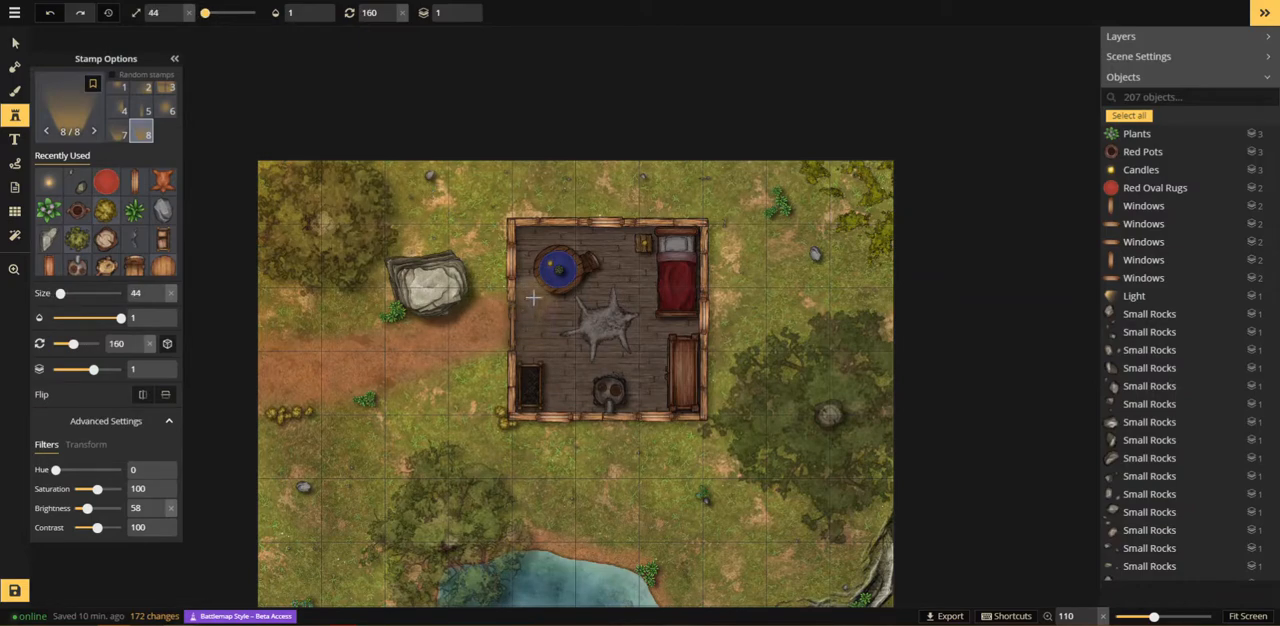
scroll(538, 292, up, 5)
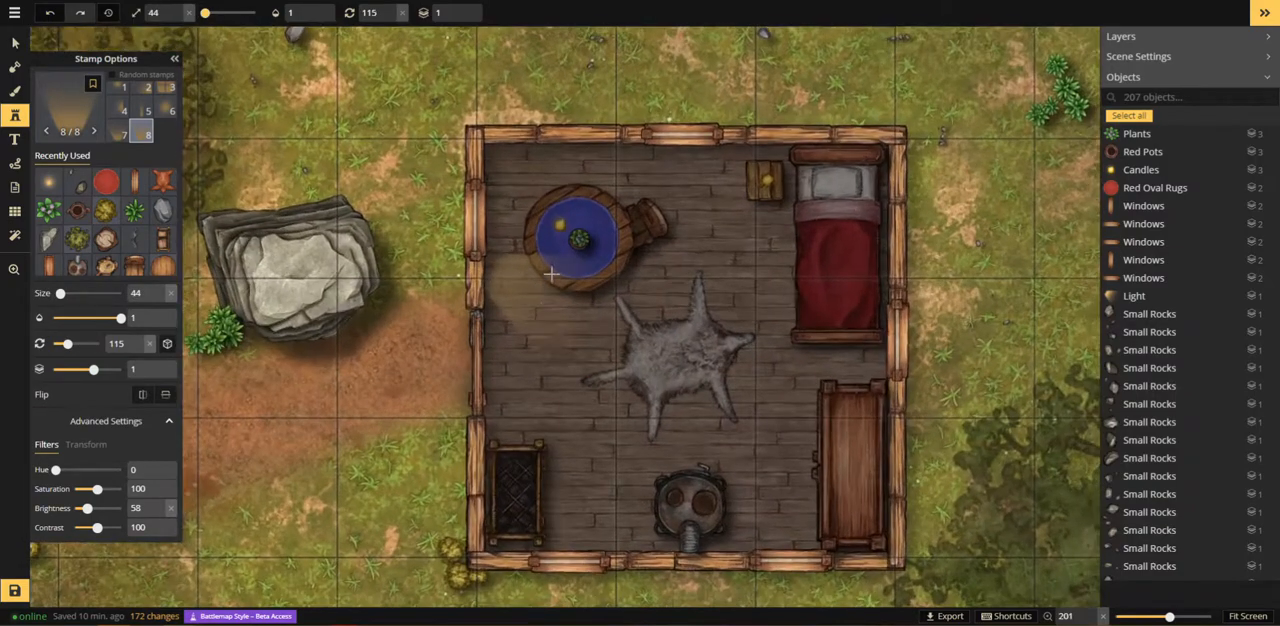
scroll(527, 205, down, 3)
scroll(530, 210, down, 10)
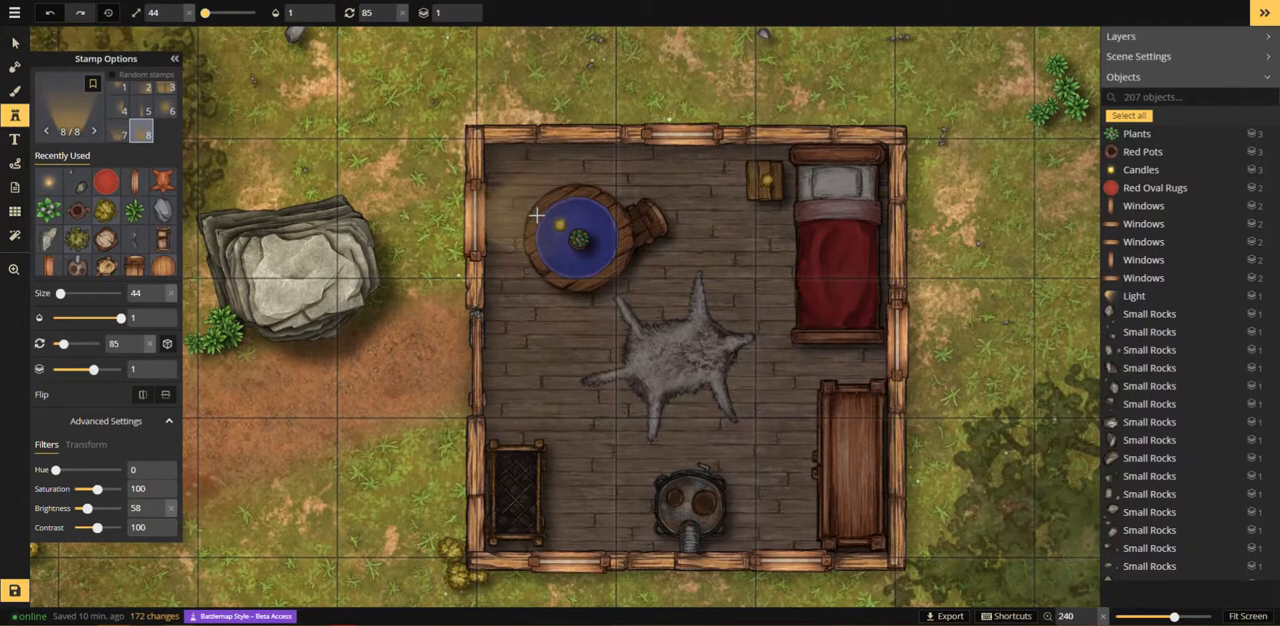
scroll(532, 215, up, 9)
scroll(536, 218, up, 2)
click(540, 218)
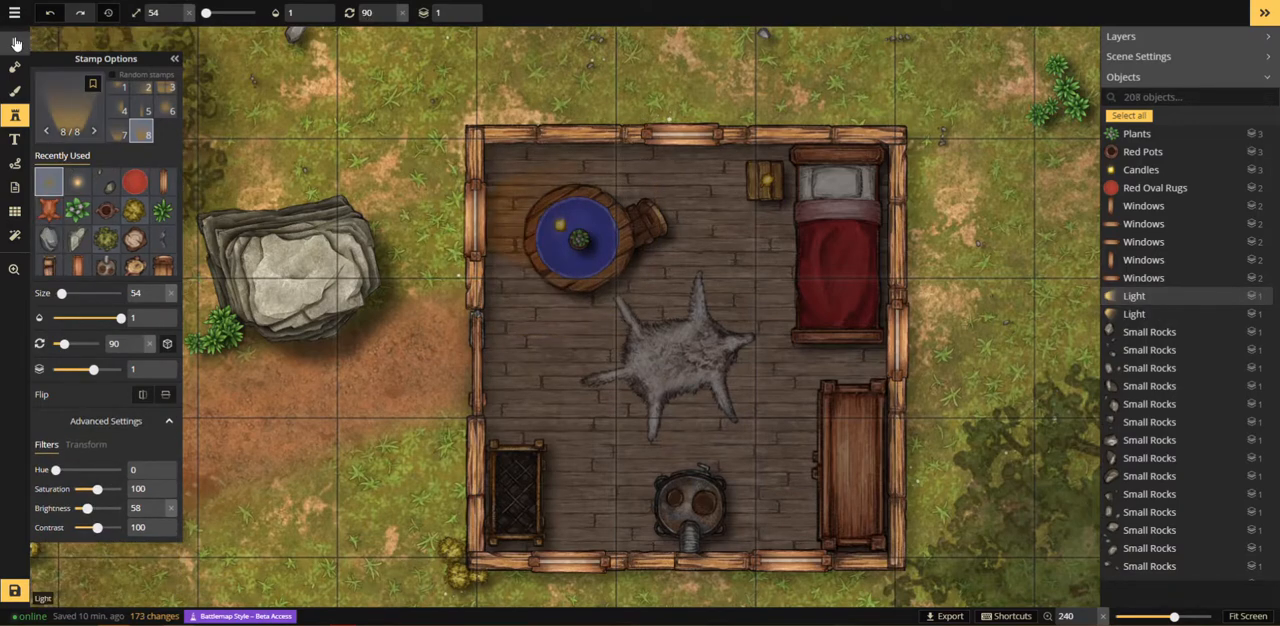
Step: Undo the placed light and reset the selected furnishings' brightness to 100
click(540, 170)
key(ctrl+z)
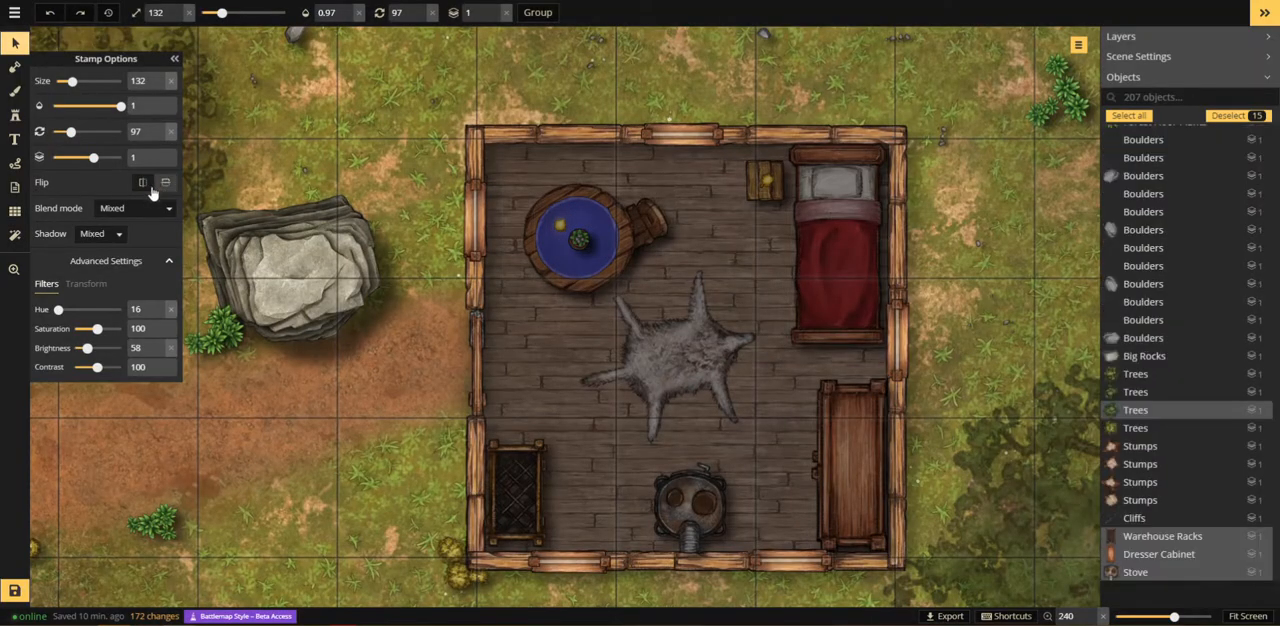
click(171, 349)
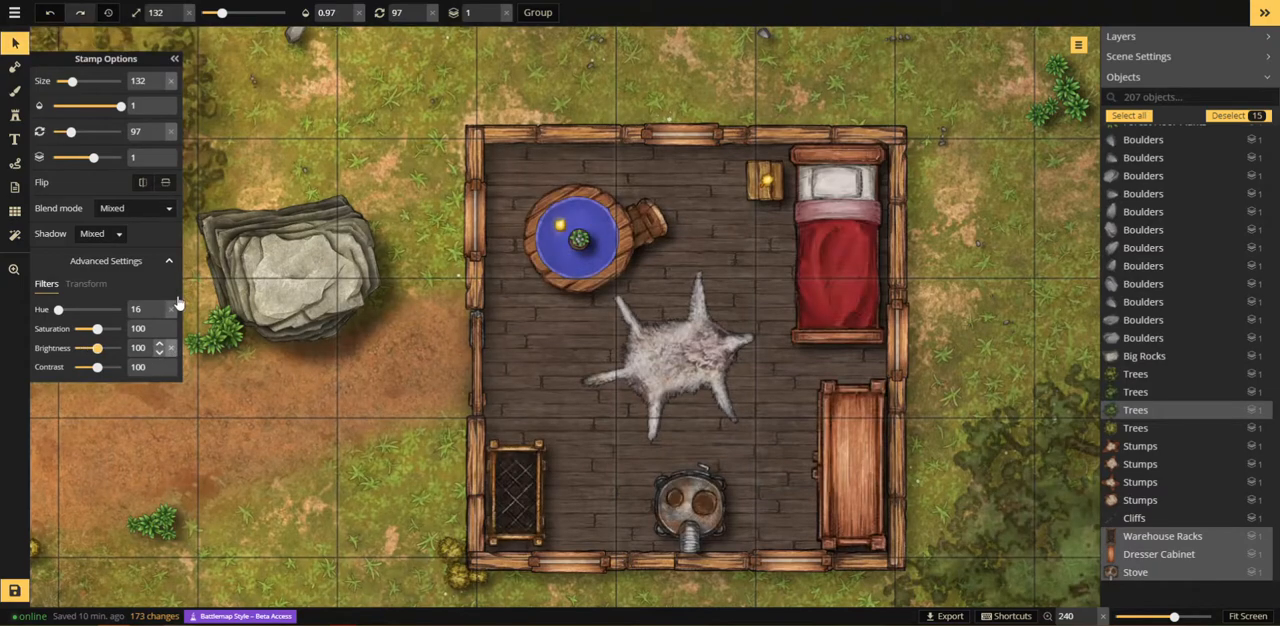
Step: Prepare the eighth Light variant stamp with its rotation reset to 0 and its hue set to 360
key(s)
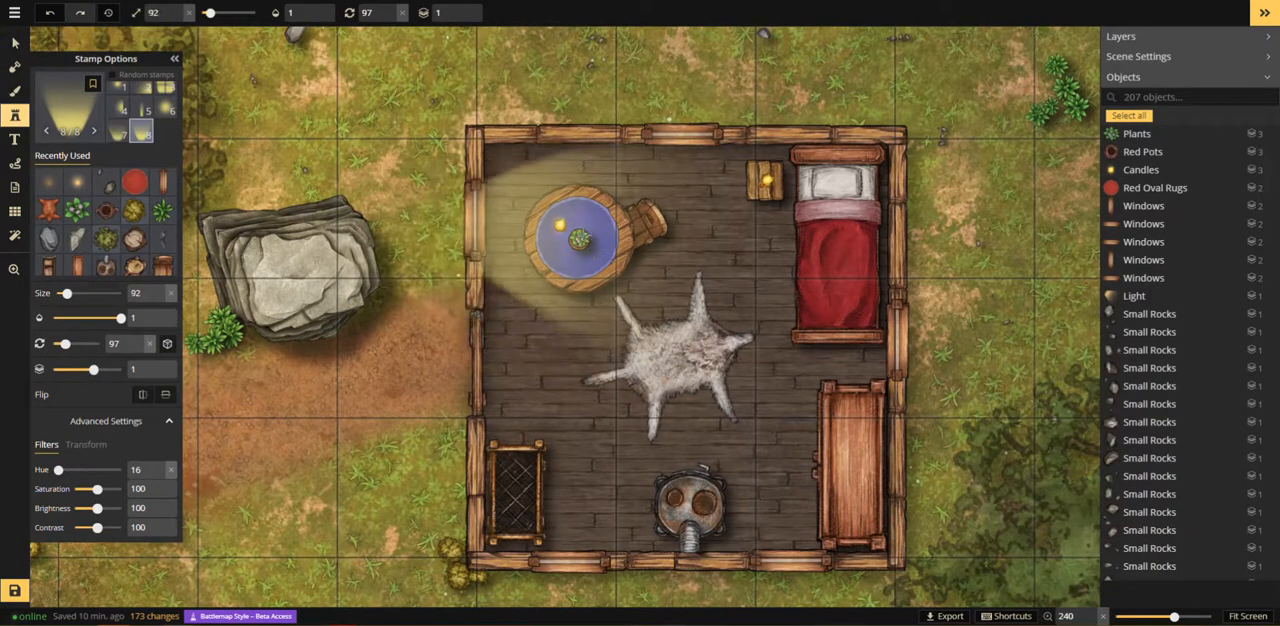
scroll(588, 236, down, 1)
click(402, 15)
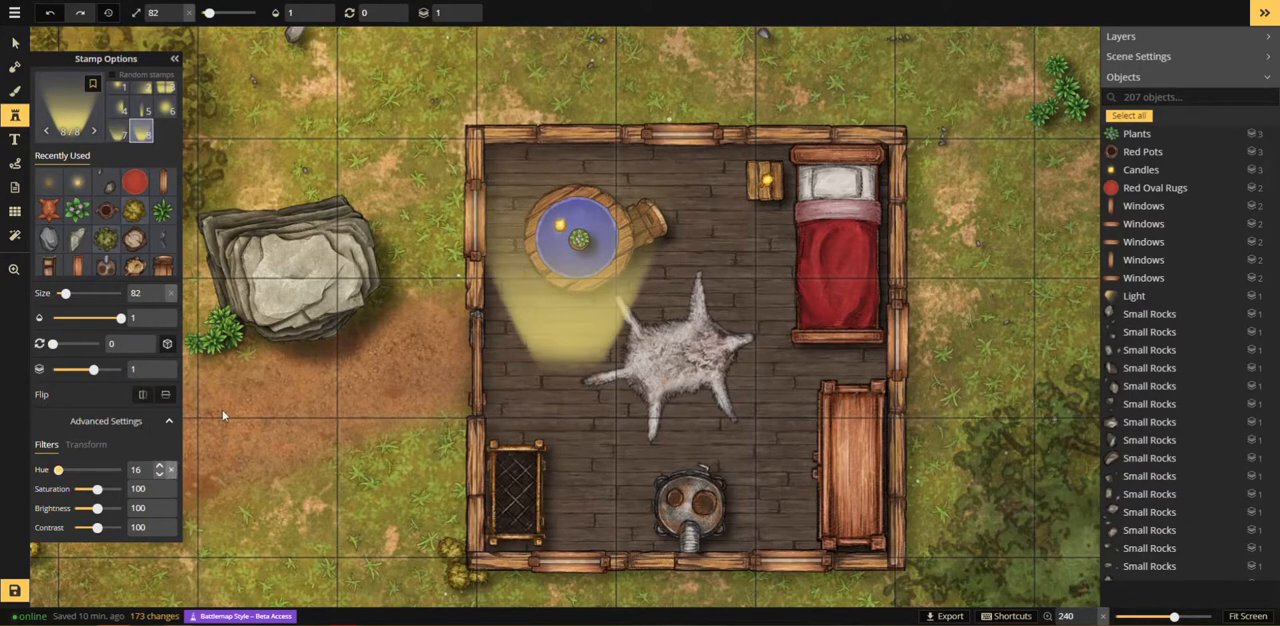
click(171, 470)
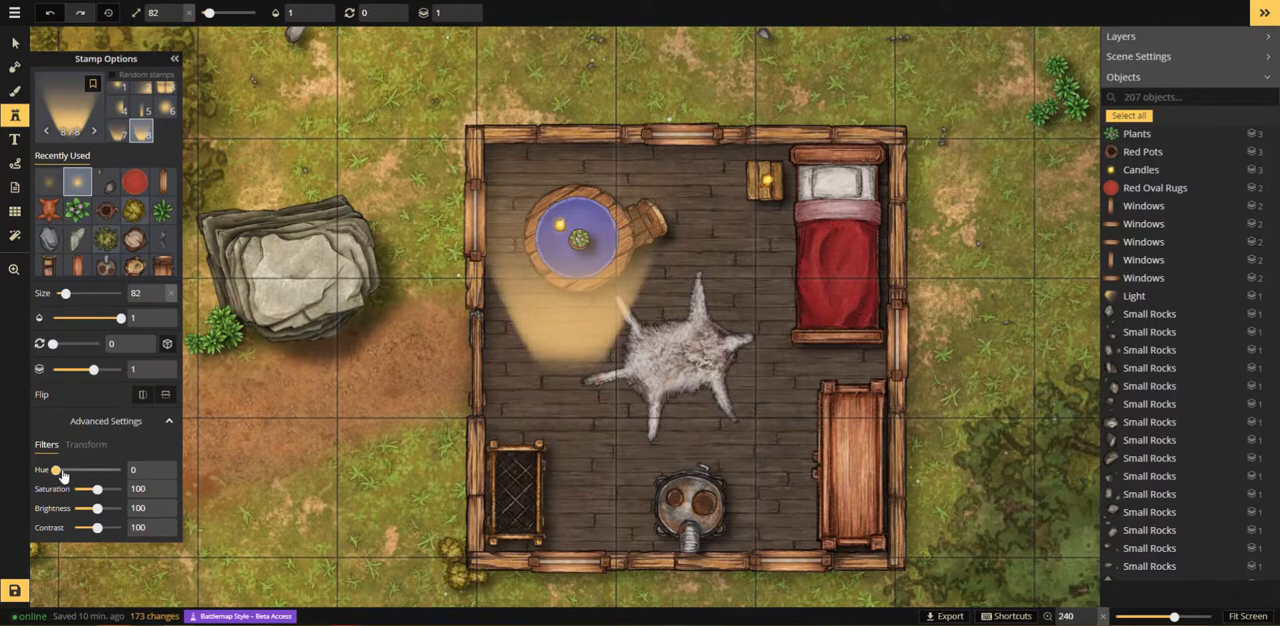
drag(62, 469, 131, 484)
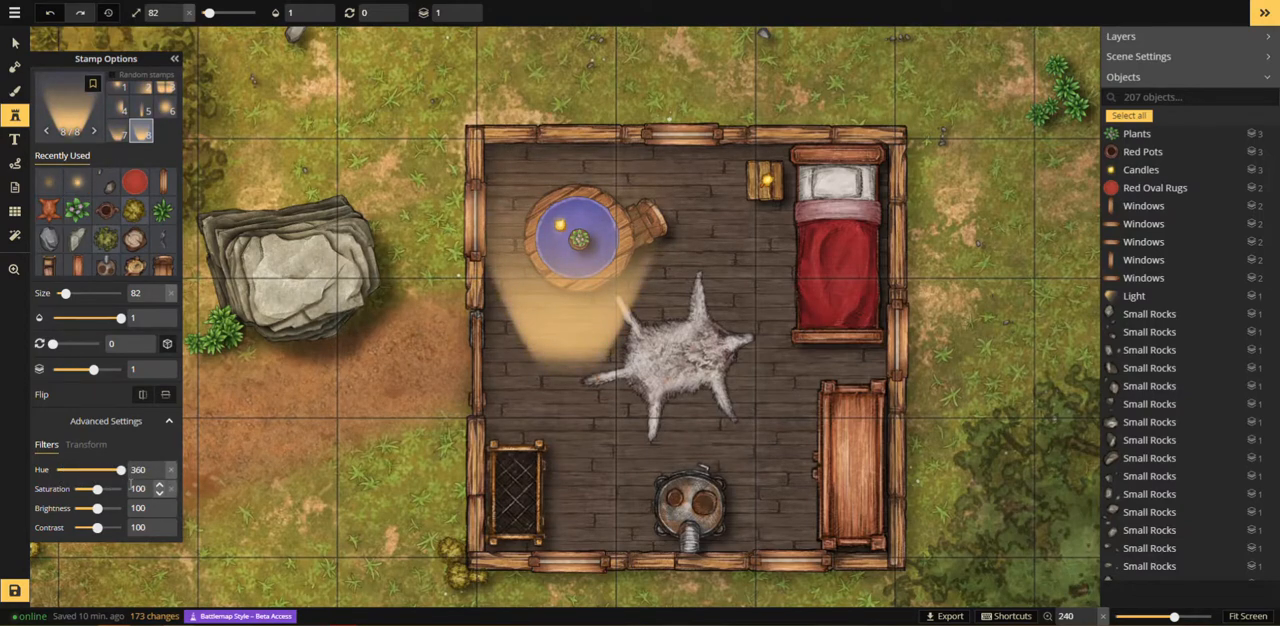
Step: Place the light at size 62, rotated 90 degrees, shining in through the upper west window
scroll(575, 232, up, 7)
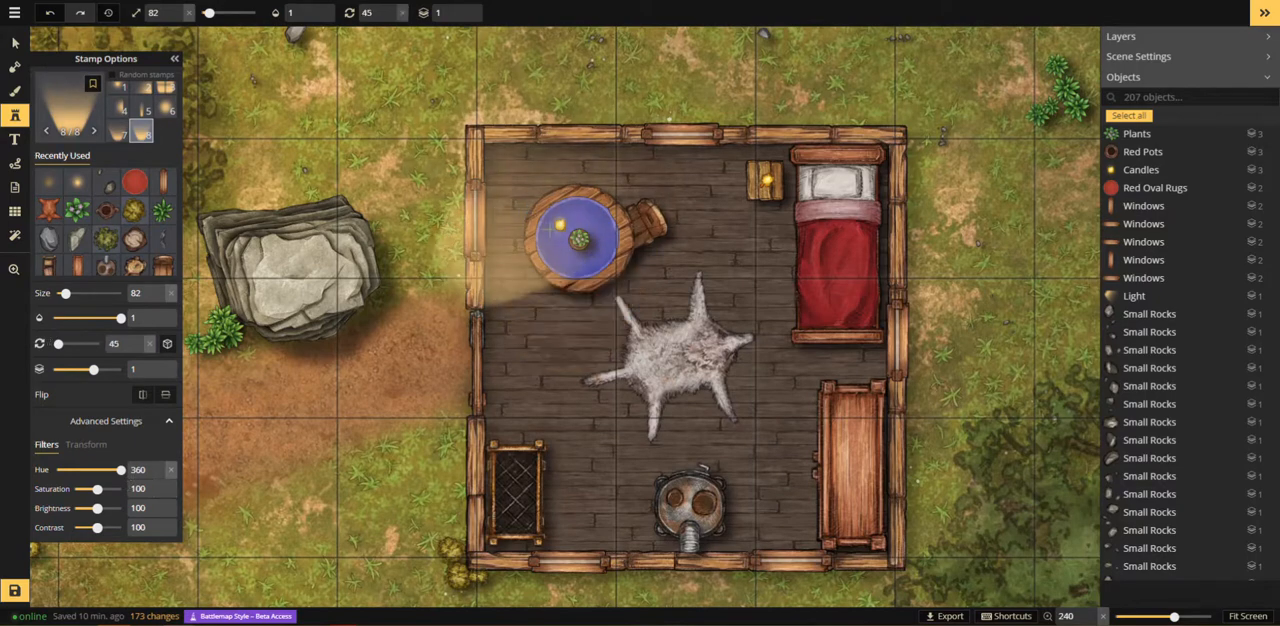
scroll(575, 232, down, 1)
scroll(560, 225, down, 6)
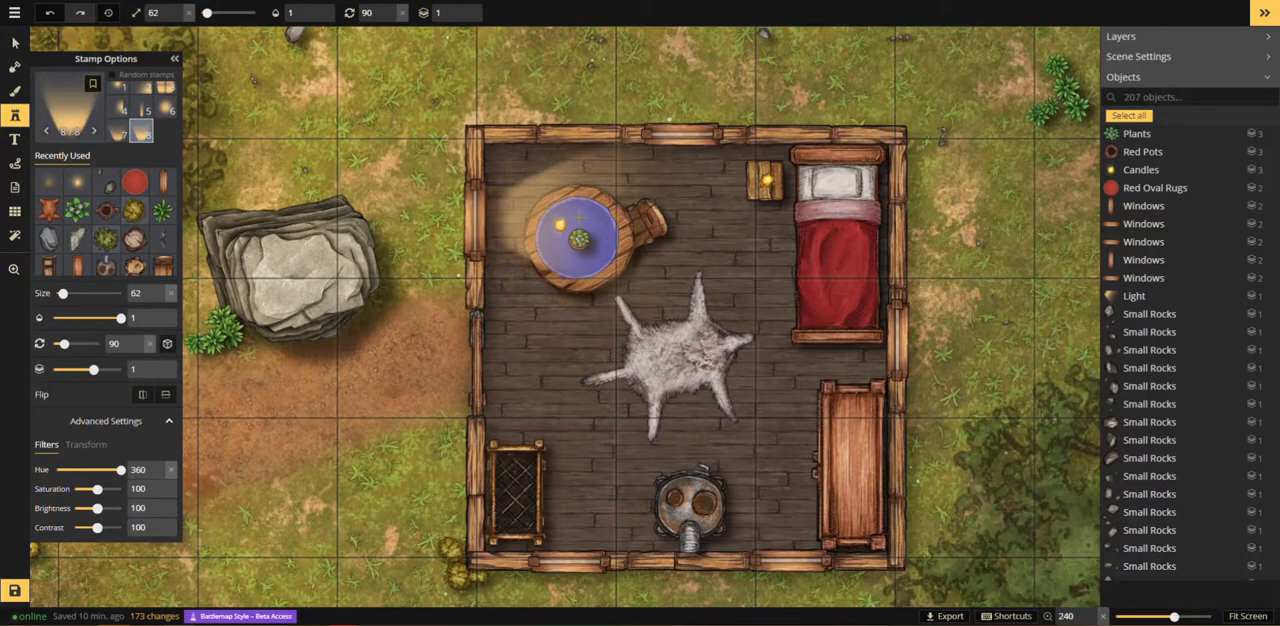
scroll(556, 224, up, 2)
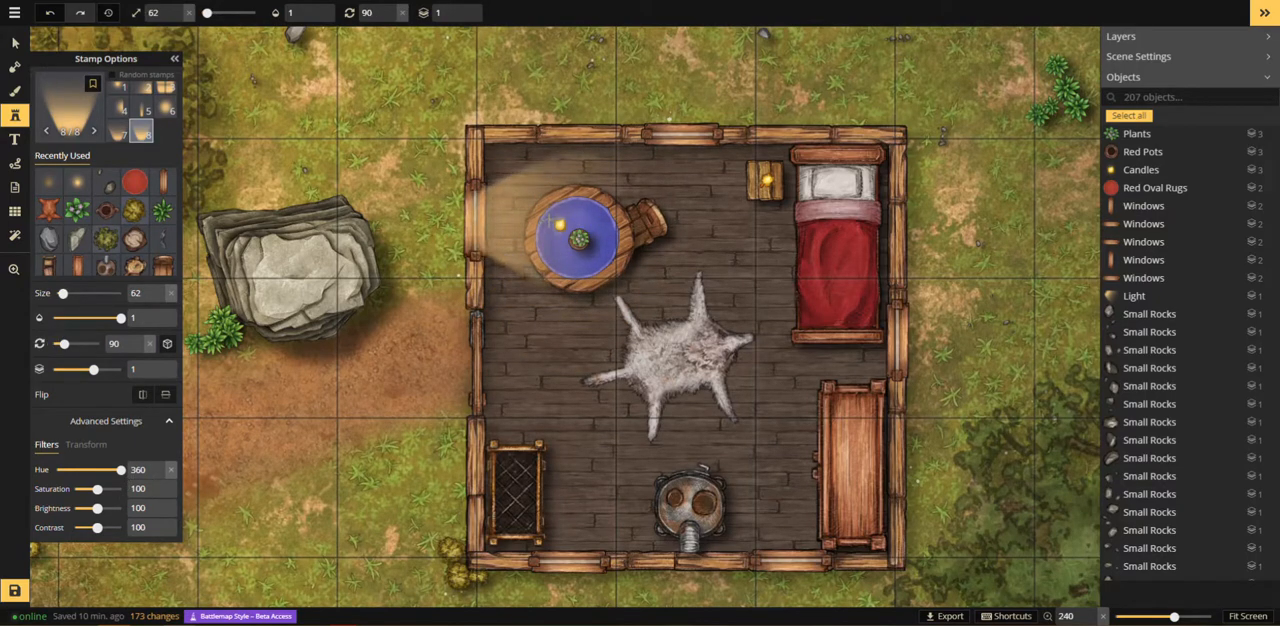
click(558, 224)
Step: Place matching lights at the north window, rotated 180 degrees, and the east window, rotated 270 degrees
scroll(680, 230, up, 6)
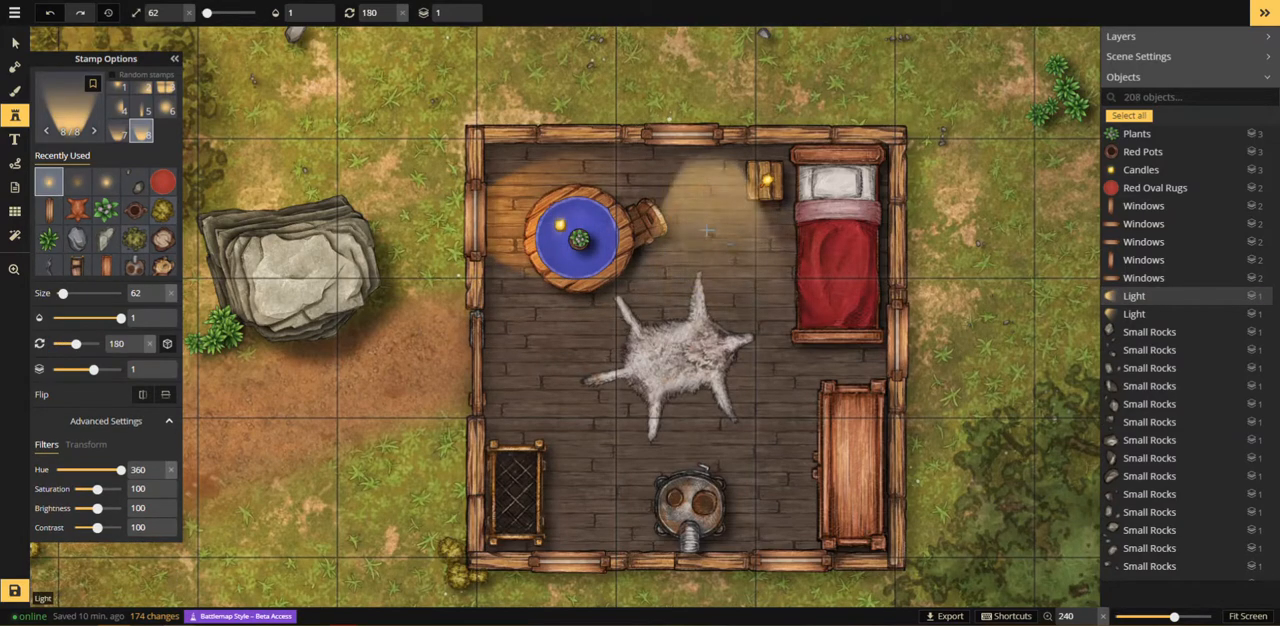
click(688, 212)
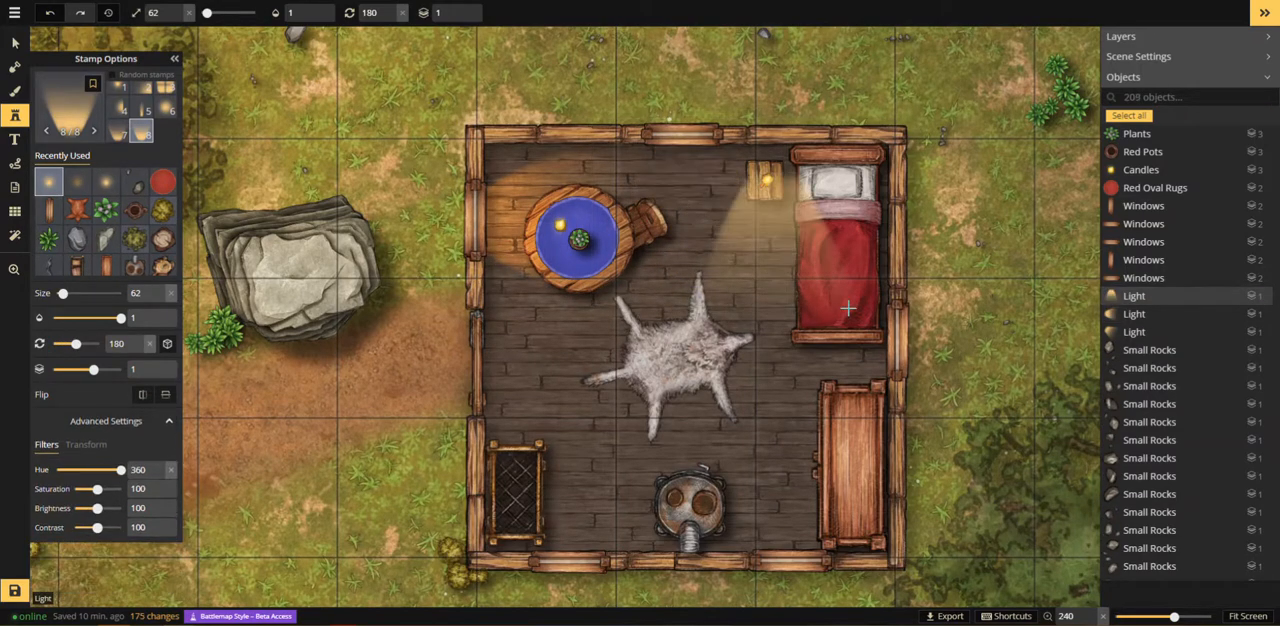
scroll(825, 343, up, 6)
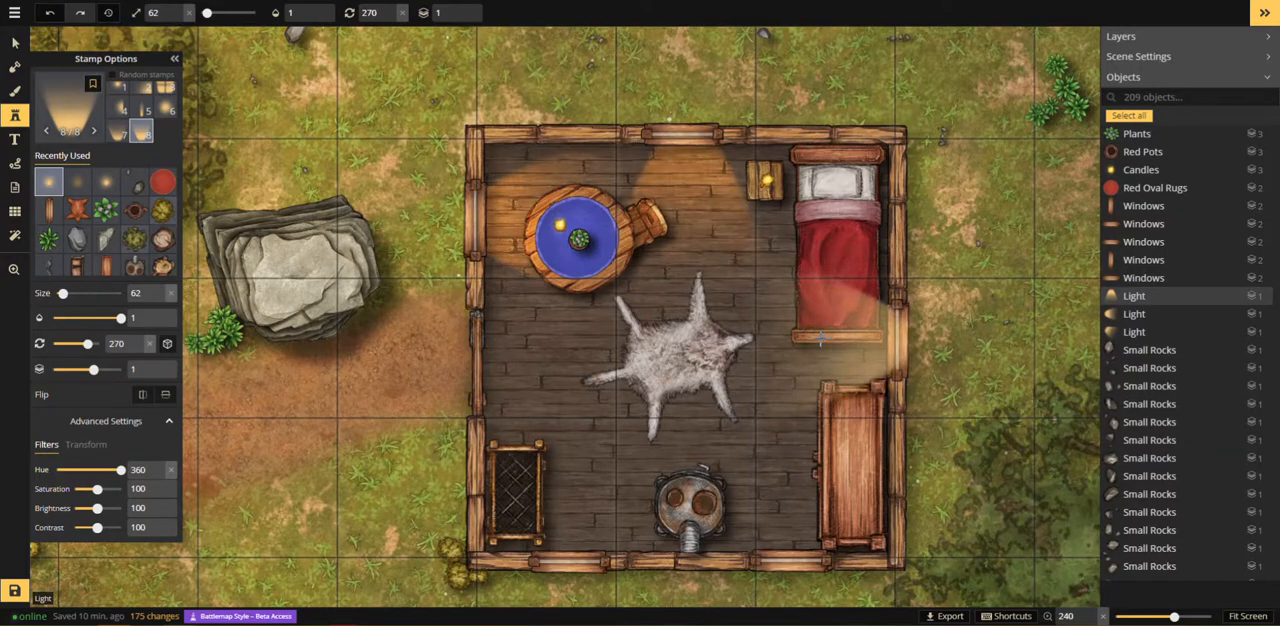
click(822, 341)
Step: Place two size 62 lights at rotation 0 shining in through the south wall's windows
scroll(633, 435, up, 7)
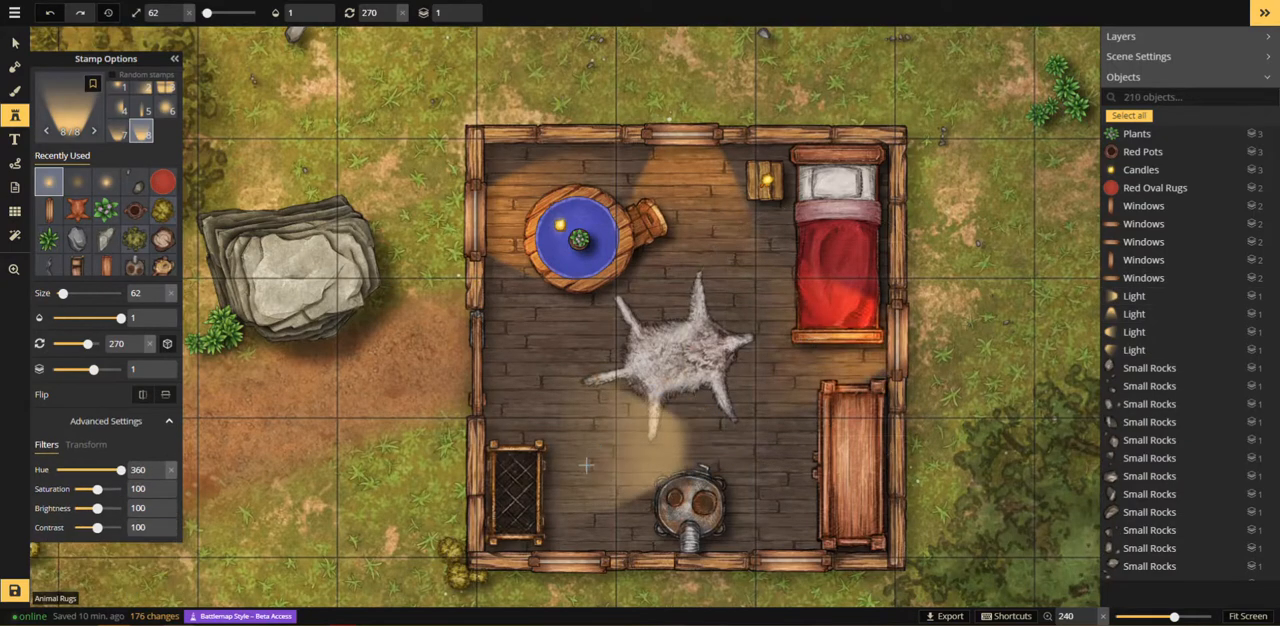
scroll(551, 490, down, 1)
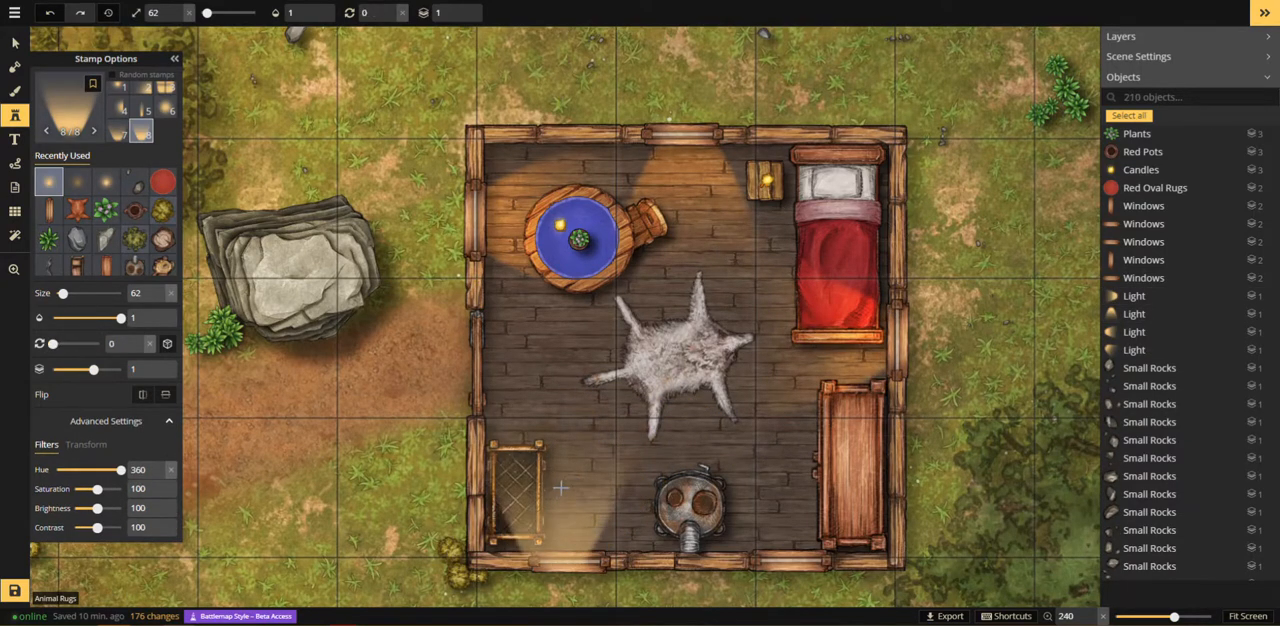
click(556, 487)
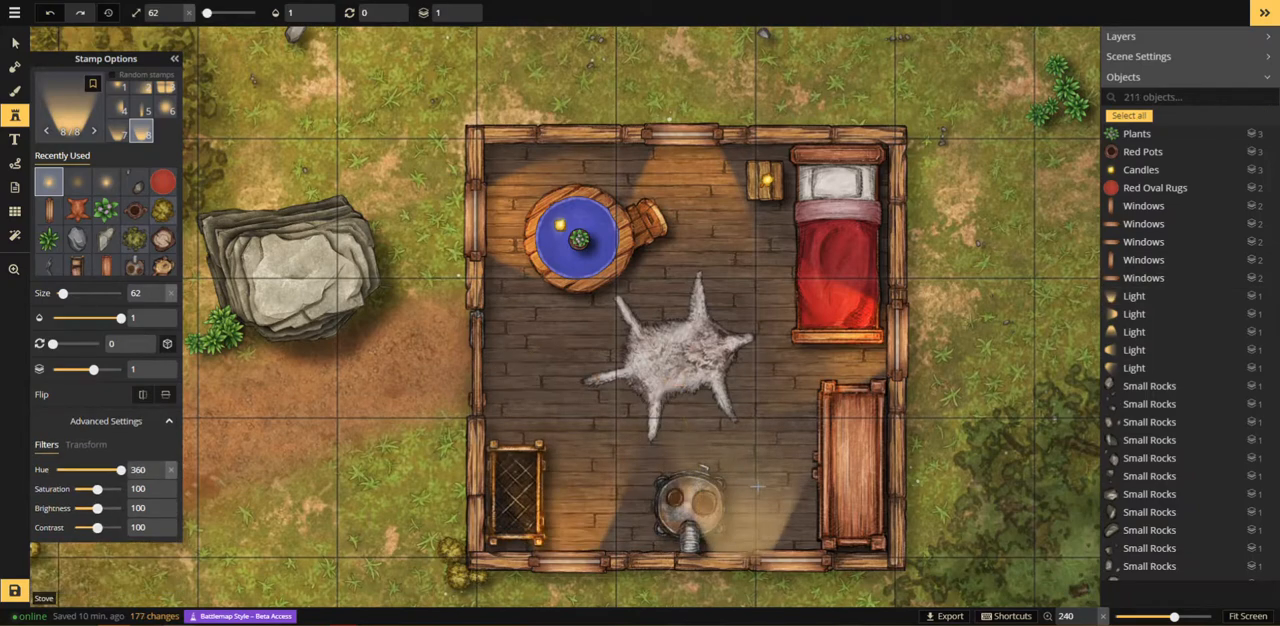
click(789, 483)
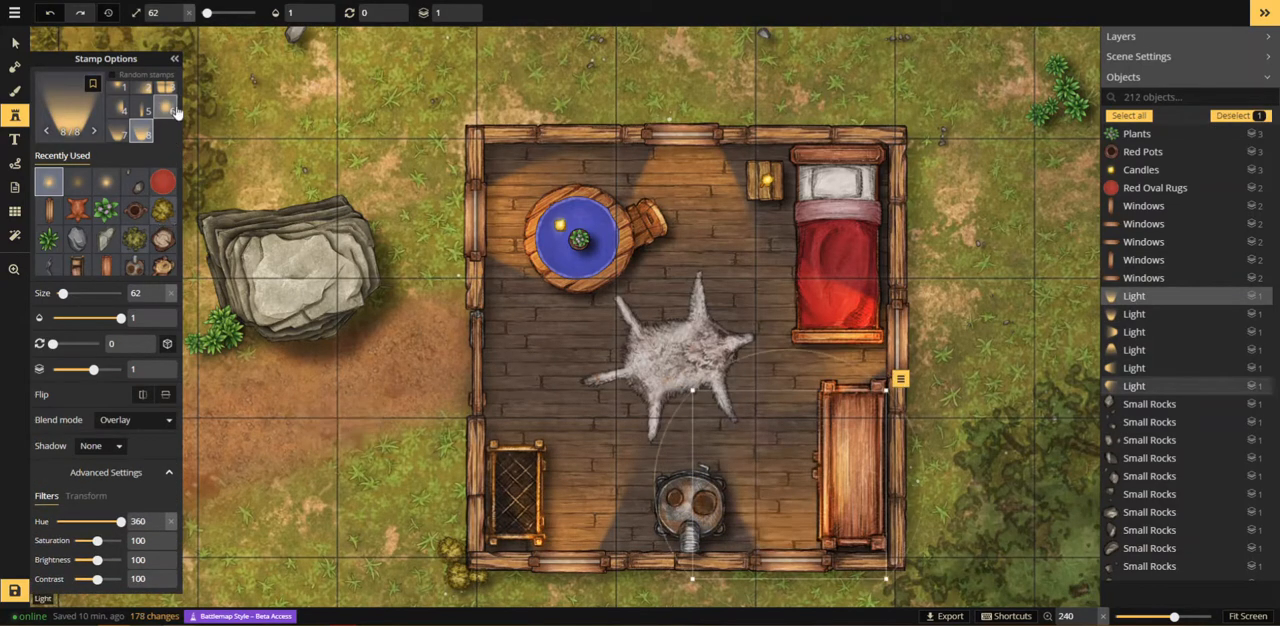
Step: Place the sixth Light variant at size 252 over the fur rug in the middle of the room, then deselect it
scroll(690, 341, up, 18)
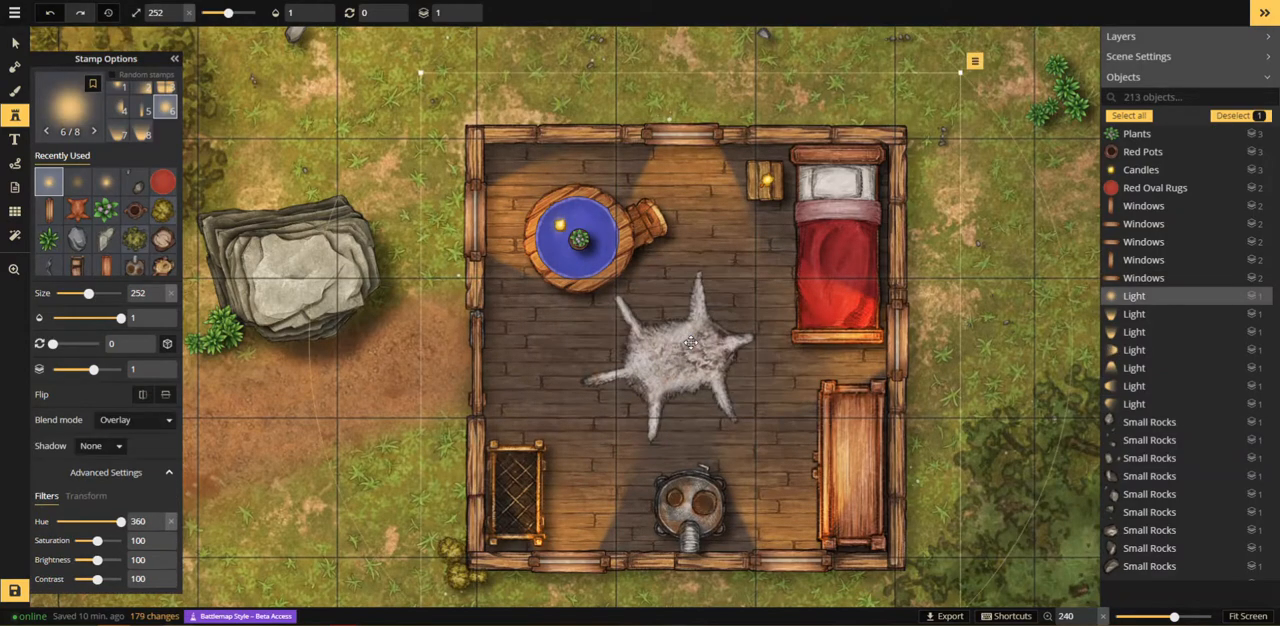
click(690, 341)
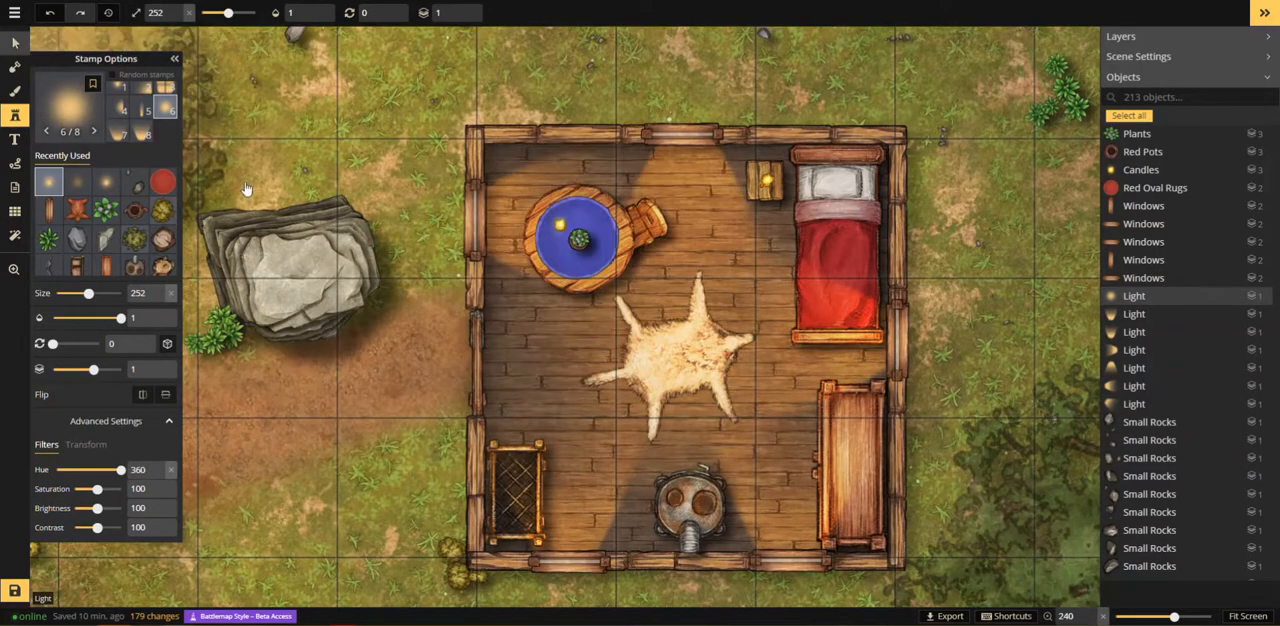
key(Escape)
scroll(342, 358, down, 8)
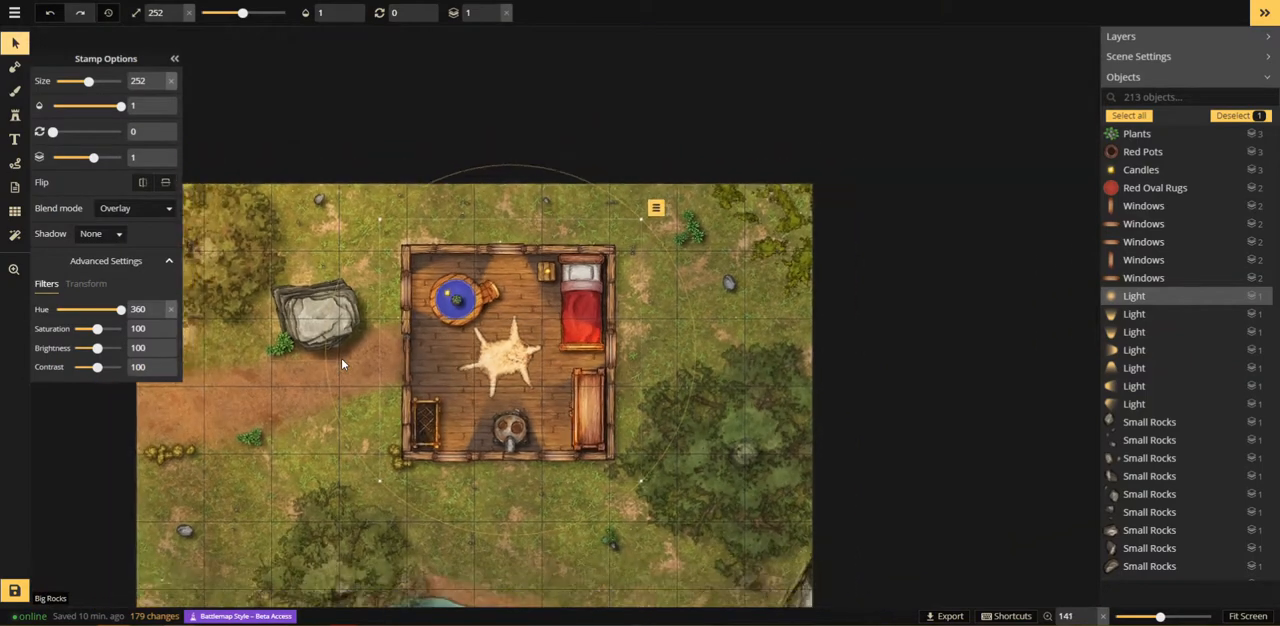
click(878, 485)
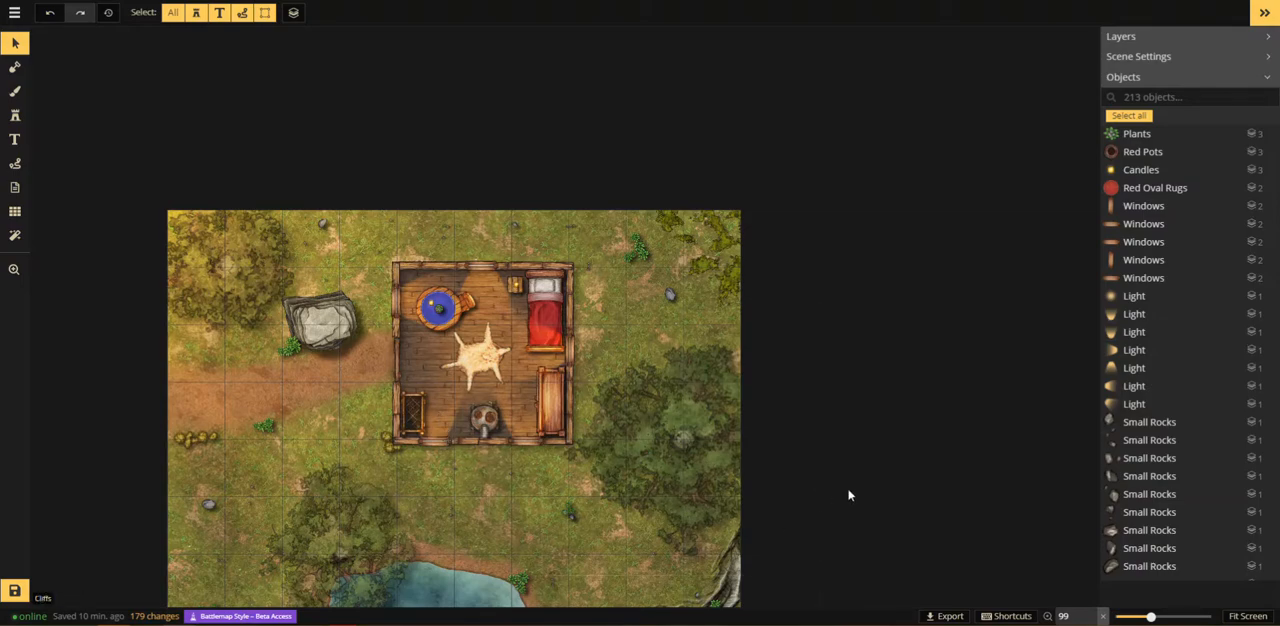
Step: Set up a circular foreground brush with the black texture at opacity 0.5 and size 106
scroll(861, 501, down, 1)
drag(863, 502, 810, 261)
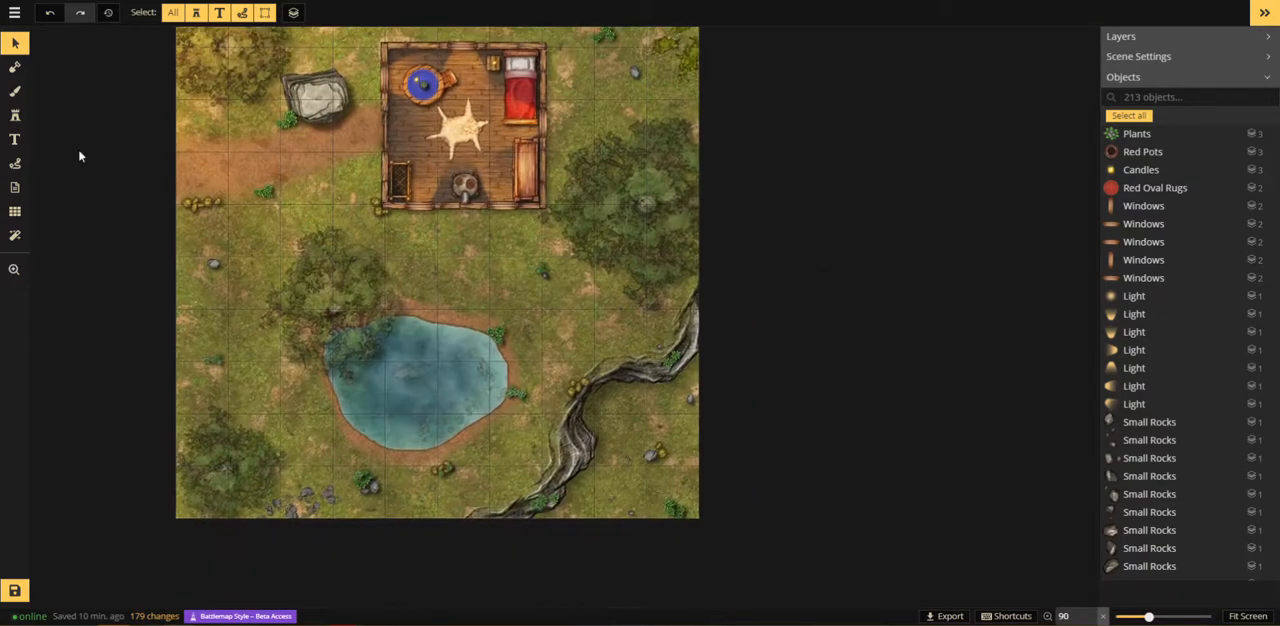
click(14, 92)
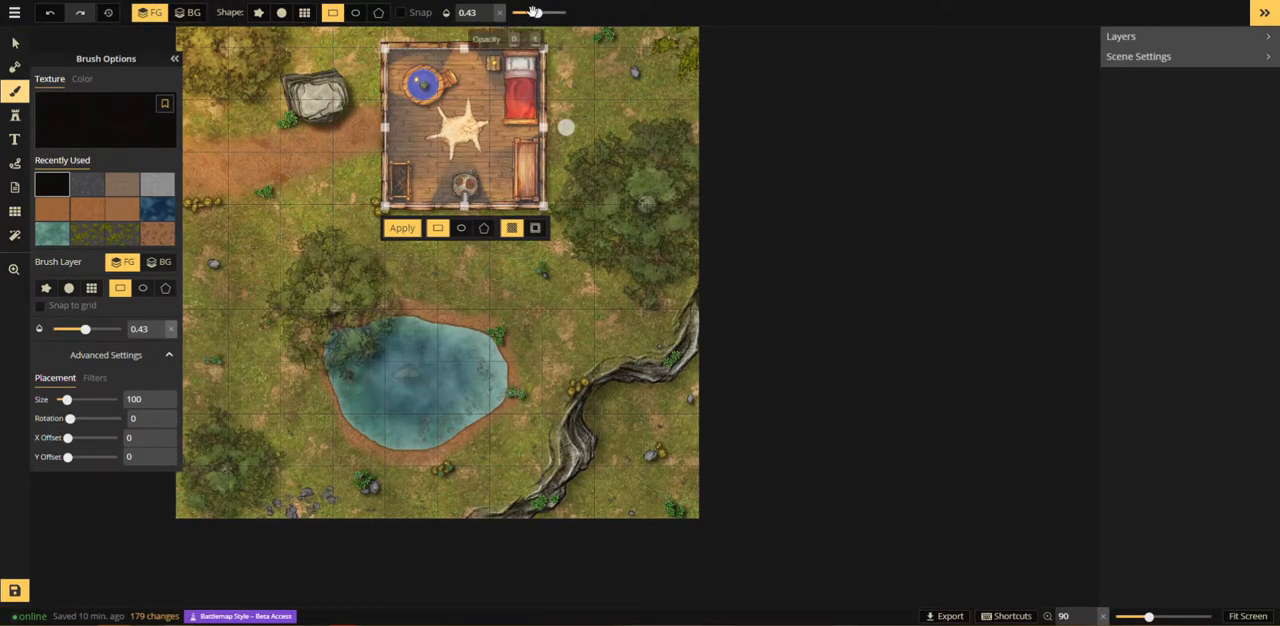
drag(534, 12, 541, 12)
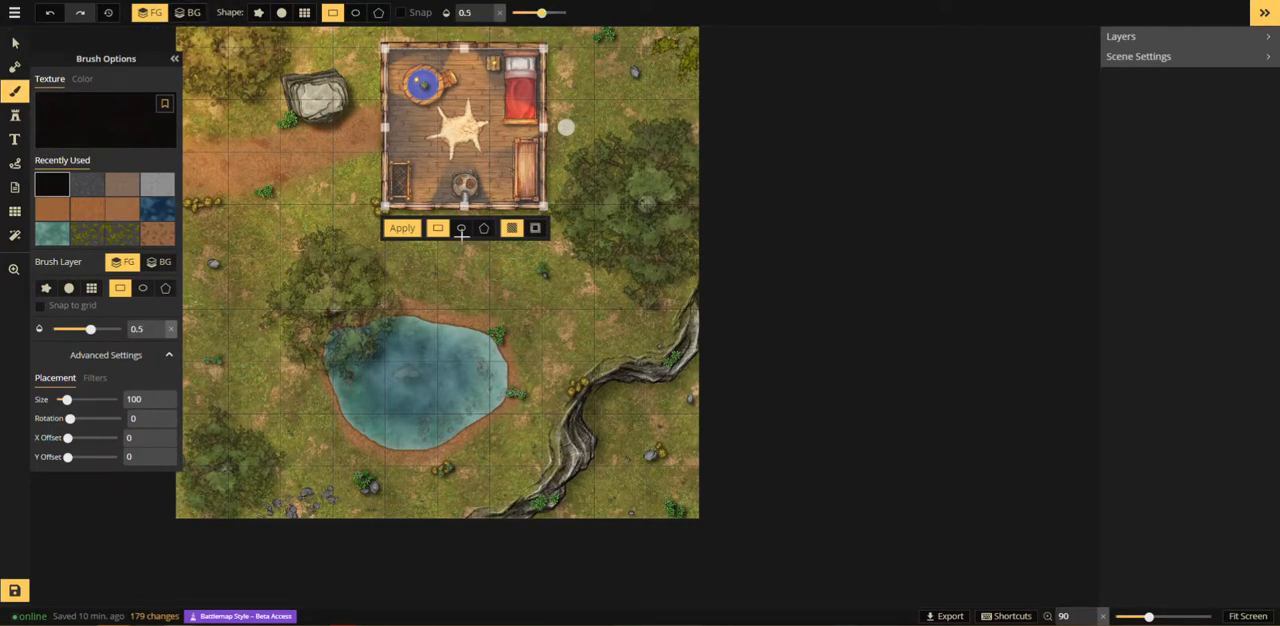
click(281, 12)
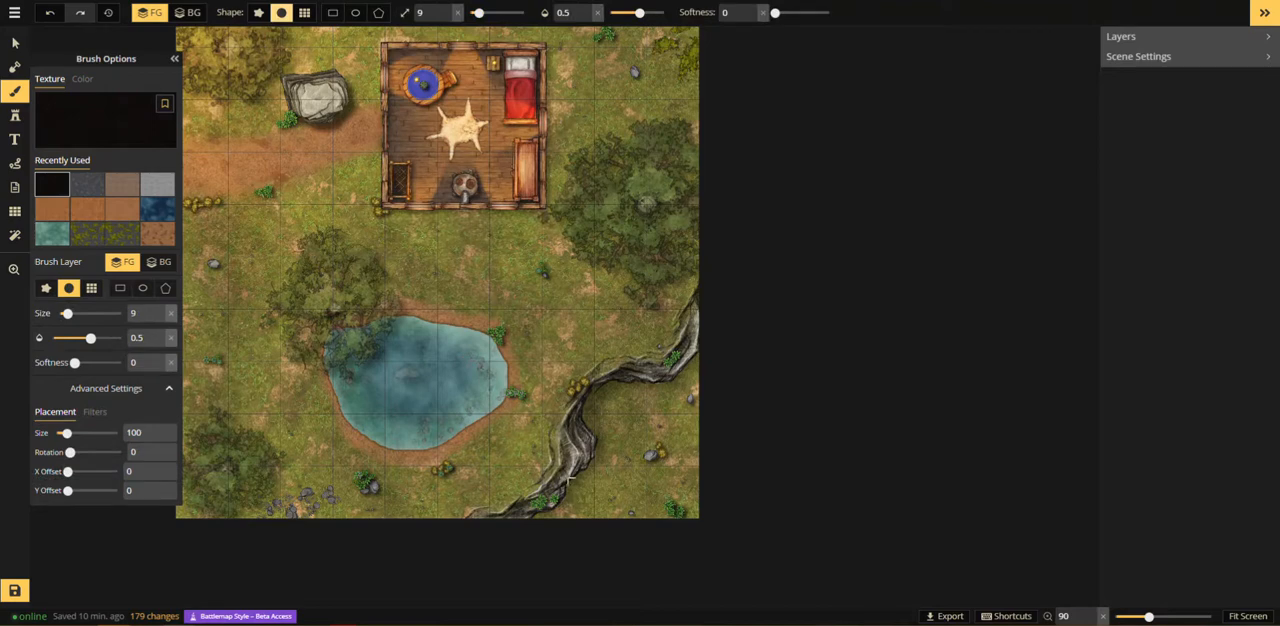
drag(487, 13, 512, 12)
Step: Undo a hard-edged trial stroke and paint a shadow along the foot of the cliffs with brush softness 1
mouse_move(567, 500)
mouse_down()
mouse_move(543, 517)
mouse_move(628, 466)
mouse_up()
key(ctrl+z)
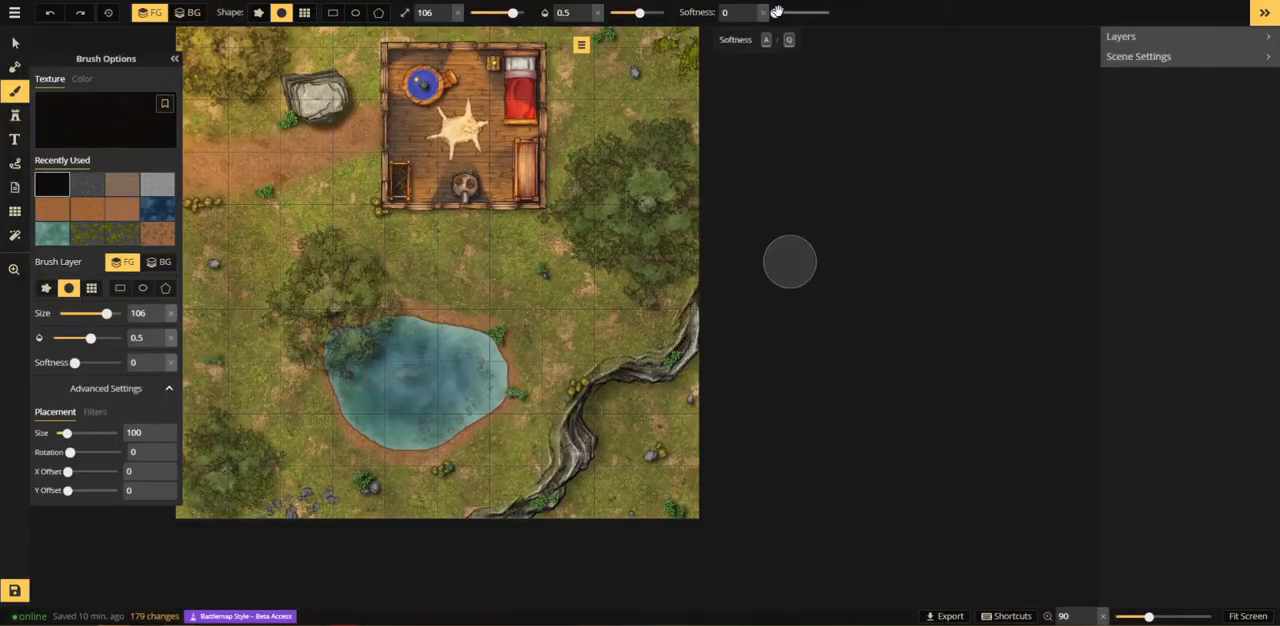
drag(777, 12, 828, 12)
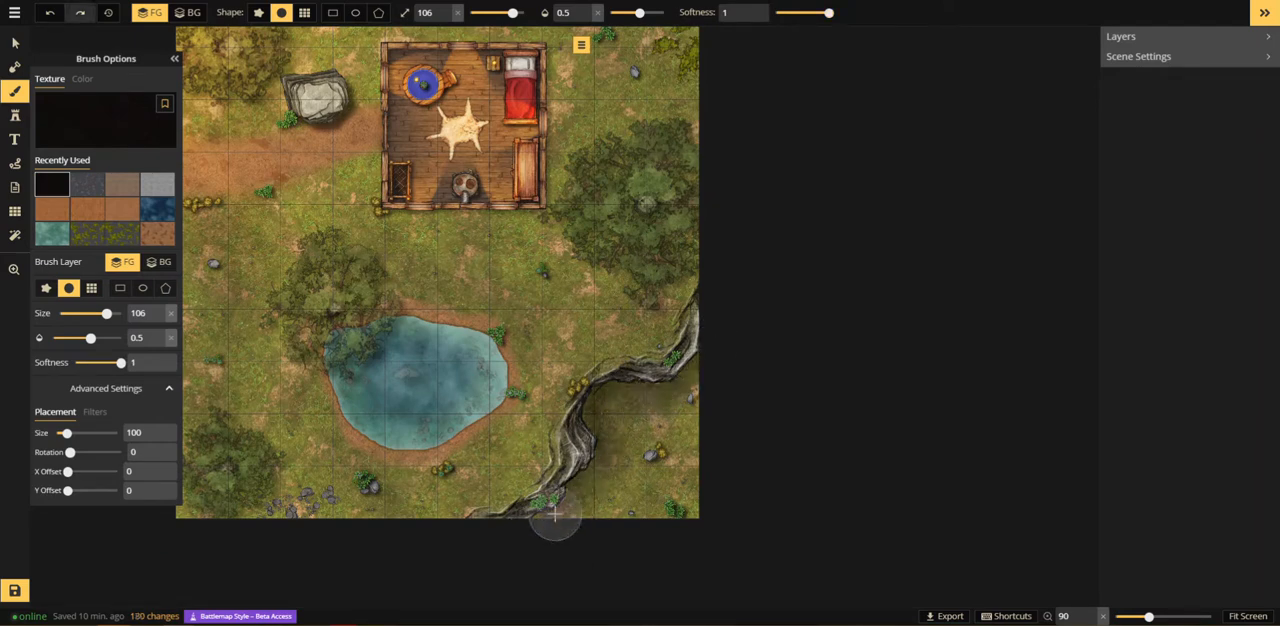
mouse_move(556, 512)
mouse_down()
mouse_move(602, 471)
mouse_move(637, 403)
mouse_move(737, 346)
mouse_move(552, 436)
mouse_move(591, 417)
mouse_up()
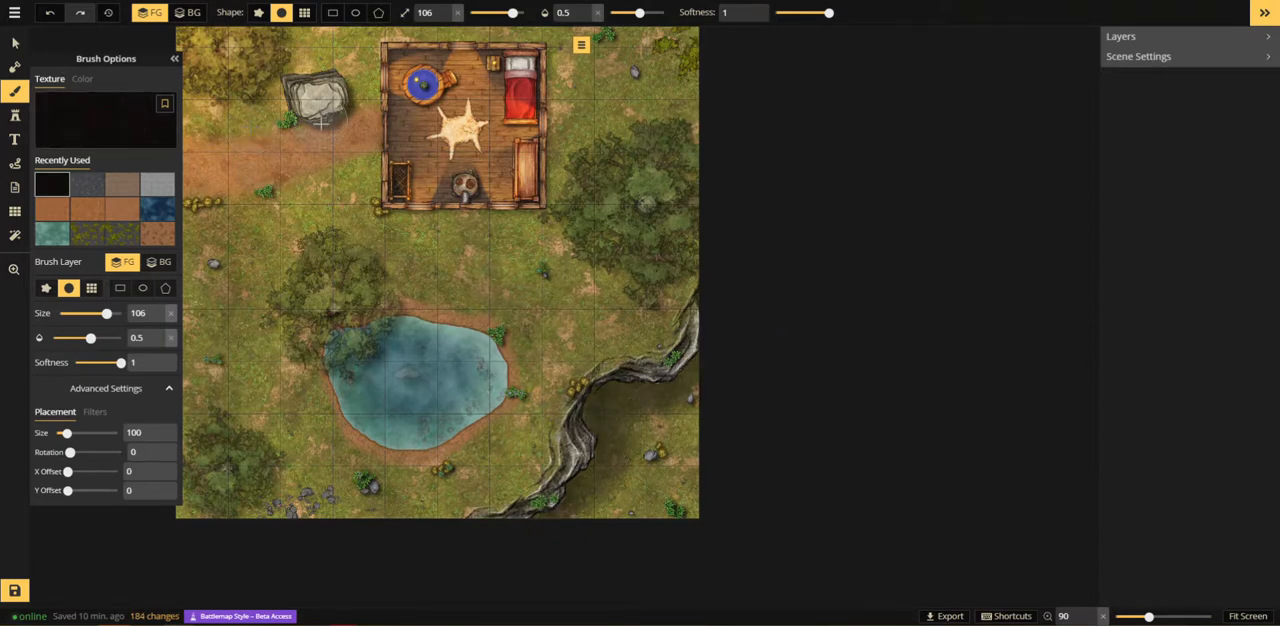
Step: Select the big rock west of the building and raise its object shadow's Y offset to about 22
click(15, 43)
click(345, 100)
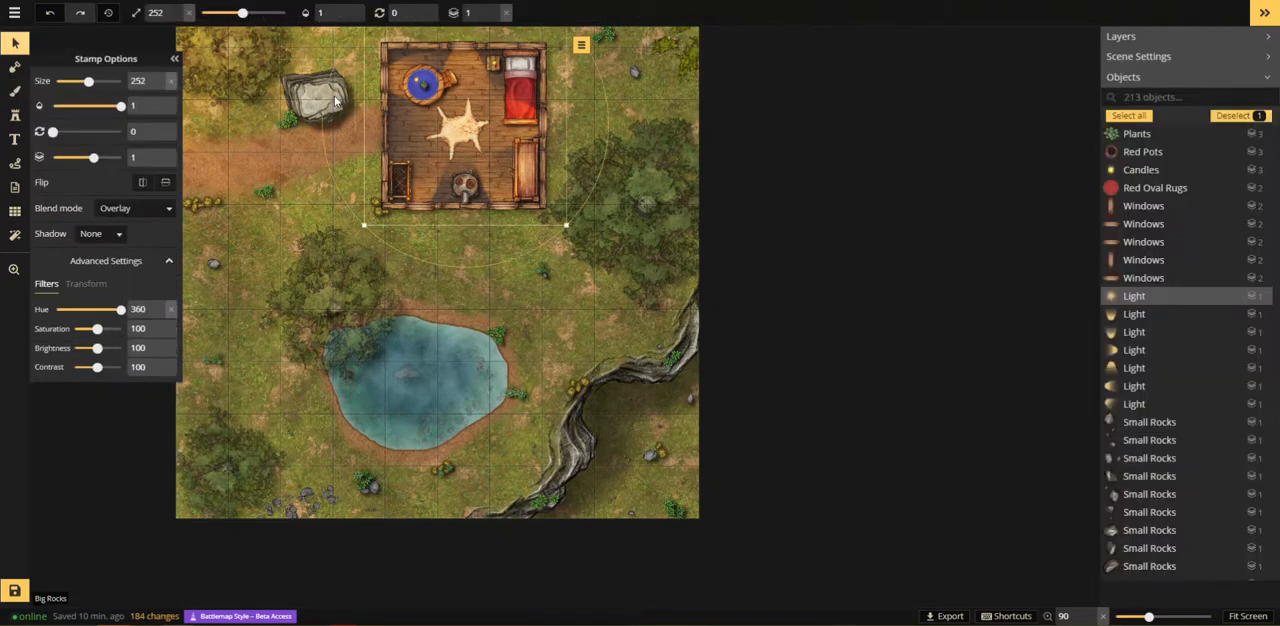
click(336, 100)
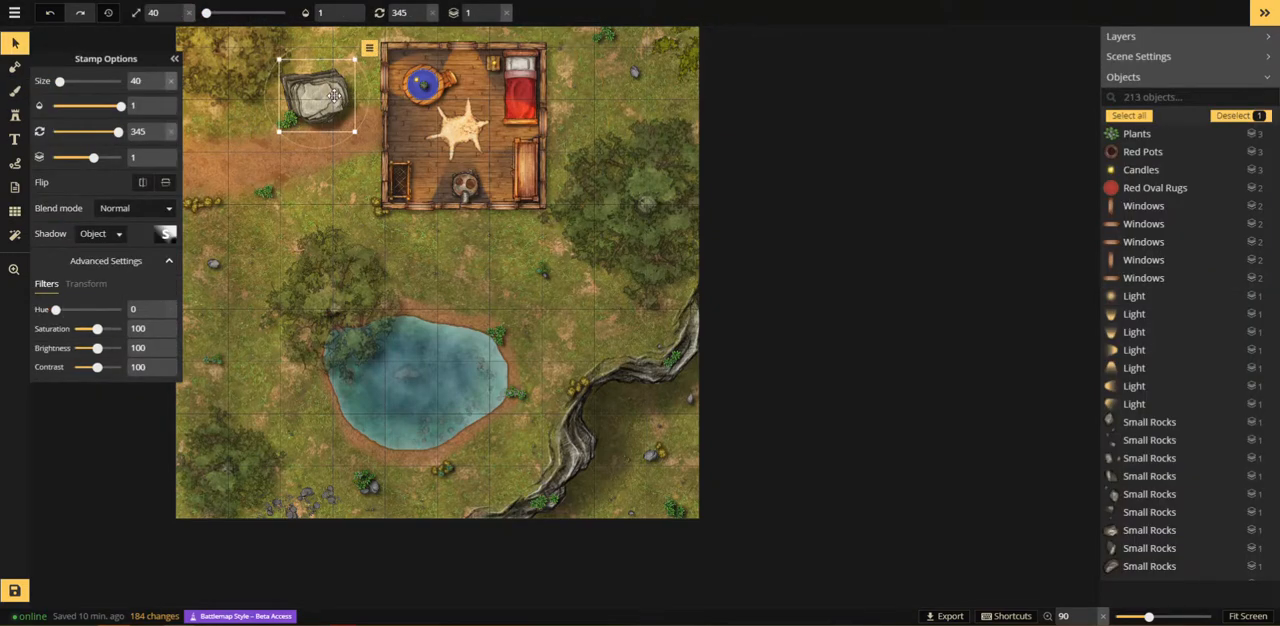
click(166, 236)
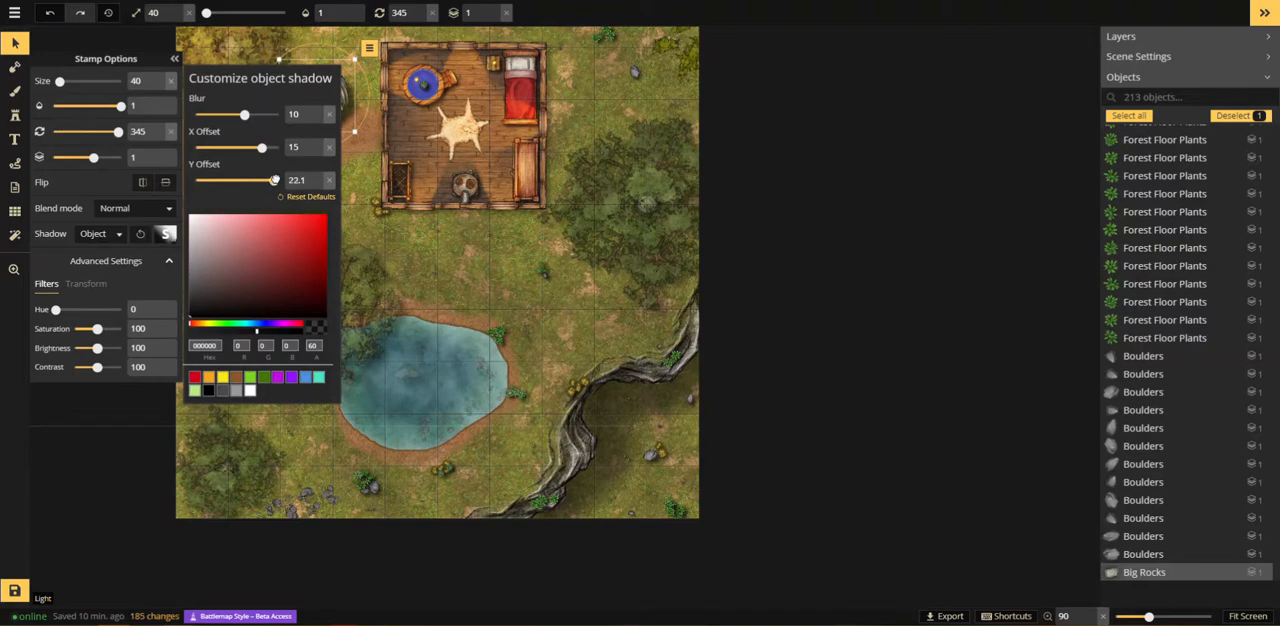
click(411, 227)
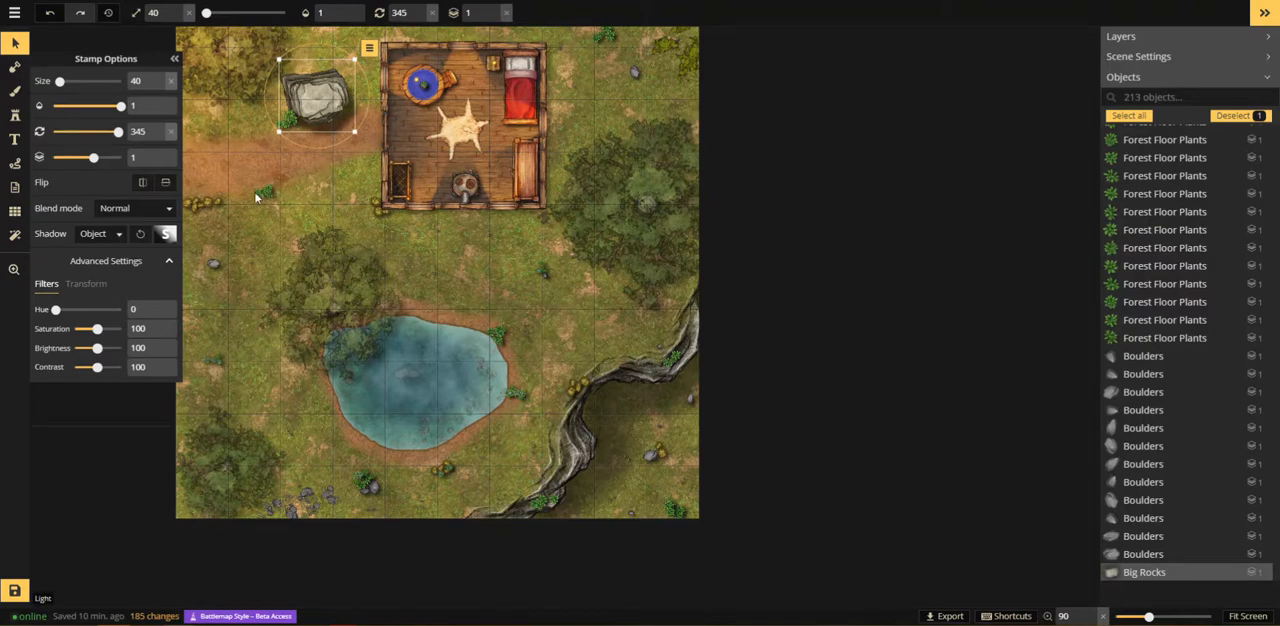
click(14, 91)
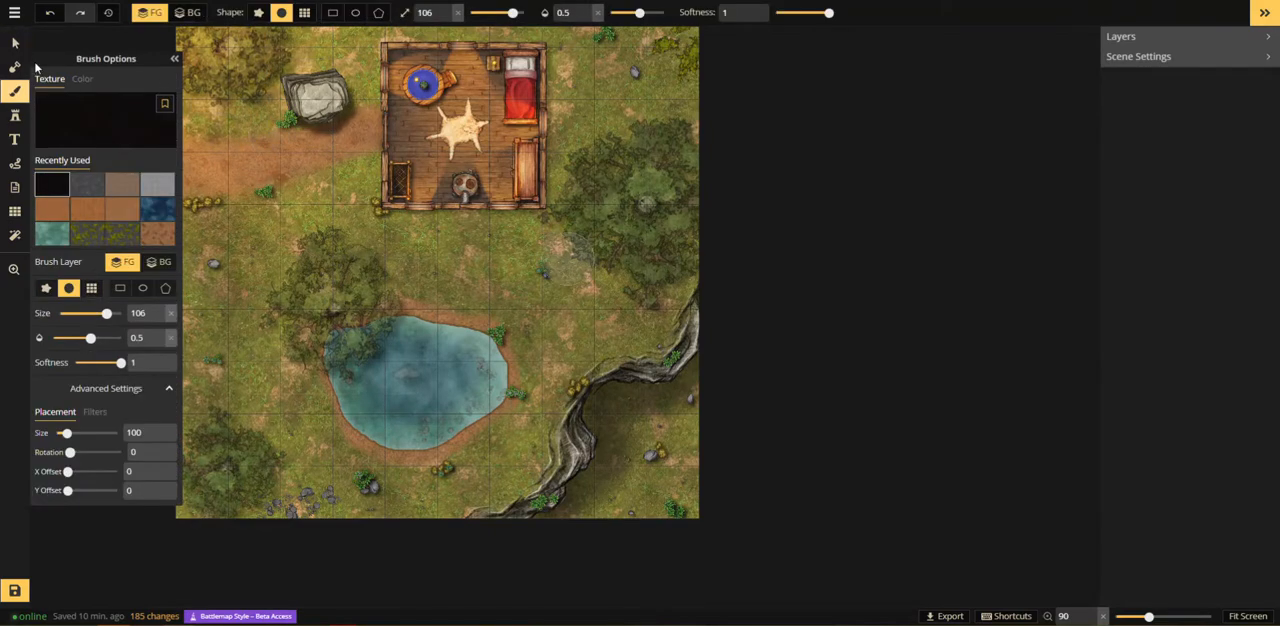
click(15, 44)
click(253, 74)
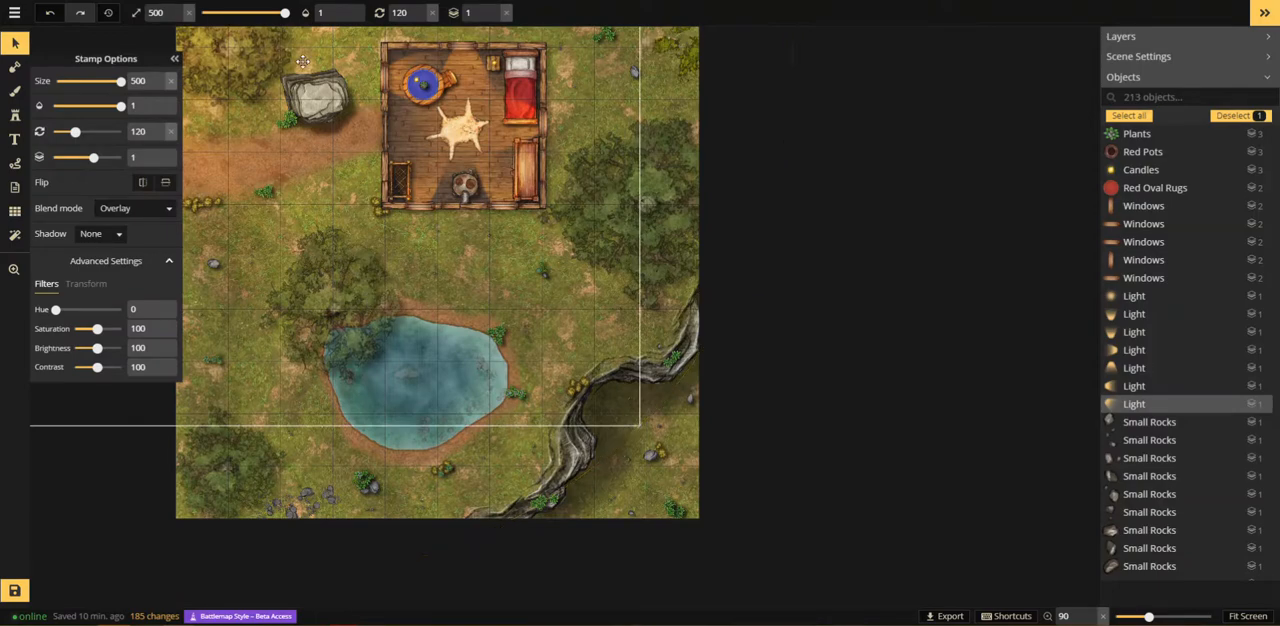
click(257, 63)
click(264, 75)
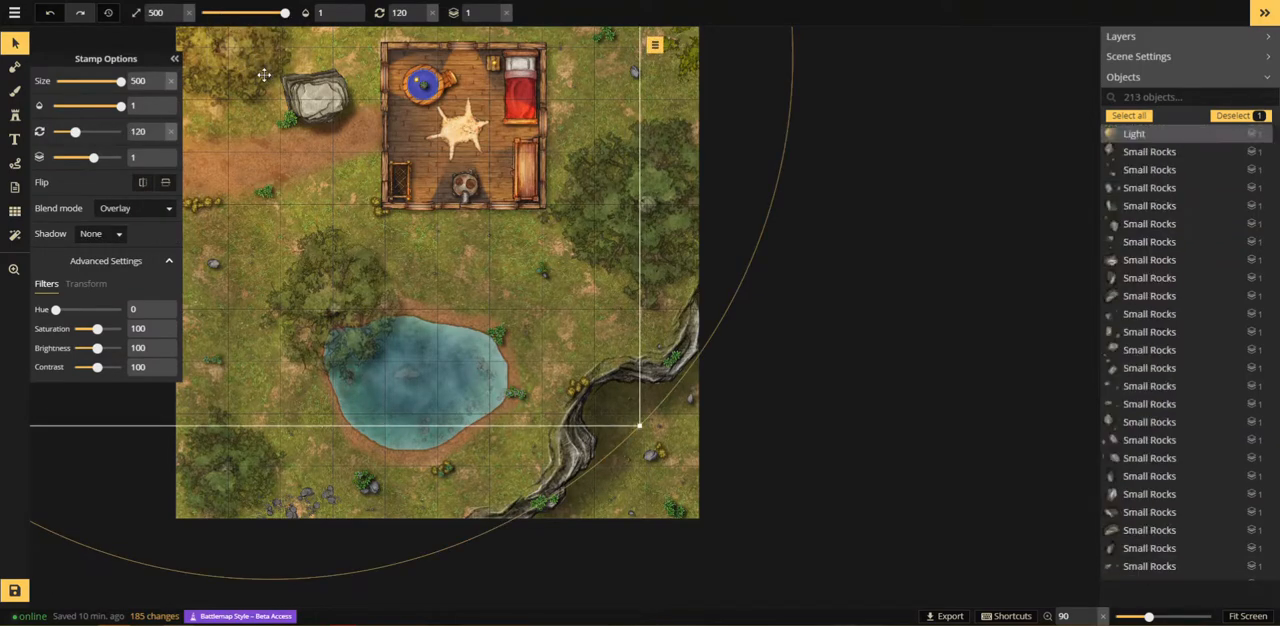
drag(264, 75, 446, 346)
scroll(364, 200, up, 1)
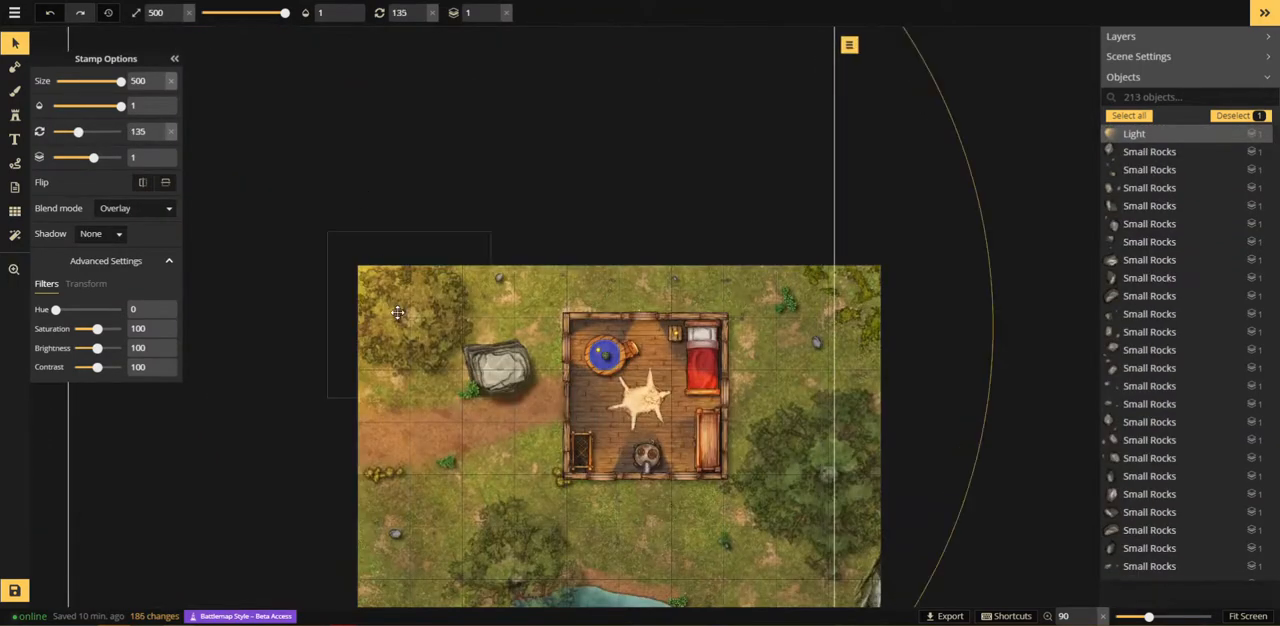
key(ctrl+z)
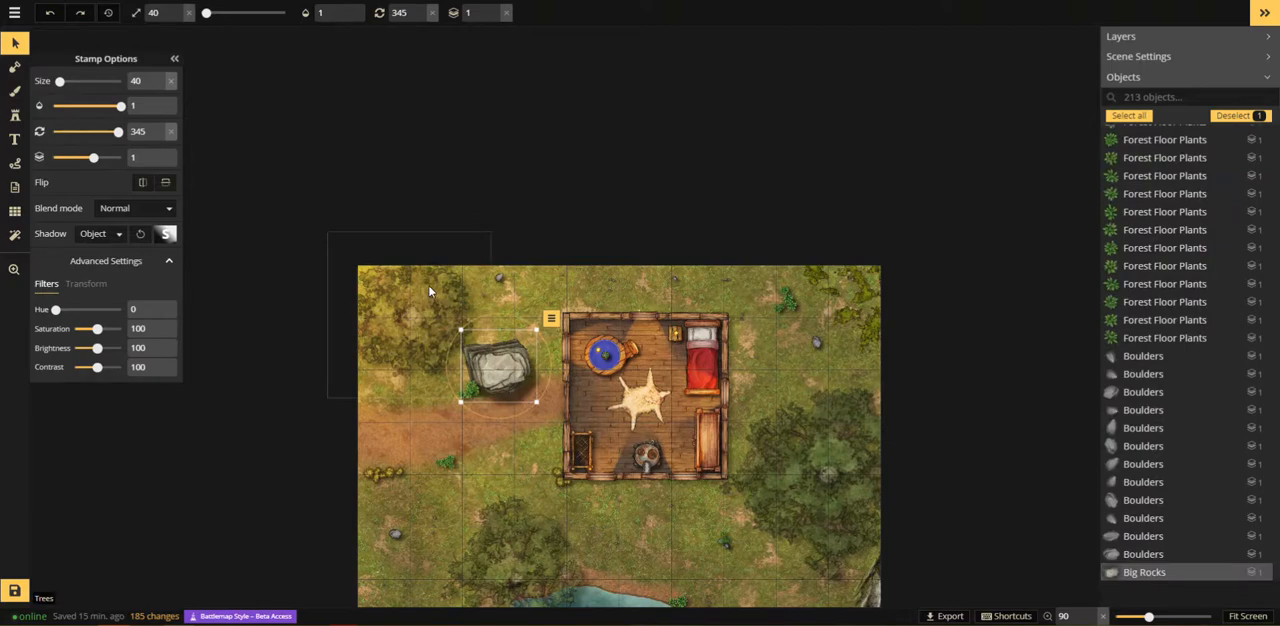
Step: Set the object shadow's Y offset to 25 for the tree in the map's northwest corner
click(167, 238)
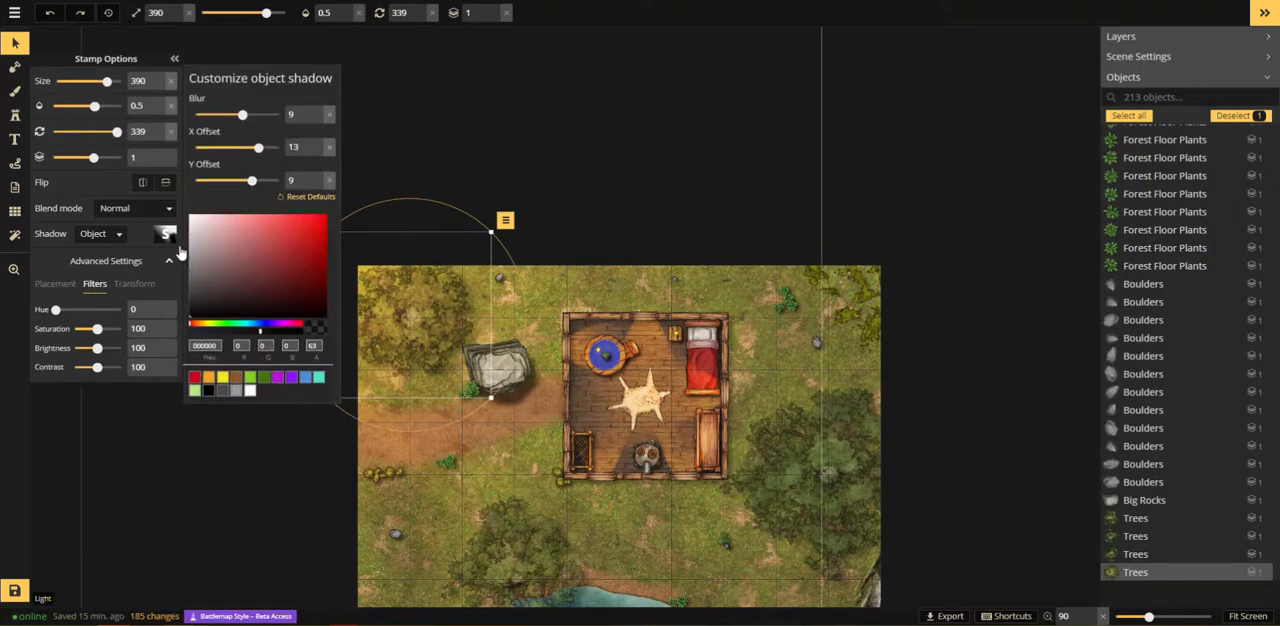
drag(251, 179, 290, 181)
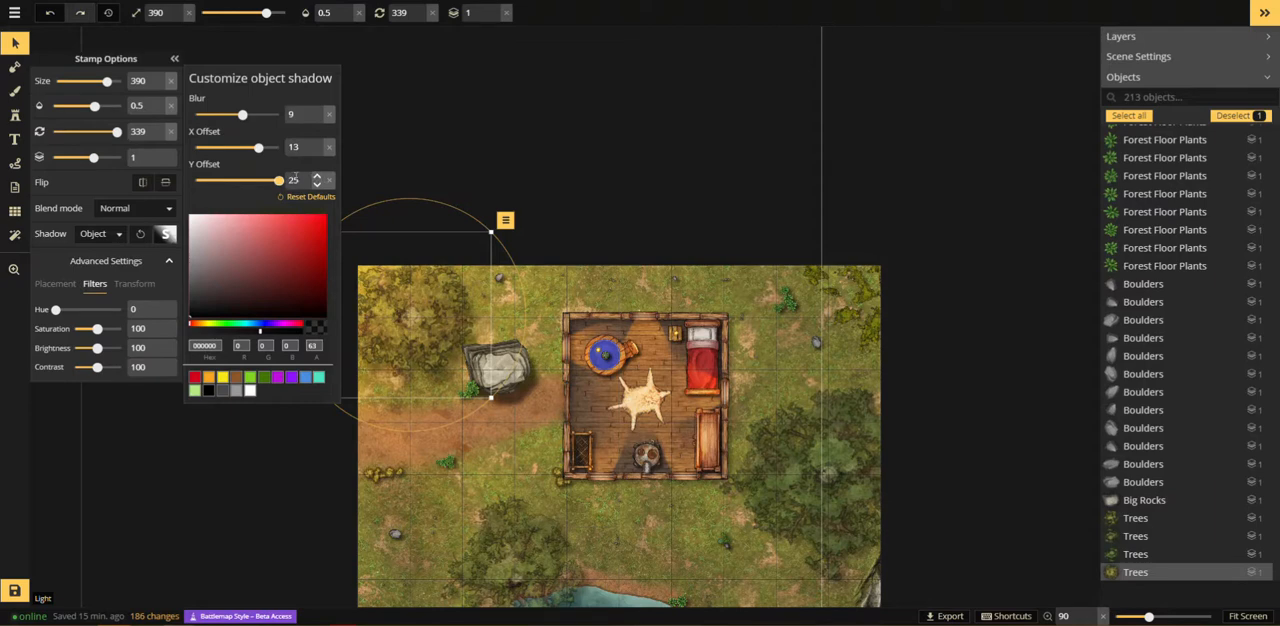
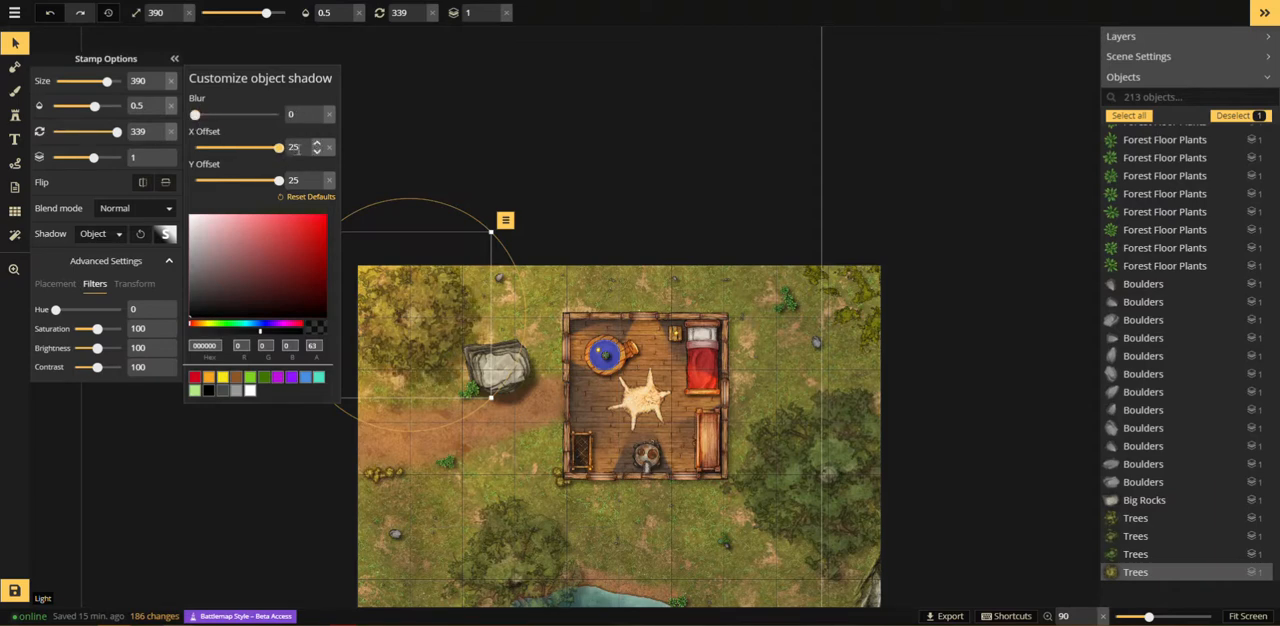
Step: Set the object shadow's X offset to 18.4 for the tree in the map's northwest corner and deselect it
drag(269, 150, 267, 150)
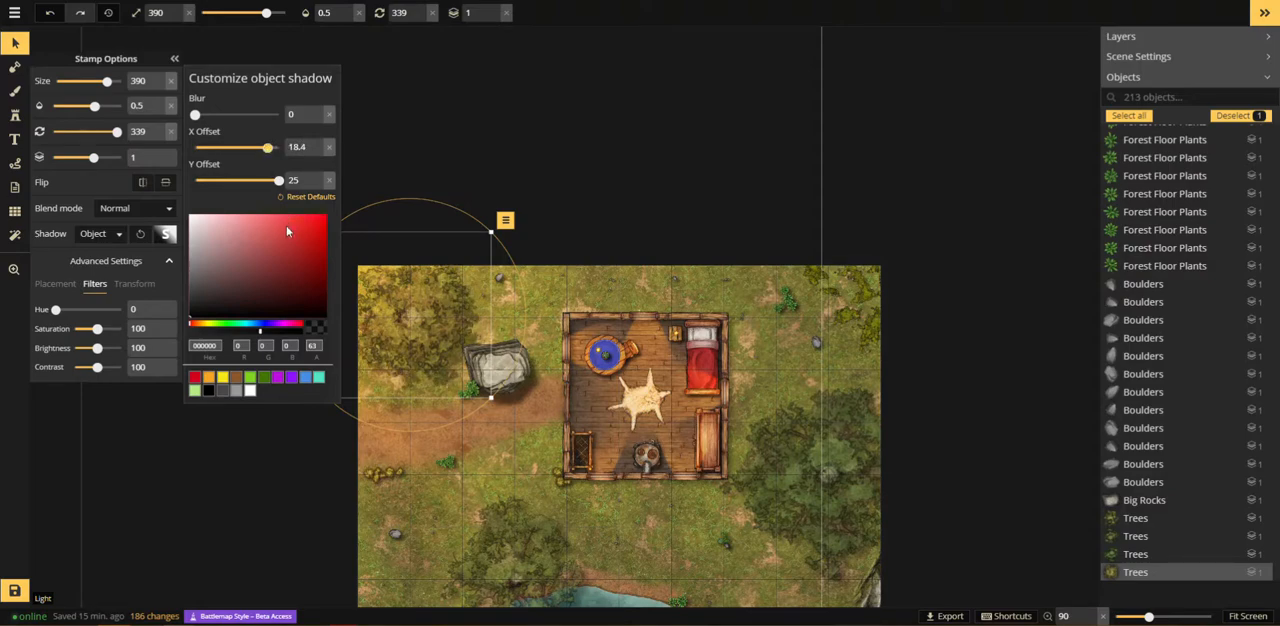
click(995, 206)
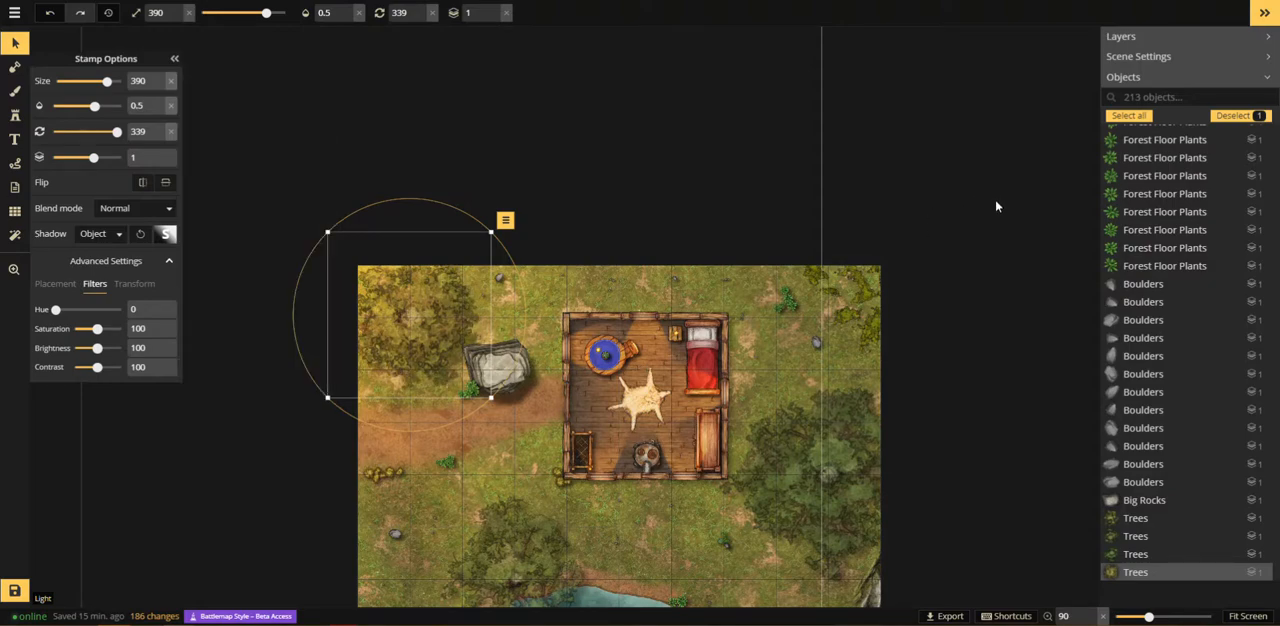
click(1009, 440)
drag(1009, 440, 885, 270)
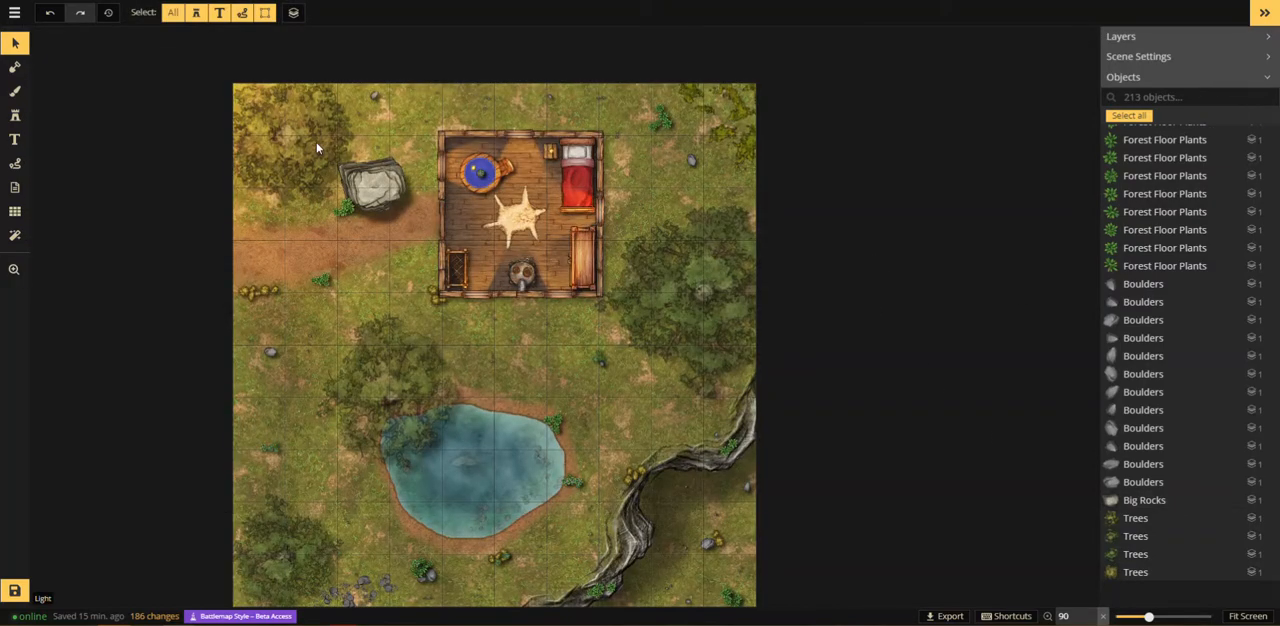
Step: Reselect the tree in the map's northwest corner and check its object shadow offsets
click(297, 102)
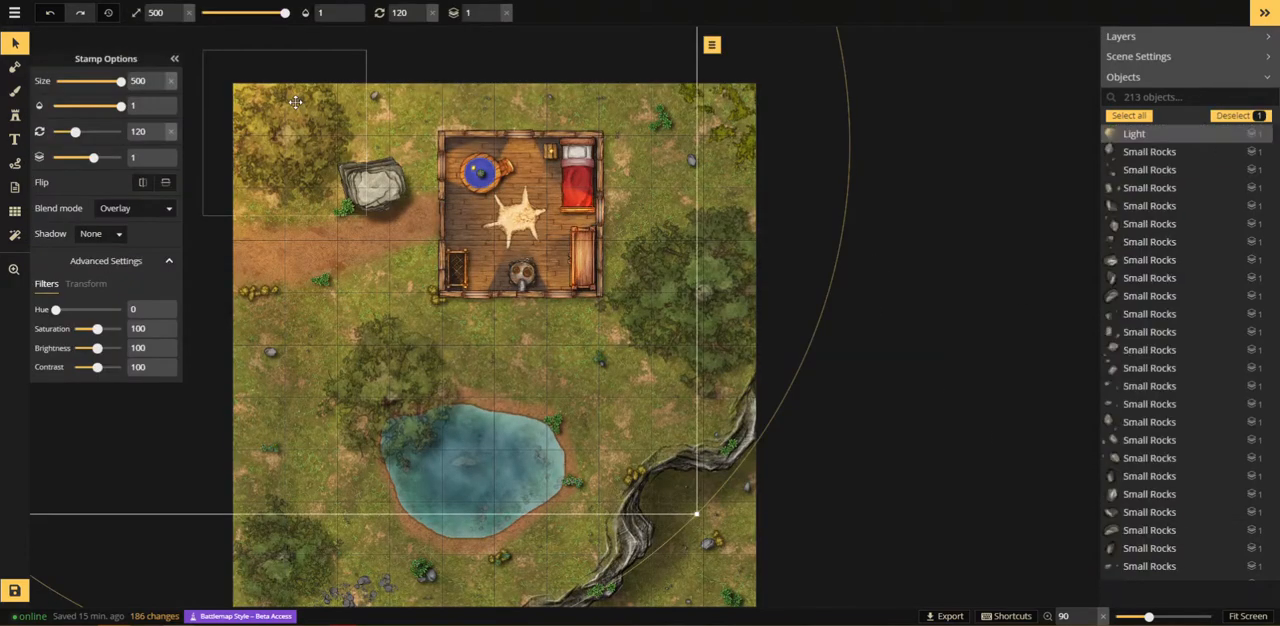
click(211, 141)
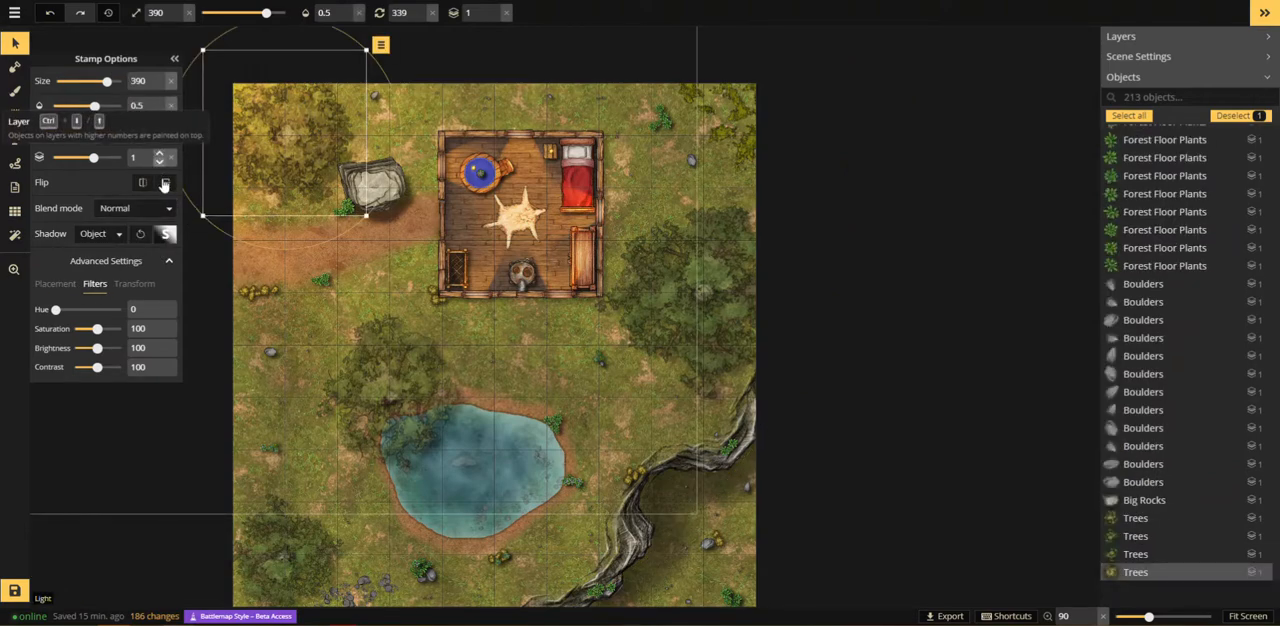
click(165, 236)
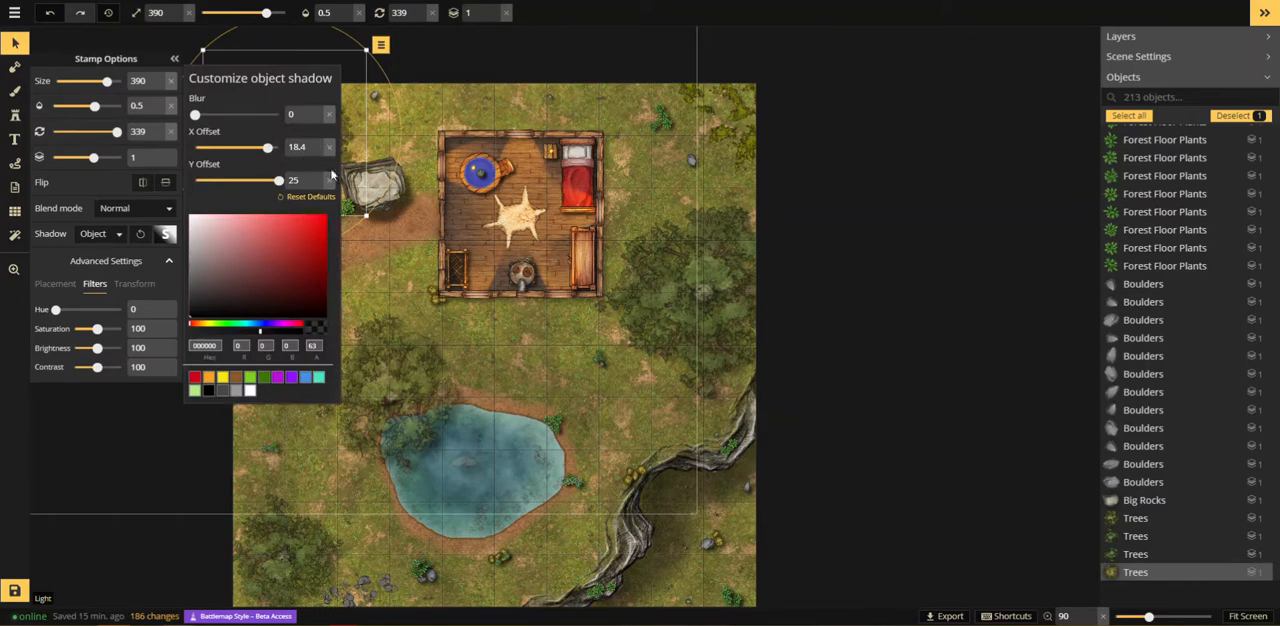
click(429, 267)
Step: Select the trees by the pond, east of the building and in the southwest corner, and set their shadow offsets to X 18.3 and Y 25
click(424, 391)
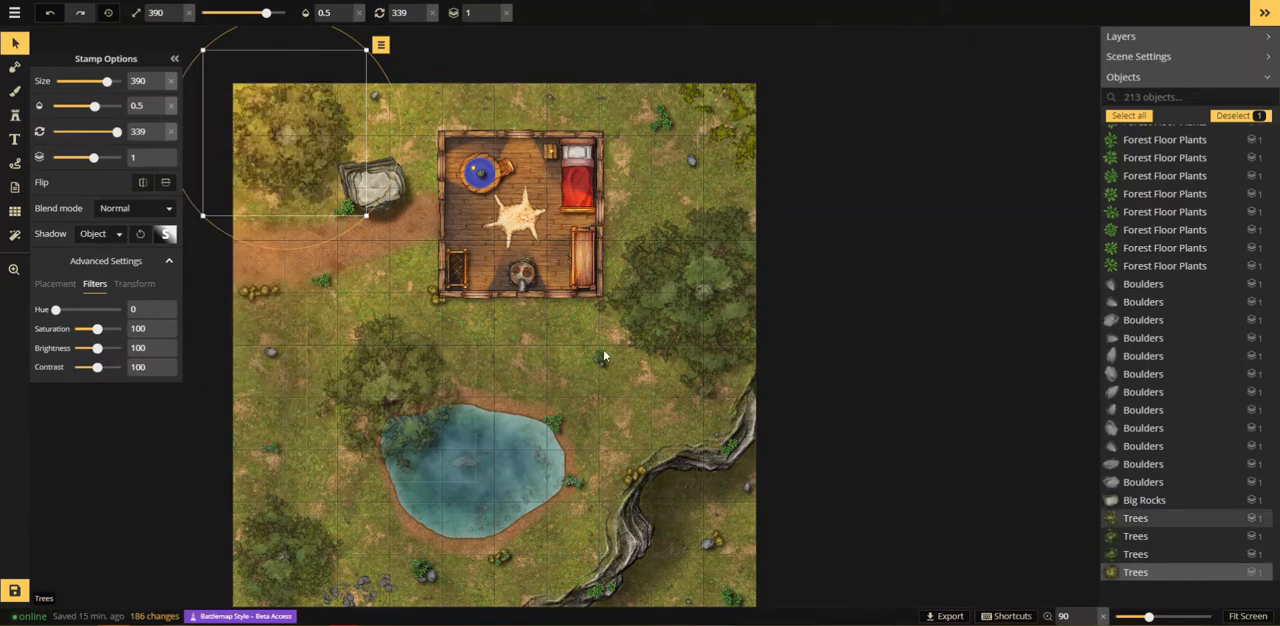
shift+click(685, 325)
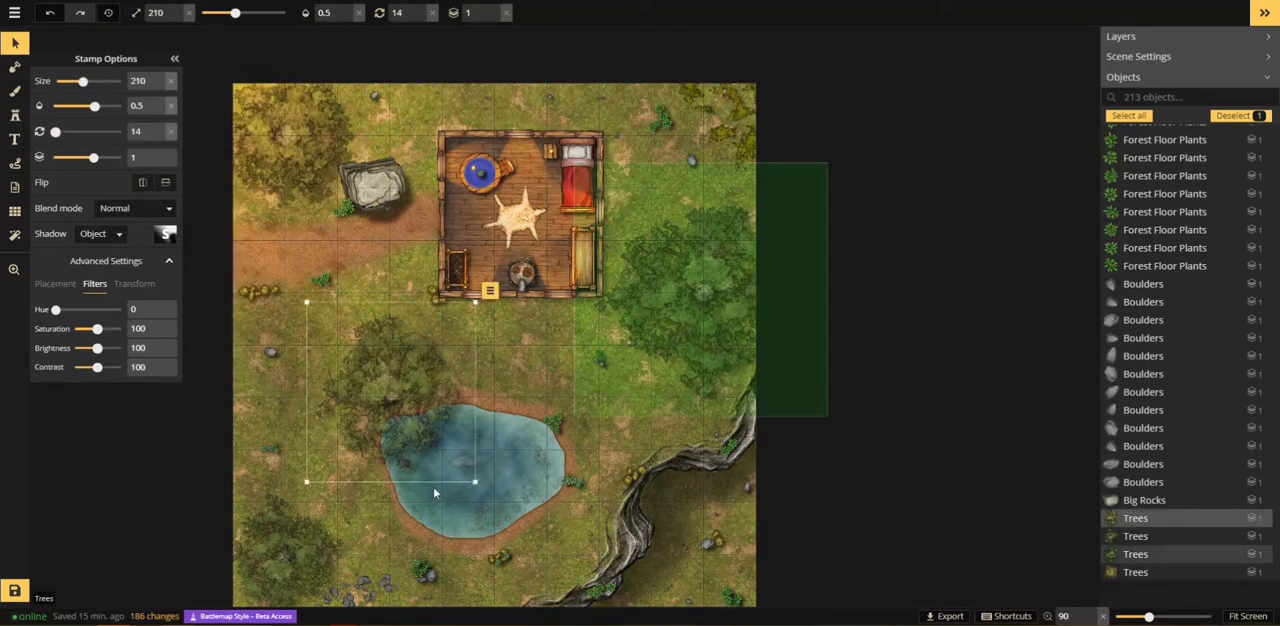
shift+click(318, 536)
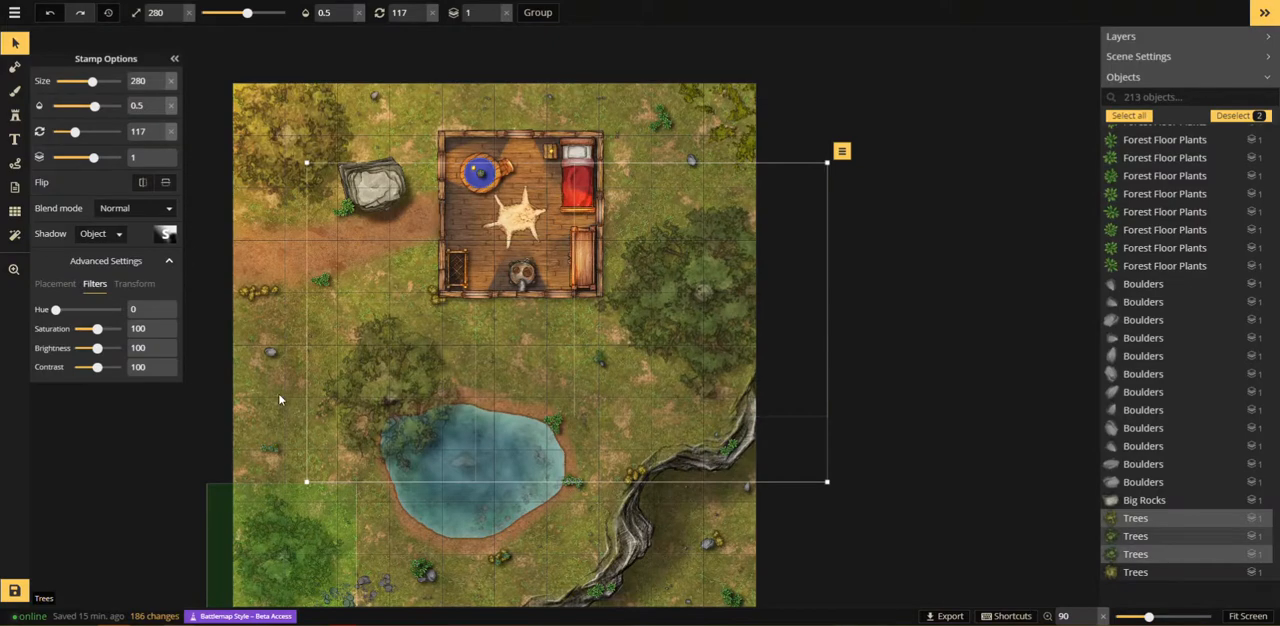
click(167, 235)
drag(154, 108, 160, 112)
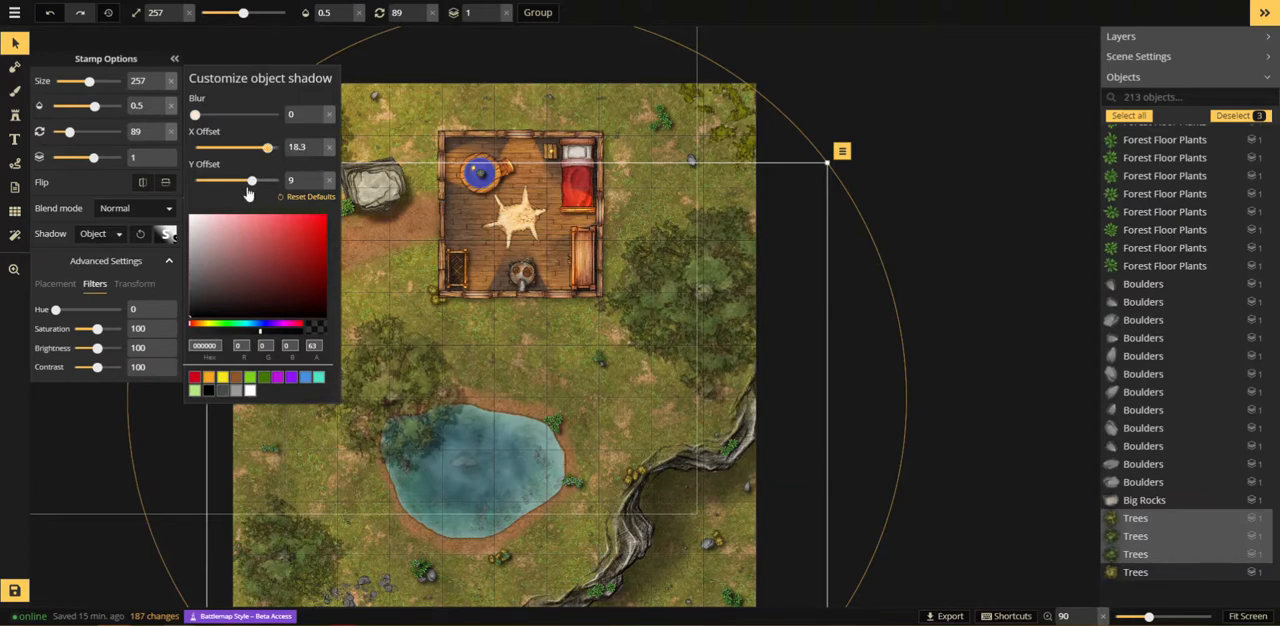
drag(288, 180, 278, 181)
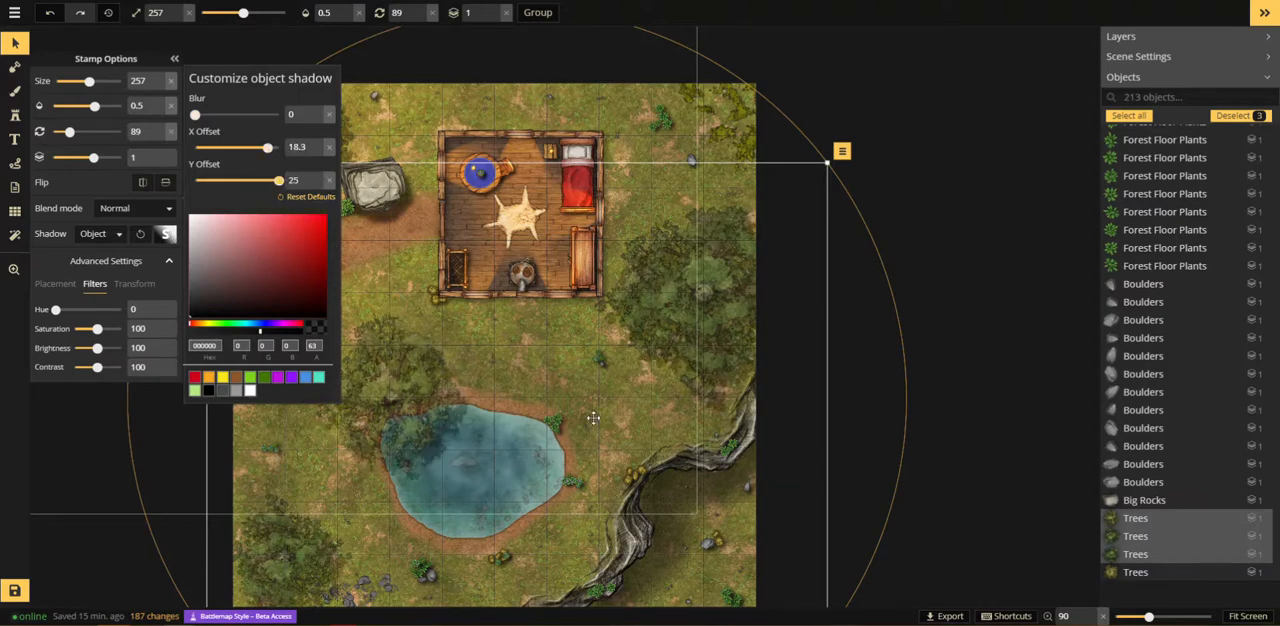
click(994, 331)
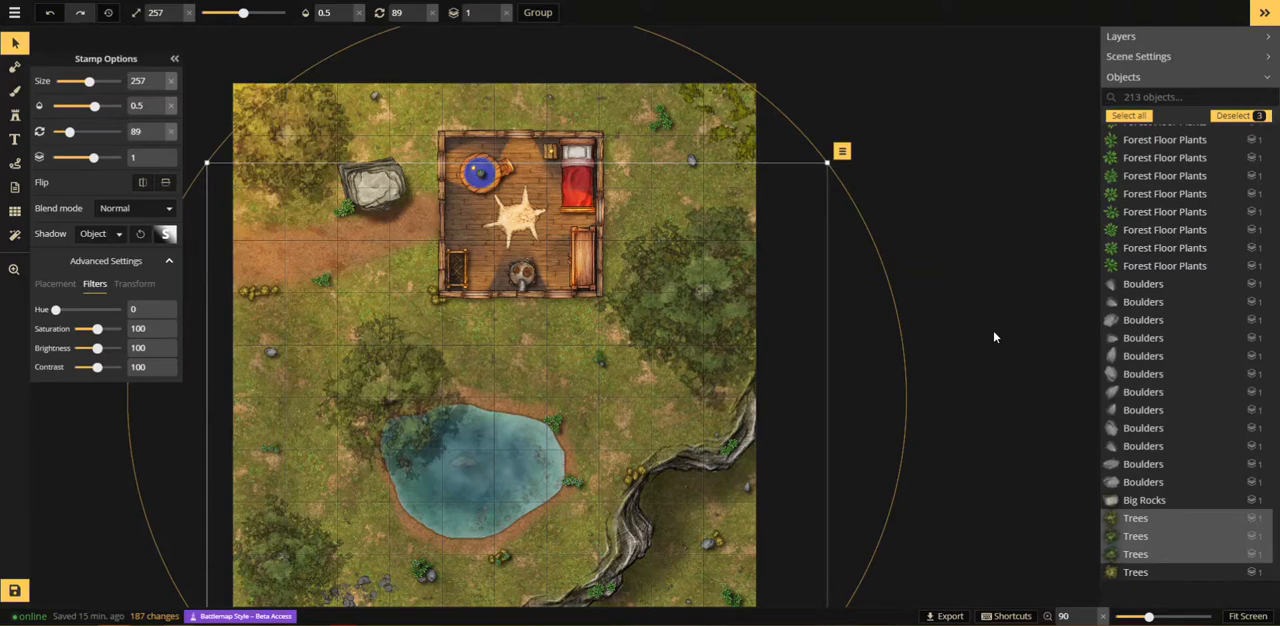
click(994, 332)
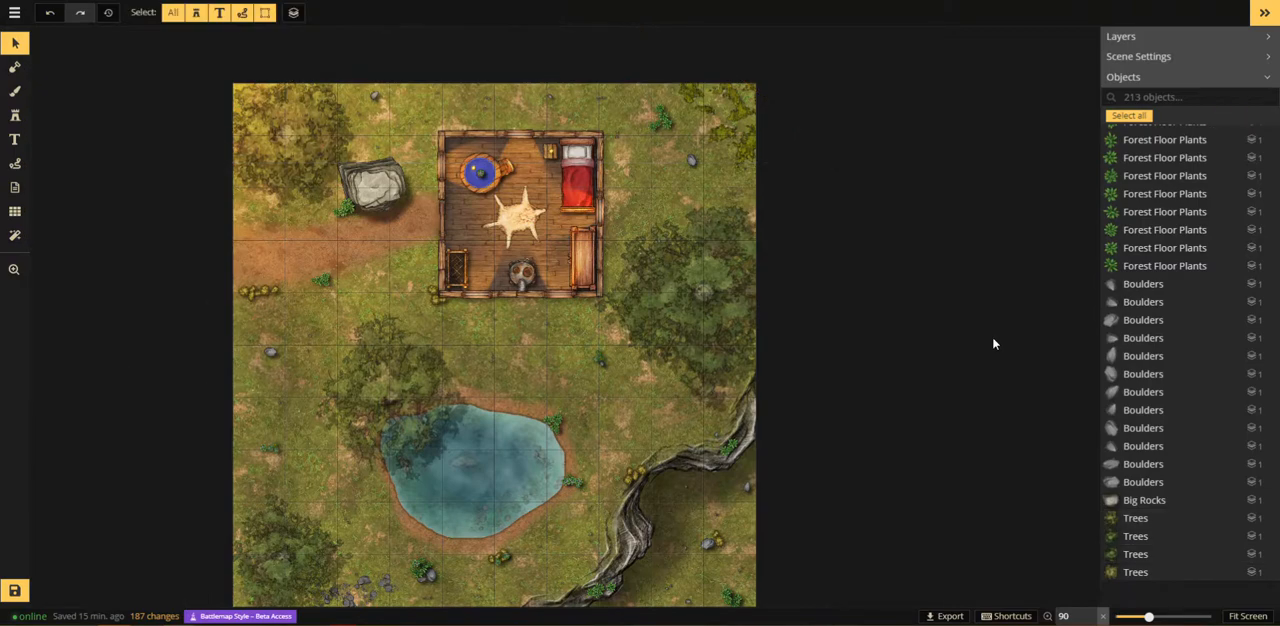
Step: Paint a soft black foreground shadow along the building's south and east walls with brush size 67
scroll(994, 338, down, 1)
drag(455, 189, 270, 216)
click(14, 94)
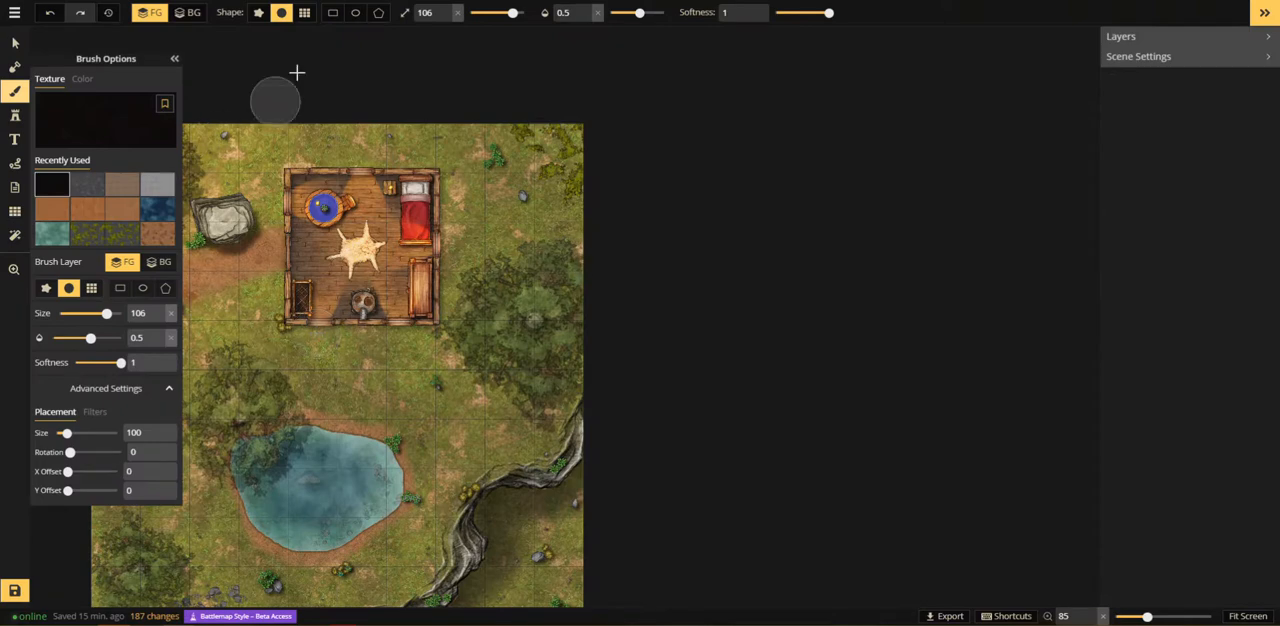
key(s)
key(s)
key(s)
key(s)
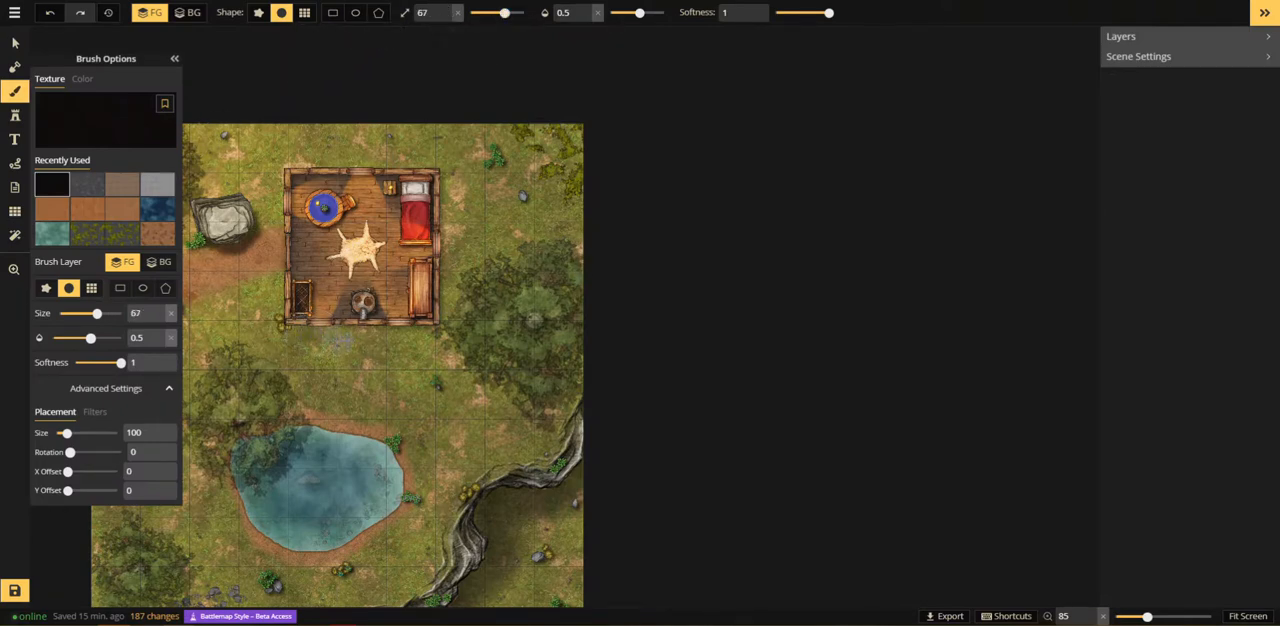
mouse_move(358, 338)
mouse_down()
mouse_move(298, 324)
mouse_move(367, 342)
mouse_move(440, 330)
mouse_up()
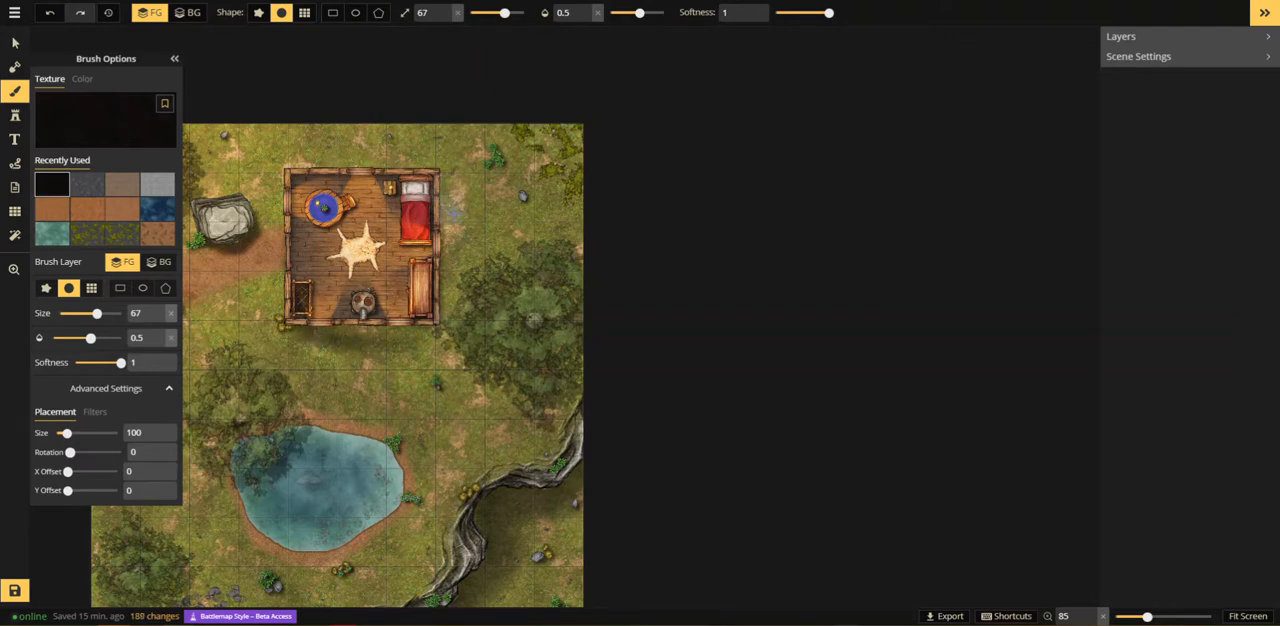
drag(445, 195, 442, 220)
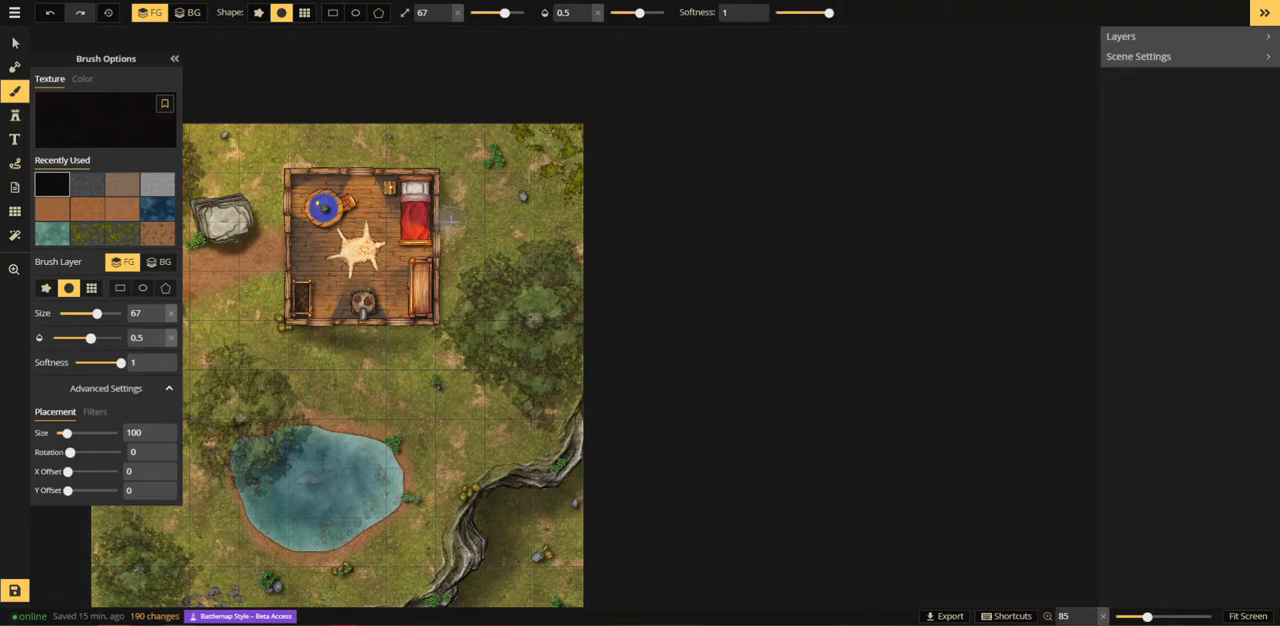
Step: Enlarge the brush to size 89 and extend the building's shadow further out to the east and south
drag(505, 13, 510, 14)
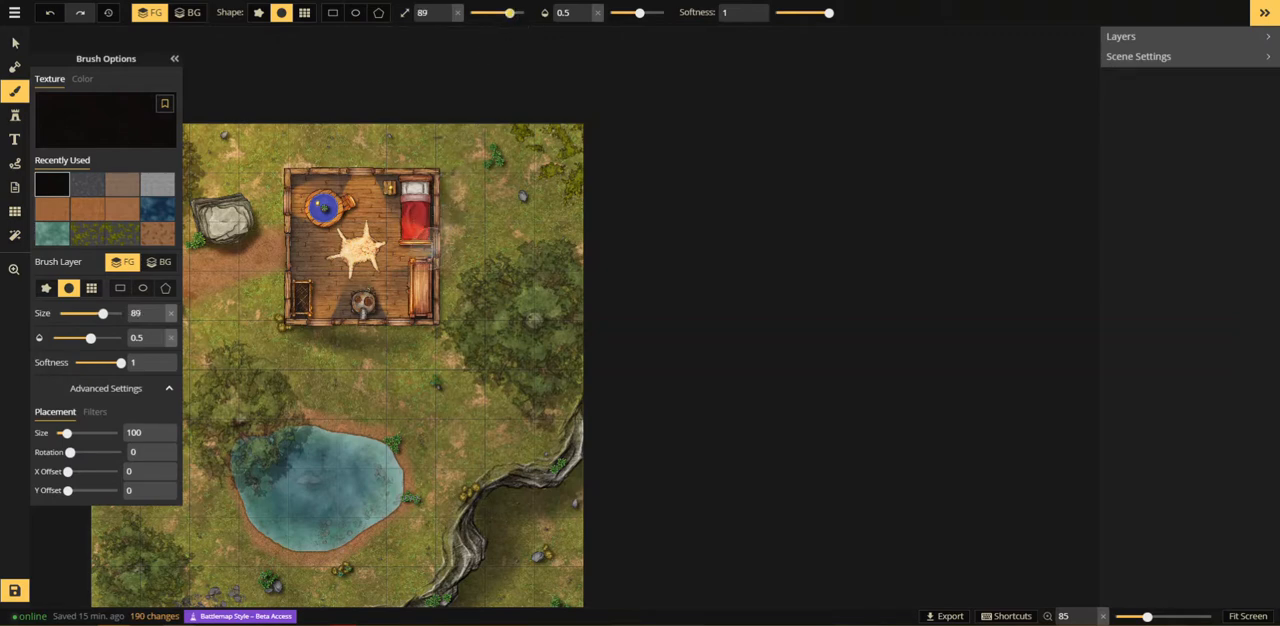
mouse_move(450, 225)
mouse_down()
mouse_move(451, 322)
mouse_move(337, 334)
mouse_move(358, 335)
mouse_move(335, 325)
mouse_move(371, 340)
mouse_move(334, 339)
mouse_move(370, 361)
mouse_move(424, 362)
mouse_up()
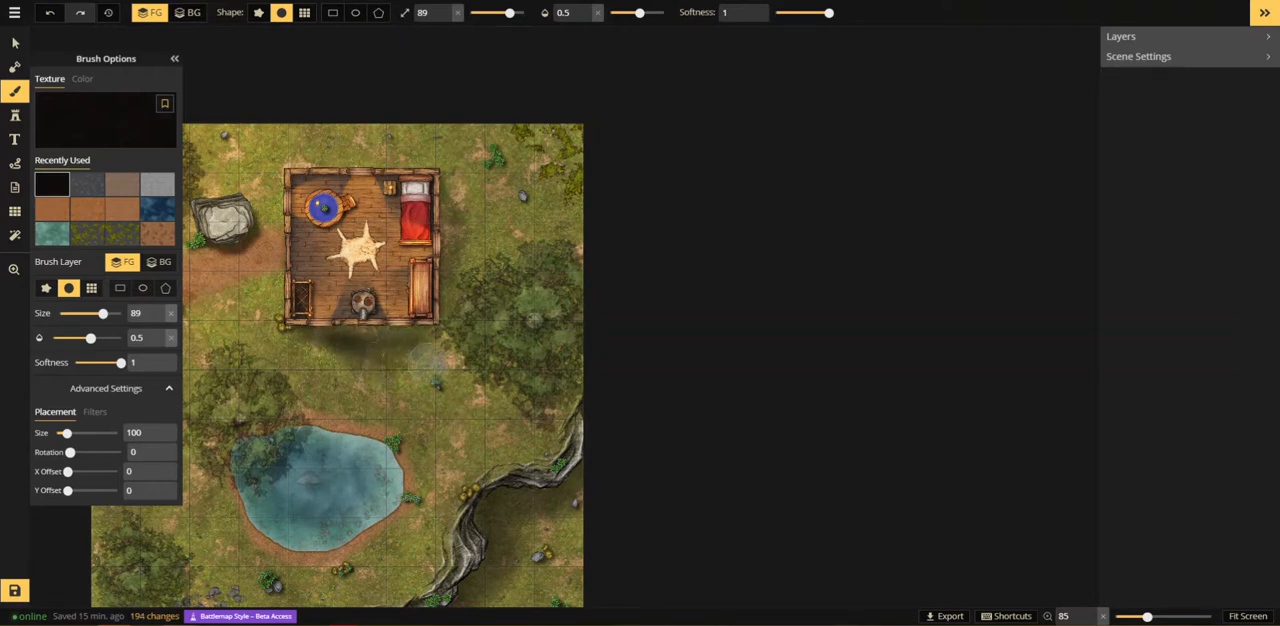
click(435, 203)
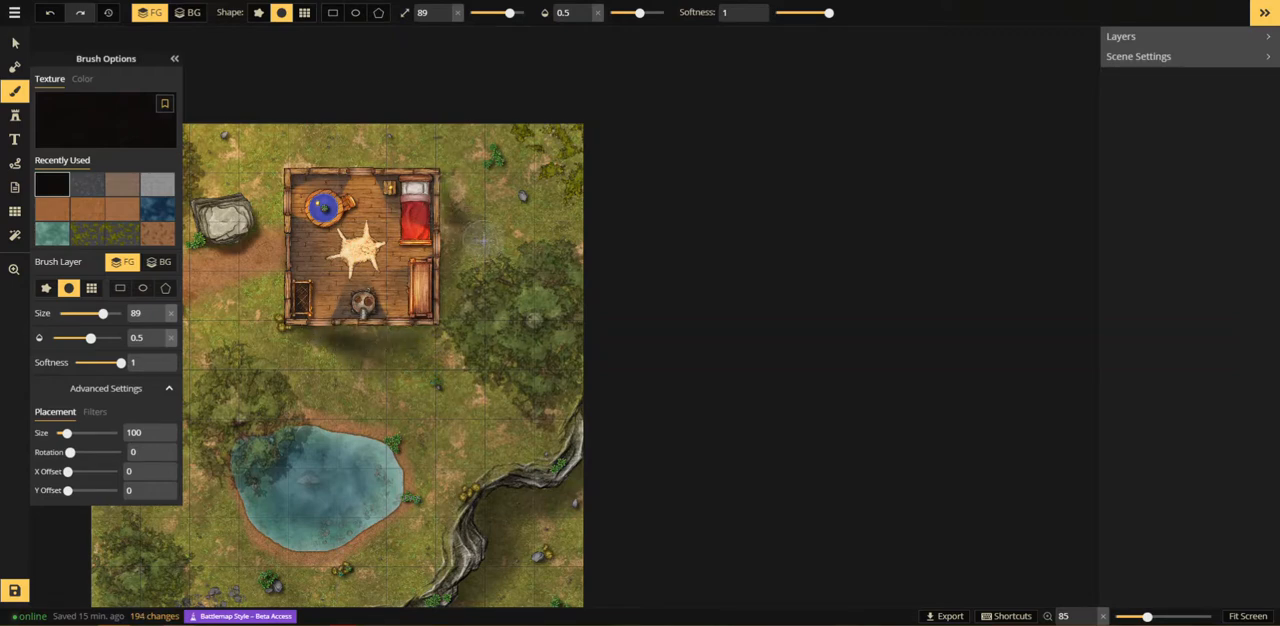
mouse_move(478, 245)
mouse_down()
mouse_move(461, 345)
mouse_move(389, 357)
mouse_move(435, 343)
mouse_move(352, 334)
mouse_move(429, 338)
mouse_up()
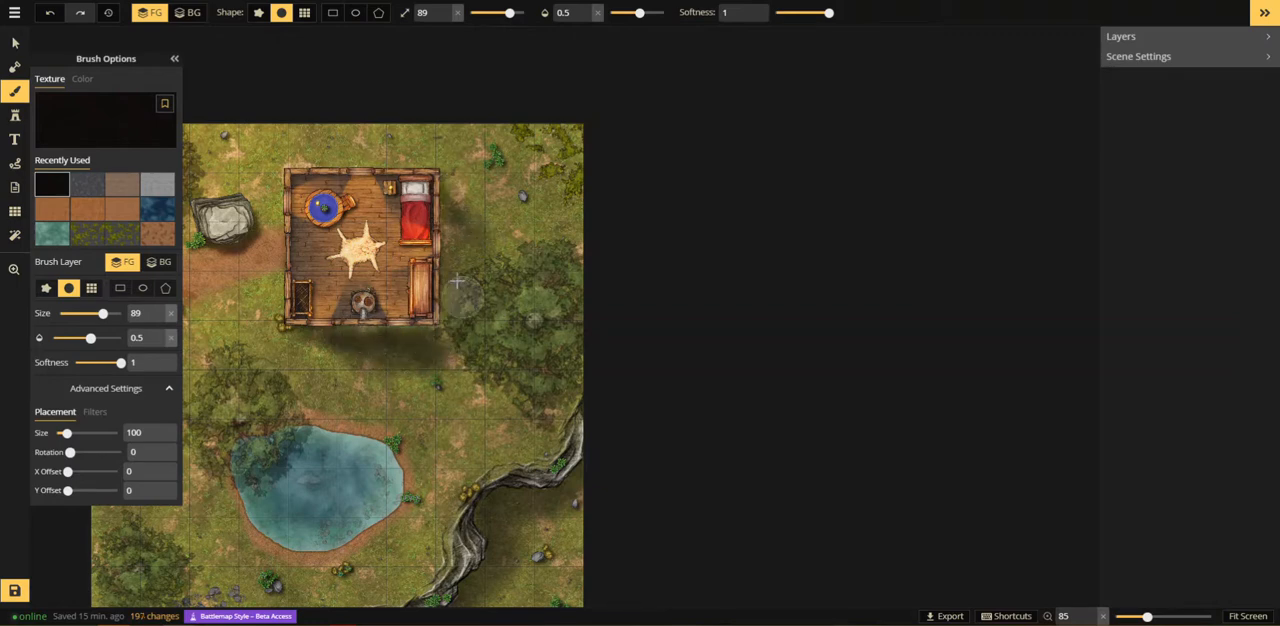
mouse_move(461, 297)
mouse_down()
mouse_move(452, 240)
mouse_move(455, 388)
mouse_up()
scroll(453, 388, down, 2)
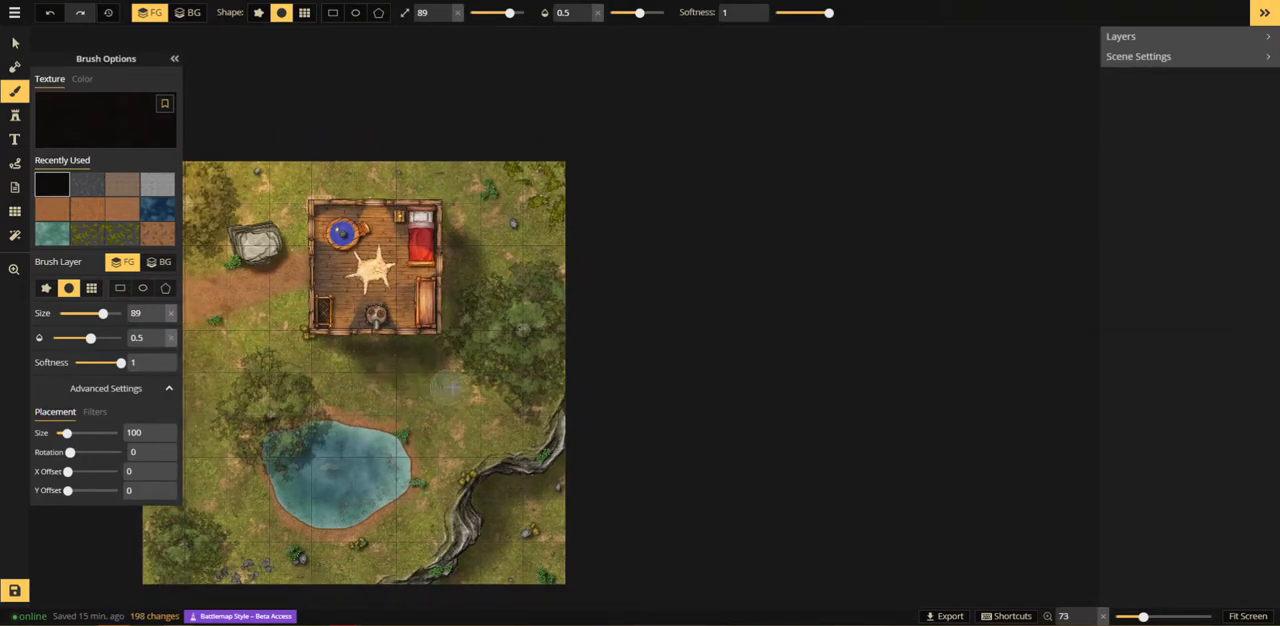
mouse_move(487, 385)
mouse_down()
mouse_move(370, 381)
mouse_move(470, 372)
mouse_up()
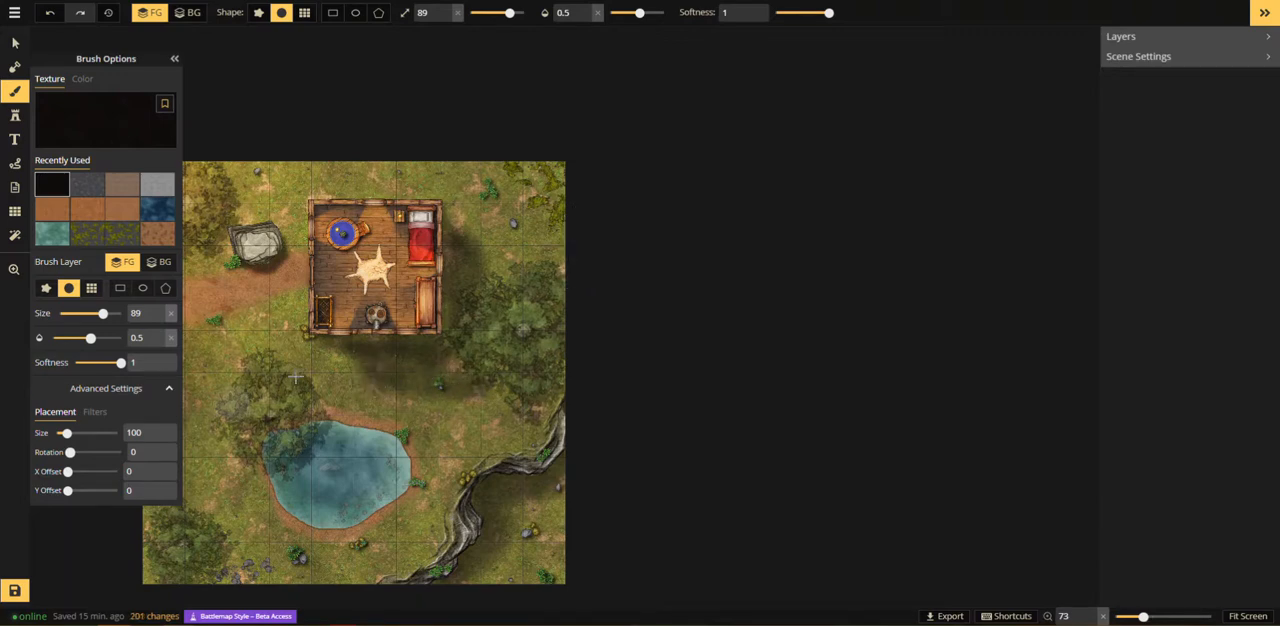
click(14, 269)
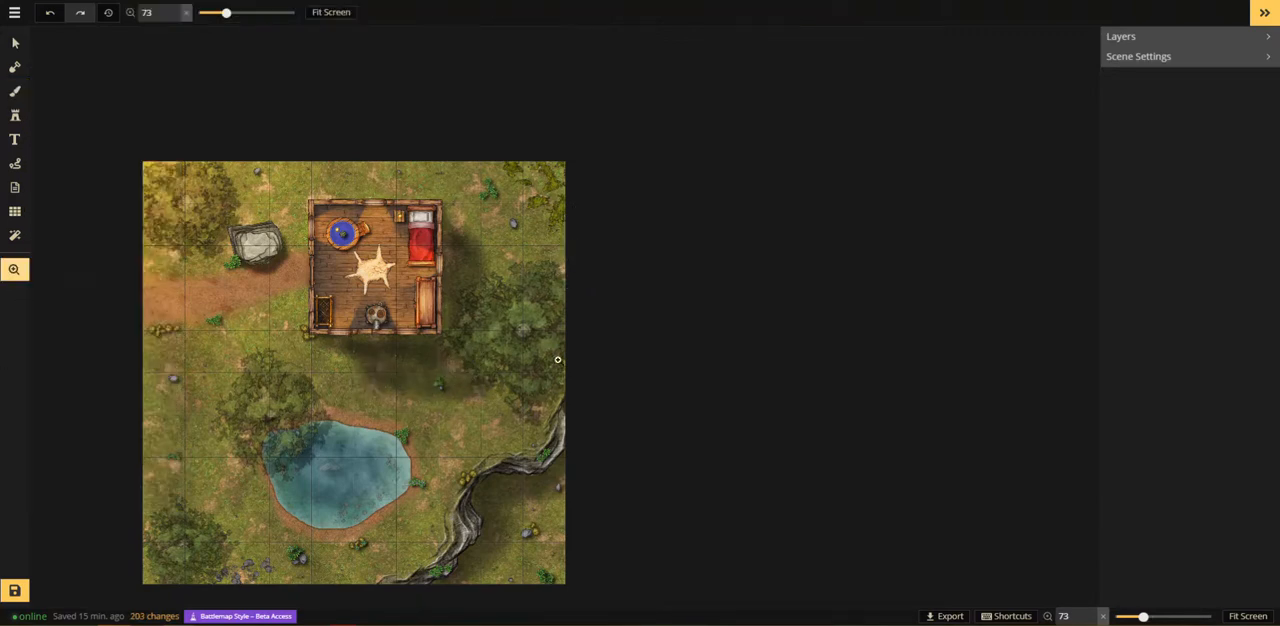
scroll(563, 356, down, 3)
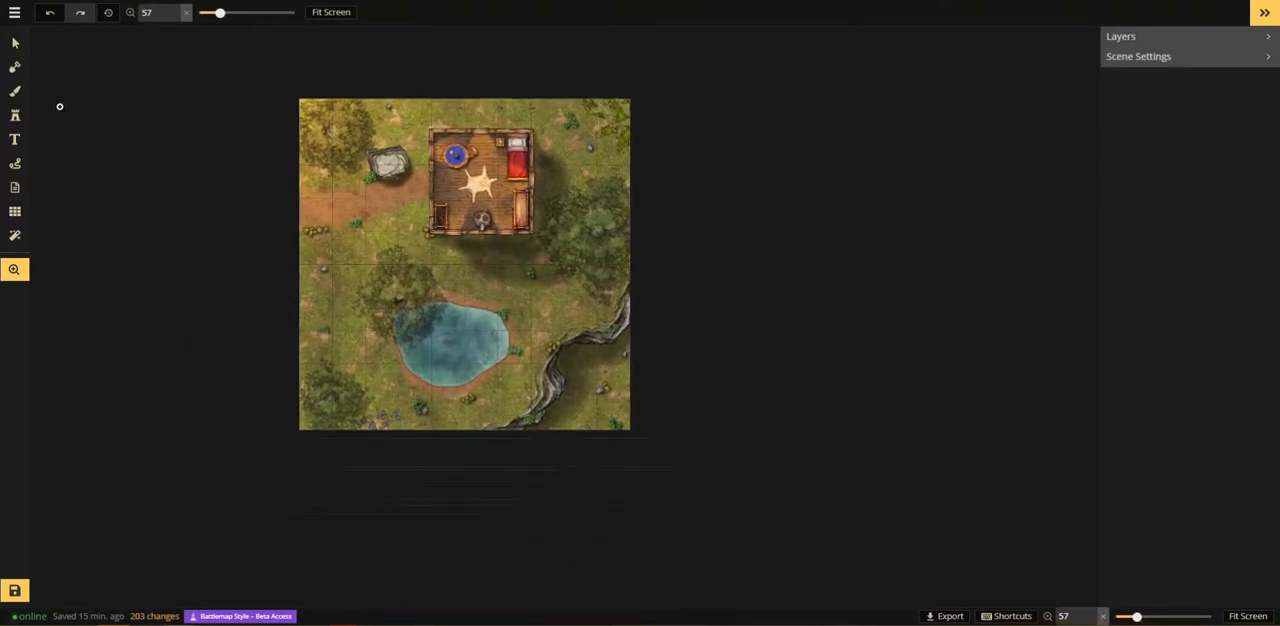
Step: Deepen the painted shadow at the foot of the southeast cliffs with the black brush at size 89
click(15, 91)
mouse_move(544, 431)
mouse_down()
mouse_move(573, 406)
mouse_move(575, 365)
mouse_move(618, 351)
mouse_move(648, 319)
mouse_move(576, 375)
mouse_move(558, 420)
mouse_move(581, 379)
mouse_move(581, 354)
mouse_move(563, 368)
mouse_move(567, 356)
mouse_move(582, 351)
mouse_move(585, 387)
mouse_up()
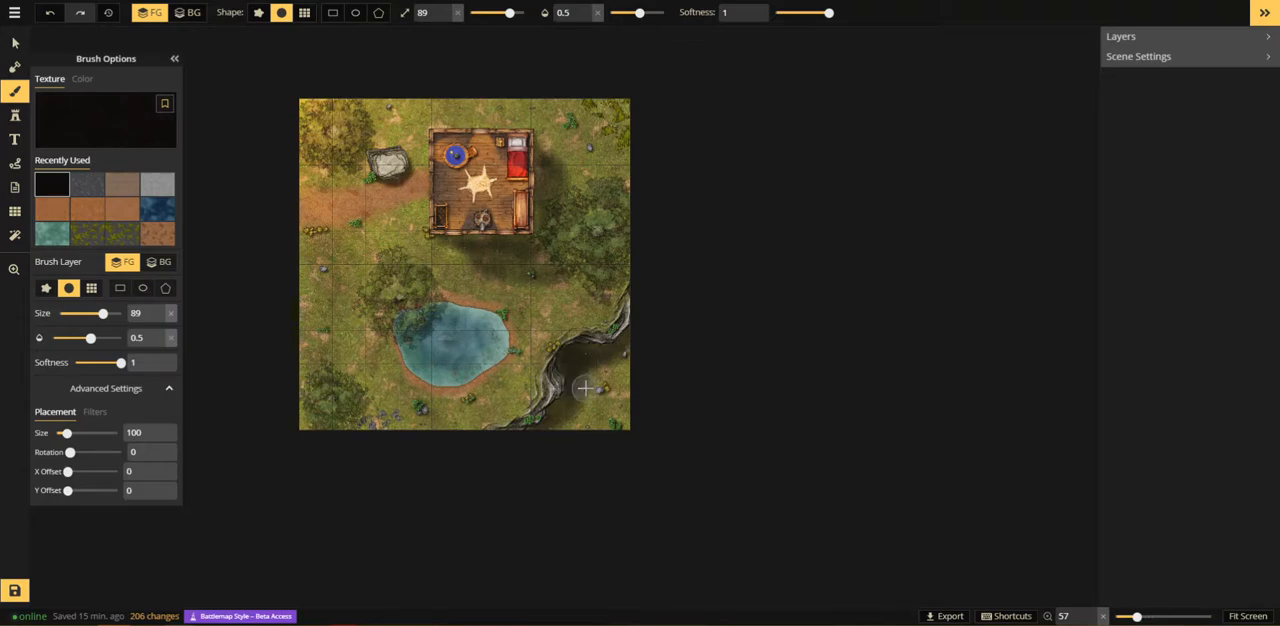
click(14, 269)
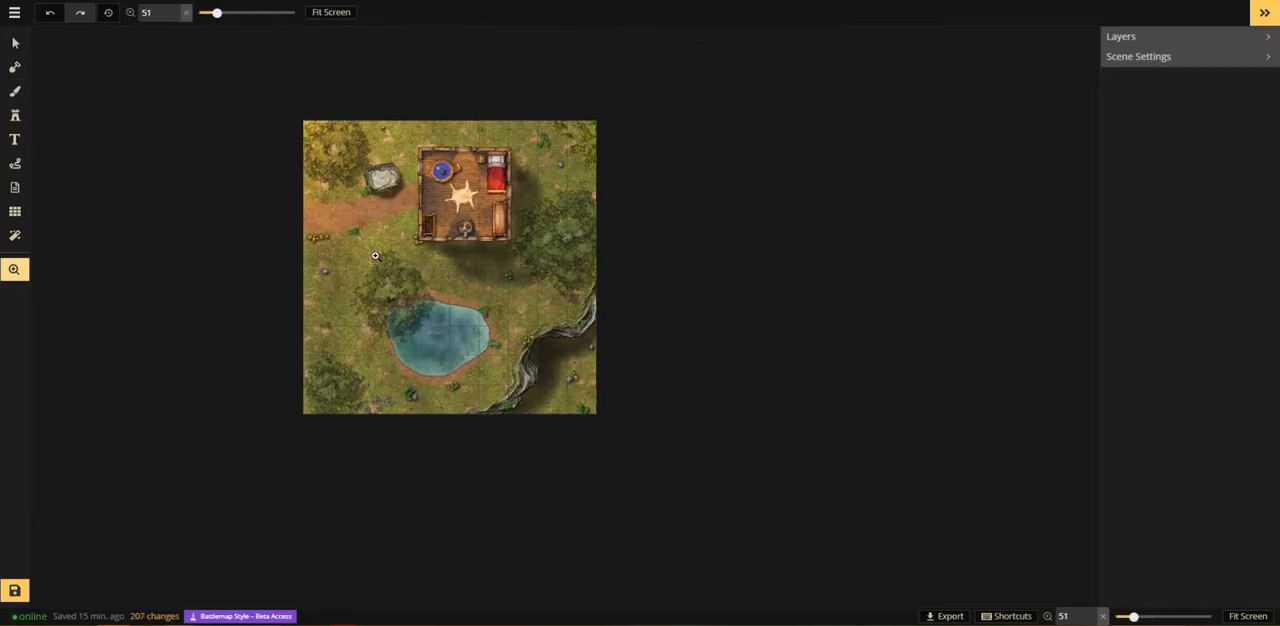
scroll(375, 258, up, 5)
scroll(538, 299, down, 3)
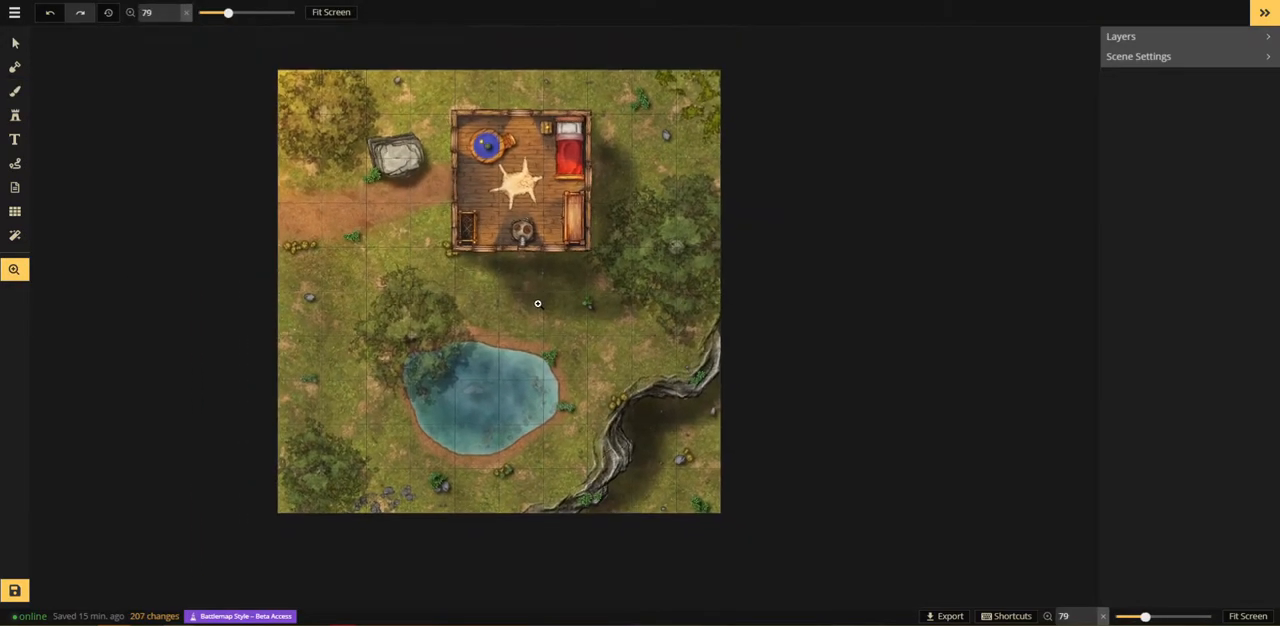
scroll(539, 345, down, 1)
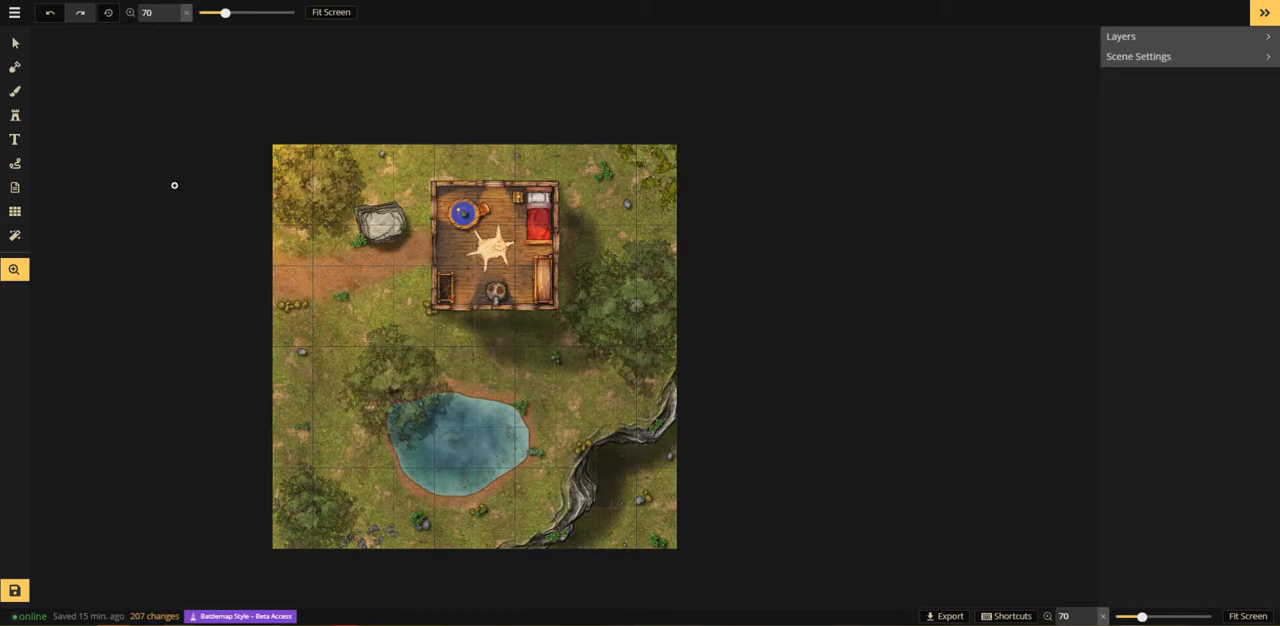
Step: Select the big rock in the middle of the pond and set its opacity to 1
click(15, 43)
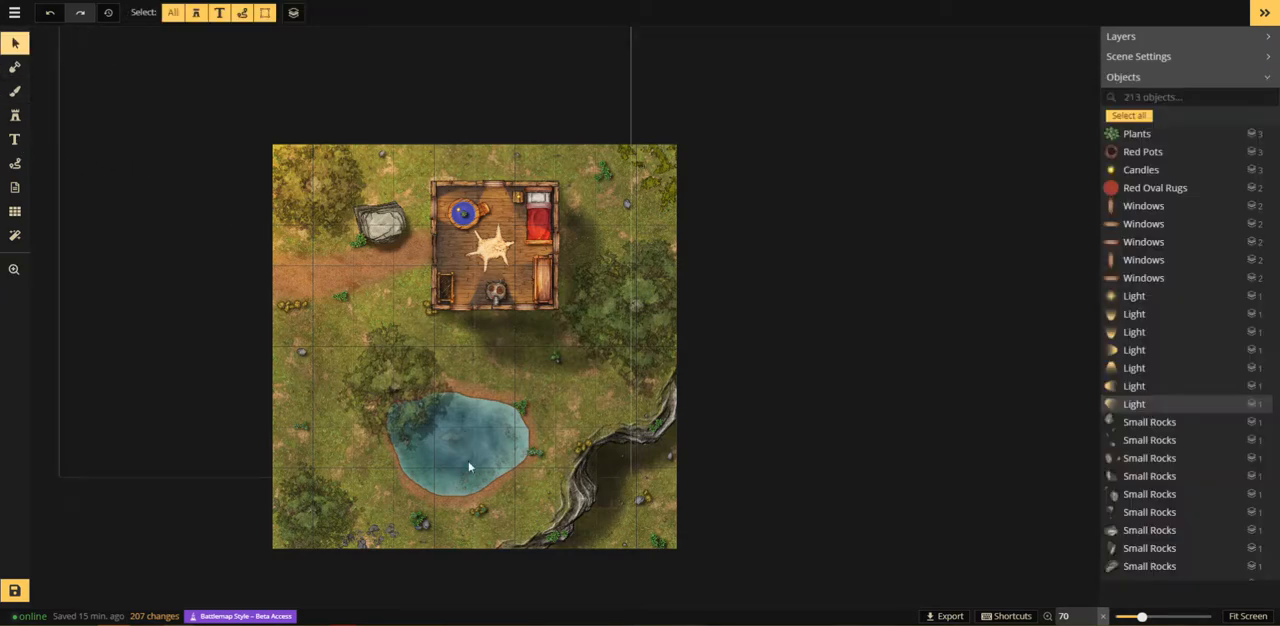
scroll(479, 487, up, 10)
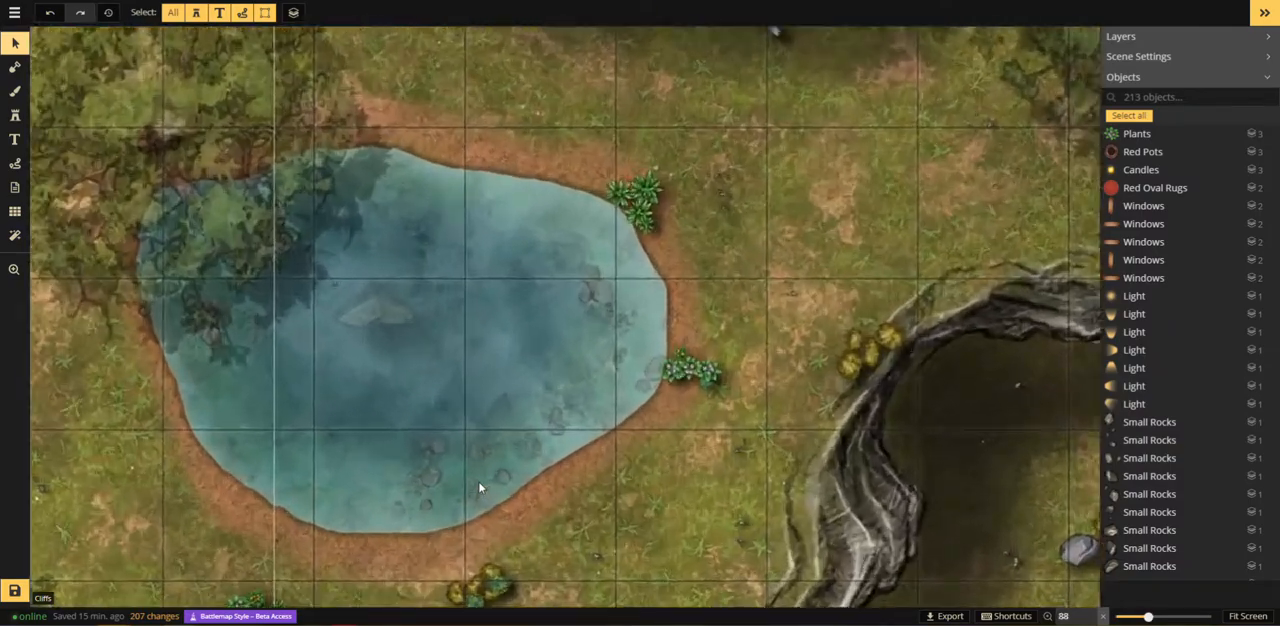
scroll(478, 483, up, 4)
key(space)
drag(358, 281, 525, 385)
click(507, 372)
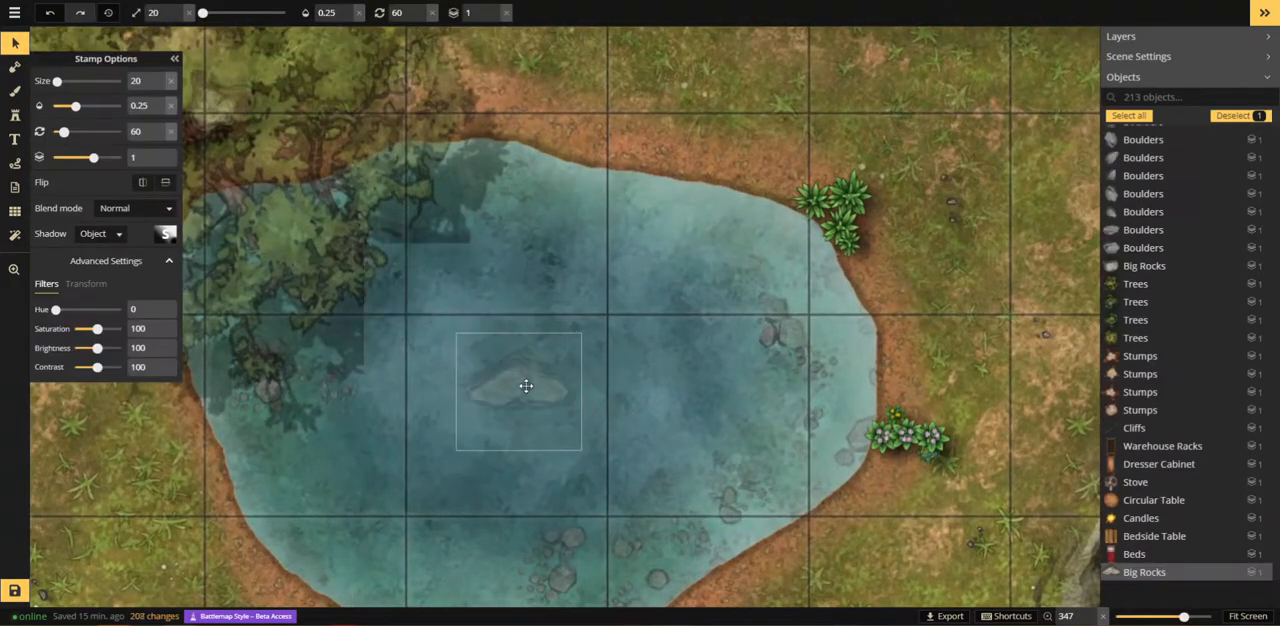
click(355, 11)
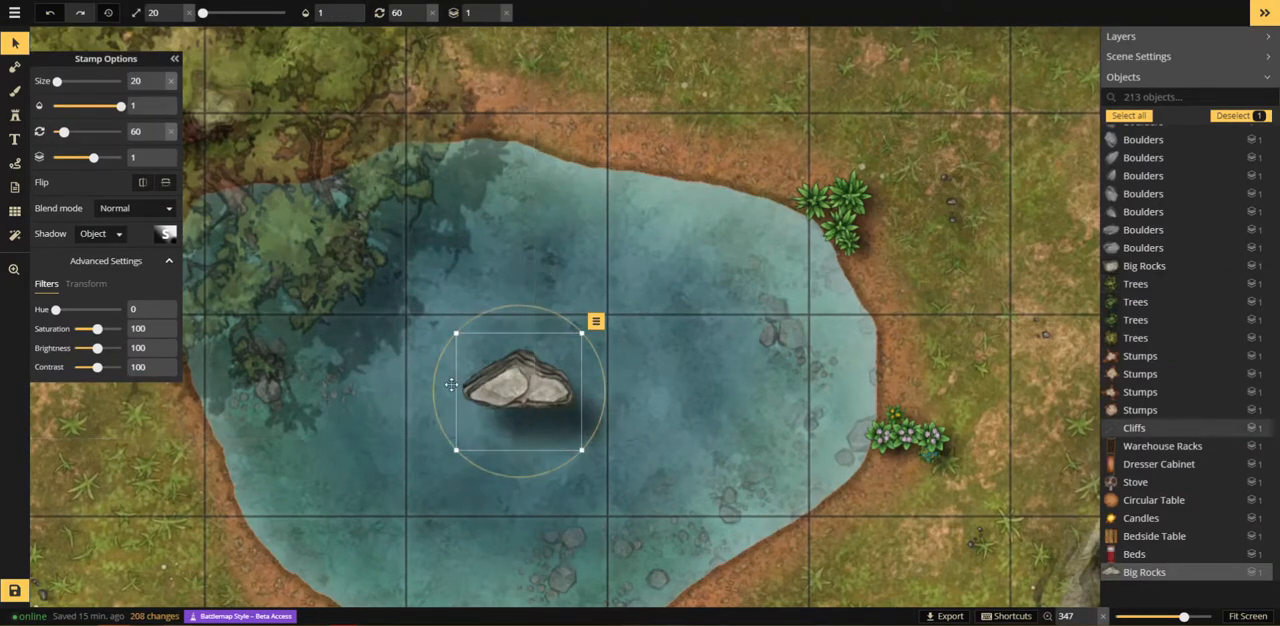
Step: Remove the shadow from the big rock in the pond and move the rock slightly south
click(168, 238)
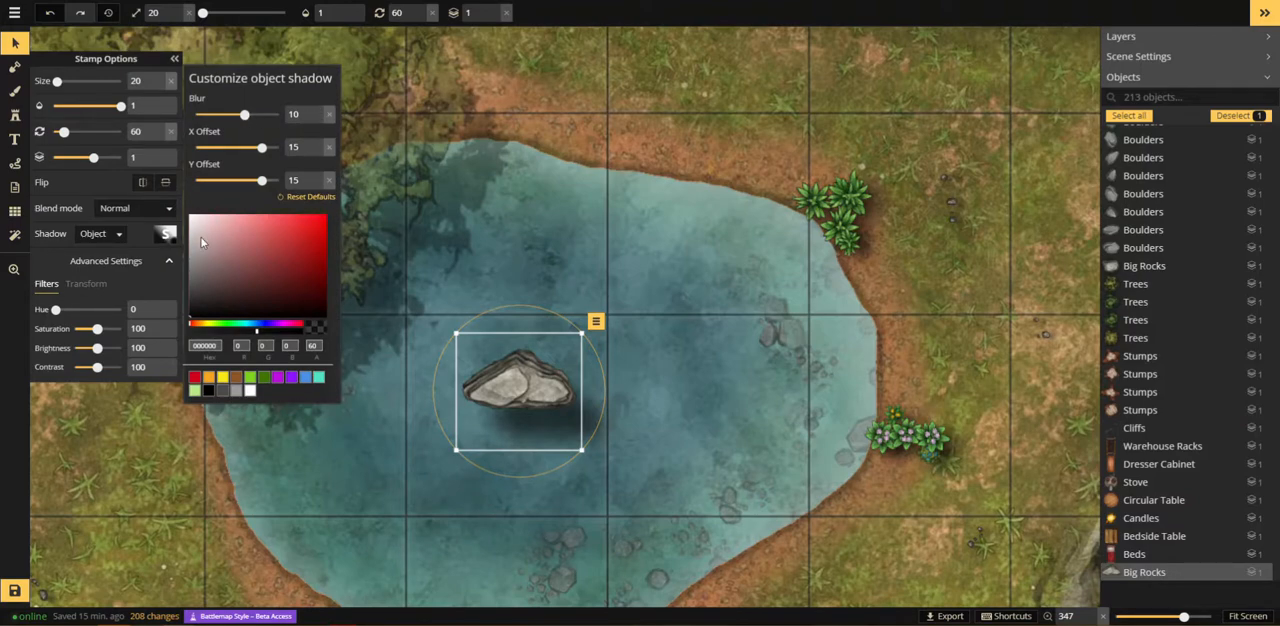
click(112, 234)
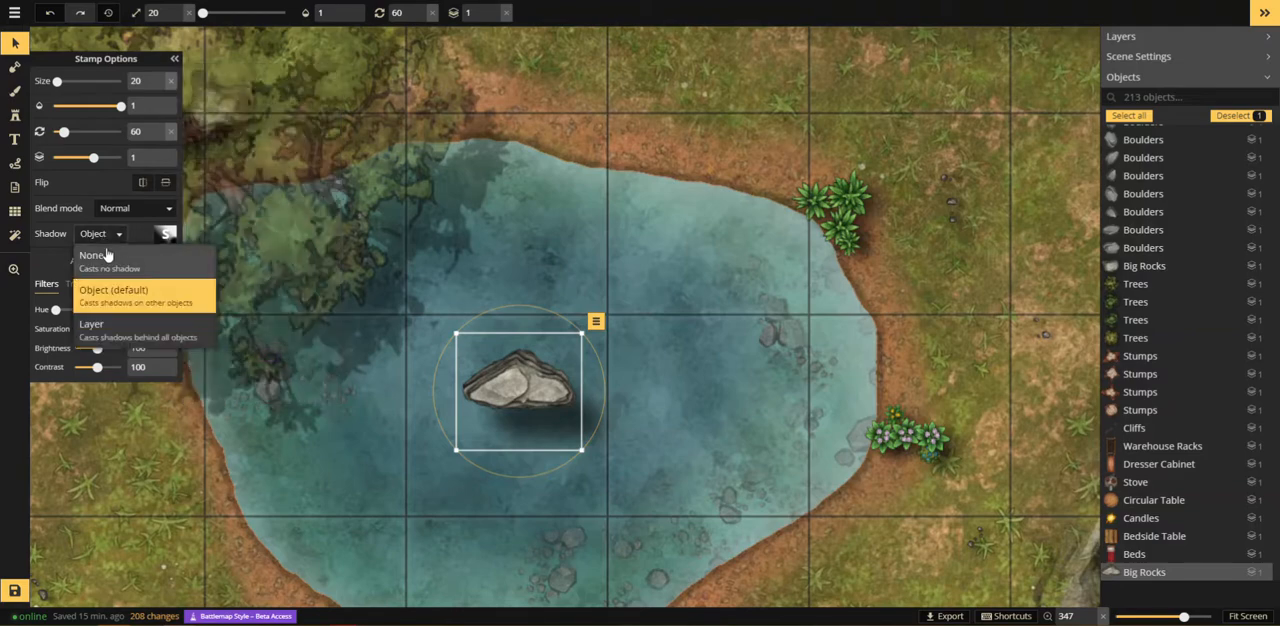
click(113, 262)
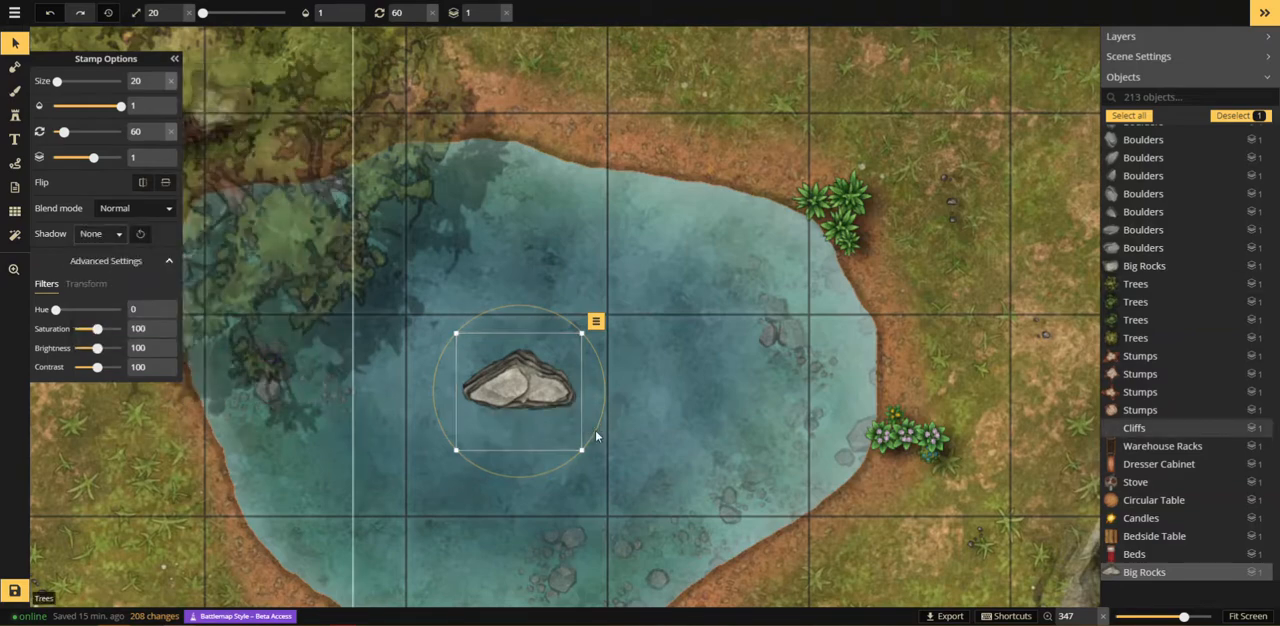
drag(527, 392, 521, 398)
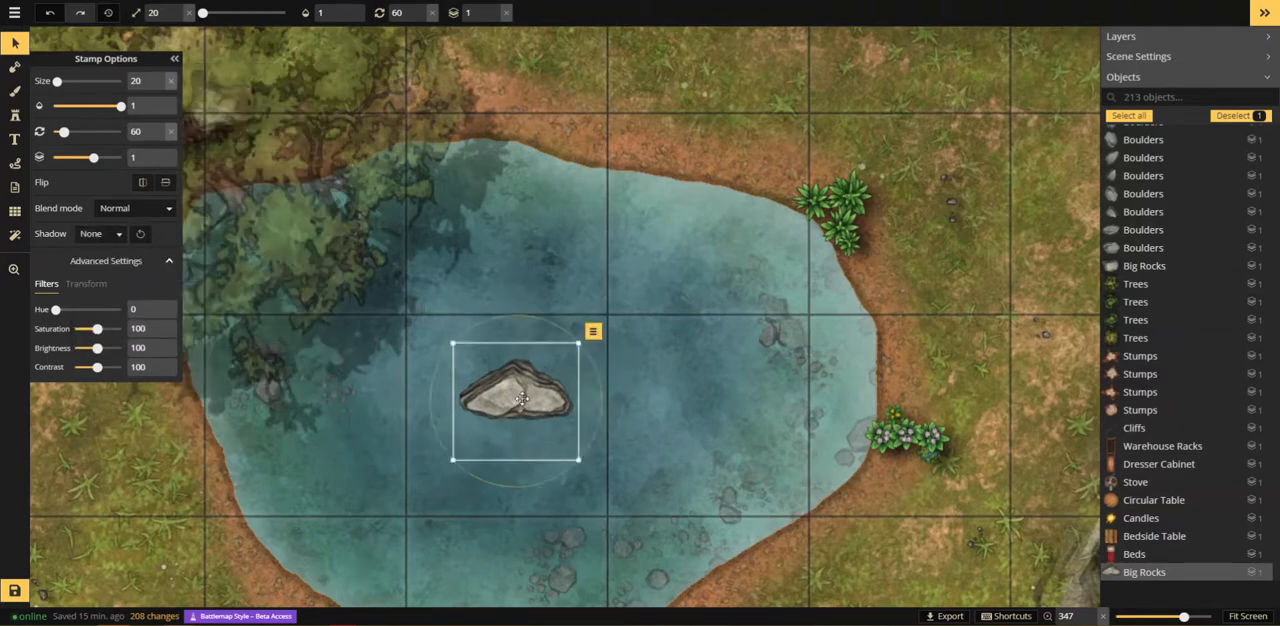
Step: Flatten the big rock in the pond to the background layer
scroll(521, 398, up, 5)
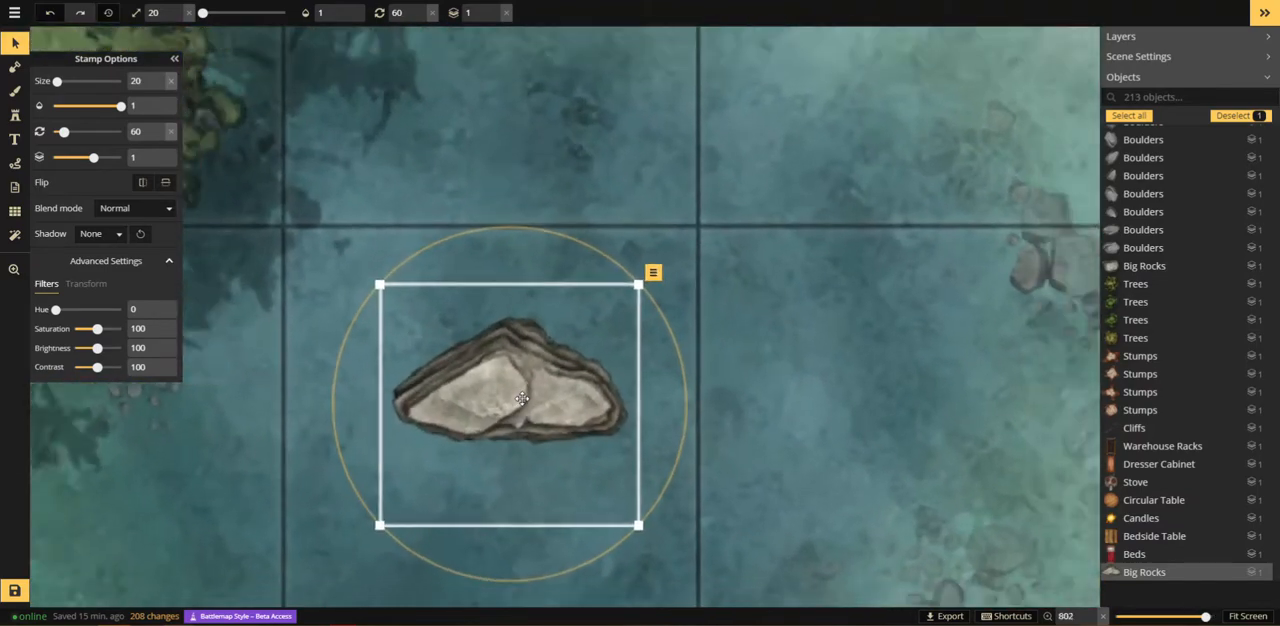
right_click(527, 385)
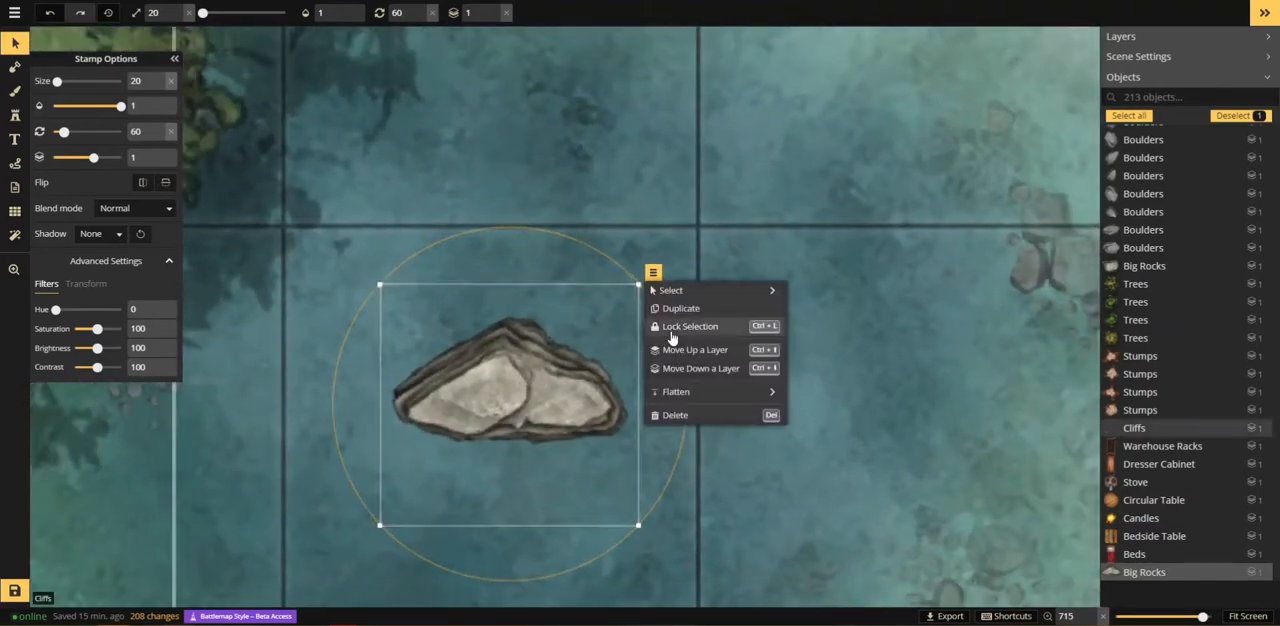
mouse_move(690, 392)
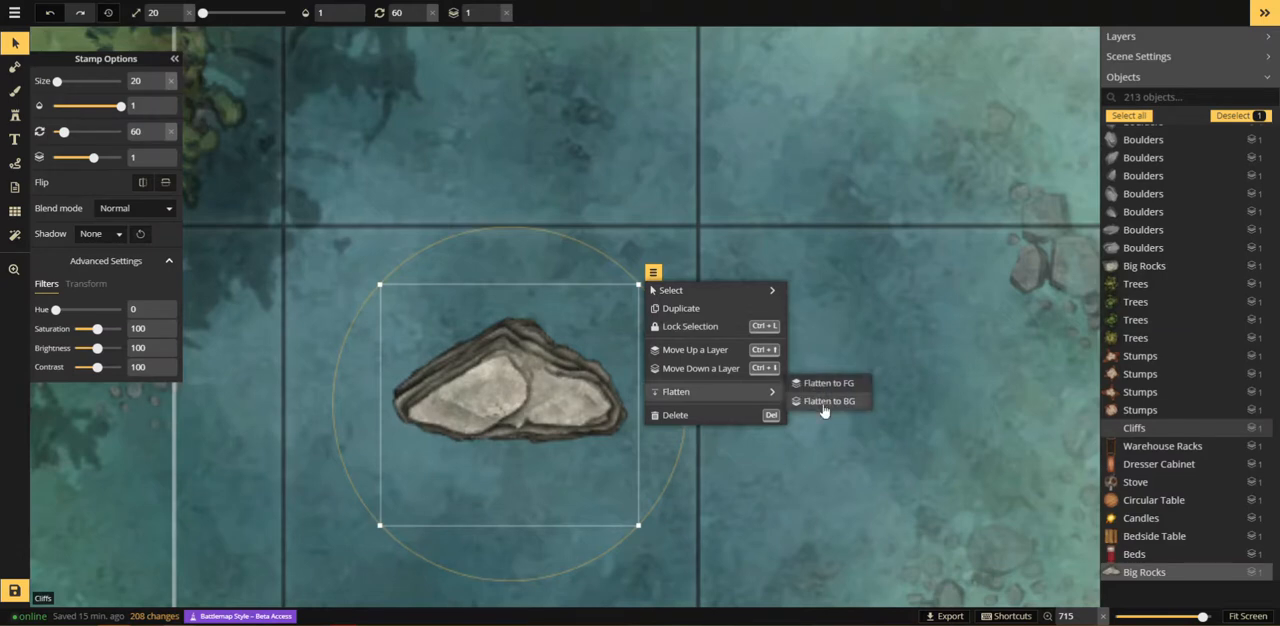
click(815, 400)
Step: Paint teal water texture on the background layer along the rock's north and northeast edges with brush size 5 and opacity 1
click(15, 91)
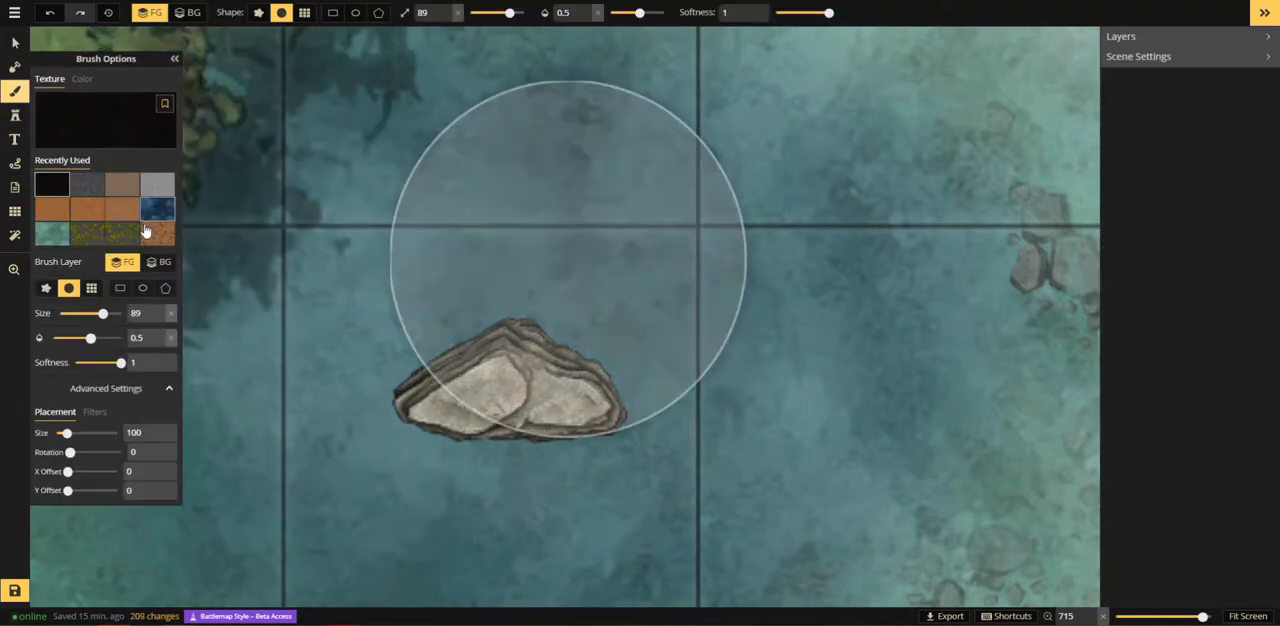
click(52, 233)
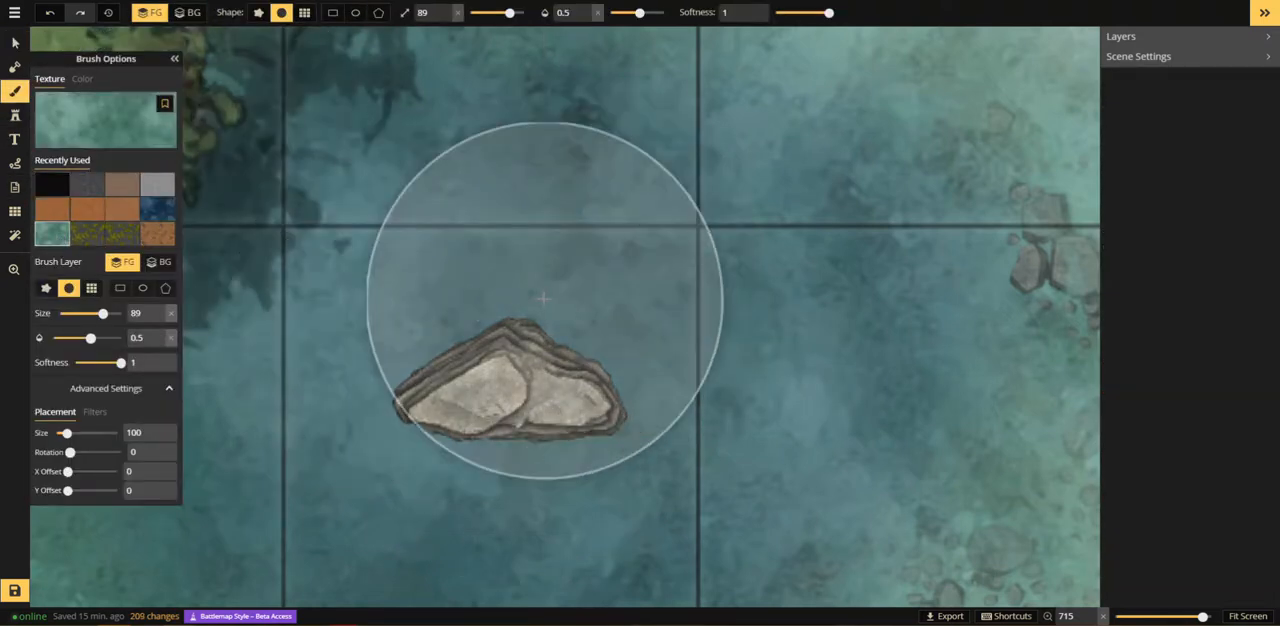
drag(509, 12, 468, 12)
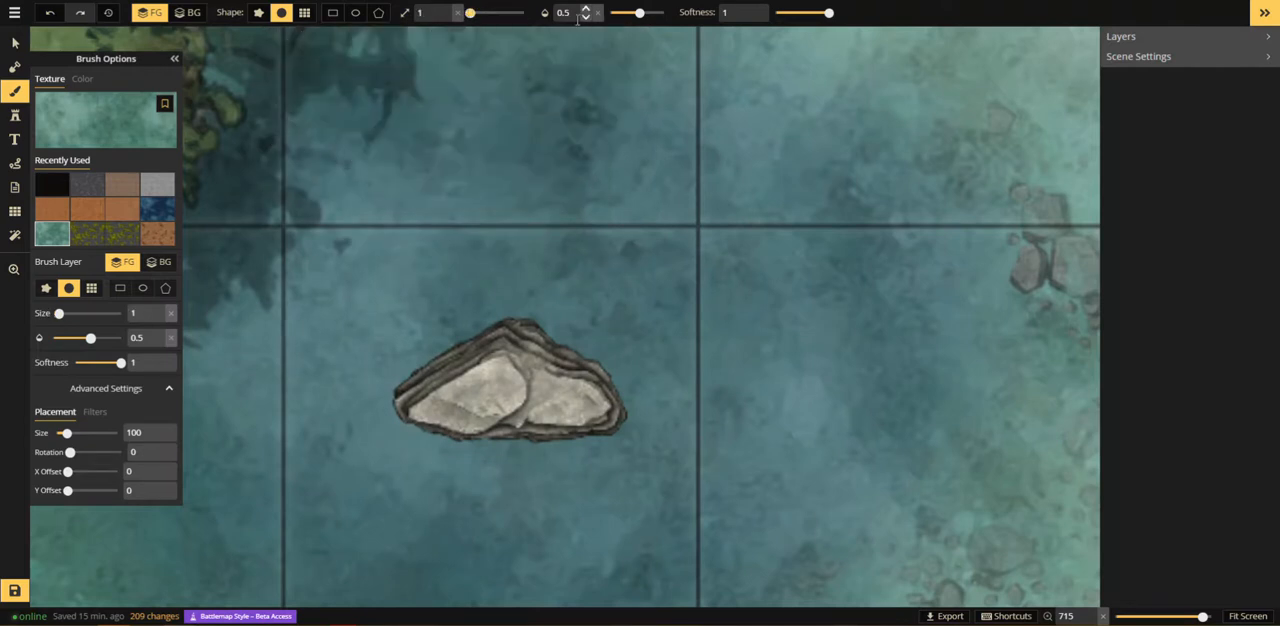
click(588, 9)
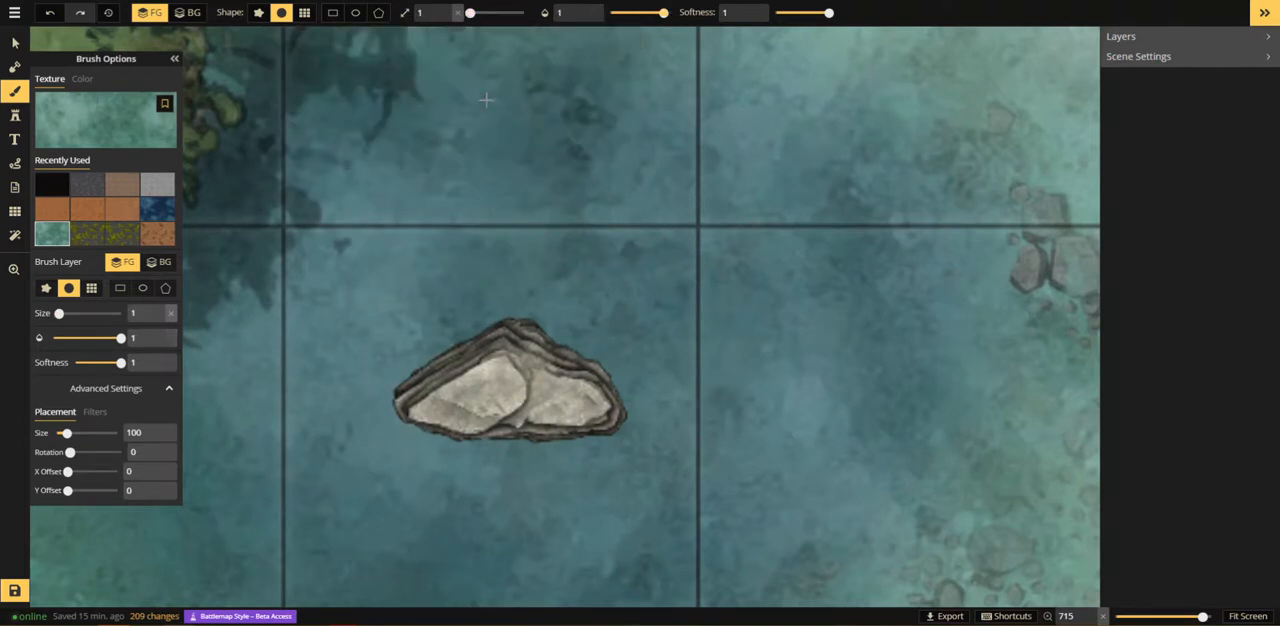
drag(429, 15, 403, 18)
text(5)
click(550, 334)
click(190, 14)
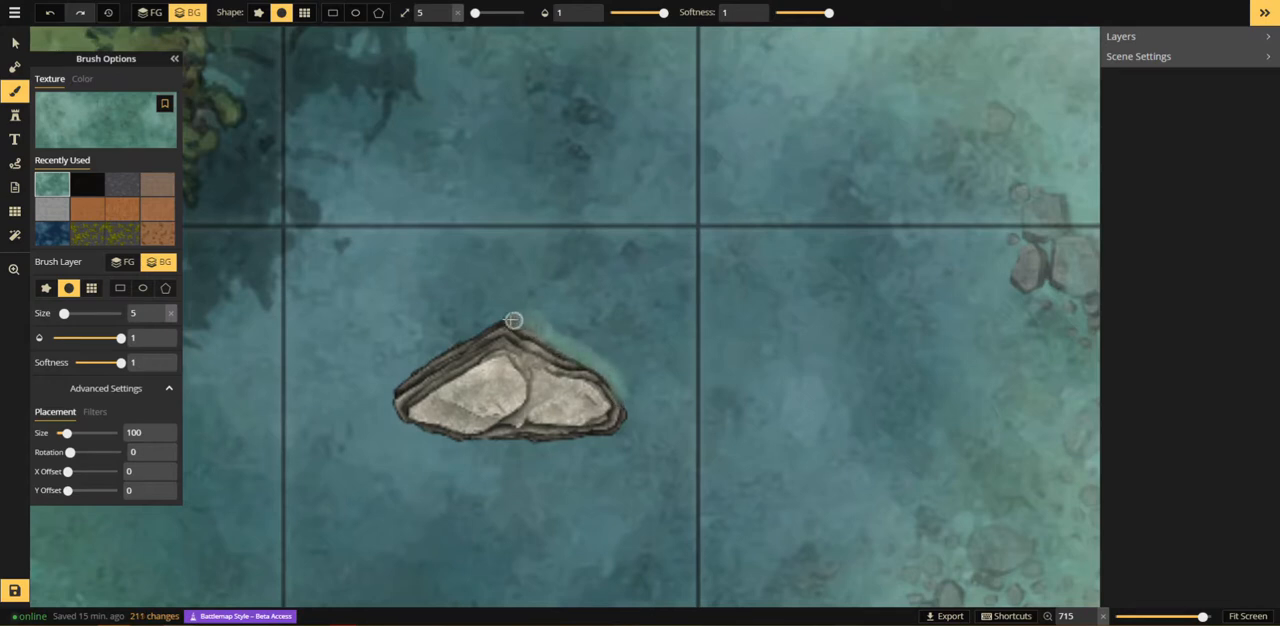
drag(499, 320, 474, 329)
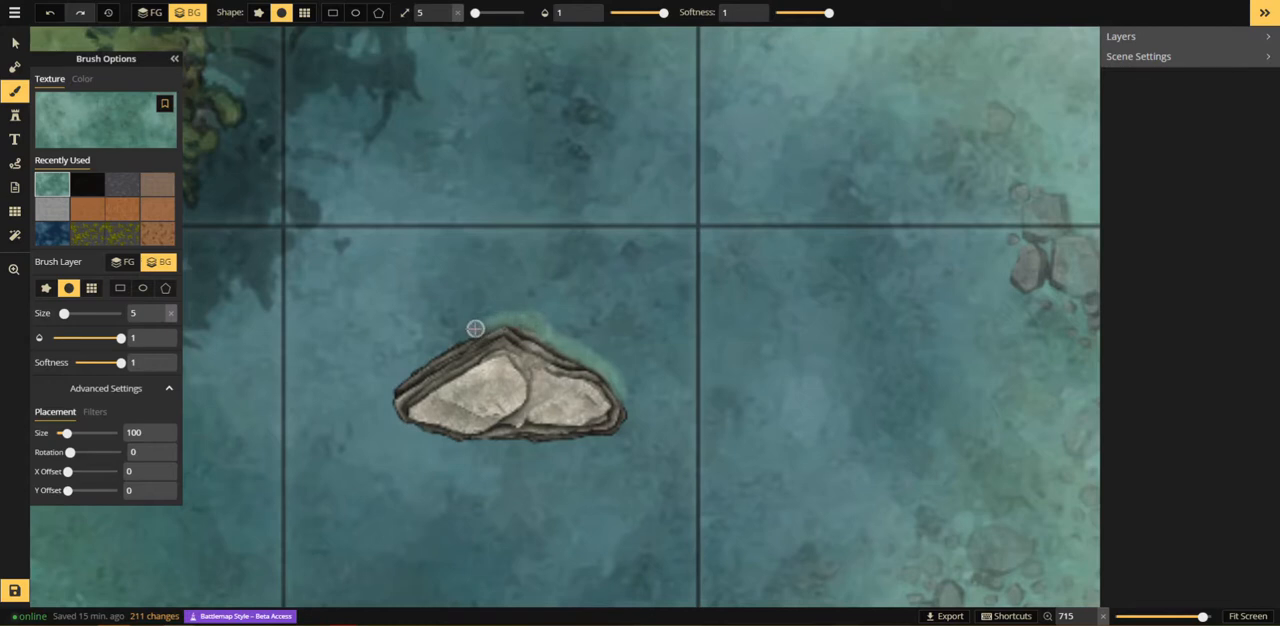
Step: Paint dark blue water texture tightly around the rock's north, east and south edges with brush size 5 on the background layer
click(51, 234)
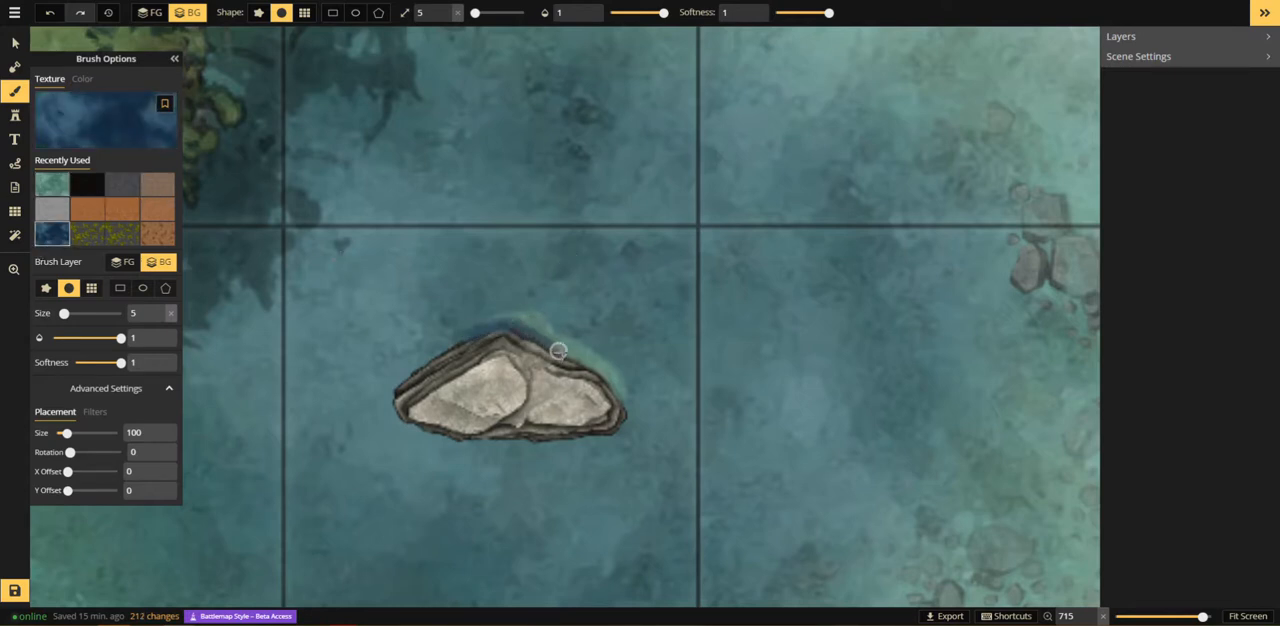
drag(558, 351, 623, 398)
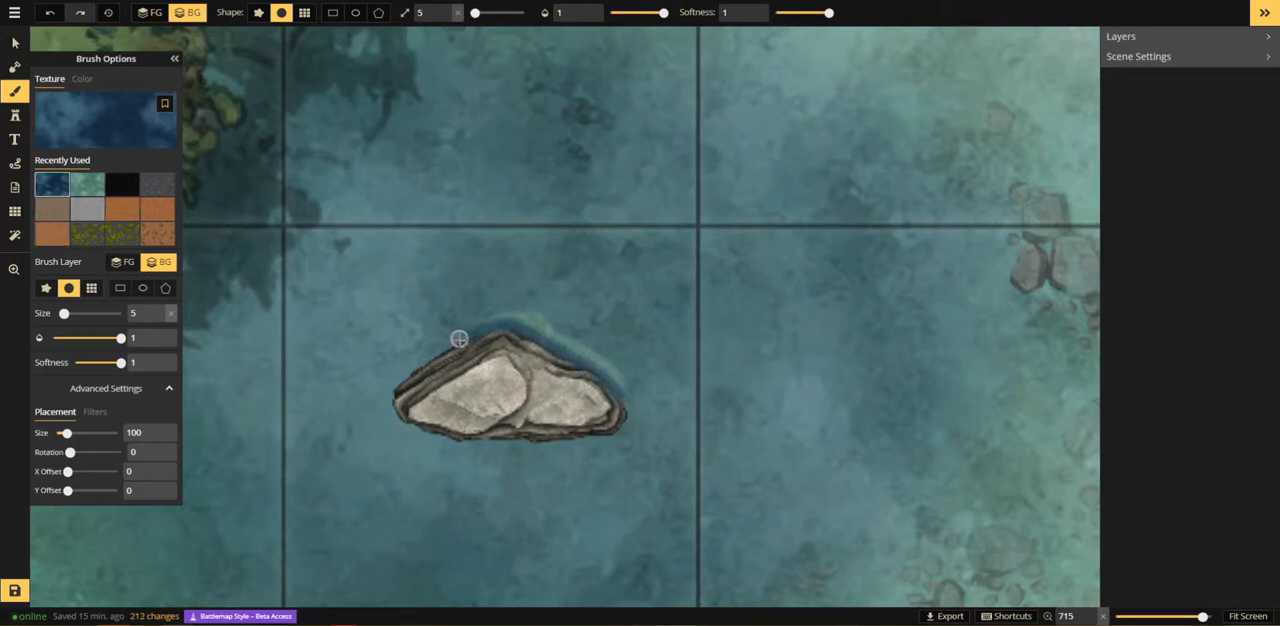
drag(465, 341, 451, 347)
mouse_move(495, 443)
mouse_down()
mouse_move(606, 434)
mouse_move(634, 417)
mouse_up()
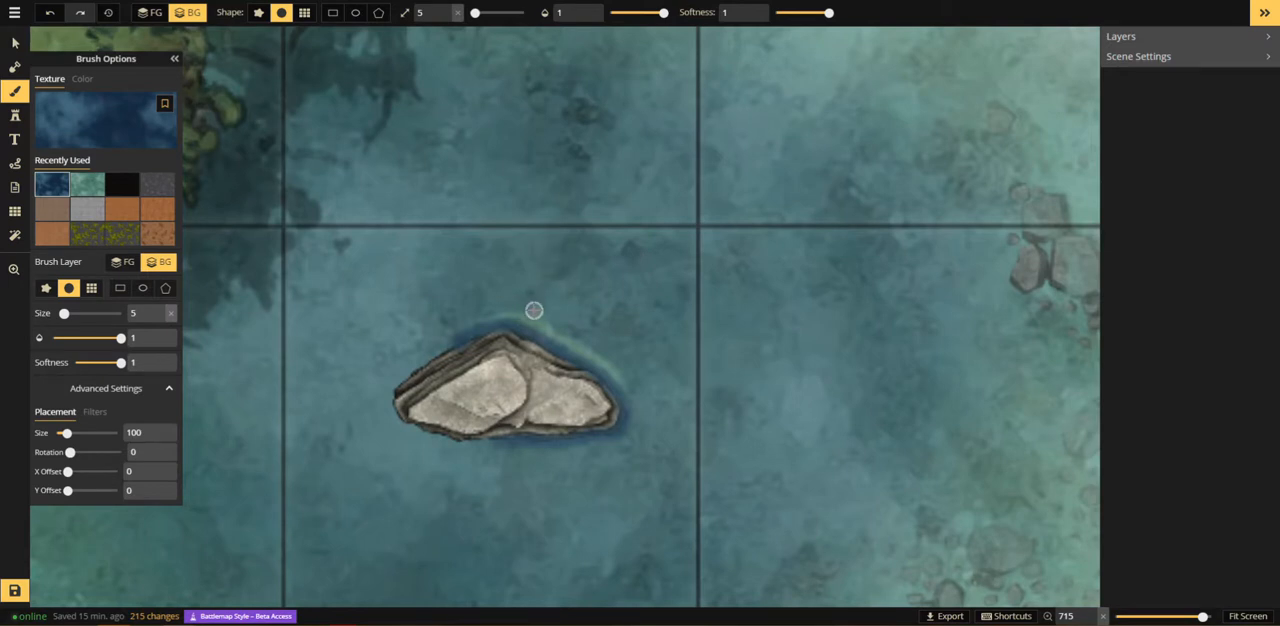
Step: Paint a wider band of teal water texture around the rock's north, east and south sides with brush size 9
scroll(1040, 140, down, 1)
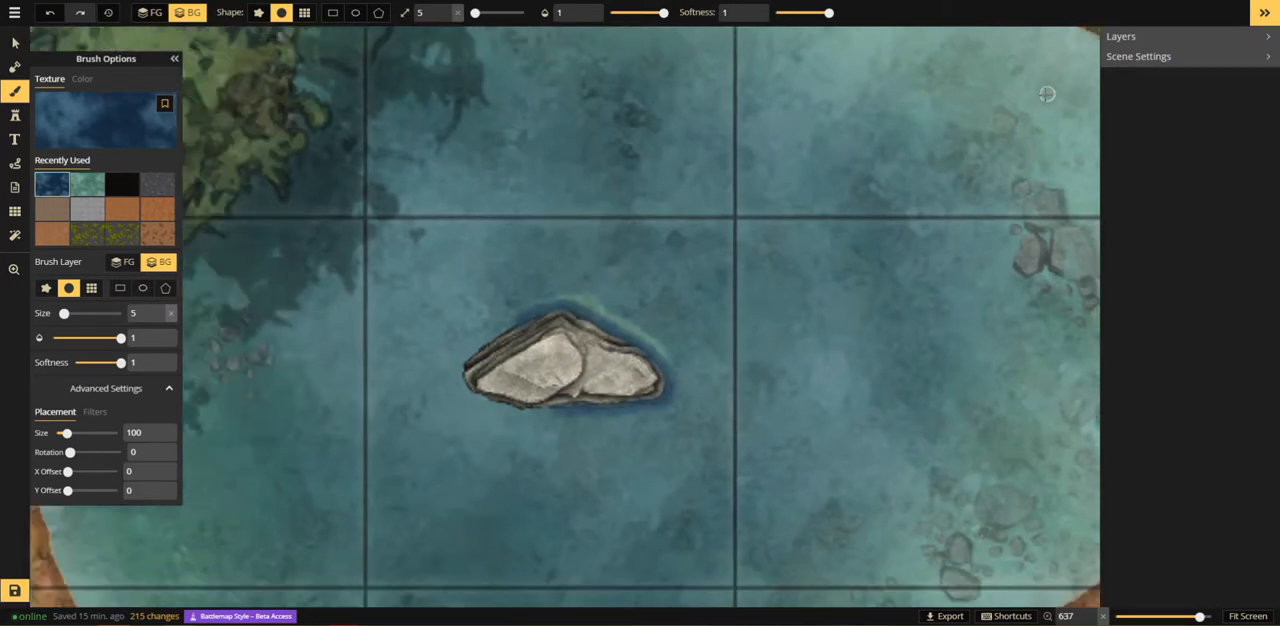
scroll(612, 325, up, 3)
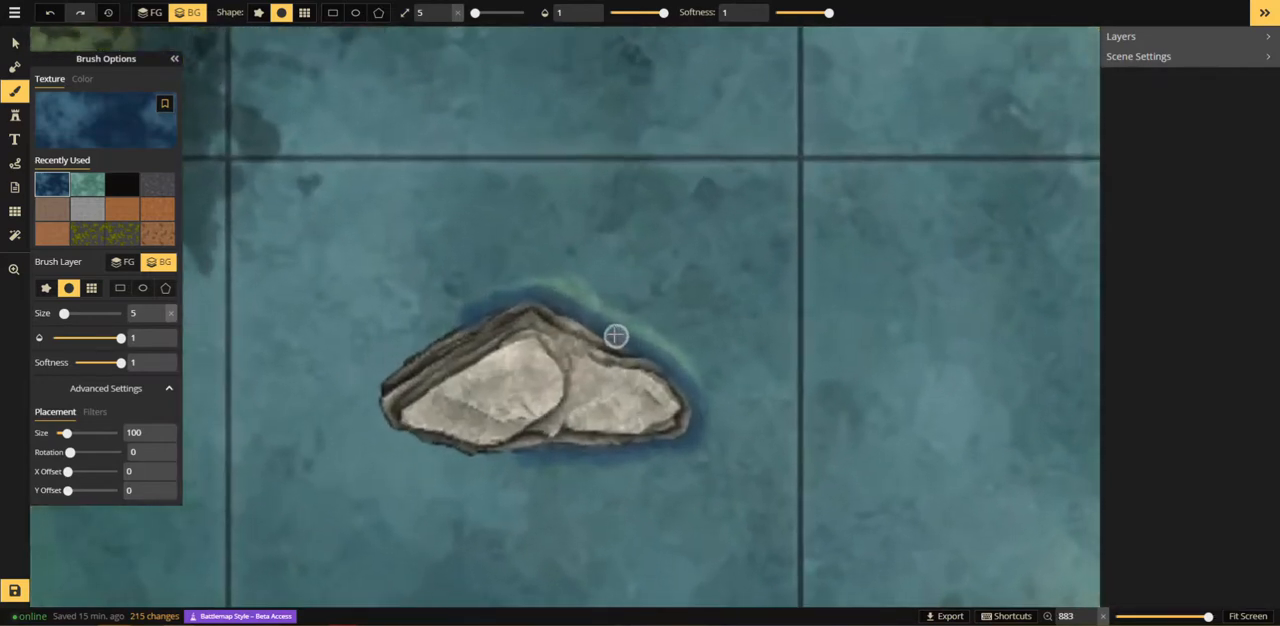
scroll(615, 336, up, 1)
scroll(600, 350, down, 2)
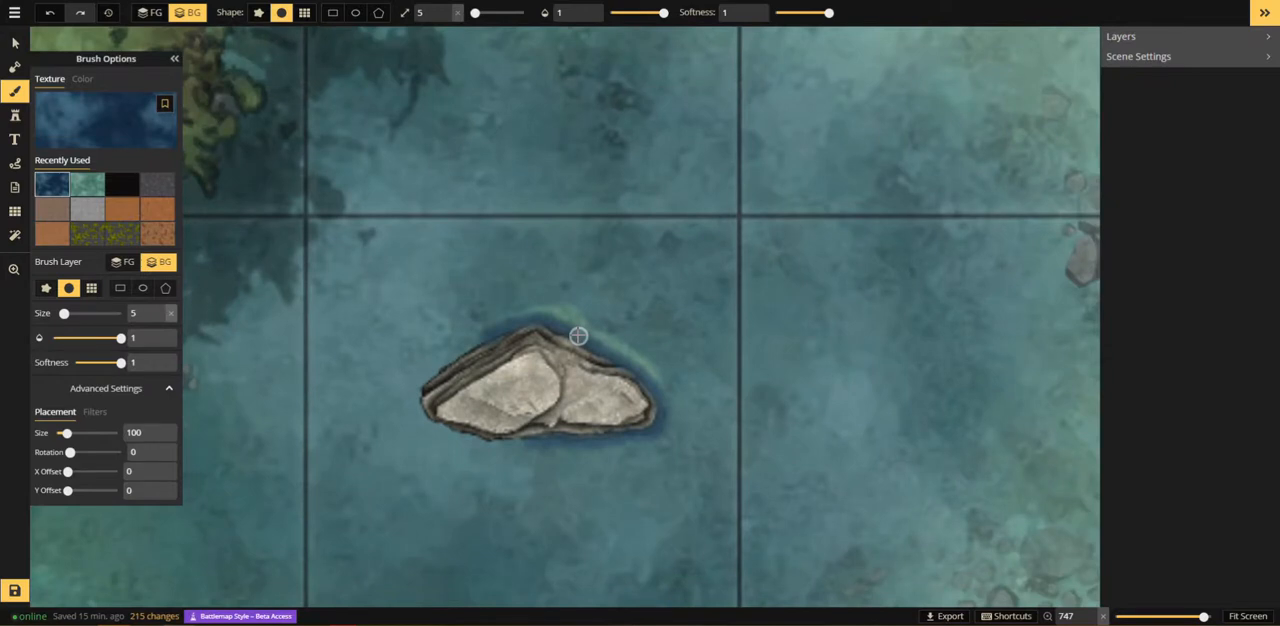
click(87, 184)
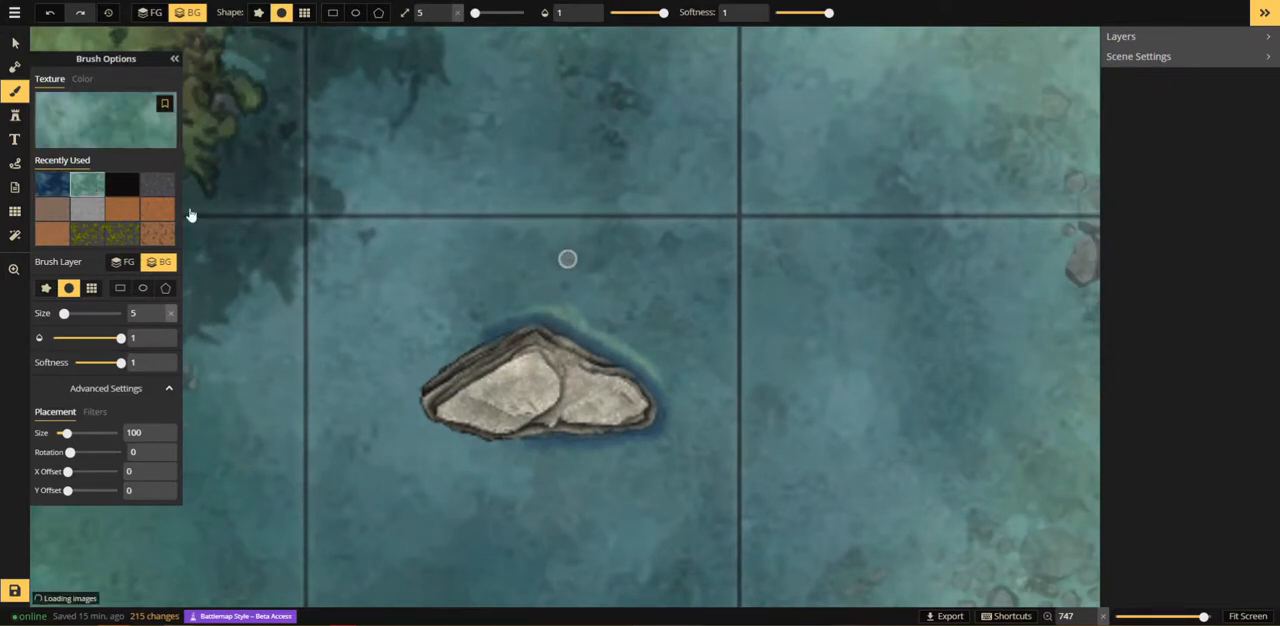
scroll(484, 330, up, 2)
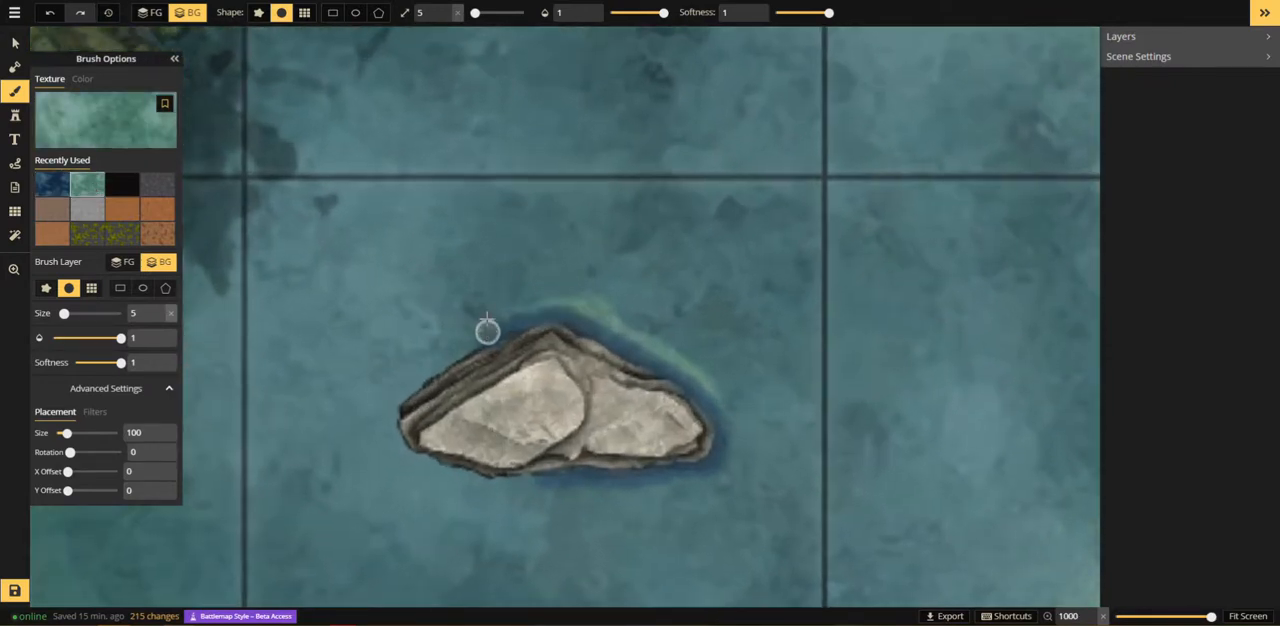
click(446, 10)
click(446, 10)
click(446, 10)
click(446, 10)
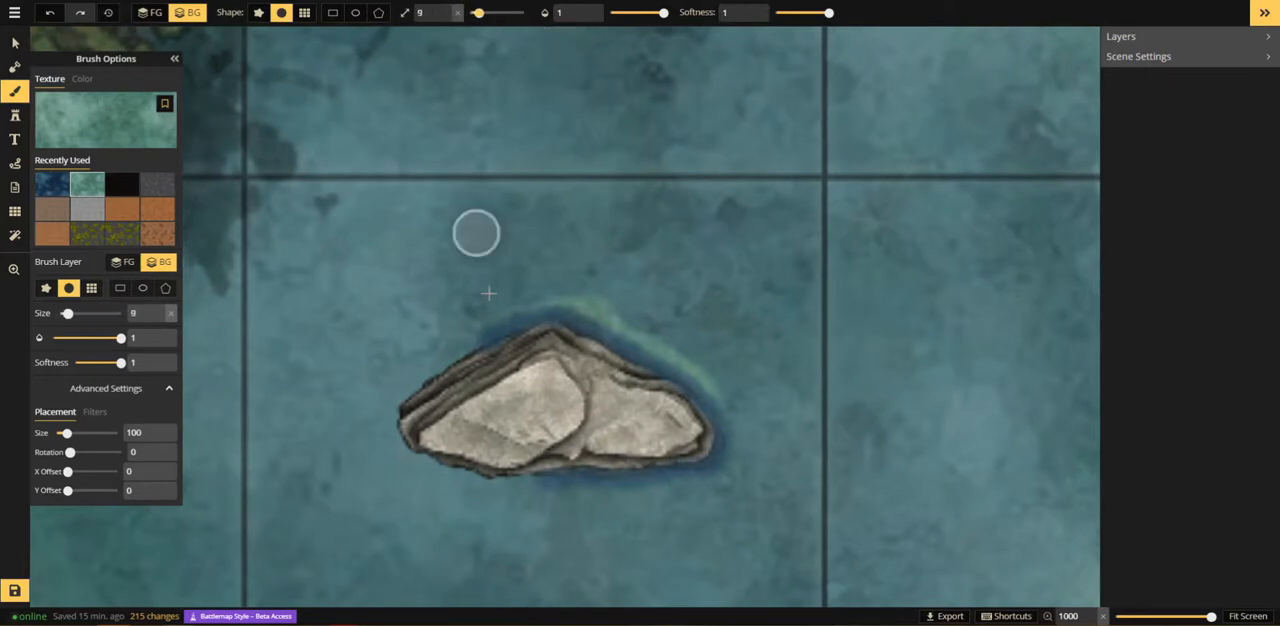
mouse_move(489, 293)
mouse_down()
mouse_move(471, 323)
mouse_move(522, 306)
mouse_move(581, 309)
mouse_move(697, 386)
mouse_move(731, 430)
mouse_move(720, 466)
mouse_move(697, 481)
mouse_move(540, 491)
mouse_up()
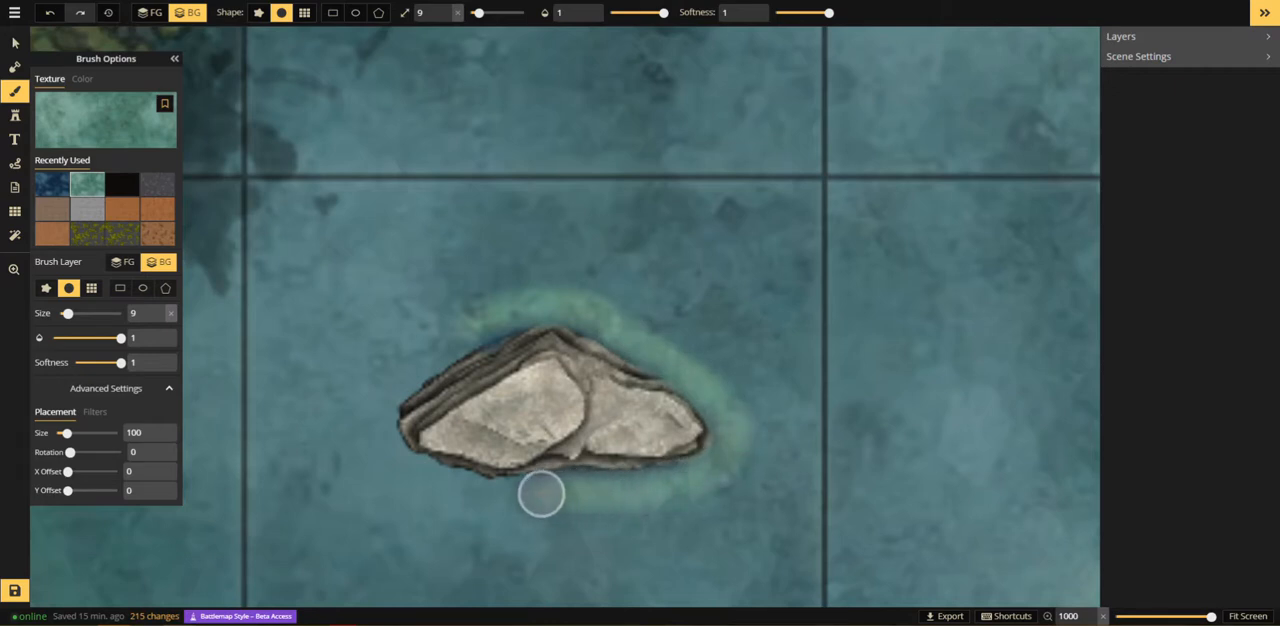
Step: Dab more teal water over the dark blue along the rock's northeast and northwest edges with brush size 9
click(588, 324)
click(603, 325)
click(614, 331)
click(625, 344)
click(643, 349)
click(653, 350)
click(498, 318)
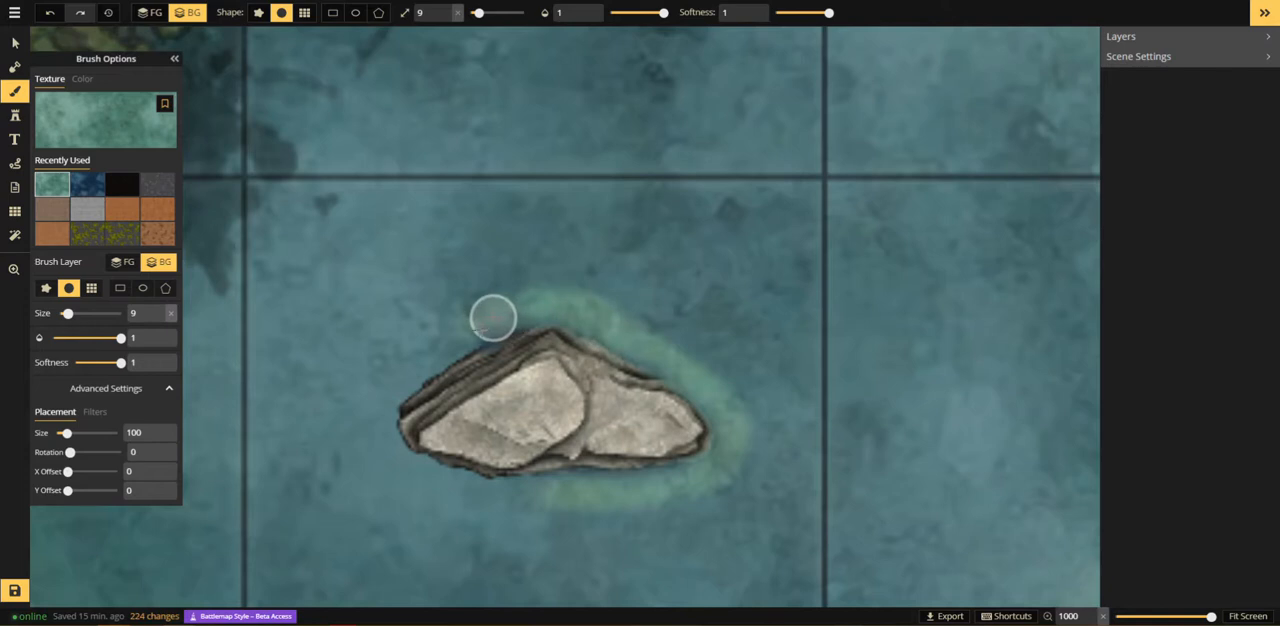
click(480, 328)
click(484, 324)
click(497, 332)
click(499, 334)
Step: Lower the brush opacity to 0.48 and blend dark blue water texture over the teal band around the rock
drag(662, 13, 639, 13)
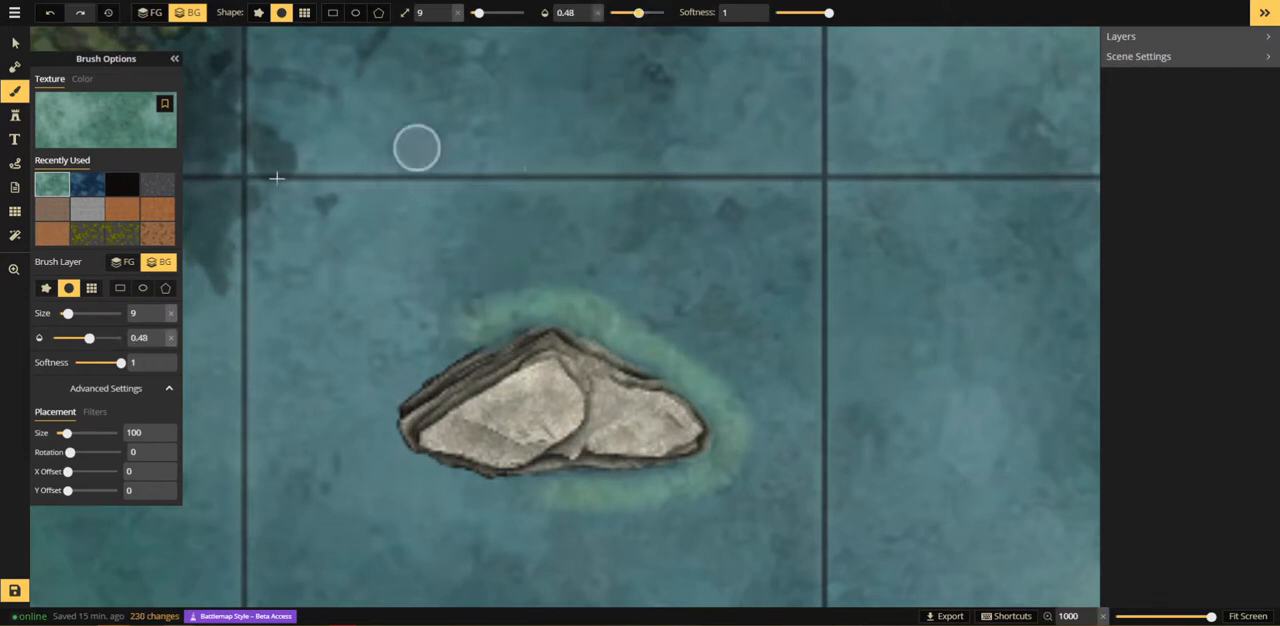
click(89, 186)
mouse_move(443, 320)
mouse_down()
mouse_move(581, 306)
mouse_move(683, 365)
mouse_move(553, 300)
mouse_move(479, 323)
mouse_move(547, 306)
mouse_move(612, 317)
mouse_move(734, 400)
mouse_move(745, 445)
mouse_move(694, 477)
mouse_move(541, 488)
mouse_move(679, 492)
mouse_move(715, 465)
mouse_move(714, 410)
mouse_move(684, 359)
mouse_move(738, 416)
mouse_move(743, 442)
mouse_move(744, 352)
mouse_move(806, 386)
mouse_move(462, 346)
mouse_move(460, 357)
mouse_move(550, 377)
mouse_up()
Step: Examine the whole map, comparing the pond and its rock with the building, cliffs and painted shadows
scroll(751, 352, down, 8)
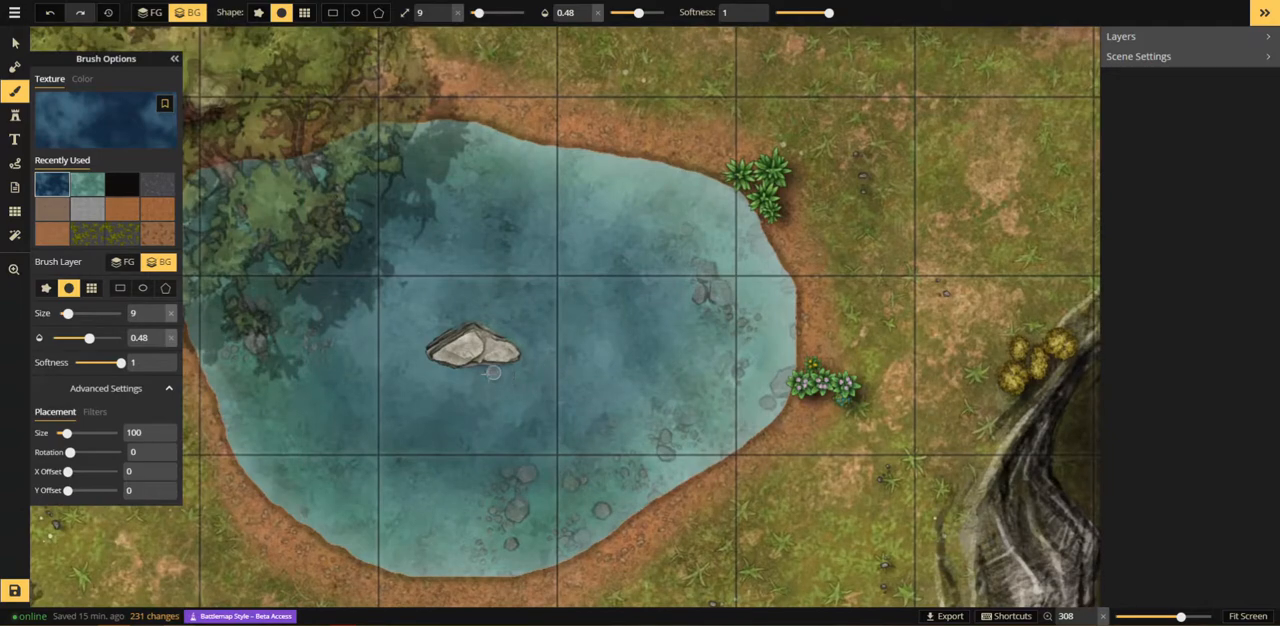
scroll(600, 388, down, 3)
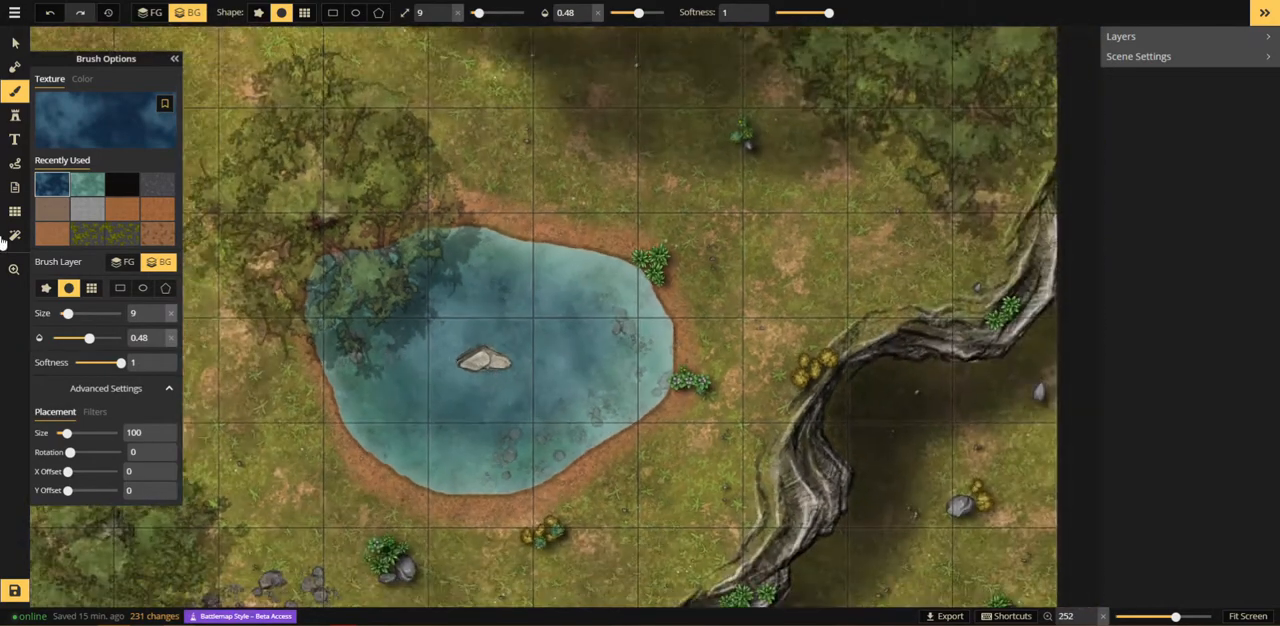
key(z)
scroll(684, 384, down, 2)
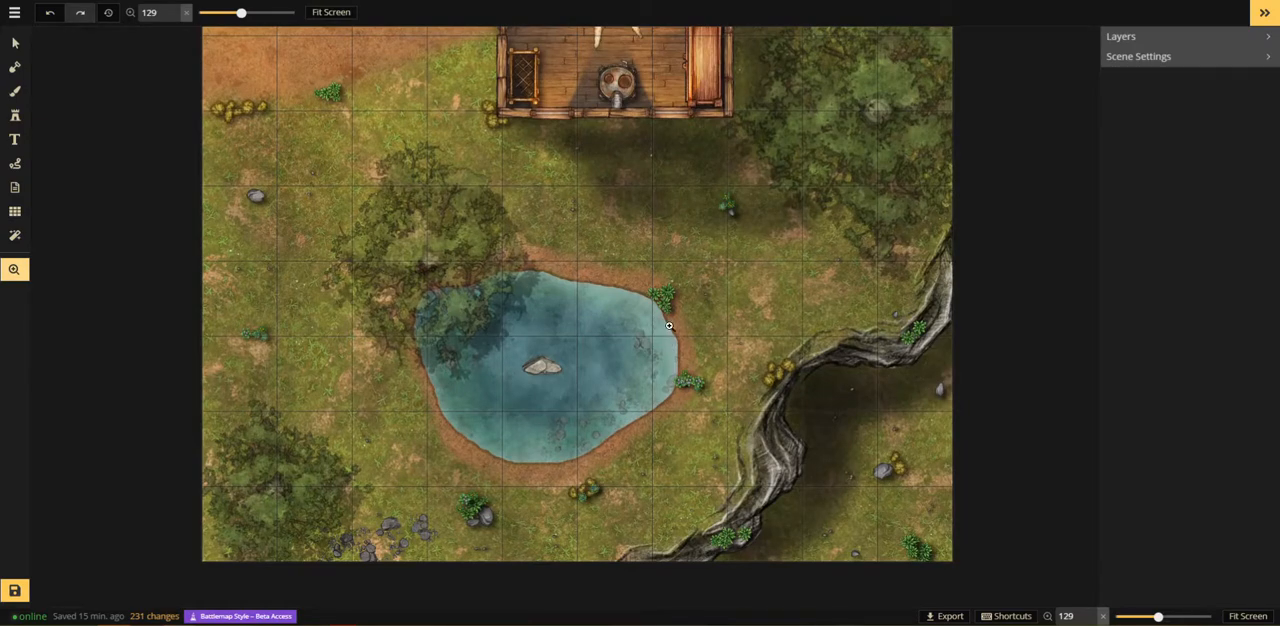
scroll(669, 325, down, 3)
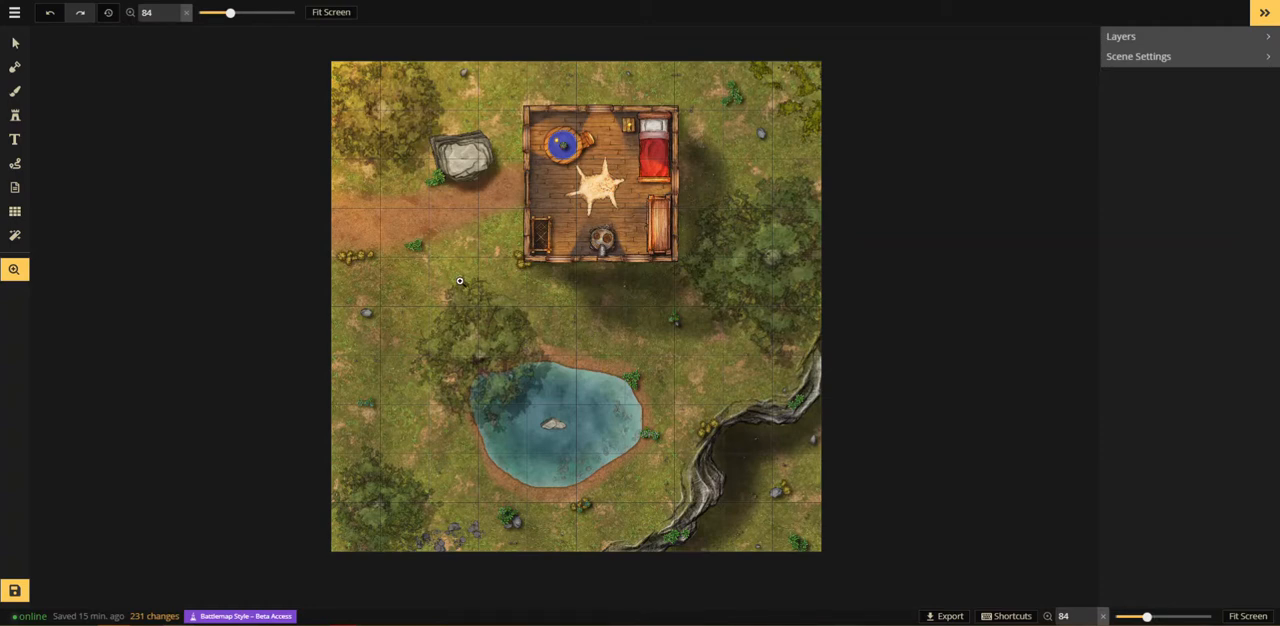
click(14, 118)
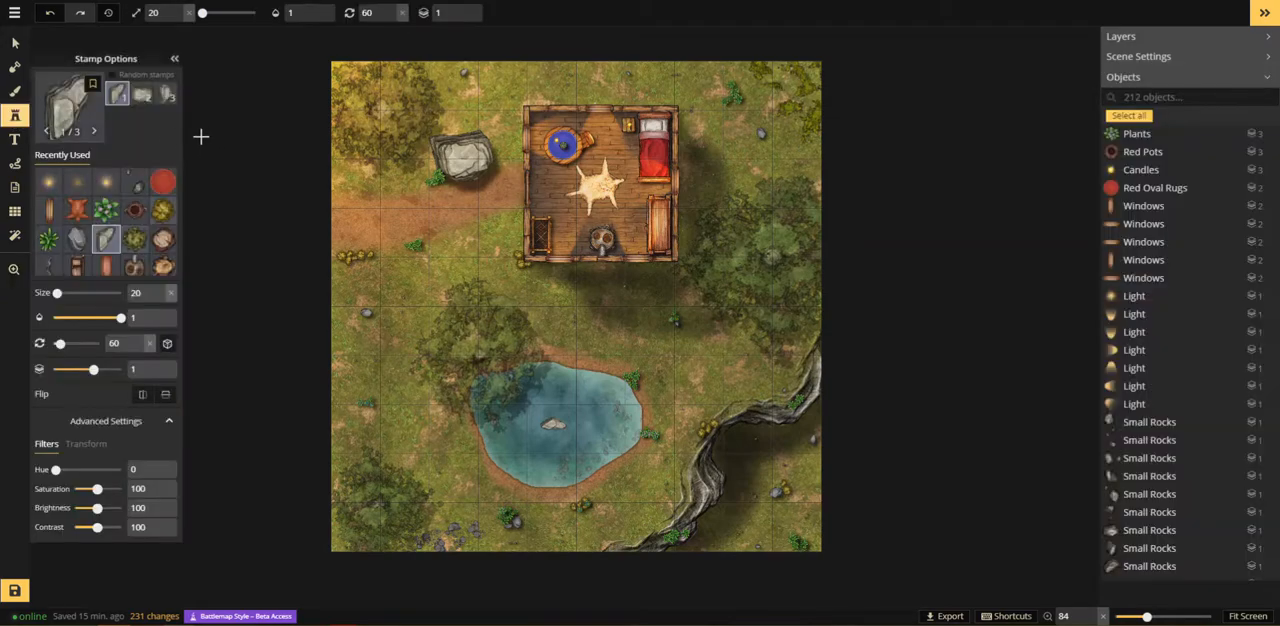
click(14, 269)
click(522, 430)
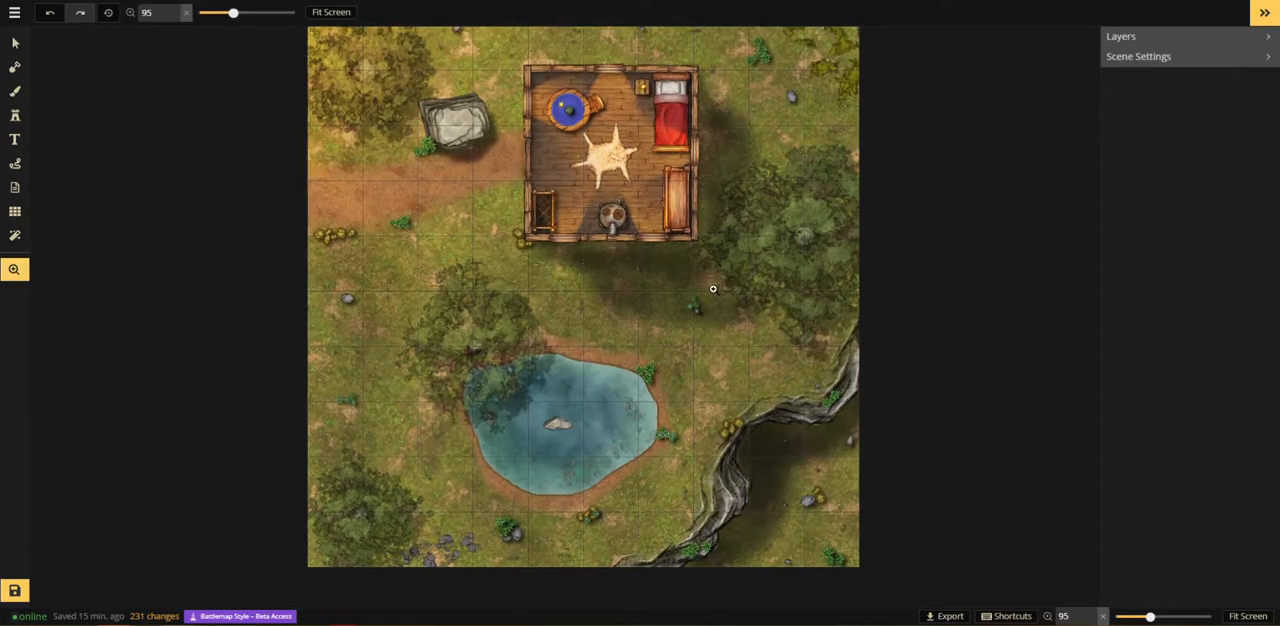
drag(688, 391, 591, 443)
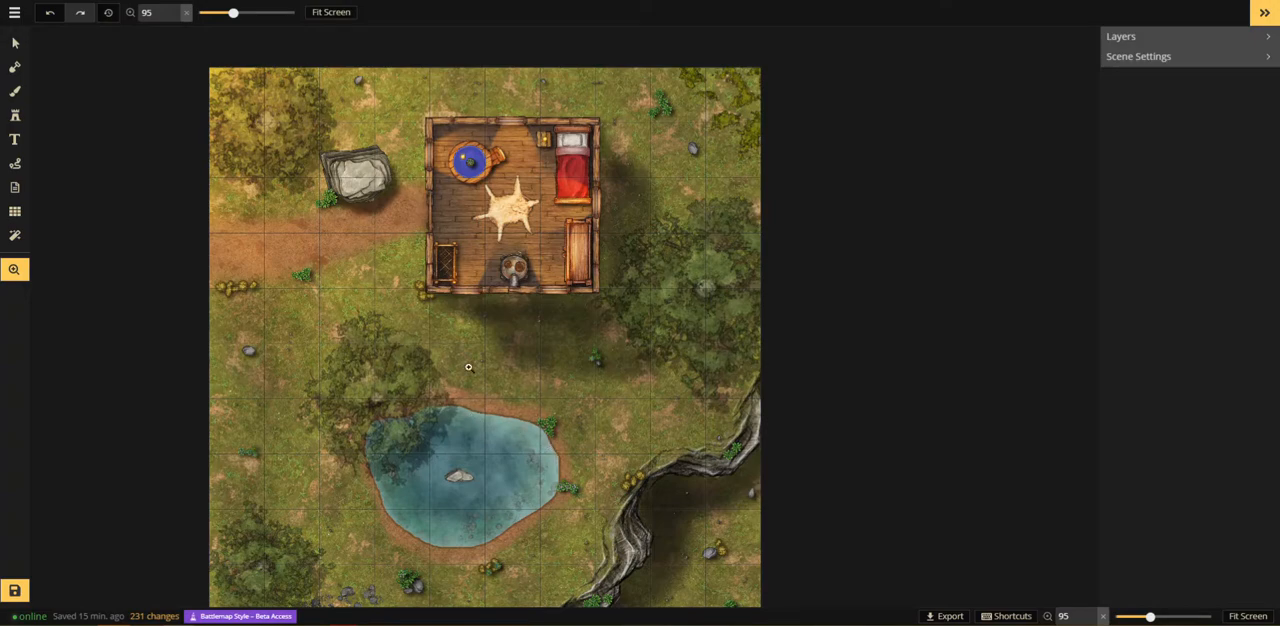
drag(589, 411, 645, 296)
click(645, 296)
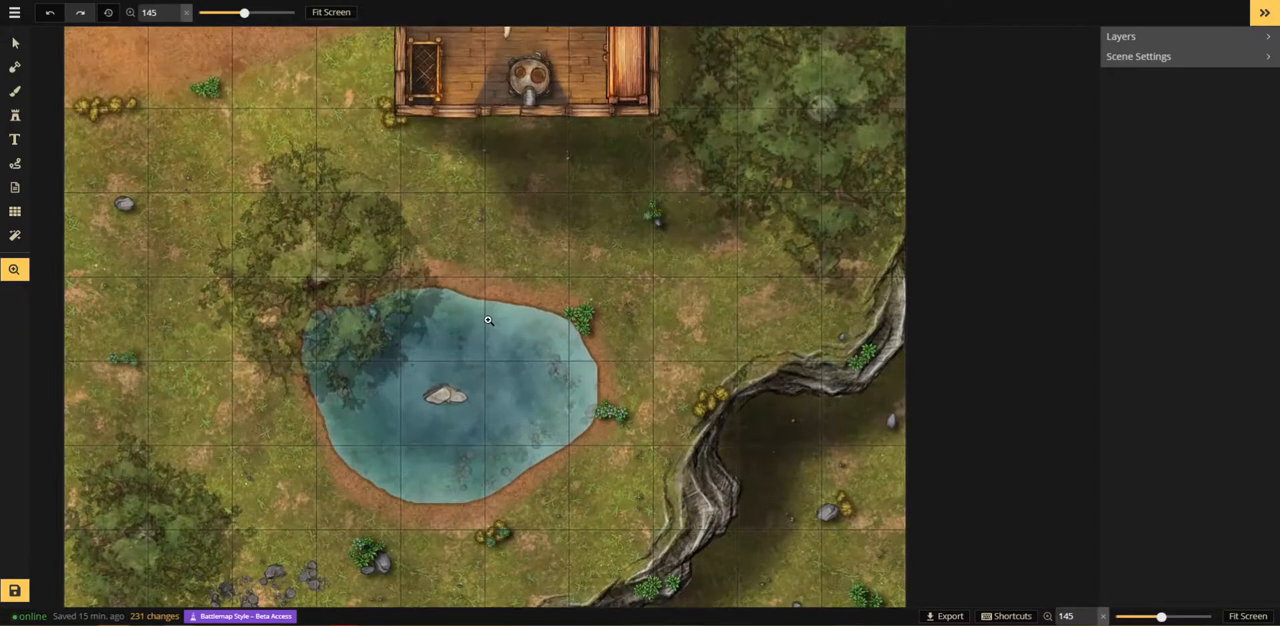
scroll(488, 320, down, 2)
scroll(487, 238, down, 3)
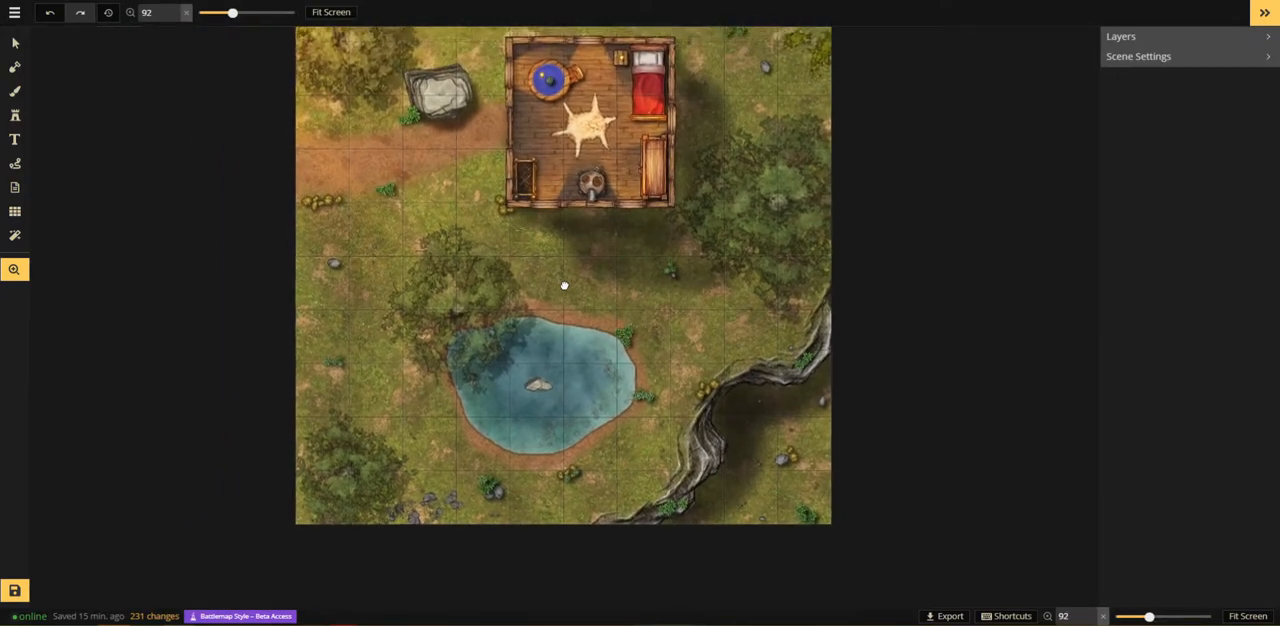
drag(564, 286, 575, 308)
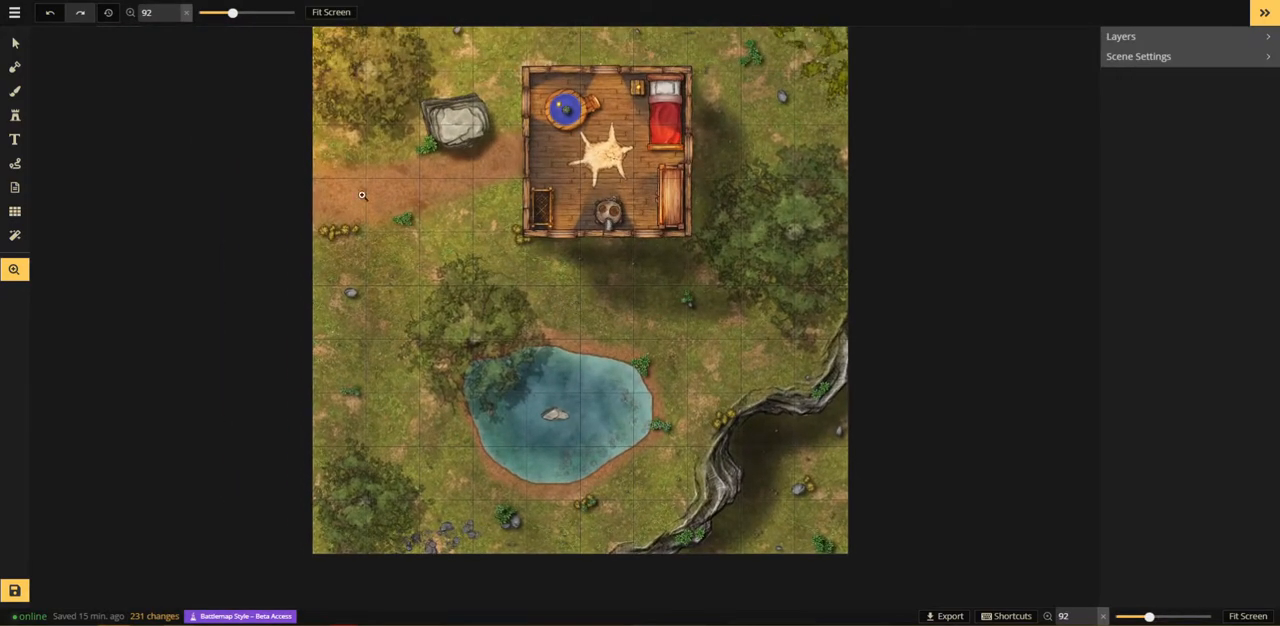
Step: Try painting a dirt path from the road to the pond with the rotated dirt texture, foreground brush size 81 and opacity 0.44
click(15, 91)
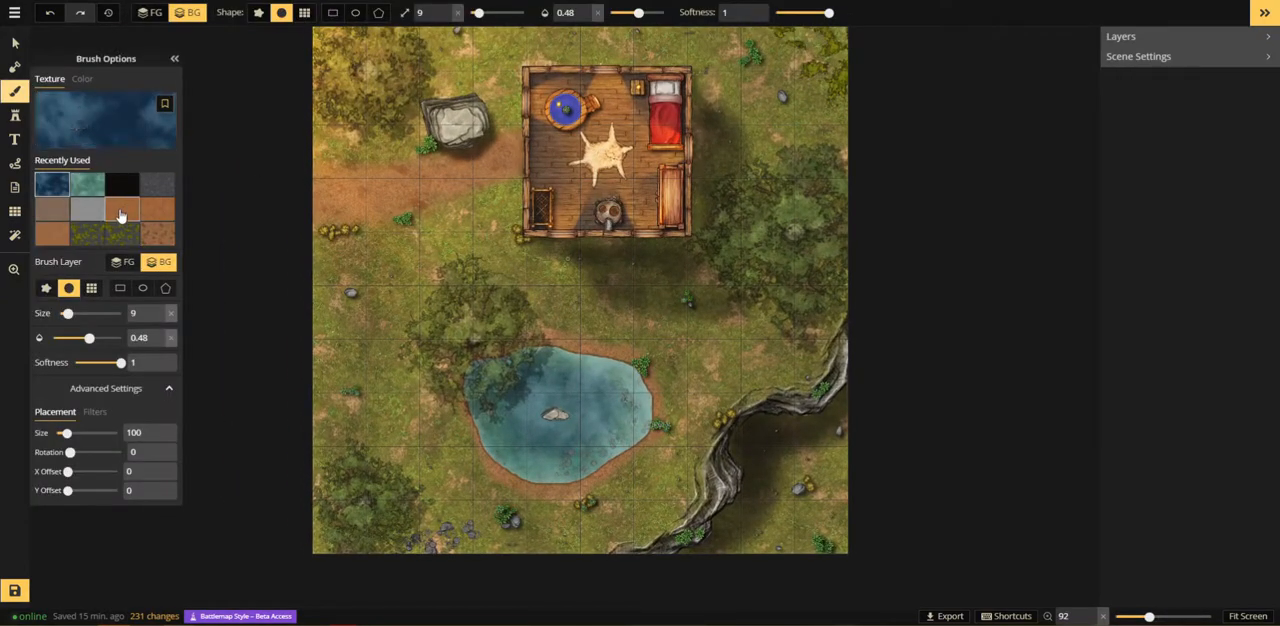
click(122, 208)
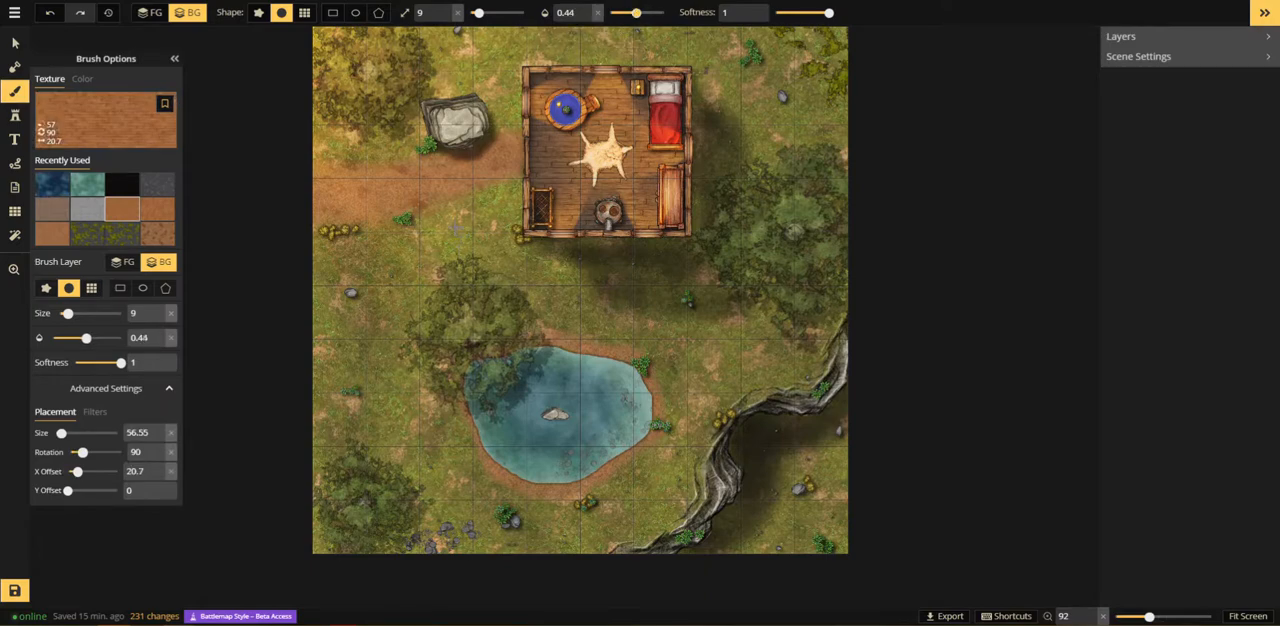
drag(478, 12, 508, 13)
click(465, 222)
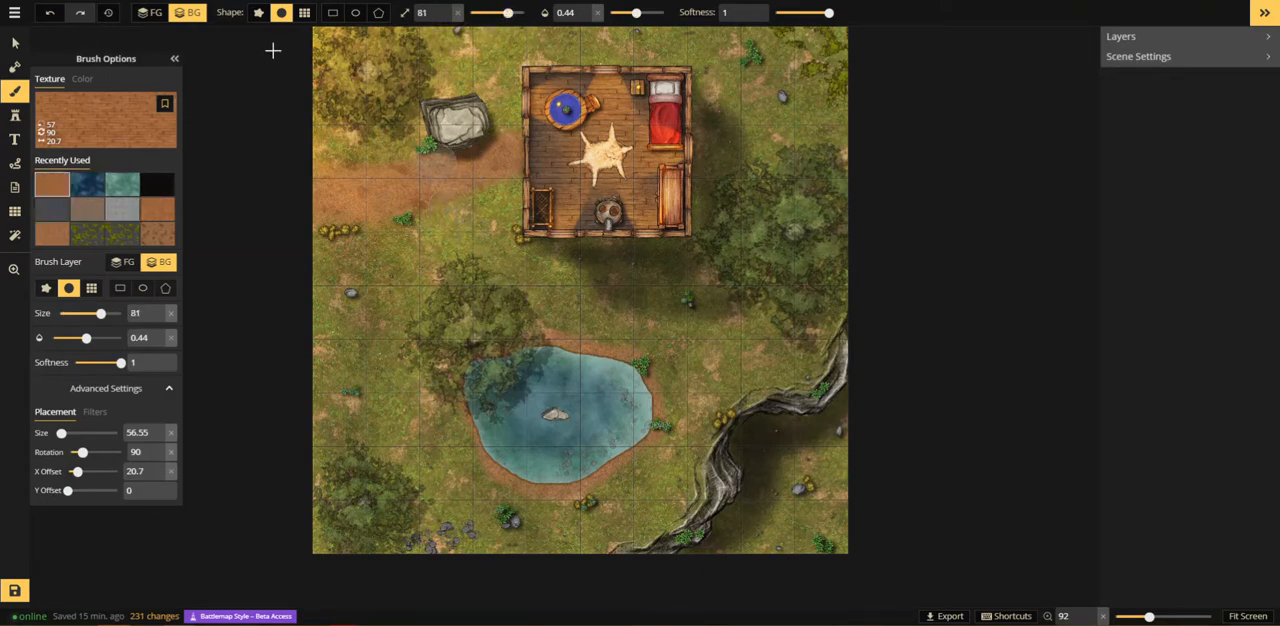
click(151, 16)
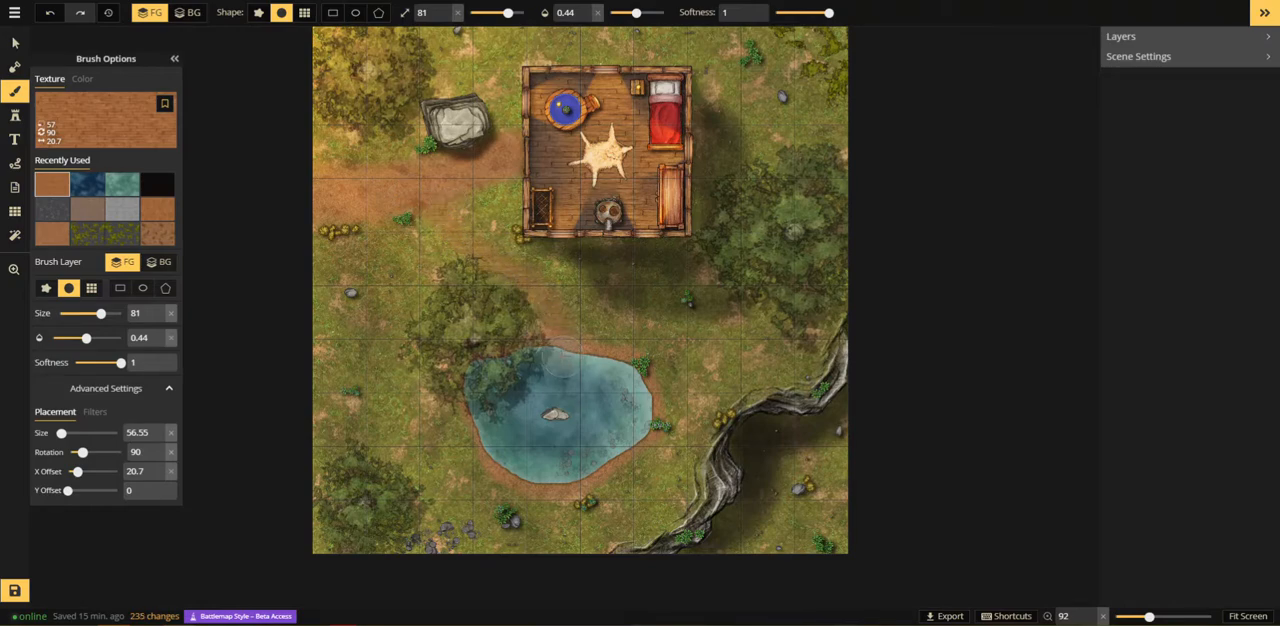
Step: Switch to the plain dirt texture, try it along the path to the pond, and undo the path strokes
scroll(486, 242, up, 1)
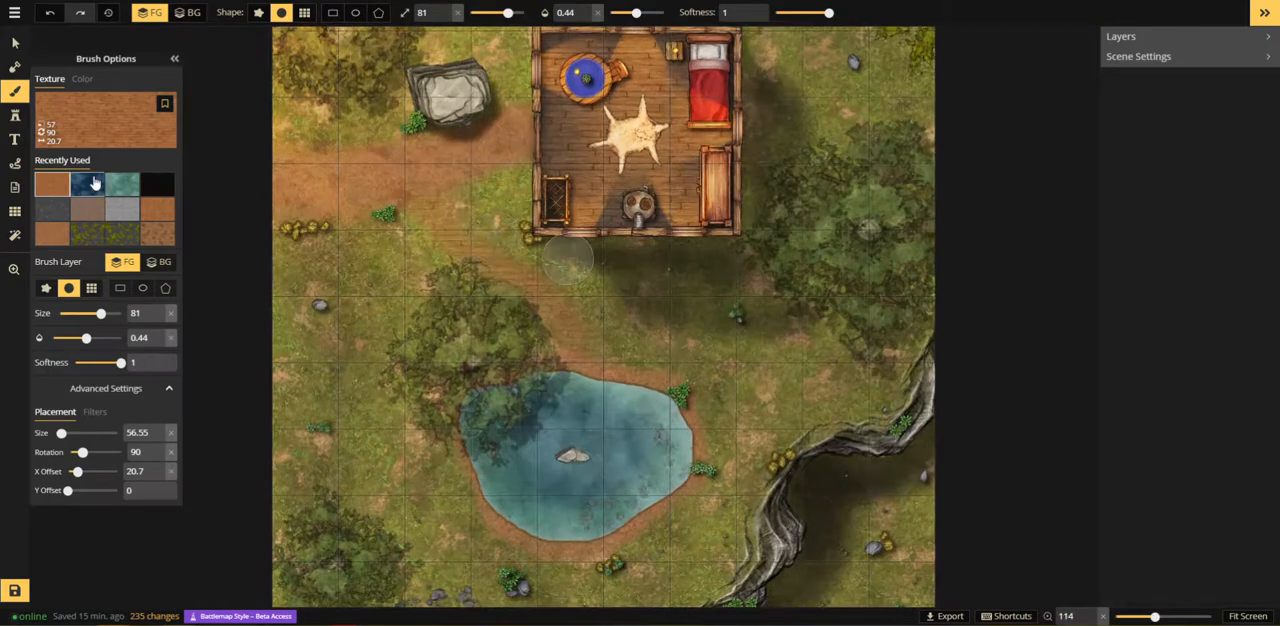
click(52, 233)
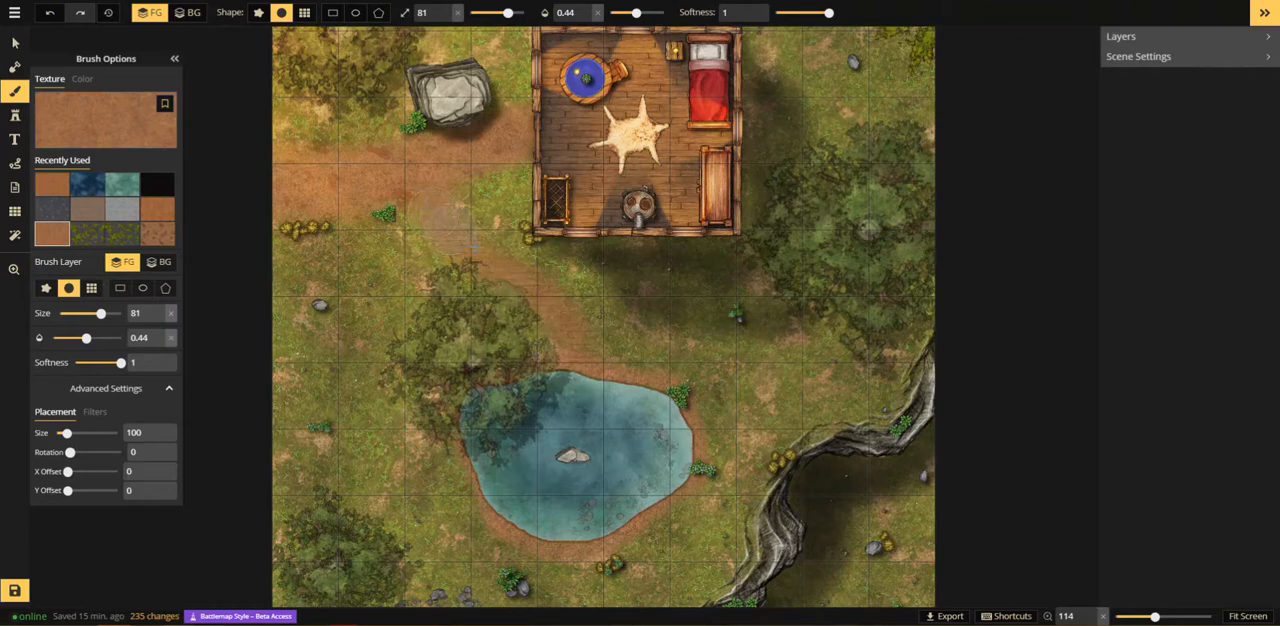
mouse_move(449, 221)
mouse_down()
mouse_move(554, 312)
mouse_move(580, 356)
mouse_up()
key(ctrl+z)
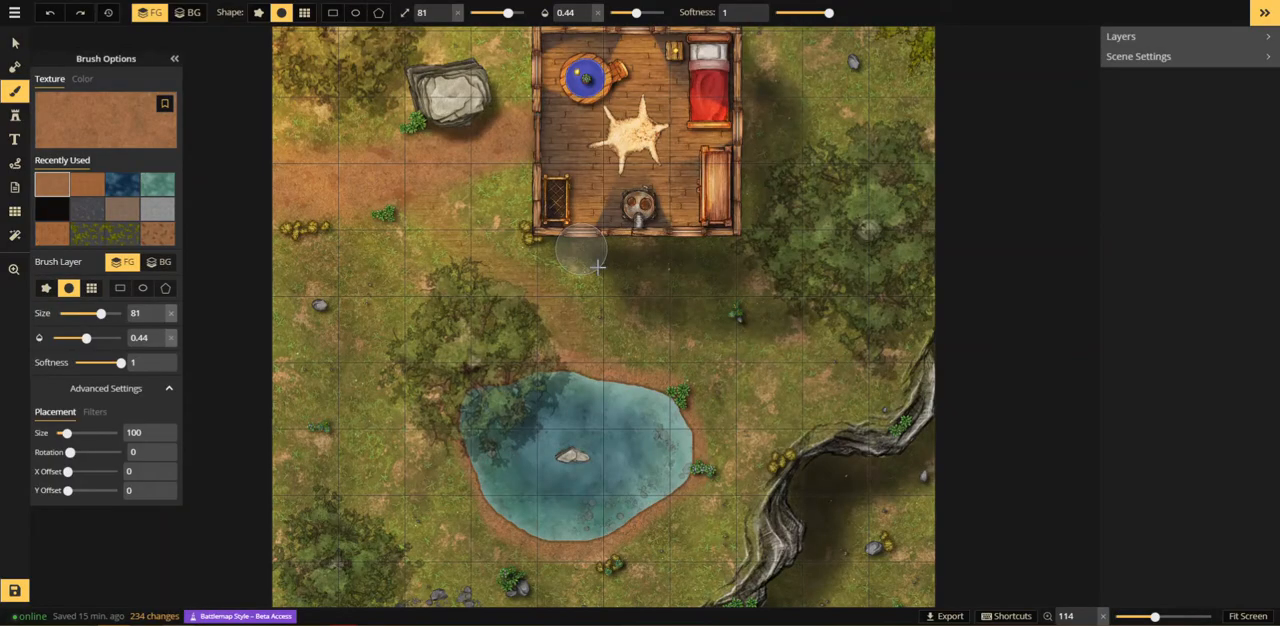
key(ctrl+z)
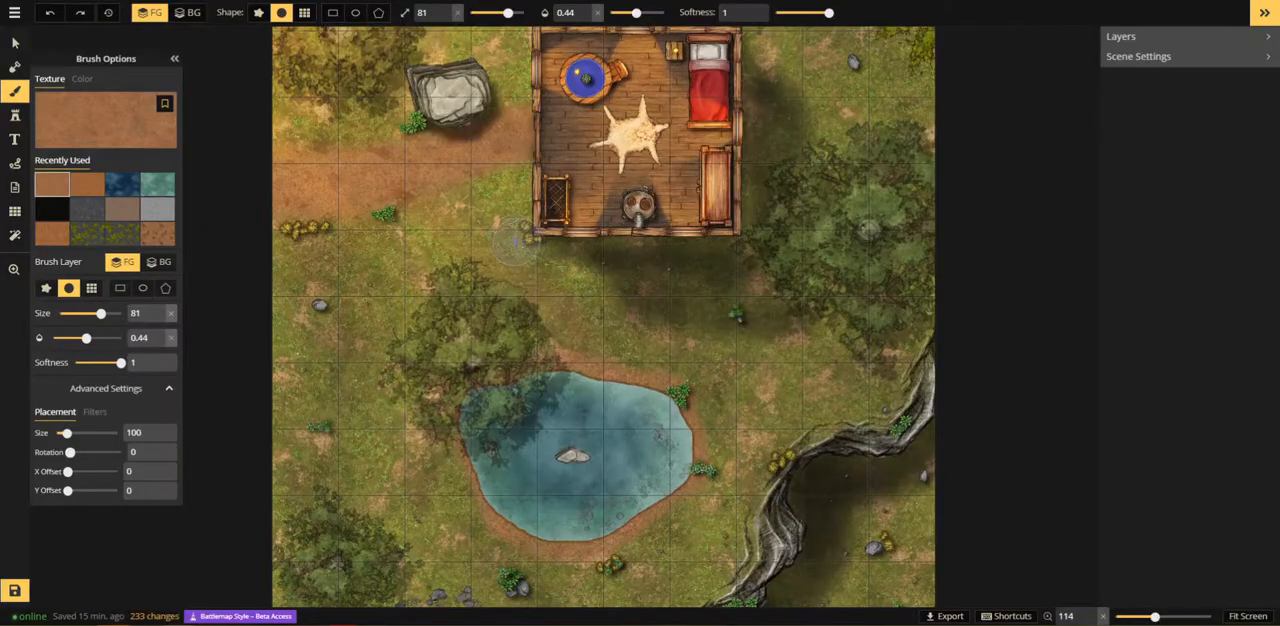
key(ctrl+z)
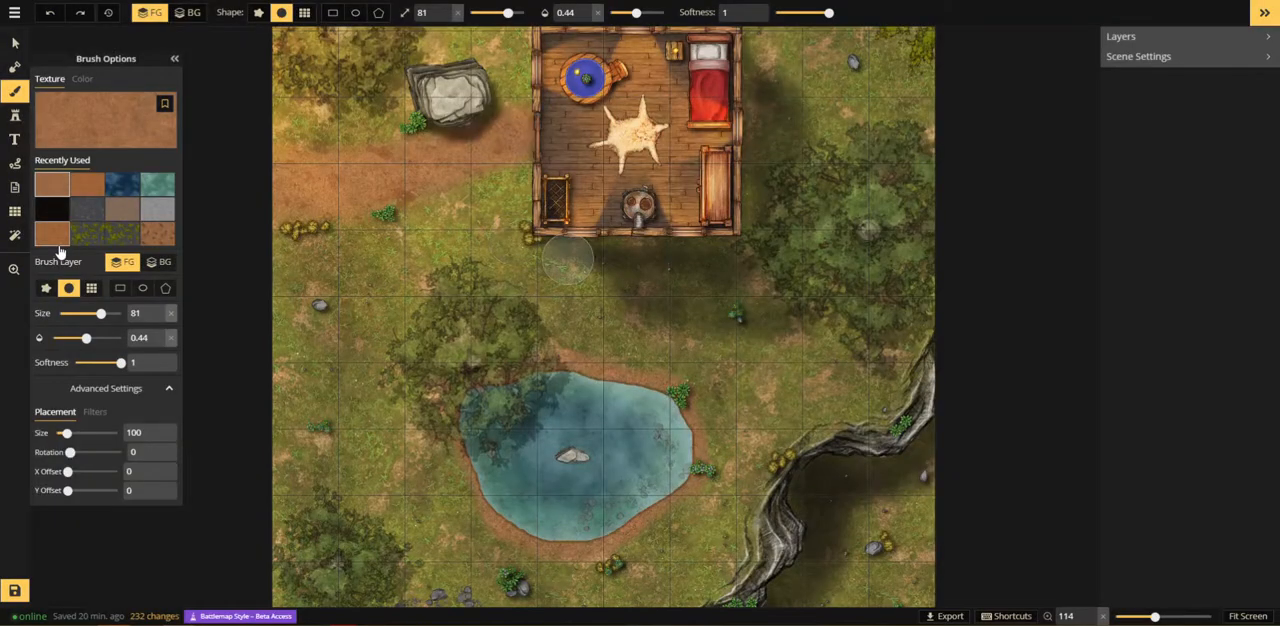
Step: Paint the path from the road to the pond in plain dirt with brush opacity 0.57
click(76, 193)
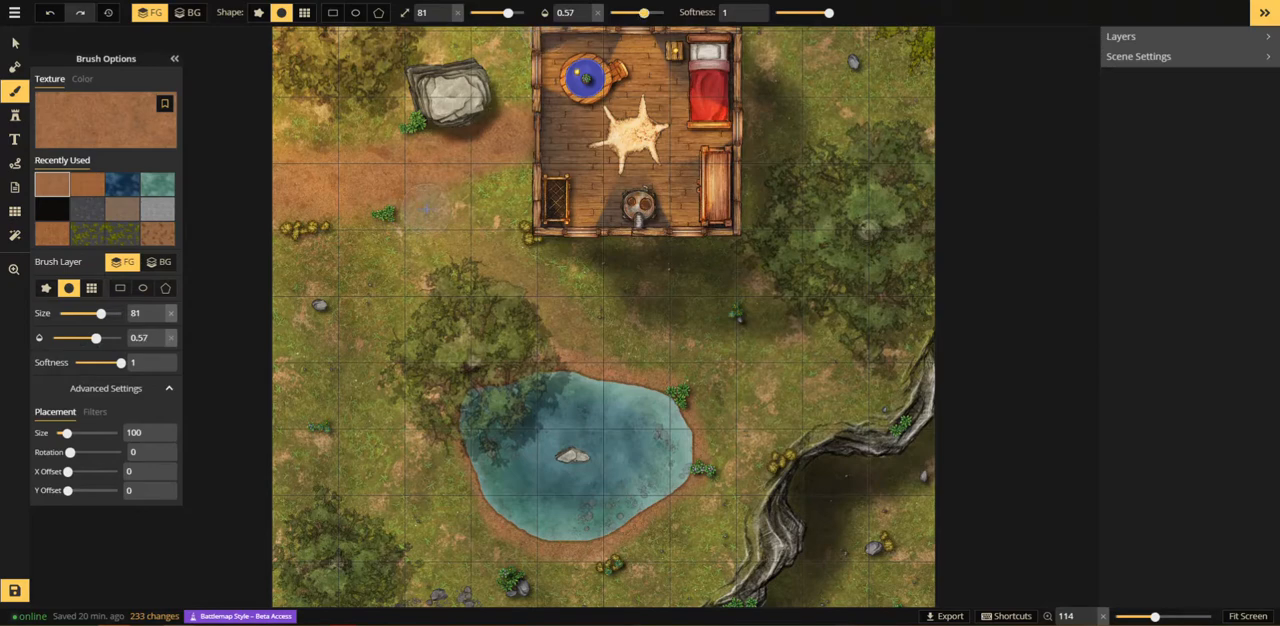
drag(501, 263, 602, 338)
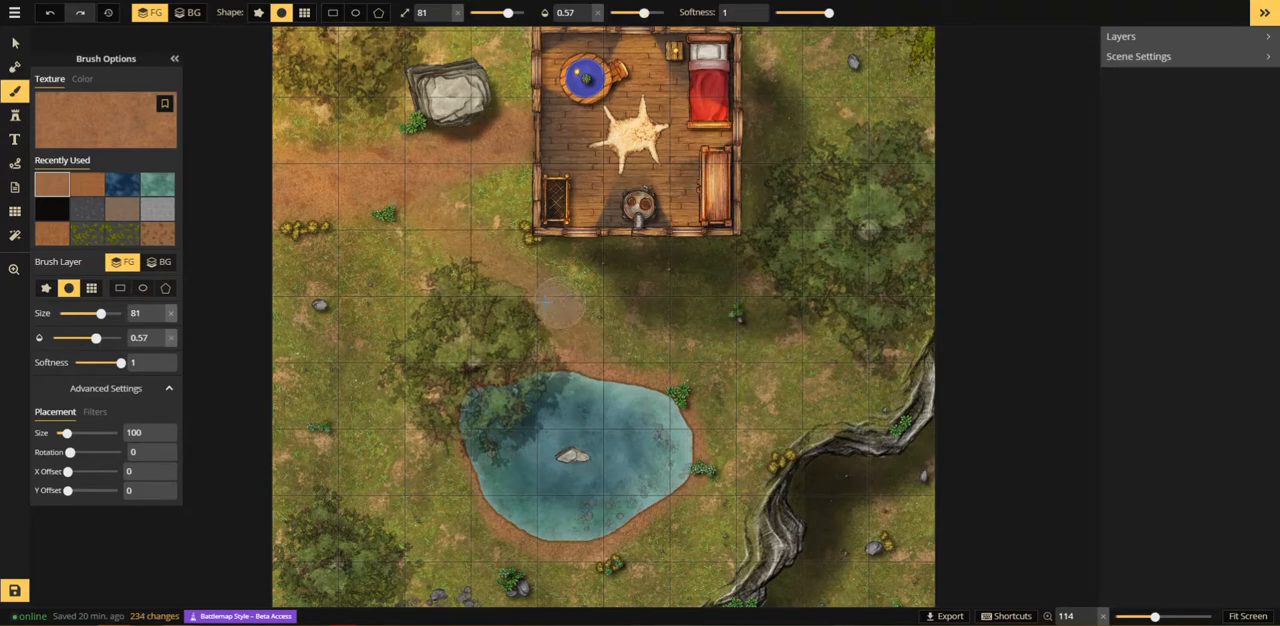
scroll(545, 302, up, 3)
scroll(545, 302, up, 3)
scroll(545, 302, down, 5)
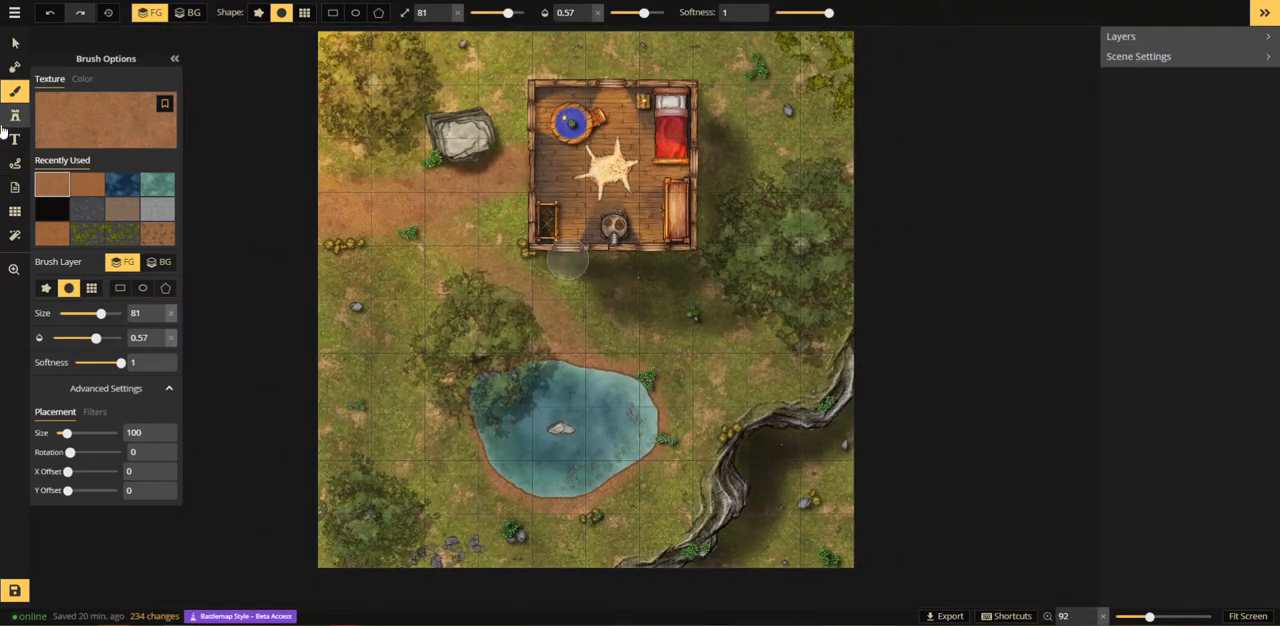
Step: Choose the first Leaves and Flowers texture for the brush, scale the texture to 76.15 and set the brush softness to 0
click(104, 125)
click(390, 42)
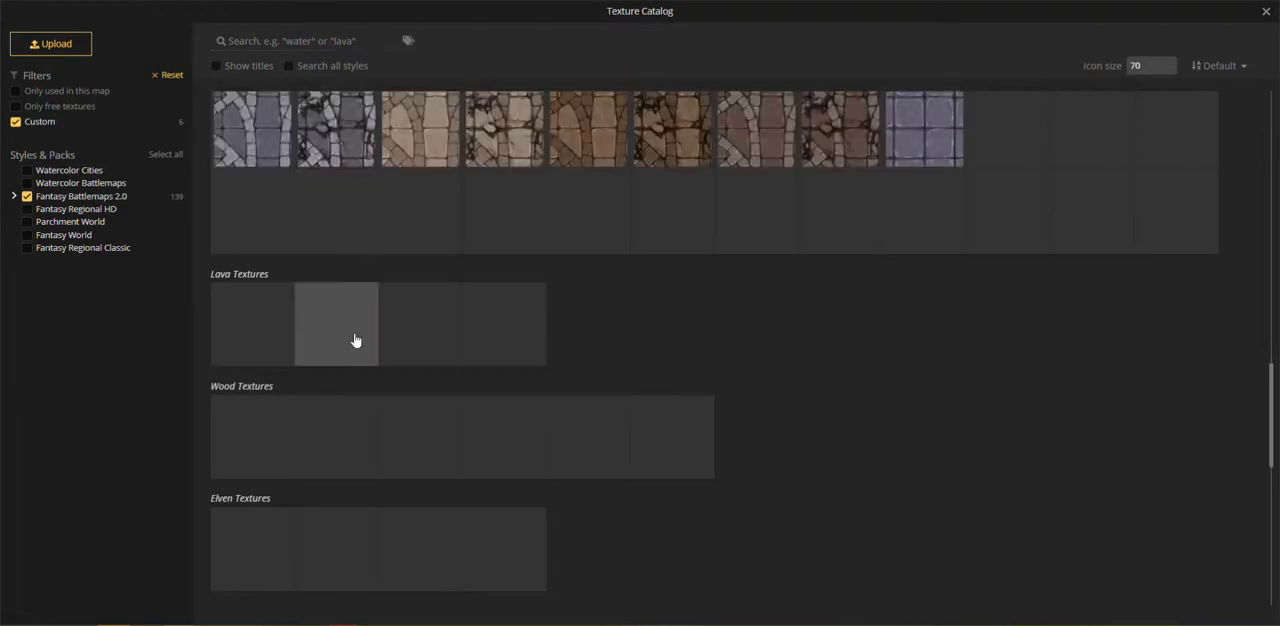
scroll(541, 243, up, 15)
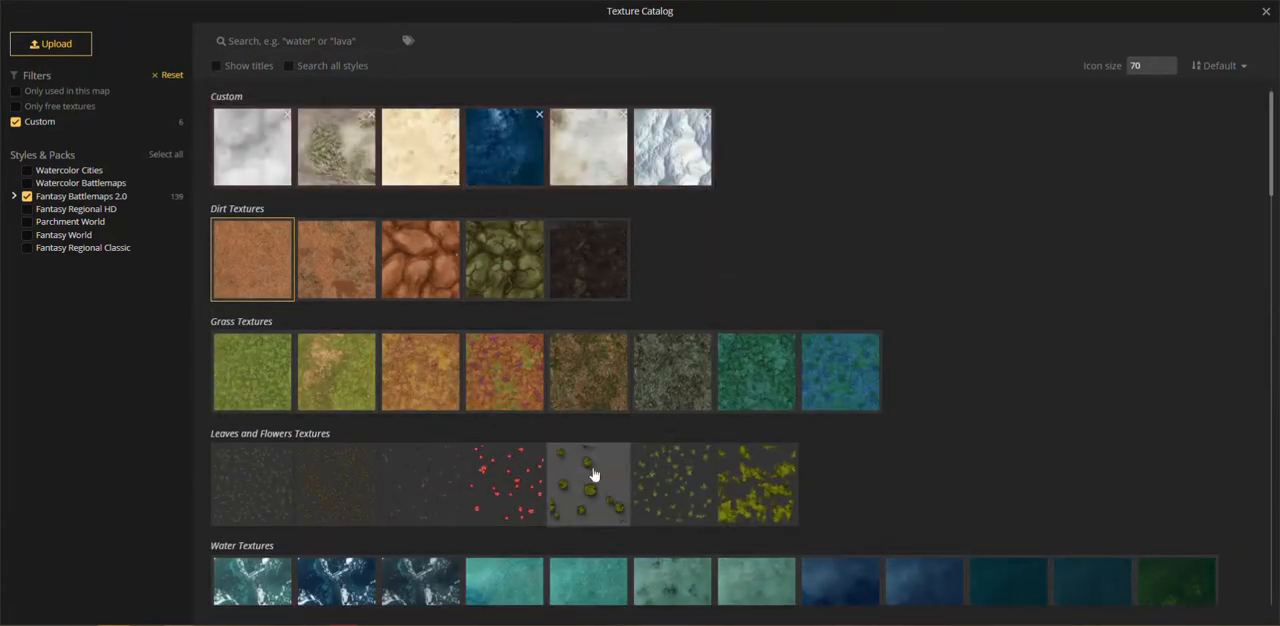
click(282, 484)
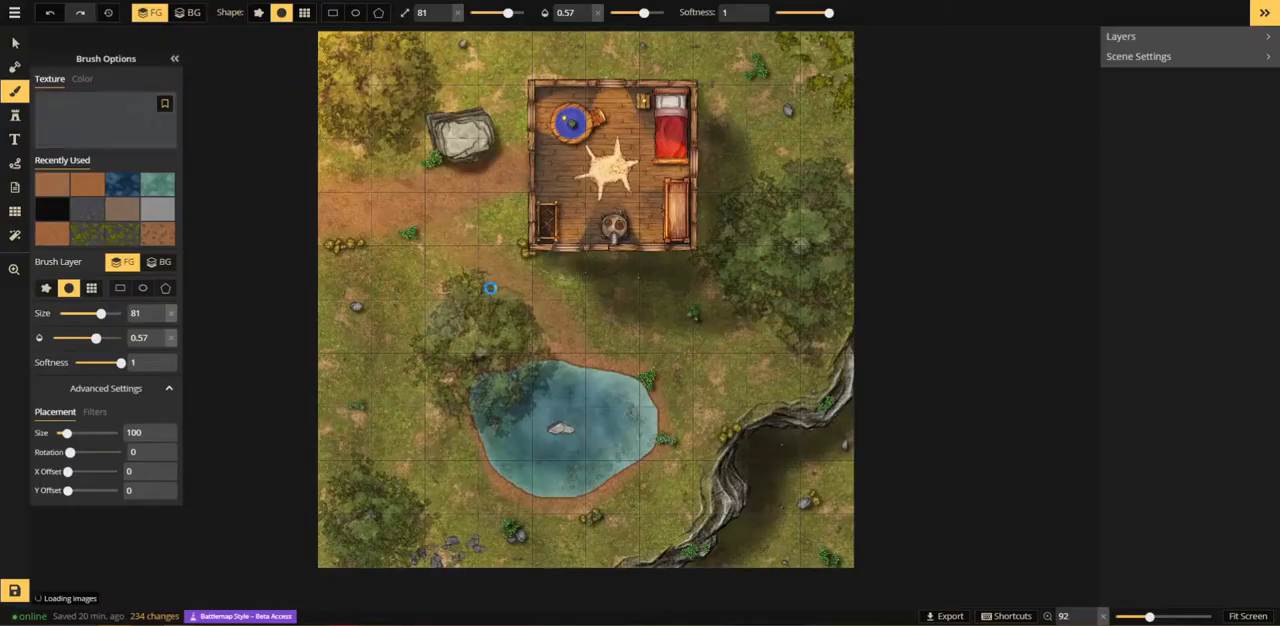
scroll(403, 355, up, 5)
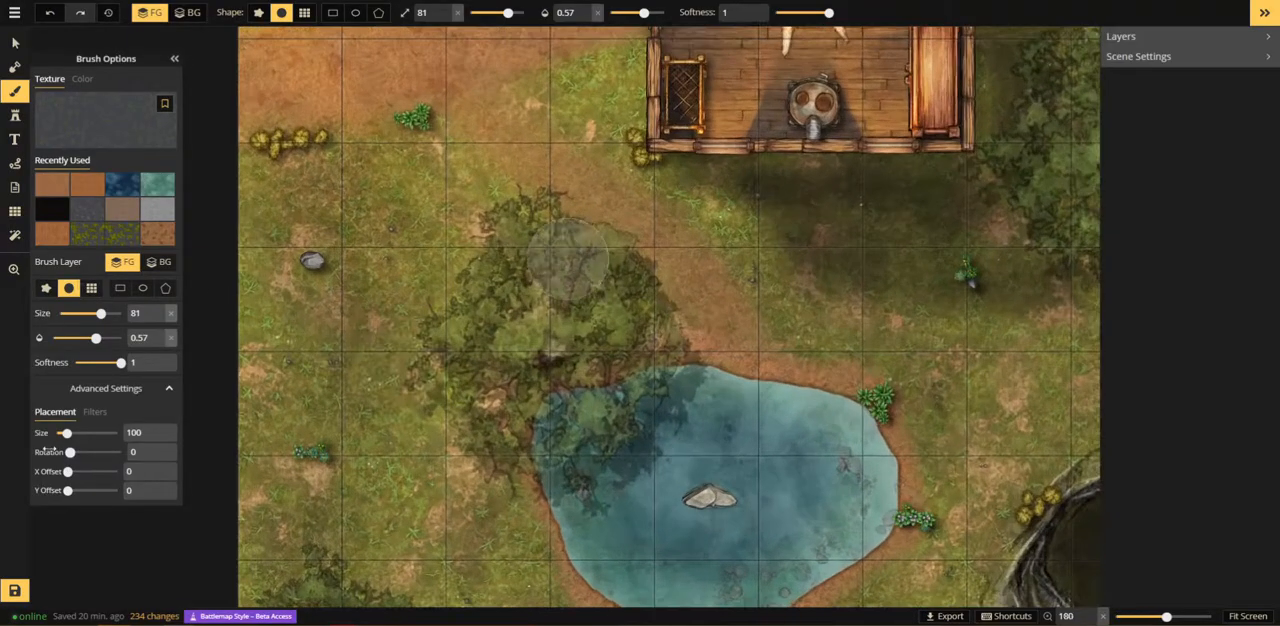
drag(64, 432, 62, 433)
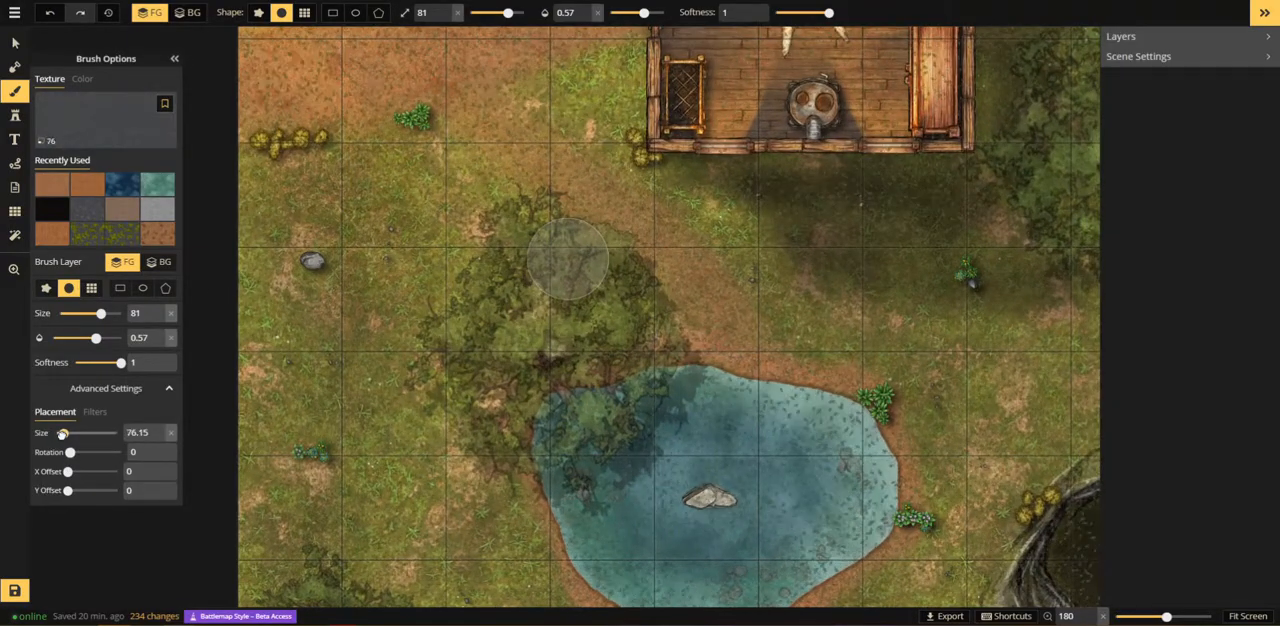
scroll(462, 300, up, 4)
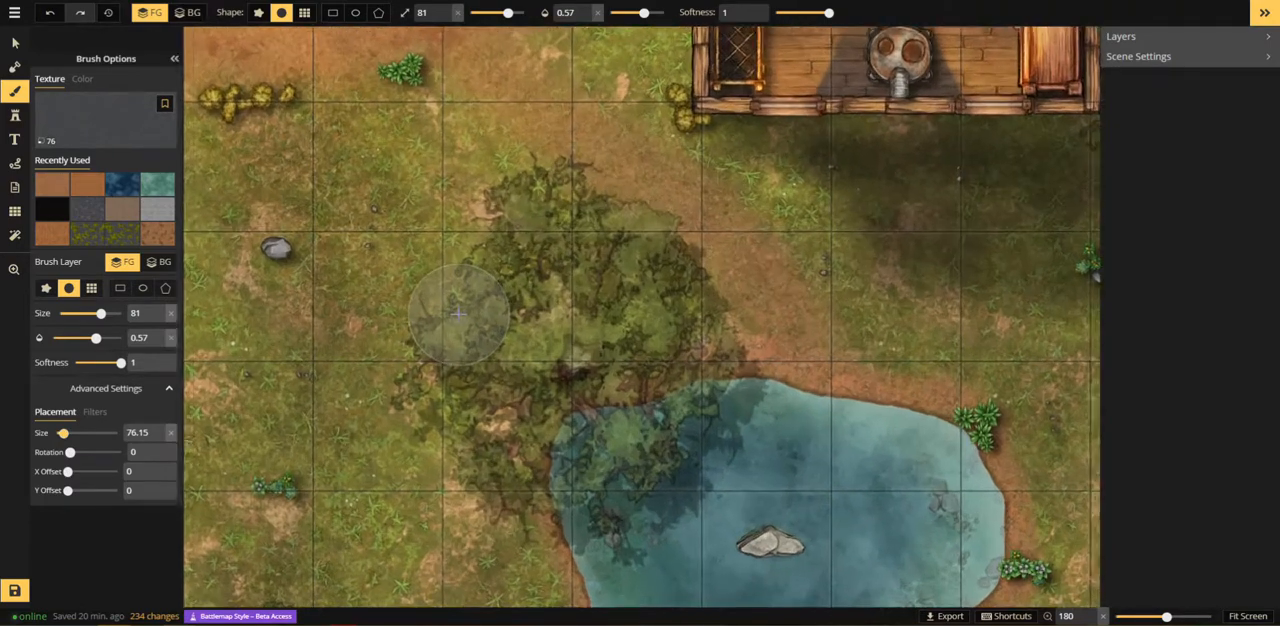
click(776, 13)
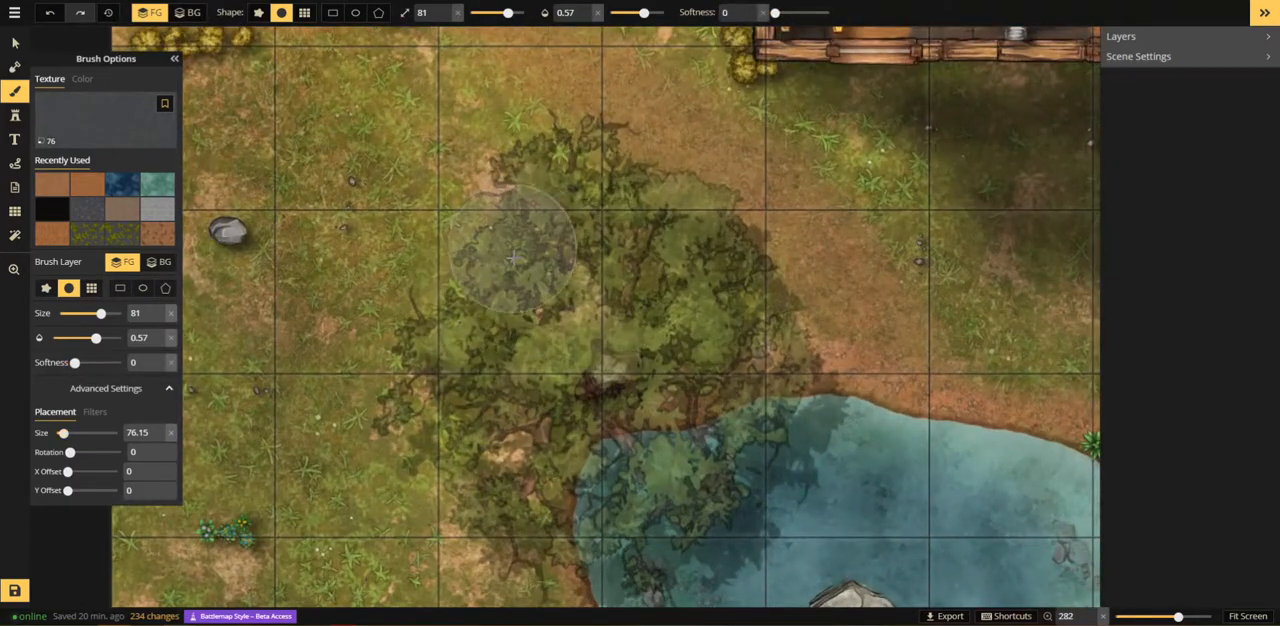
Step: Scatter the leaf texture around the tree beside the pond and the tree in the map's southwest corner with brush size 81
mouse_move(512, 249)
mouse_down()
mouse_move(448, 333)
mouse_move(450, 384)
mouse_move(442, 331)
mouse_move(481, 280)
mouse_move(442, 314)
mouse_move(438, 381)
mouse_move(450, 297)
mouse_move(475, 281)
mouse_move(445, 489)
mouse_move(485, 215)
mouse_move(504, 228)
mouse_move(497, 255)
mouse_move(524, 260)
mouse_move(518, 224)
mouse_move(485, 187)
mouse_move(569, 222)
mouse_move(539, 253)
mouse_move(588, 237)
mouse_up()
key(space)
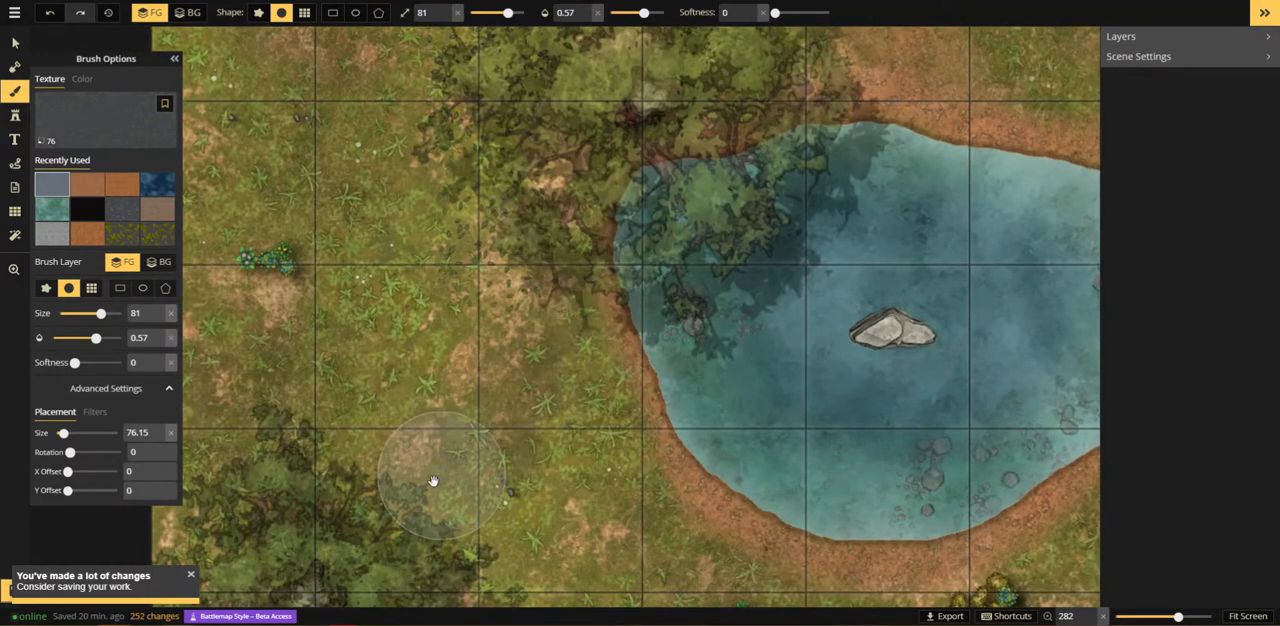
key(space)
mouse_move(429, 471)
mouse_down()
mouse_move(623, 194)
mouse_move(647, 234)
mouse_up()
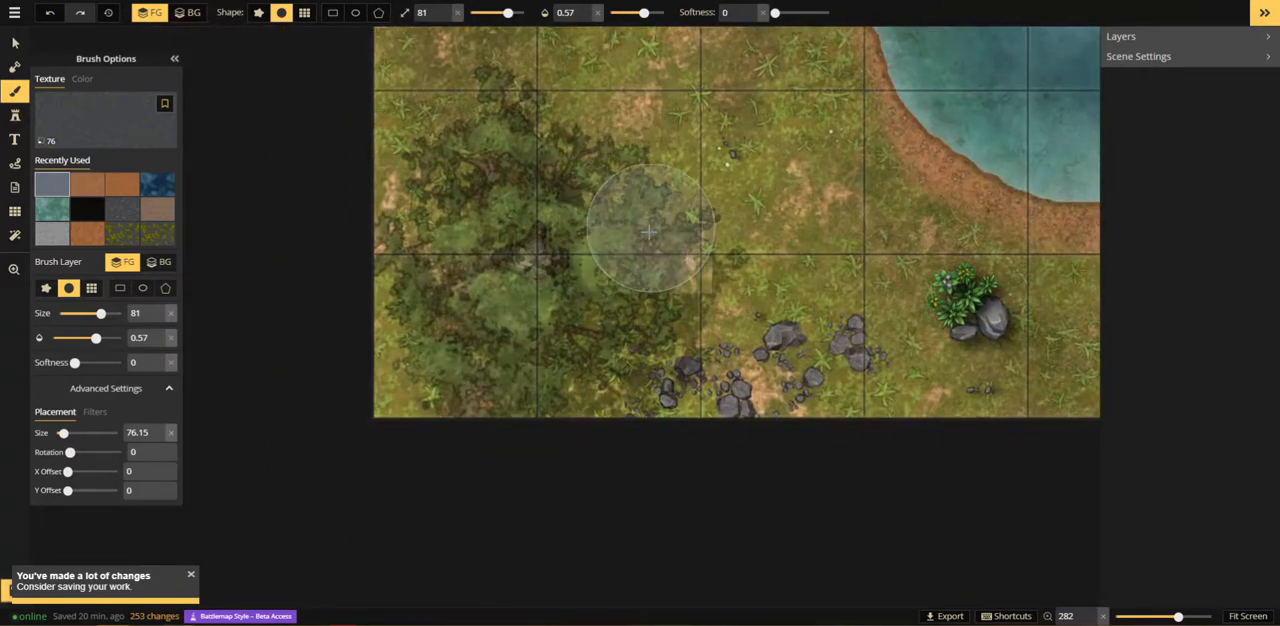
mouse_move(472, 138)
mouse_down()
mouse_move(448, 161)
mouse_move(444, 182)
mouse_move(424, 172)
mouse_move(466, 128)
mouse_move(527, 157)
mouse_move(499, 300)
mouse_move(439, 333)
mouse_move(404, 387)
mouse_up()
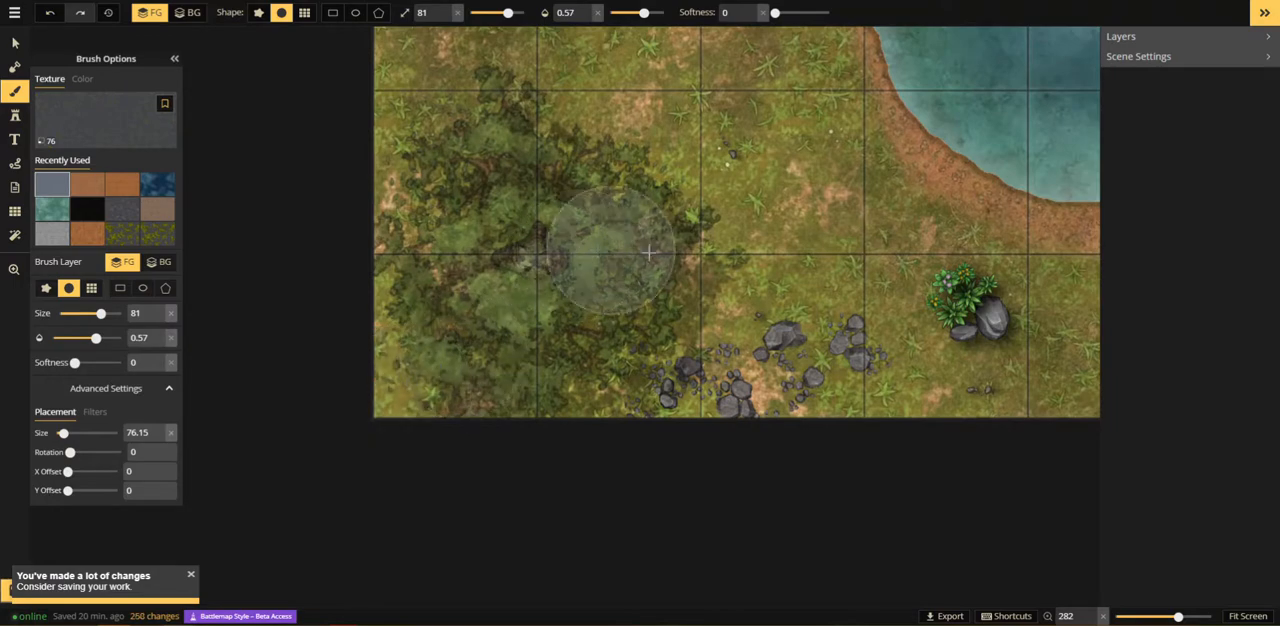
Step: Paint the leaf texture along the southern edge of the large eastern tree, up to the cliff
key(space)
drag(850, 256, 111, 443)
drag(516, 345, 332, 511)
drag(688, 240, 606, 361)
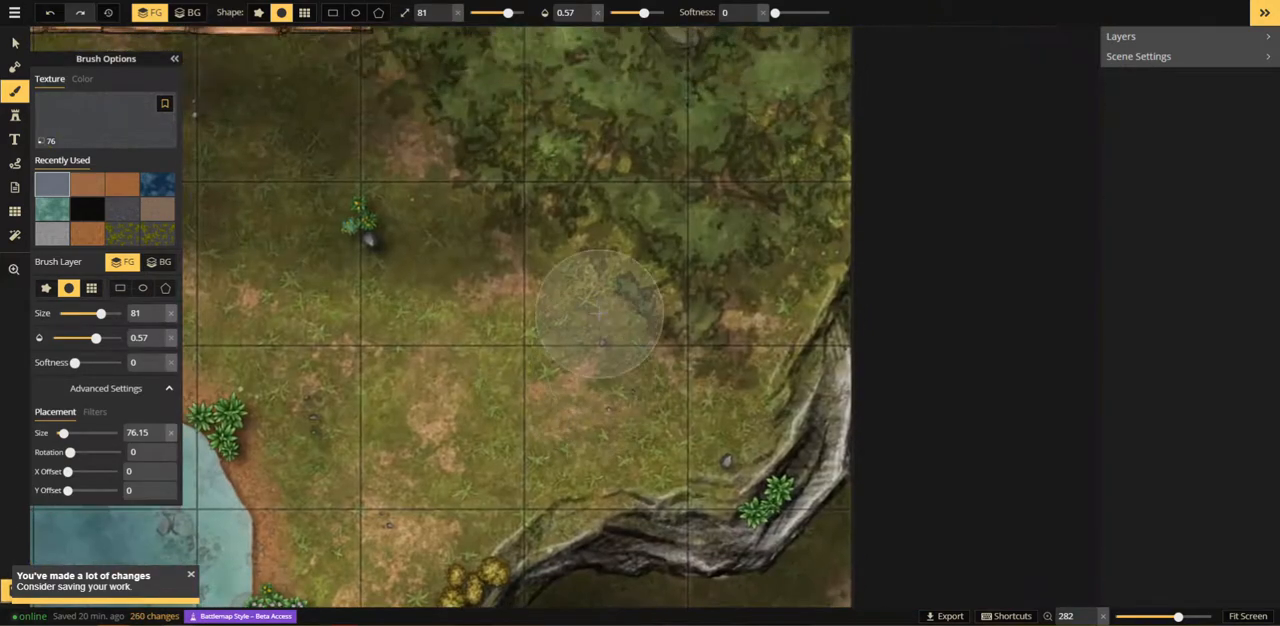
mouse_move(592, 285)
mouse_down()
mouse_move(636, 263)
mouse_move(669, 283)
mouse_move(720, 283)
mouse_move(538, 204)
mouse_move(551, 199)
mouse_move(632, 262)
mouse_move(734, 301)
mouse_move(763, 272)
mouse_move(729, 312)
mouse_move(786, 251)
mouse_up()
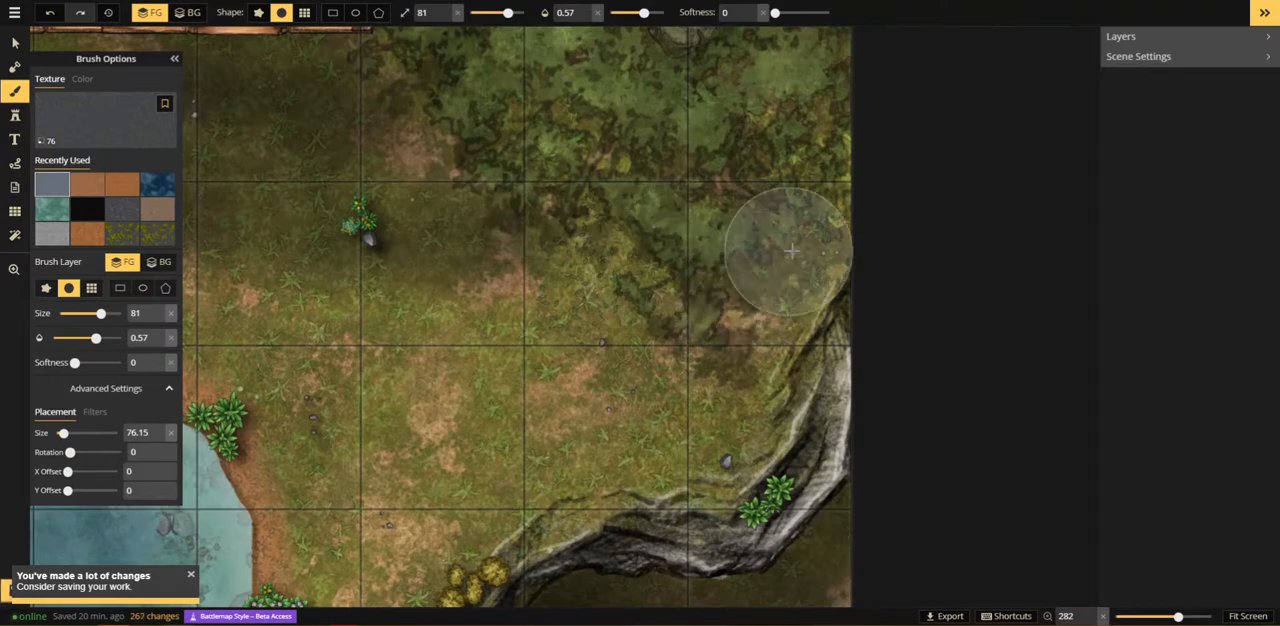
Step: Choose the sparse third Leaves and Flowers texture, scale it to 56.55 and reduce the brush size to 20
click(101, 124)
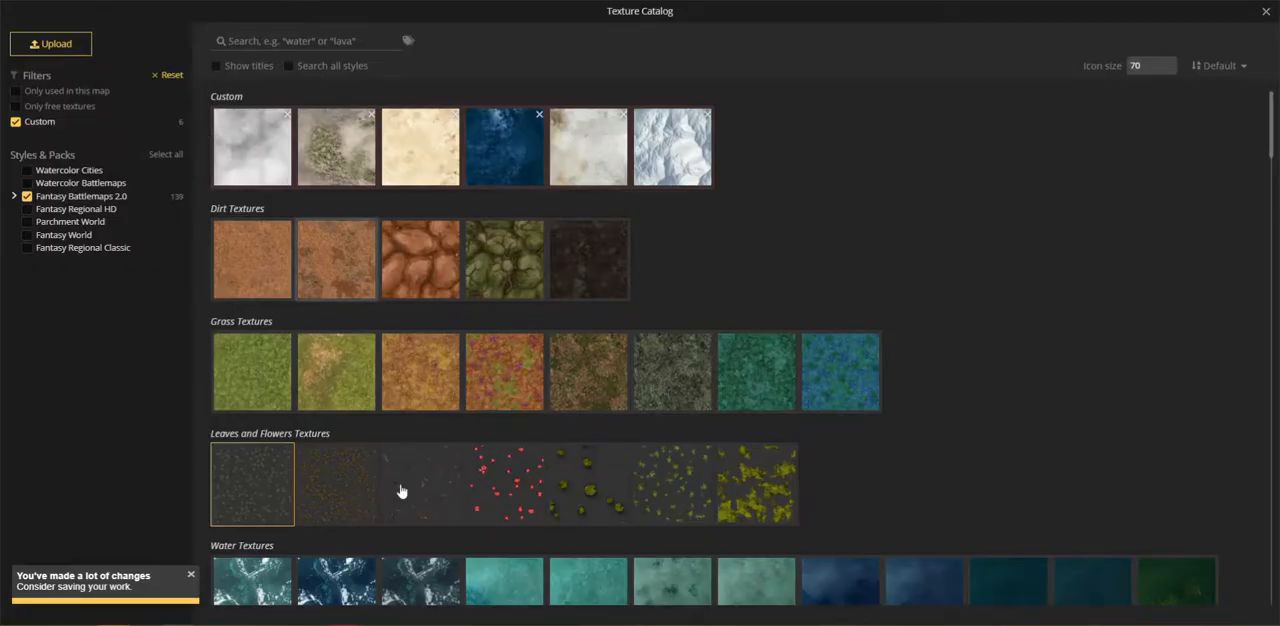
click(431, 493)
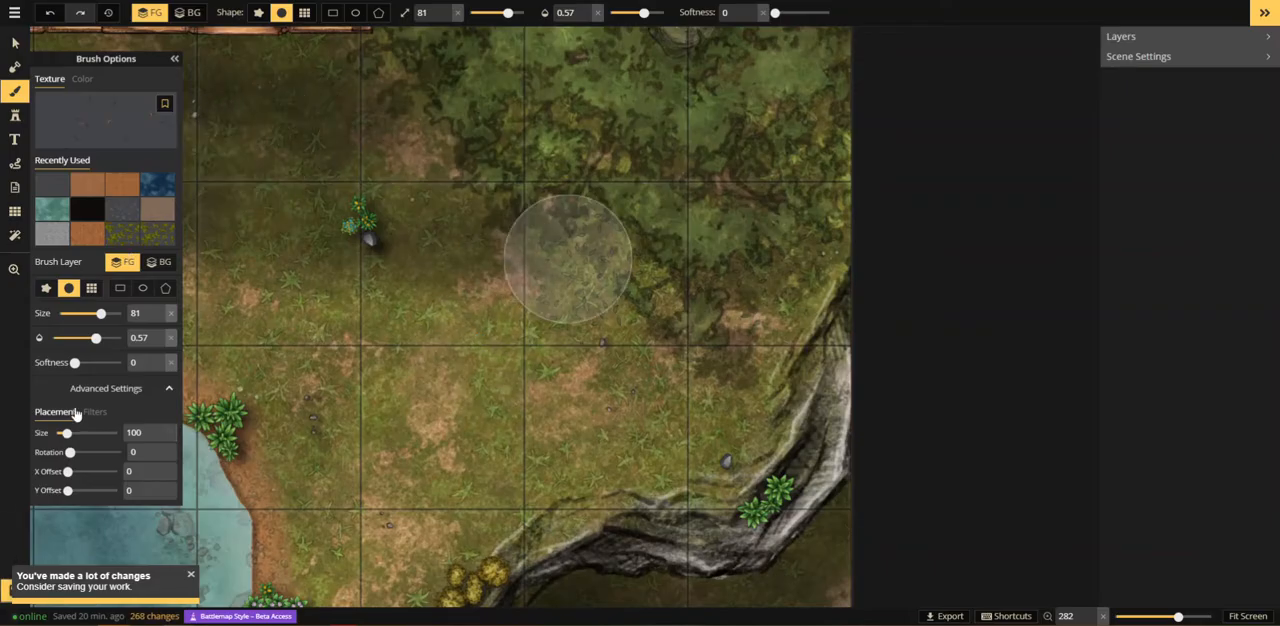
drag(64, 432, 60, 432)
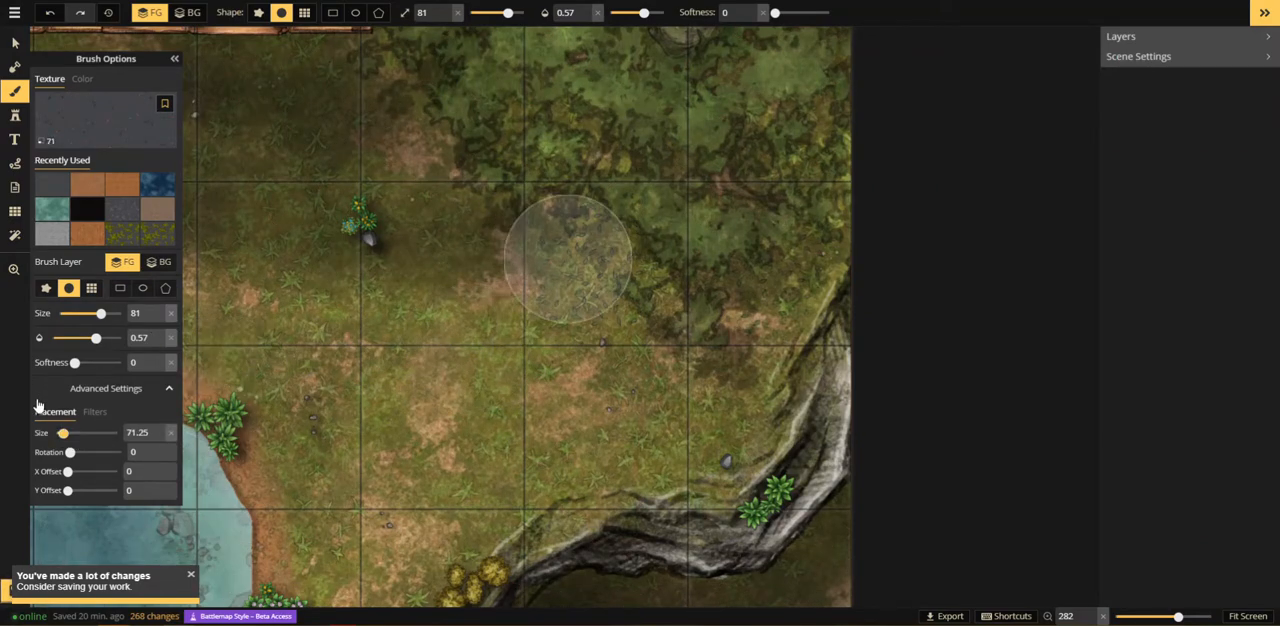
drag(62, 432, 60, 432)
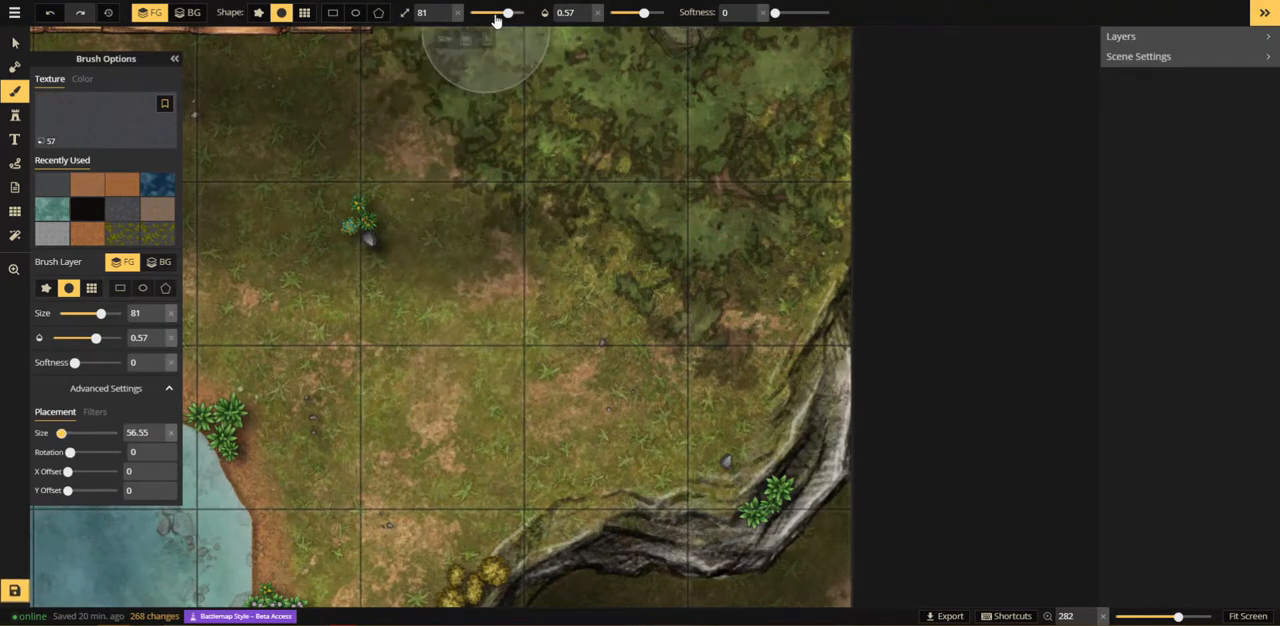
drag(507, 13, 487, 13)
Step: Dab a few twigs on the grass at the southwestern edge of the large eastern tree with opacity 0.57
scroll(566, 272, up, 3)
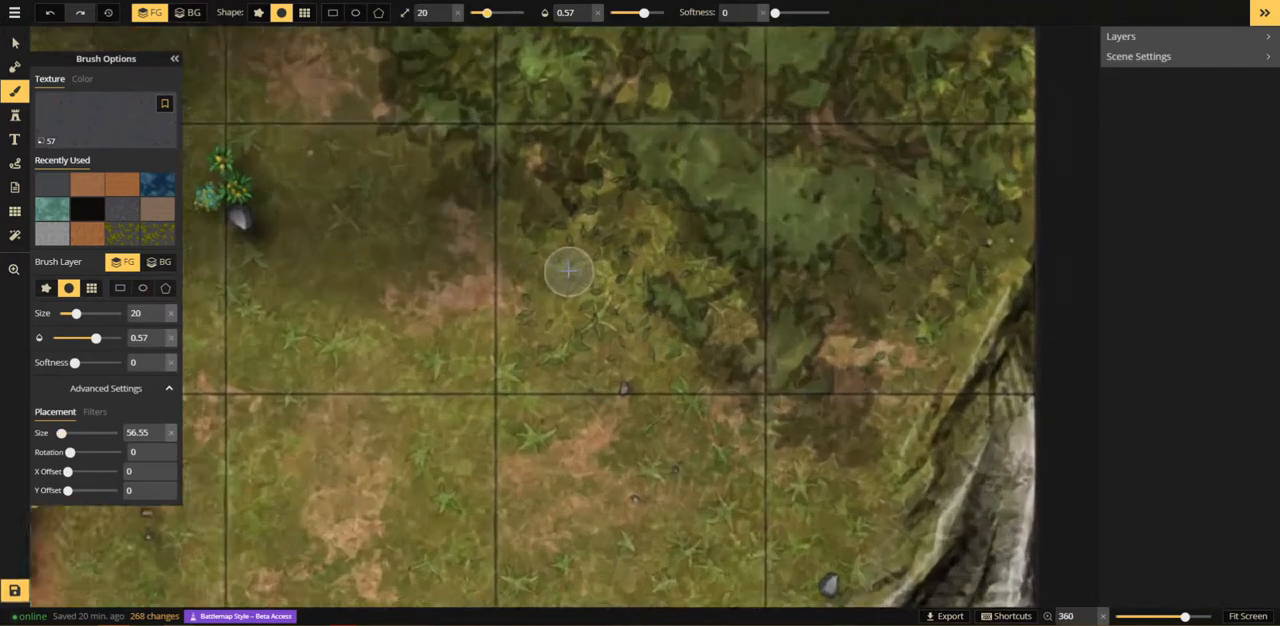
scroll(568, 271, up, 2)
click(515, 216)
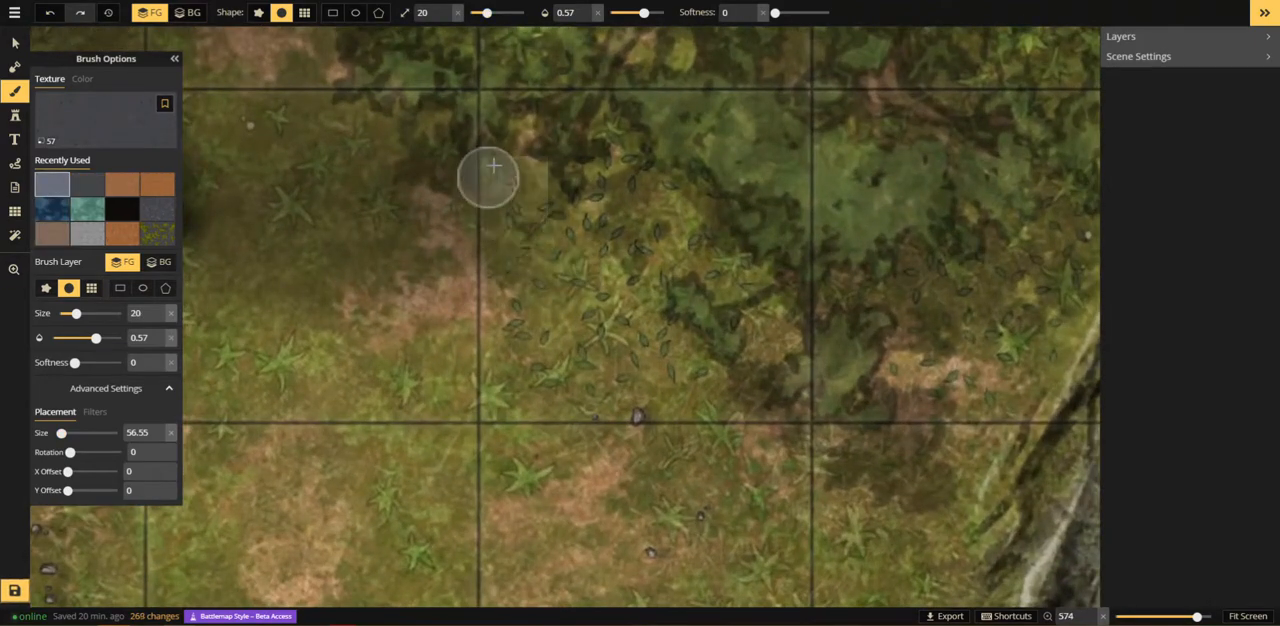
mouse_move(493, 165)
mouse_down()
mouse_move(524, 240)
mouse_move(473, 173)
mouse_move(553, 198)
mouse_move(558, 236)
mouse_up()
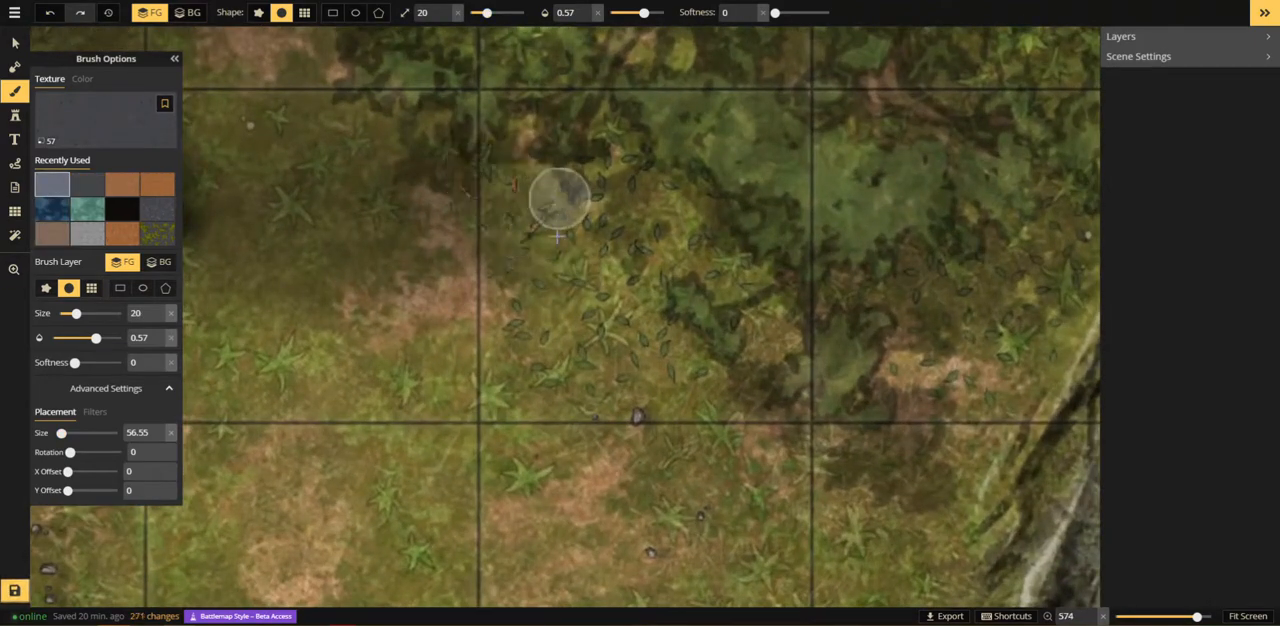
Step: Raise the brush opacity to 1 and paint twigs on the grass between the large eastern tree and the cliff
drag(720, 422, 216, 337)
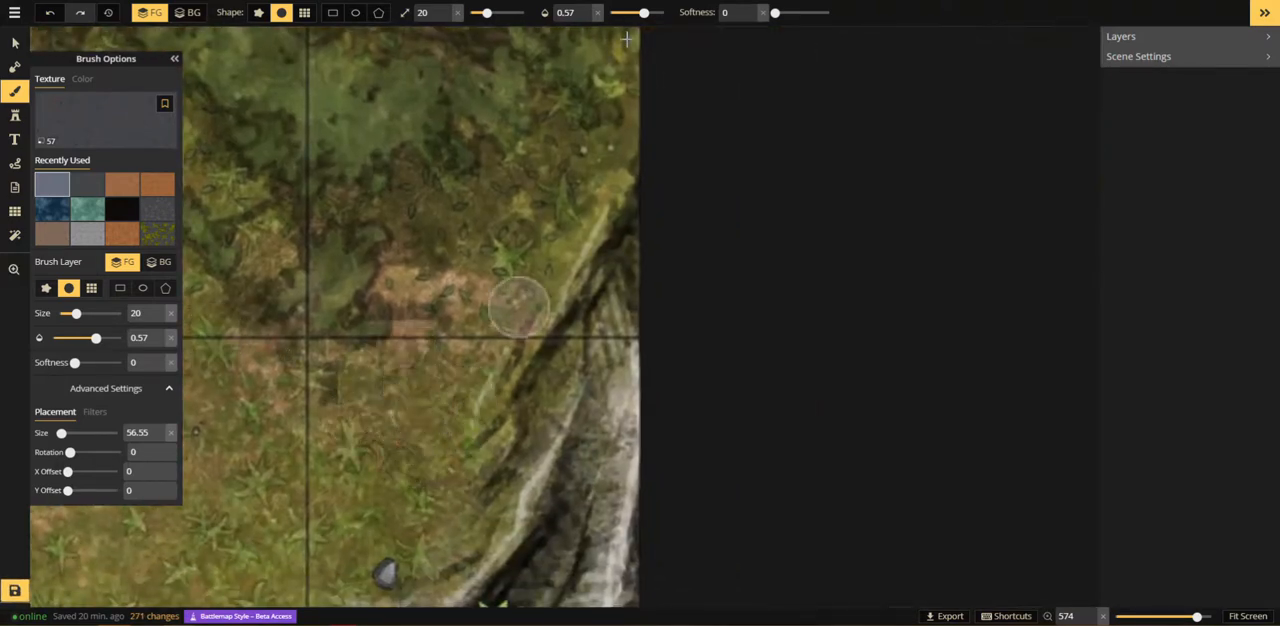
drag(644, 13, 764, 40)
mouse_move(363, 409)
mouse_down()
mouse_move(386, 474)
mouse_move(394, 457)
mouse_move(424, 496)
mouse_up()
drag(384, 443, 432, 500)
drag(400, 400, 456, 374)
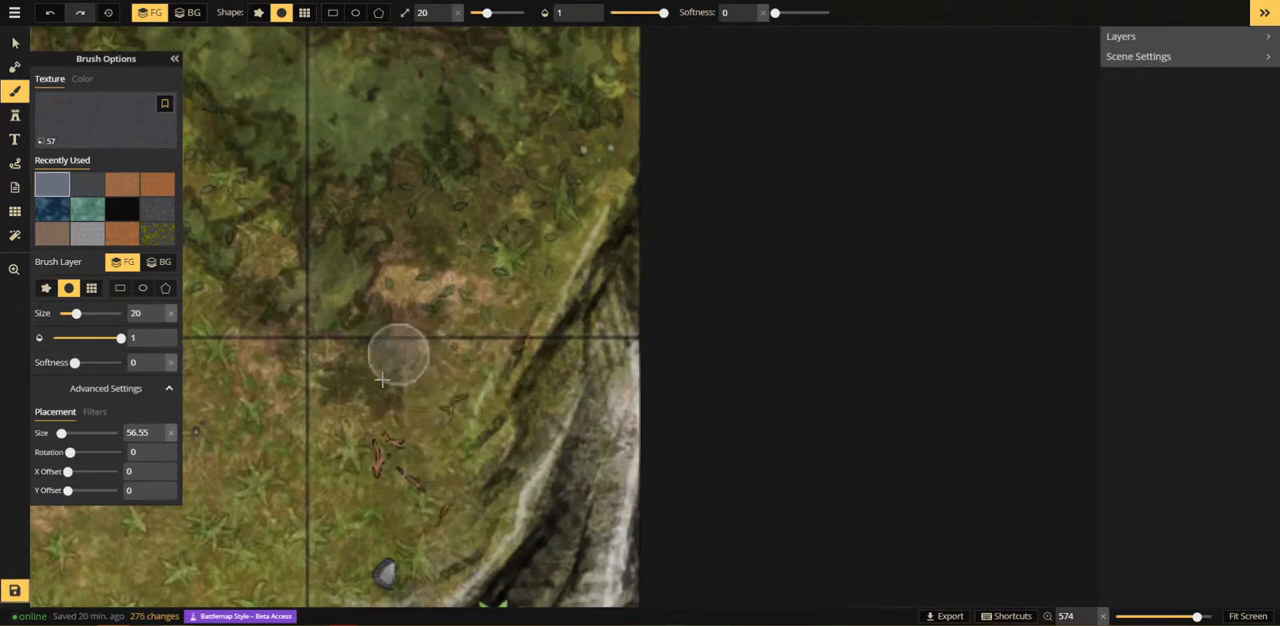
click(523, 349)
scroll(415, 360, down, 2)
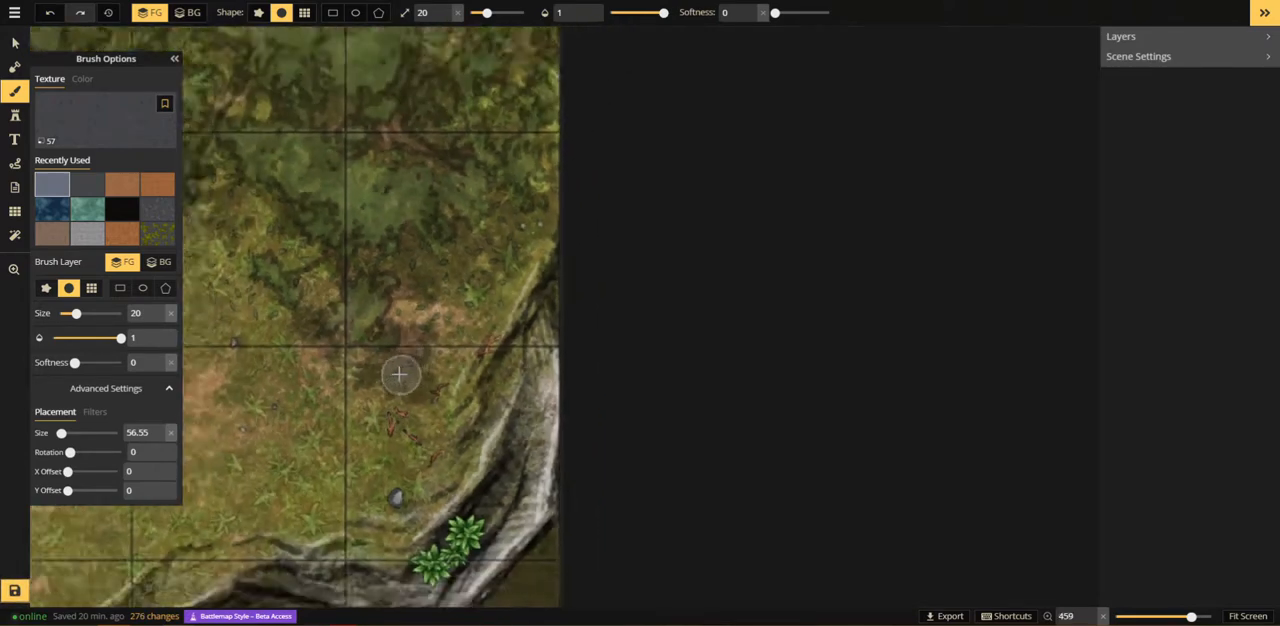
scroll(400, 375, down, 1)
drag(212, 452, 732, 86)
drag(329, 460, 846, 97)
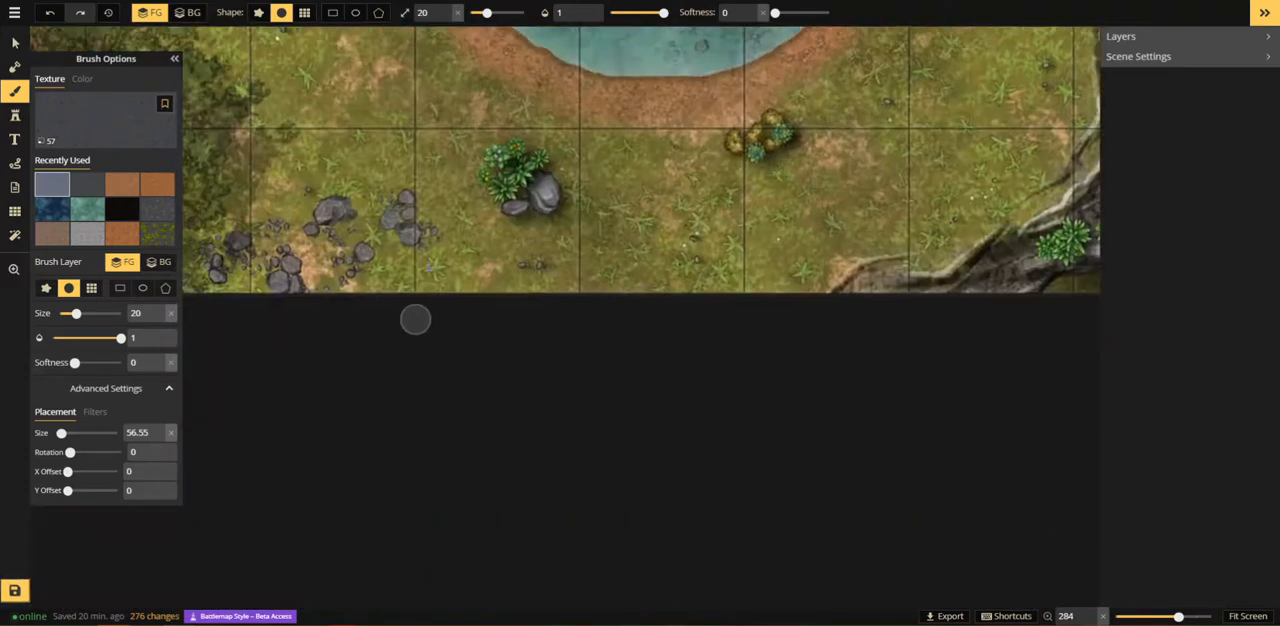
Step: Dab twigs on the grass south and west of the pond and near the western trees, undoing the last dab
drag(374, 187, 629, 391)
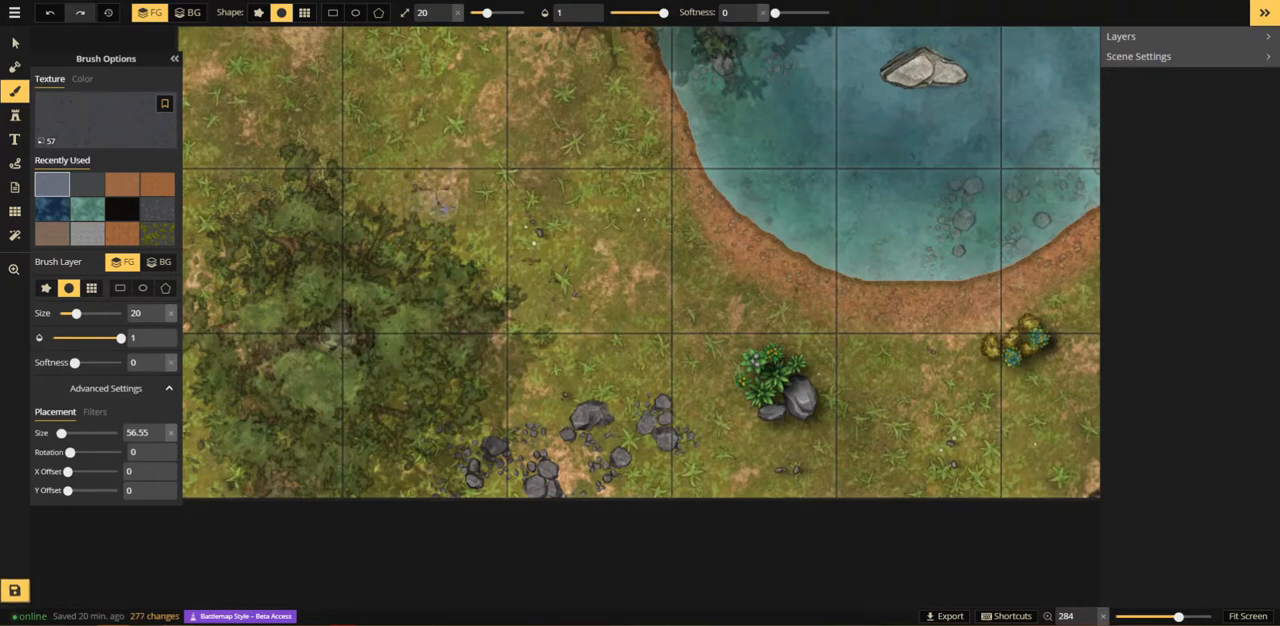
drag(397, 165, 669, 333)
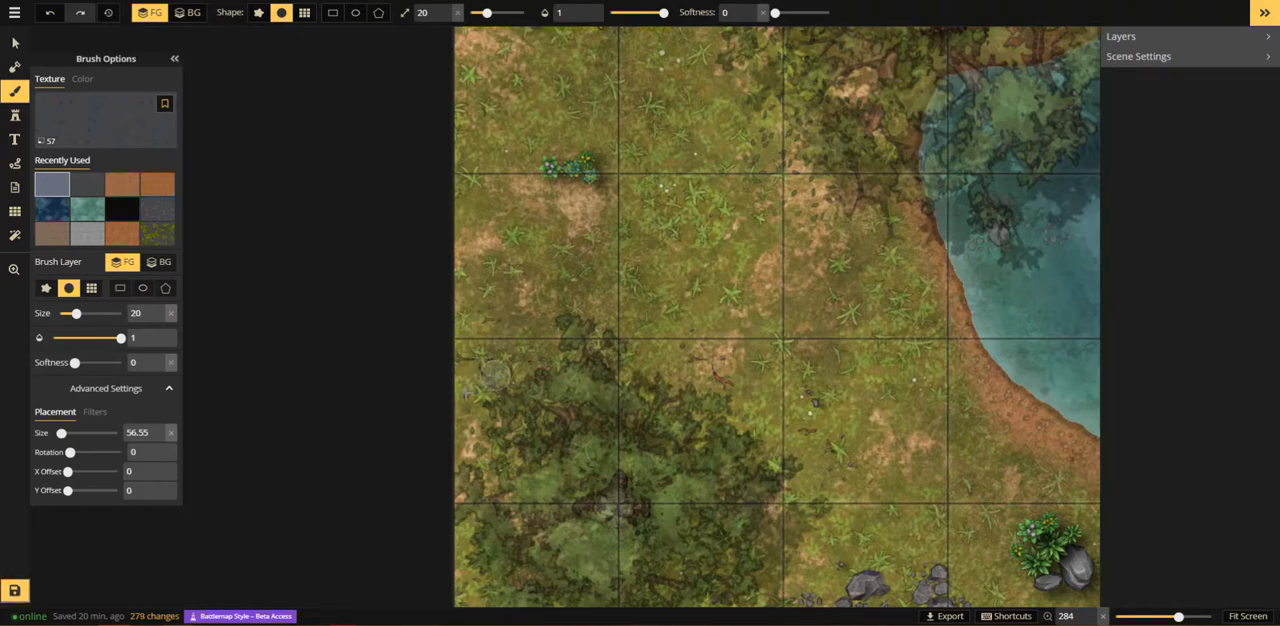
scroll(502, 383, down, 2)
scroll(502, 383, down, 2)
drag(591, 186, 520, 375)
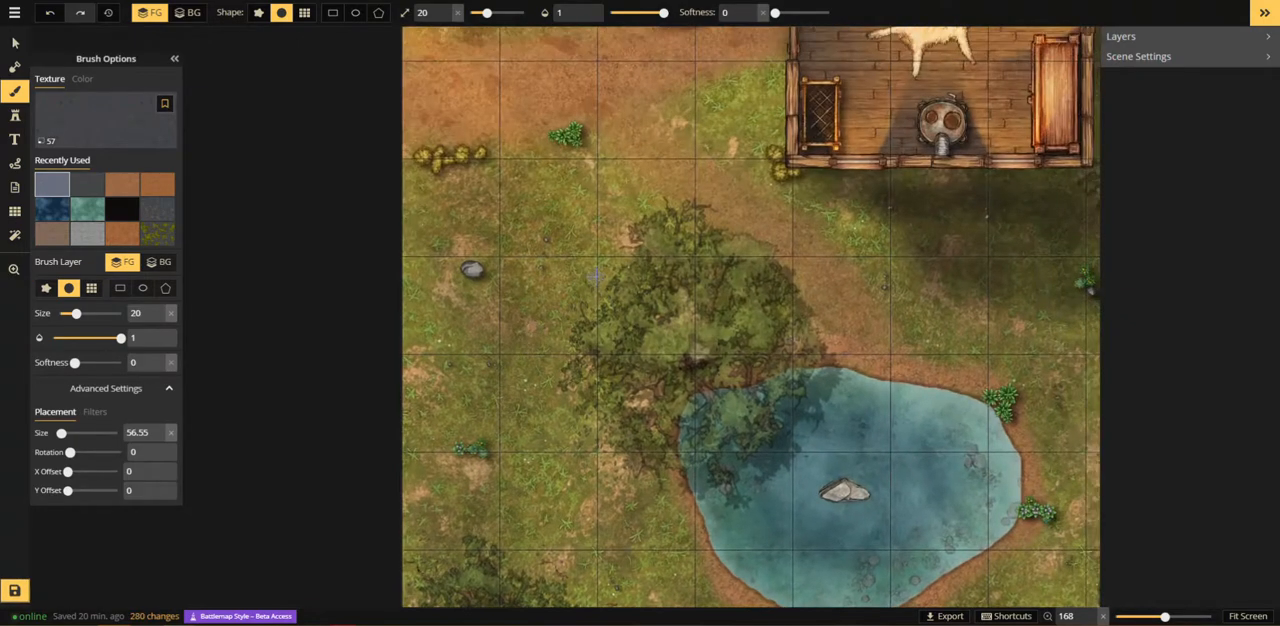
scroll(594, 250, up, 4)
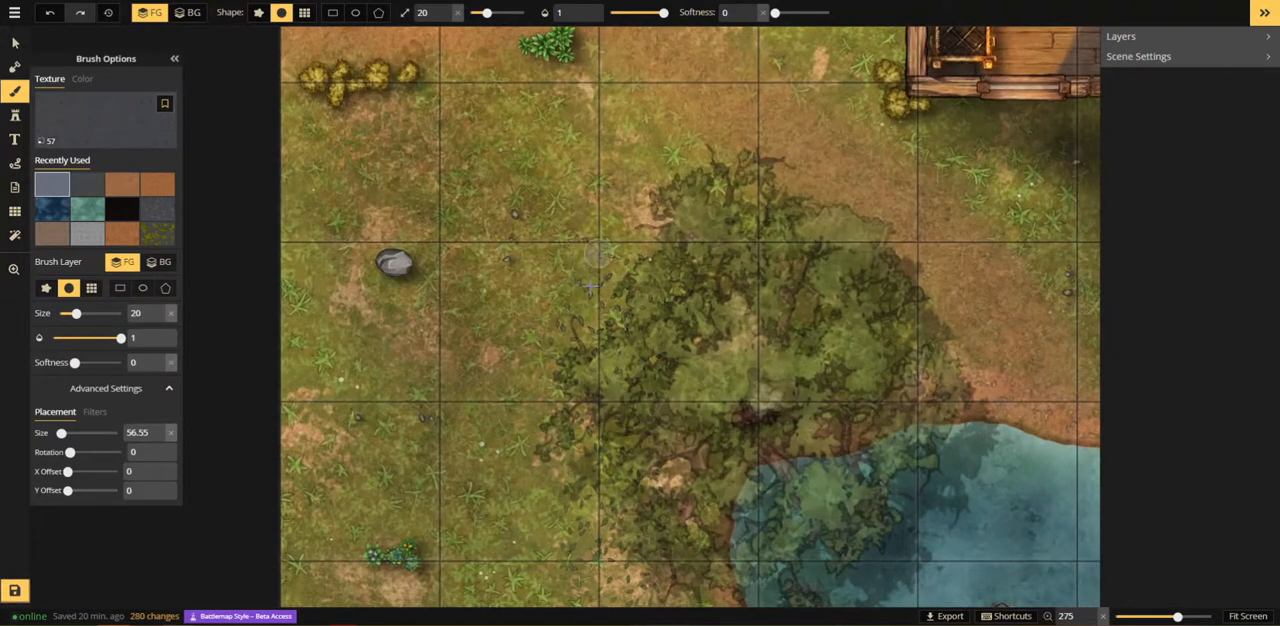
click(579, 233)
key(ctrl+z)
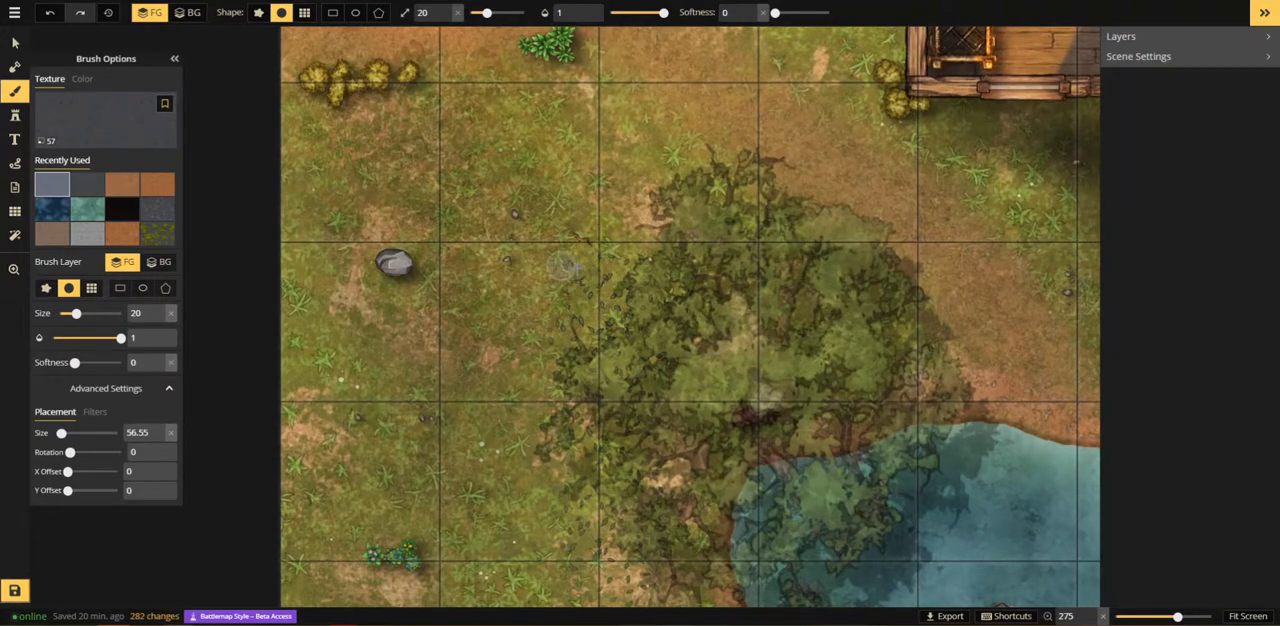
Step: Save the map with its whole extent in view
key(z)
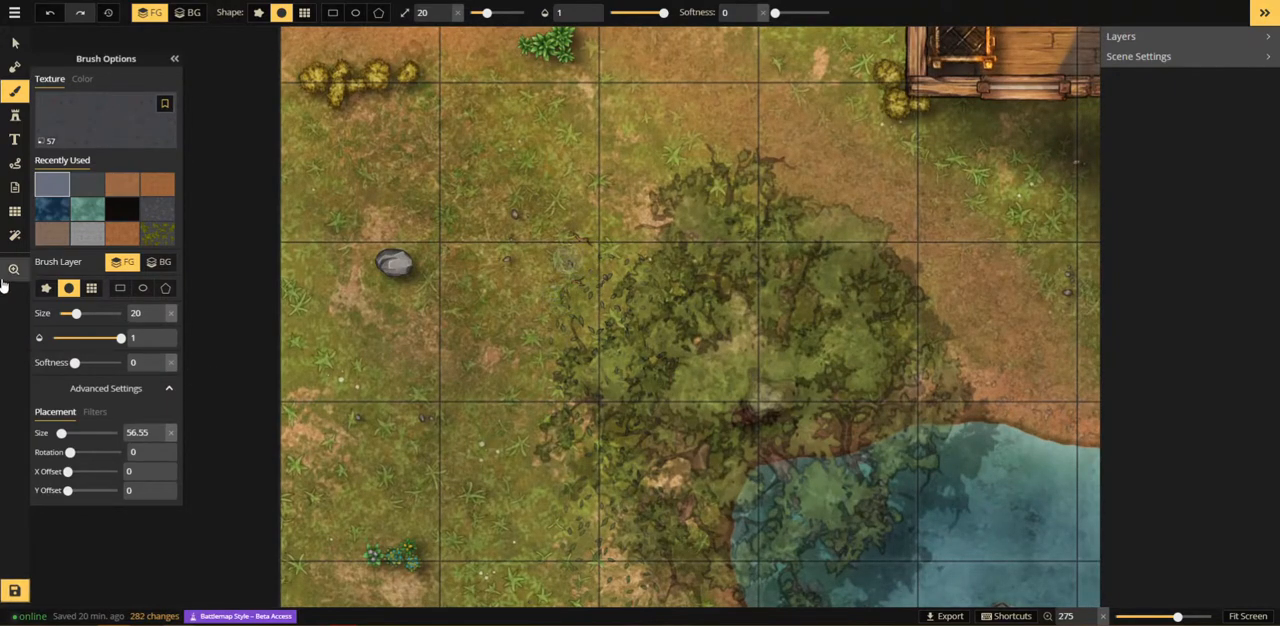
scroll(686, 260, down, 10)
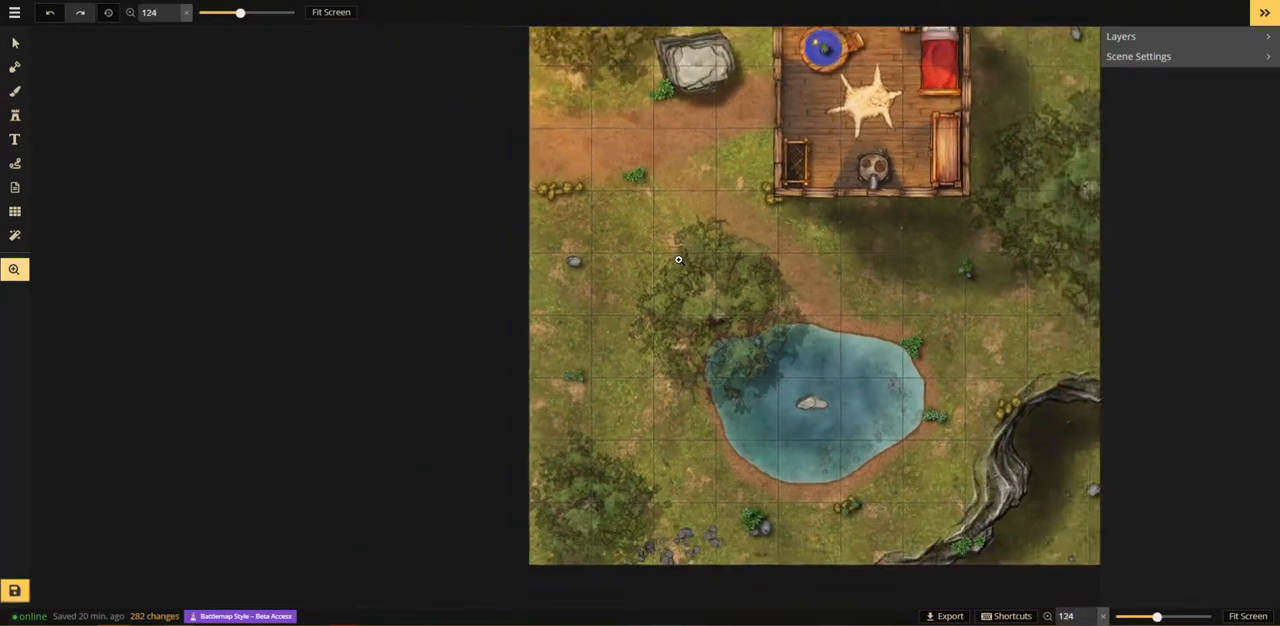
scroll(674, 254, down, 4)
drag(744, 252, 488, 272)
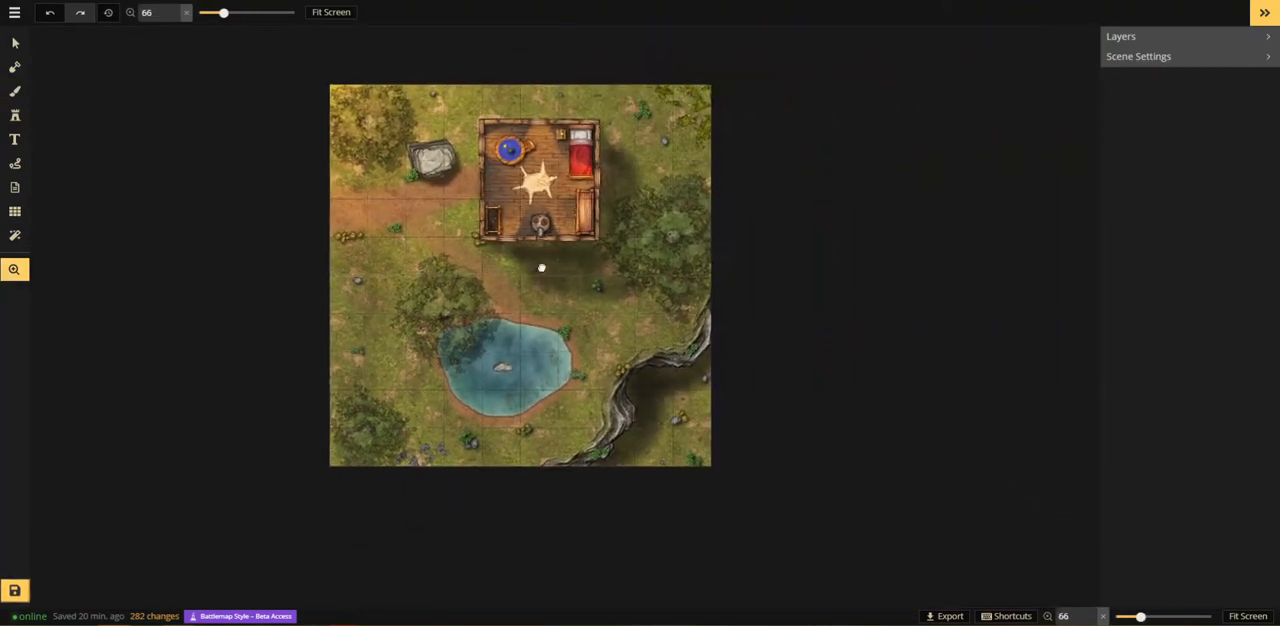
click(14, 591)
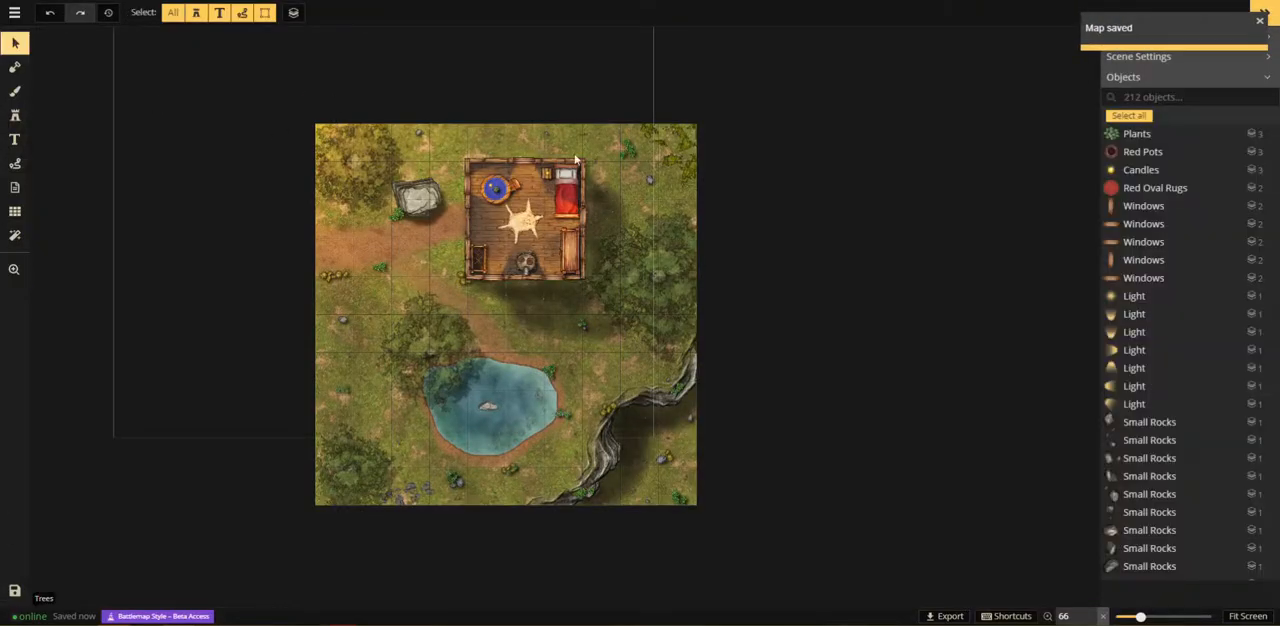
Step: Select all seven Light stamps among the map's objects and delete them
click(1140, 403)
click(1138, 299)
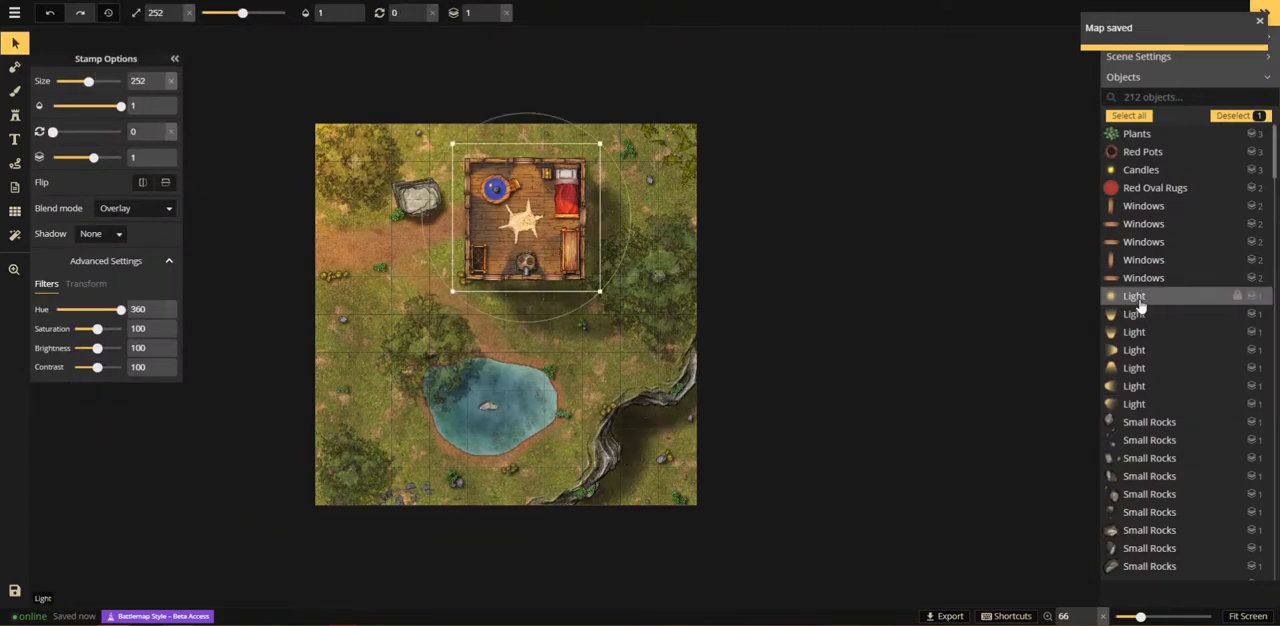
shift+click(1136, 403)
key(Delete)
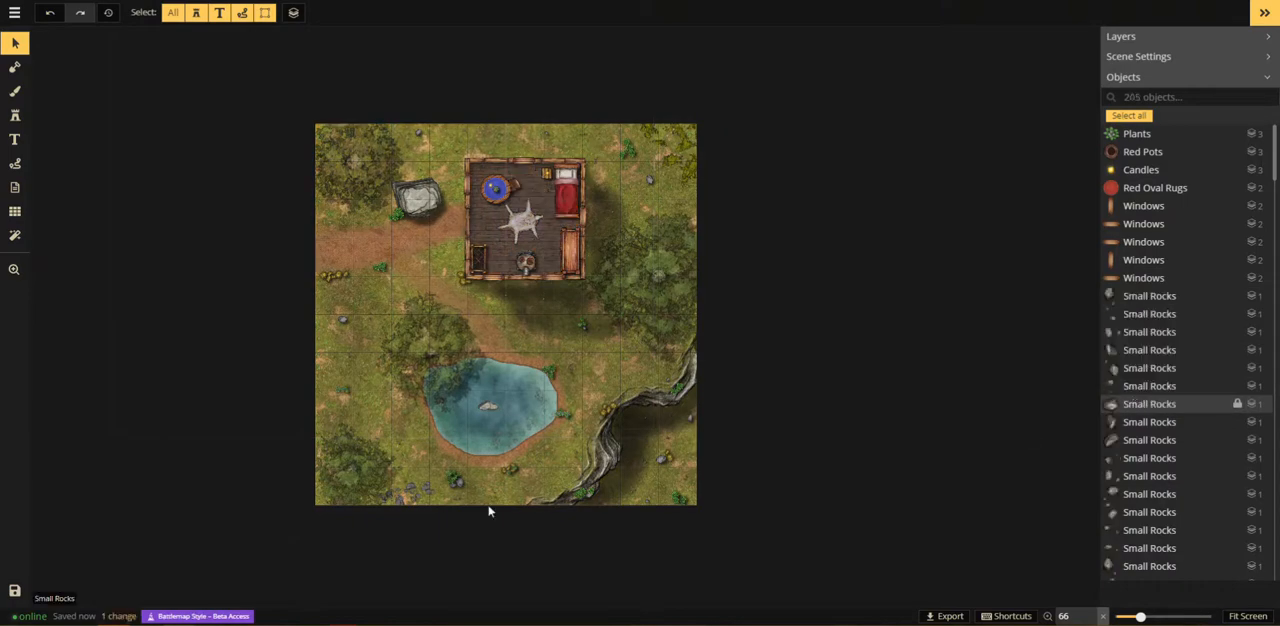
Step: Darken the whole map with a black texture rectangle at opacity 0.46, applied to both the foreground and the background
scroll(424, 423, down, 2)
click(15, 91)
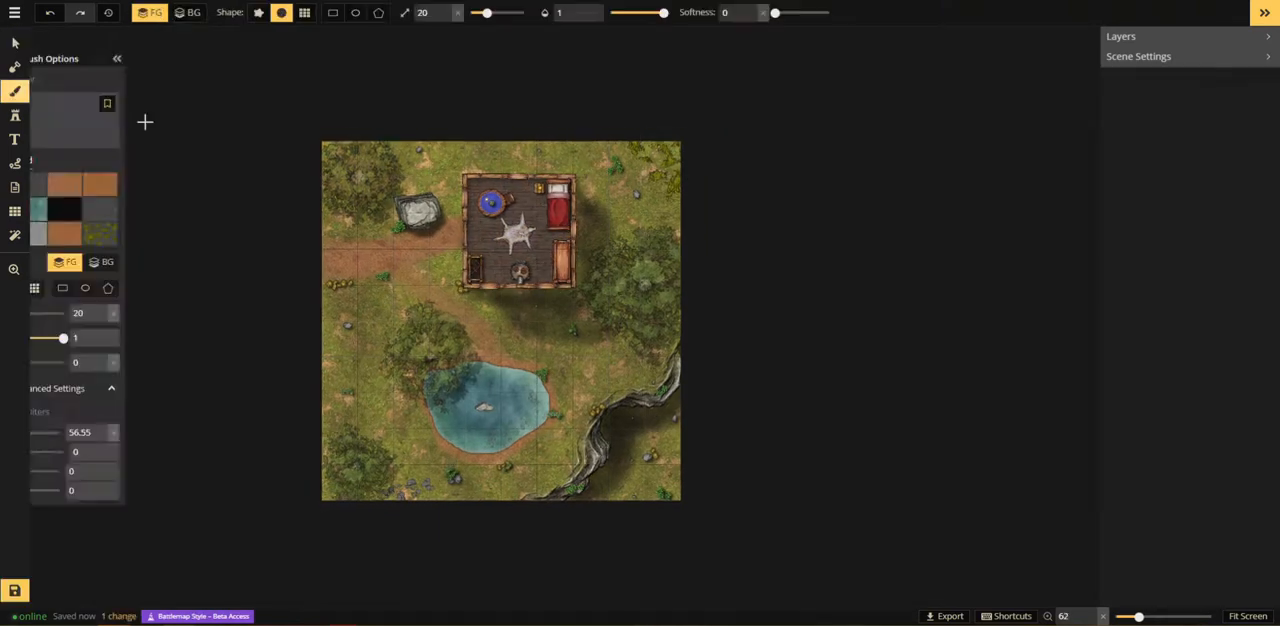
click(14, 93)
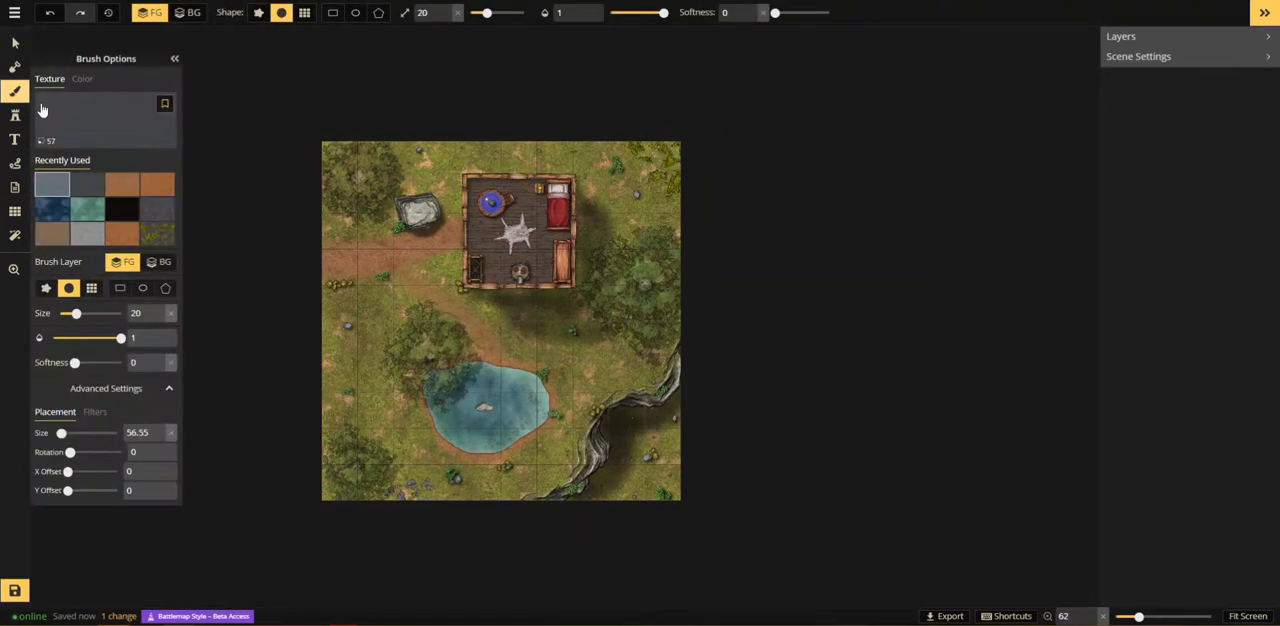
click(116, 218)
click(637, 12)
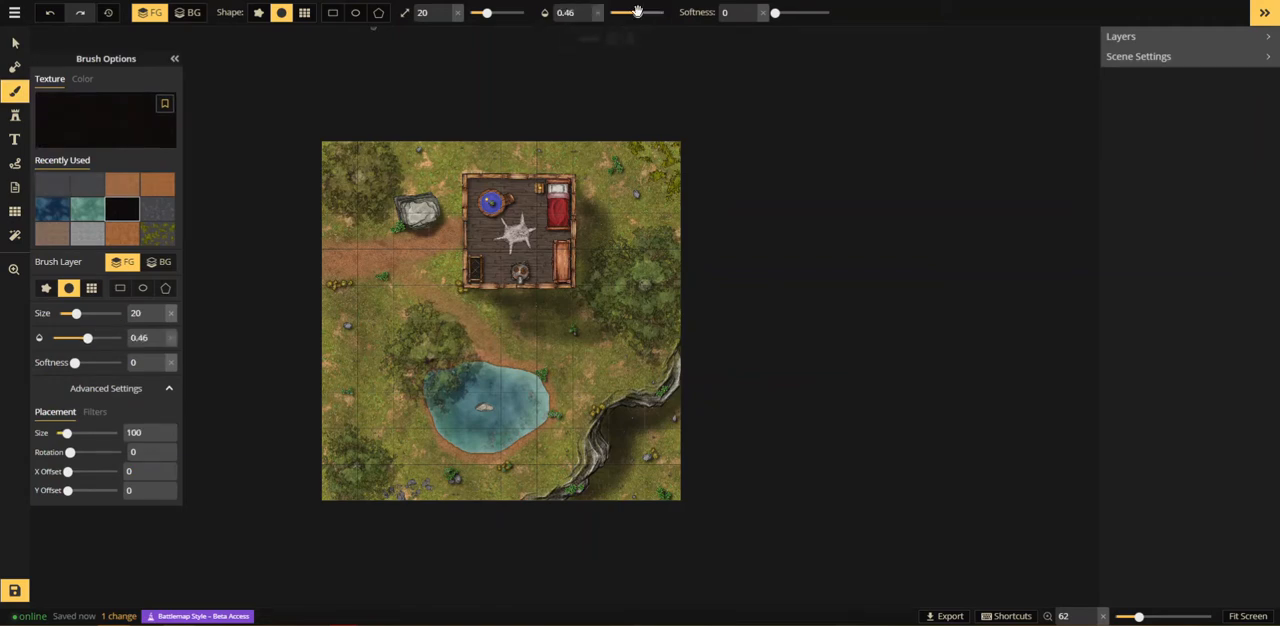
click(333, 13)
drag(289, 101, 729, 537)
click(459, 564)
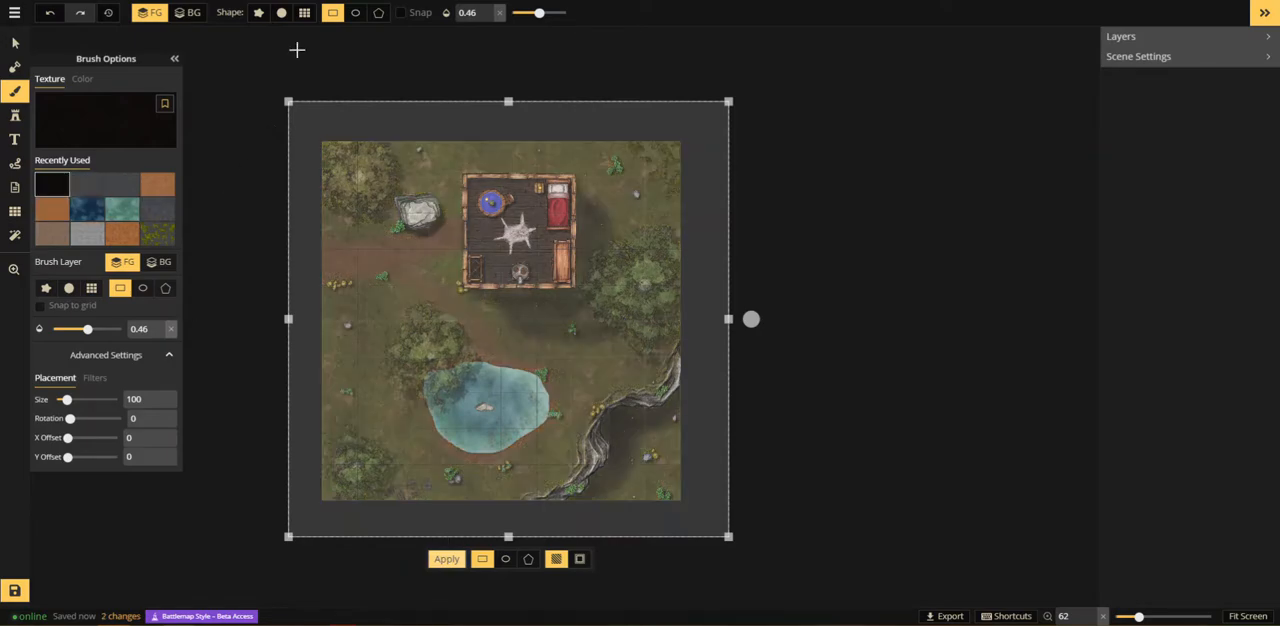
click(190, 15)
click(447, 566)
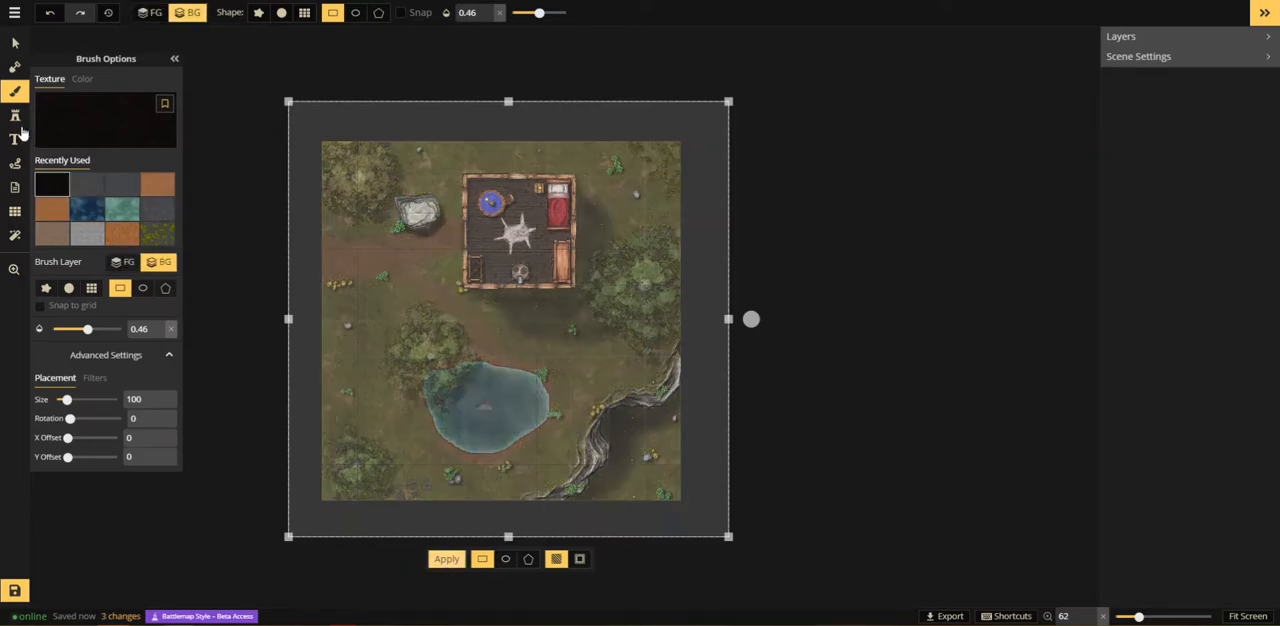
Step: Select every object on the map and lower the brightness to 58
click(15, 43)
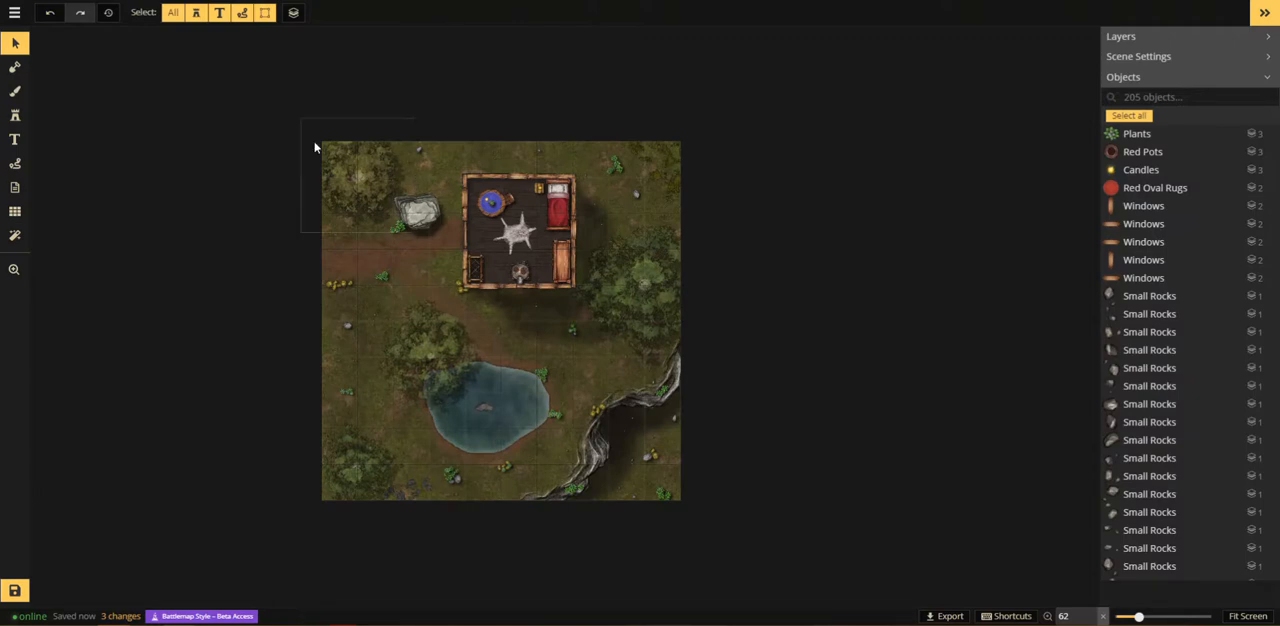
key(ctrl+a)
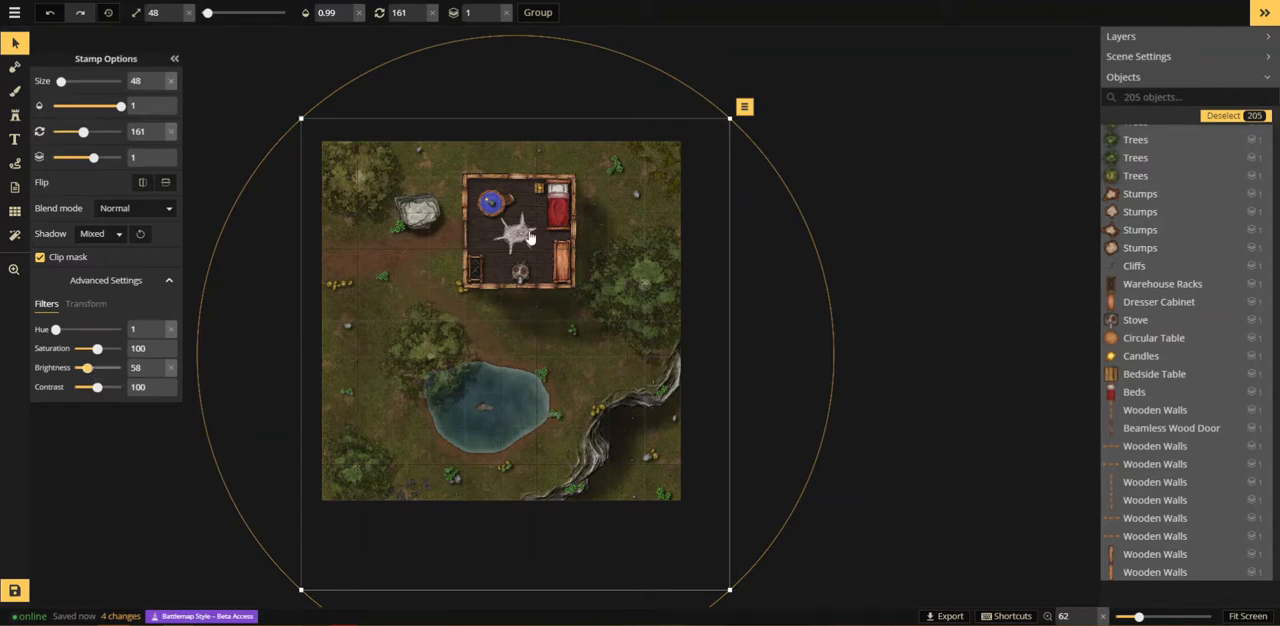
key(Escape)
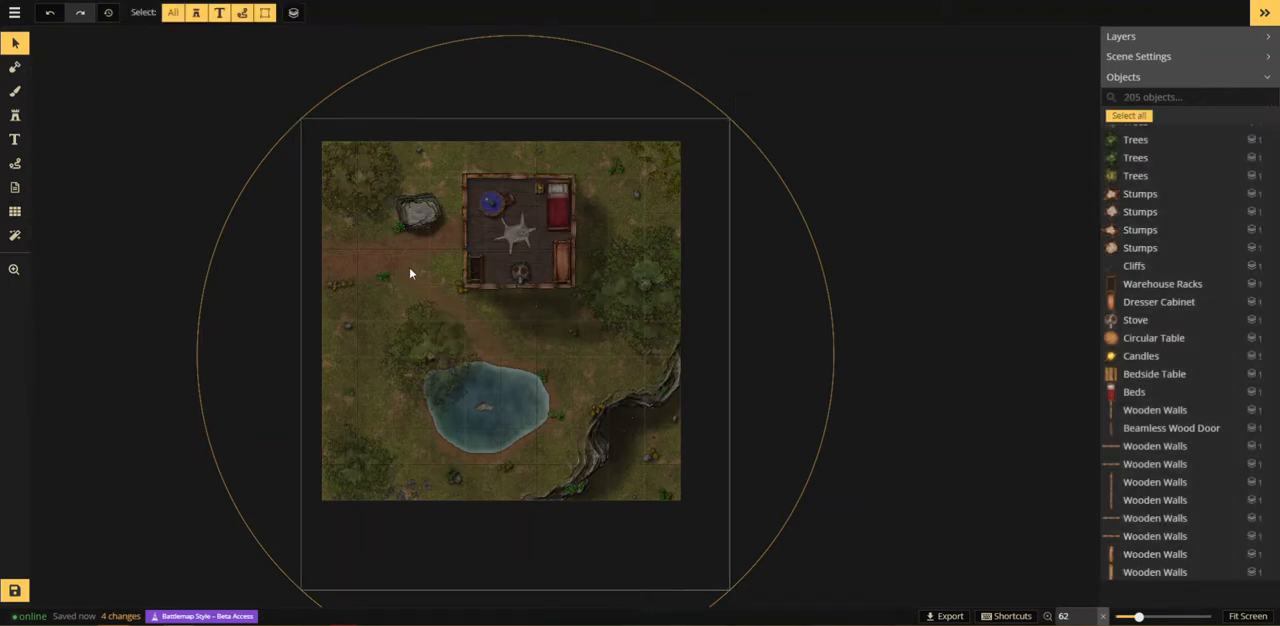
Step: Choose a recently used Light stamp and turn it white with saturation 0 and brightness 200
scroll(409, 272, up, 1)
click(14, 91)
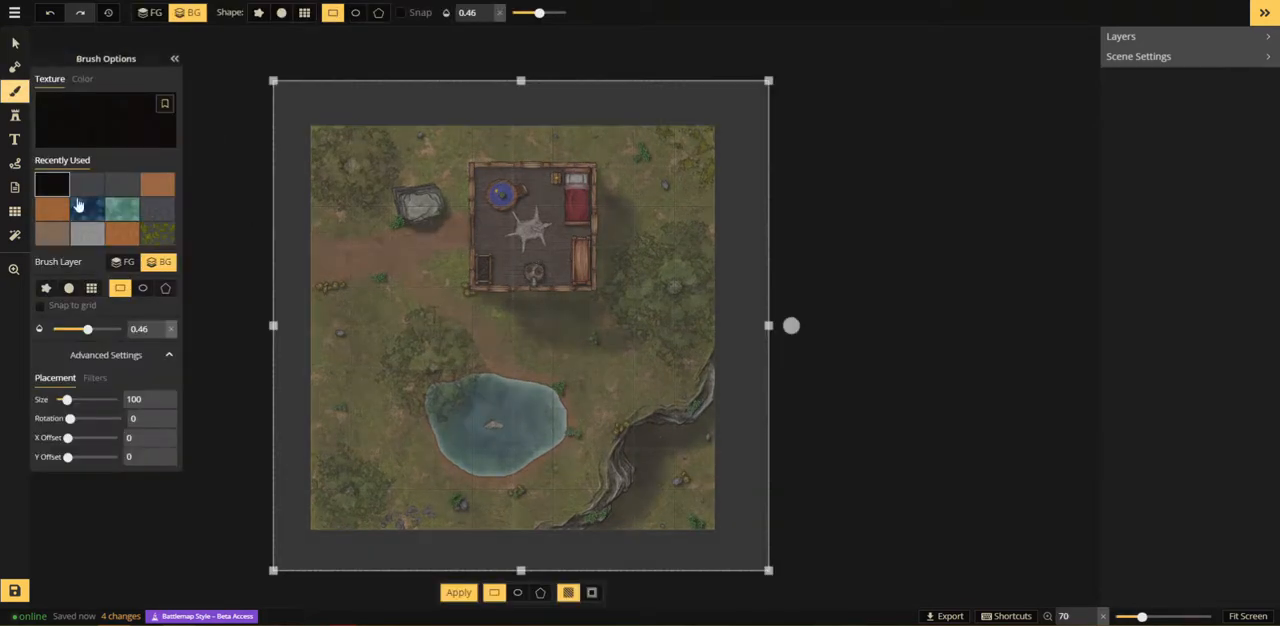
click(14, 115)
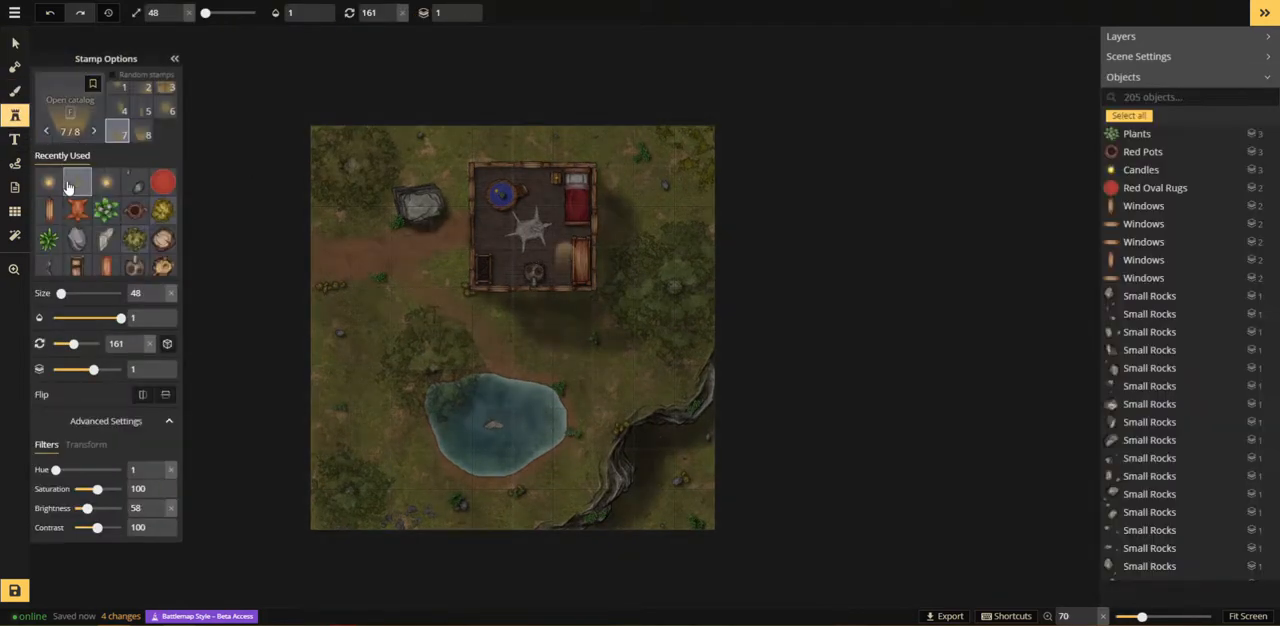
click(105, 189)
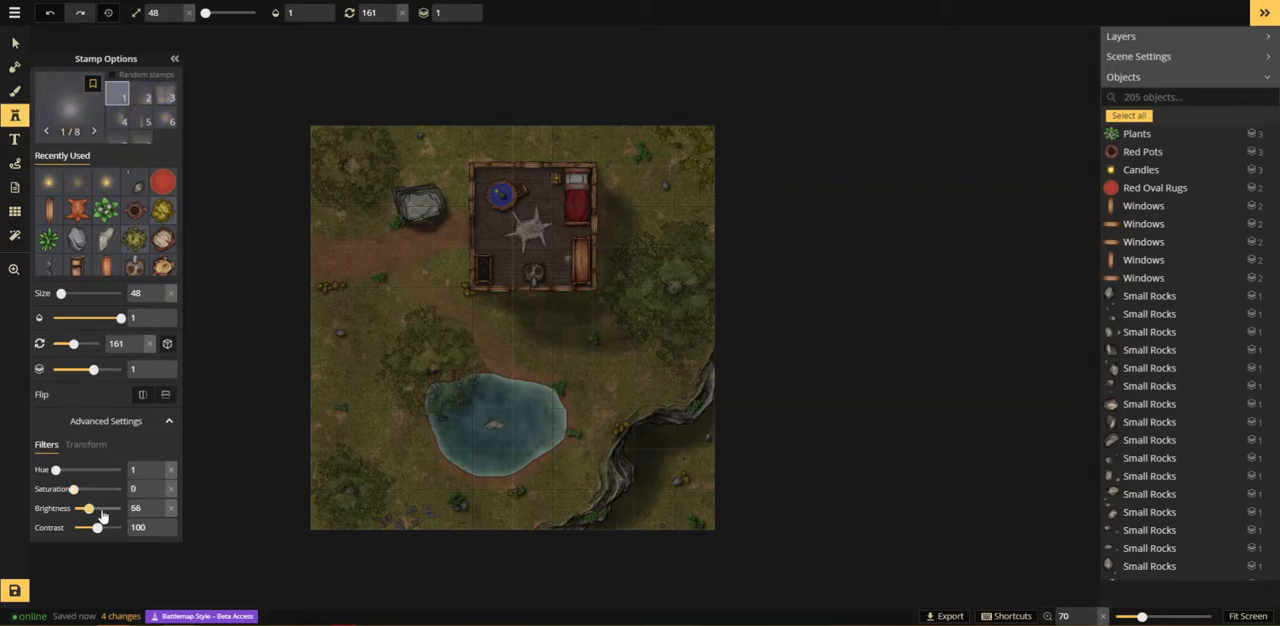
drag(101, 515, 109, 510)
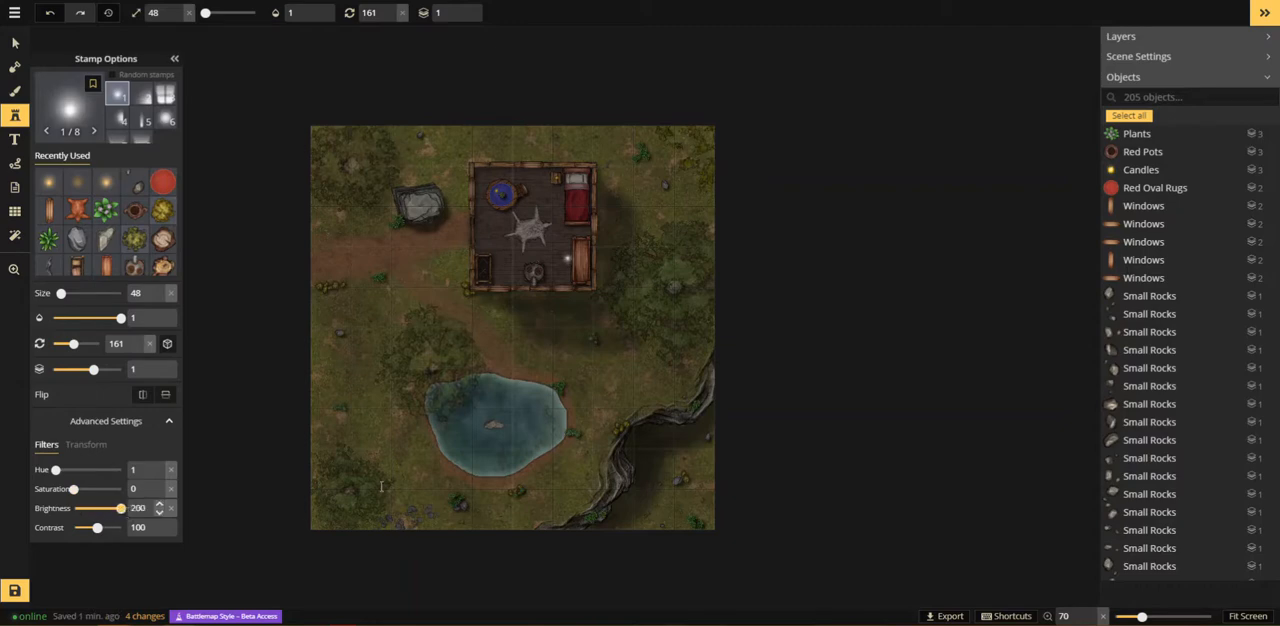
Step: Place the sixth white Light variant at size 118 on the western part of the pond
scroll(452, 447, up, 5)
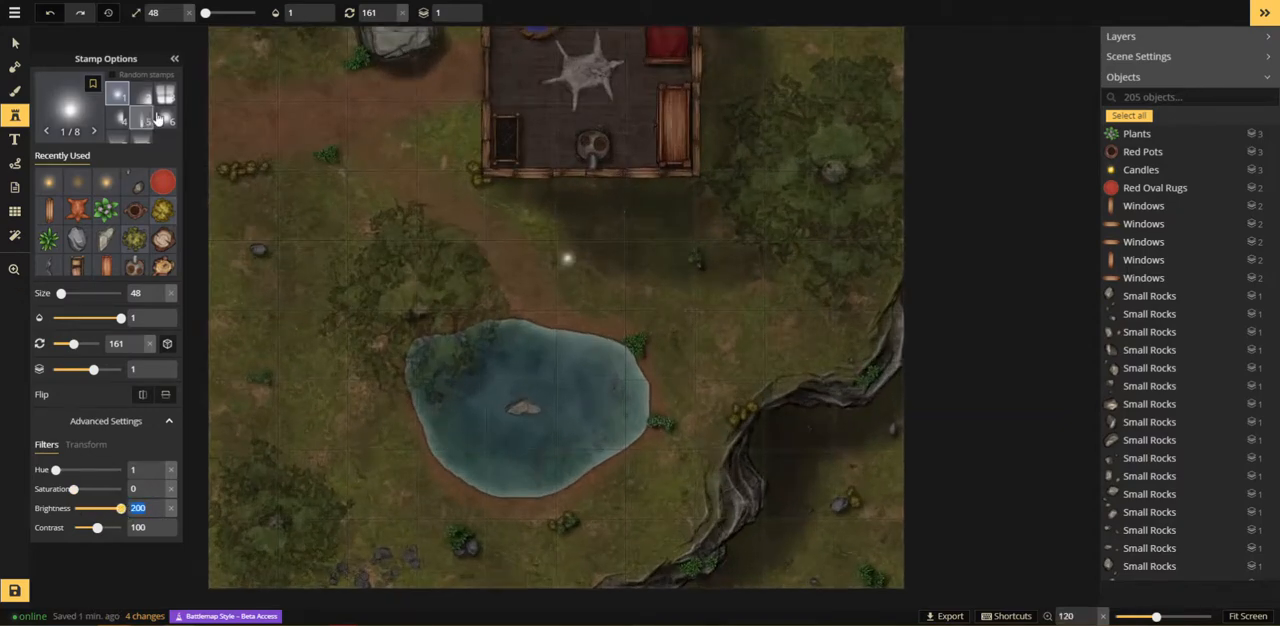
scroll(491, 419, up, 7)
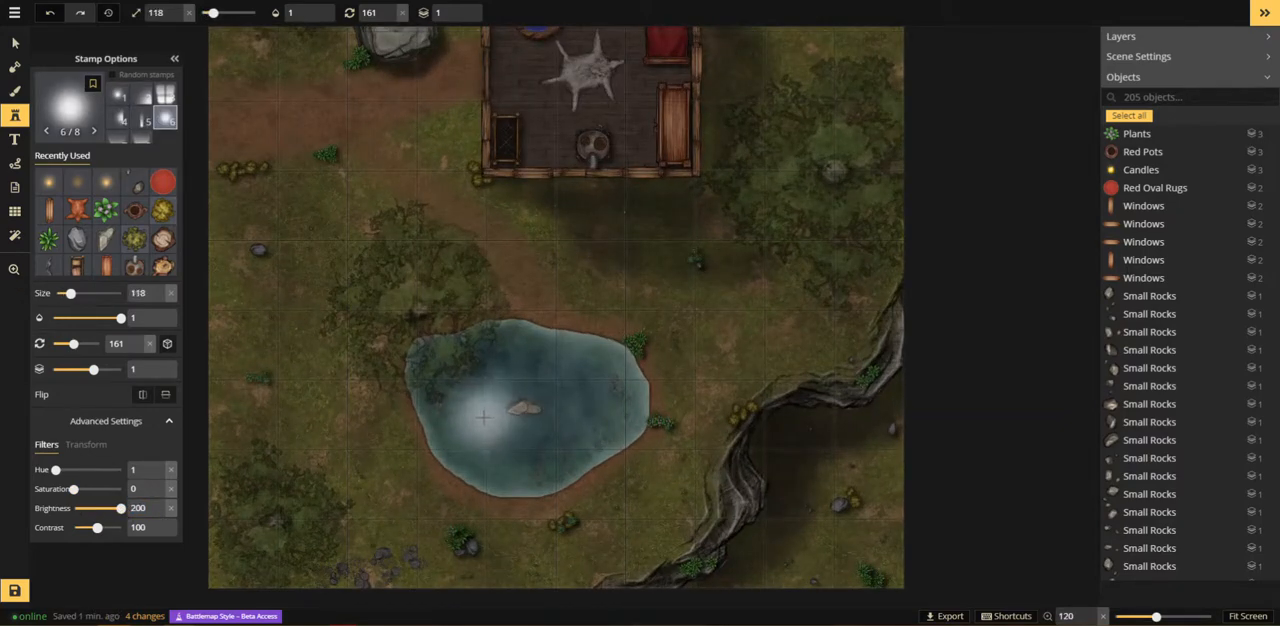
click(477, 417)
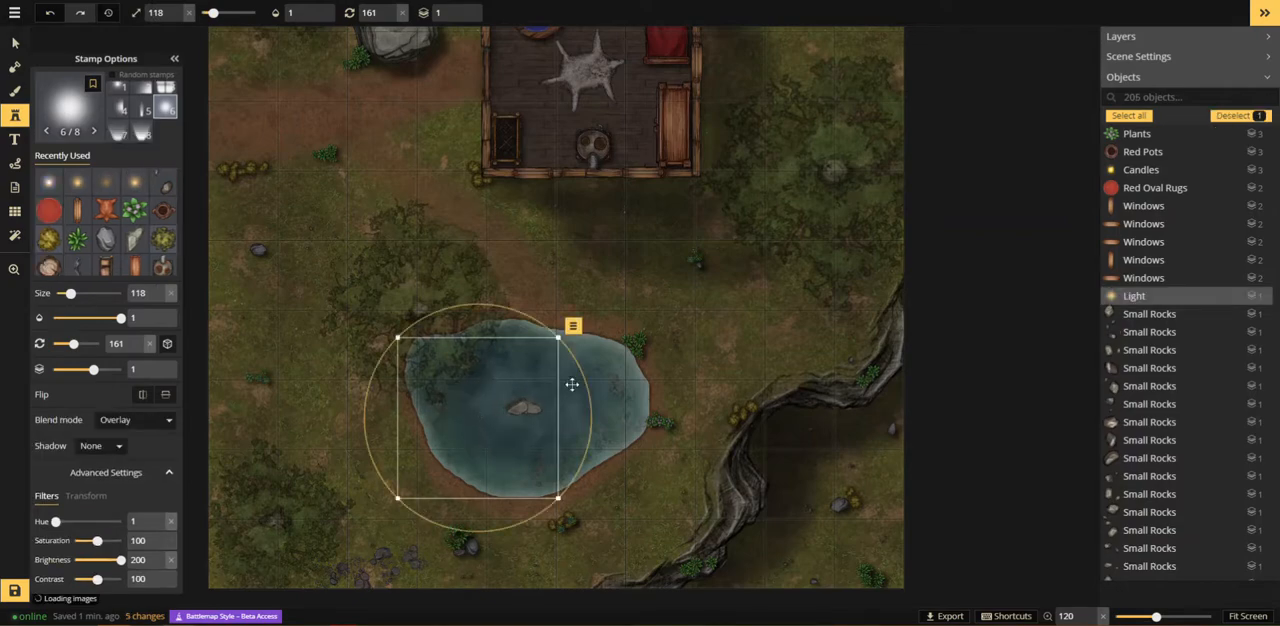
Step: Stack two copies of the first white Light variant at size 138 over the glow west of the pond's rock
click(93, 177)
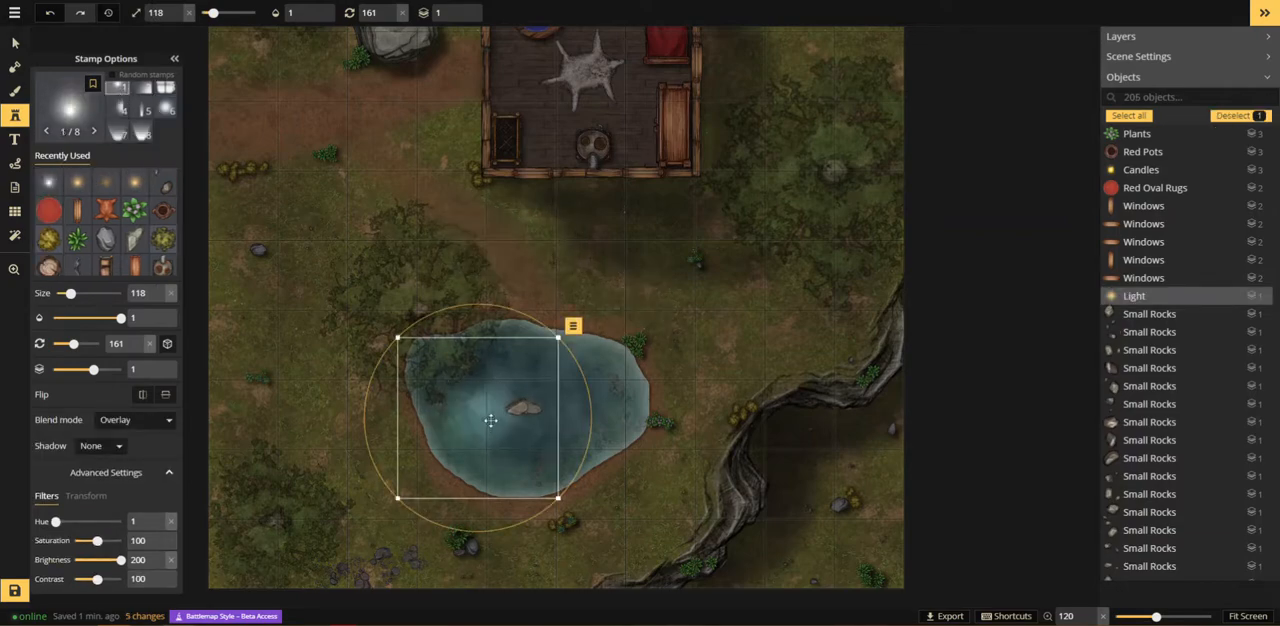
key(Escape)
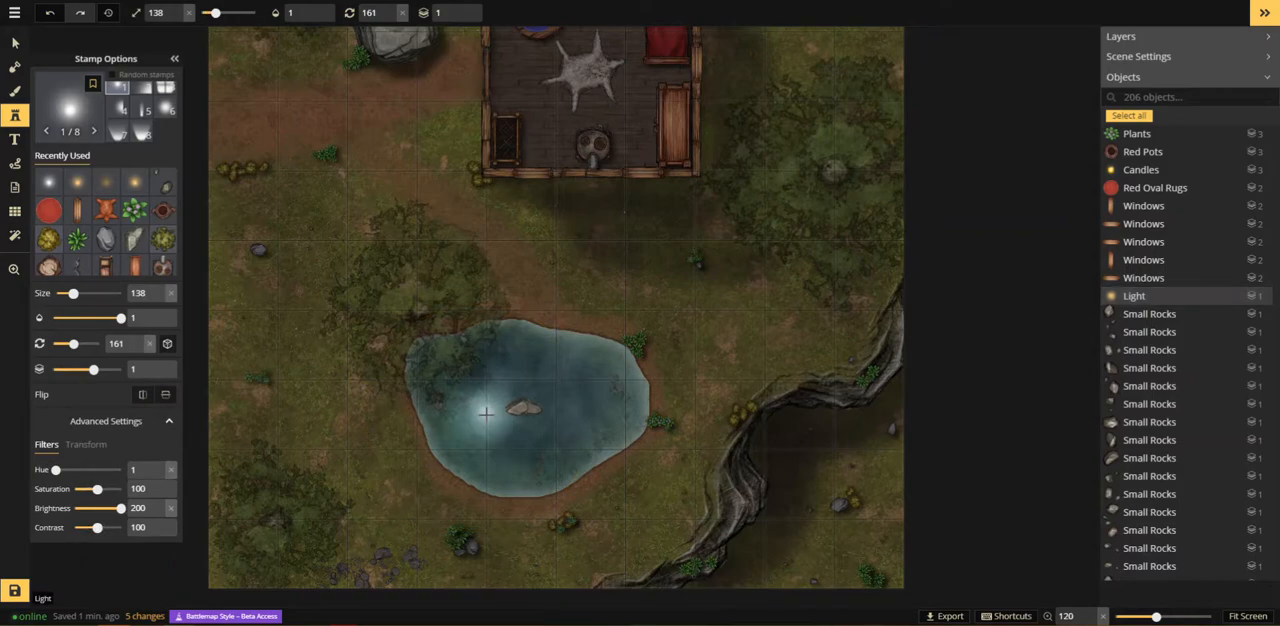
click(485, 413)
click(486, 410)
key(Escape)
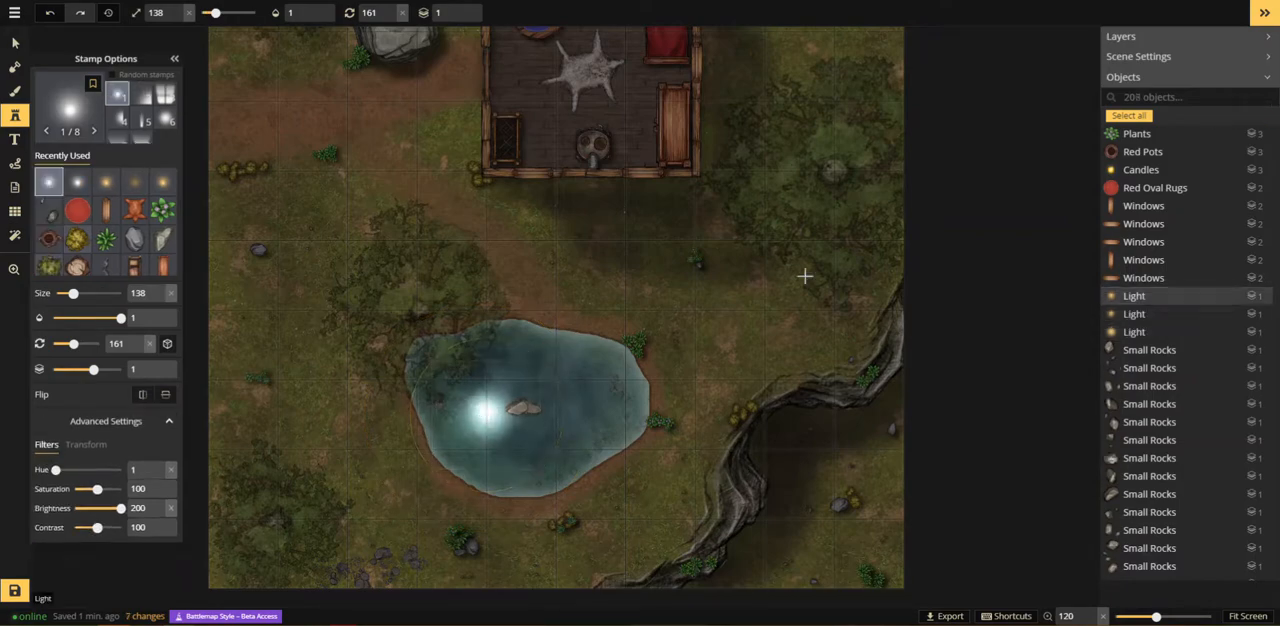
Step: Choose the recently used warm Light stamp in its sixth variant for lighting the cabin interior
key(space)
scroll(593, 351, down, 6)
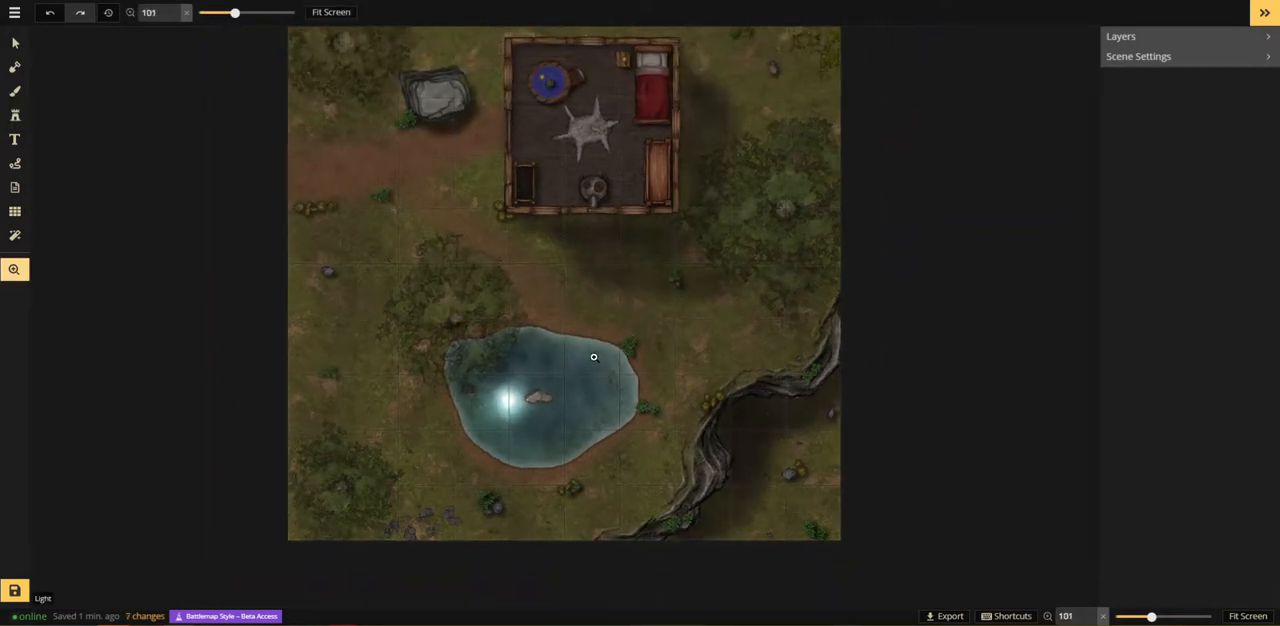
drag(593, 348, 469, 427)
drag(487, 358, 428, 486)
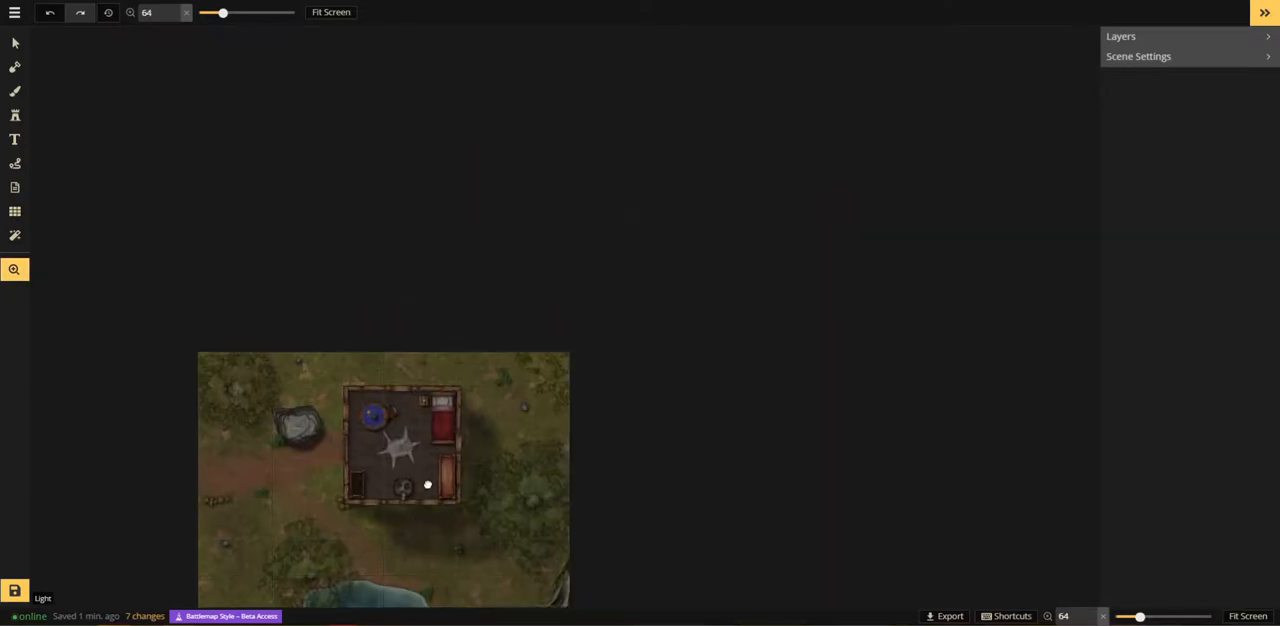
scroll(366, 410, up, 5)
scroll(366, 410, up, 5)
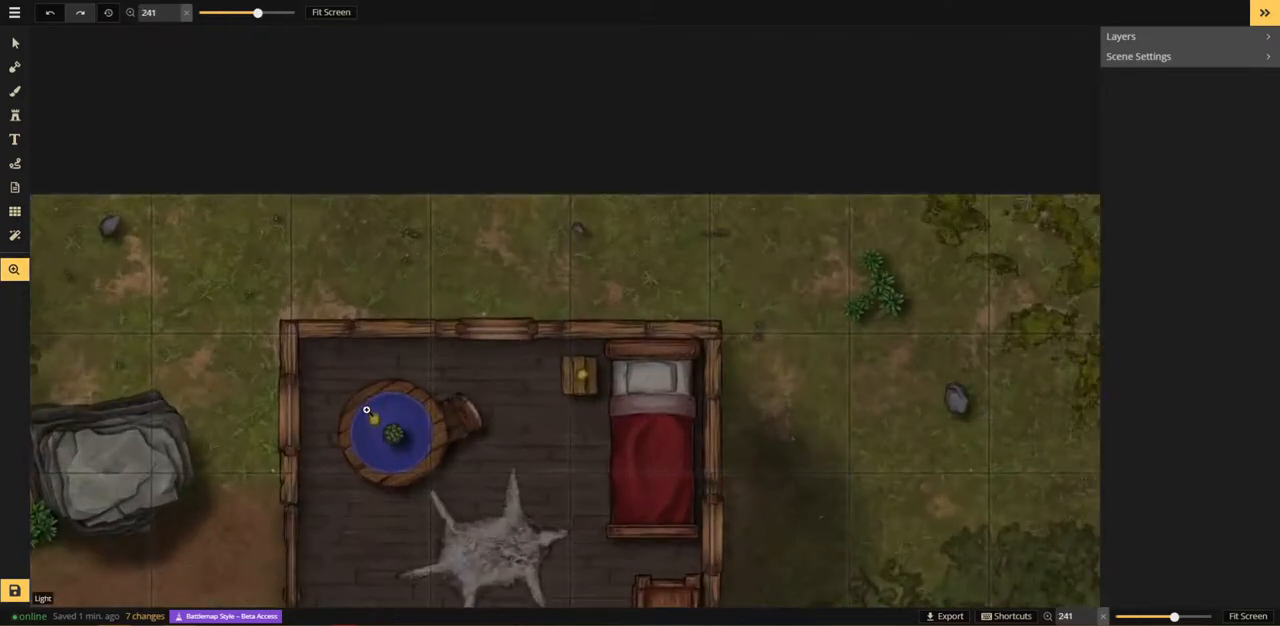
drag(367, 410, 379, 292)
click(7, 122)
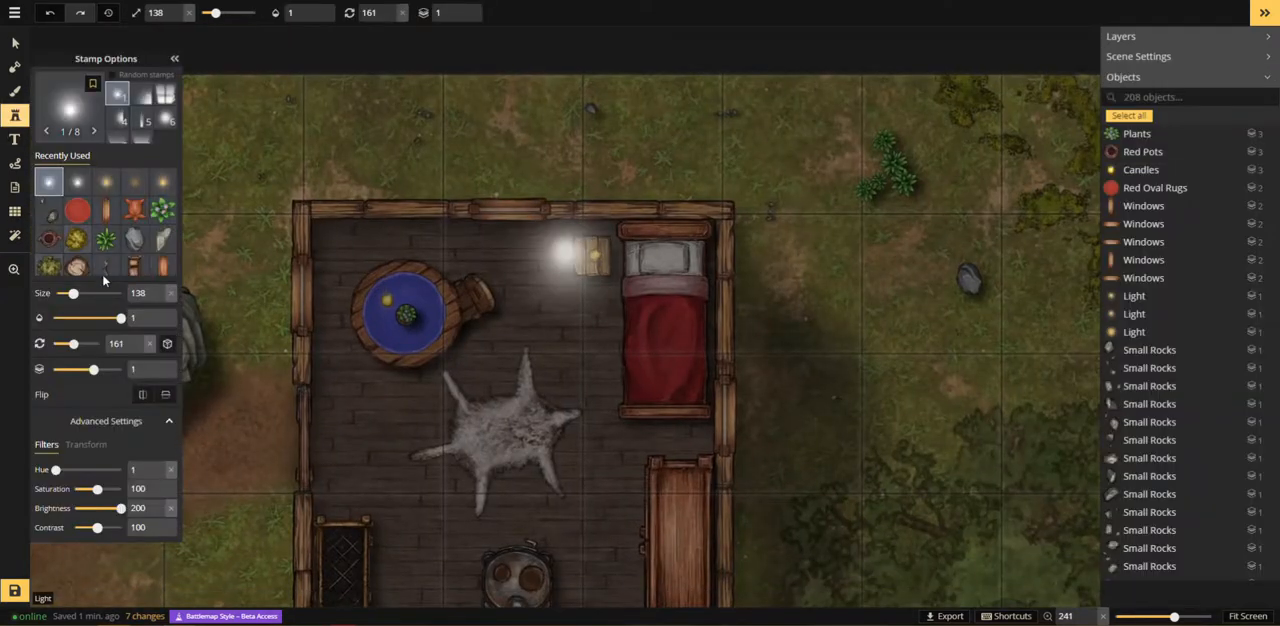
click(105, 180)
click(163, 182)
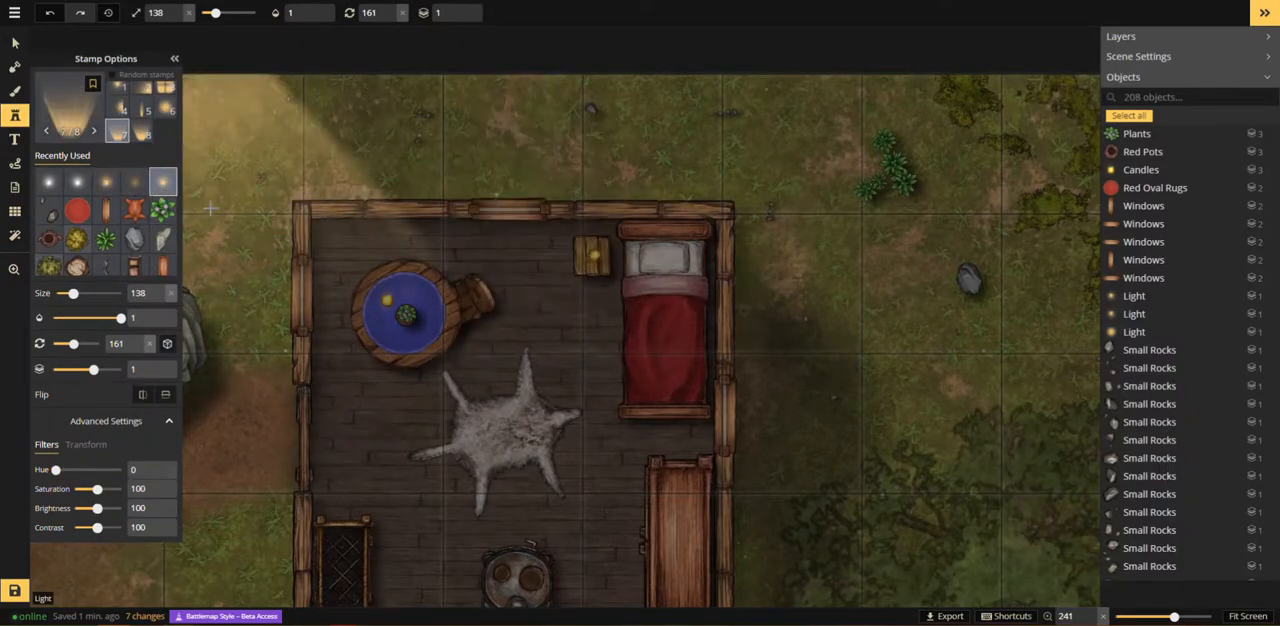
click(165, 108)
Step: Place two warm lights at size 198 inside the cabin, one over the round table and one between the table and bed
scroll(410, 340, up, 4)
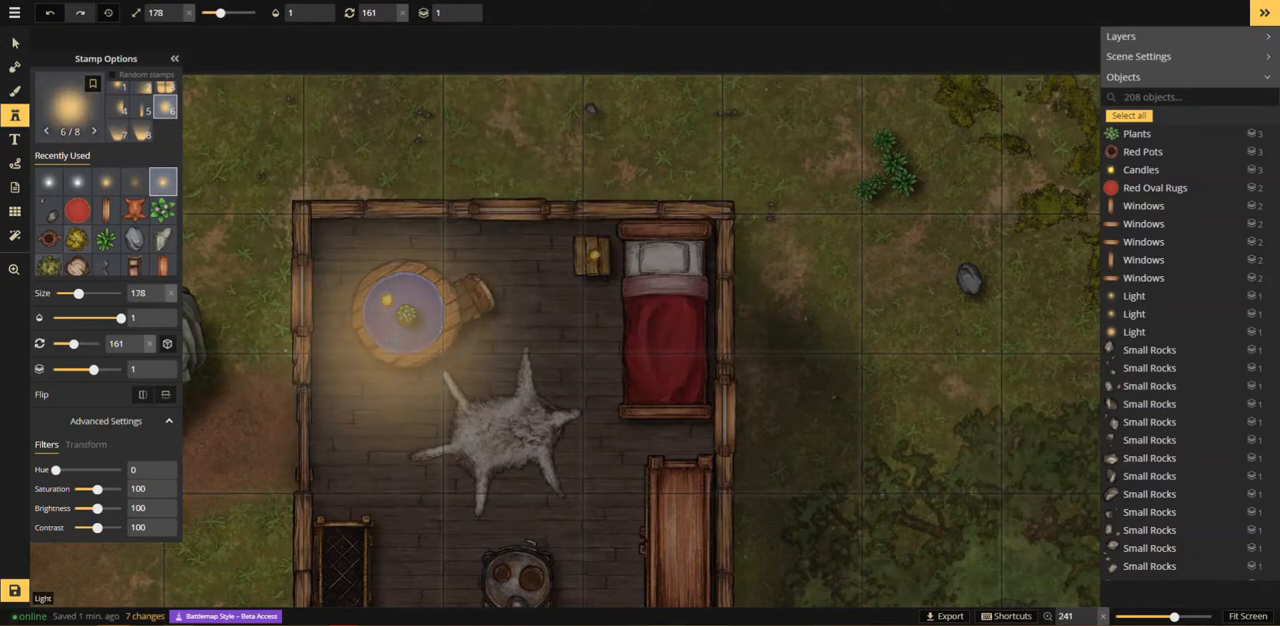
scroll(440, 340, up, 2)
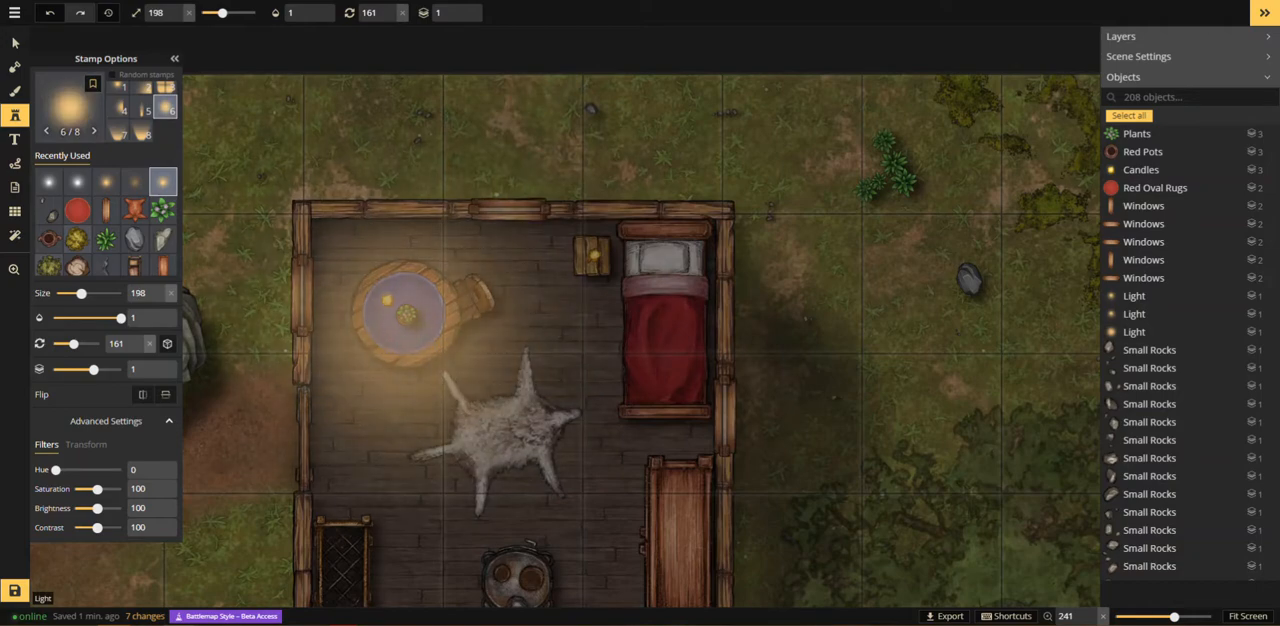
click(405, 312)
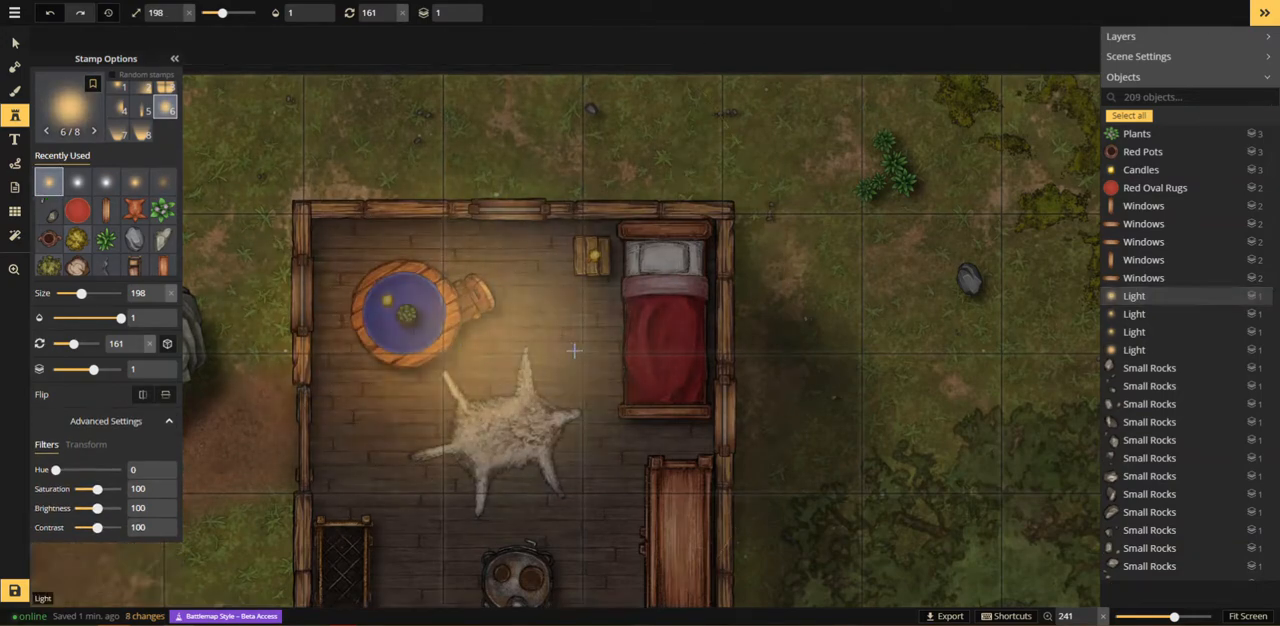
click(585, 325)
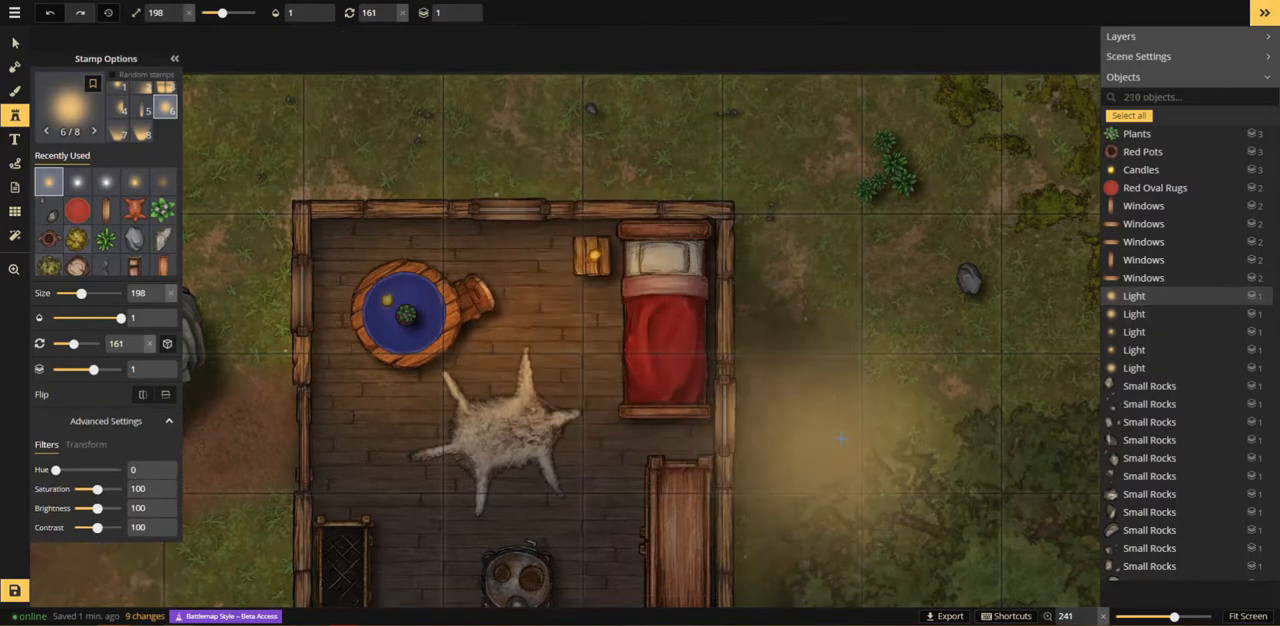
Step: Switch to the eighth warm Light variant and set its opacity to 0.5
scroll(828, 390, down, 1)
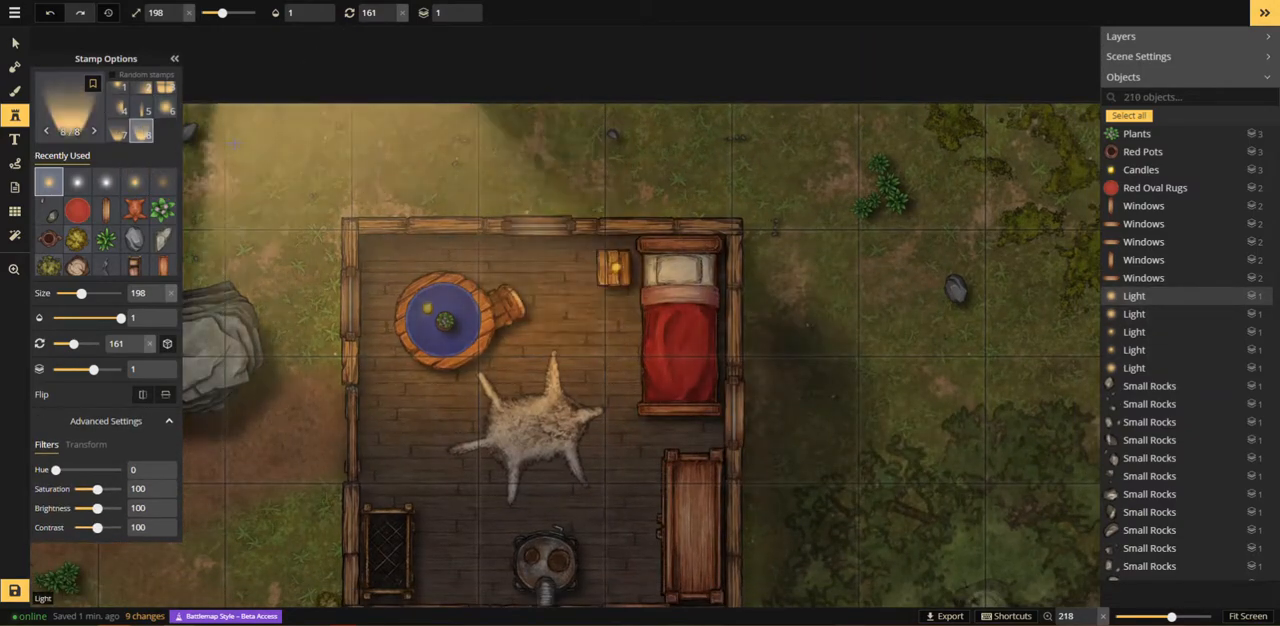
click(141, 134)
click(286, 14)
text(0)
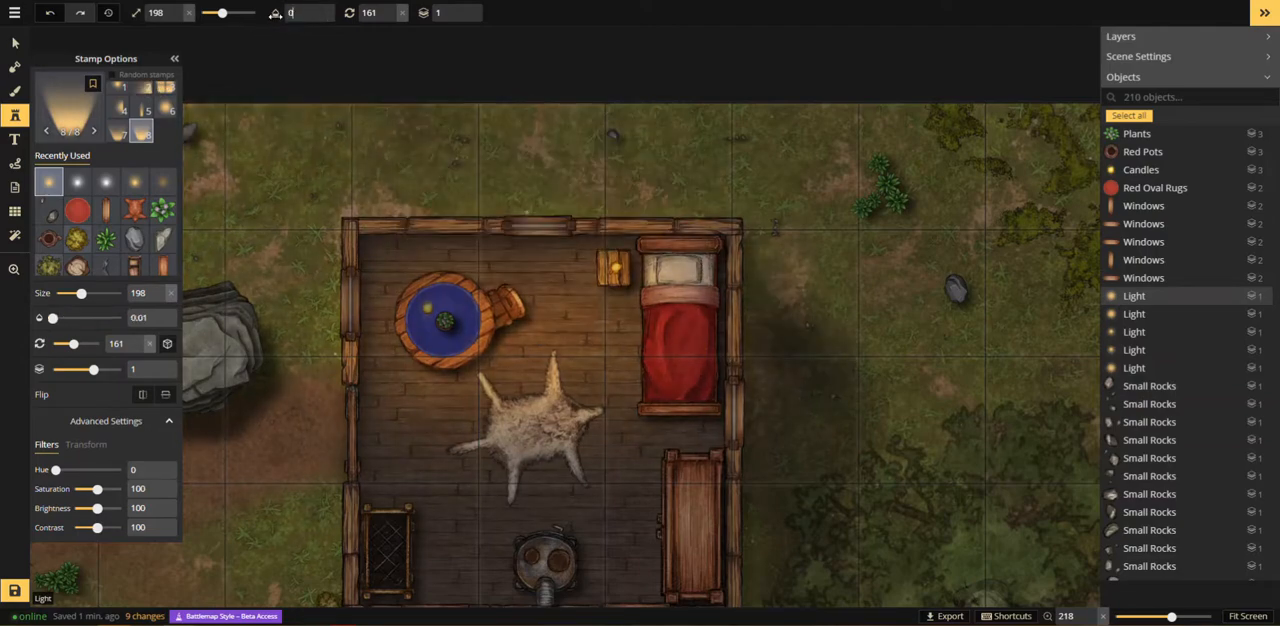
text(.5)
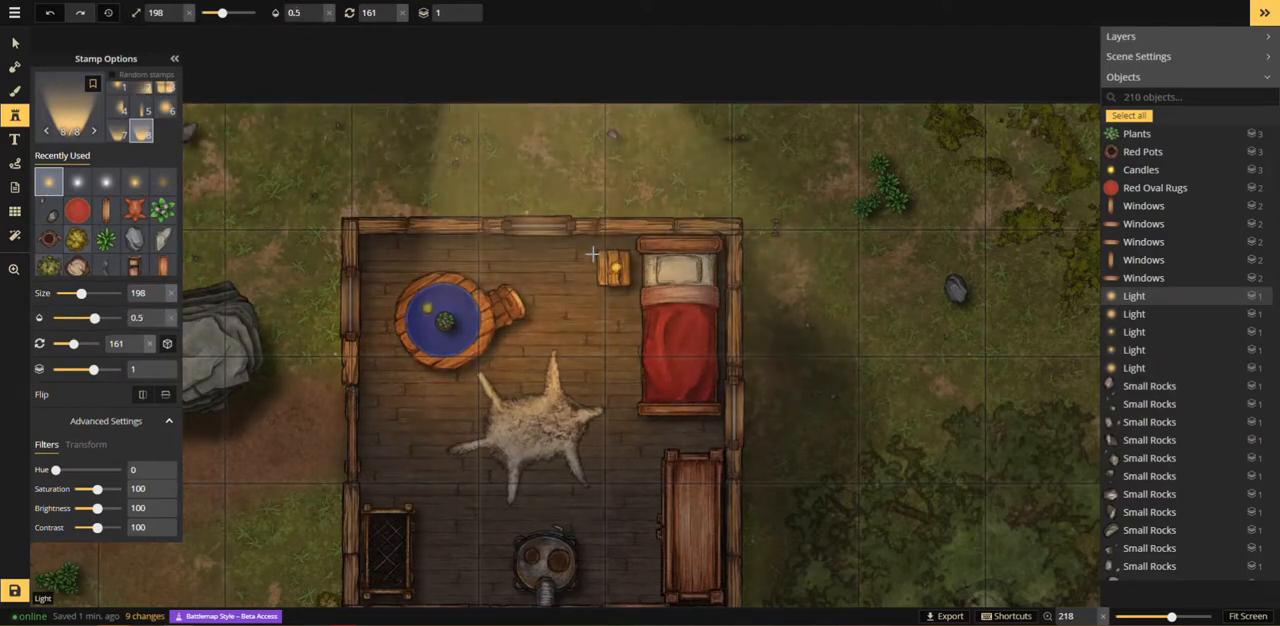
Step: Place the light cone at size 58 and rotation 0 just outside the cabin's north window
scroll(557, 279, down, 12)
scroll(556, 280, down, 11)
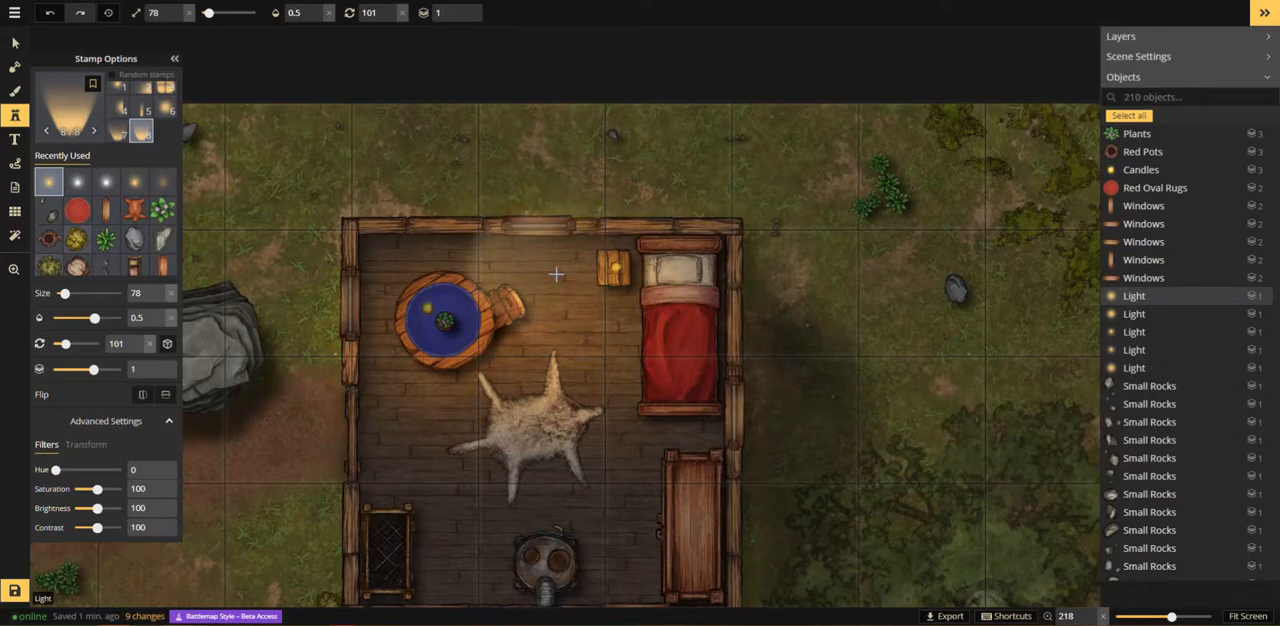
scroll(530, 154, down, 1)
scroll(528, 153, down, 1)
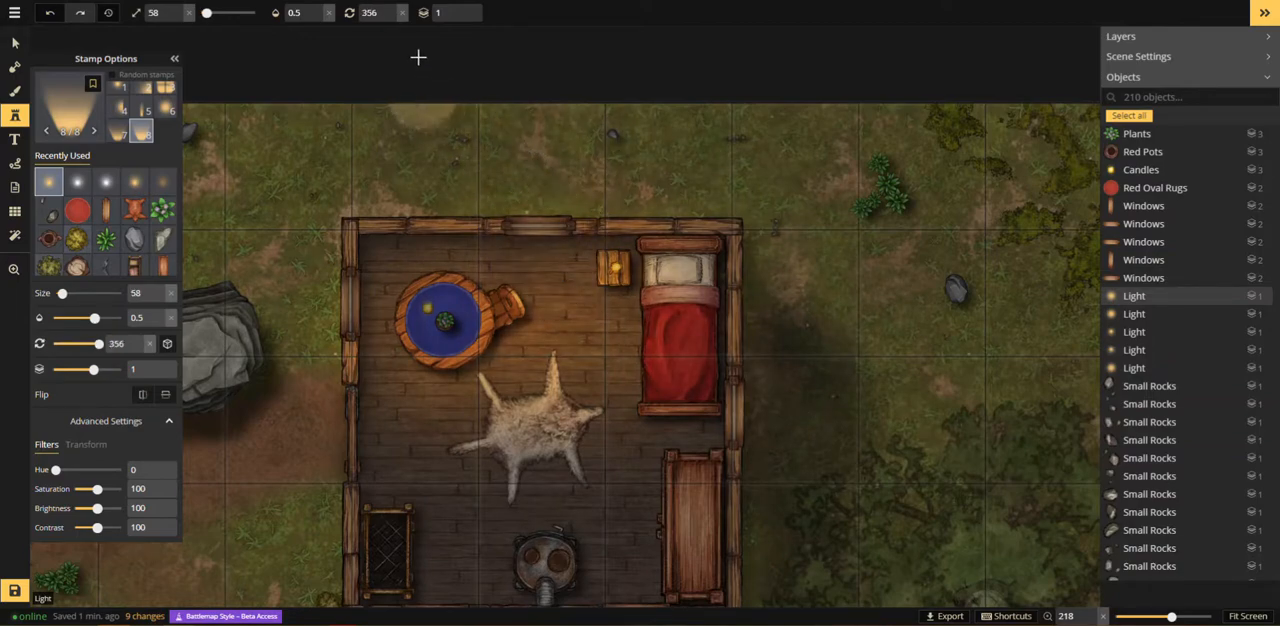
click(401, 13)
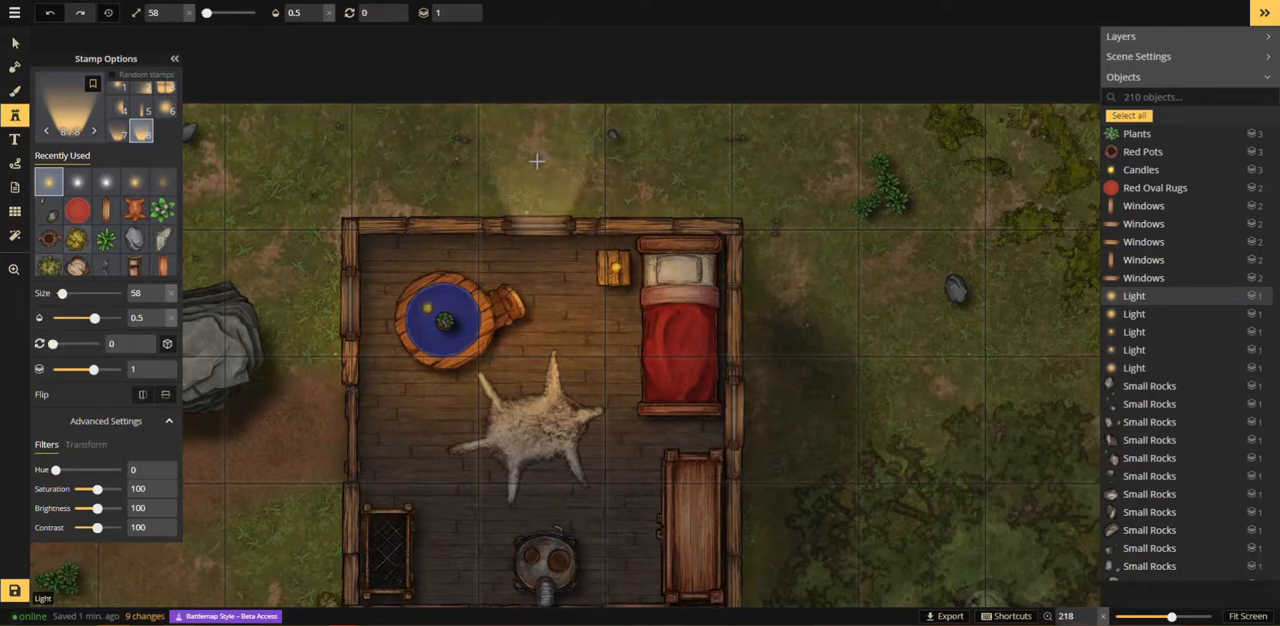
click(539, 159)
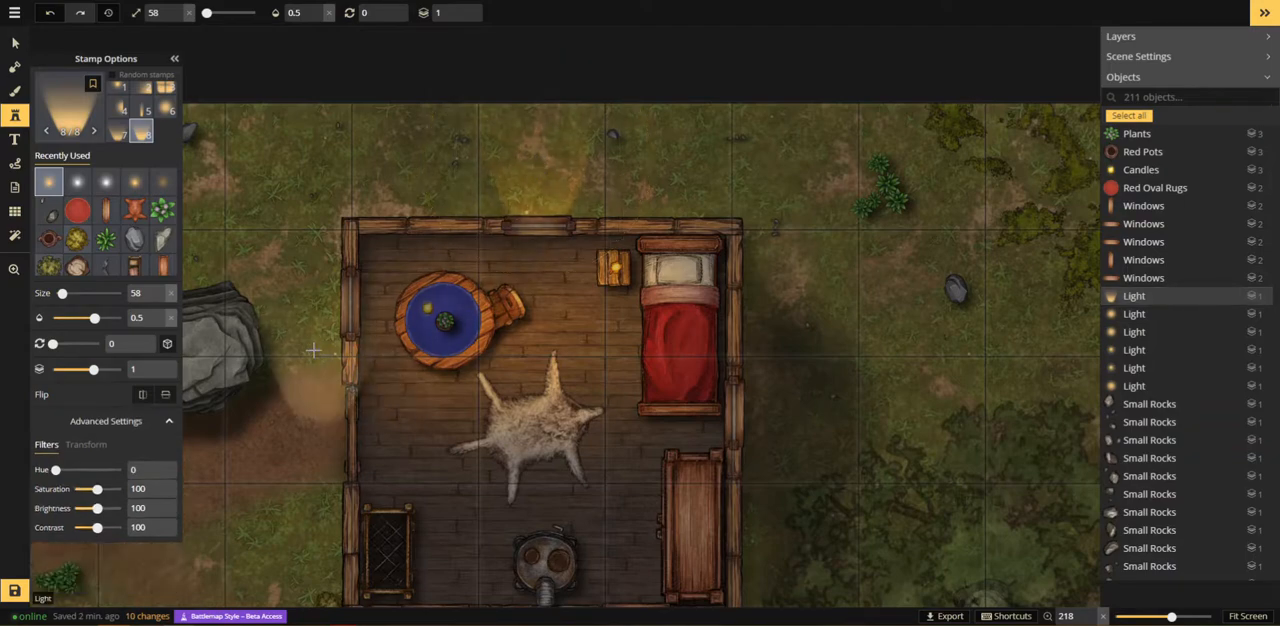
Step: Add light cones outside the west window rotated to 270 and the east window rotated to 90, and select the western one
scroll(300, 320, up, 6)
click(279, 297)
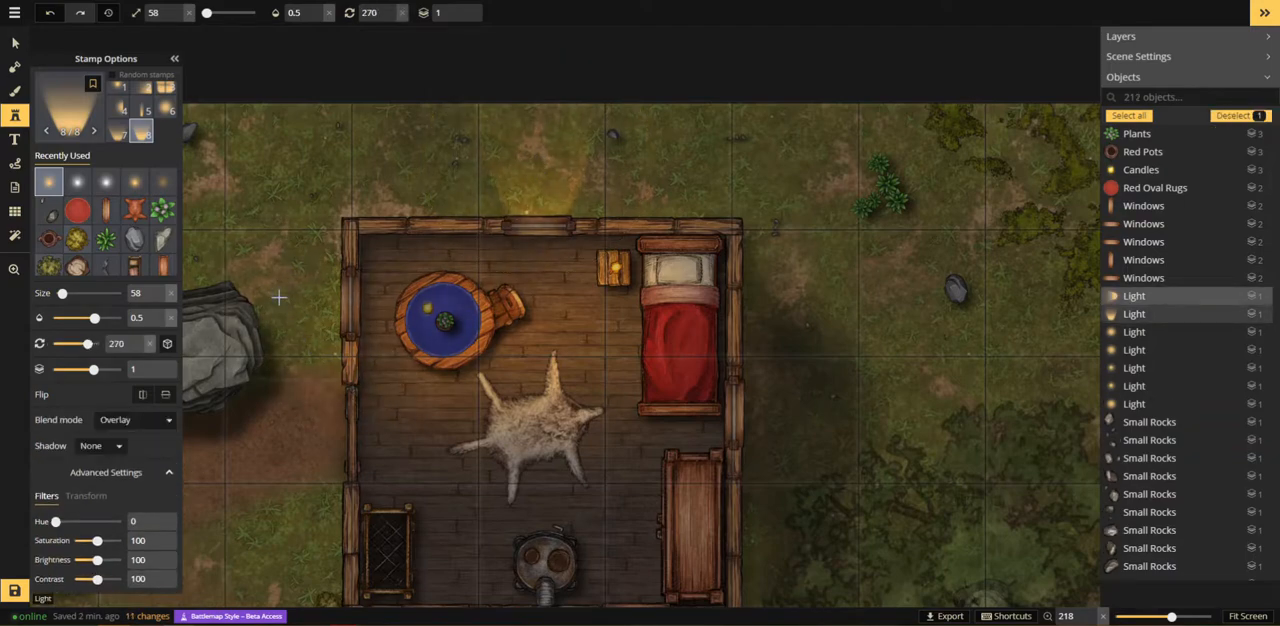
scroll(845, 379, down, 6)
scroll(830, 385, down, 6)
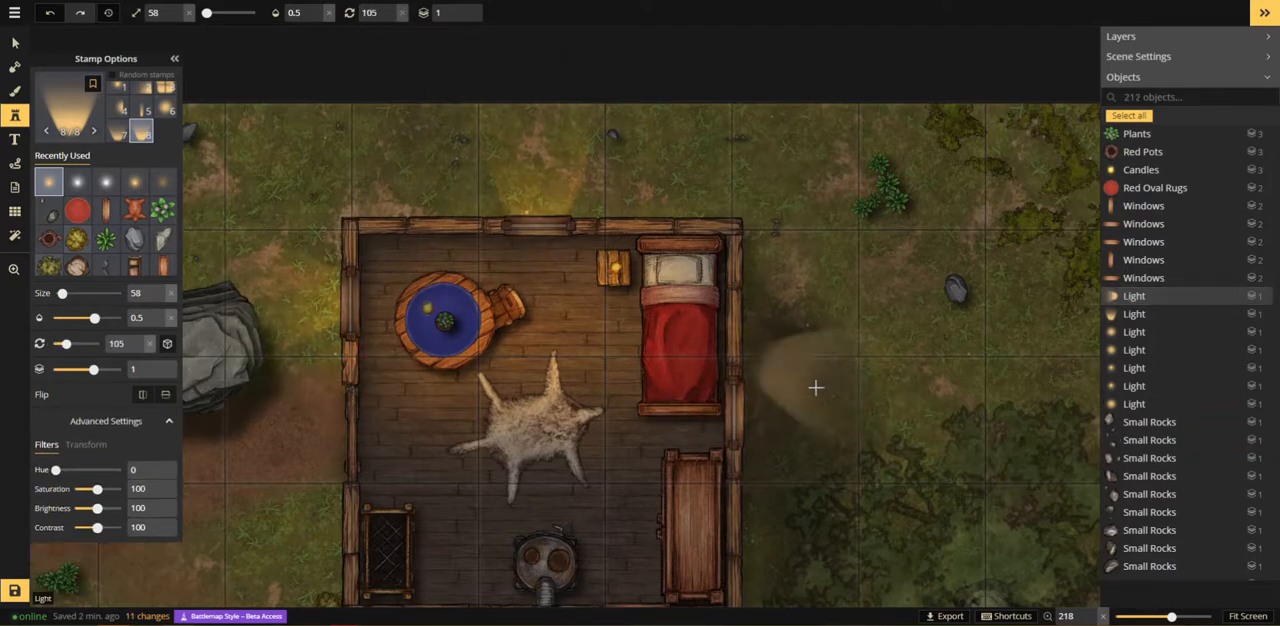
click(802, 415)
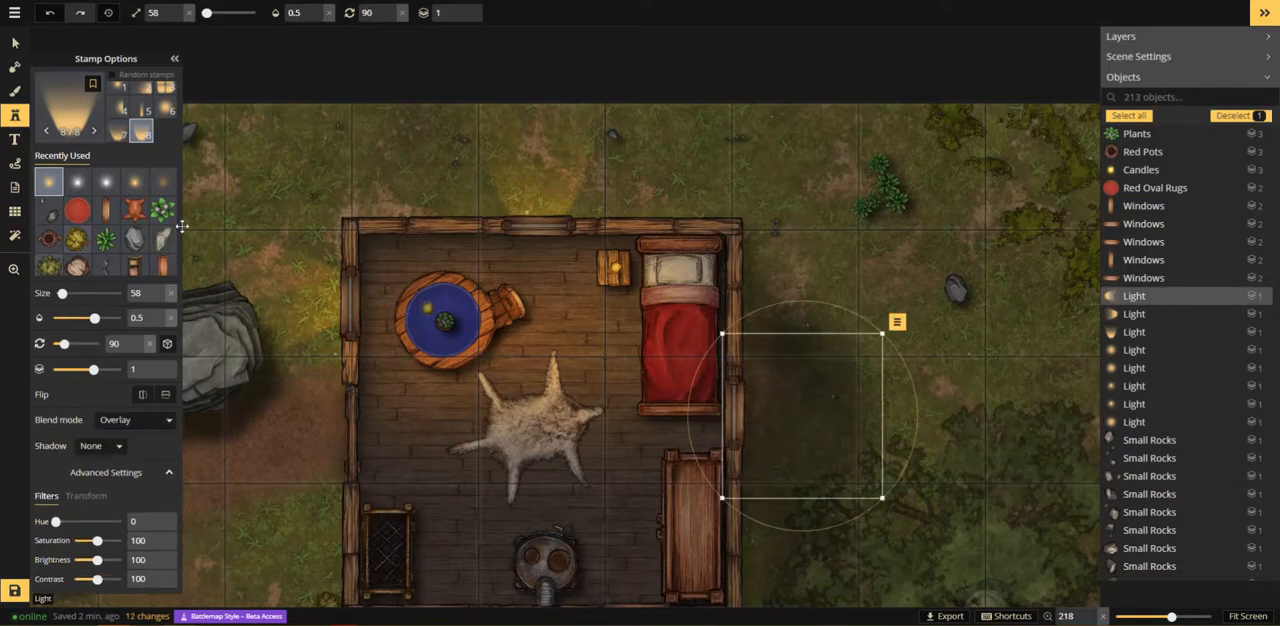
click(16, 46)
click(322, 299)
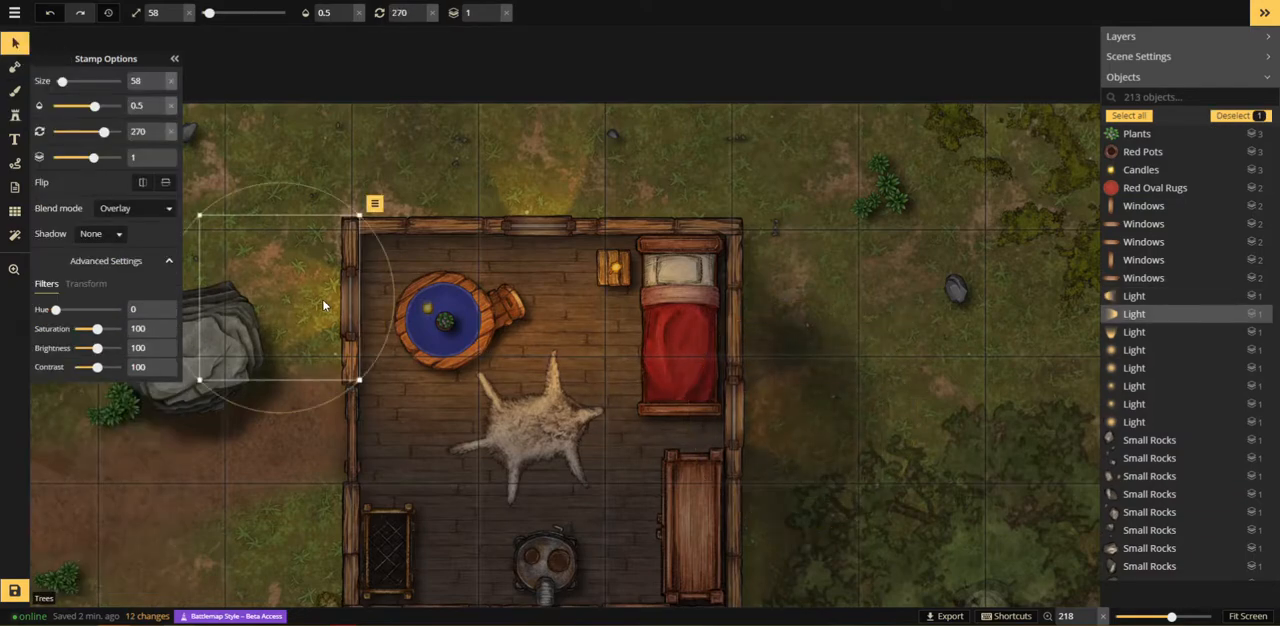
Step: Select the big rock and all four trees together and set their shadow to None
scroll(346, 327, down, 1)
scroll(346, 327, down, 10)
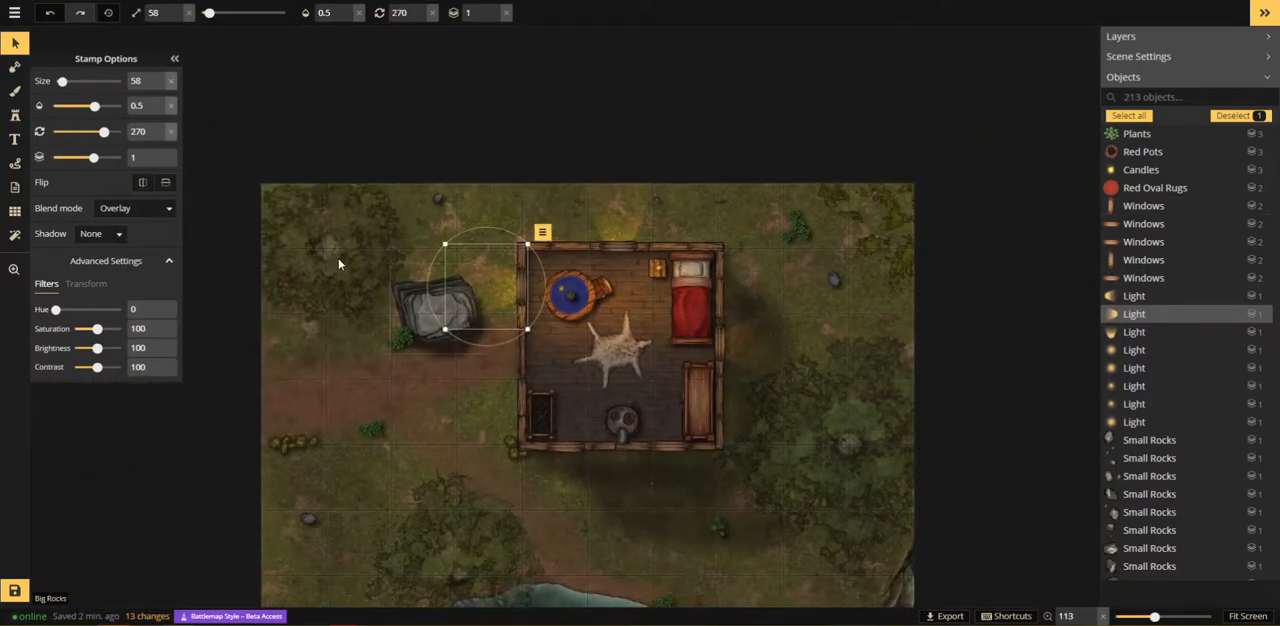
click(410, 319)
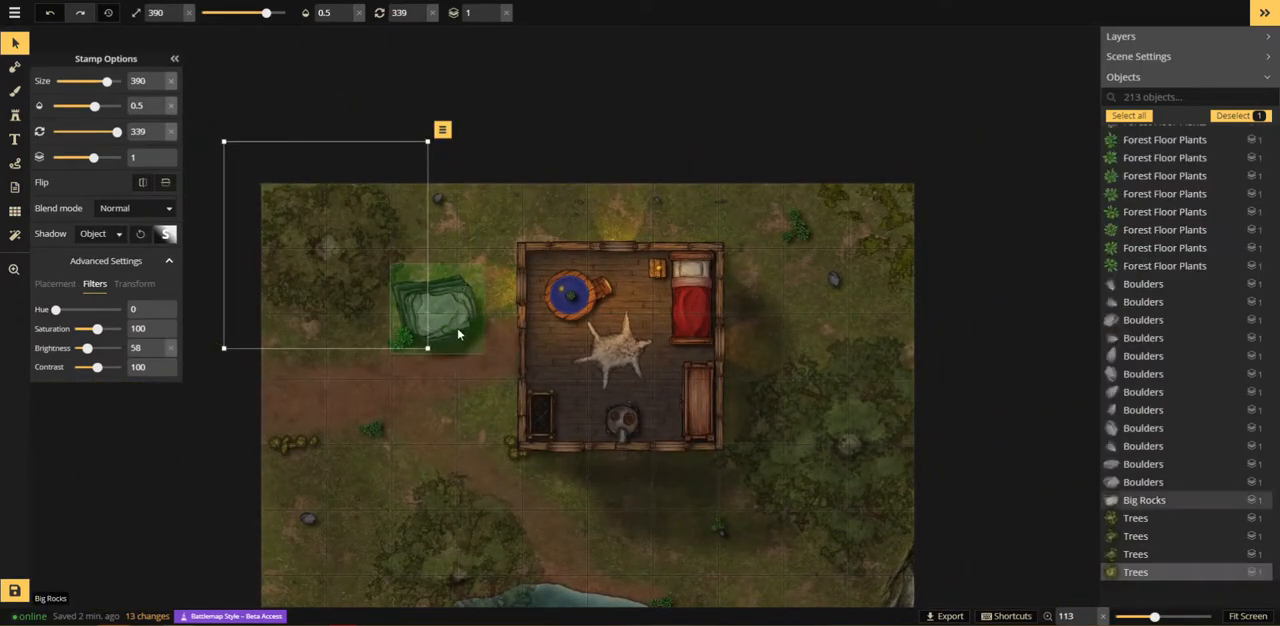
shift+click(445, 325)
scroll(563, 407, down, 3)
drag(563, 407, 533, 243)
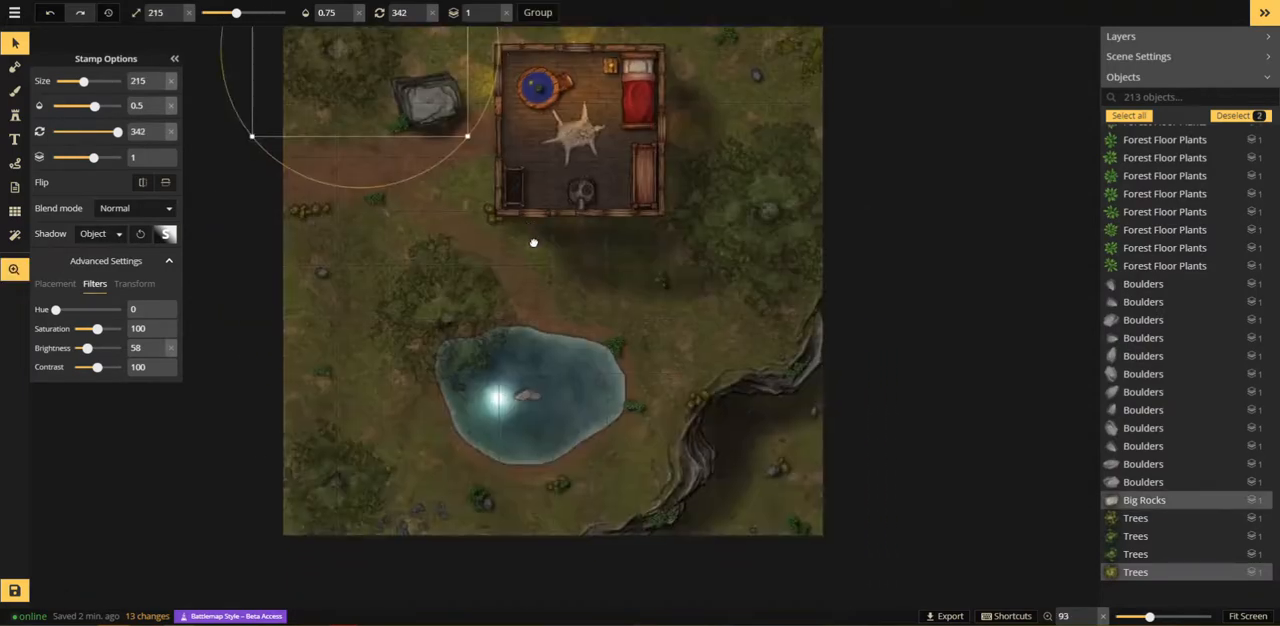
shift+click(375, 465)
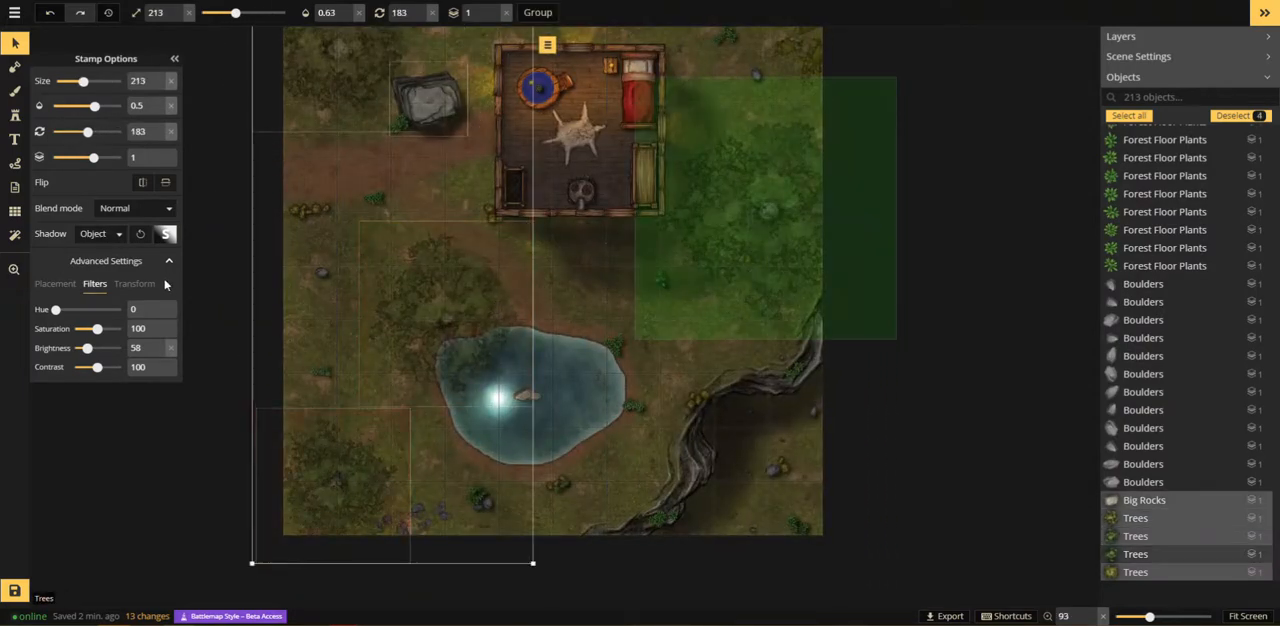
click(120, 243)
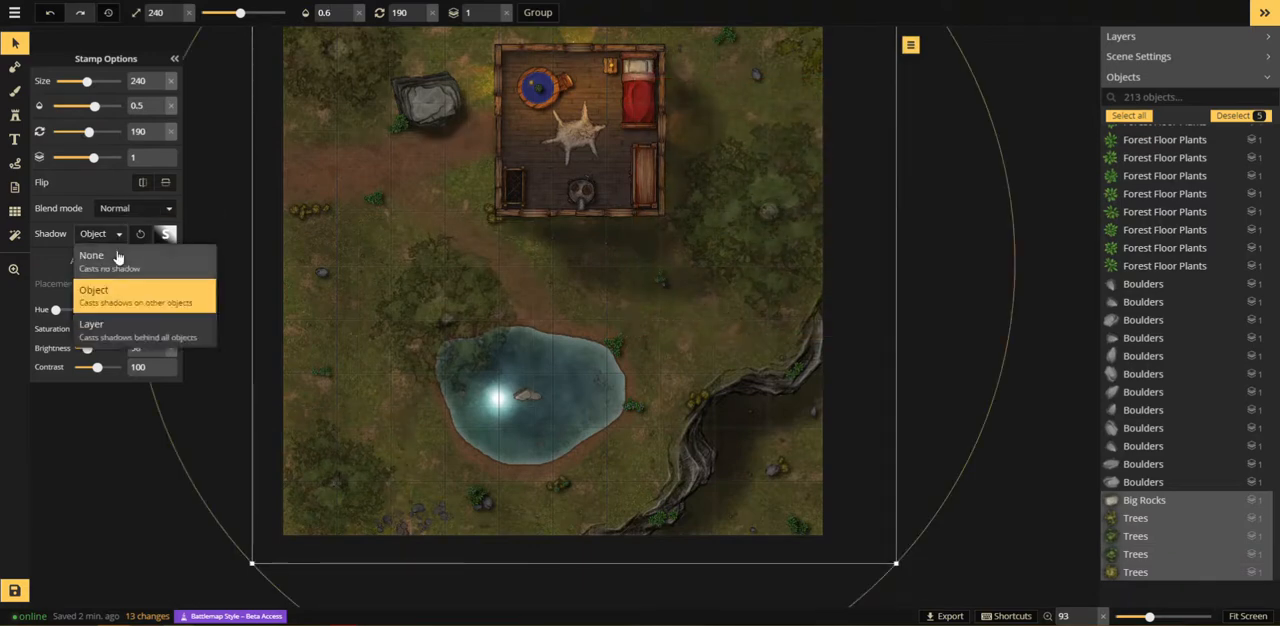
click(120, 252)
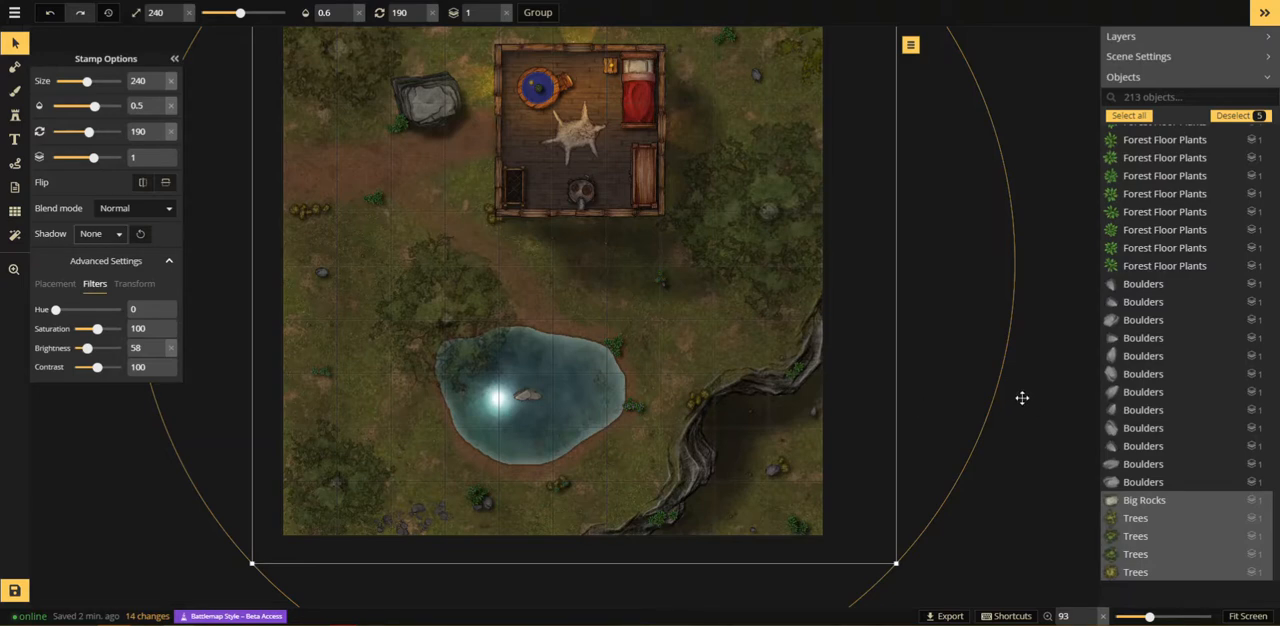
Step: Select only the big rock west of the cabin and set its shadow back to Object
click(1019, 162)
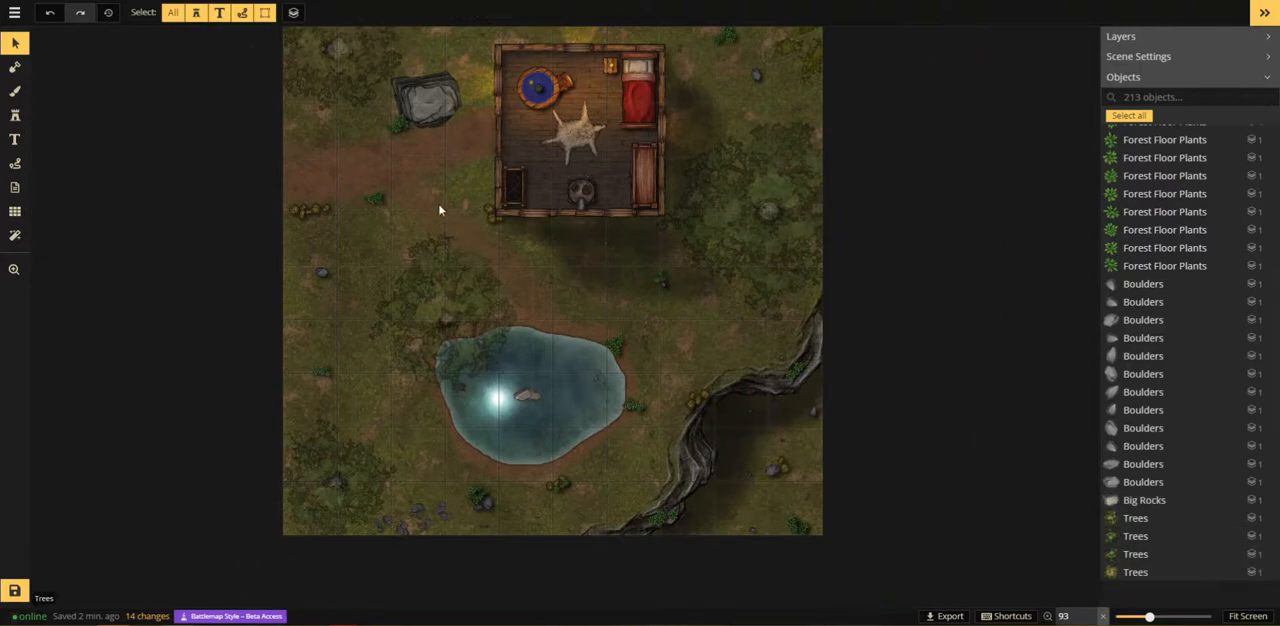
click(435, 113)
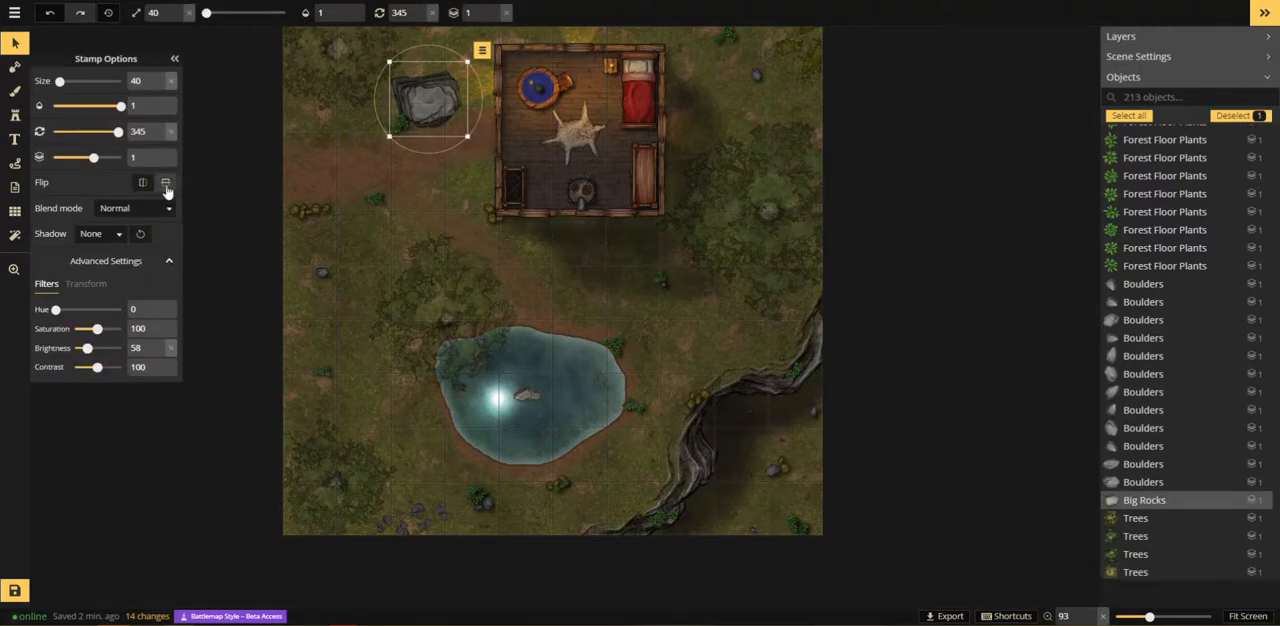
click(97, 236)
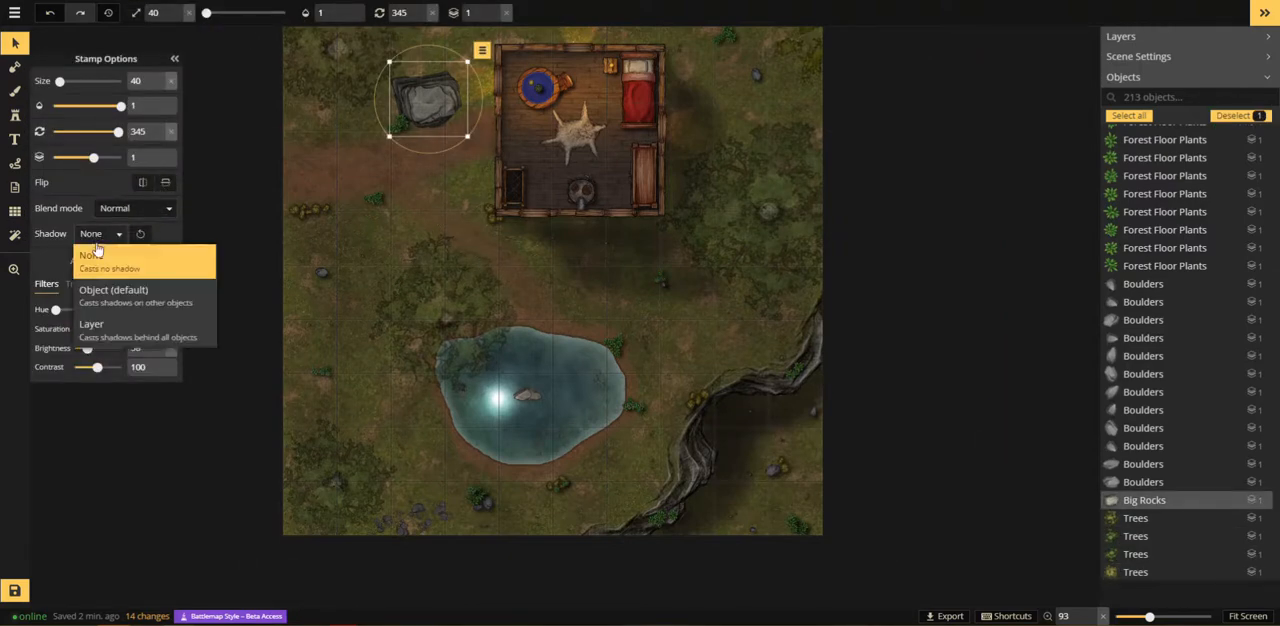
click(108, 293)
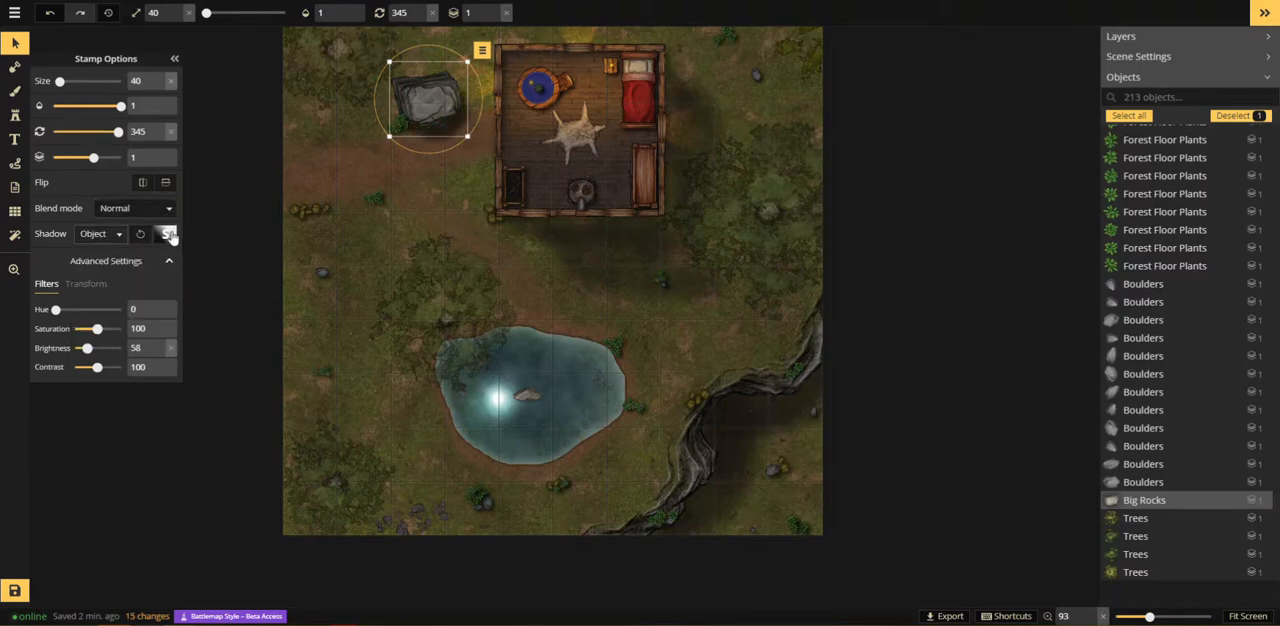
Step: Customize the big rock's shadow with an X offset of -23.3 and a Y offset of -9, and deselect the rock
click(170, 235)
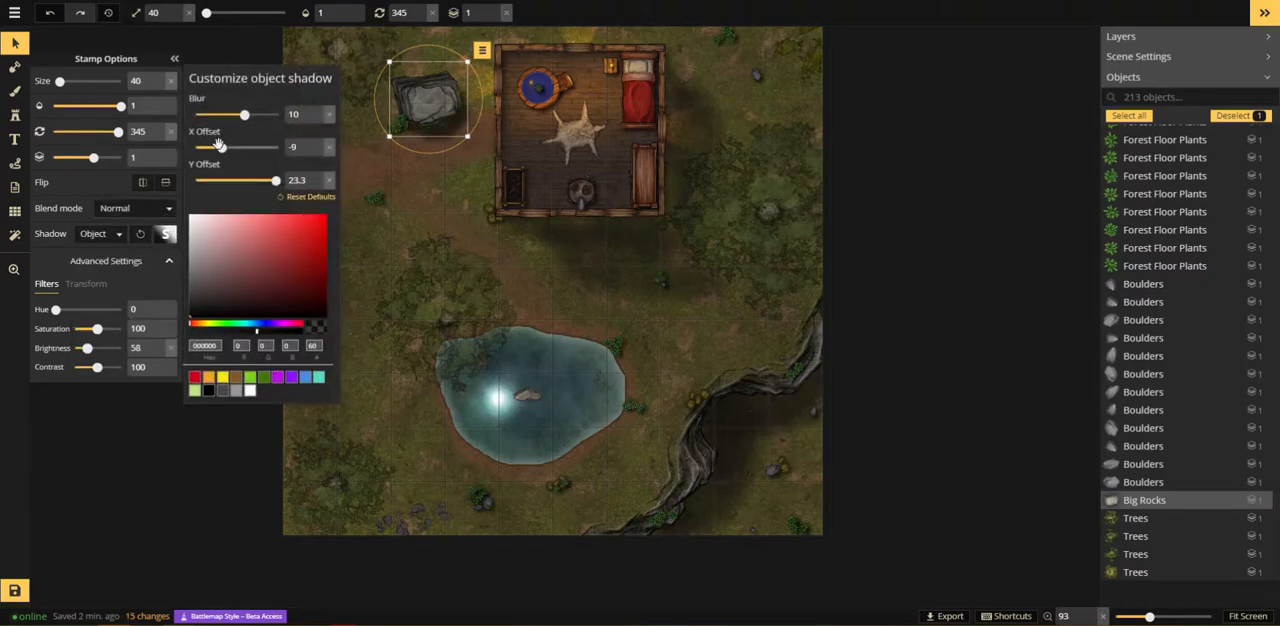
drag(219, 146, 202, 150)
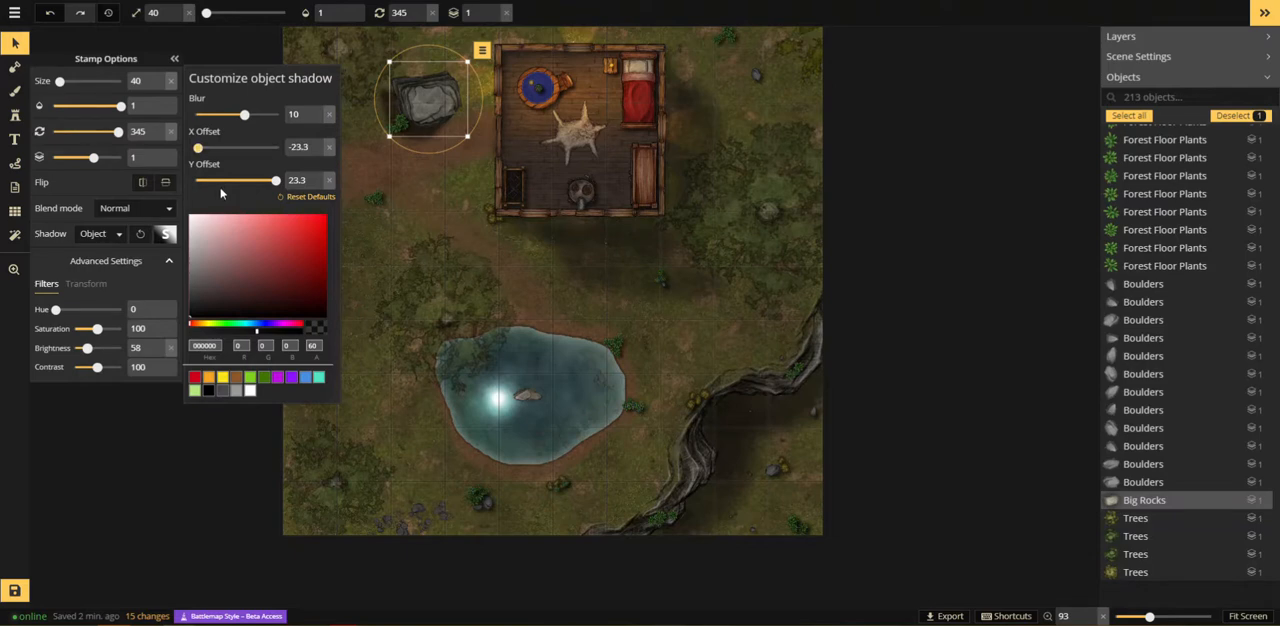
click(221, 180)
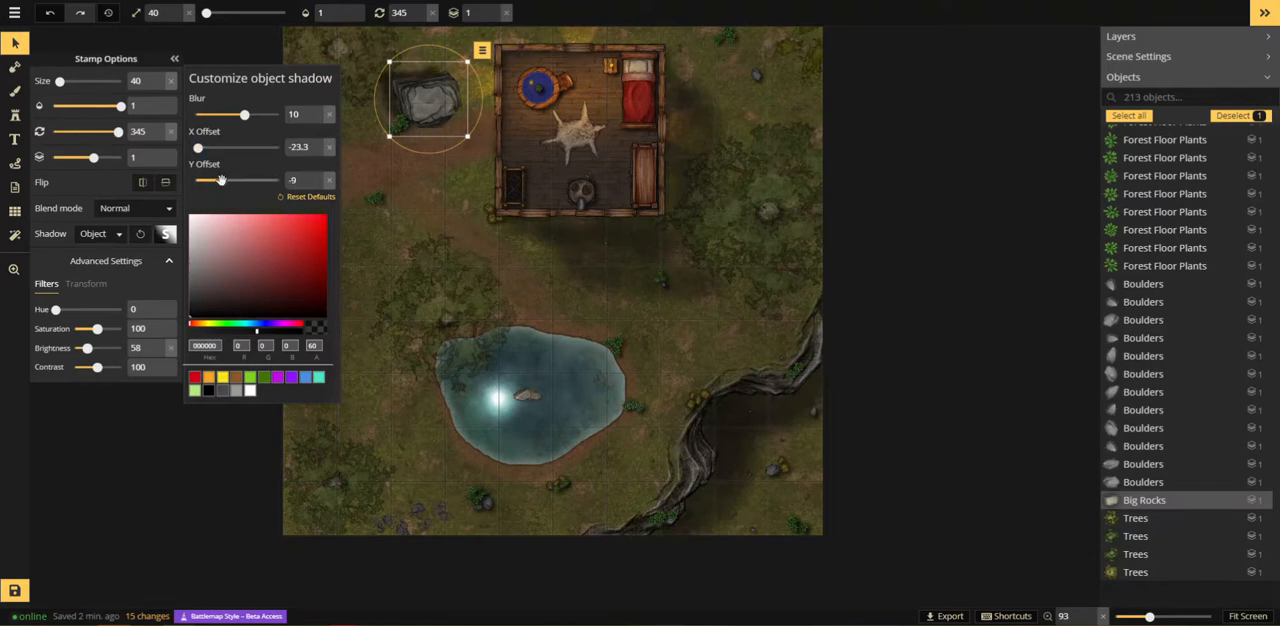
click(427, 282)
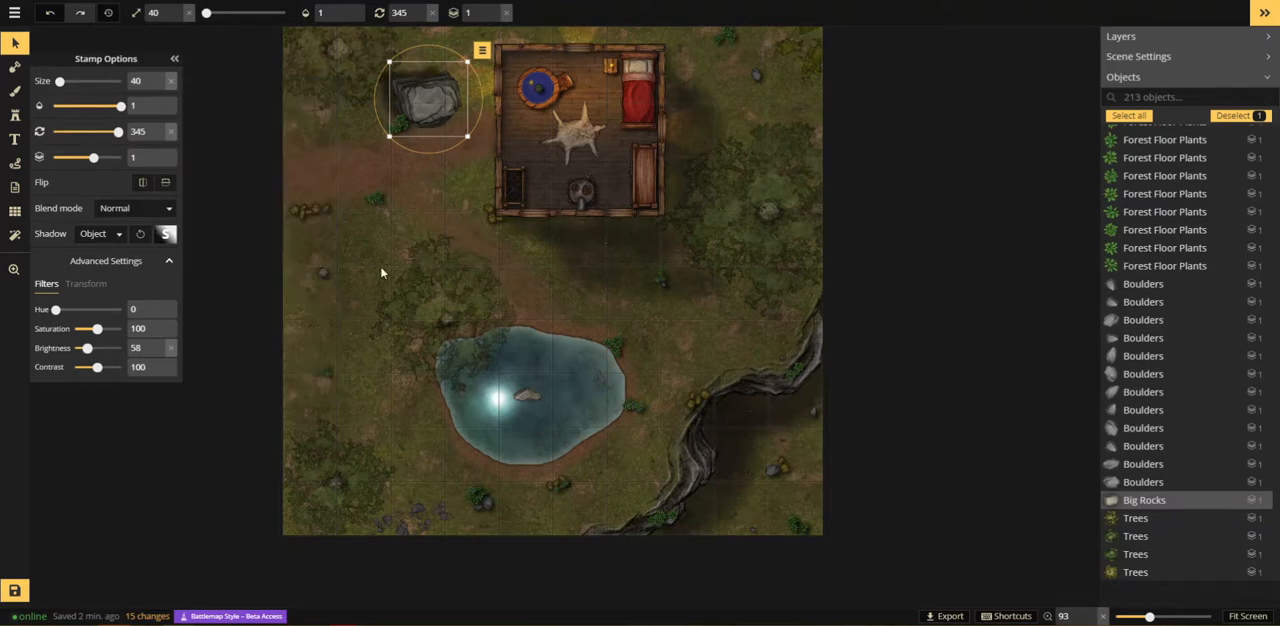
click(342, 156)
key(space)
drag(342, 156, 380, 342)
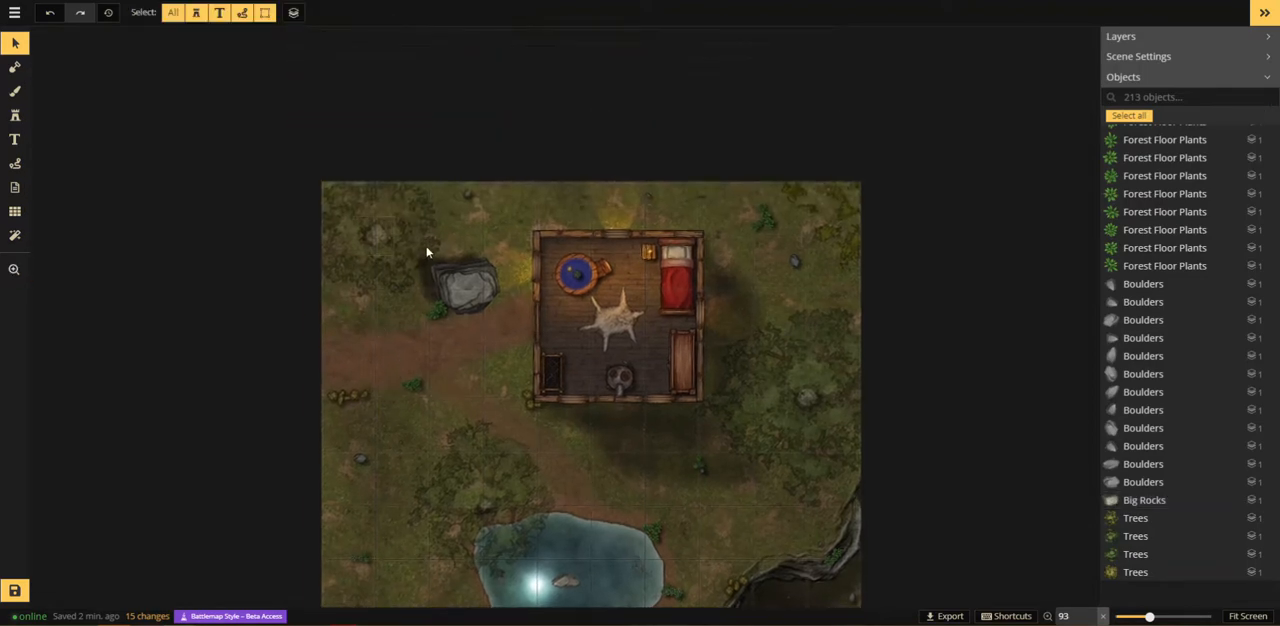
Step: Select the tree in the map's northwest corner, nudge it slightly, and set its shadow to Object
click(415, 219)
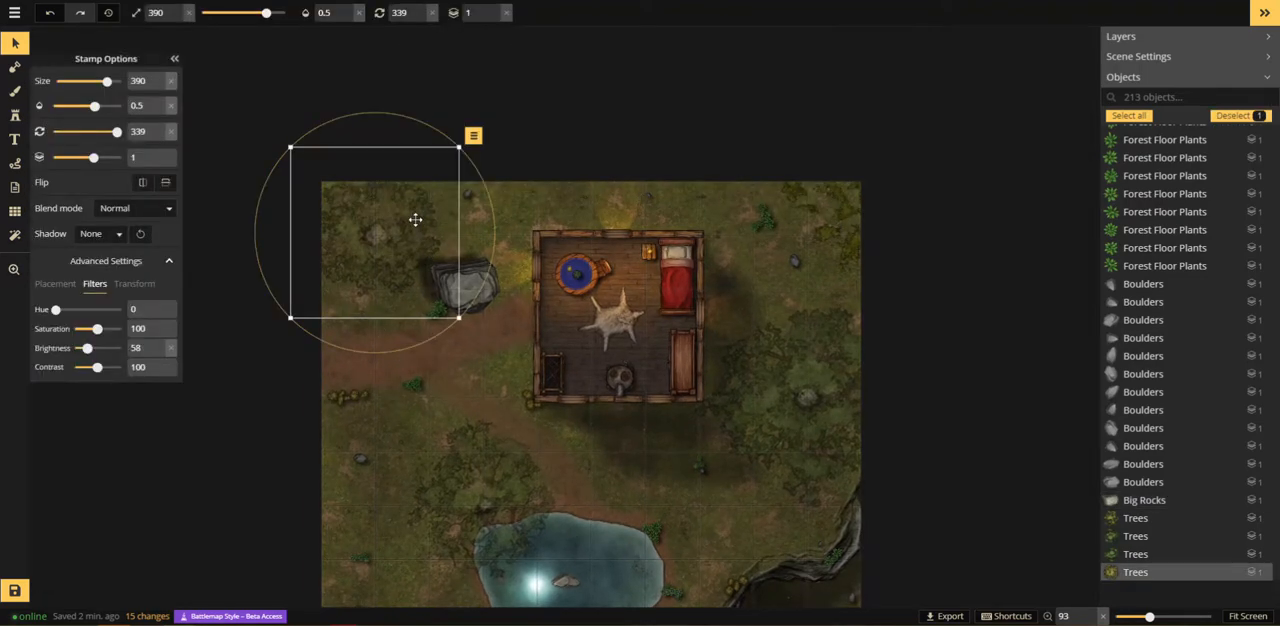
click(145, 209)
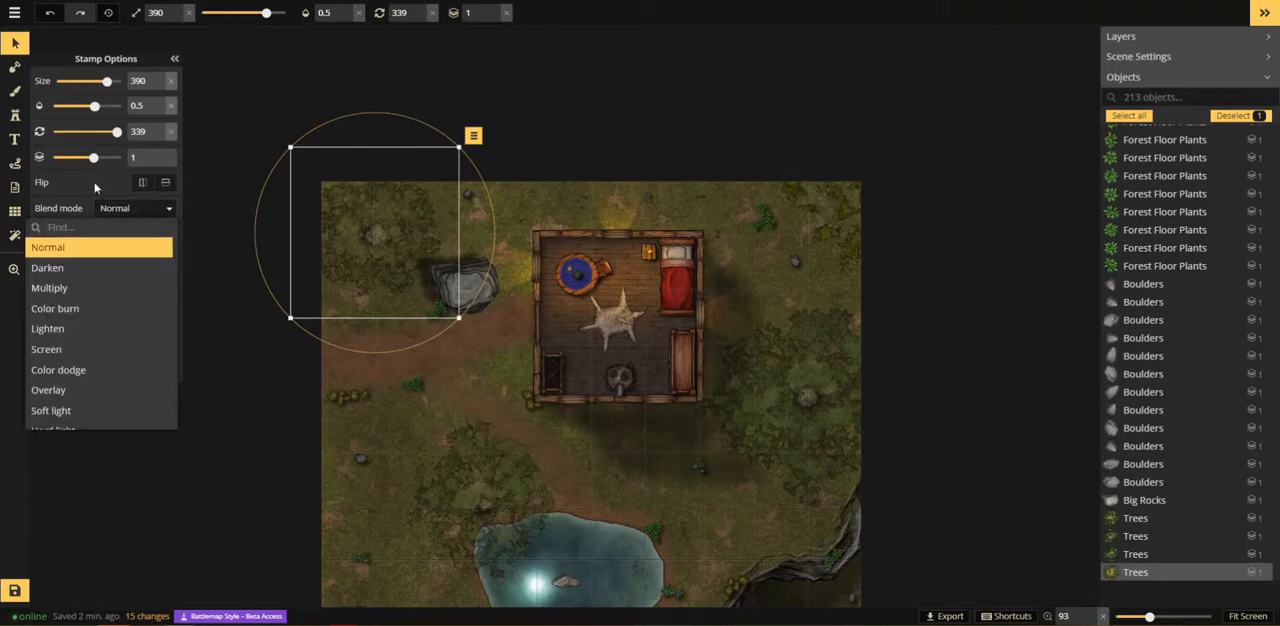
click(148, 210)
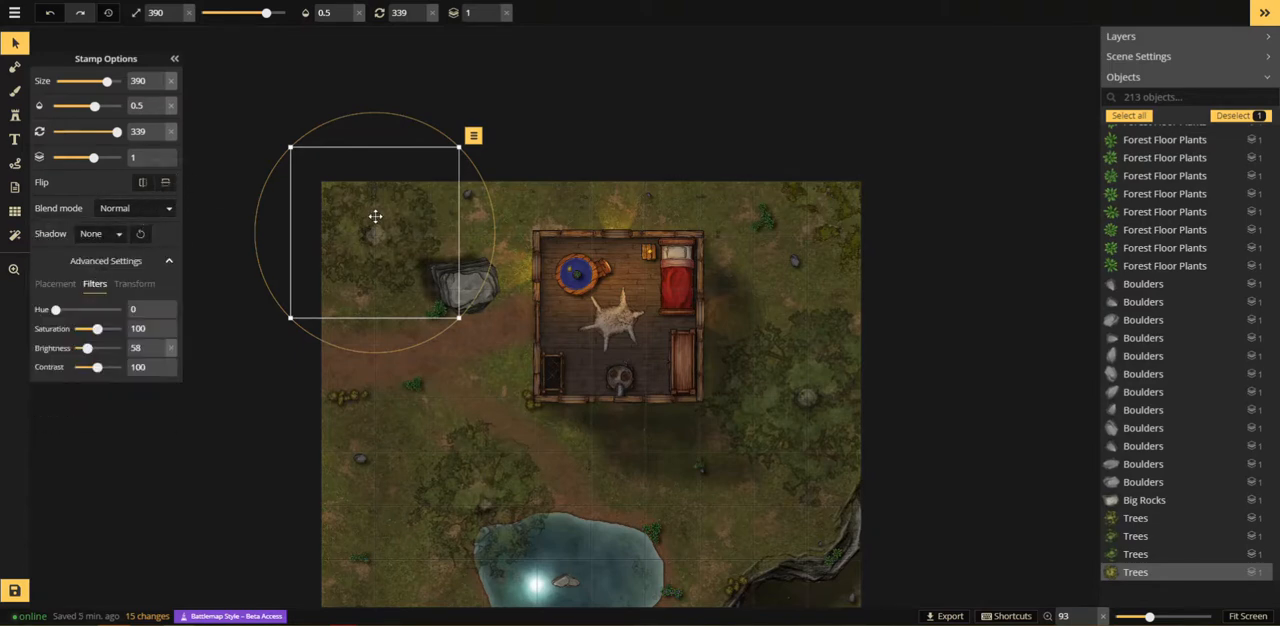
drag(393, 211, 394, 215)
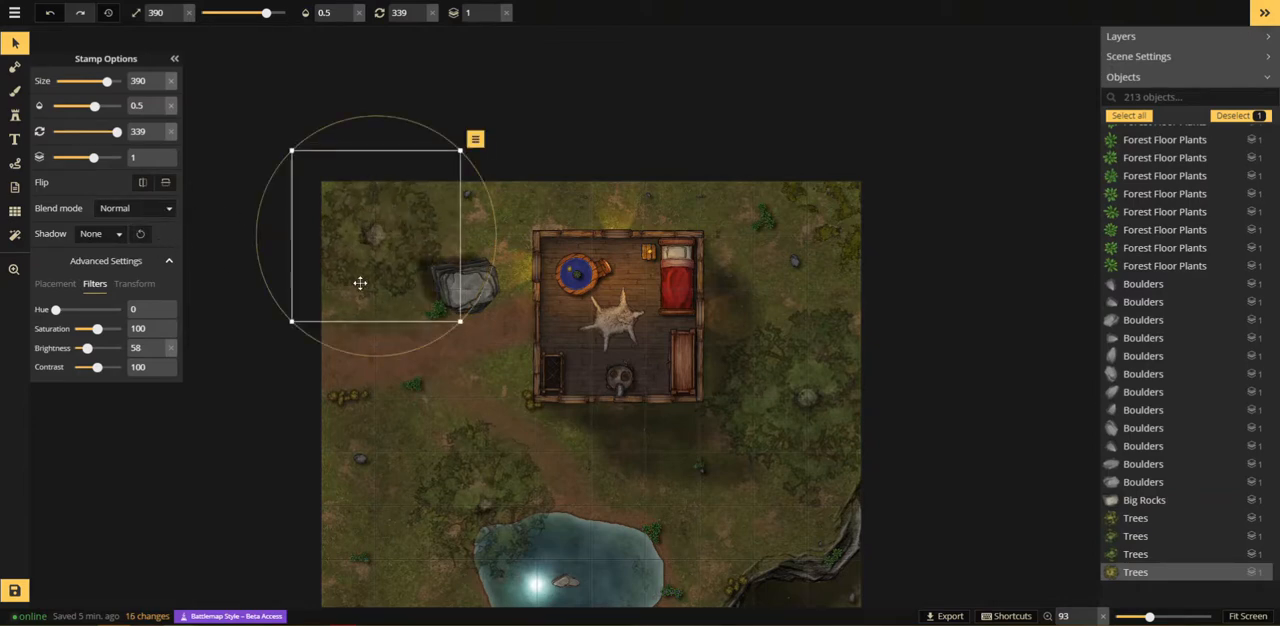
click(110, 236)
click(110, 295)
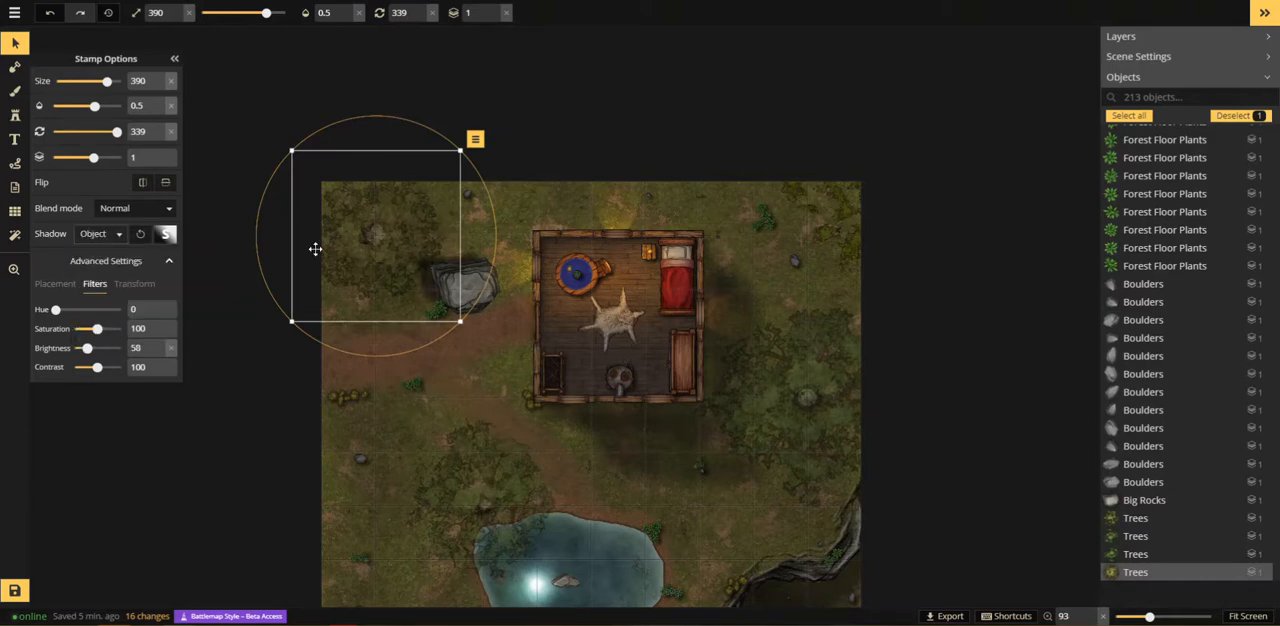
Step: Customize the northwest tree's shadow with negative X and Y offsets so it falls away from the cabin, and deselect the tree
click(166, 234)
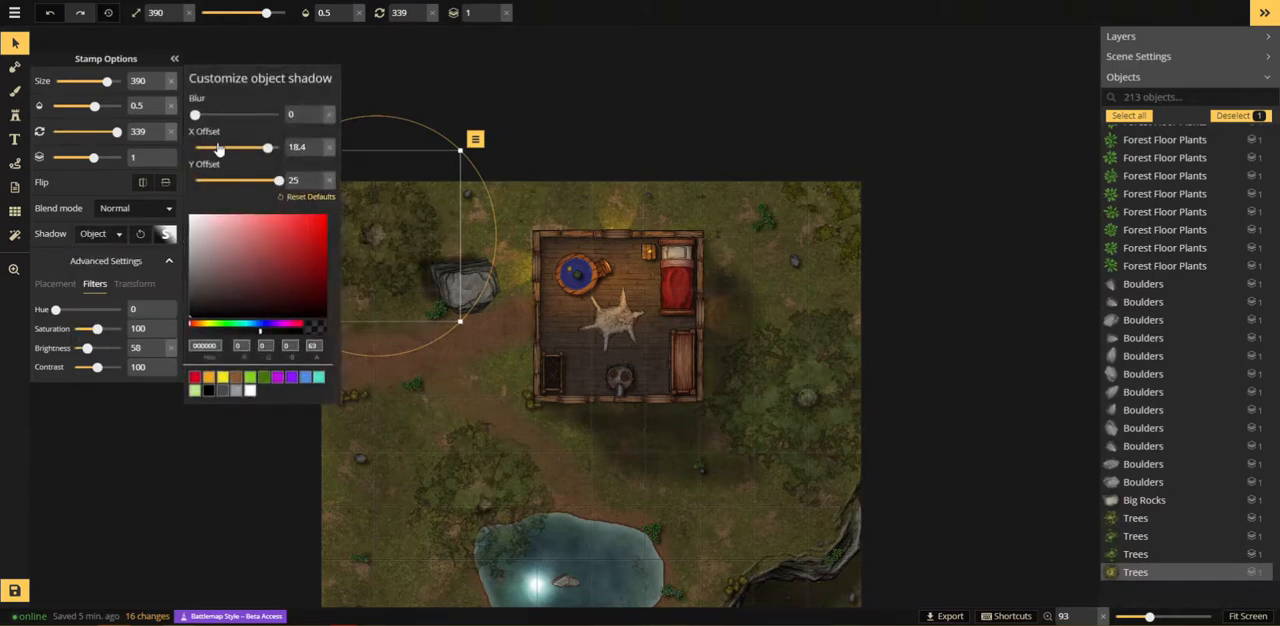
drag(219, 148, 177, 156)
drag(232, 188, 198, 190)
click(378, 360)
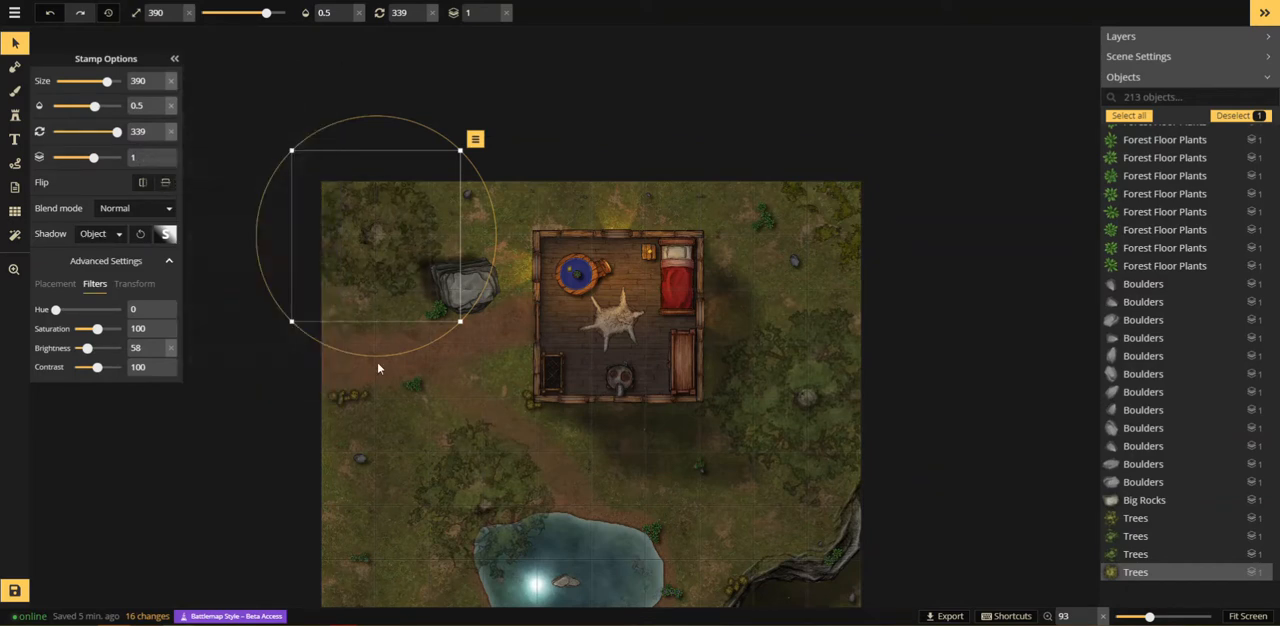
click(453, 394)
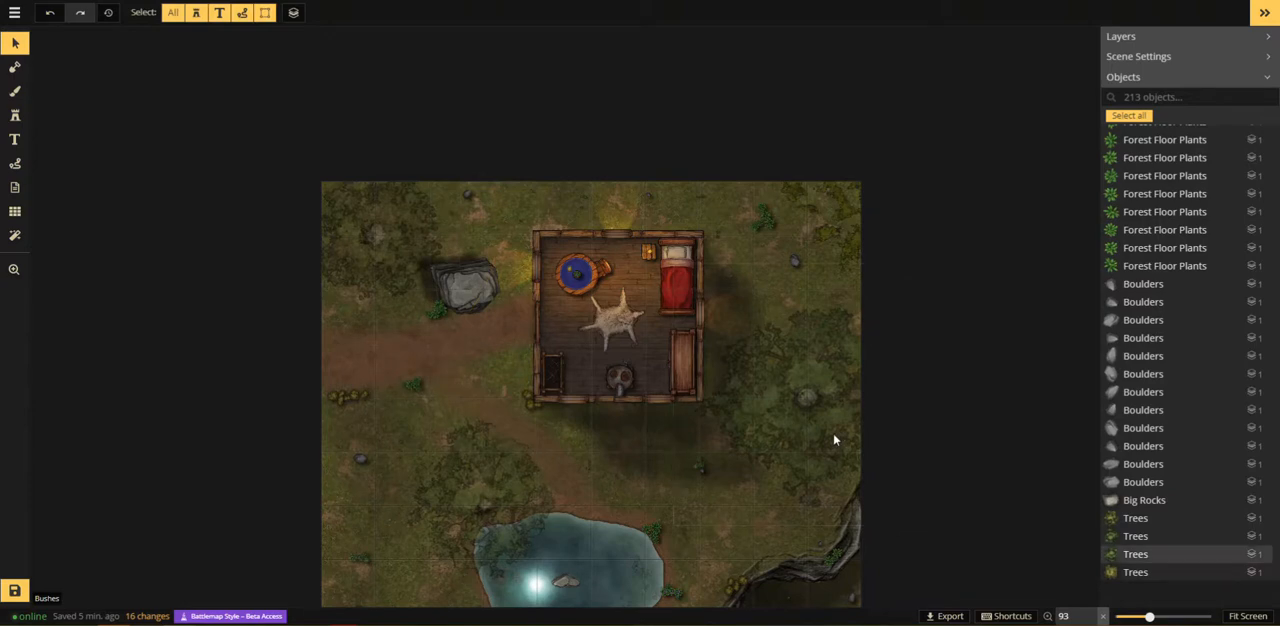
Step: Select the large tree east of the cabin and set its shadow to Object
click(677, 418)
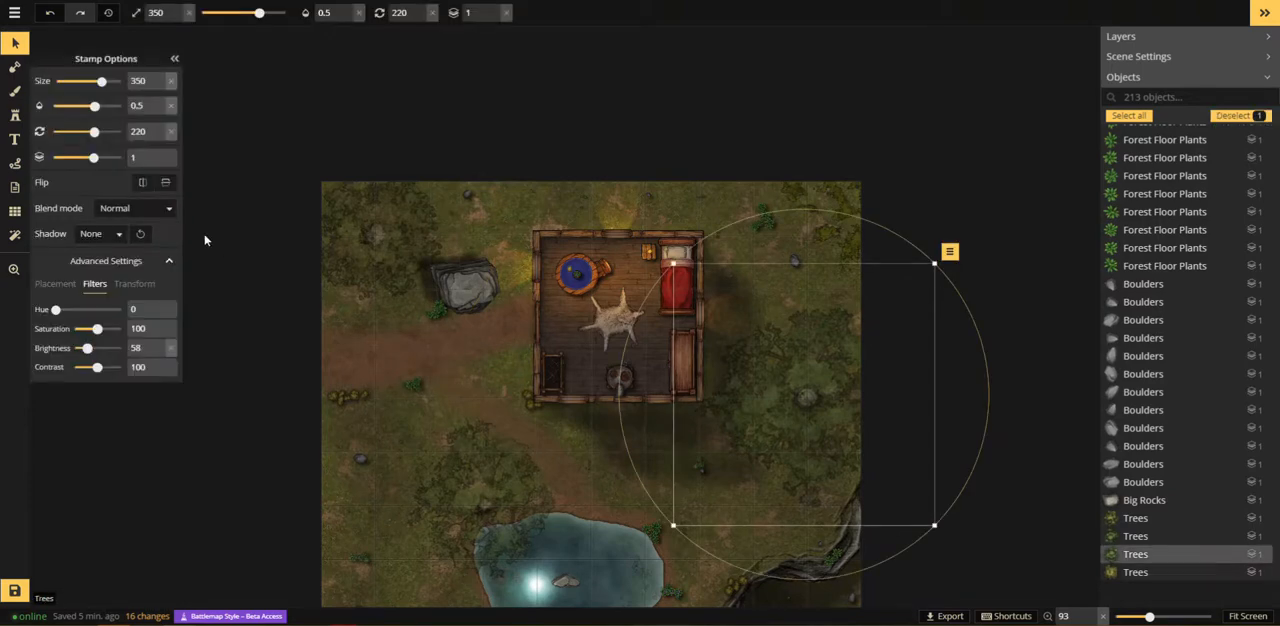
click(100, 233)
click(92, 292)
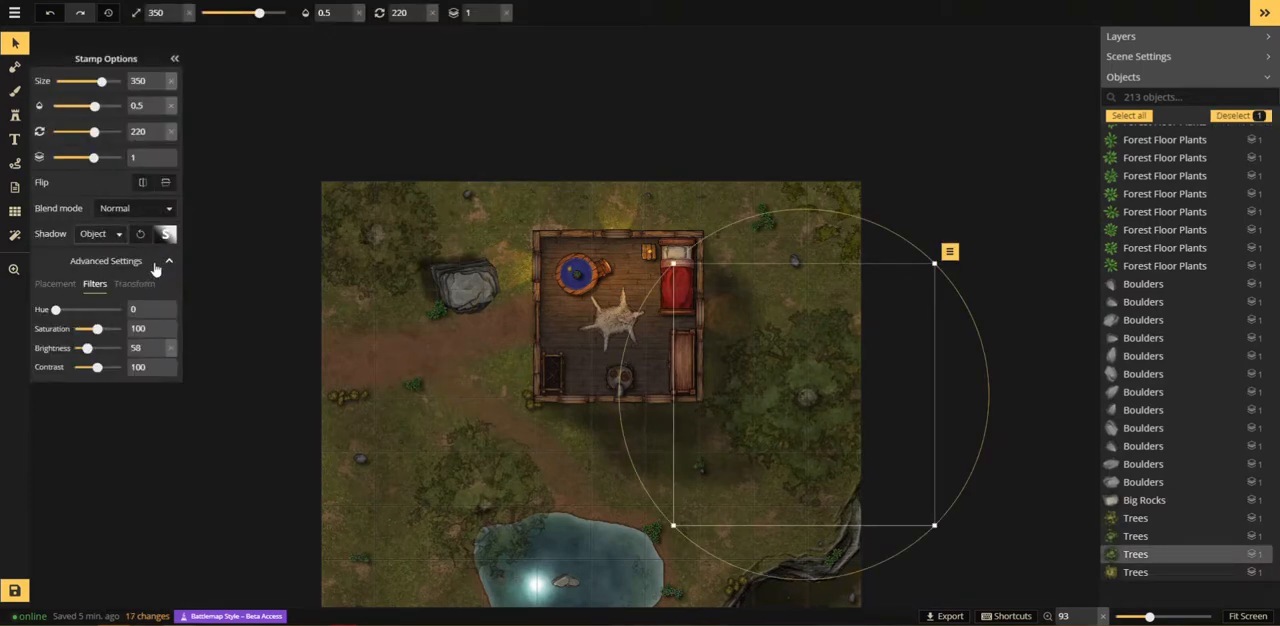
click(134, 286)
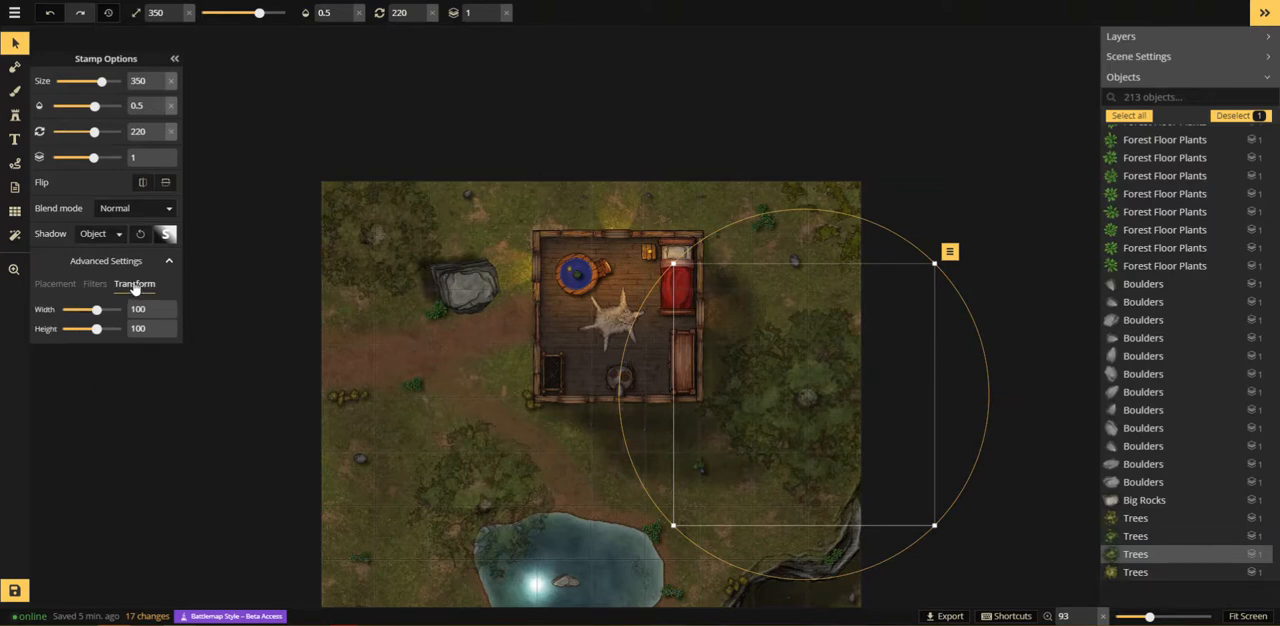
Step: Customize the eastern tree's shadow with X and Y offsets of 25, and deselect the tree
click(166, 234)
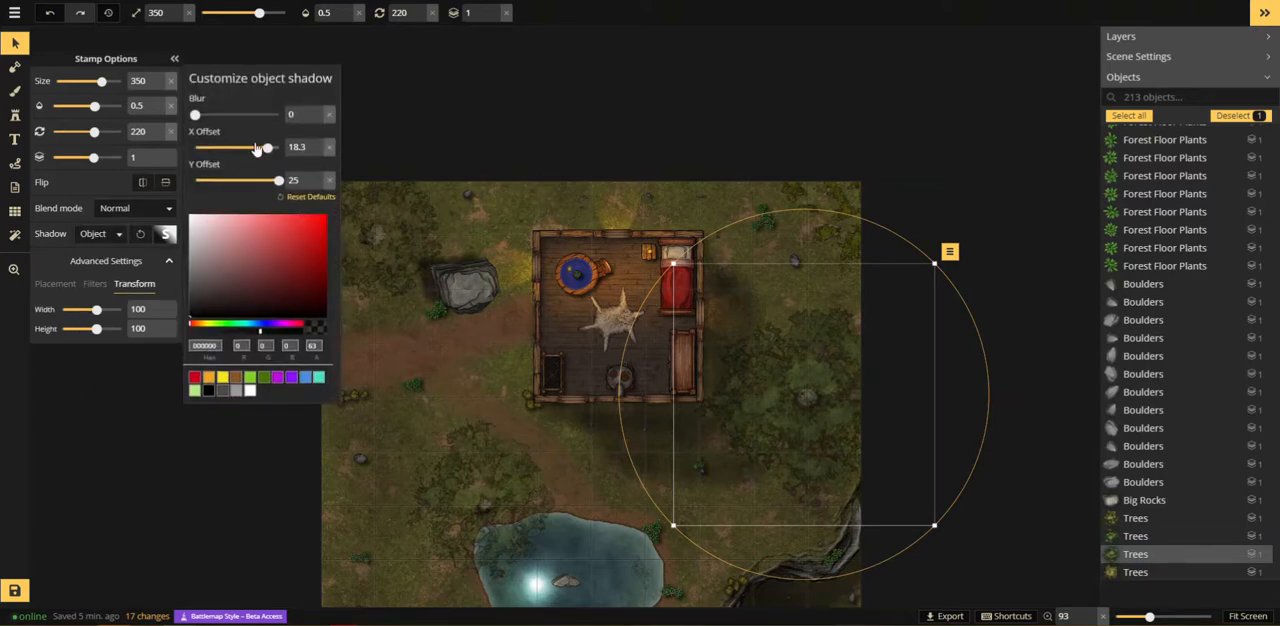
click(227, 152)
drag(277, 184, 221, 186)
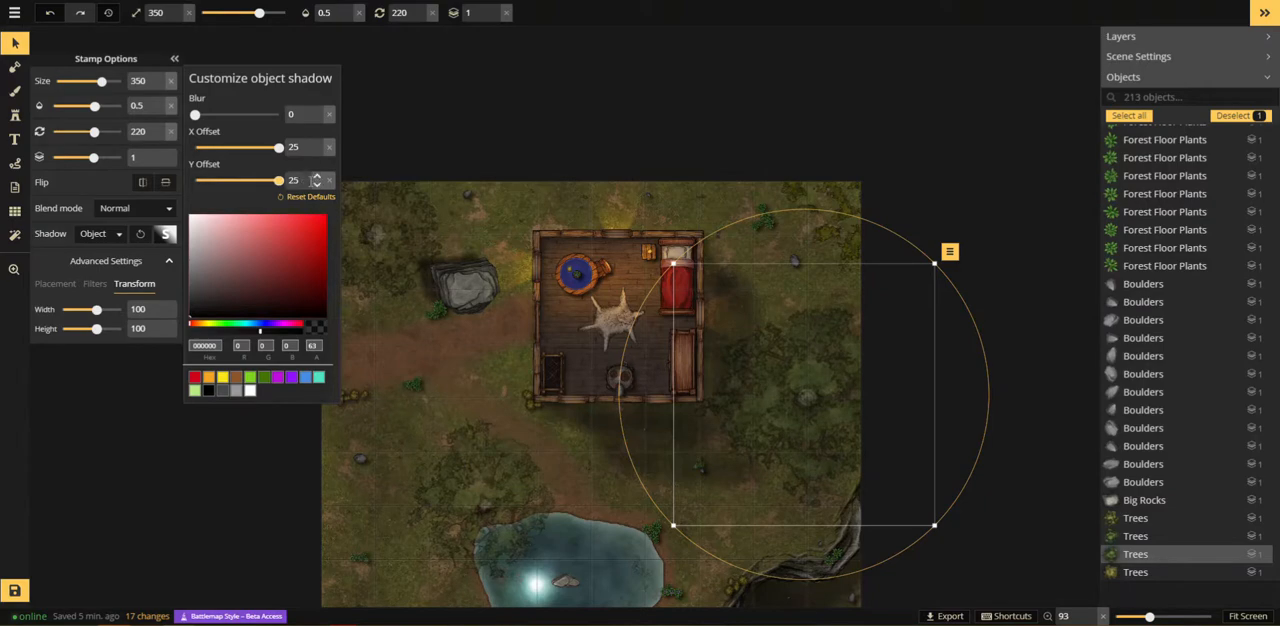
click(994, 227)
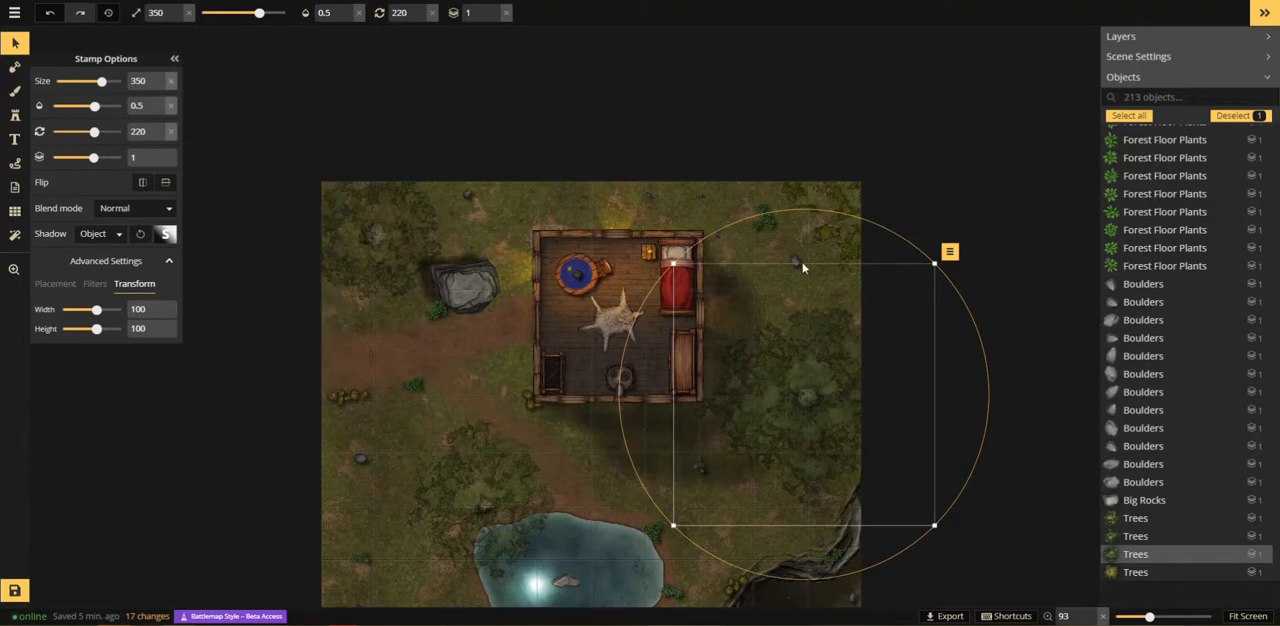
key(Escape)
Step: Choose the green grass texture with brown patches for the terrain brush
click(643, 482)
click(596, 462)
drag(583, 455, 390, 363)
click(15, 90)
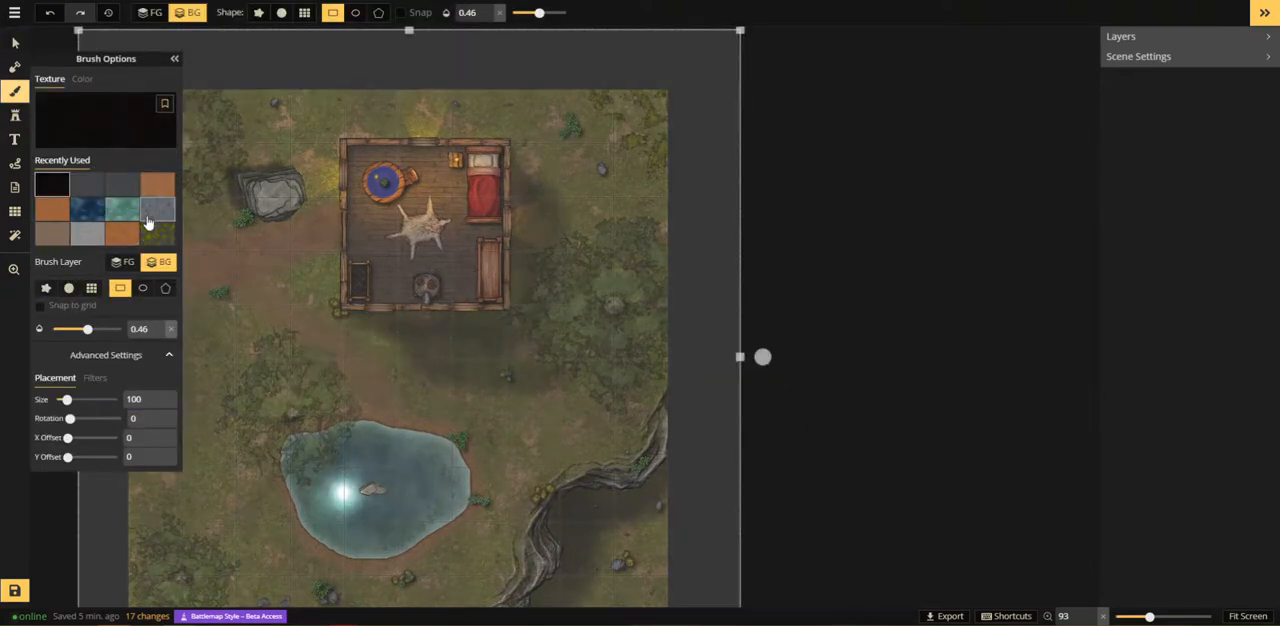
click(117, 127)
click(354, 403)
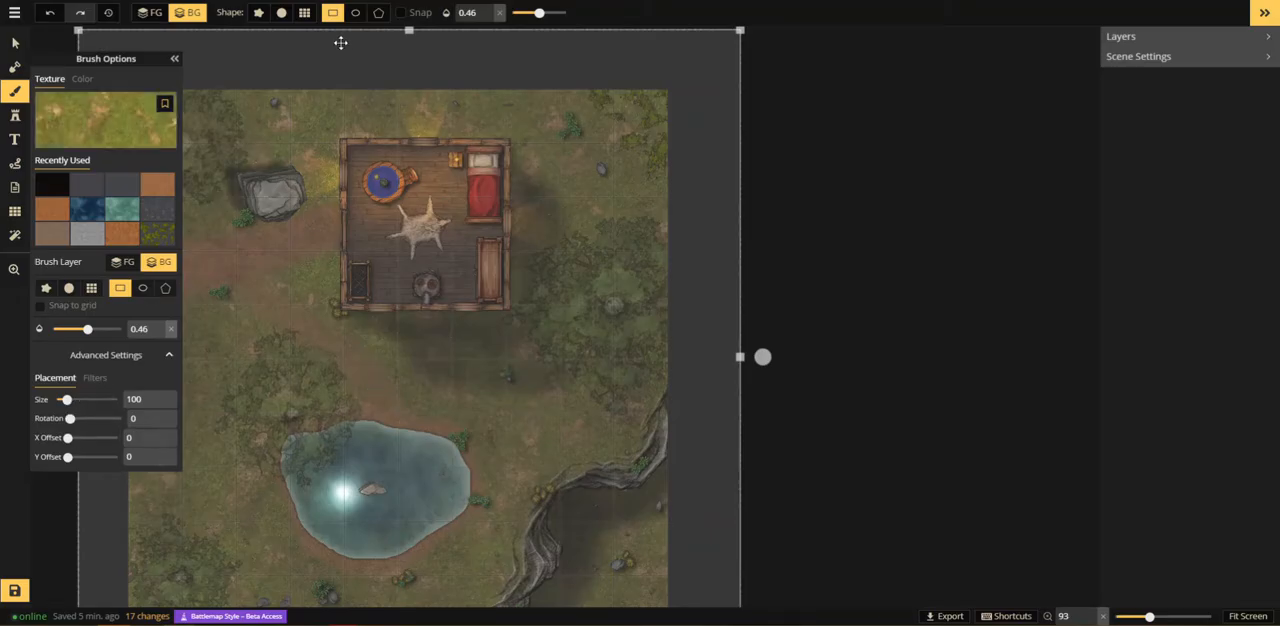
Step: Switch the grass brush to a round shape with size 61 and a brightness of 56
click(281, 12)
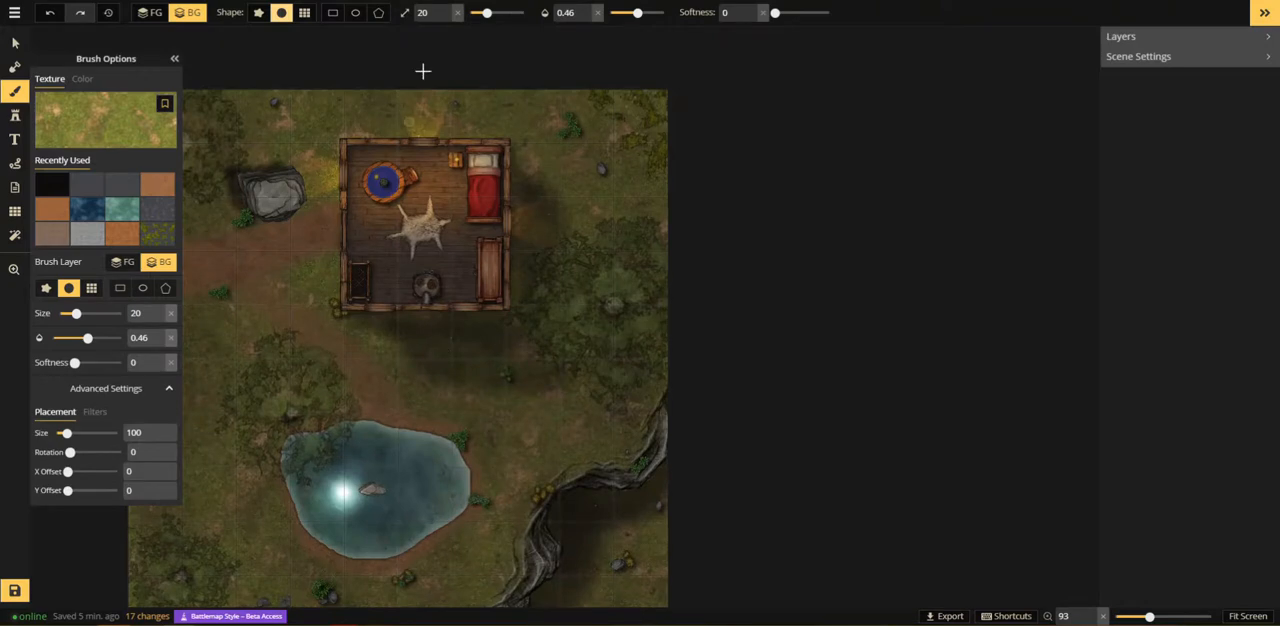
drag(487, 12, 503, 12)
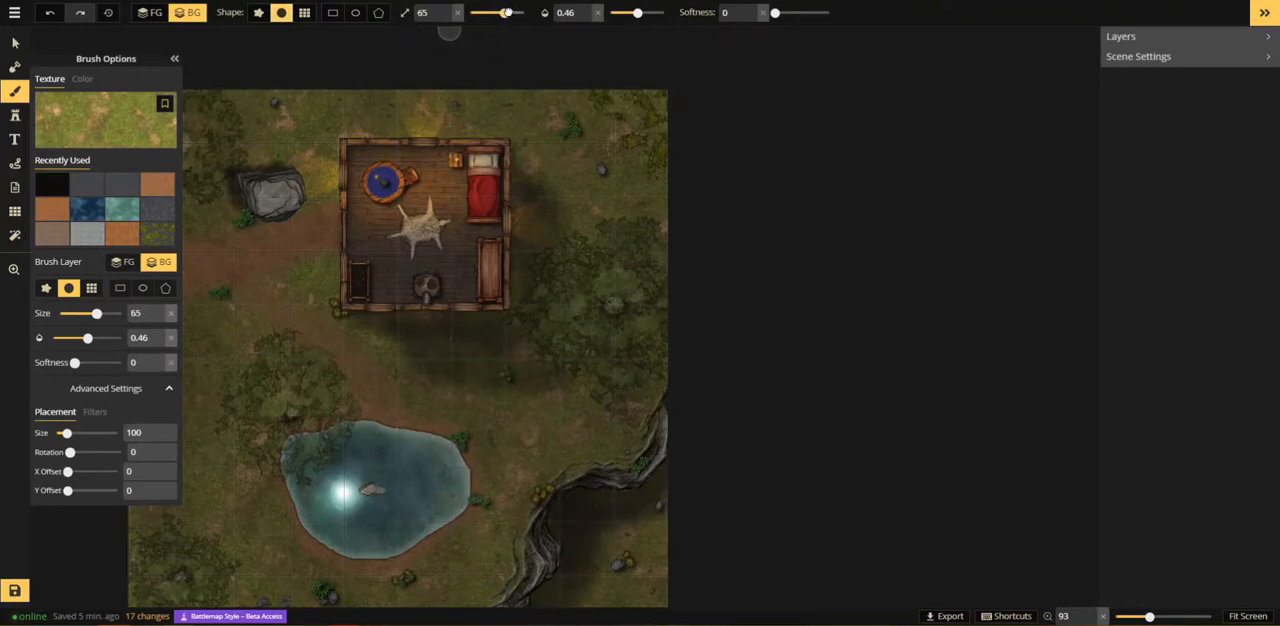
click(93, 413)
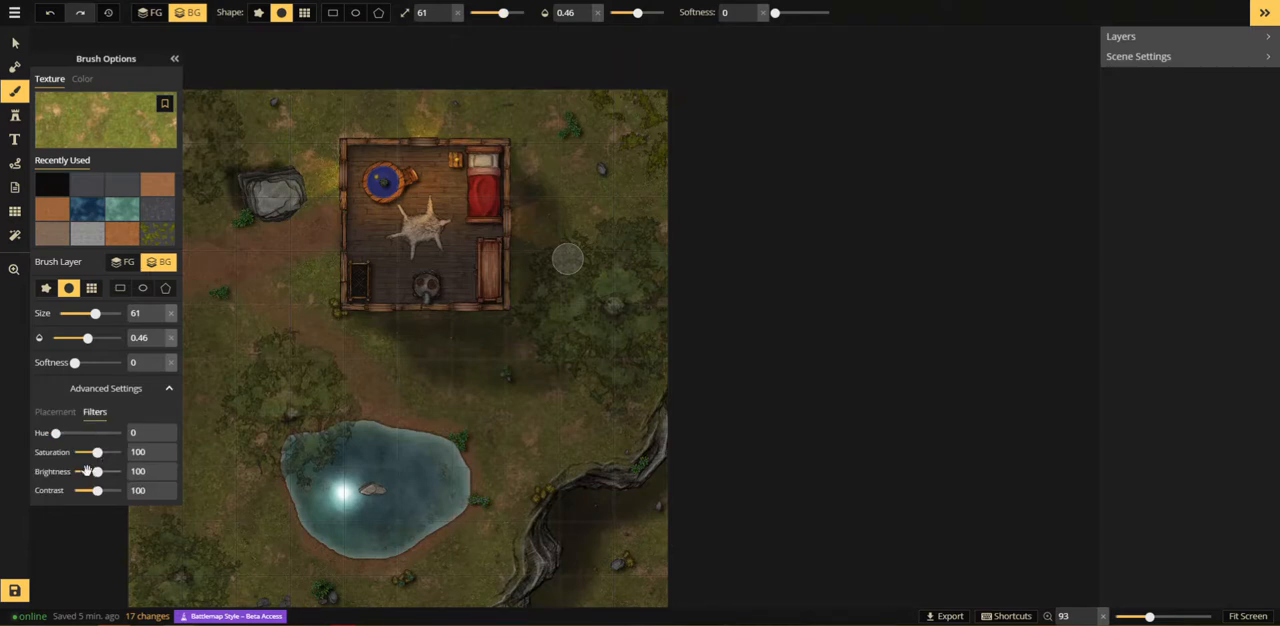
click(86, 471)
Step: Paint the darkened grass over the cabin's southern shadow, first on the background layer and again on the foreground layer
click(448, 347)
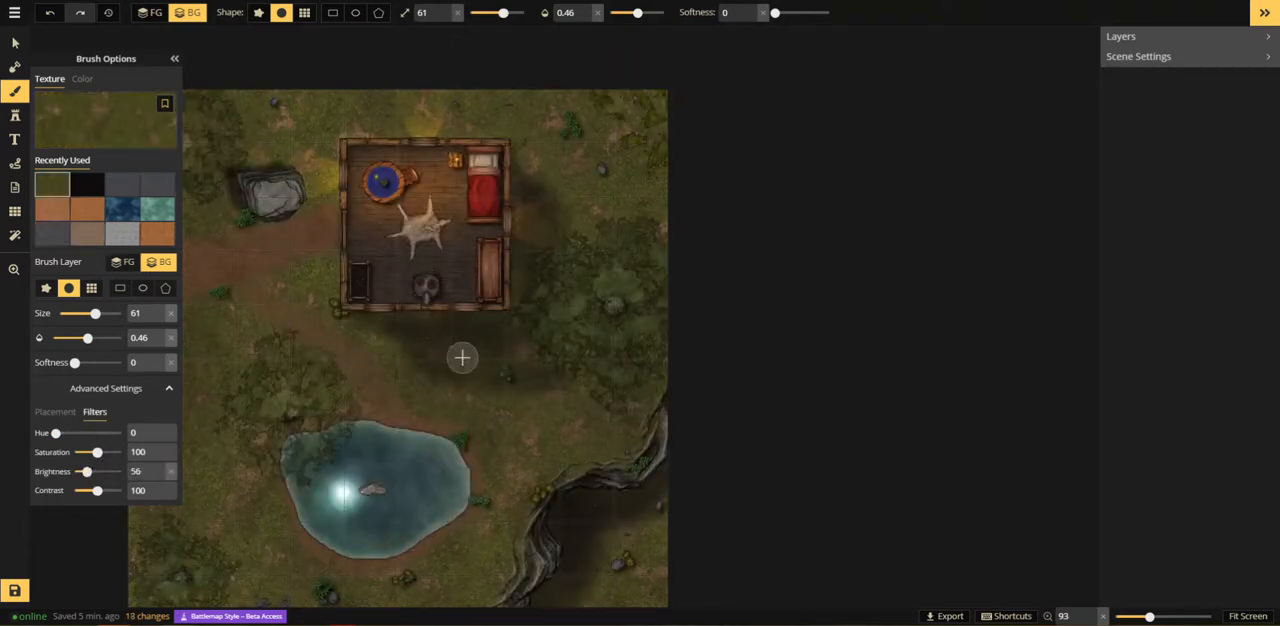
drag(386, 328, 424, 328)
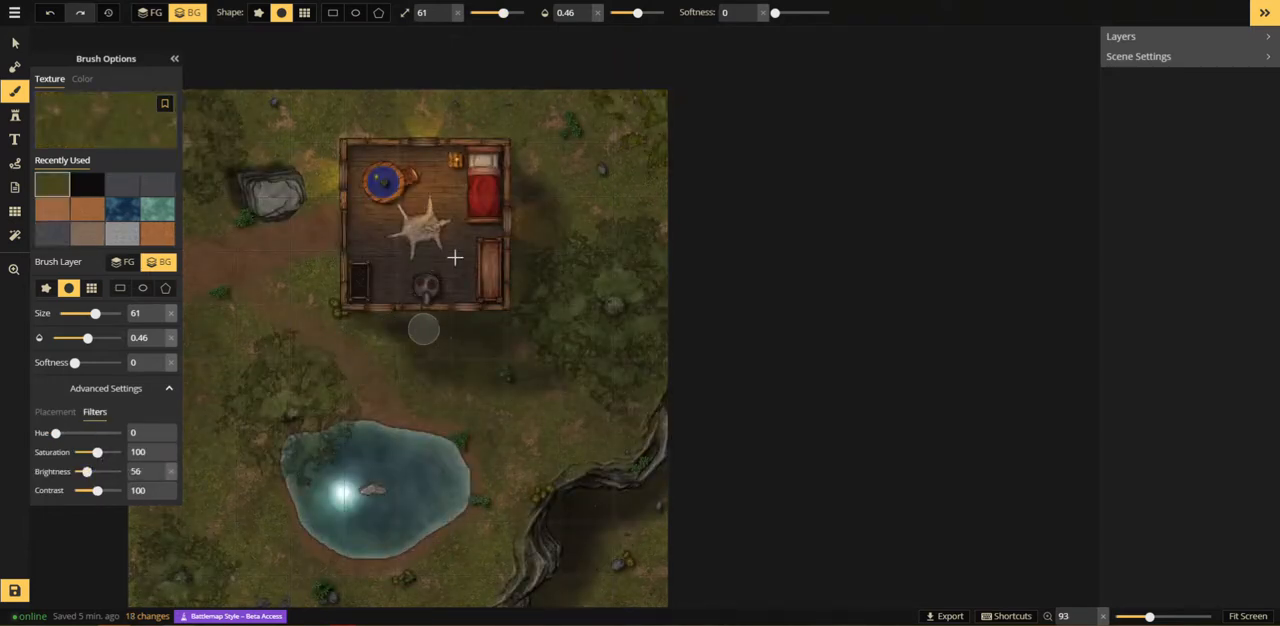
click(155, 14)
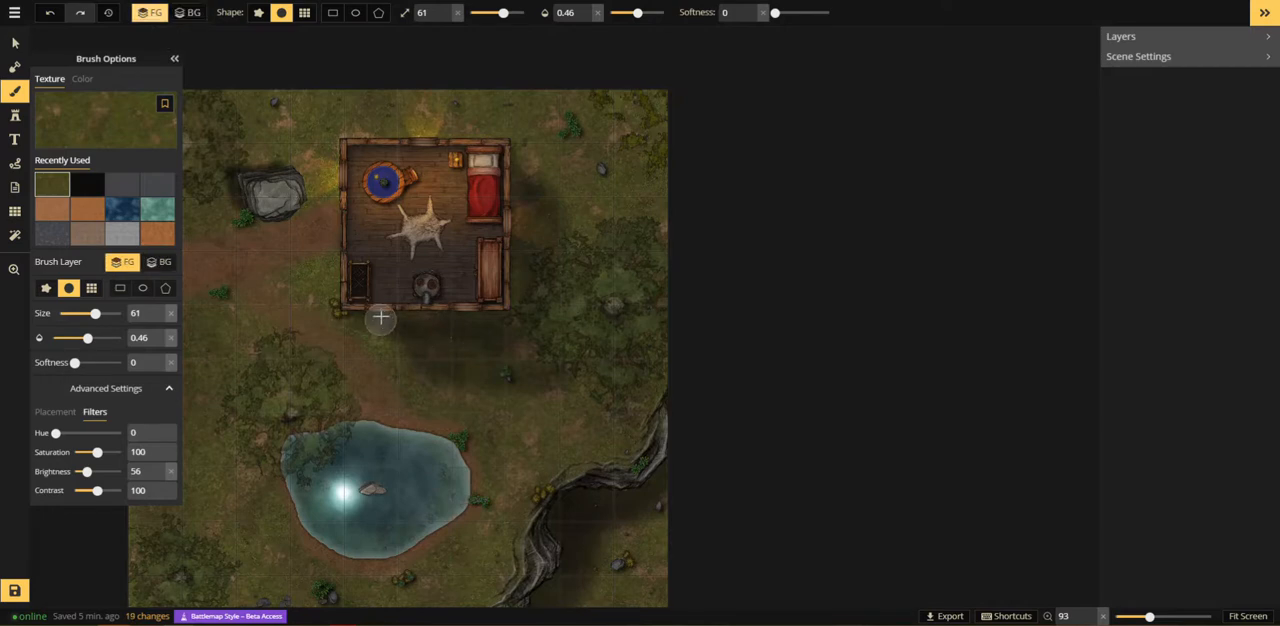
click(483, 362)
Step: Raise the brush softness to 0.93 and blend grass over the rest of the shadow south of the cabin
drag(777, 12, 825, 12)
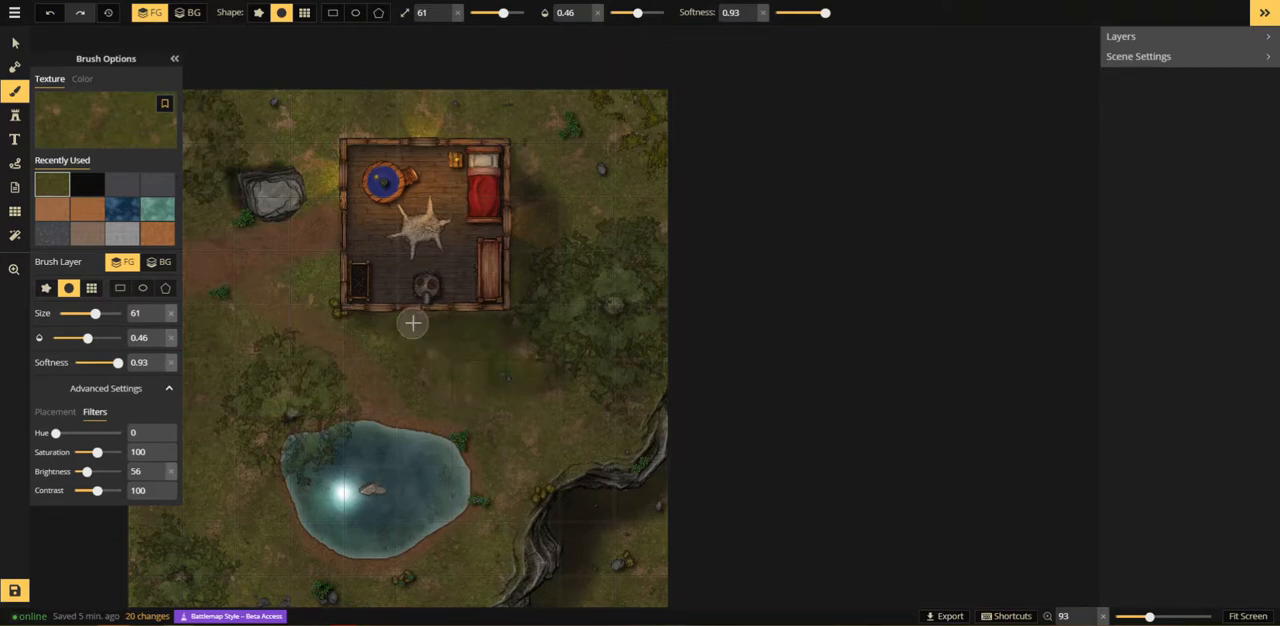
mouse_move(419, 350)
mouse_down()
mouse_move(424, 382)
mouse_move(422, 332)
mouse_move(457, 362)
mouse_up()
Step: Lower the brush brightness to 49 and paint grass over the shadow along the cabin's east side
click(159, 477)
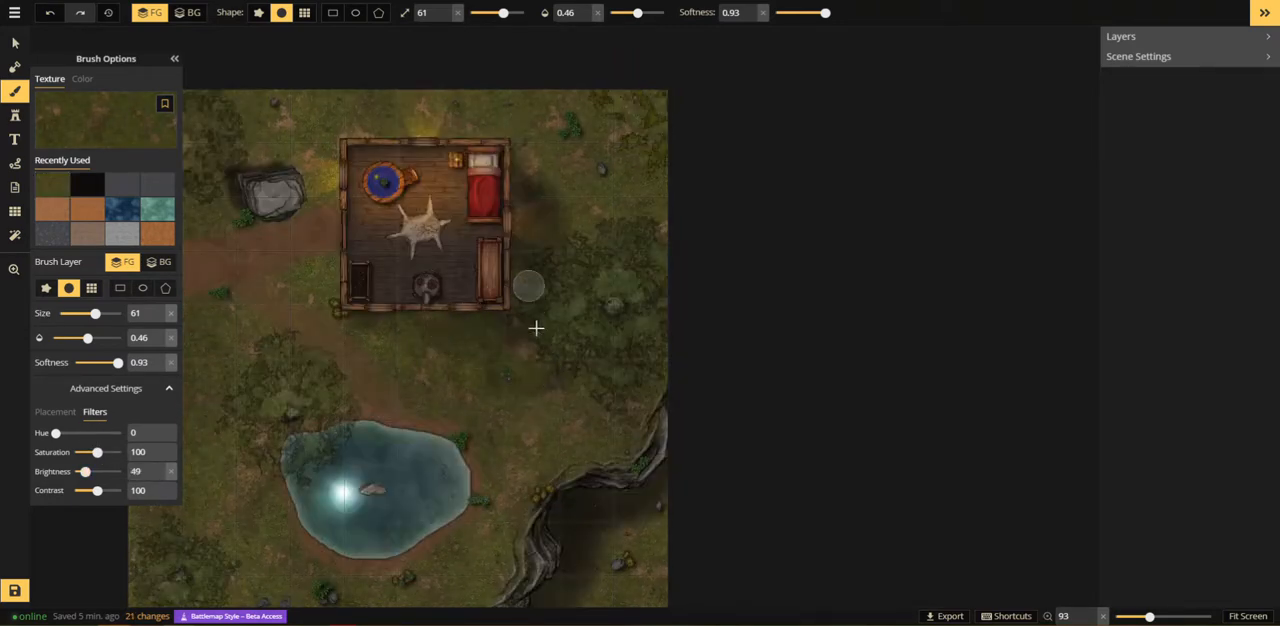
mouse_move(555, 247)
mouse_down()
mouse_move(560, 233)
mouse_move(520, 191)
mouse_move(543, 263)
mouse_move(564, 273)
mouse_up()
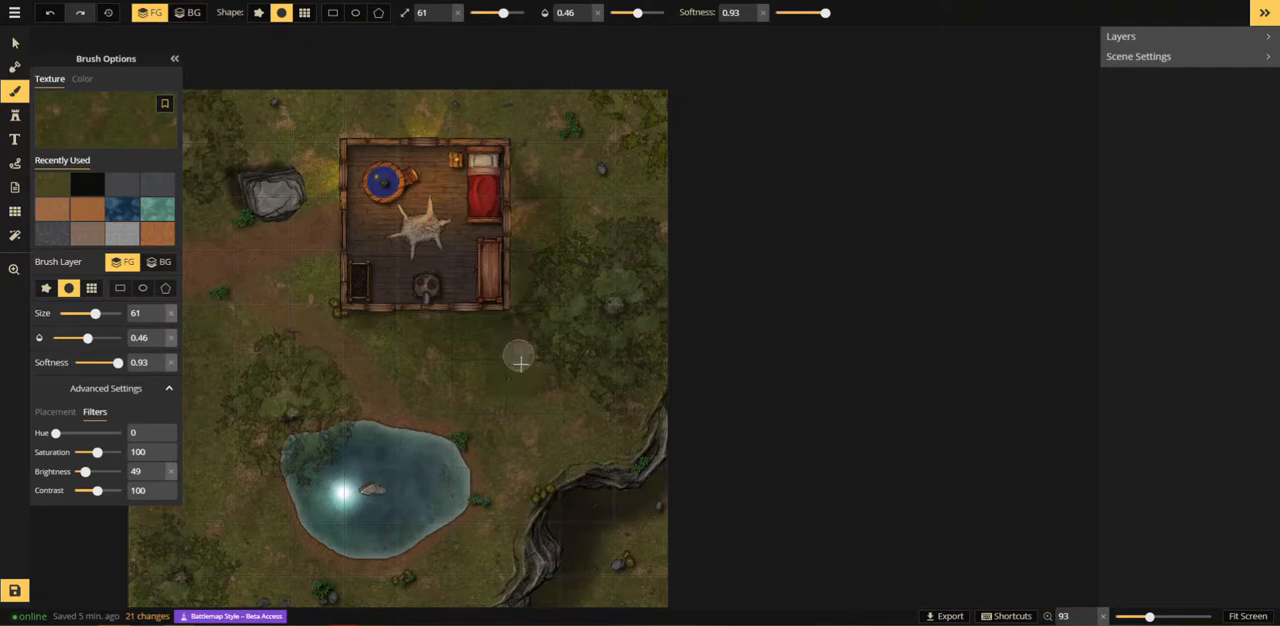
drag(540, 254, 543, 323)
Step: Review the whole map and preview an HD image export at 4096 x 4096 px, closing the export dialog without saving
click(14, 269)
scroll(447, 362, down, 3)
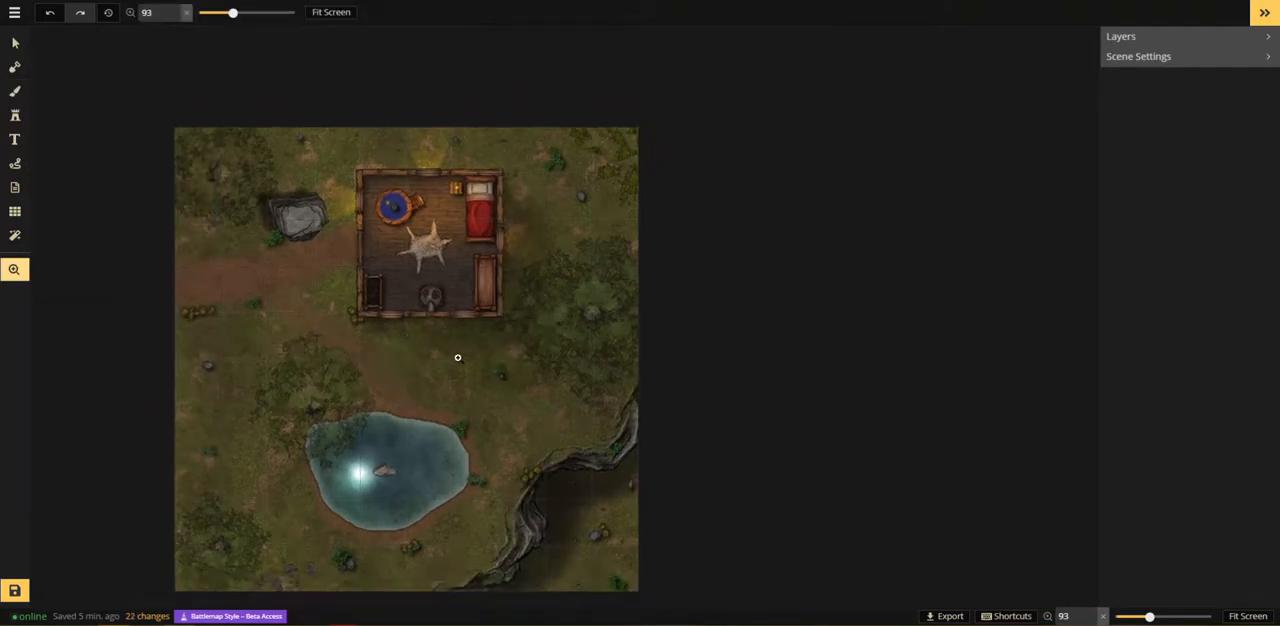
scroll(450, 376, up, 1)
mouse_move(340, 387)
mouse_down()
mouse_move(446, 297)
mouse_move(332, 378)
mouse_up()
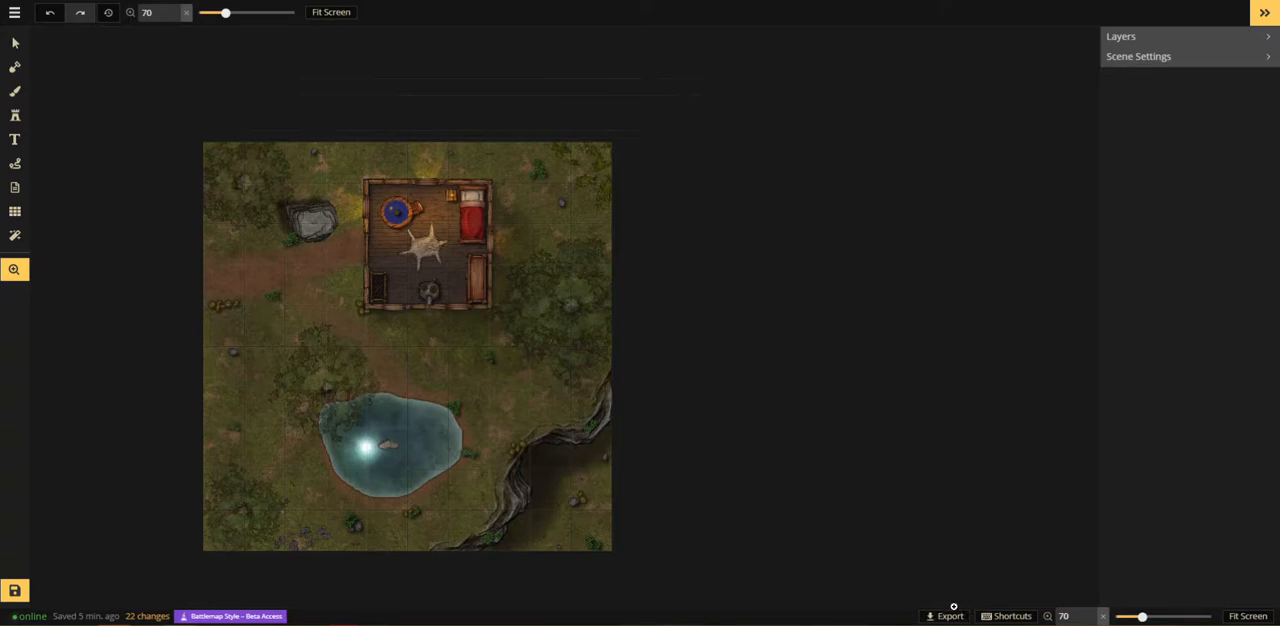
click(955, 616)
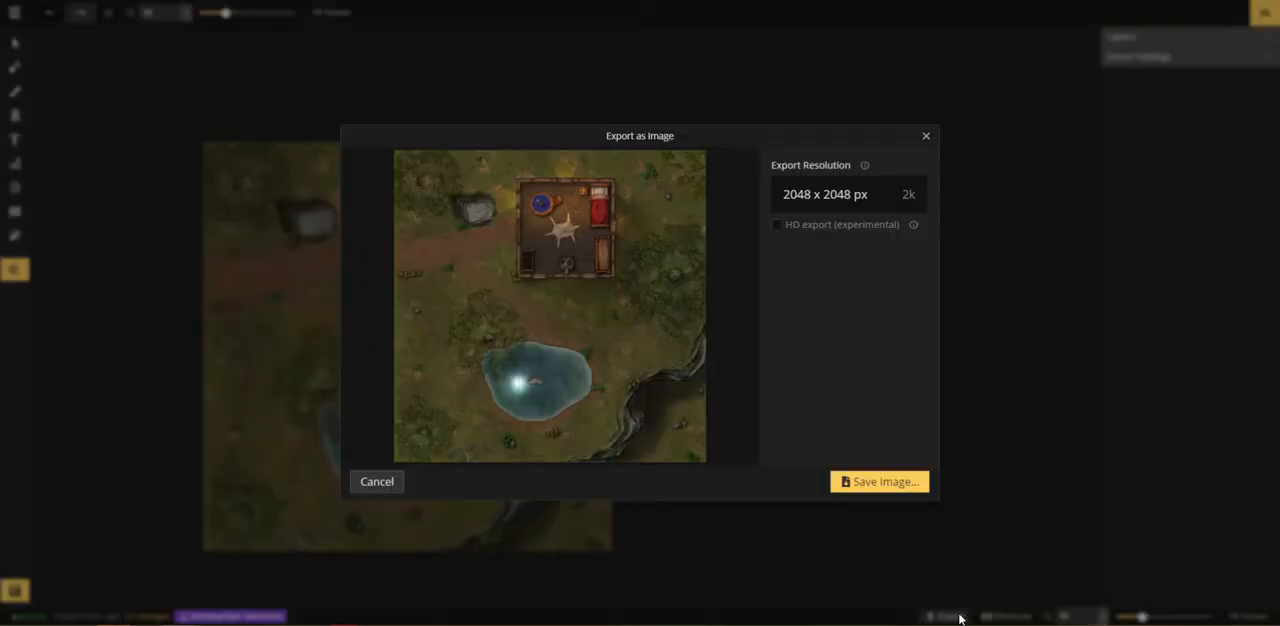
click(777, 225)
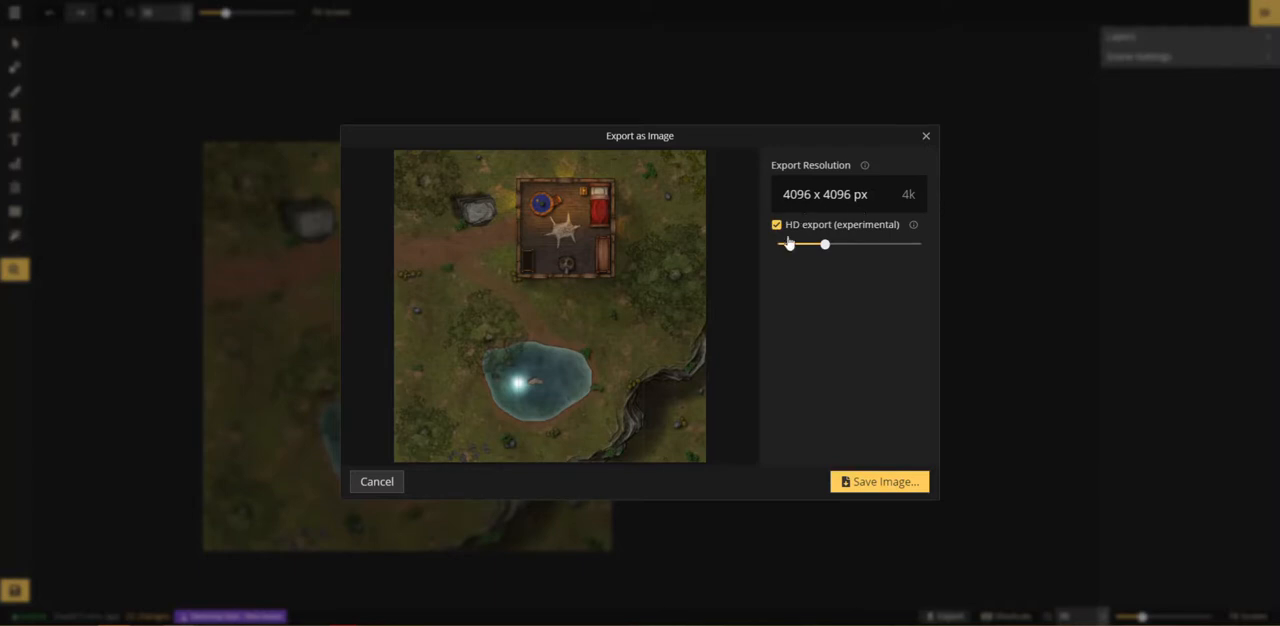
click(926, 138)
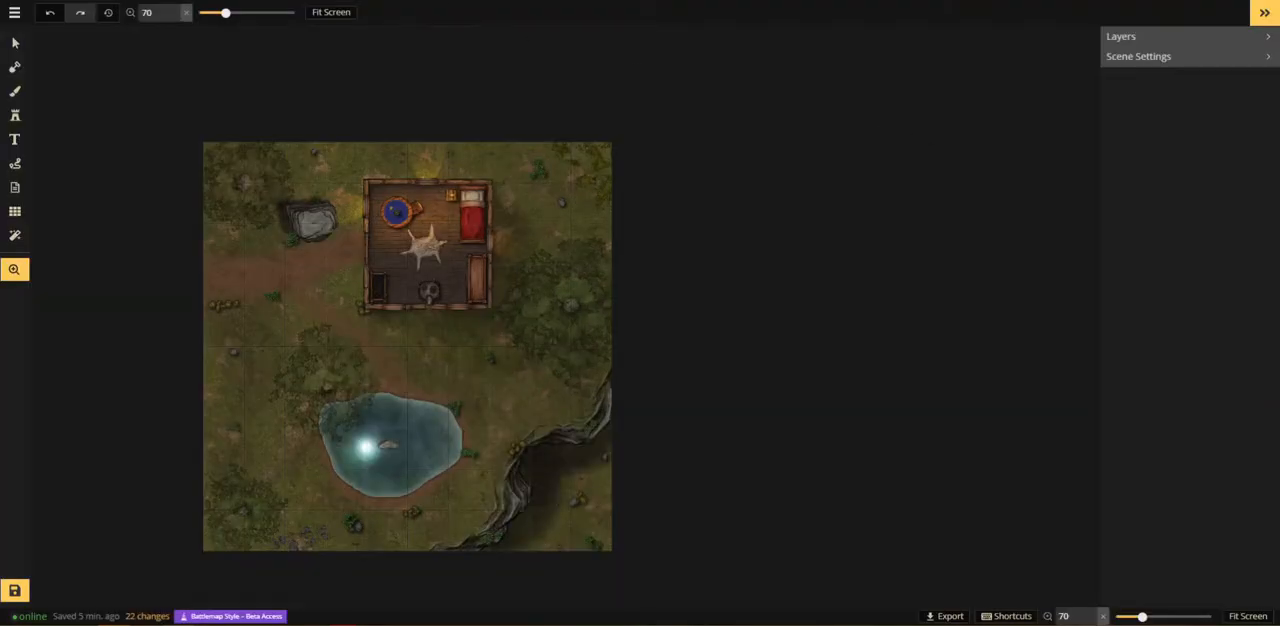